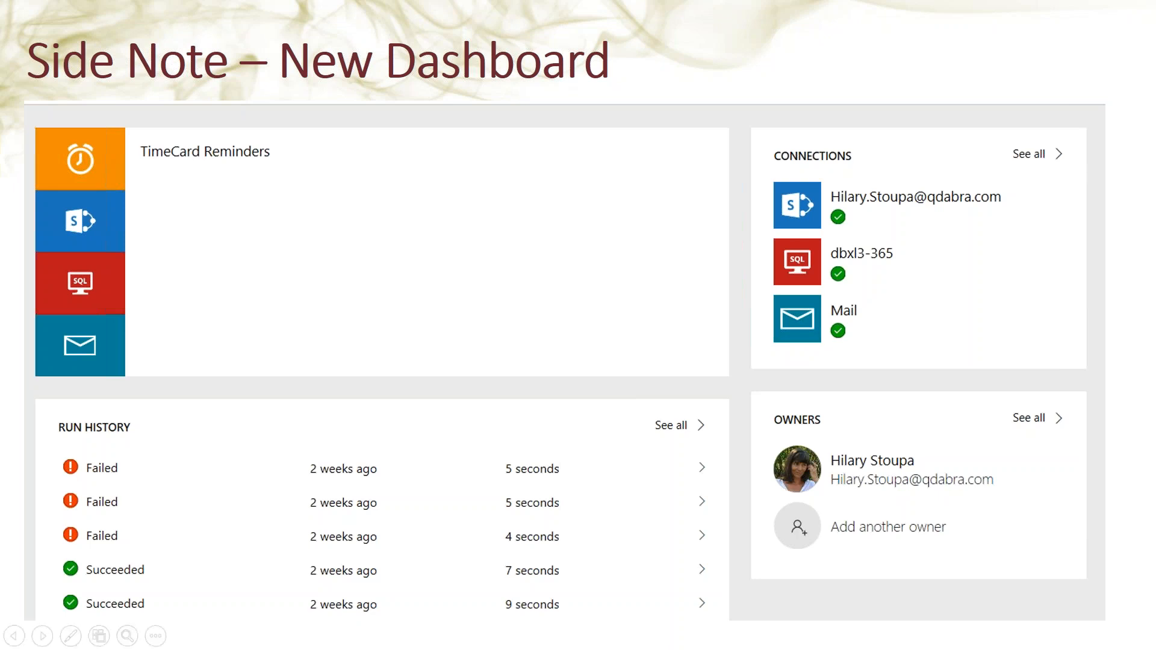
Advance the slideshow to the DEMO slide and bring up the Windows taskbar
key("Right")
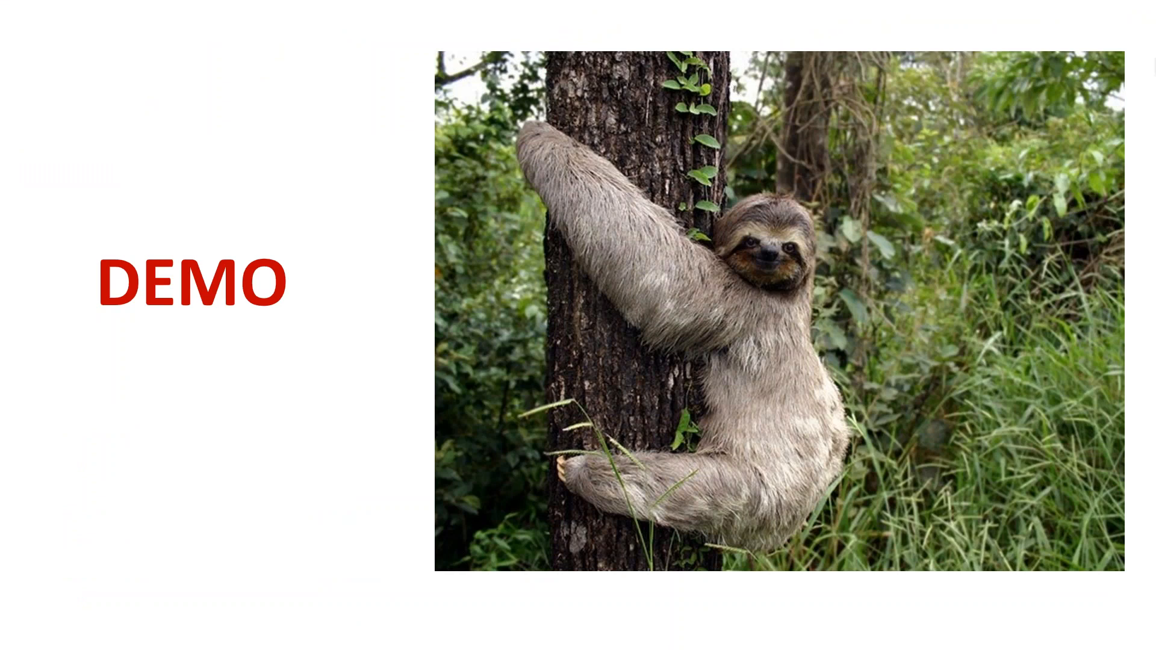
key("super")
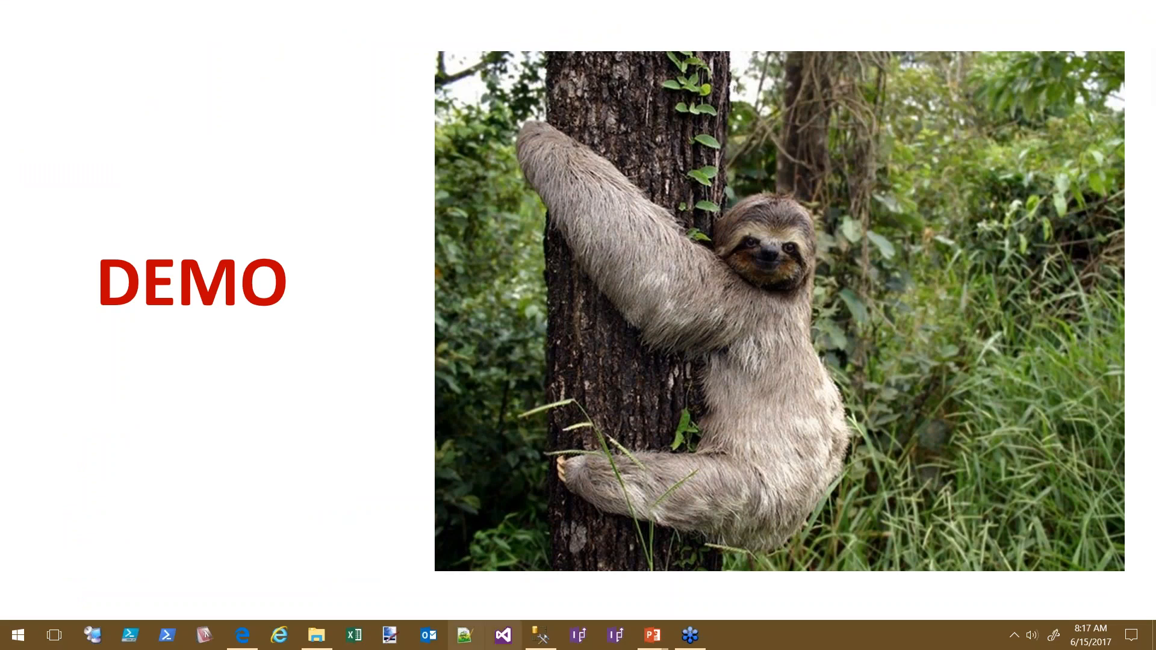
Review the TimeCard Reminders flow's details and run history in Edge, then return to My flows
left_click(246, 643)
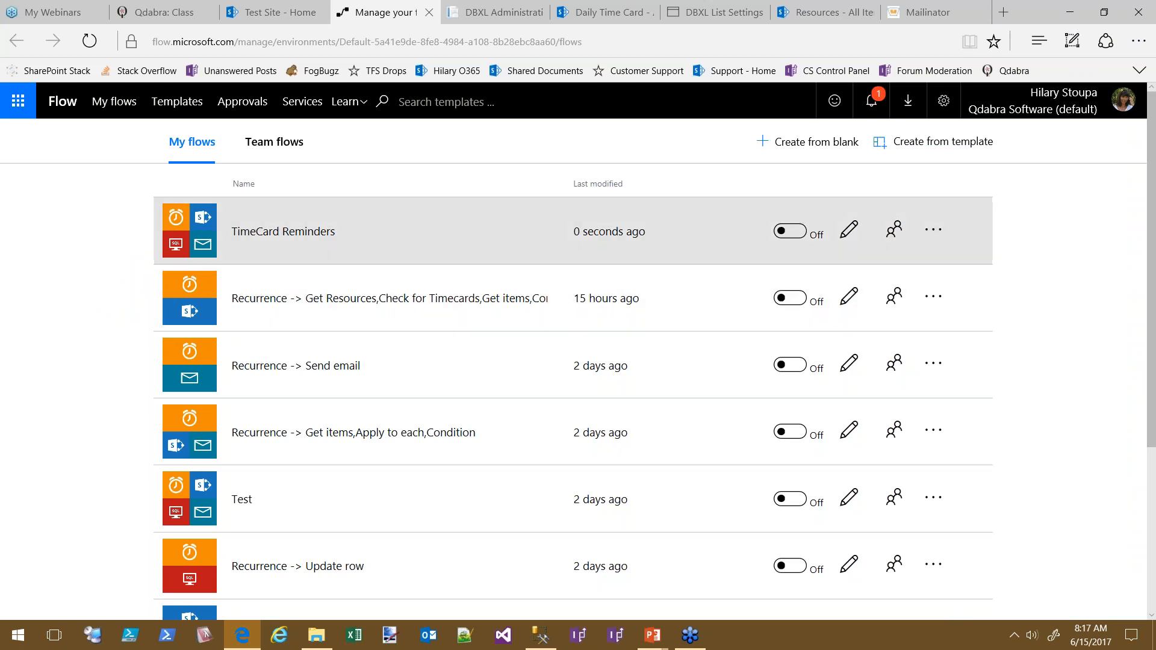
left_click(405, 241)
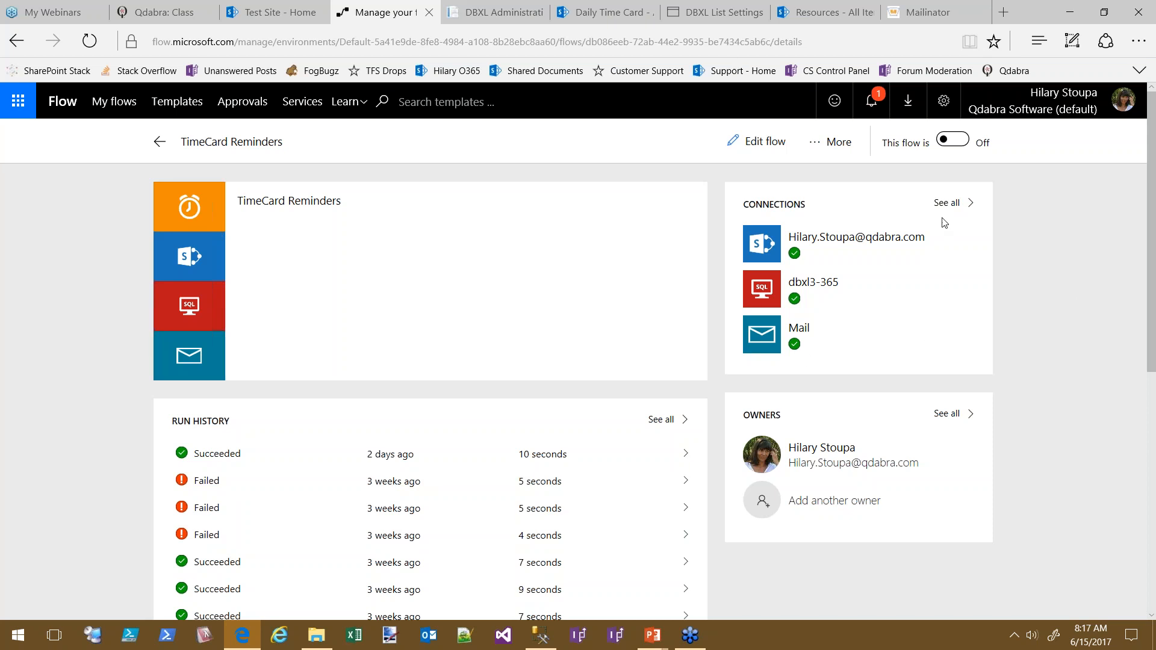
scroll(1077, 409, "down", 1)
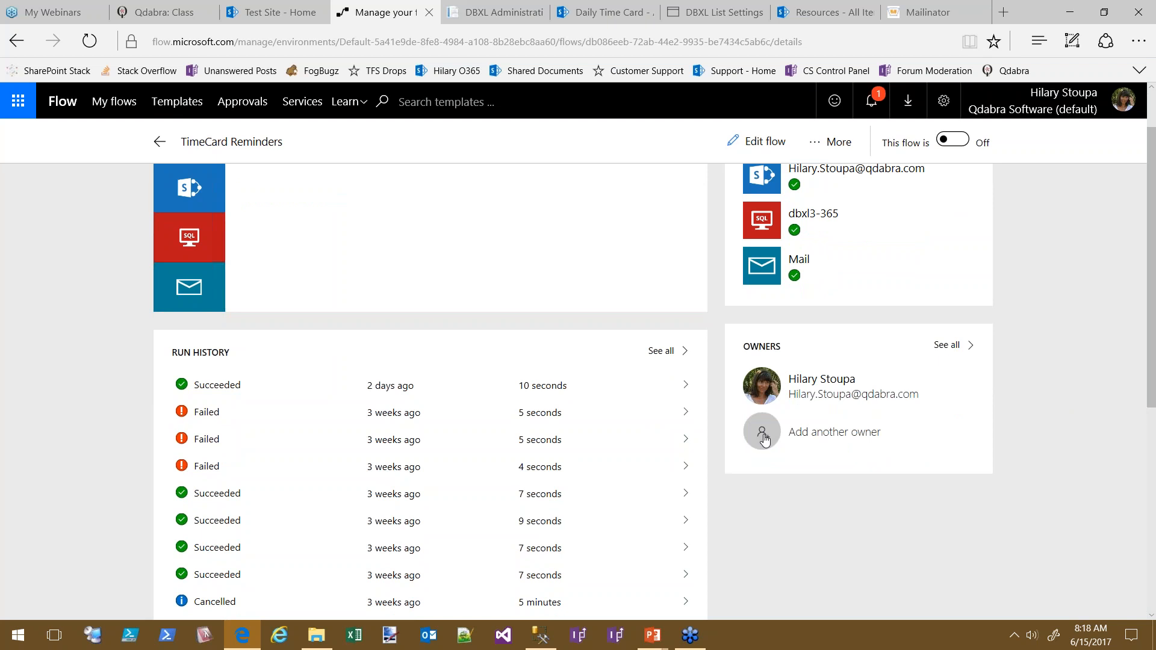
scroll(1114, 377, "down", 2)
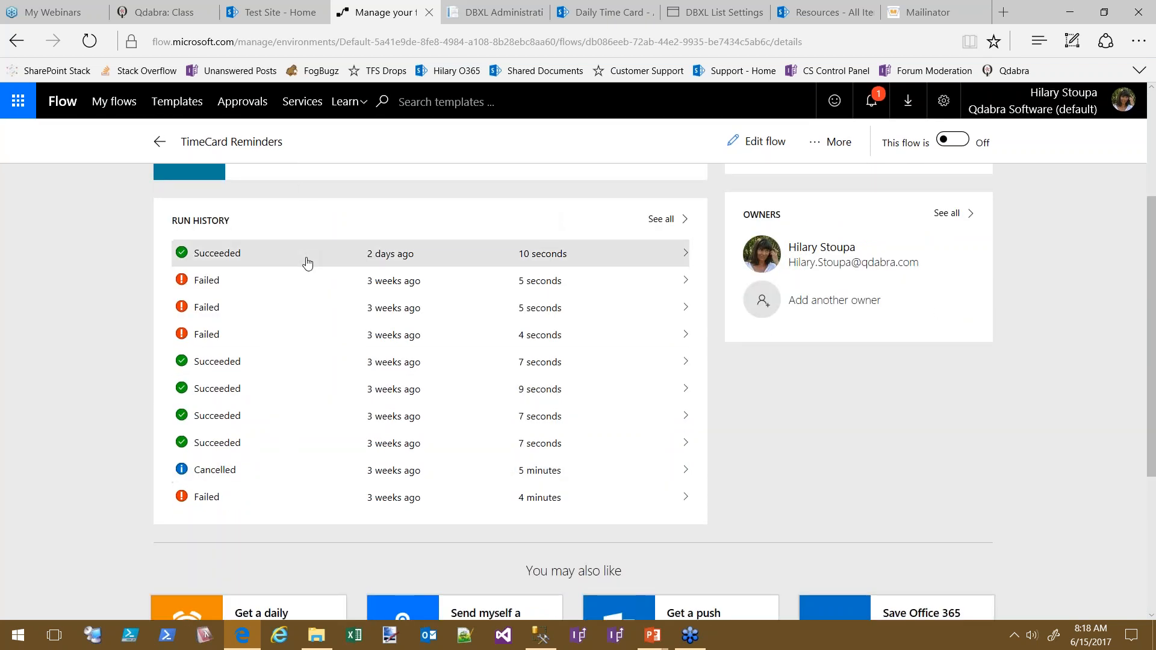
scroll(915, 474, "up", 1)
scroll(912, 475, "up", 3)
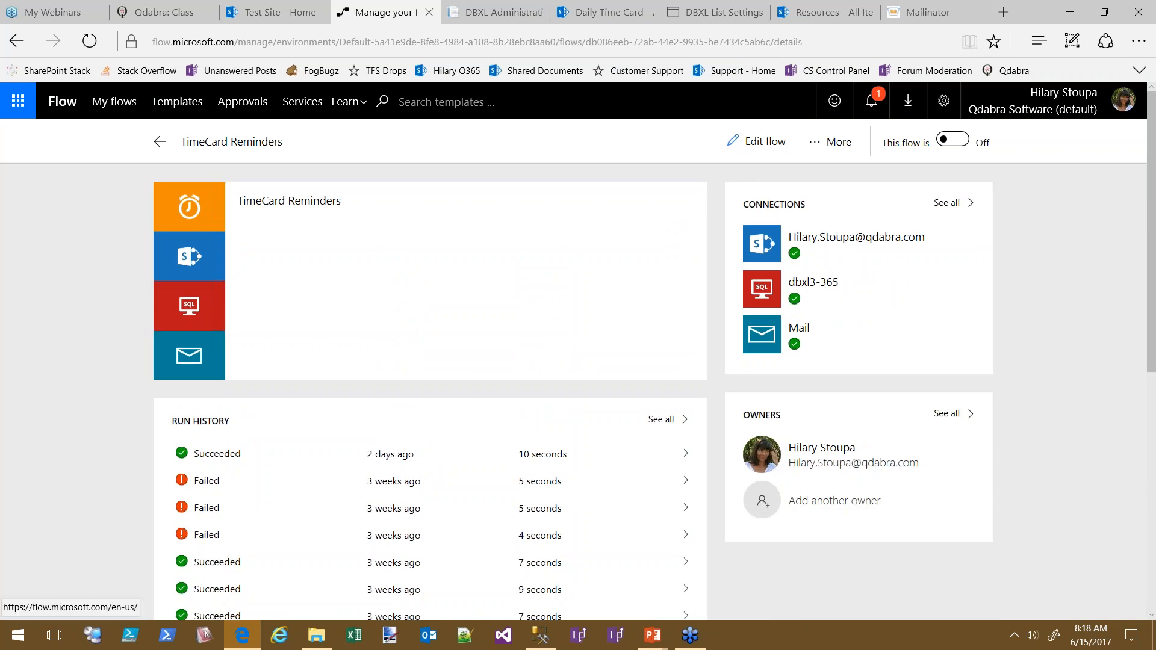
left_click(62, 104)
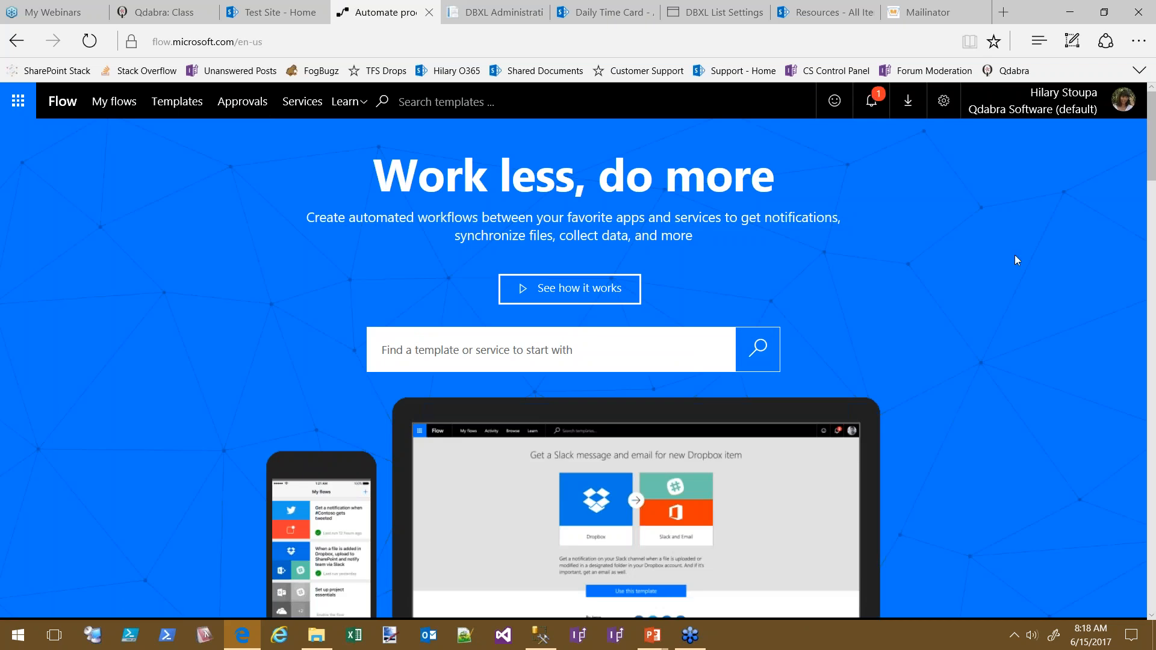
left_click(114, 101)
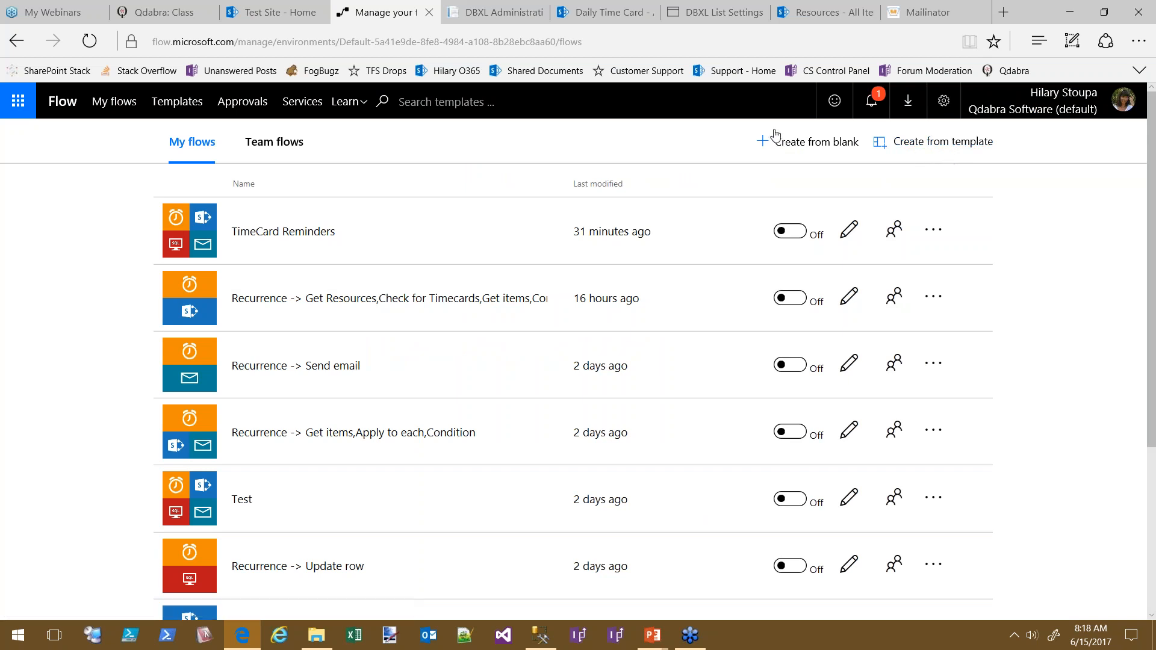
Create a flow from blank and narrow the triggers to the Schedule connector
left_click(810, 144)
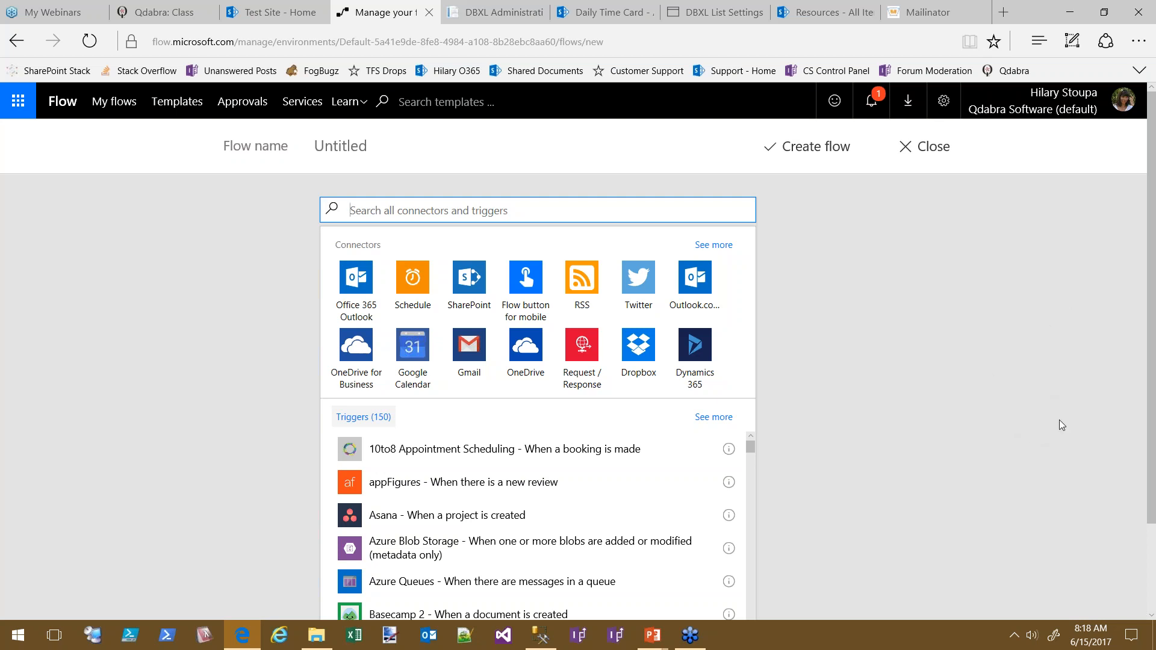
left_click(409, 290)
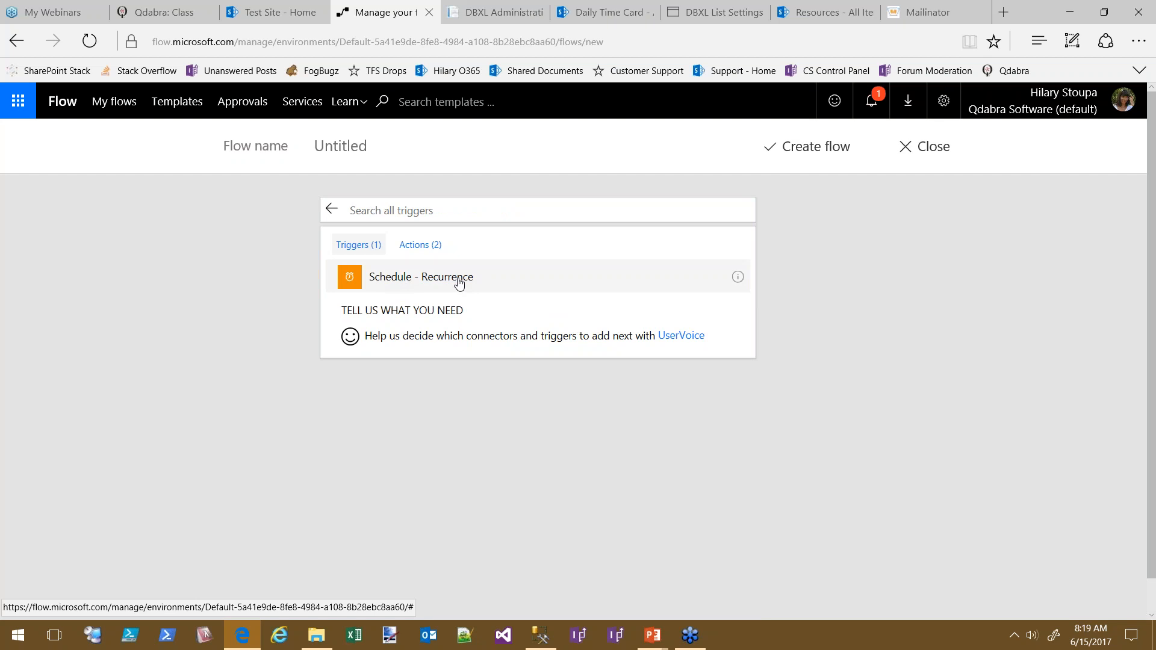
Add the Schedule Recurrence trigger with Frequency Day and Interval 7
left_click(436, 279)
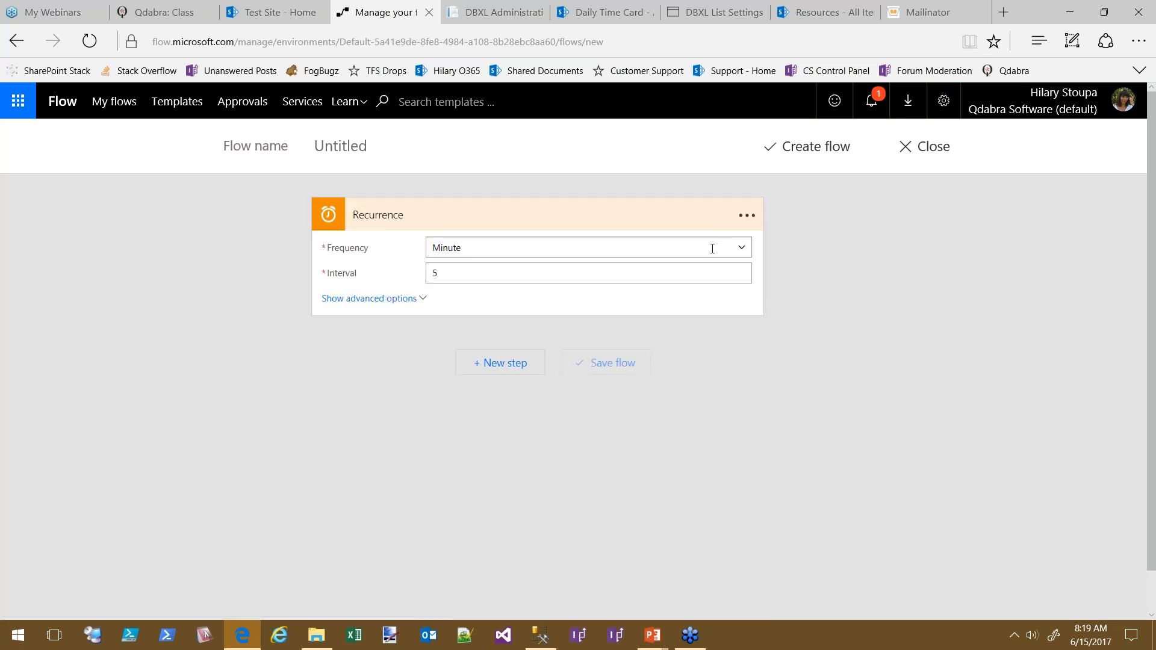
left_click(743, 247)
left_click(441, 270)
key("shift+End")
type("7")
Set the trigger's advanced Start time to 2017-06-19T20:30:00, then hide advanced options
left_click(388, 298)
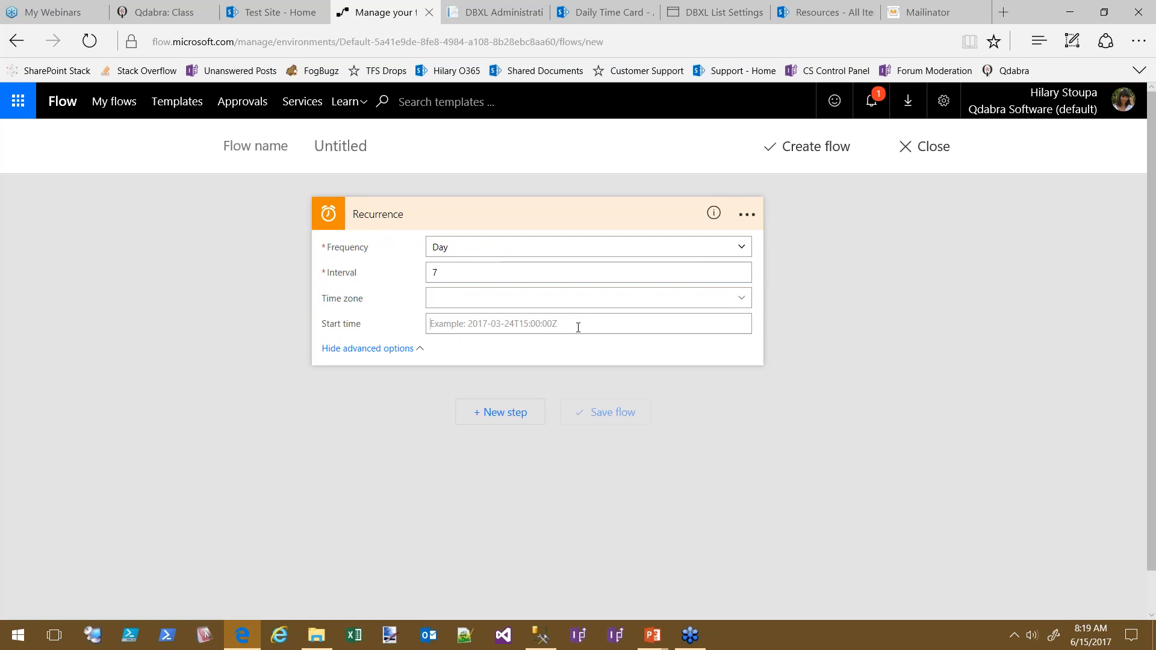
left_click(518, 323)
type("2017-06-19T")
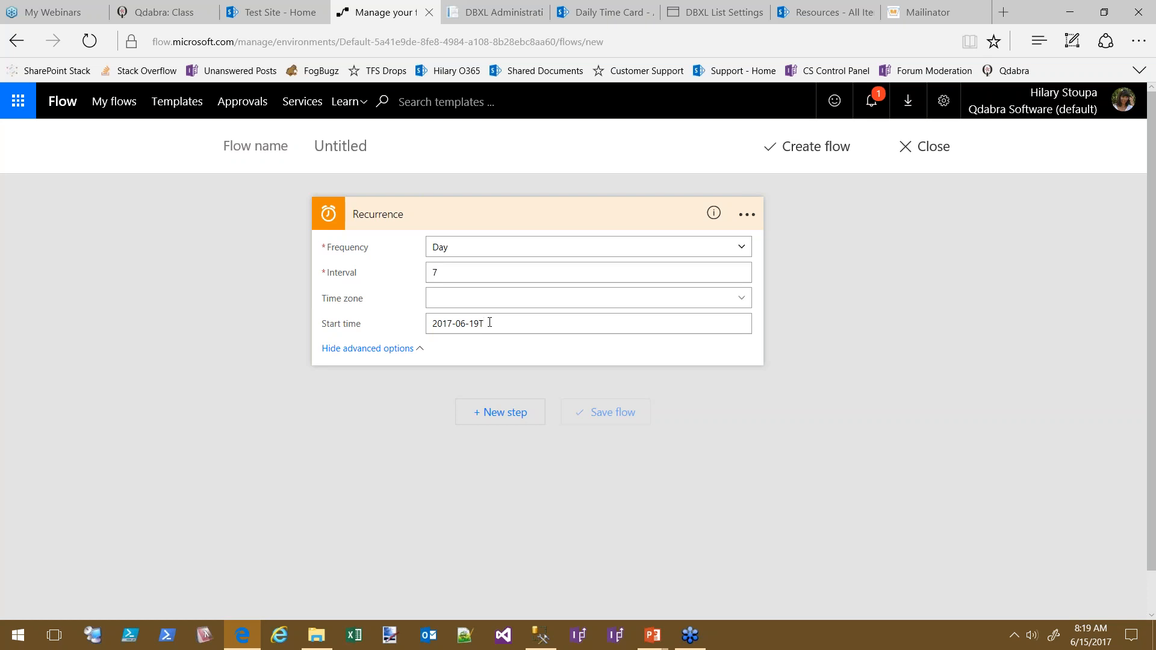
type("11:30:00")
key("BackSpace")
key("BackSpace")
key("BackSpace")
key("BackSpace")
key("BackSpace")
key("BackSpace")
key("BackSpace")
key("BackSpace")
key("BackSpace")
key("BackSpace")
key("BackSpace")
key("BackSpace")
key("BackSpace")
left_click(489, 322)
type("2017-06-19T20:30:00")
left_click(338, 349)
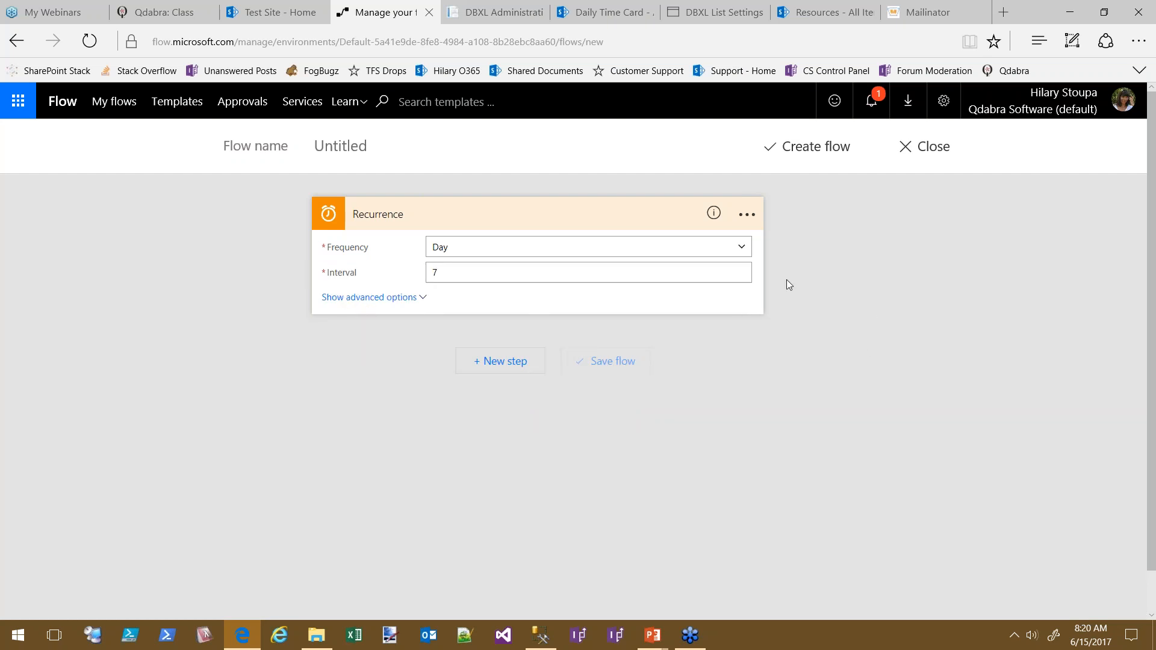
Rename the Recurrence trigger to 'Run Every 7 Days', collapse it, and switch to the SharePoint Resources list
left_click(748, 215)
left_click(804, 214)
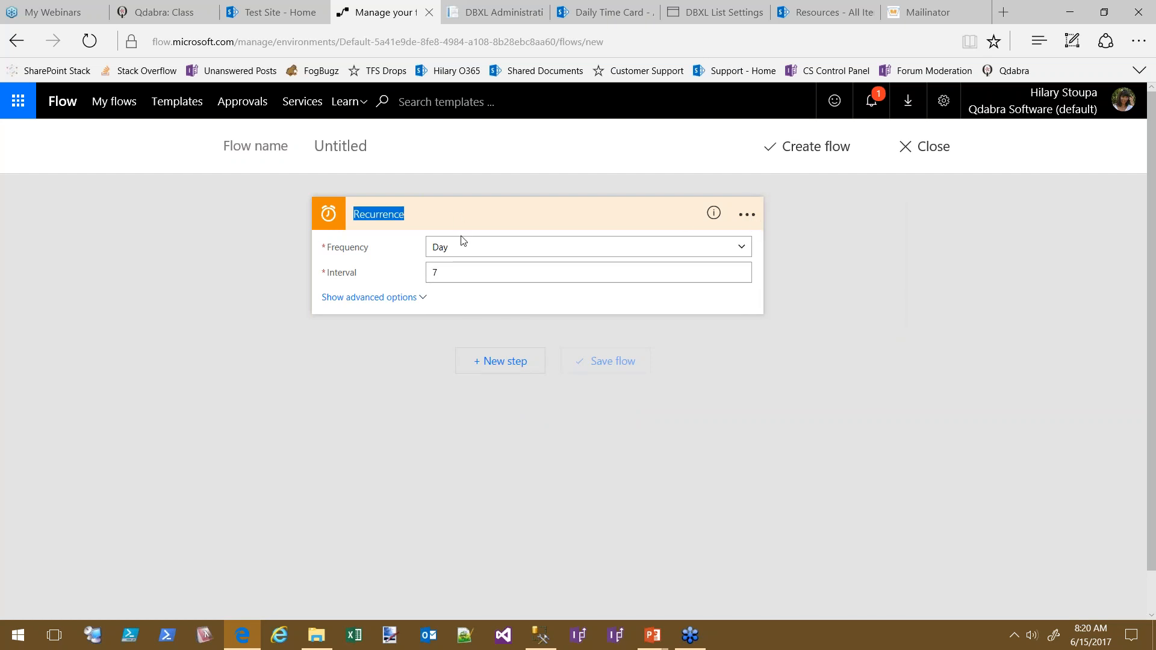
type("Run E")
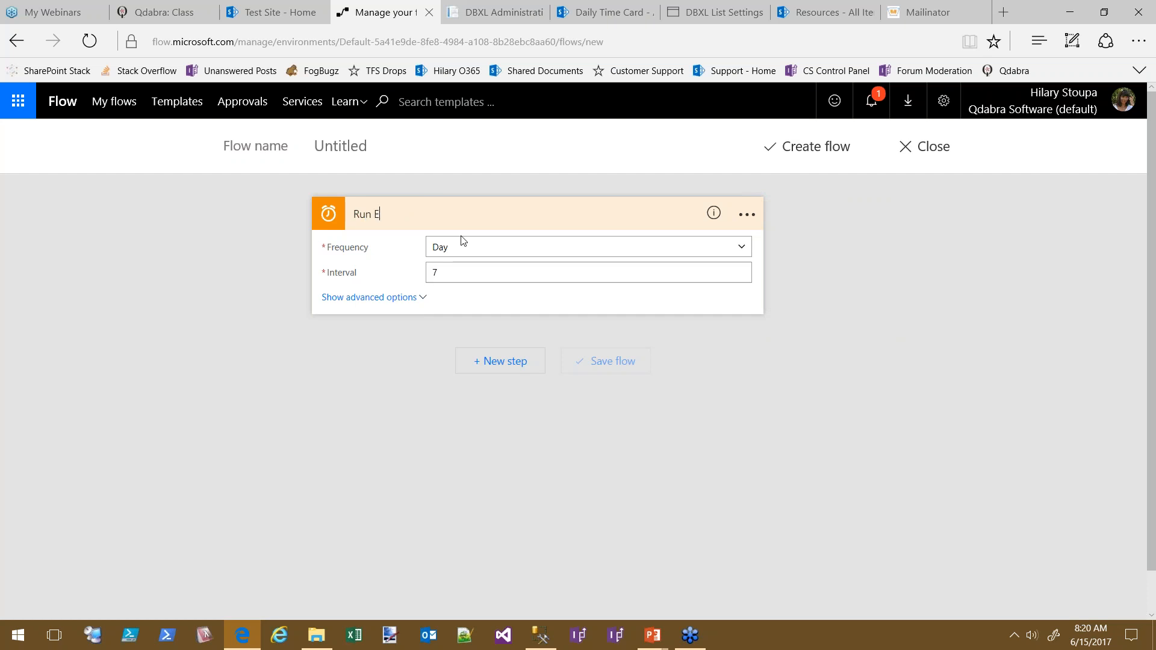
type("very 7 Days")
left_click(747, 216)
left_click(592, 217)
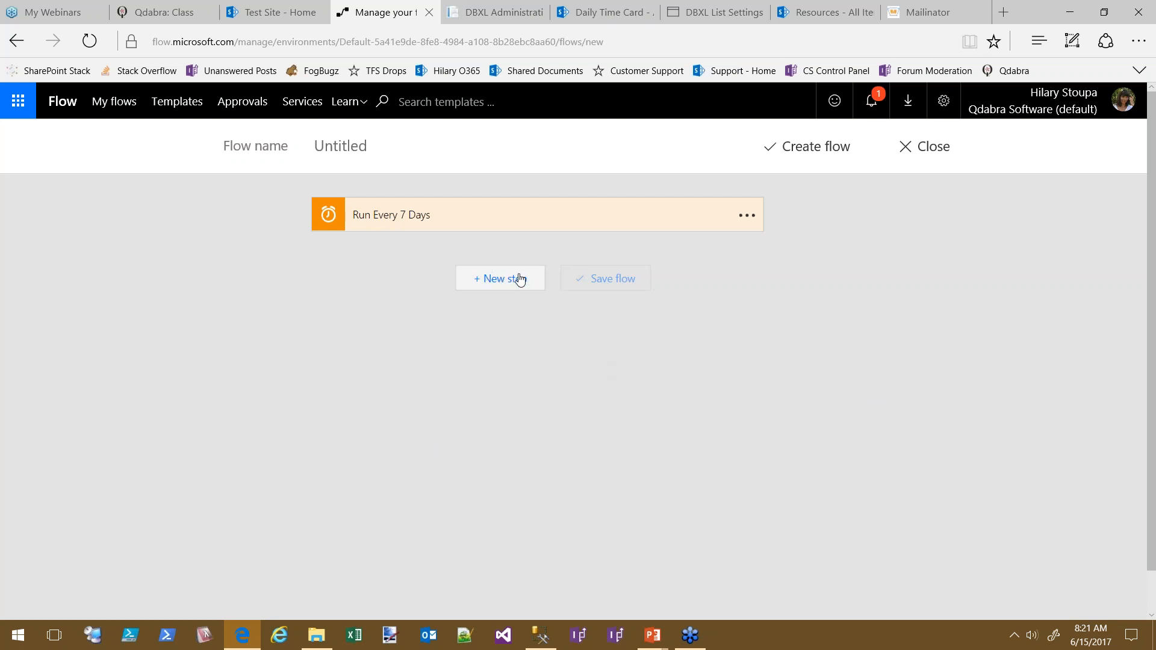
left_click(822, 12)
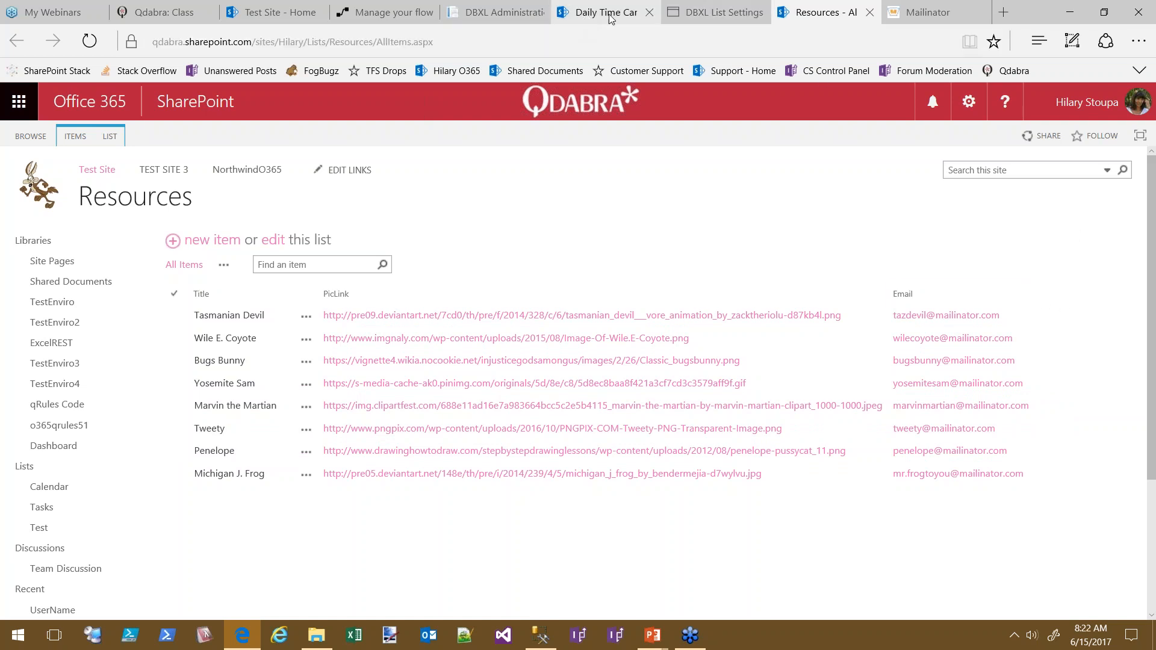
Check the Resources list, then add a new action step beneath Run Every 7 Days
left_click(352, 15)
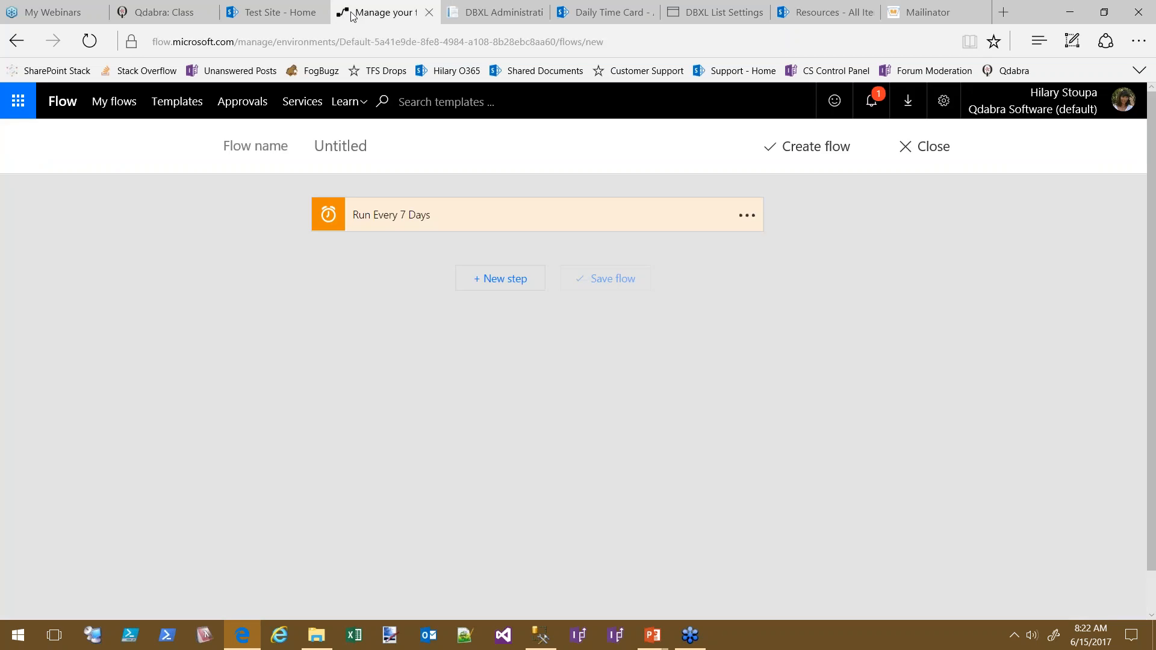
left_click(832, 18)
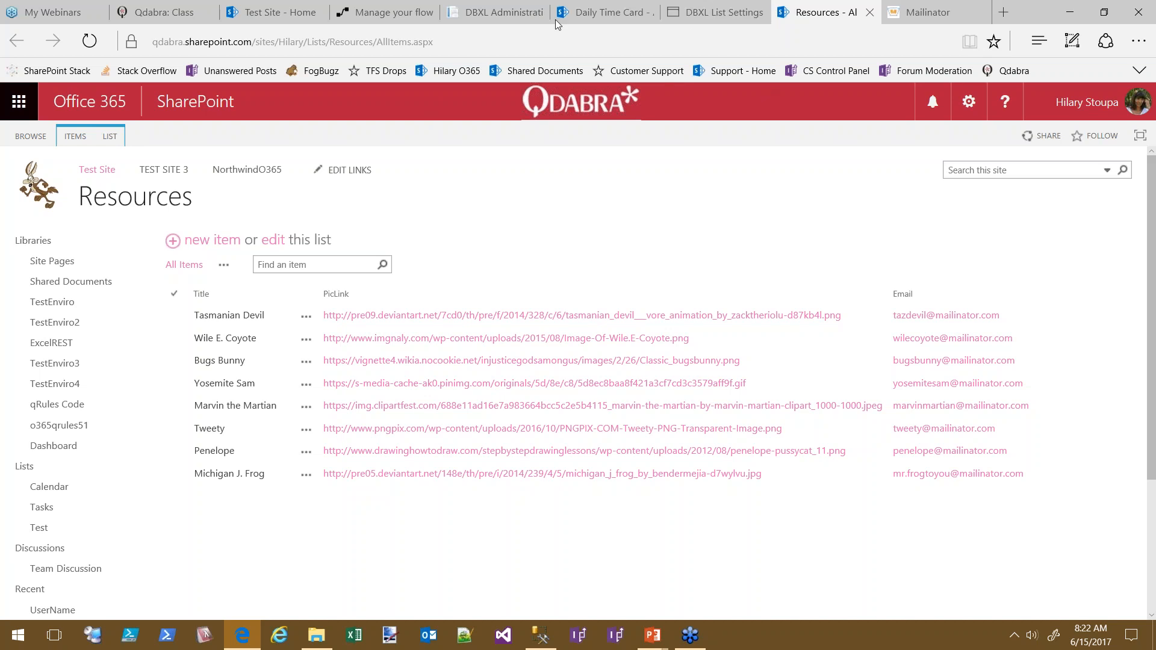
left_click(383, 18)
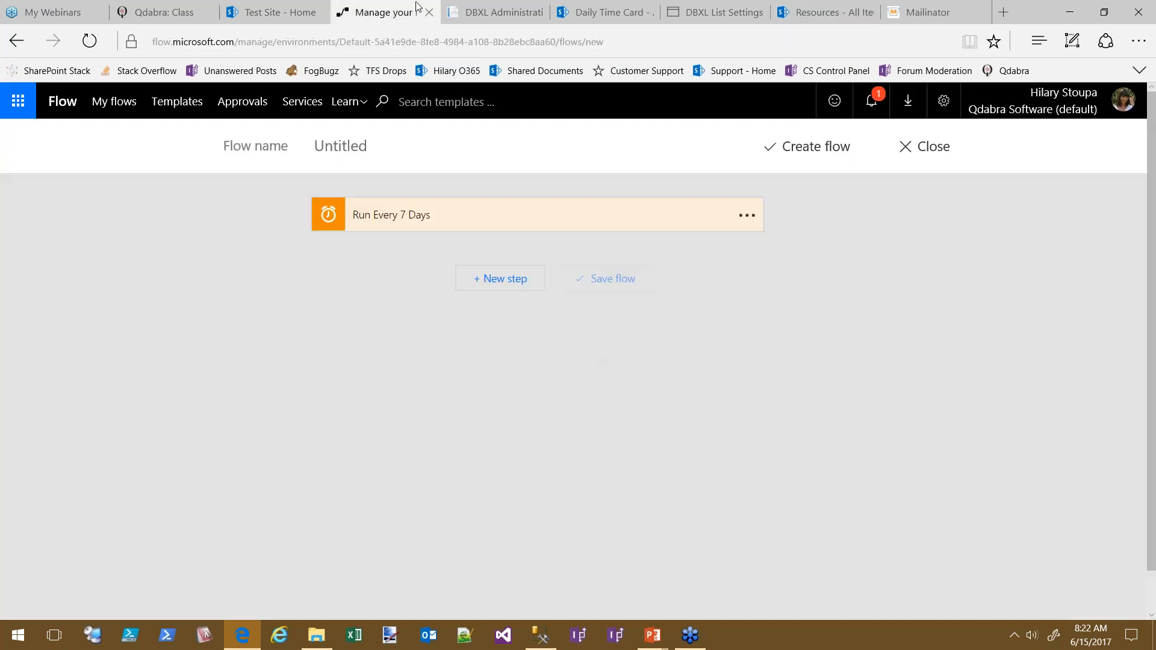
left_click(499, 277)
left_click(479, 342)
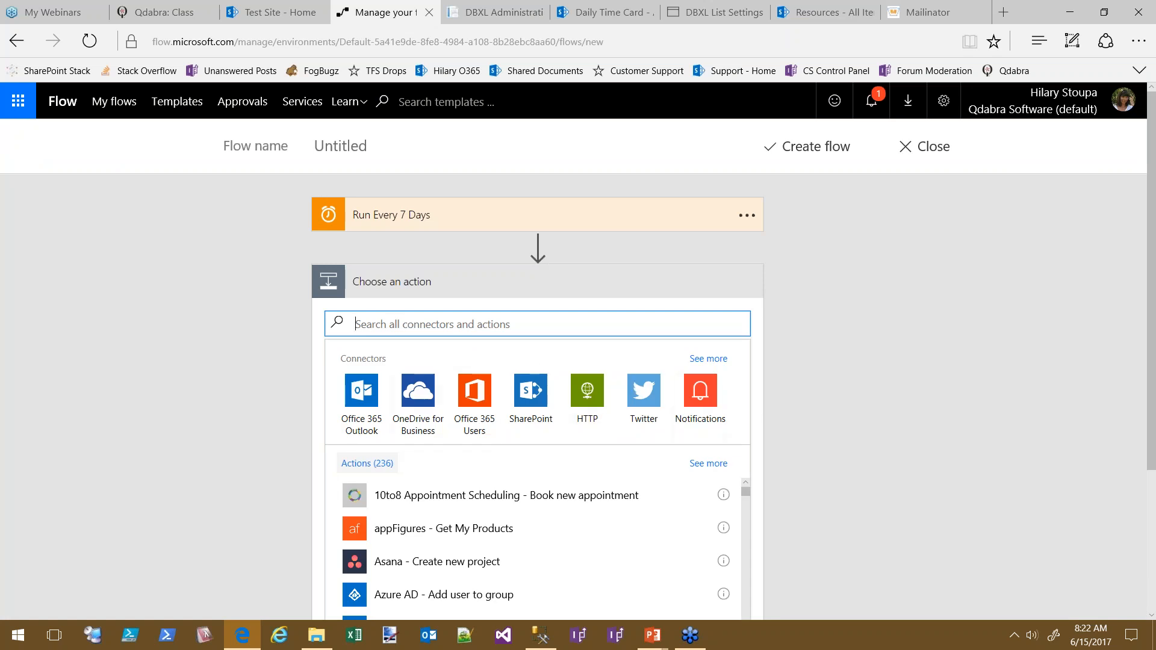
Pick the SharePoint connector and add its Get item action
left_click(533, 403)
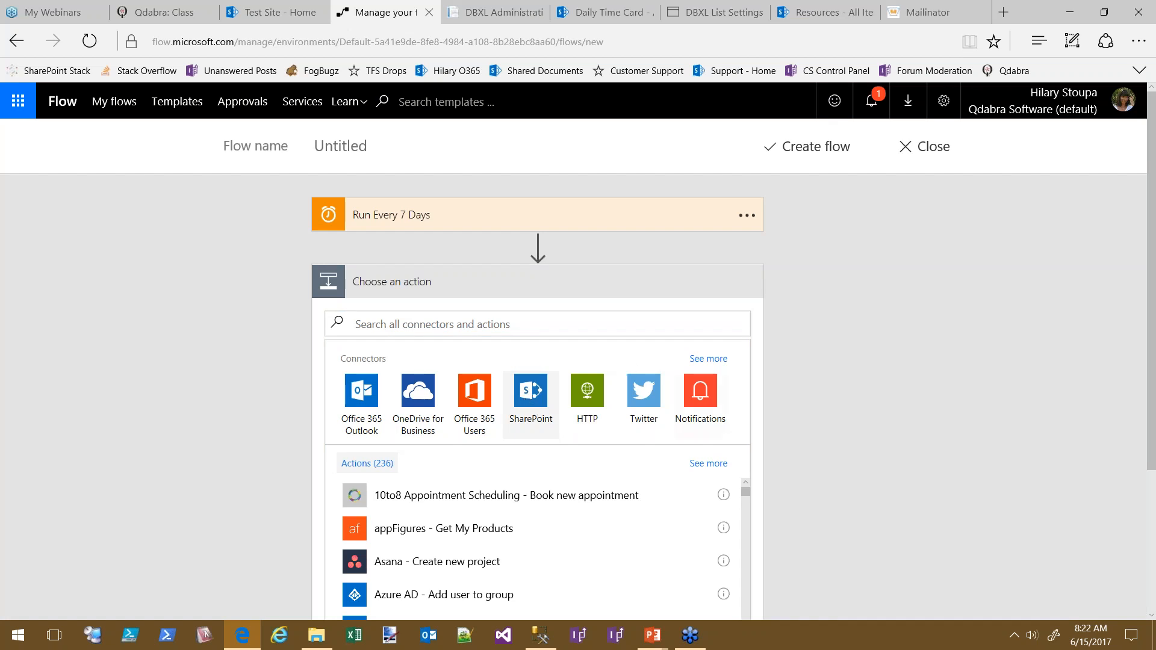
left_click(533, 413)
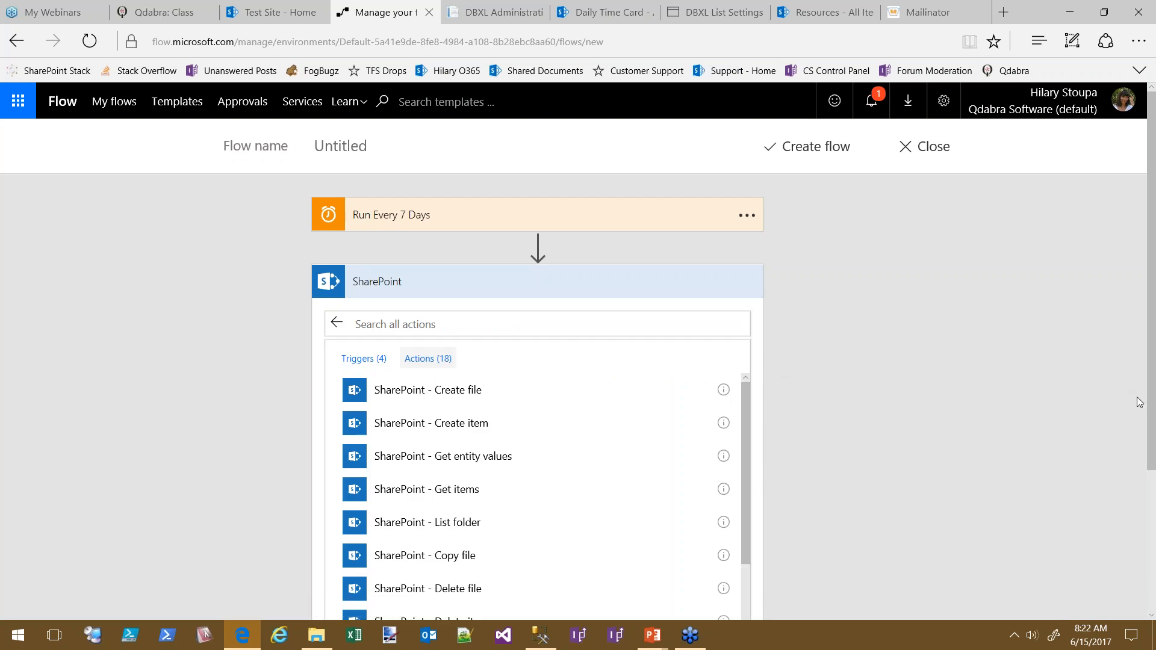
scroll(1149, 415, "down", 1)
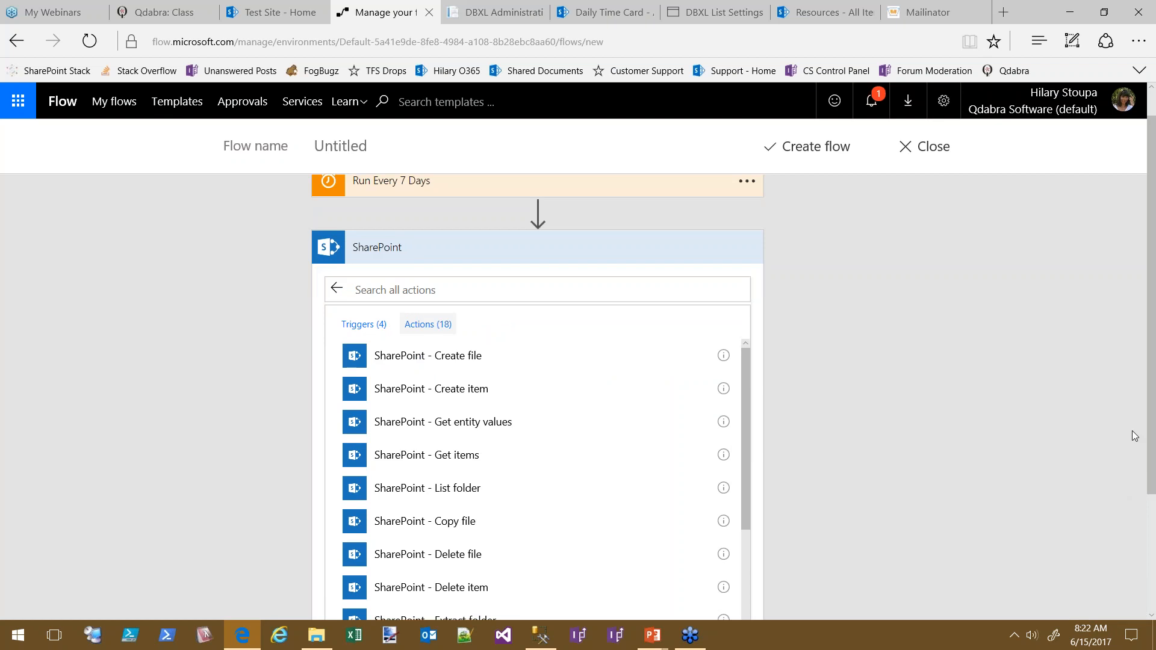
scroll(1150, 444, "down", 3)
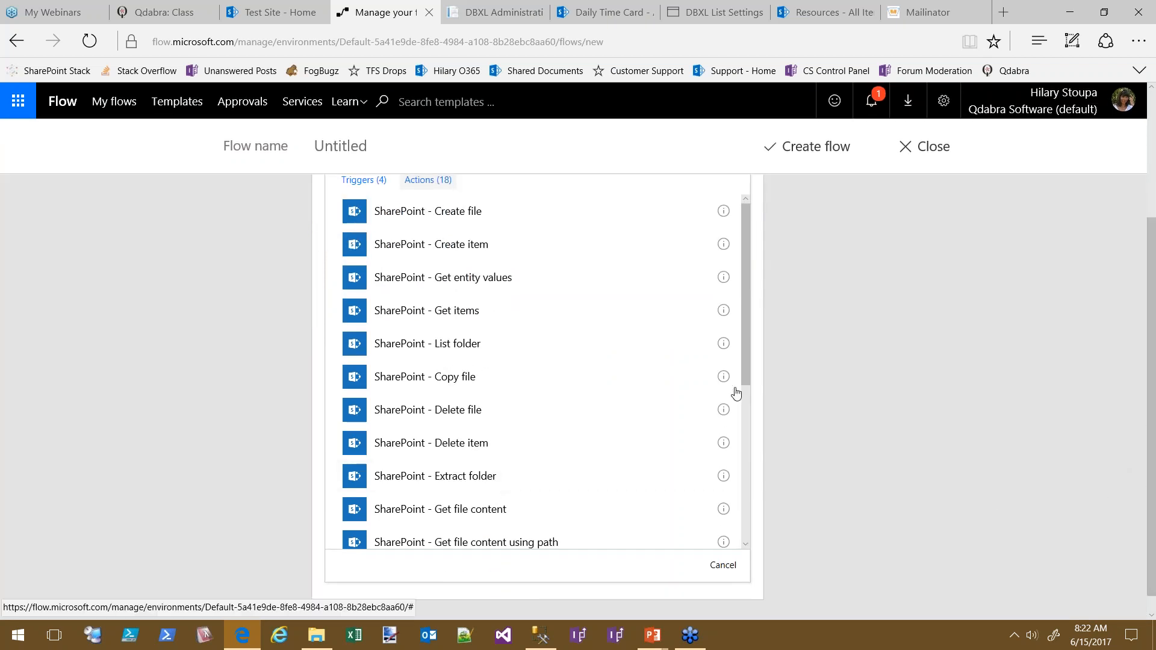
left_click_drag(748, 380, 746, 500)
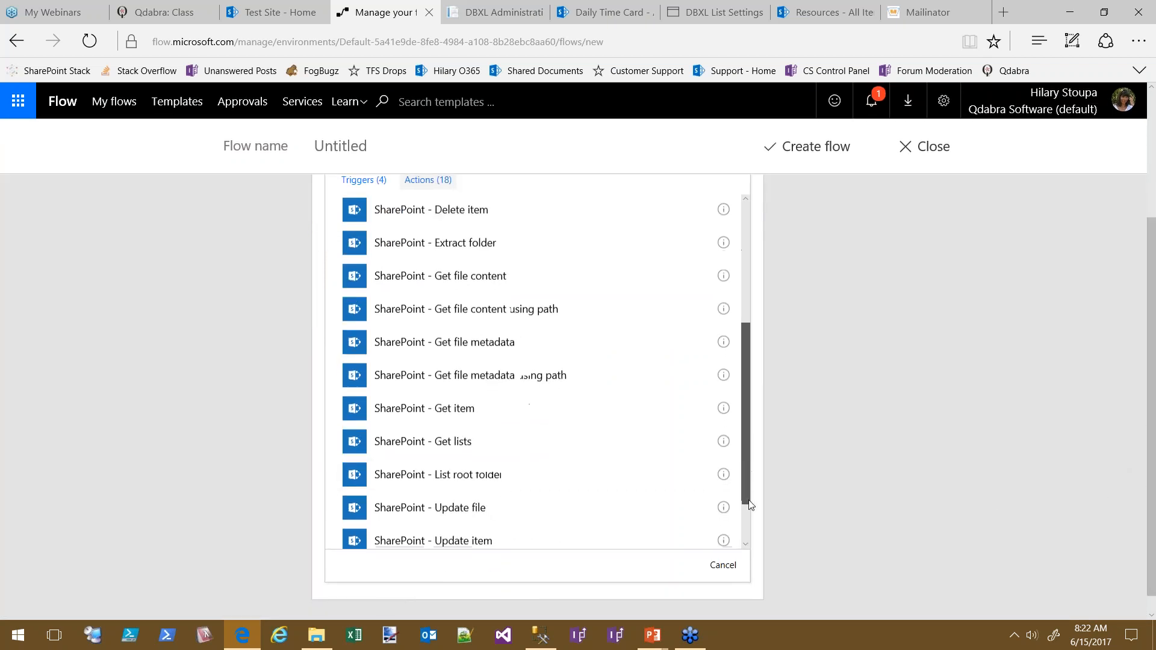
left_click(459, 414)
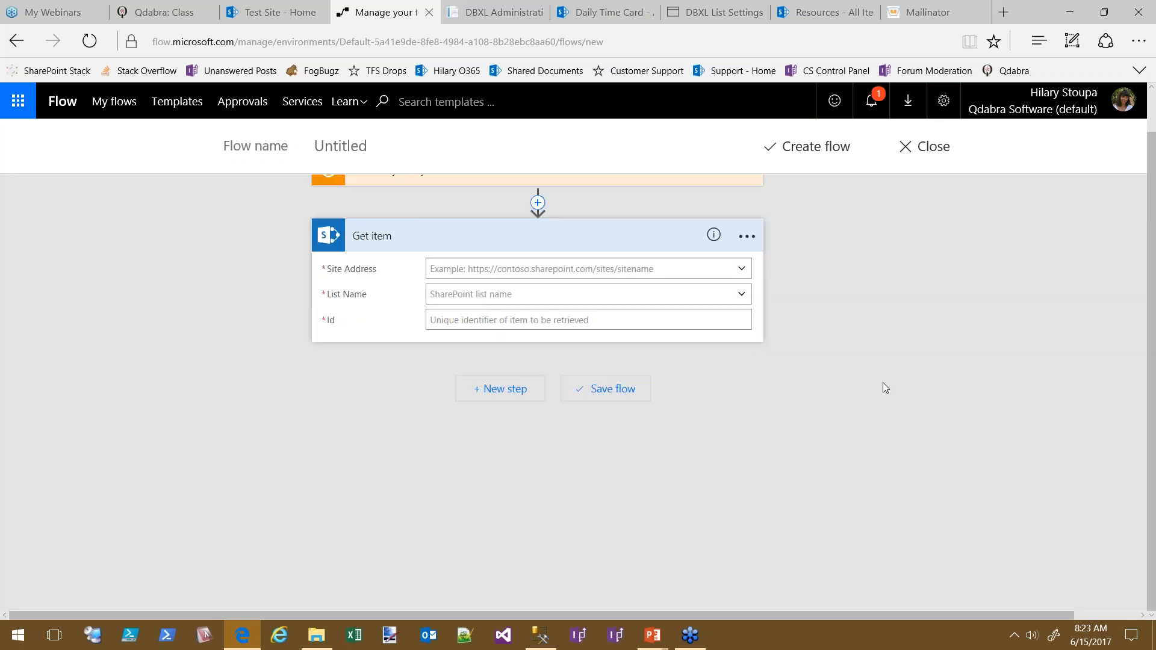
Select the site portion of the Resources list URL in the browser's address bar
key("ctrl+Tab")
key("ctrl+Tab")
key("ctrl+Tab")
key("ctrl+Tab")
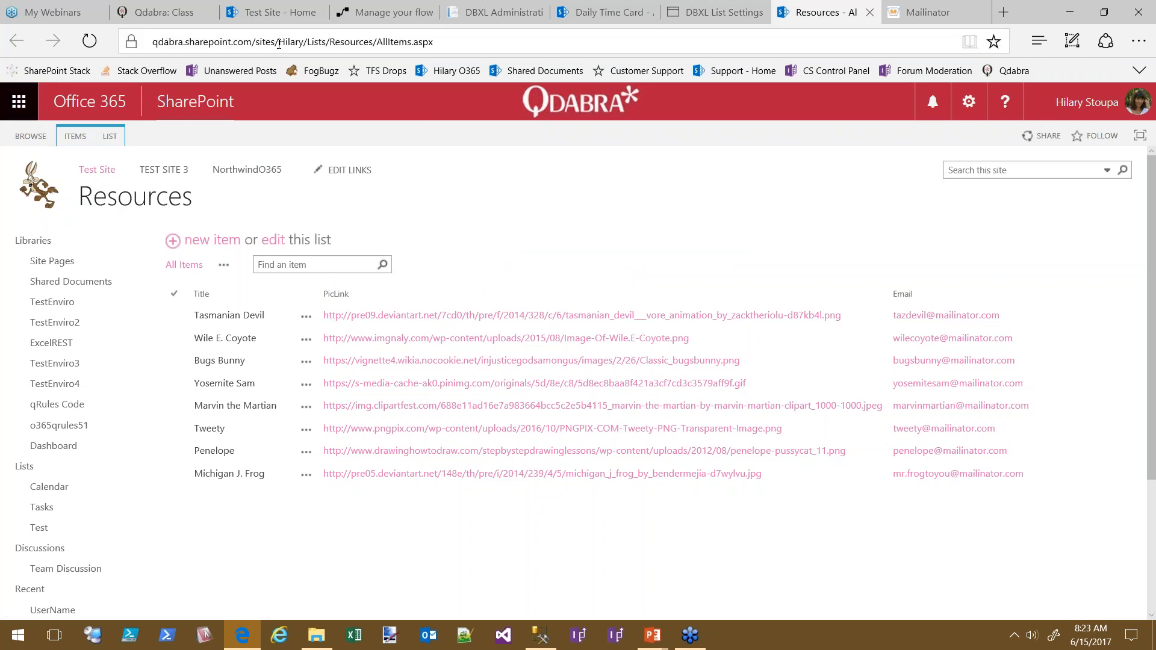
left_click(305, 43)
left_click(327, 42)
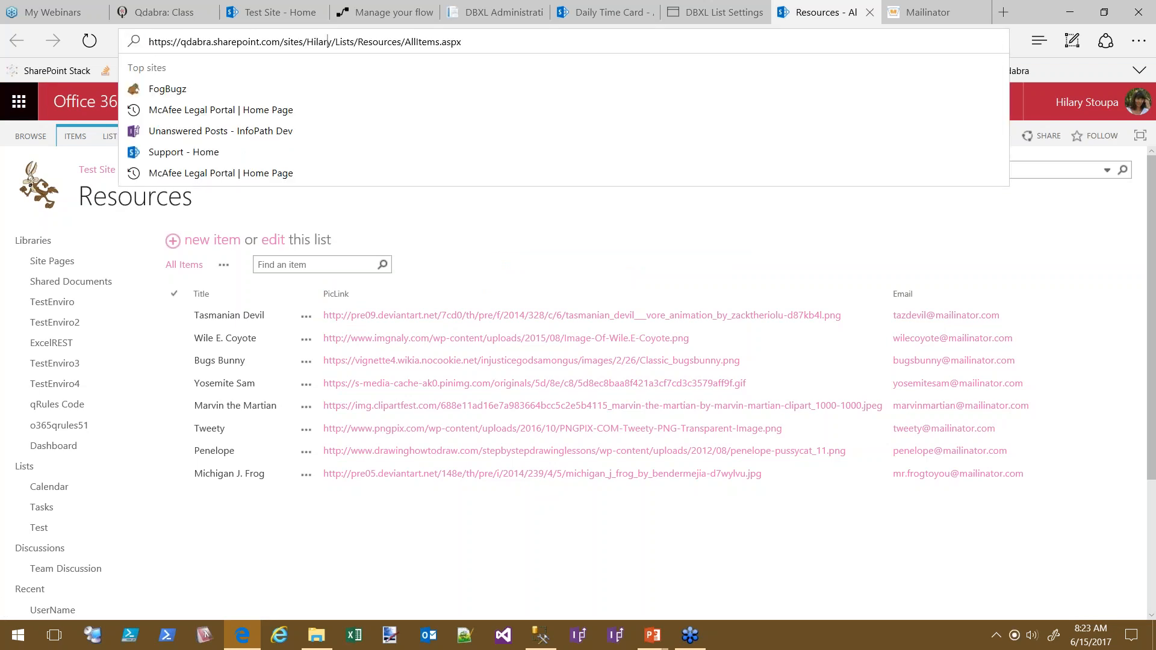
key("ctrl+shift+Left")
key("ctrl+shift+Left")
key("ctrl+shift+Left")
key("ctrl+shift+Left")
key("ctrl+shift+Left")
key("ctrl+shift+Left")
key("ctrl+c")
Paste the copied site into Get item's Site Address and open the List Name options
mouse_move(114, 23)
left_click(424, 13)
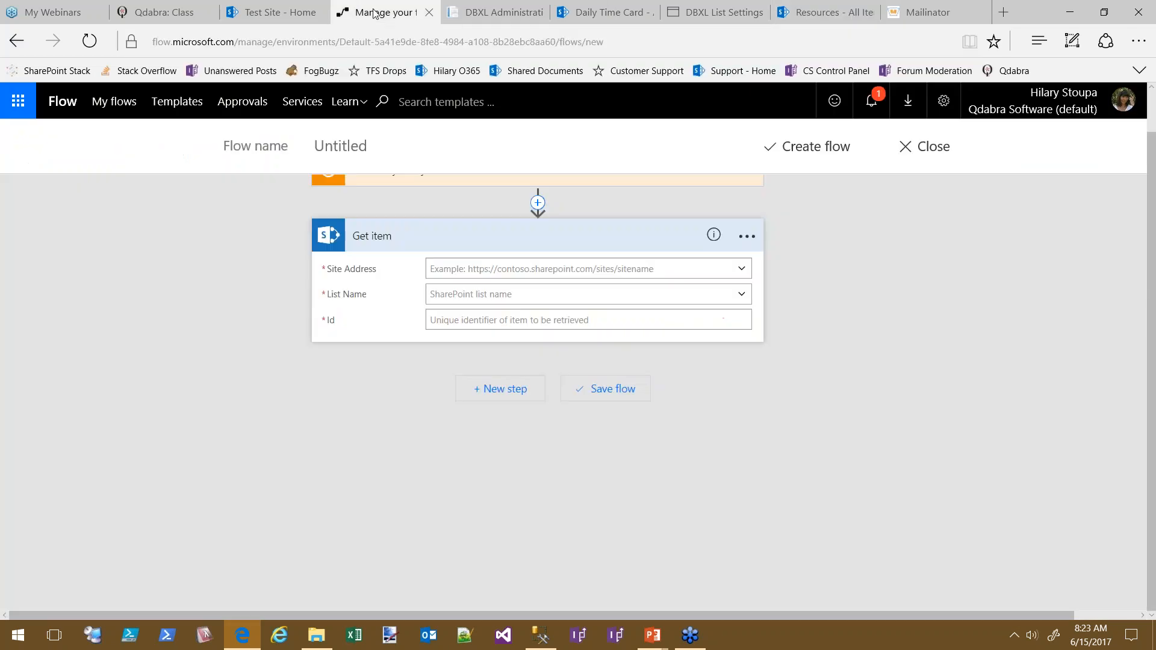
left_click(506, 272)
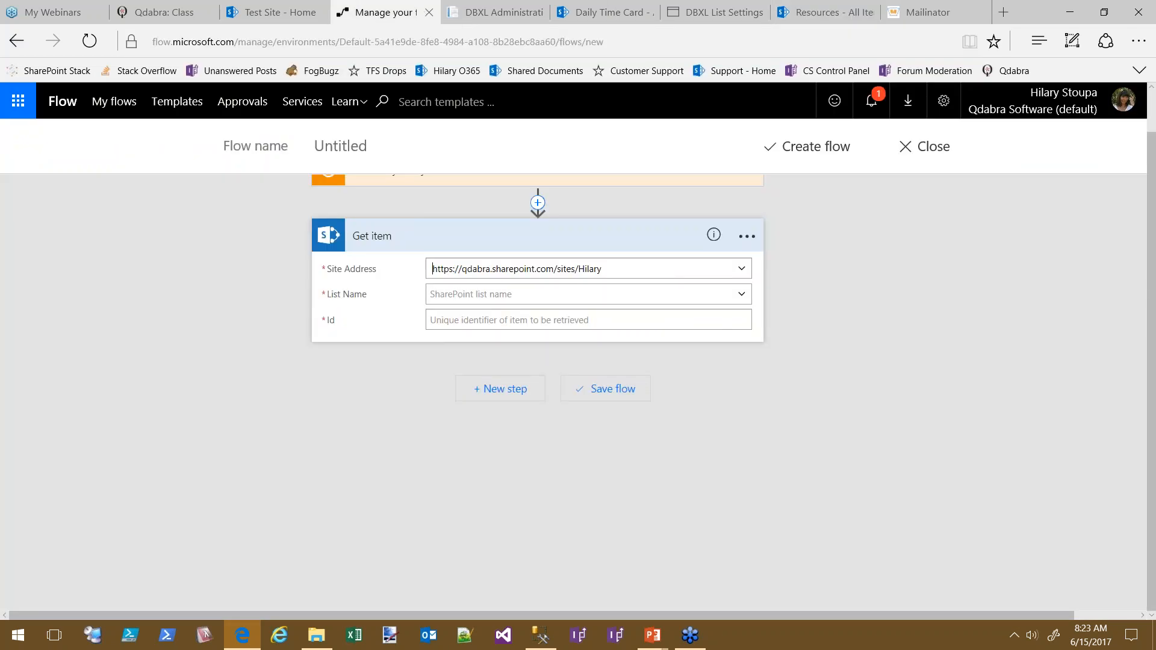
left_click(601, 267)
key("ctrl+v")
left_click(742, 294)
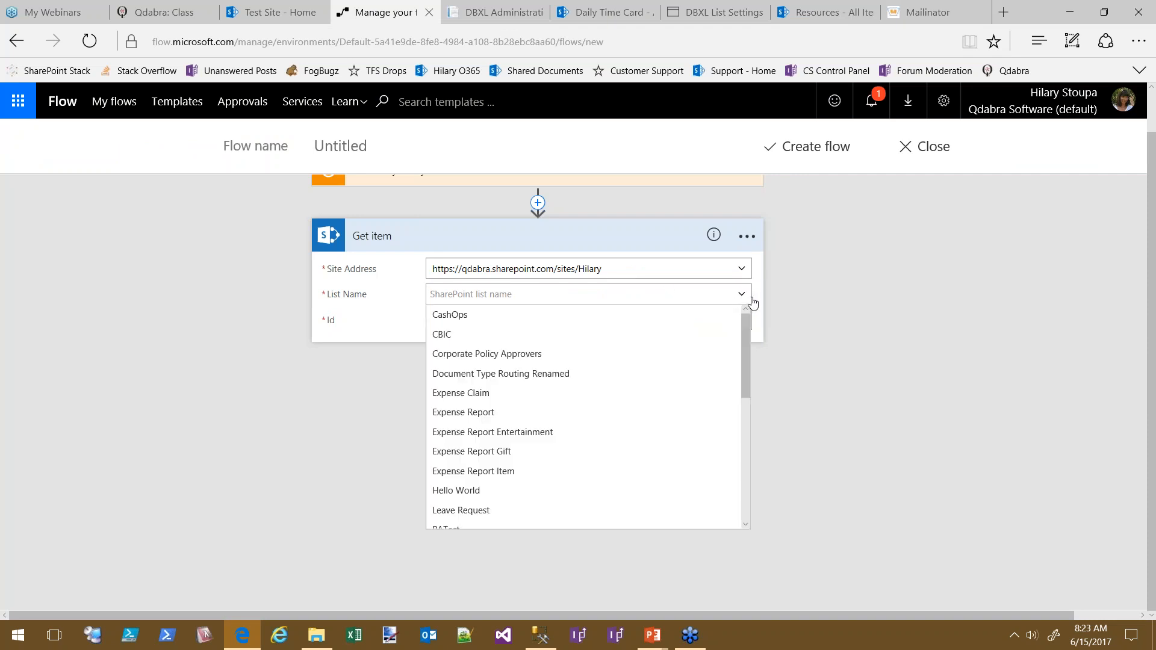
left_click(747, 236)
Delete the Get item step from the flow
left_click(377, 323)
left_click(747, 236)
left_click(807, 340)
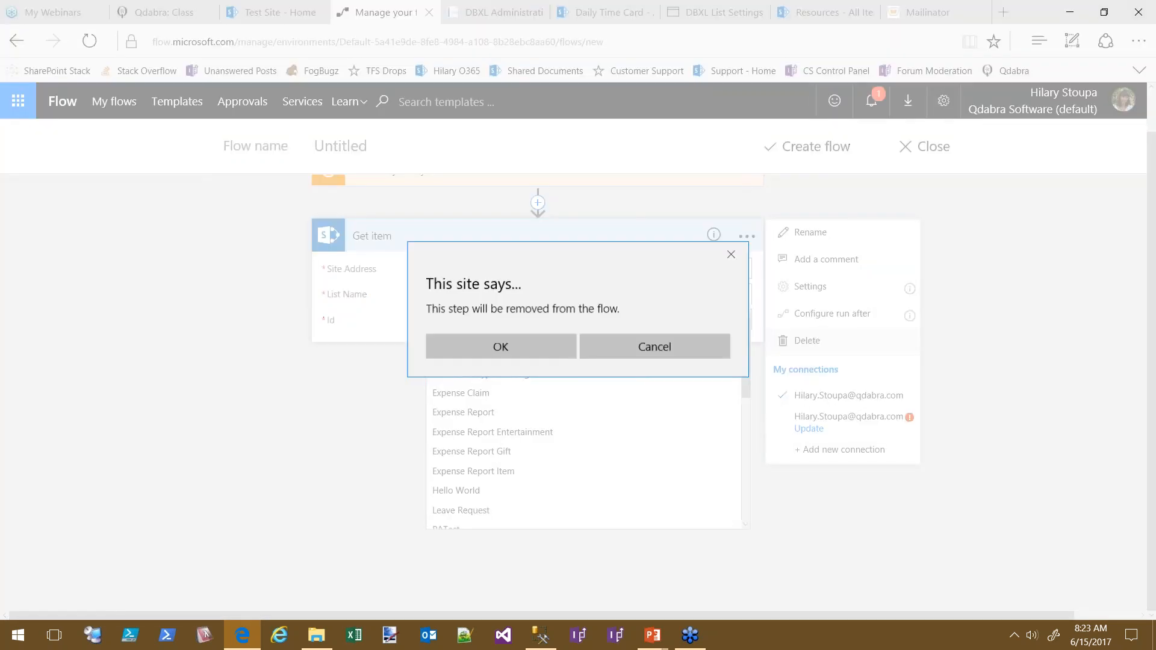
left_click(533, 344)
Add a SharePoint Get items action as the new step after the trigger
left_click(503, 232)
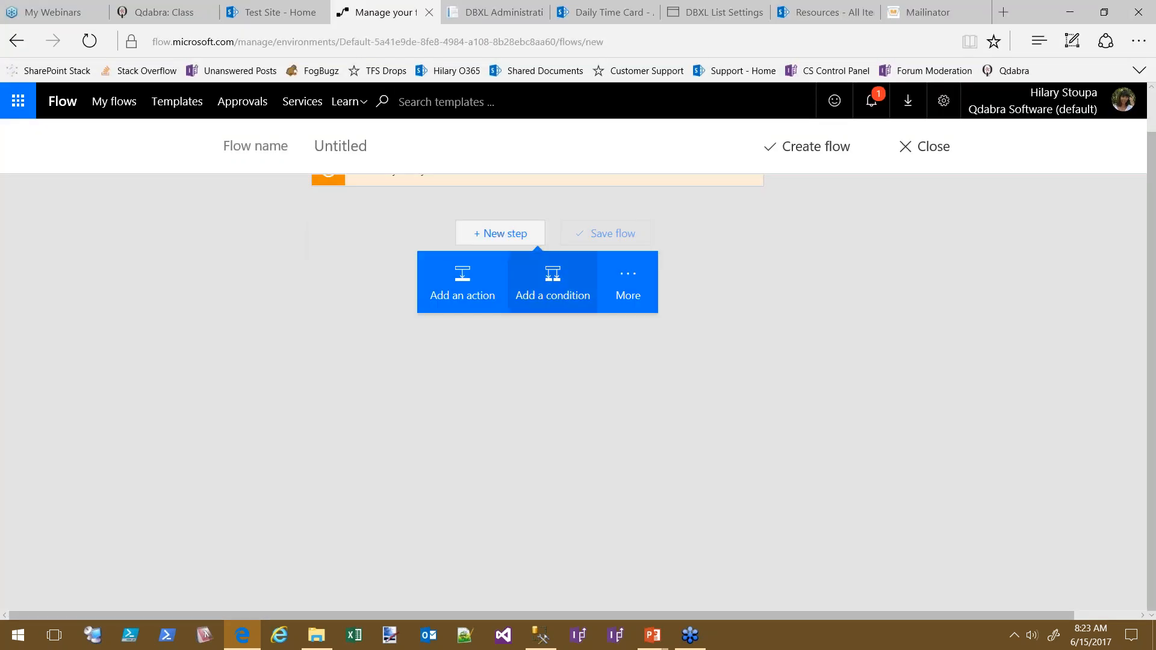
left_click(461, 290)
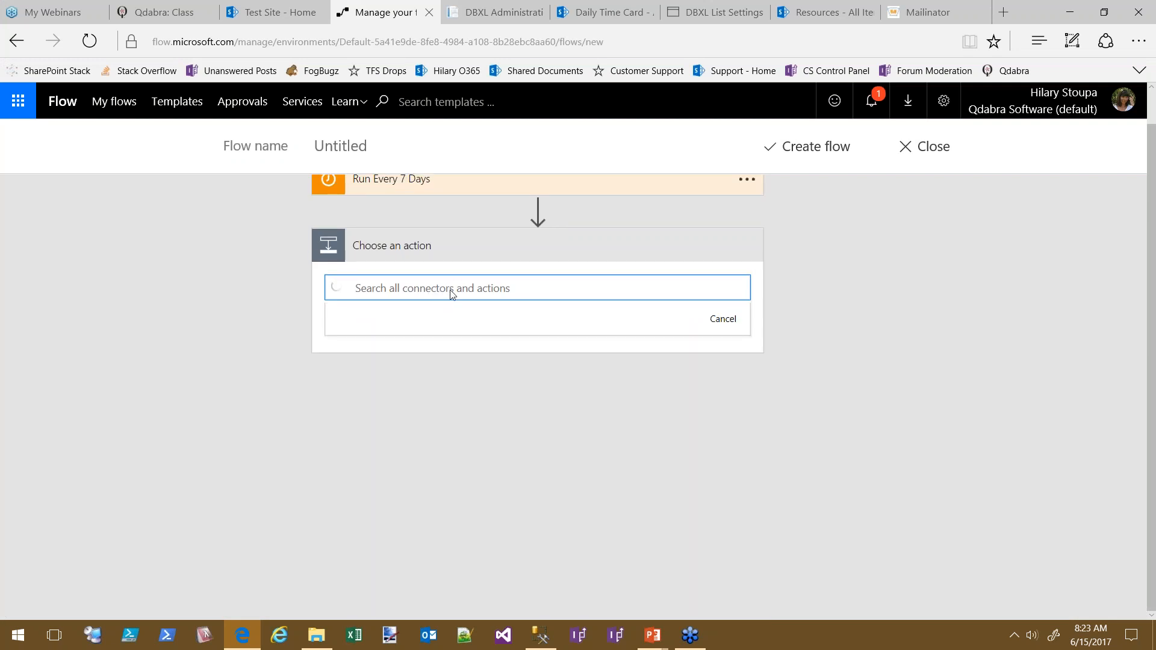
left_click(532, 362)
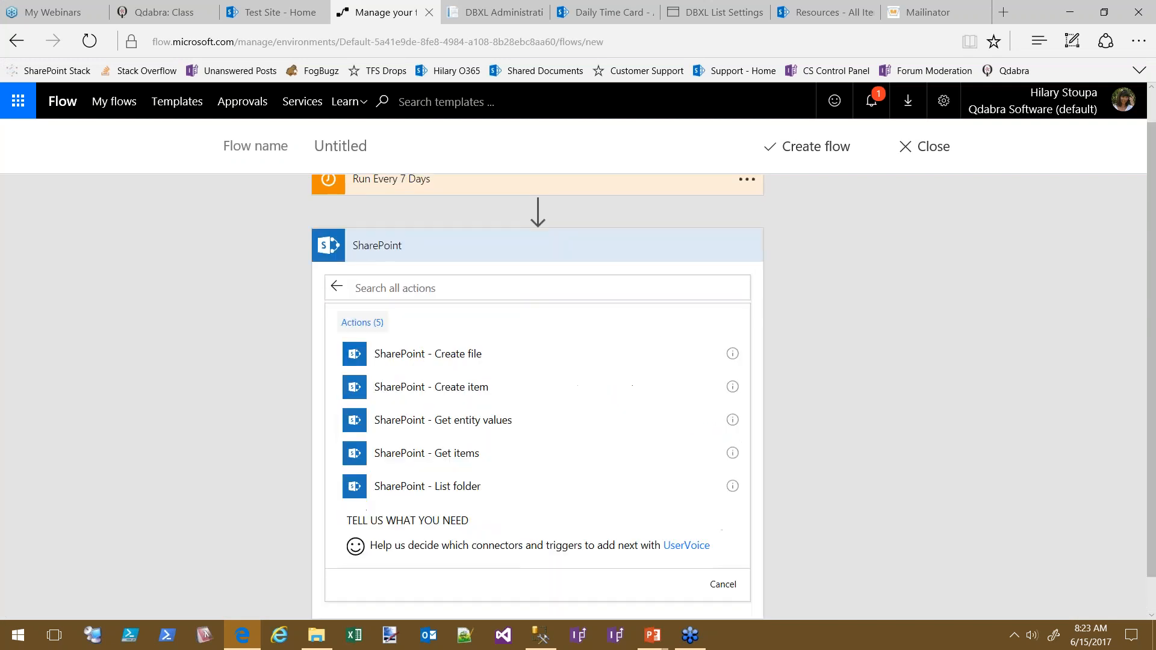
left_click_drag(747, 382, 748, 524)
scroll(934, 425, "down", 3)
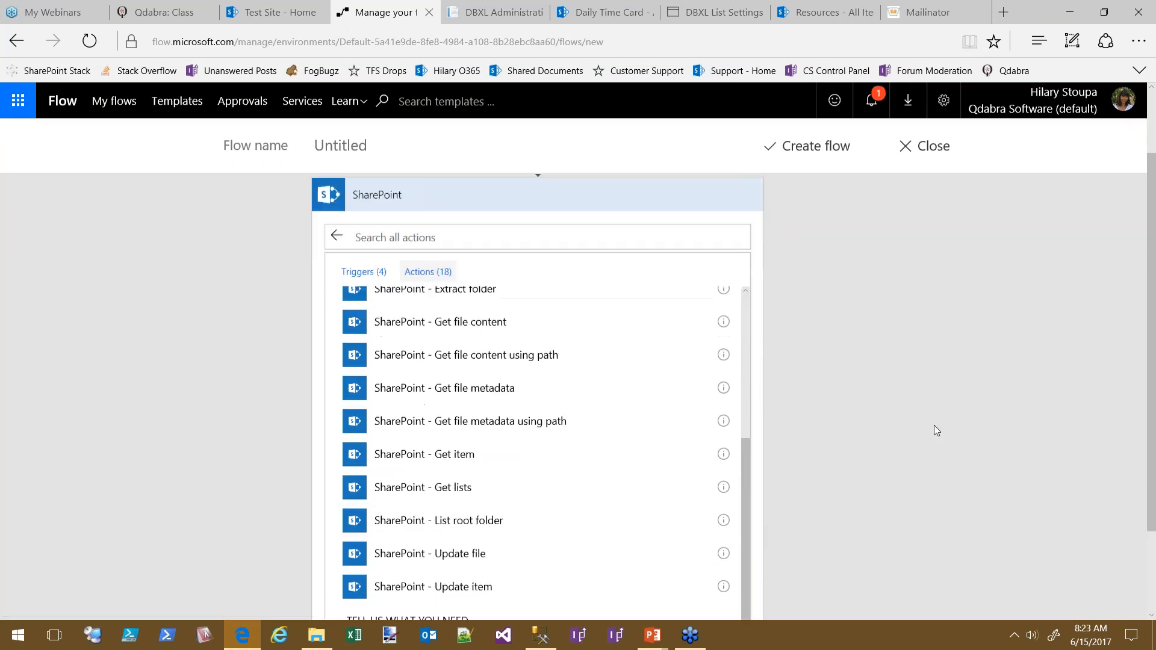
left_click_drag(747, 372, 687, 238)
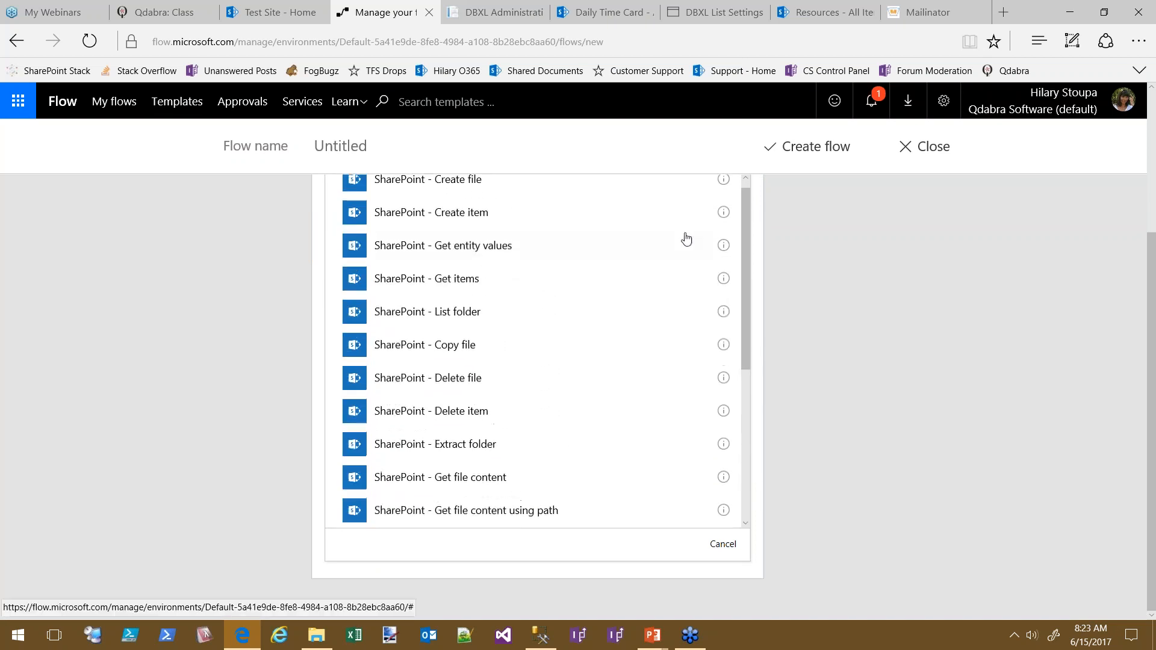
left_click(458, 288)
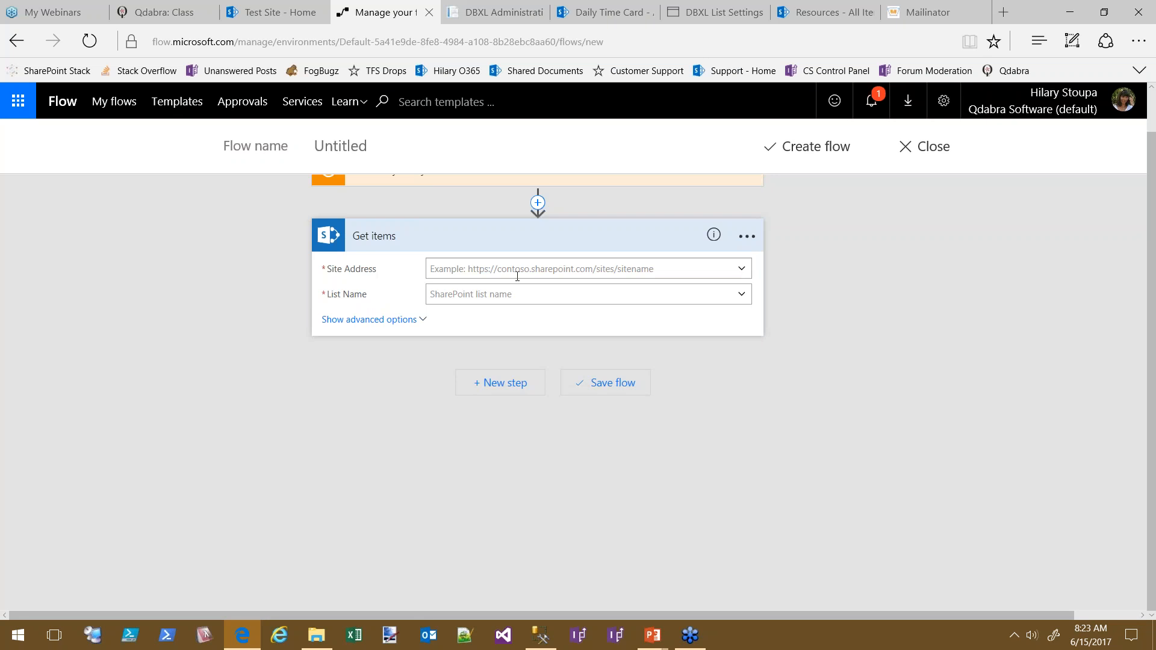
Paste the Site Address, set List Name to Resources, show advanced options, and return to the Resources page
type("https://qdabra.sharepoint.com/sites/Hilary")
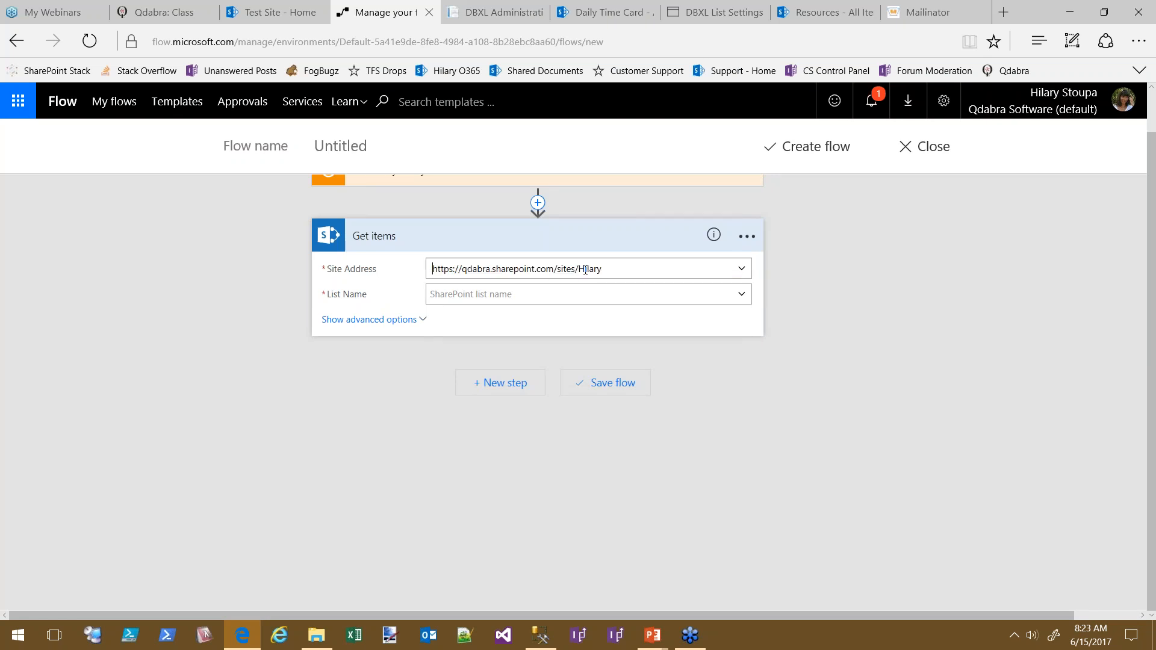
left_click(742, 294)
left_click_drag(750, 335, 754, 449)
scroll(558, 413, "up", 1)
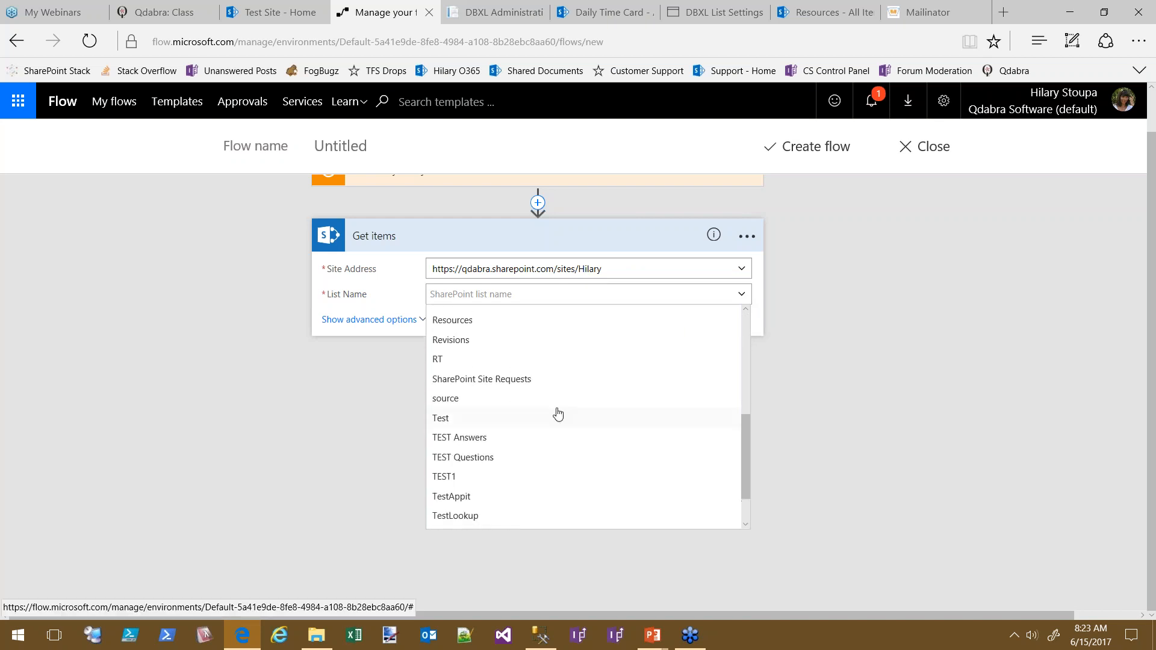
left_click(443, 319)
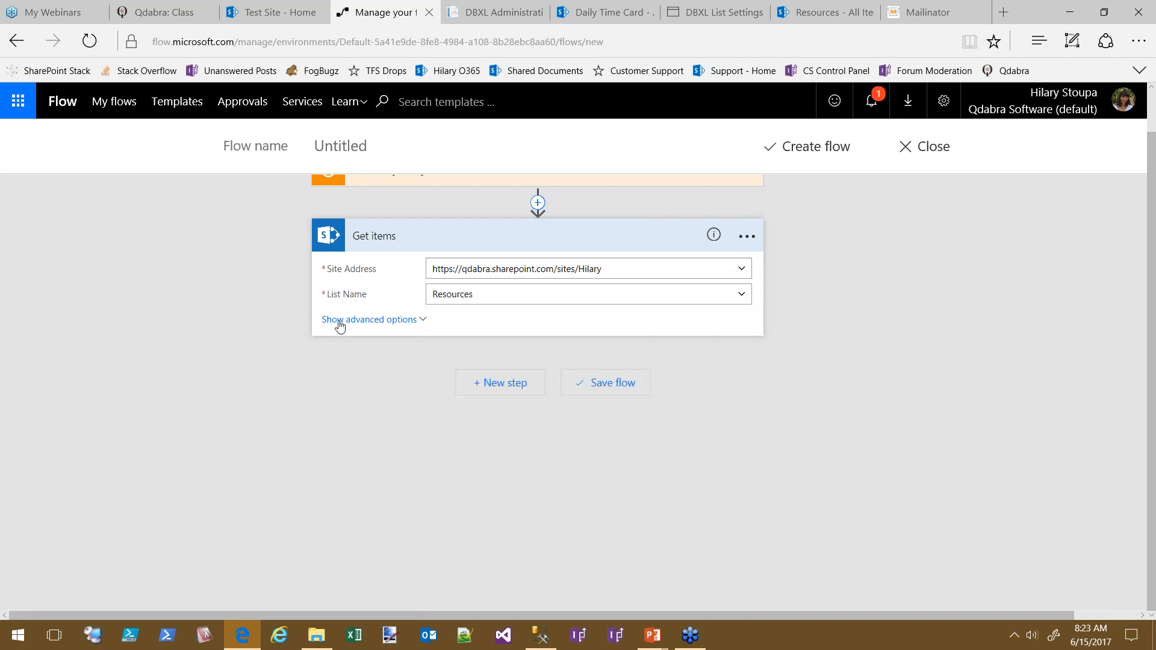
left_click(340, 324)
left_click(471, 319)
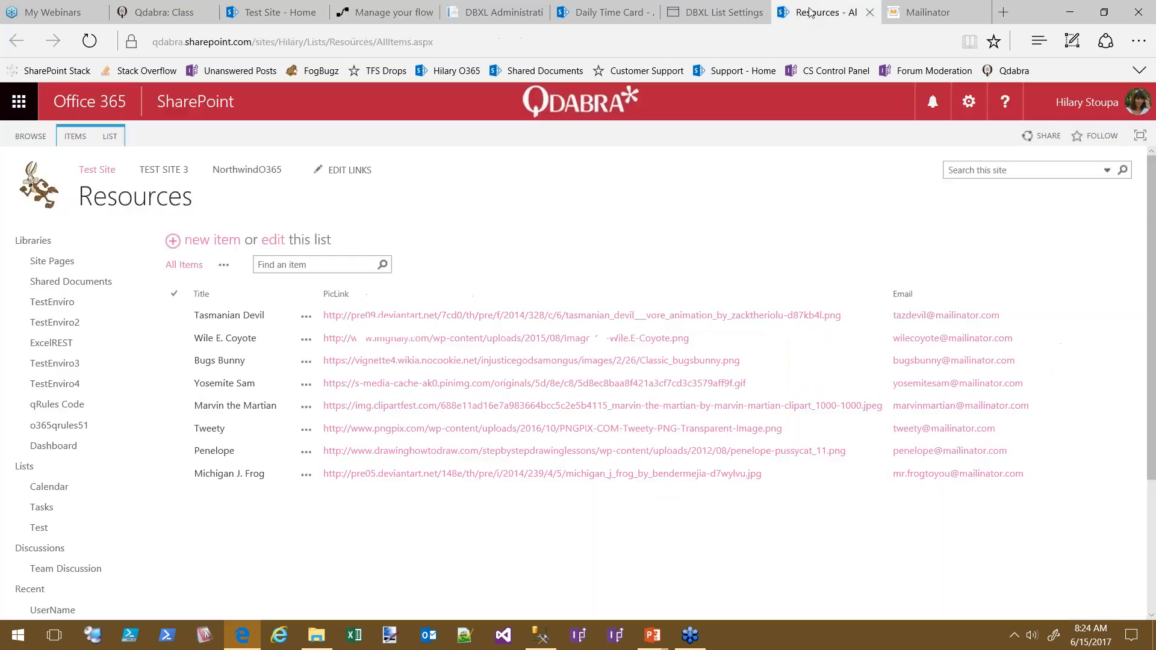
left_click(813, 12)
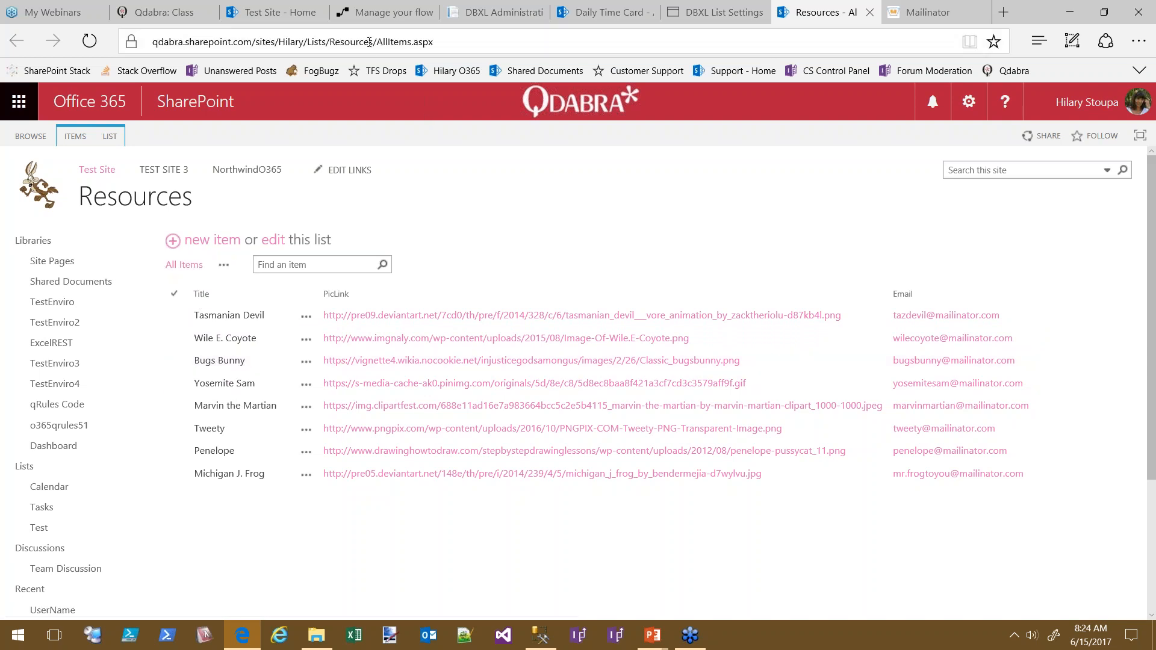
In a new tab, load the site URL ending in _vti_bin/listdata.svc to view the REST list catalogue
left_click(457, 52)
key("ctrl+c")
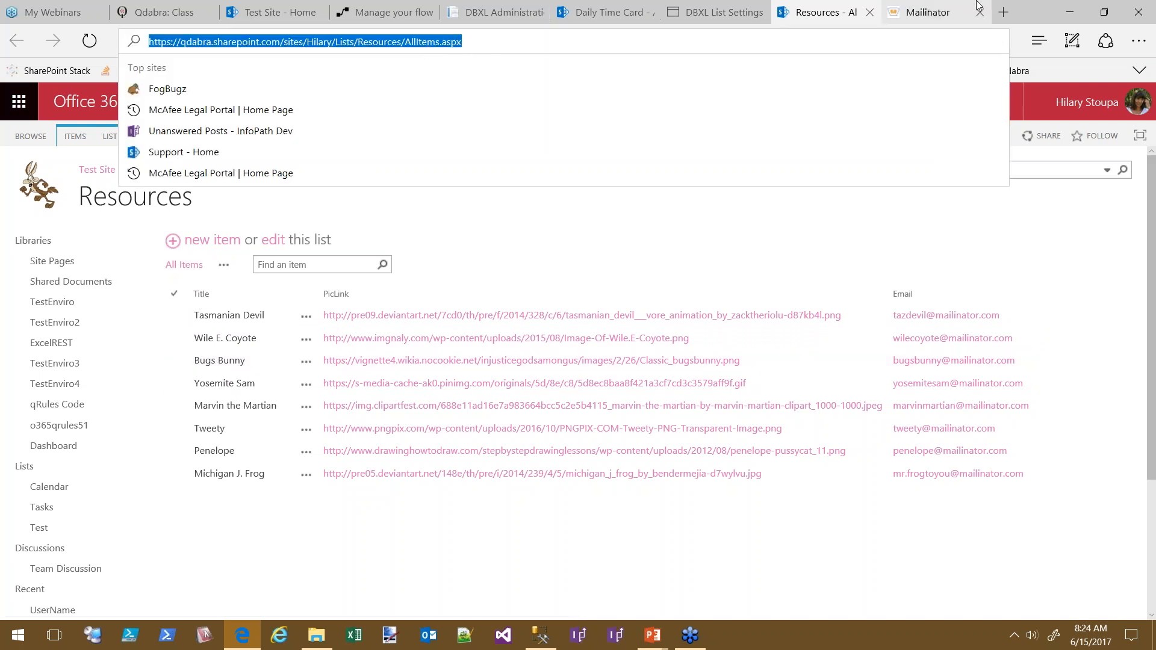
left_click(1004, 13)
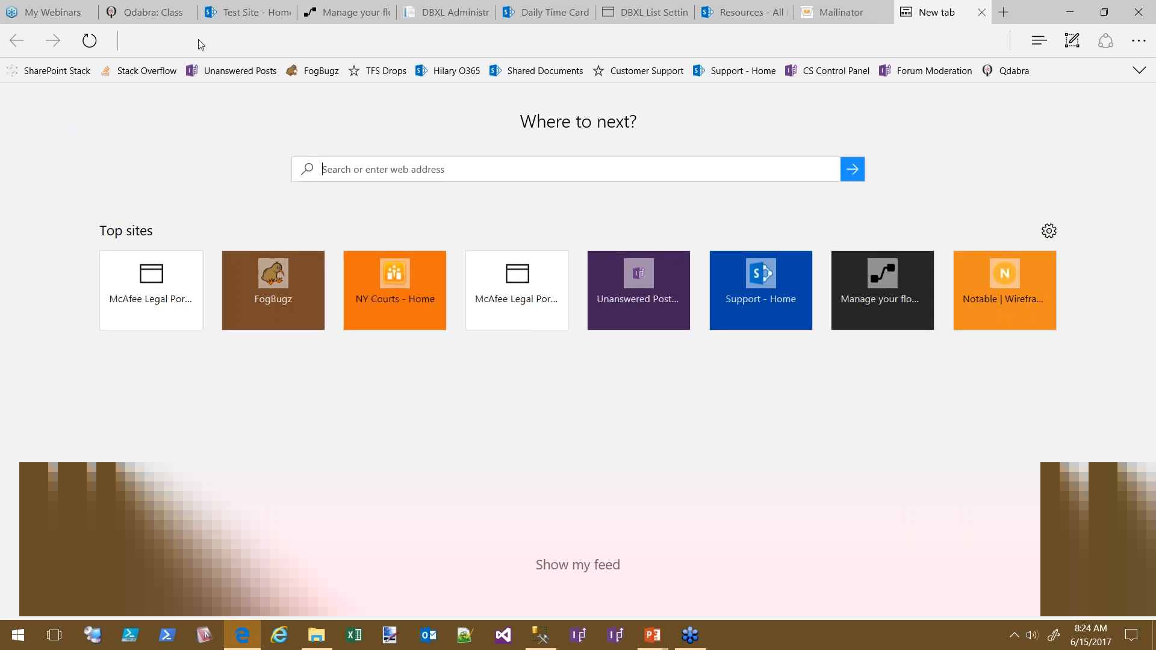
key("ctrl+v")
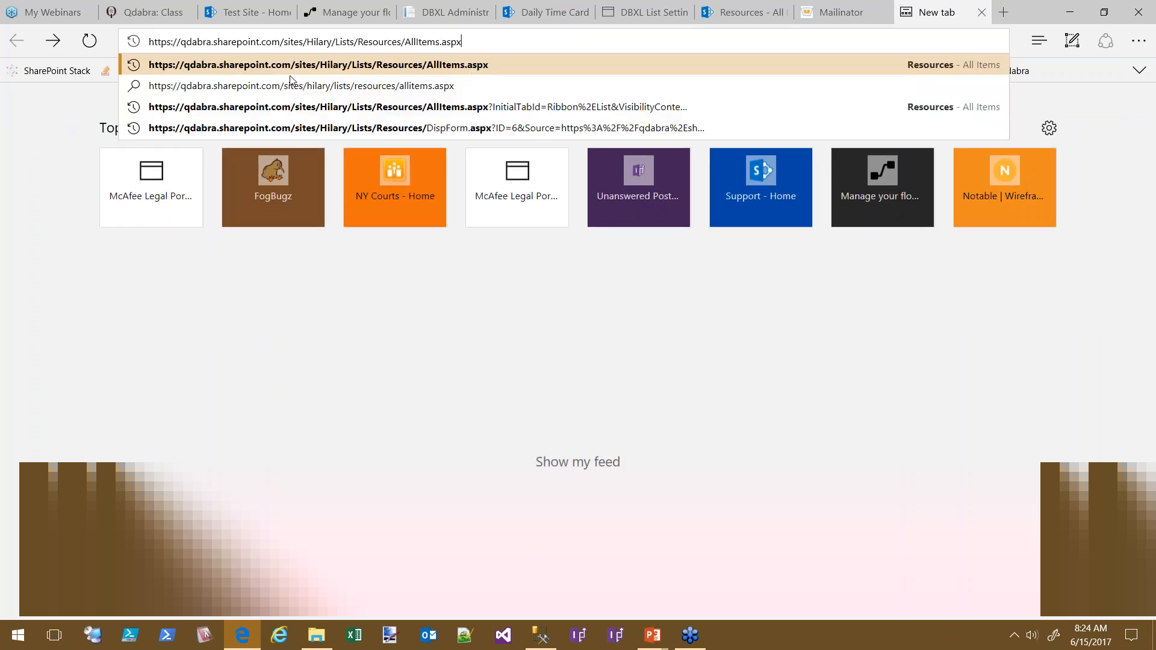
key("BackSpace")
key("BackSpace")
key("BackSpace")
key("BackSpace")
key("BackSpace")
key("BackSpace")
key("BackSpace")
key("BackSpace")
key("BackSpace")
key("BackSpace")
key("BackSpace")
key("BackSpace")
key("BackSpace")
key("BackSpace")
key("BackSpace")
key("BackSpace")
key("BackSpace")
key("BackSpace")
key("BackSpace")
key("BackSpace")
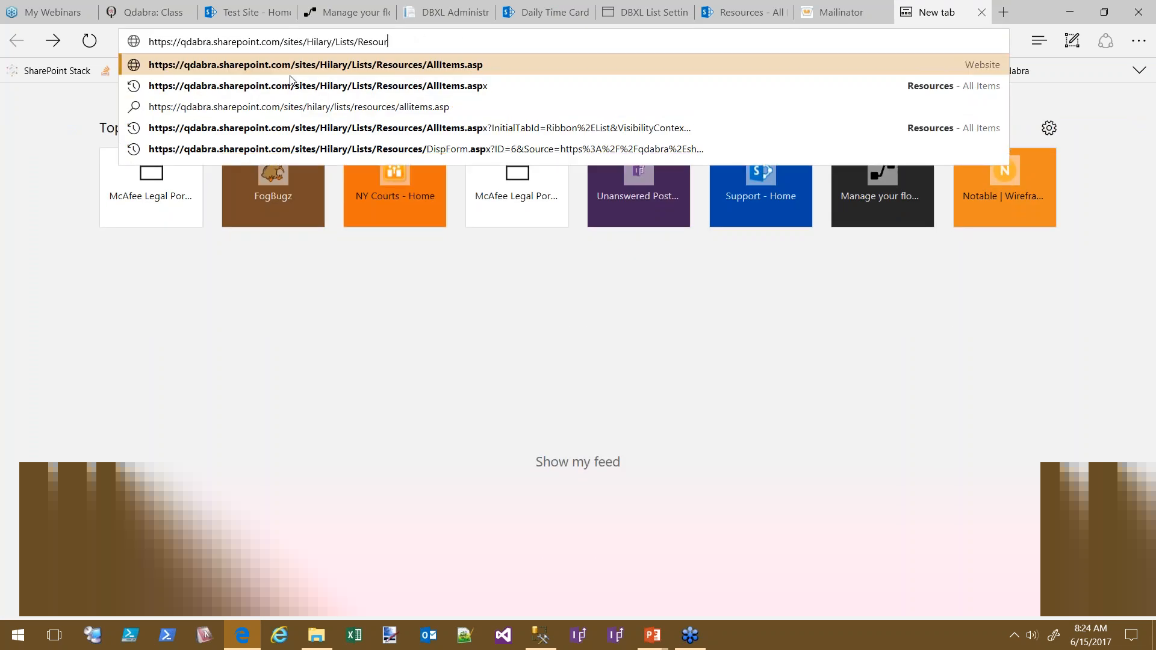
key("BackSpace")
type("_v")
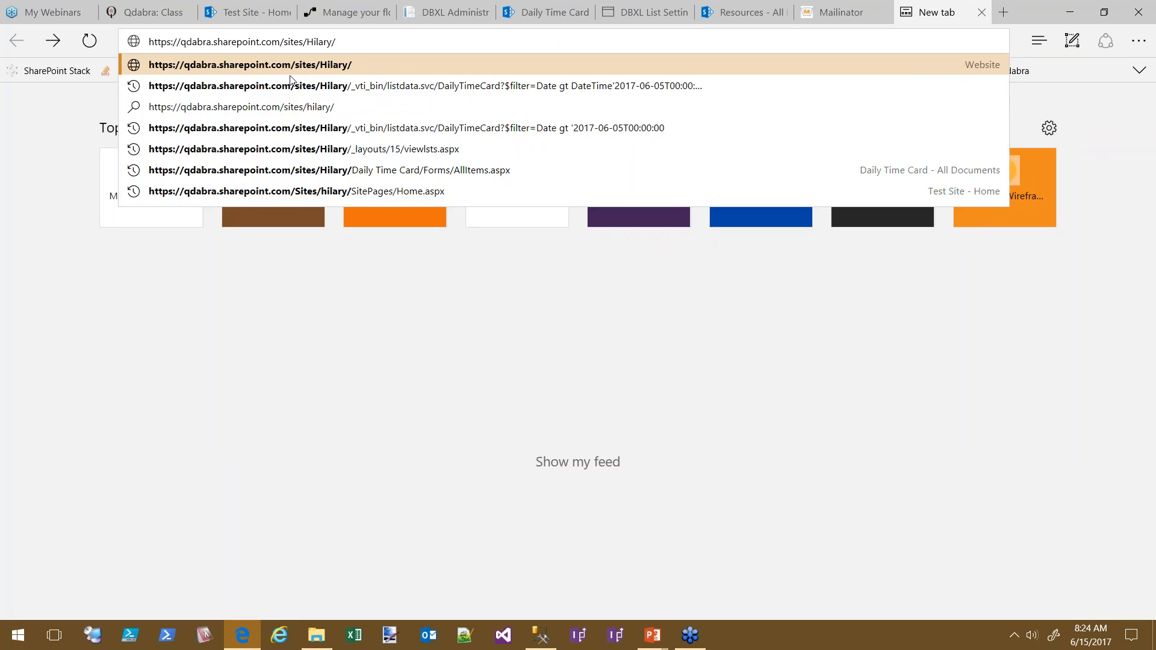
type("ti")
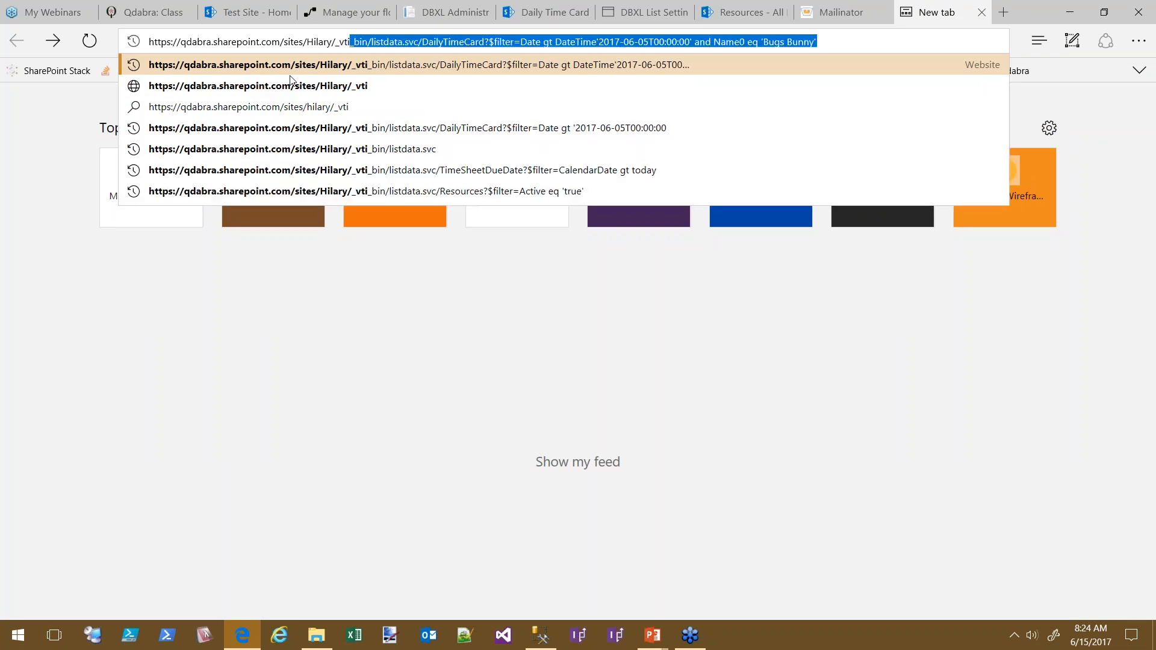
type("_bin/listdata.sv")
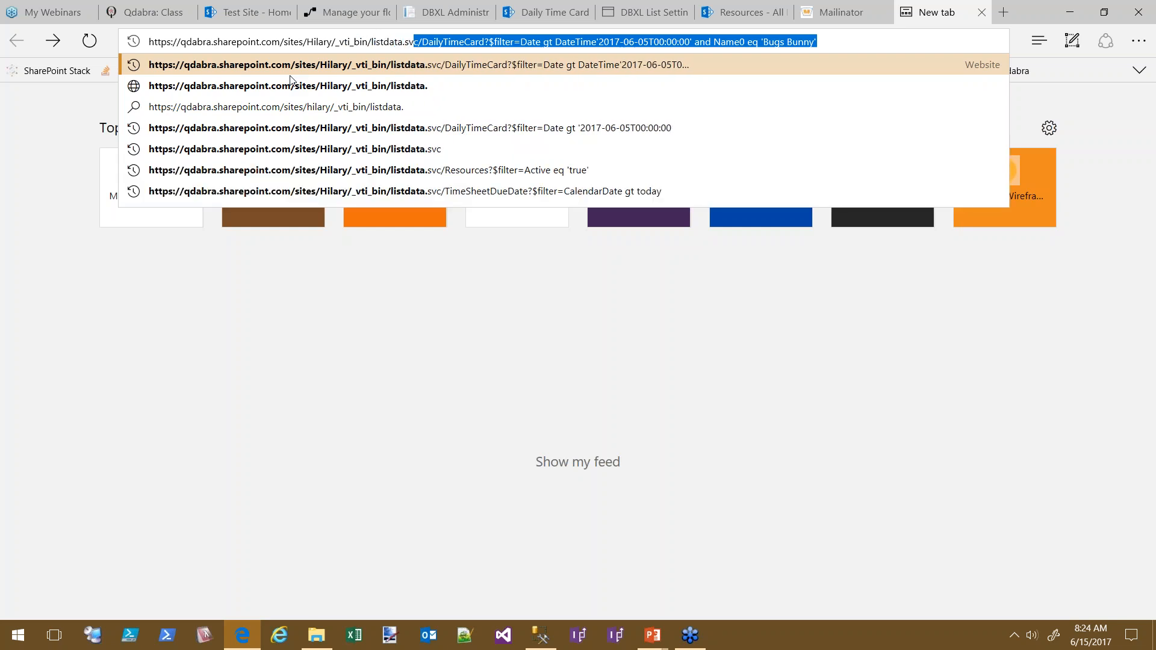
type("c")
key("Return")
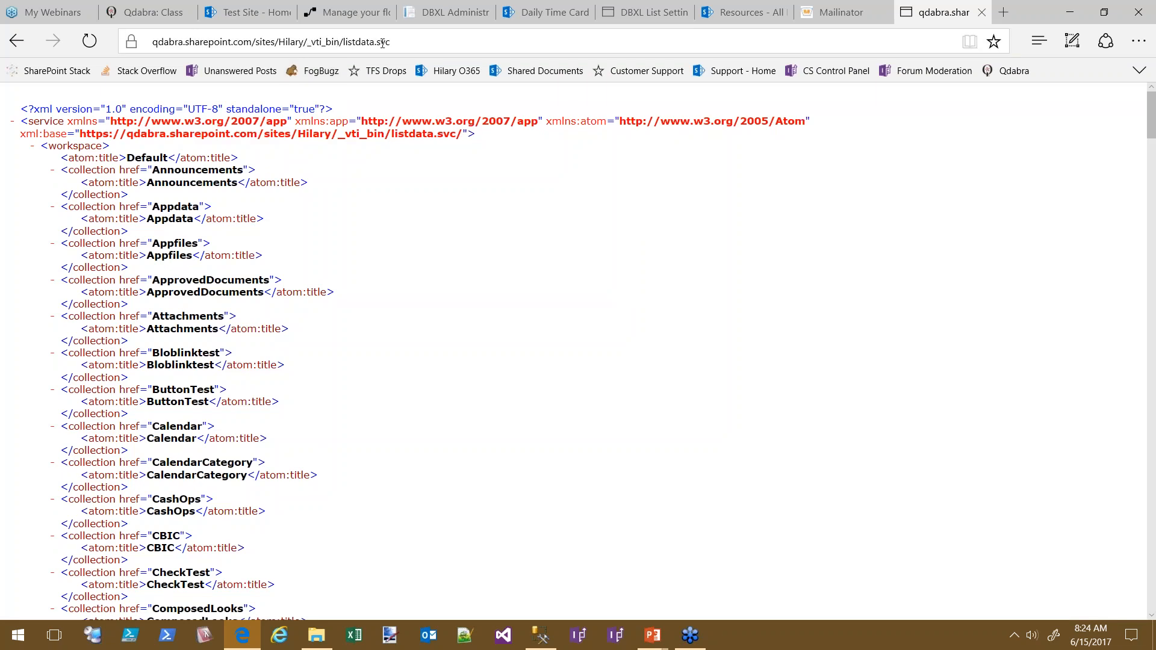
Append /Resources to the listdata.svc address to request every item of the Resources list
scroll(725, 423, "down", 10)
scroll(731, 413, "down", 4)
scroll(731, 414, "up", 2)
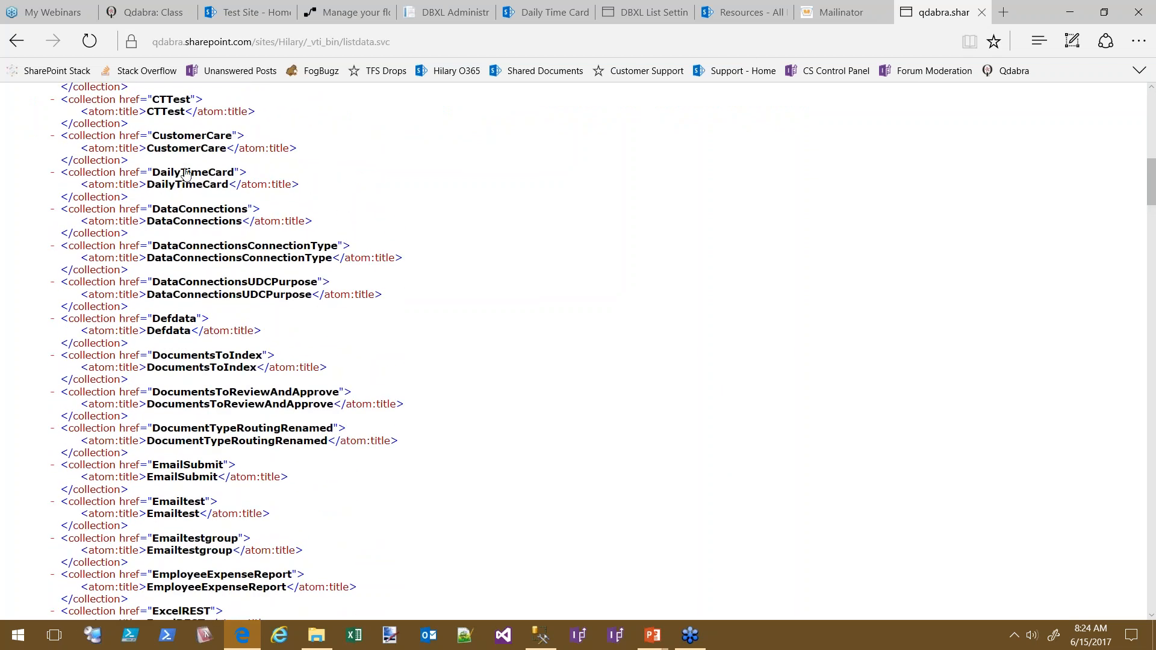
scroll(771, 411, "down", 12)
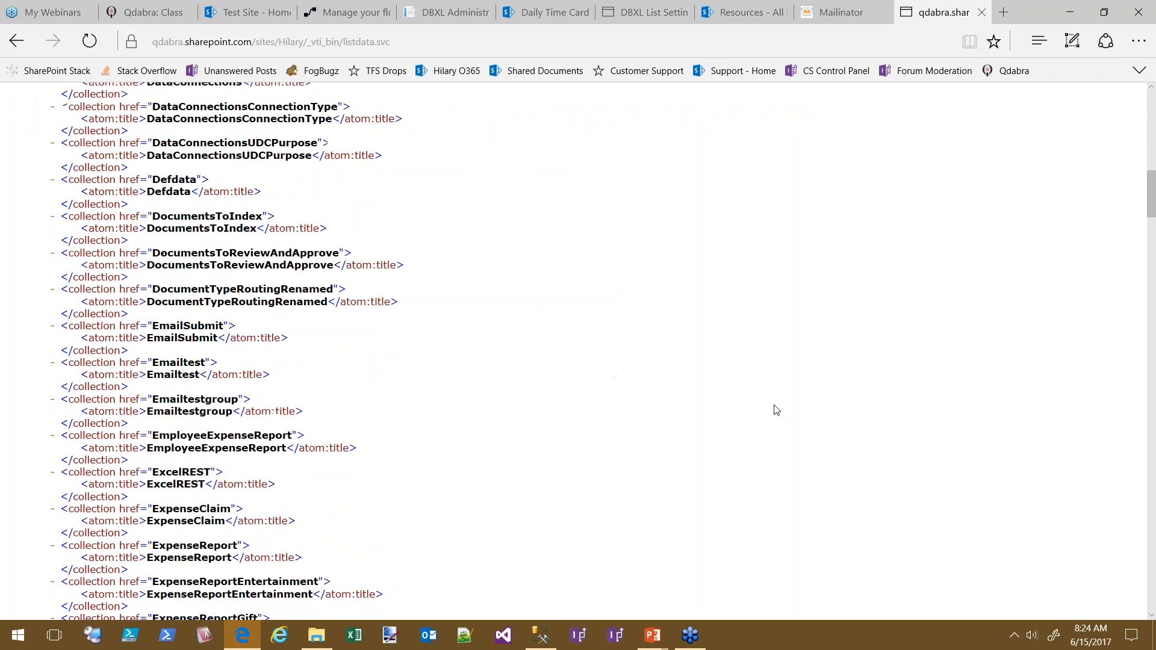
scroll(928, 448, "down", 13)
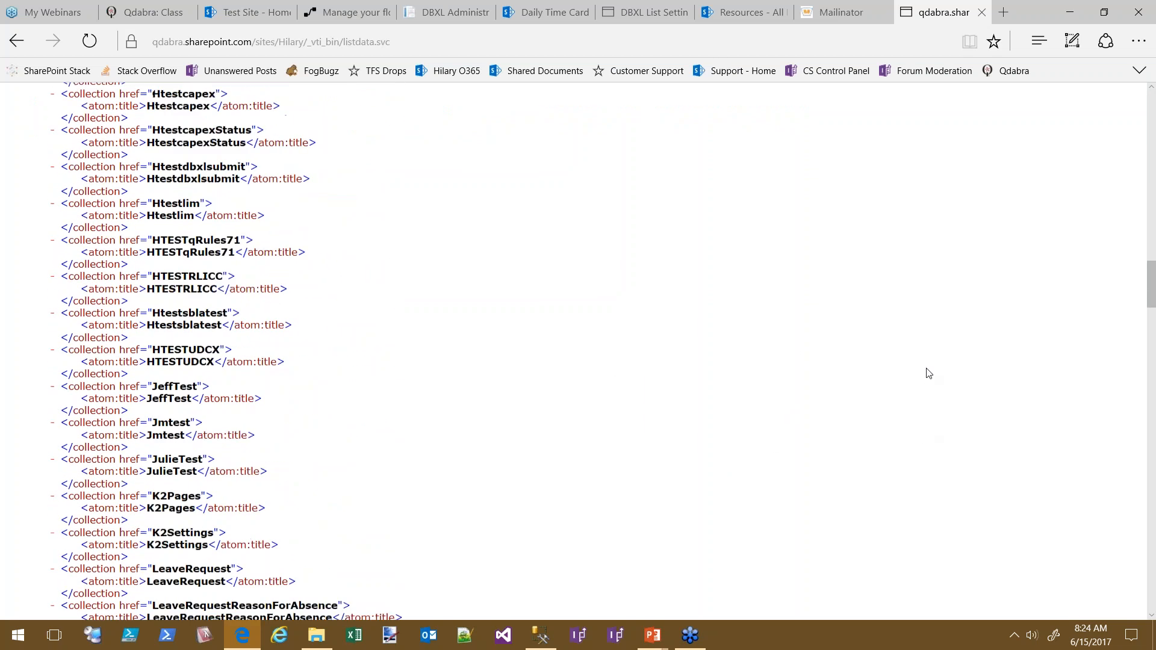
scroll(885, 385, "down", 14)
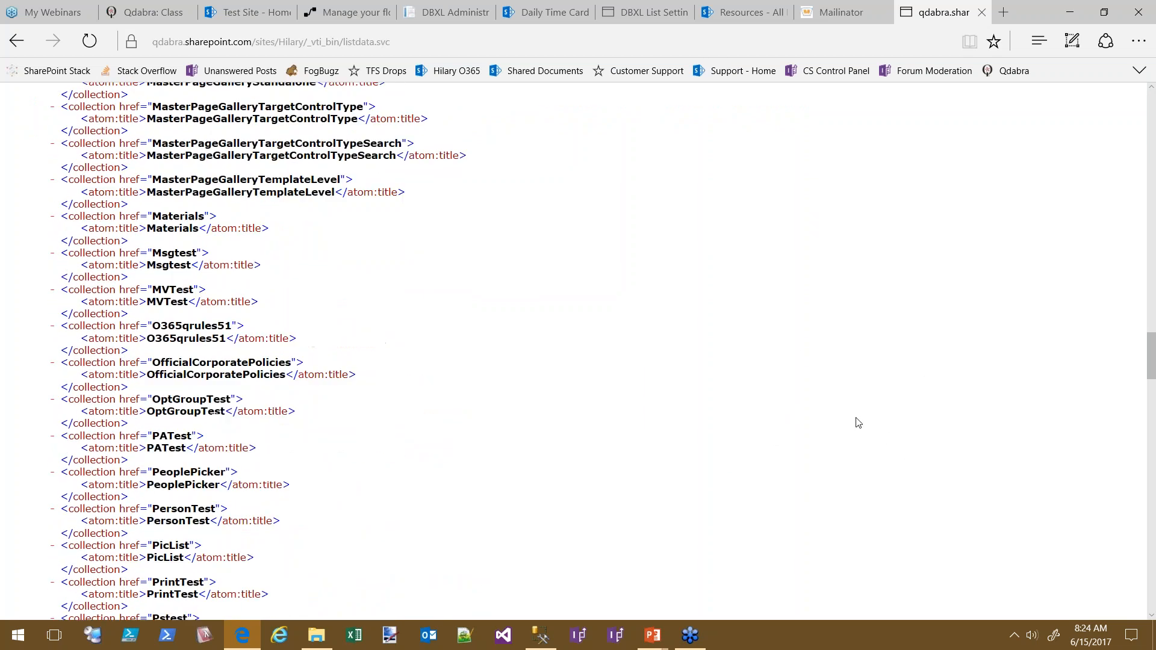
scroll(807, 394, "down", 1)
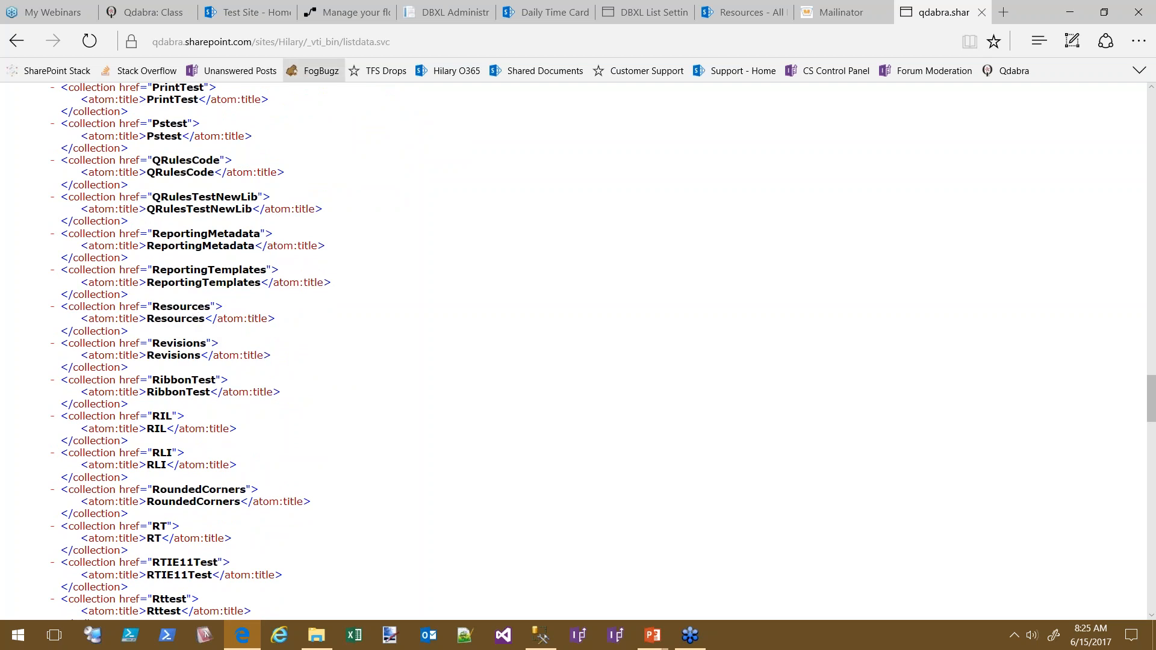
left_click(418, 42)
type("/Resourc")
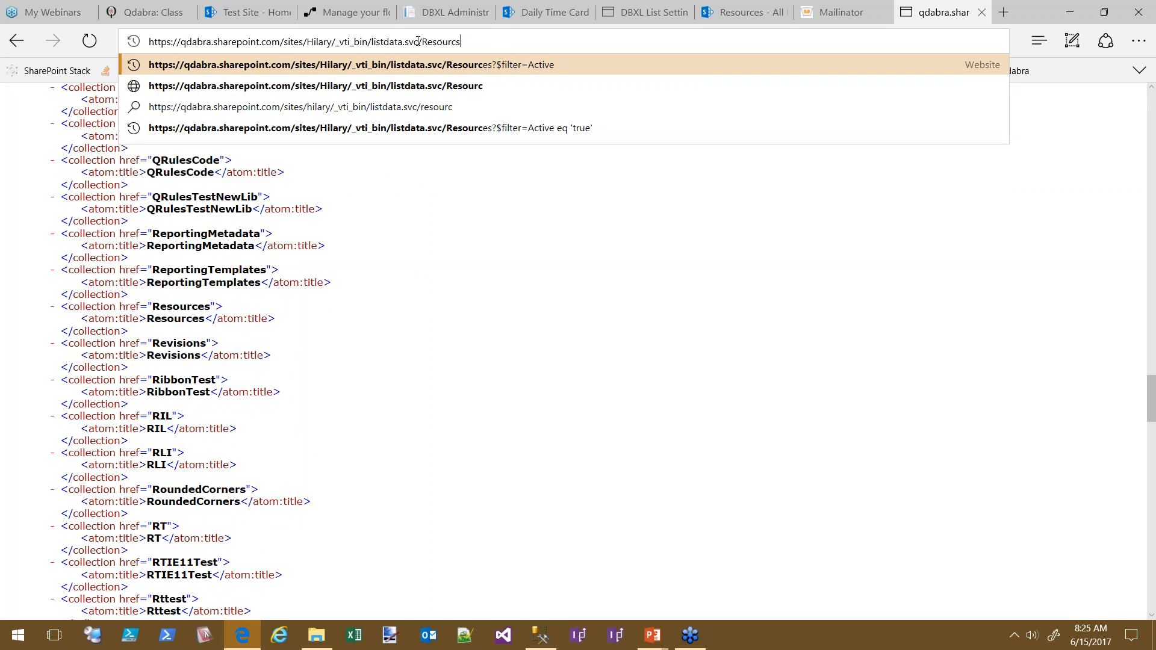
type("es")
key("Delete")
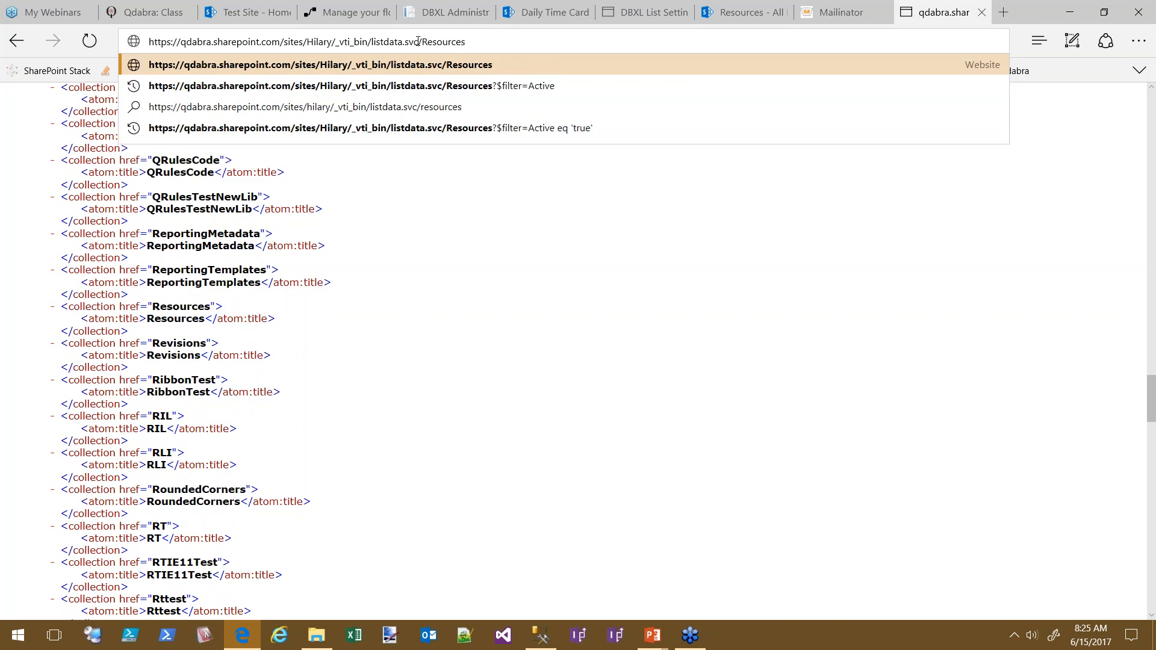
key("Return")
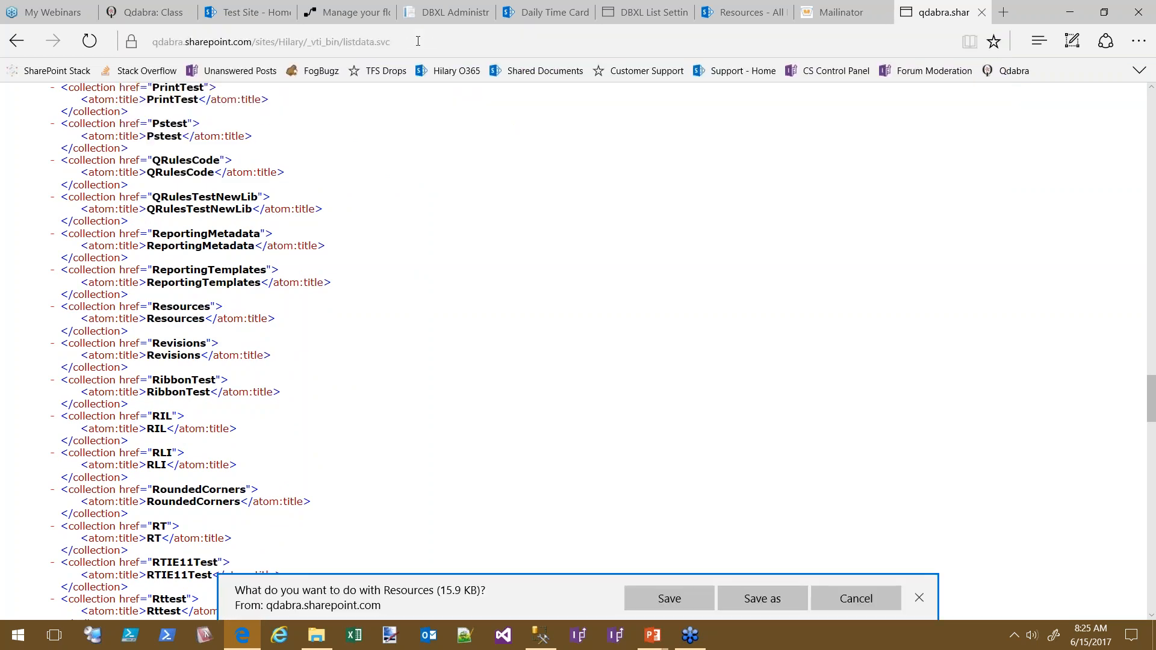
Save the downloaded Resources data and open it in Notepad
left_click(693, 599)
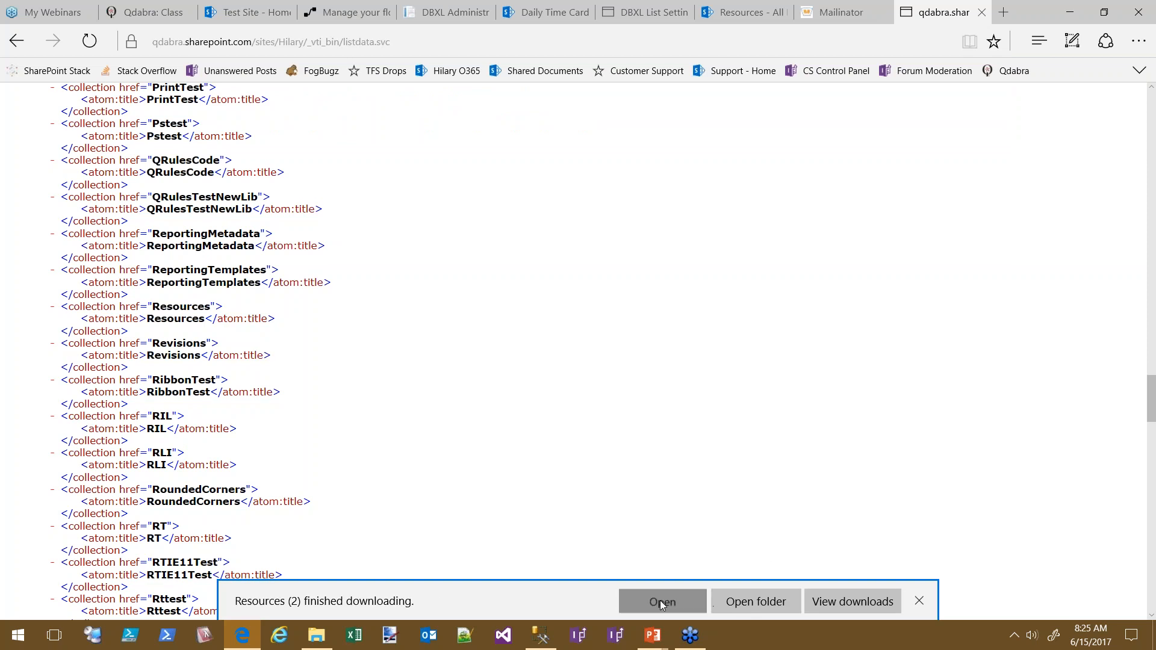
left_click(660, 601)
left_click(609, 328)
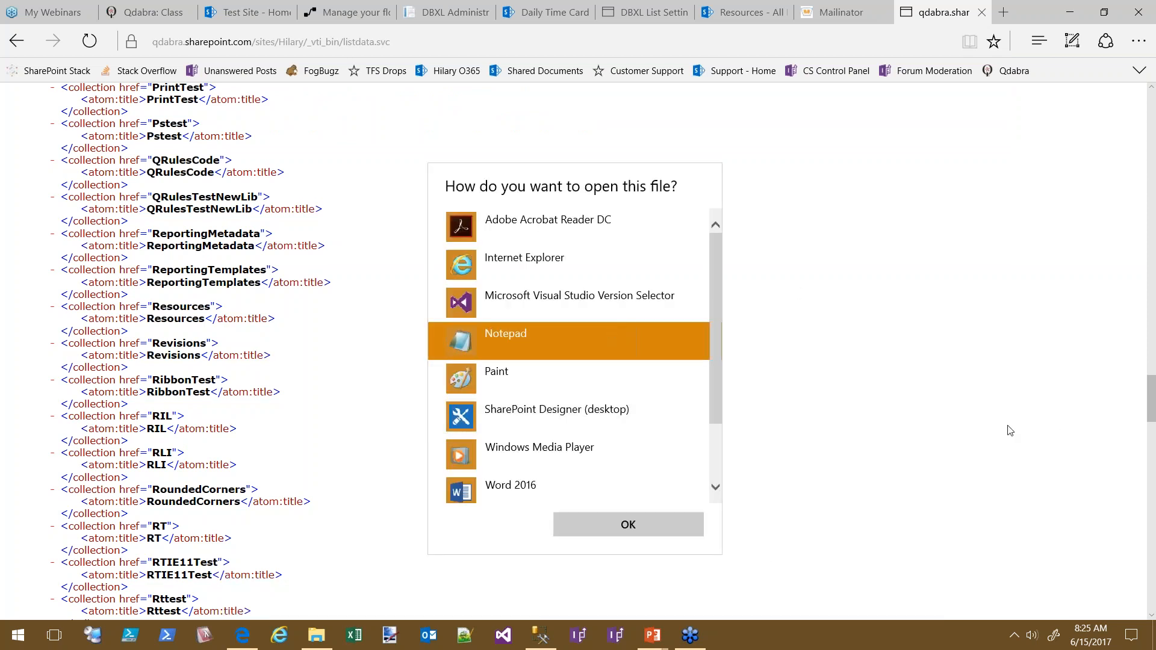
left_click(630, 525)
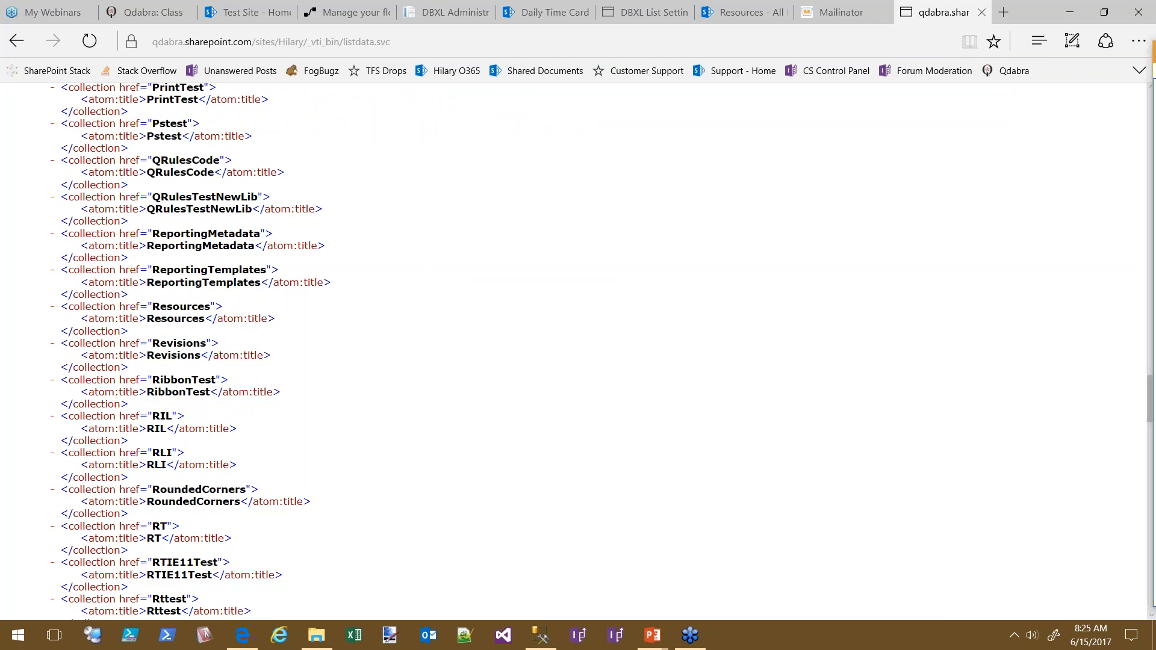
Select the d:Title value 'Tasmanian Devil' in the Resources XML
scroll(739, 371, "down", 5)
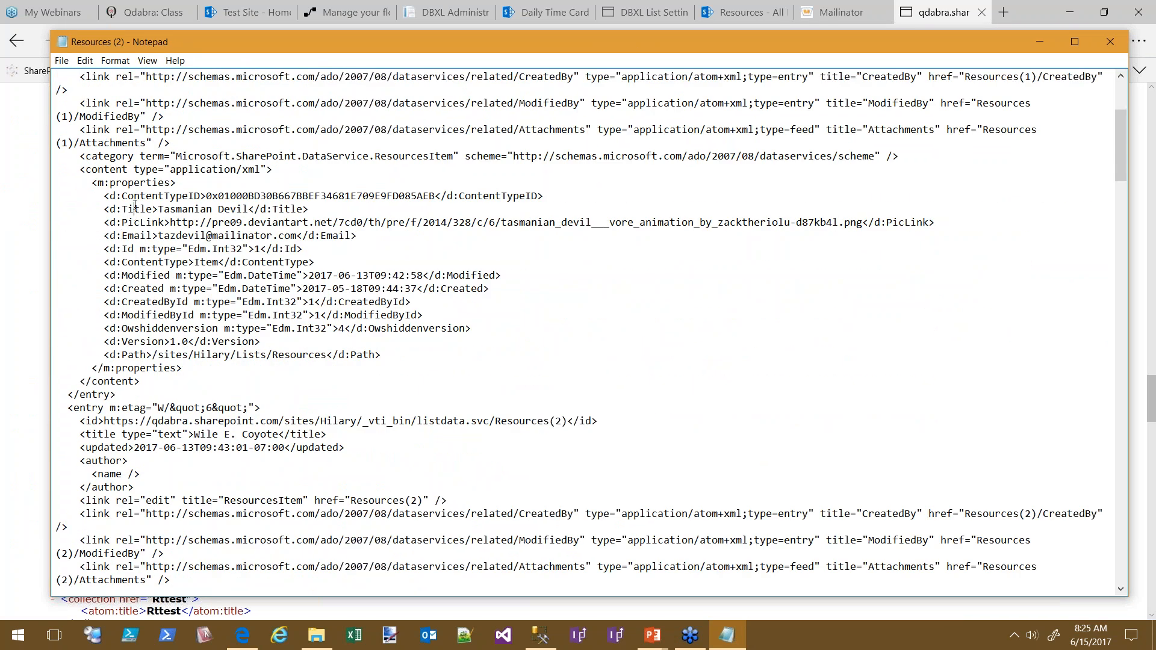
double_click(131, 209)
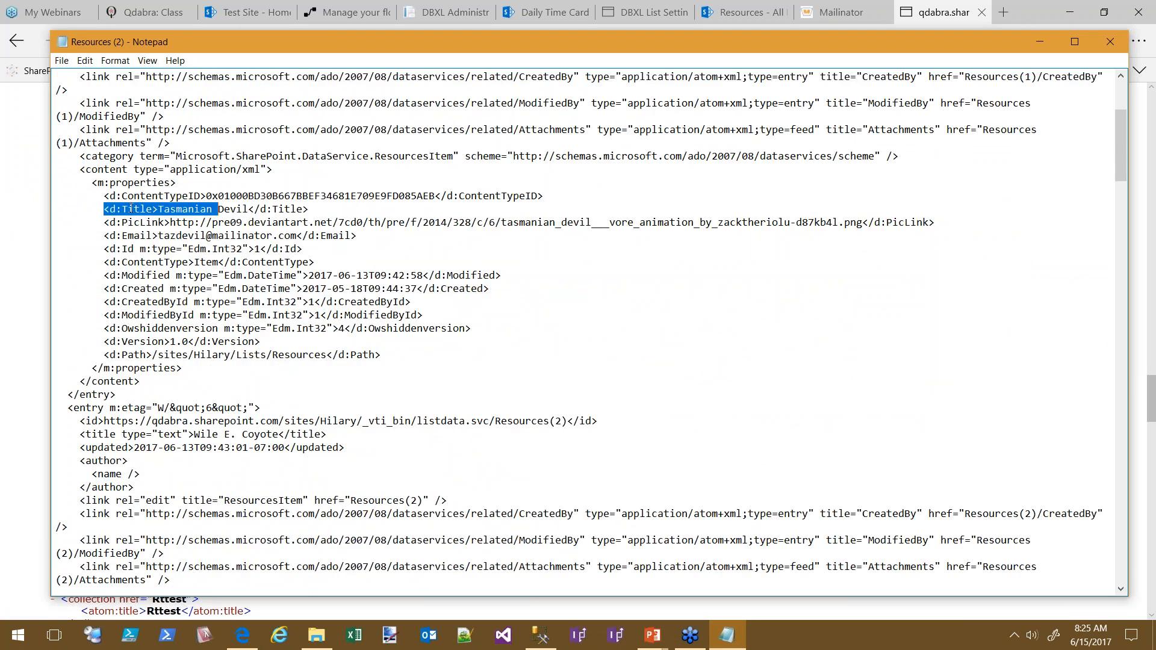
left_click(166, 209)
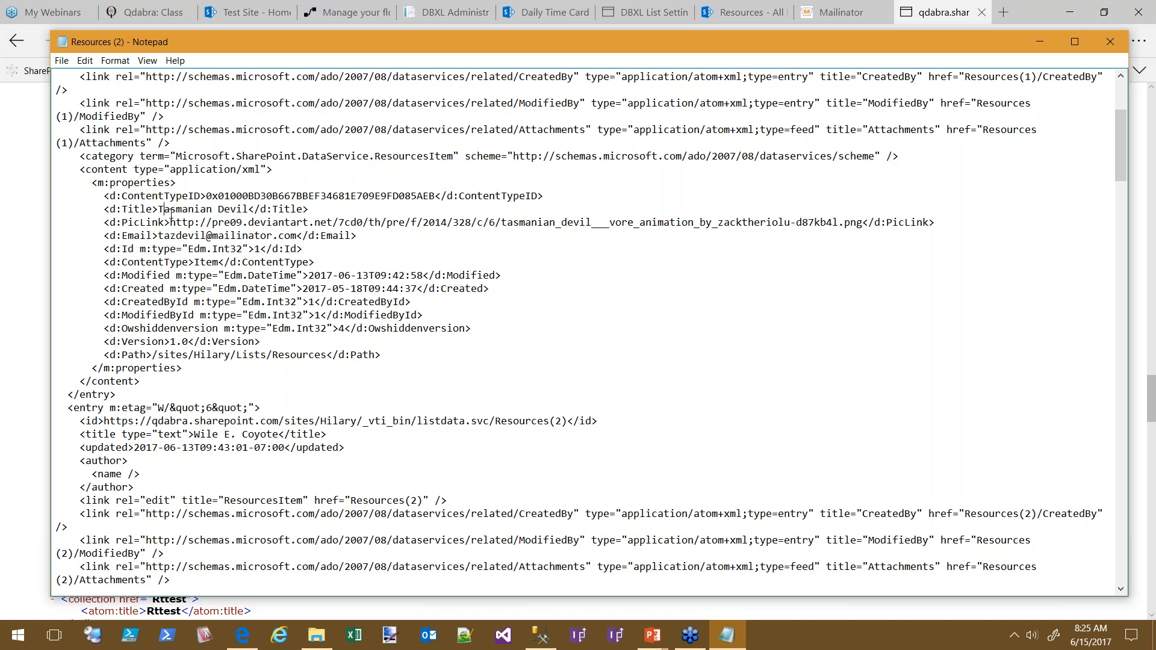
left_click_drag(156, 209, 129, 209)
left_click(212, 205)
double_click(256, 209)
left_click(249, 209)
left_click_drag(248, 209, 162, 209)
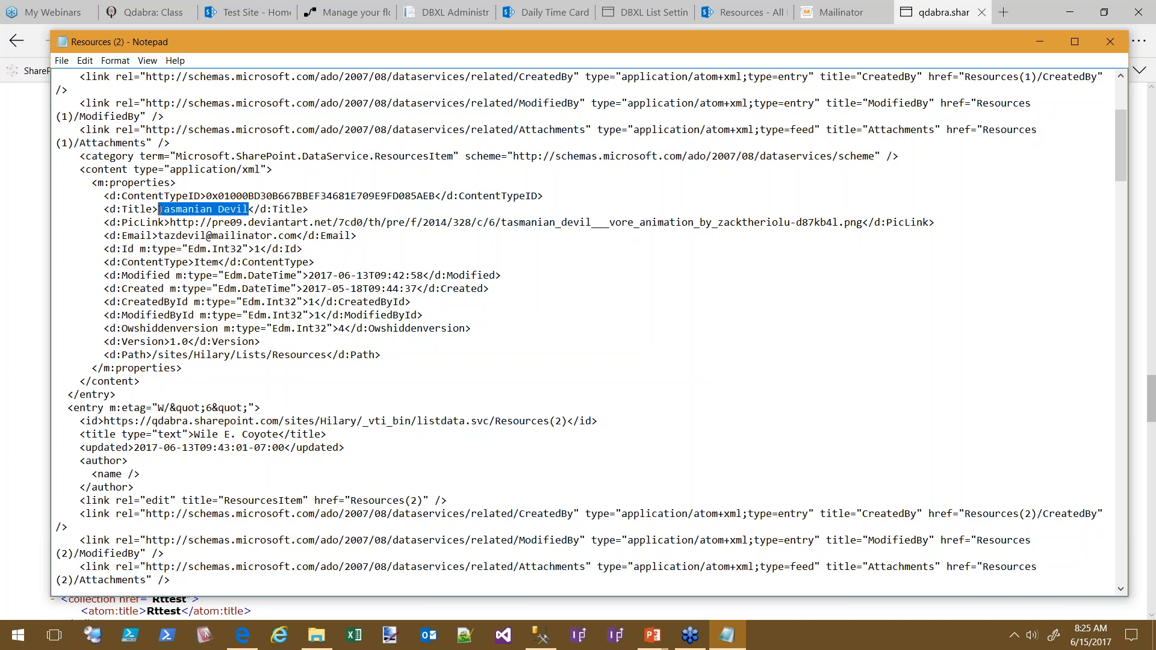
Load Resources?$filter=Title eq 'Bugs Bunny' from the listdata.svc endpoint in Edge
left_click(28, 222)
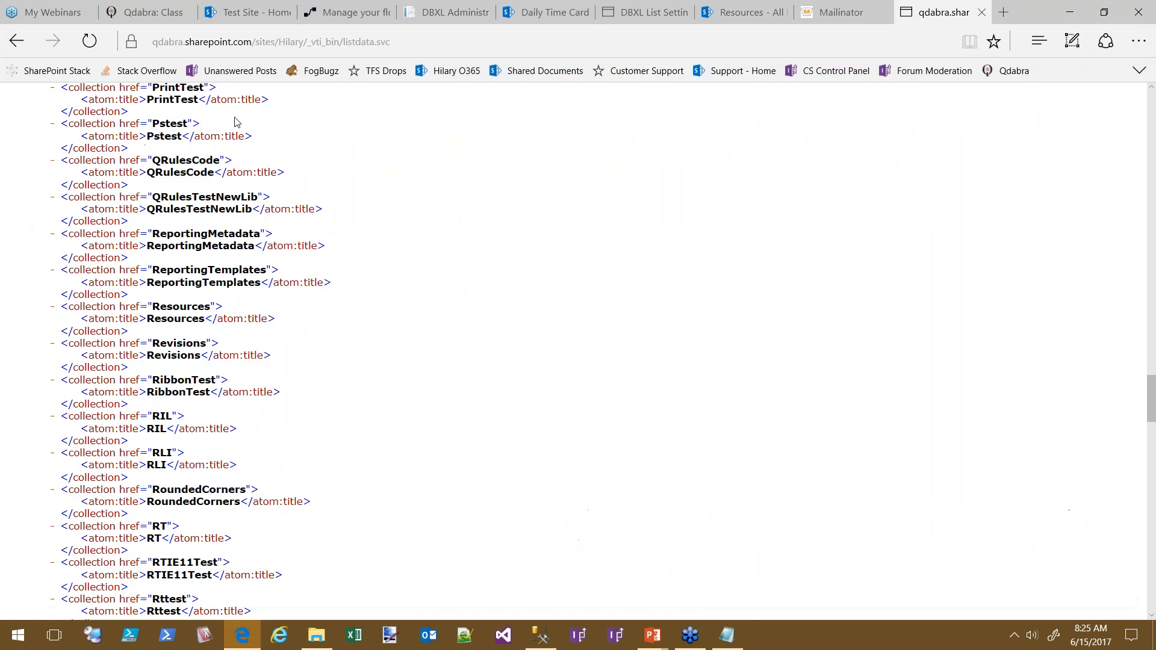
left_click(419, 43)
left_click(447, 43)
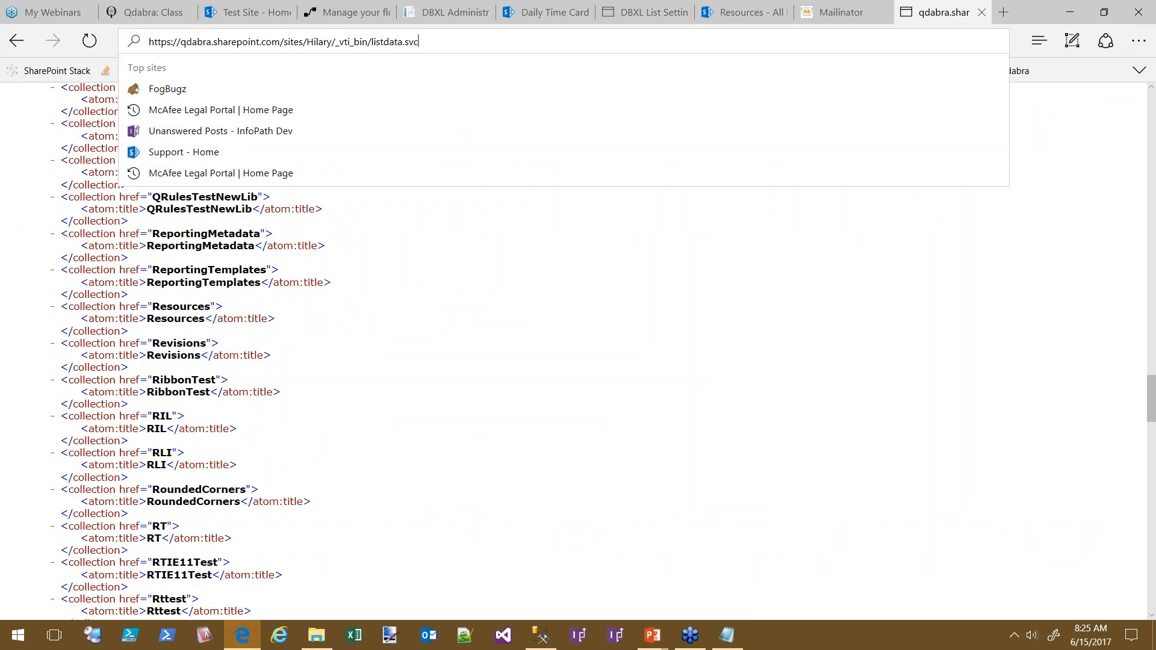
type("/Resource")
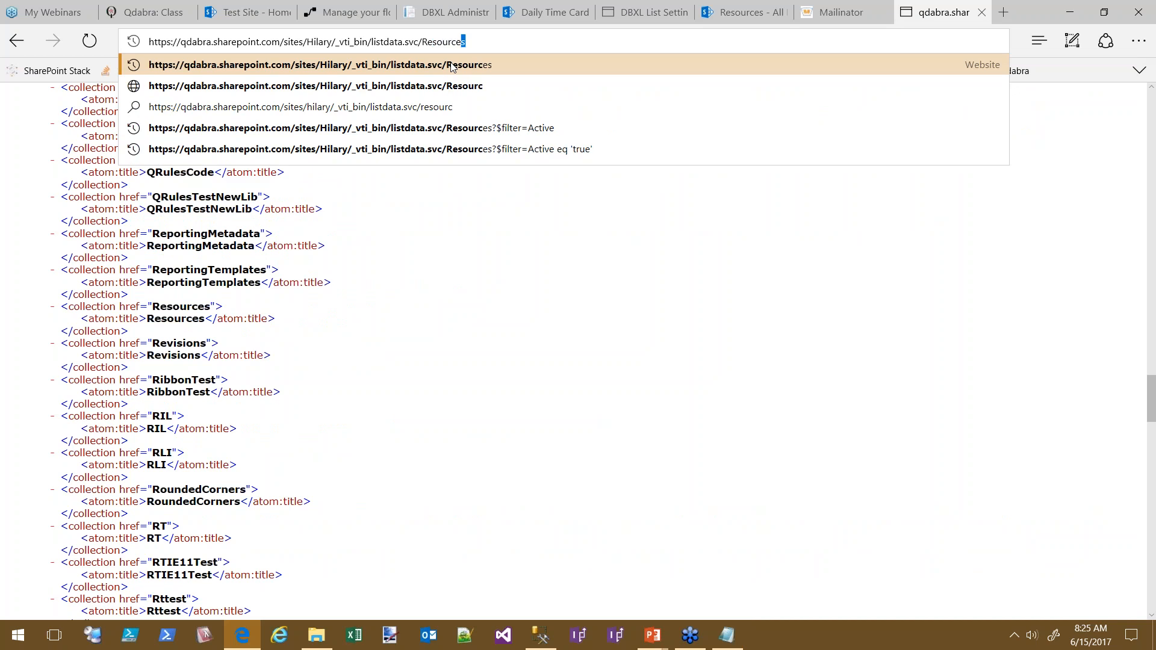
type("s?")
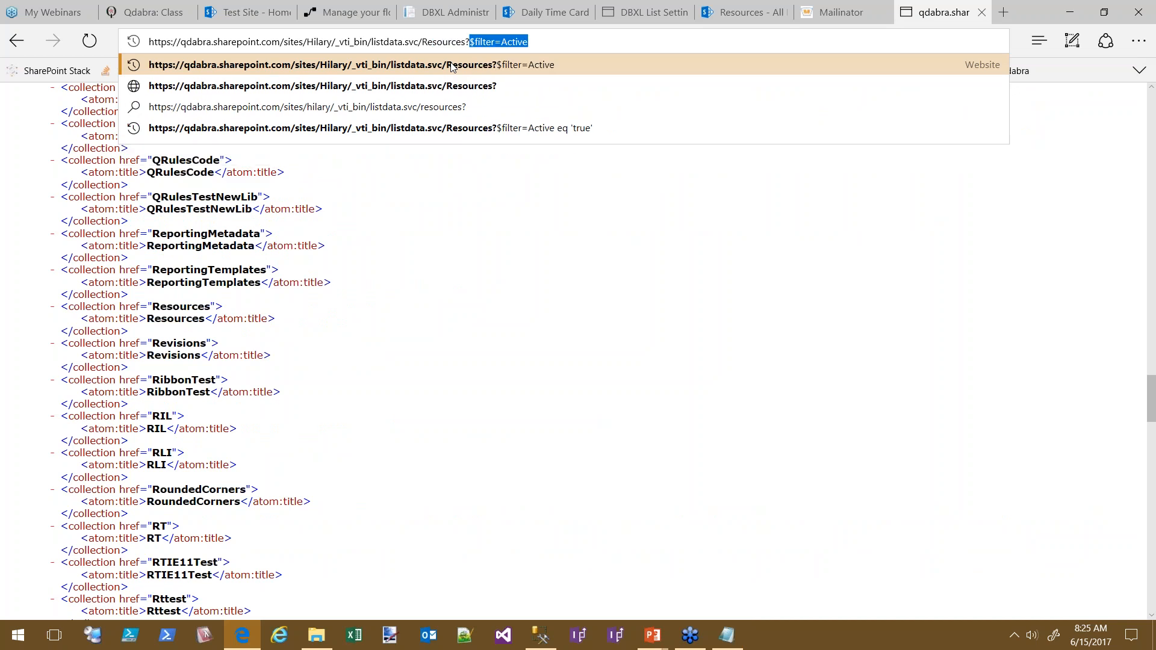
key("End")
key("BackSpace")
key("BackSpace")
key("BackSpace")
key("BackSpace")
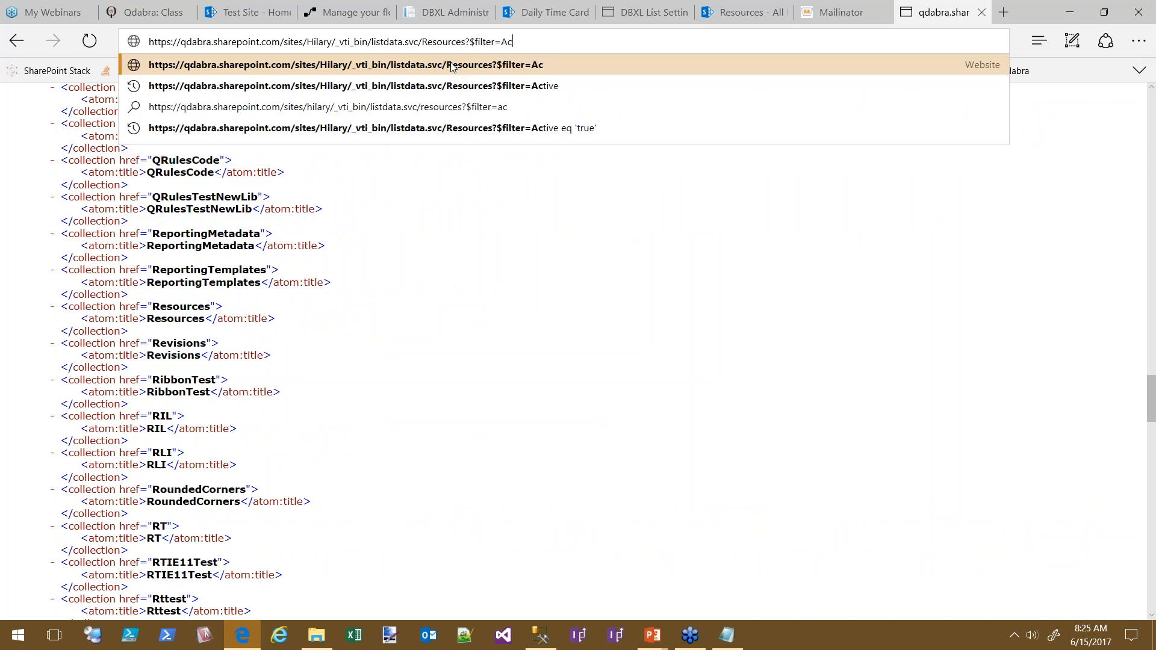
type("Title")
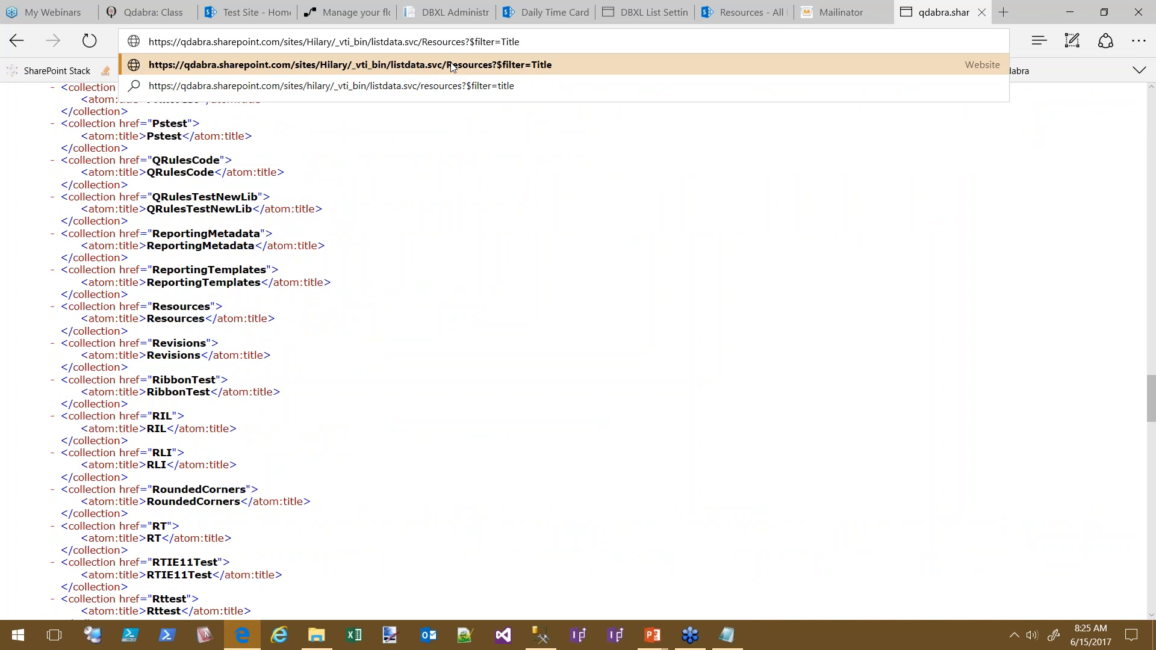
type(" eq 'Bugs Bunny'")
key("Return")
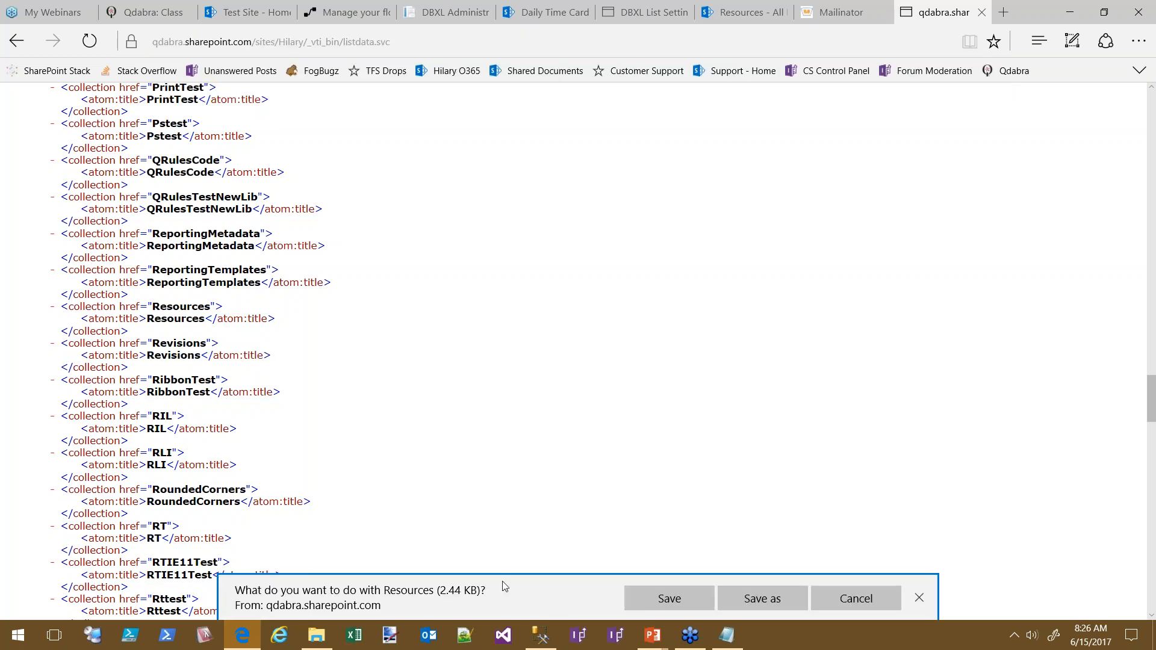
Save the filtered Bugs Bunny result and view it in Notepad
left_click(647, 598)
left_click(668, 600)
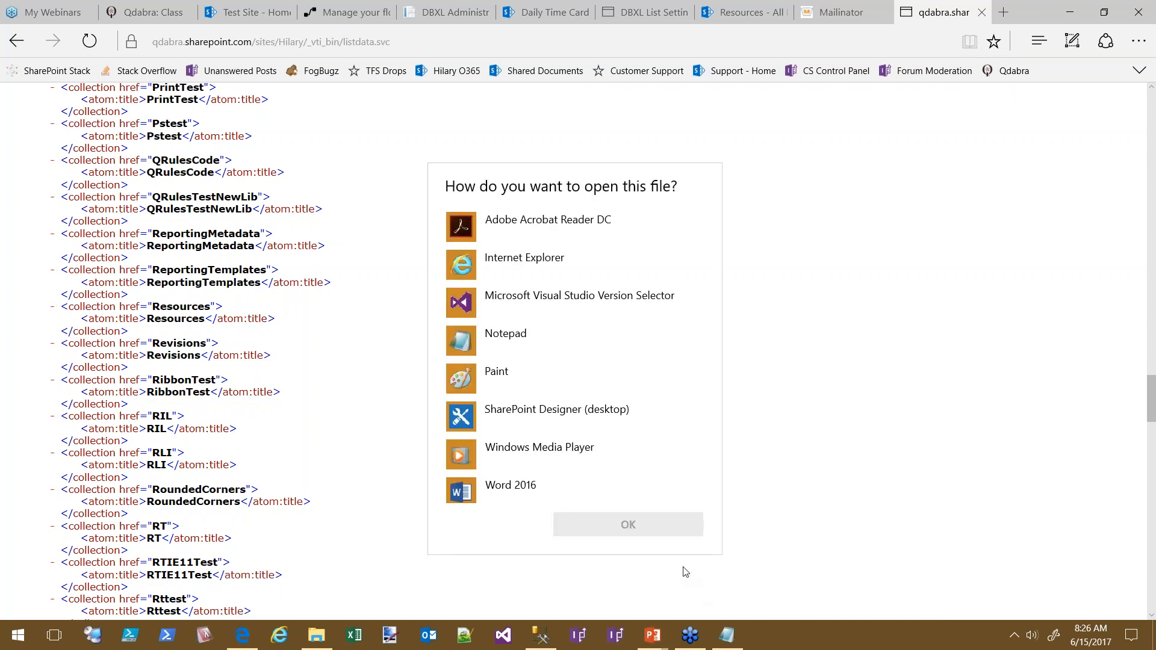
left_click(489, 342)
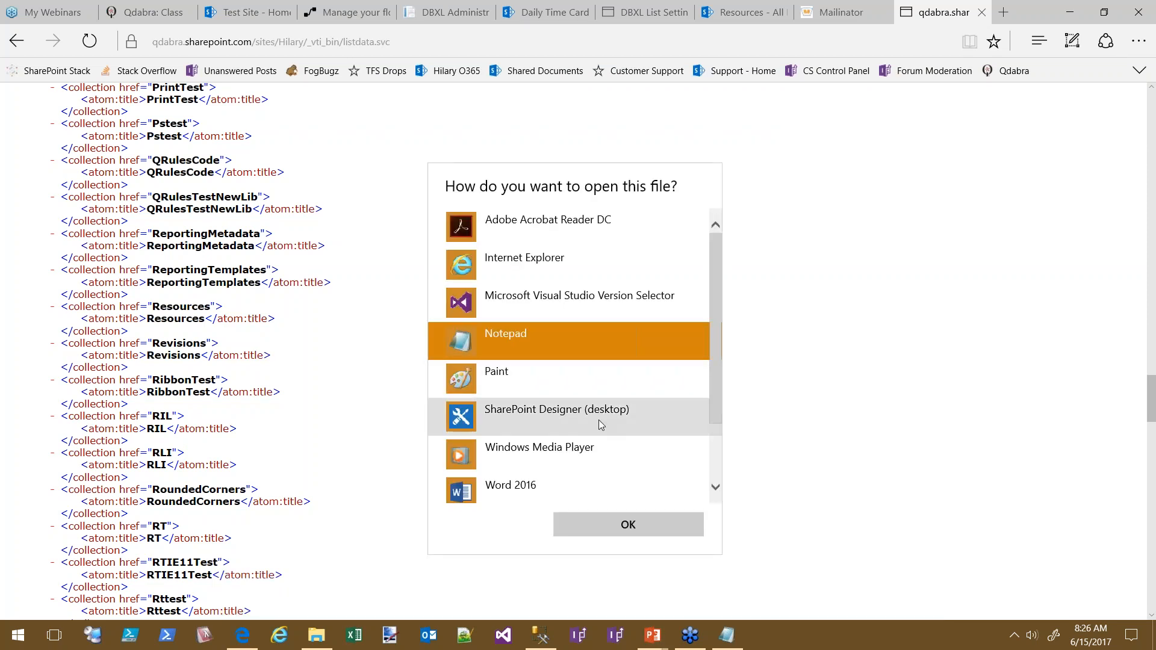
left_click(623, 529)
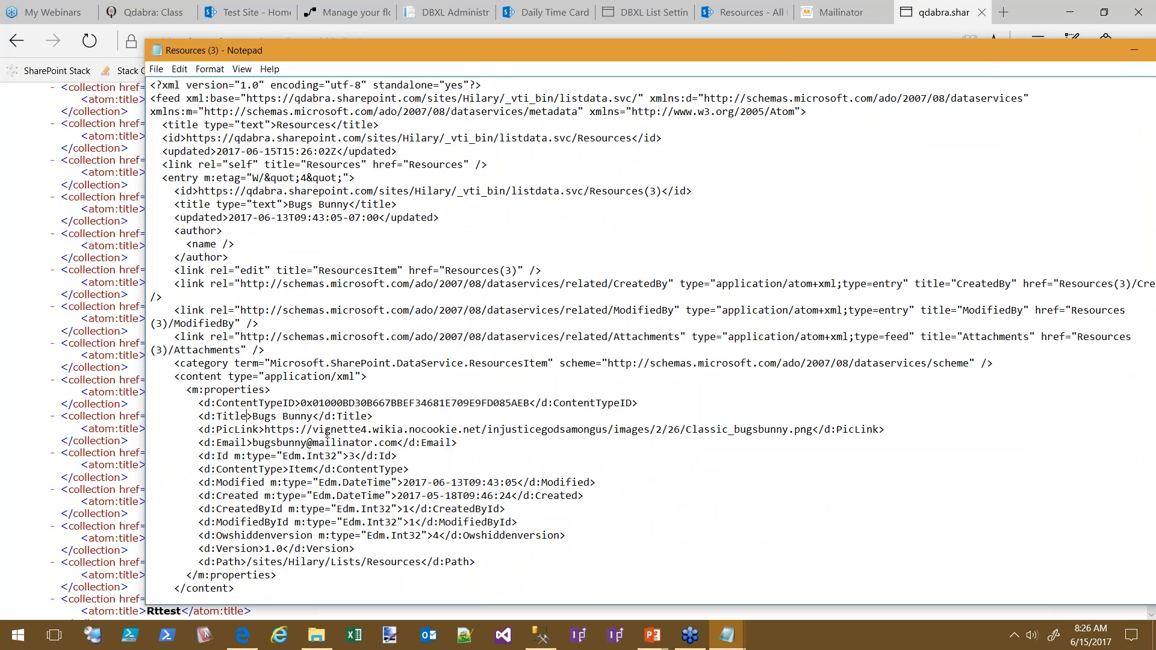
scroll(813, 446, "down", 1)
scroll(728, 449, "up", 1)
scroll(783, 253, "down", 1)
scroll(777, 271, "up", 1)
left_click_drag(294, 51, 1155, 52)
Try the TimeSheetDueDate filter URL, which returns an error, then go back to the flow
left_click(401, 40)
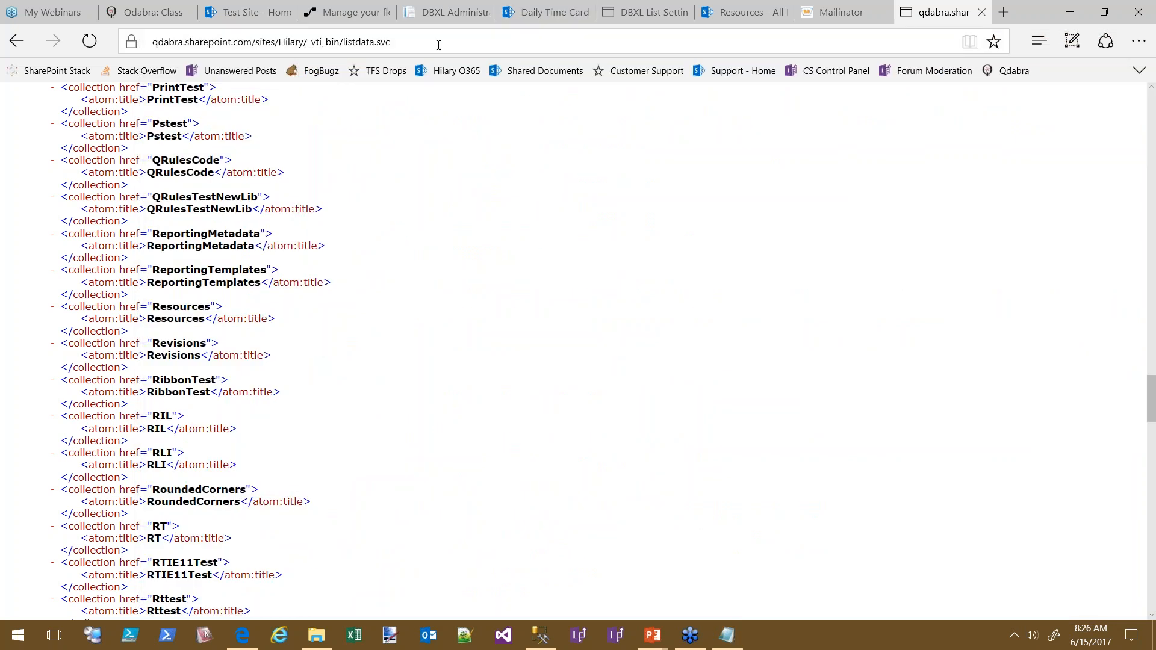
type("//")
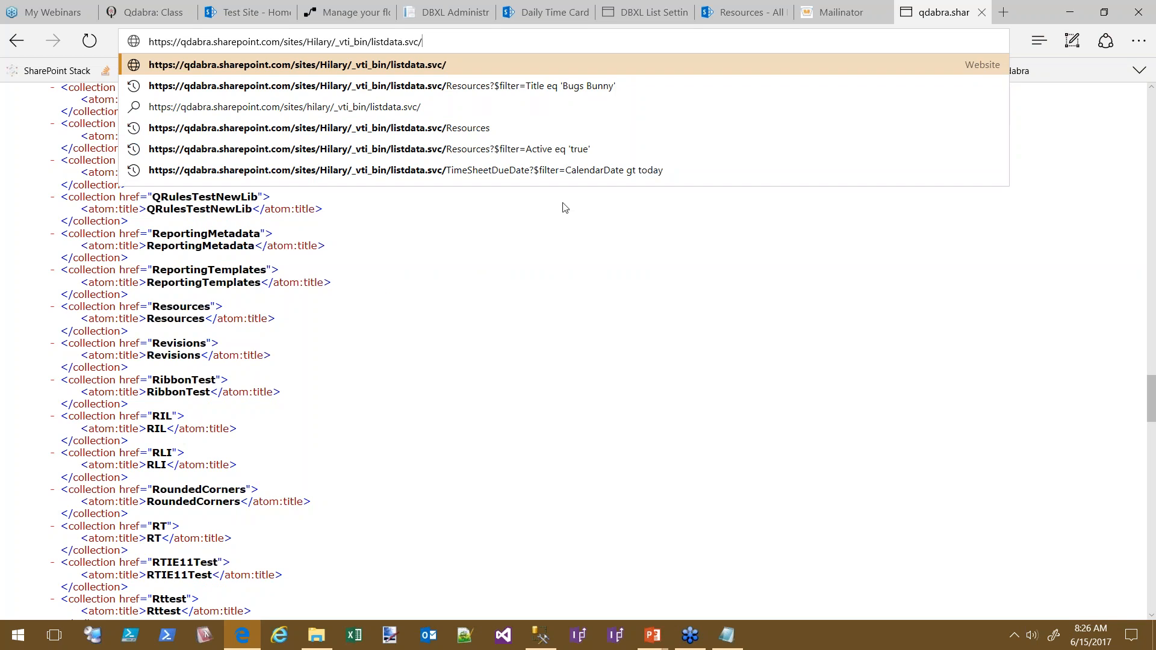
key("Return")
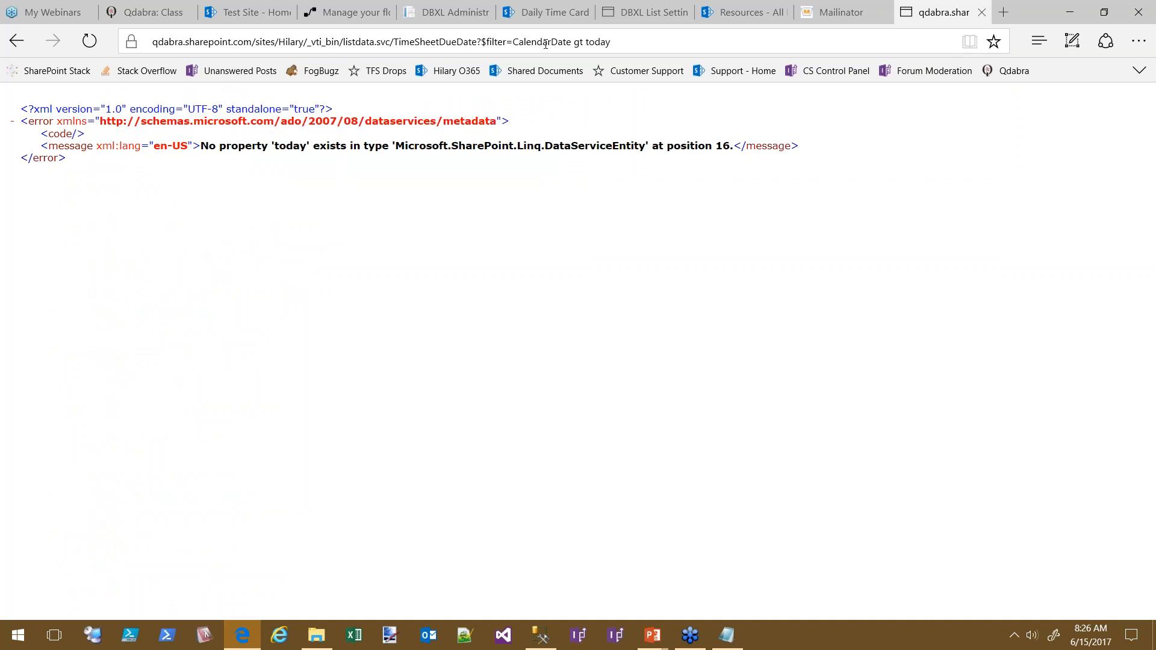
left_click(602, 41)
left_click(602, 42)
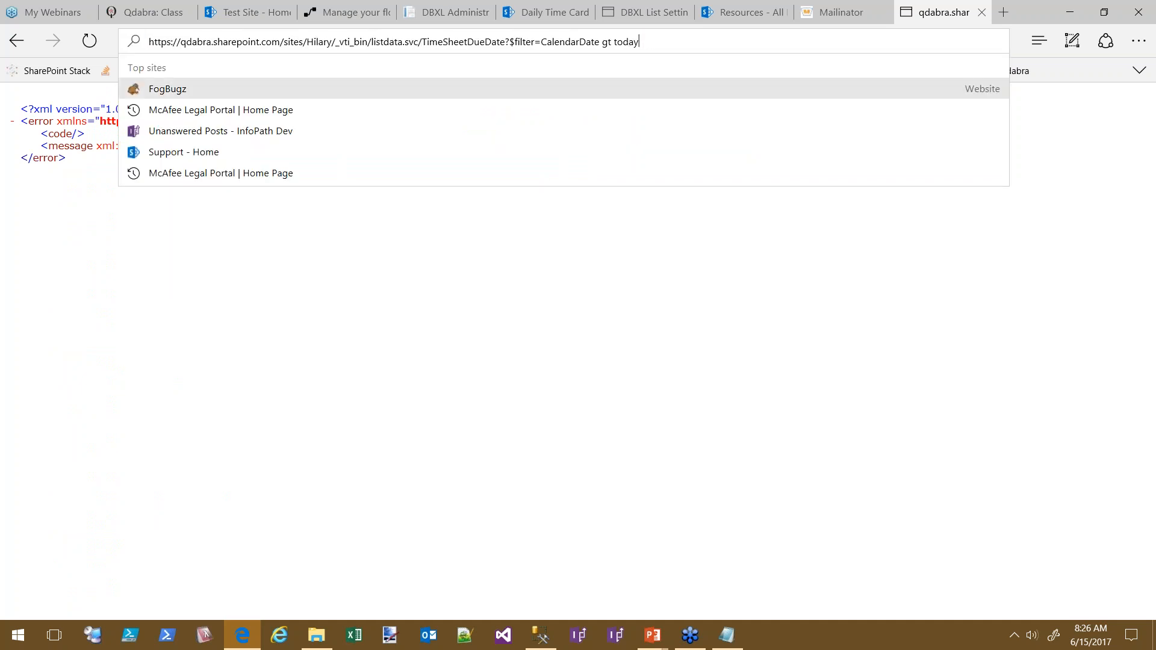
key("Return")
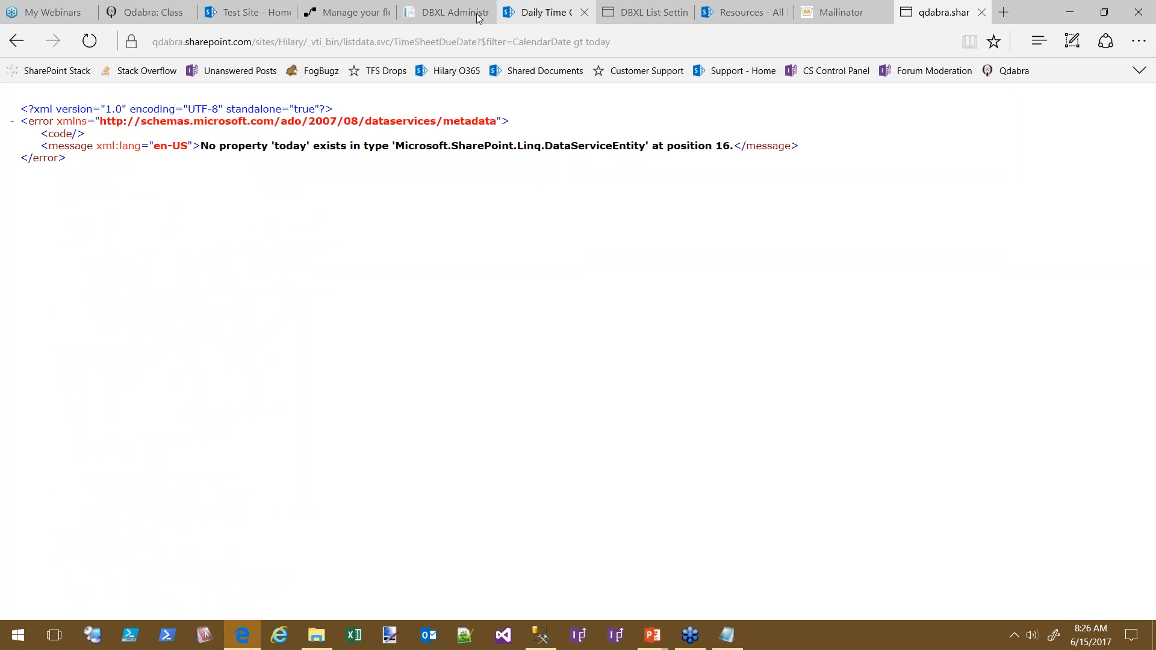
left_click_drag(70, 160, 35, 107)
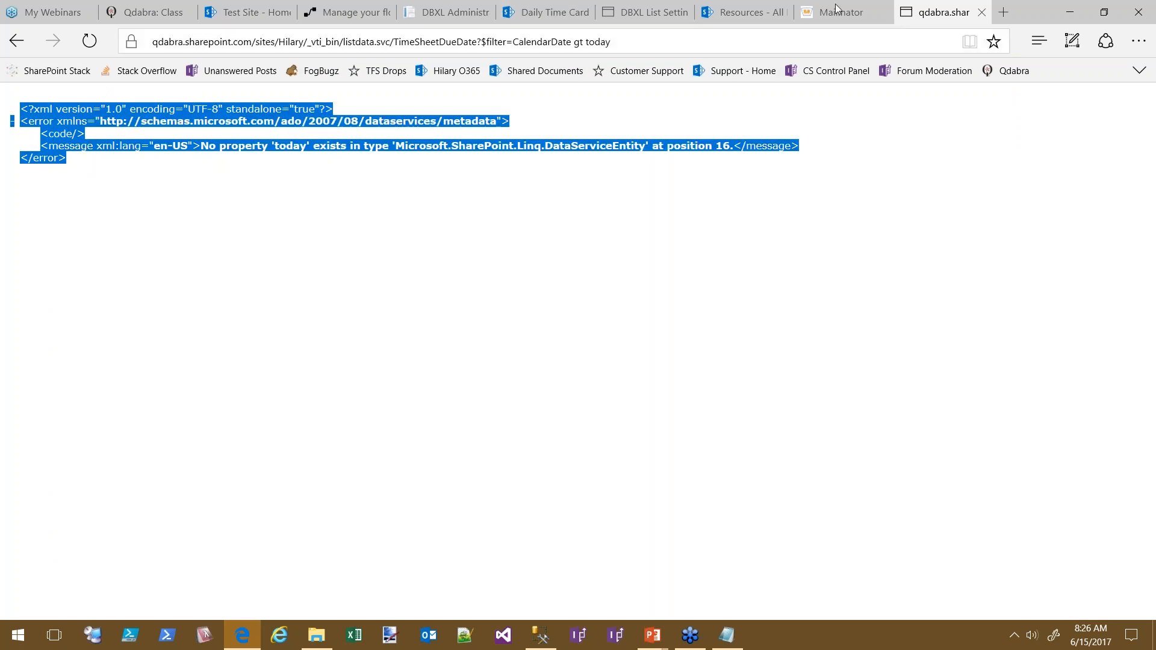
left_click(347, 12)
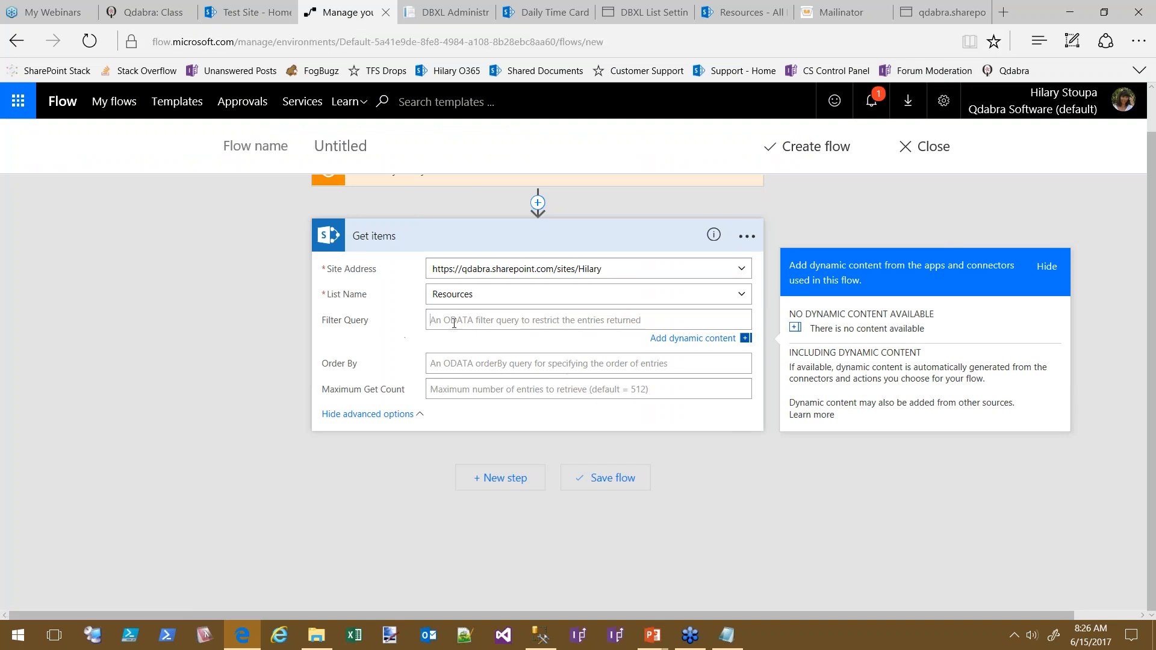
Try a Bugs Bunny title value in the Filter Query field, then clear it
type("Title eq")
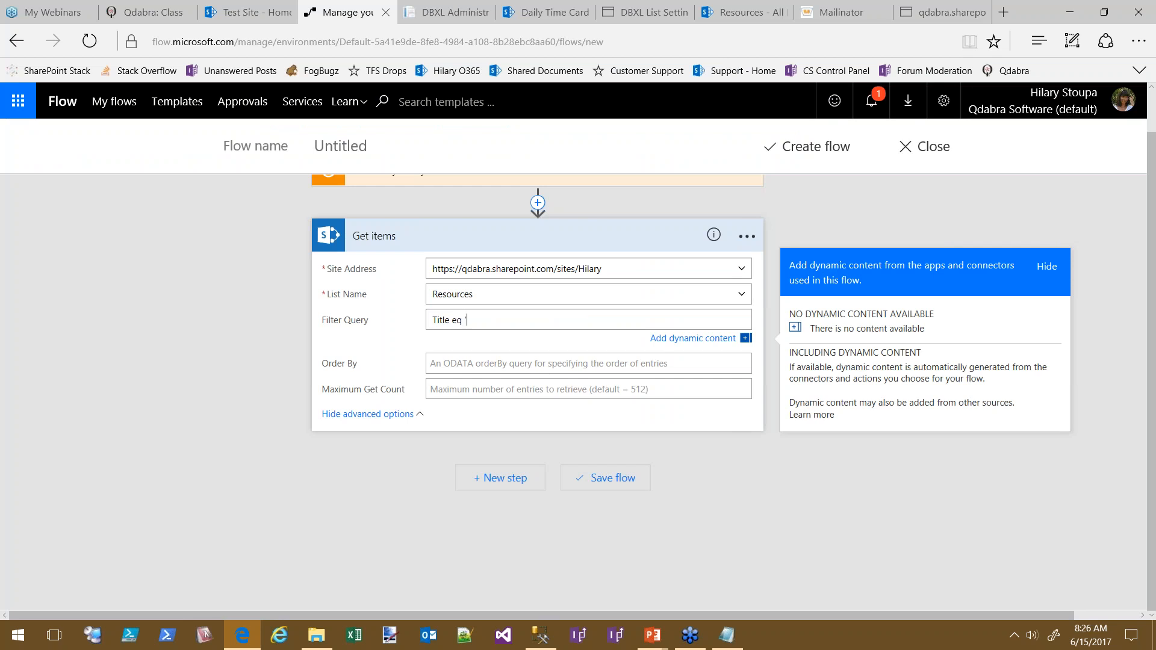
type("Bugs Bunny")
key("ctrl+a")
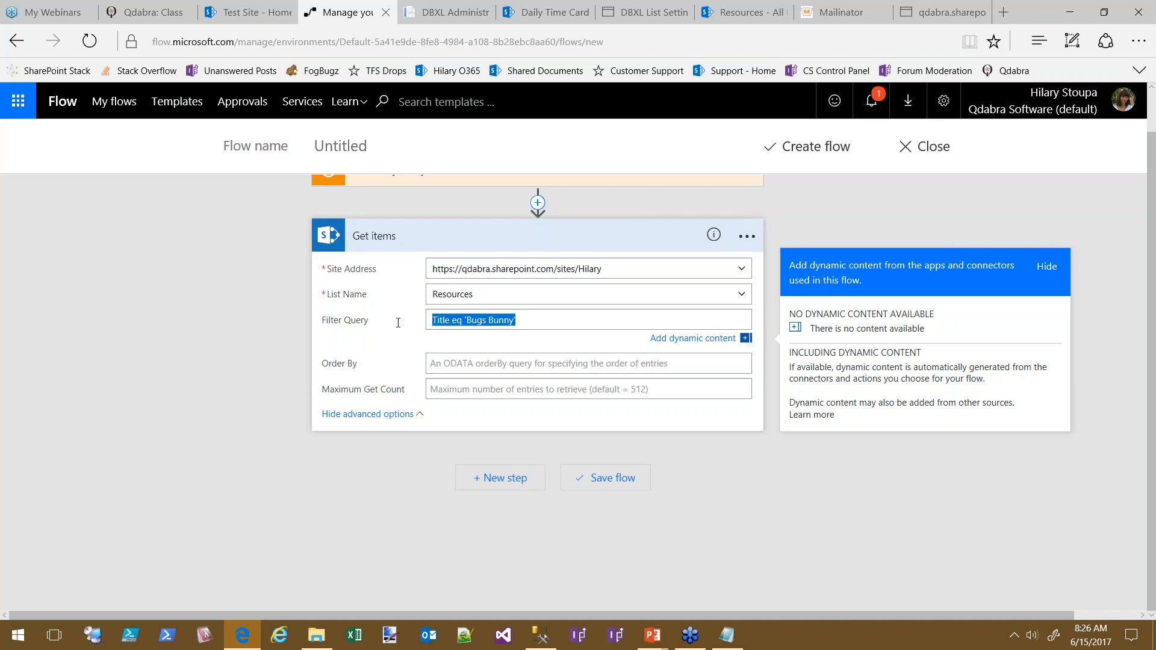
key("BackSpace")
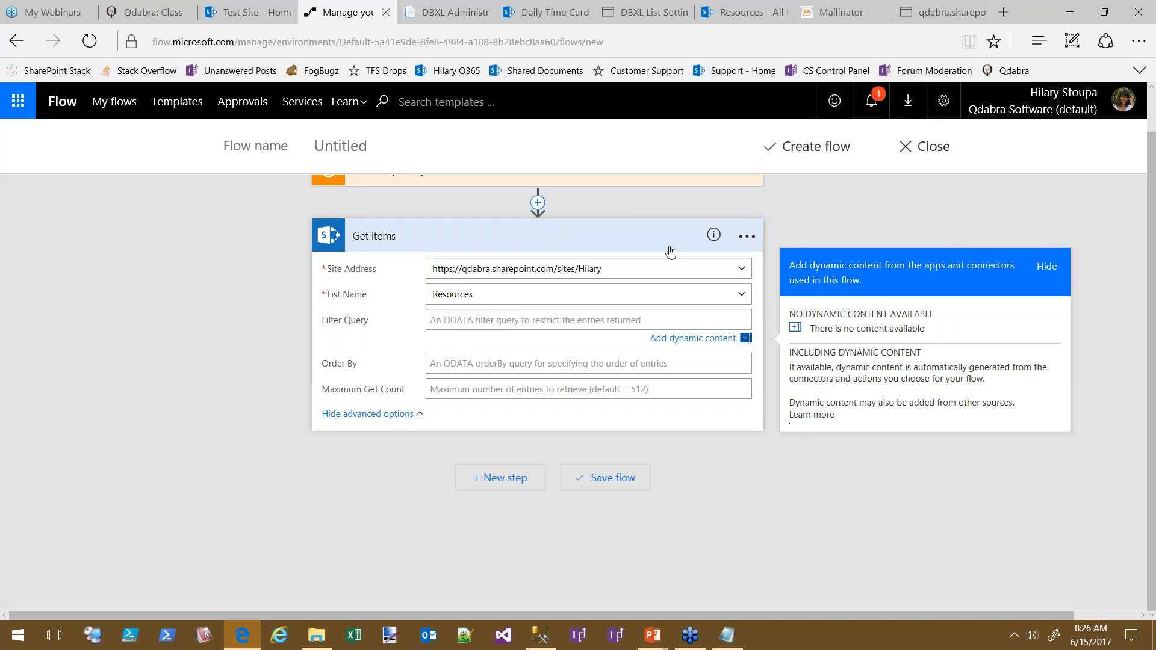
Rename the Resources Get items step to 'Get Resources' and collapse it
left_click(592, 242)
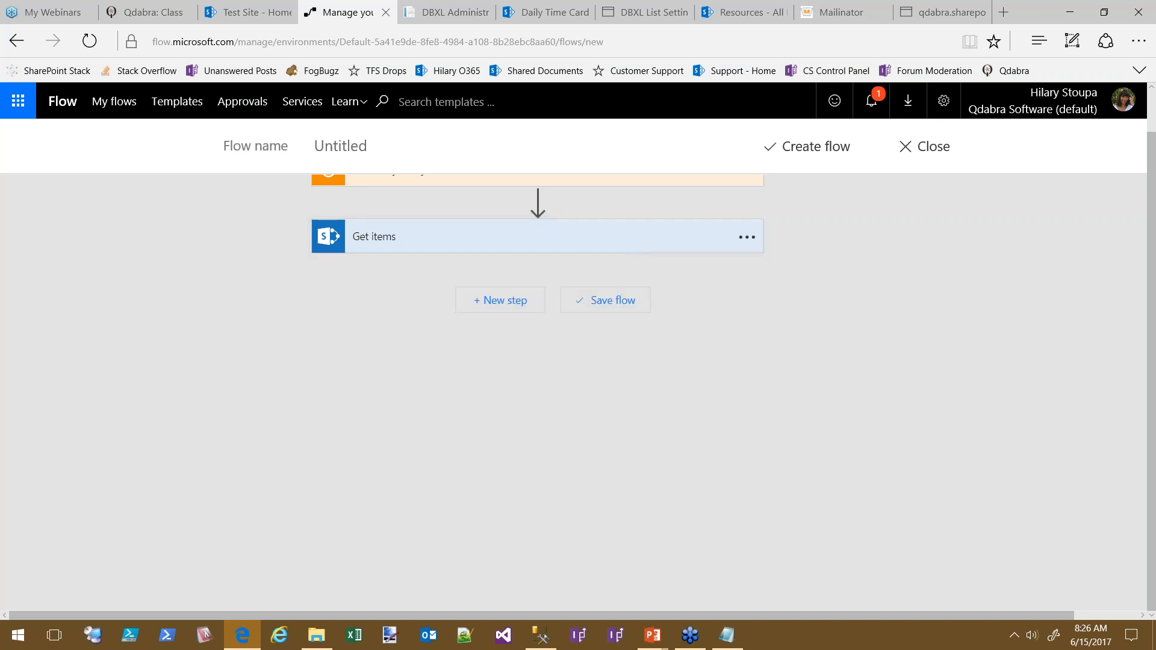
left_click(392, 236)
left_click(745, 236)
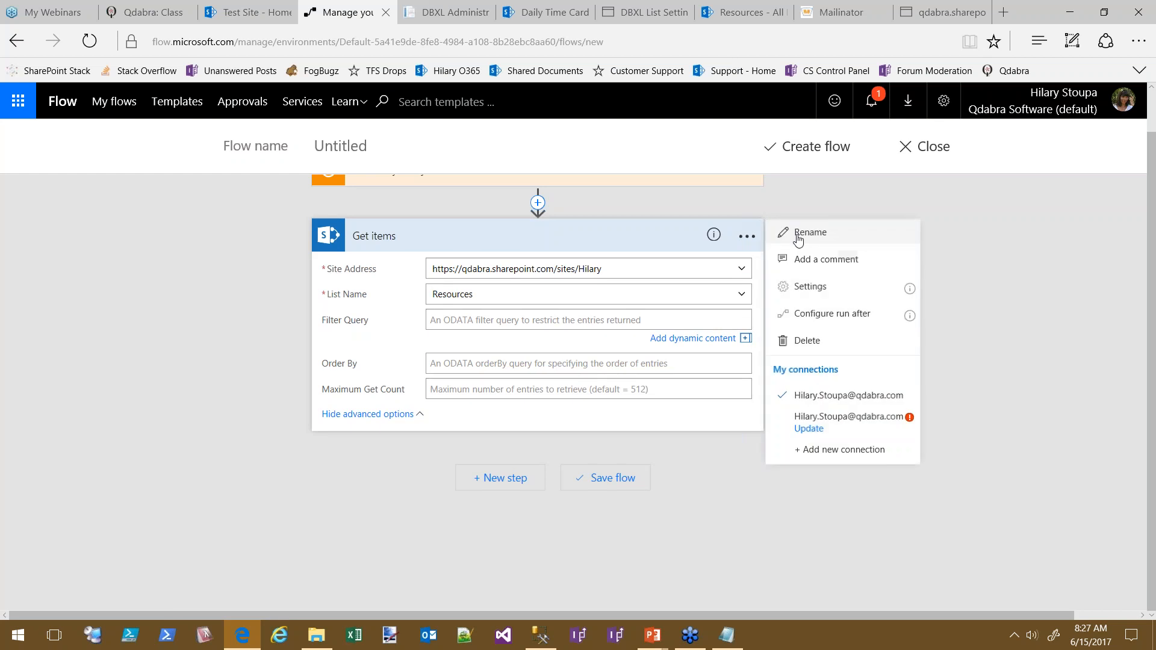
left_click(795, 237)
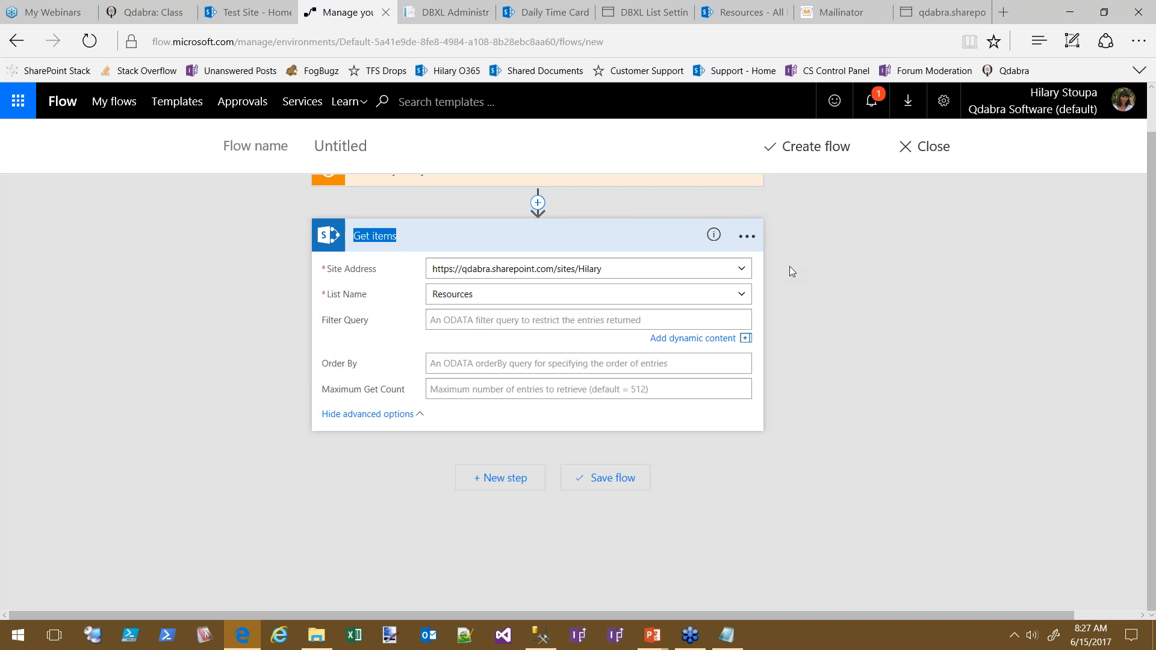
type("Get Resources")
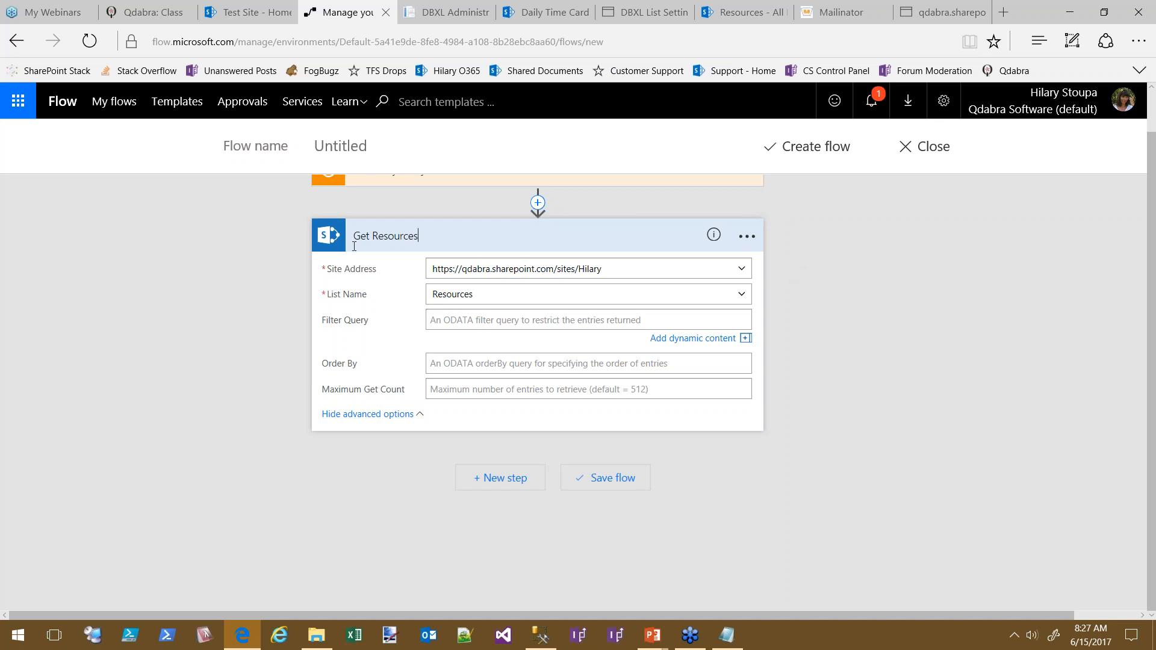
left_click(935, 371)
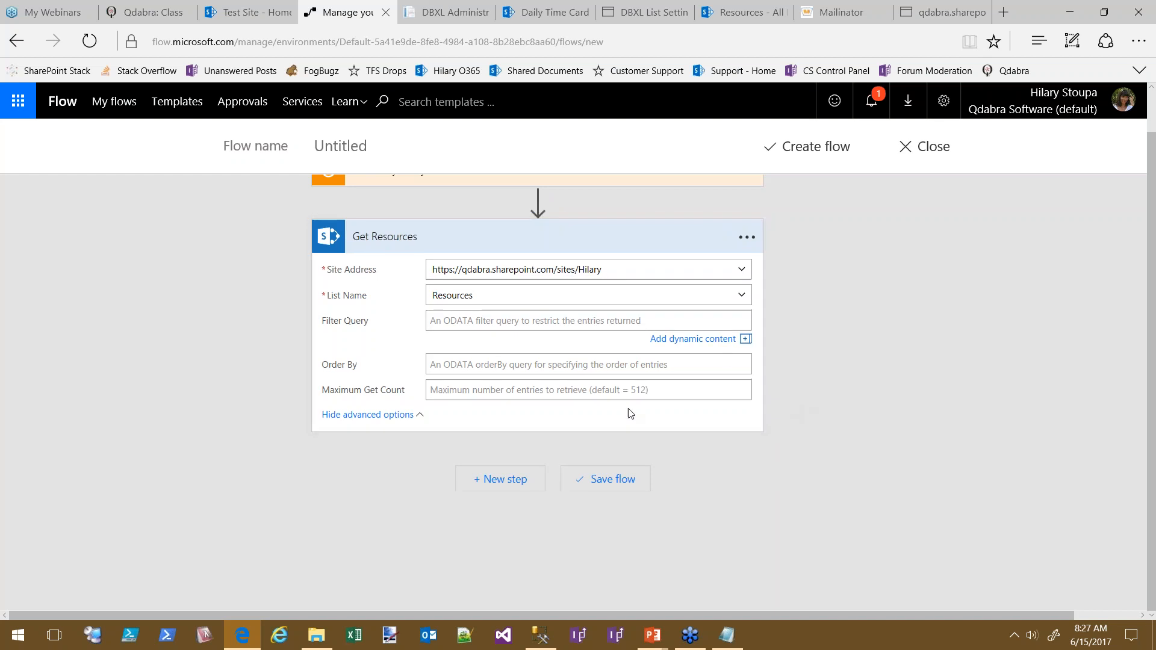
left_click(511, 243)
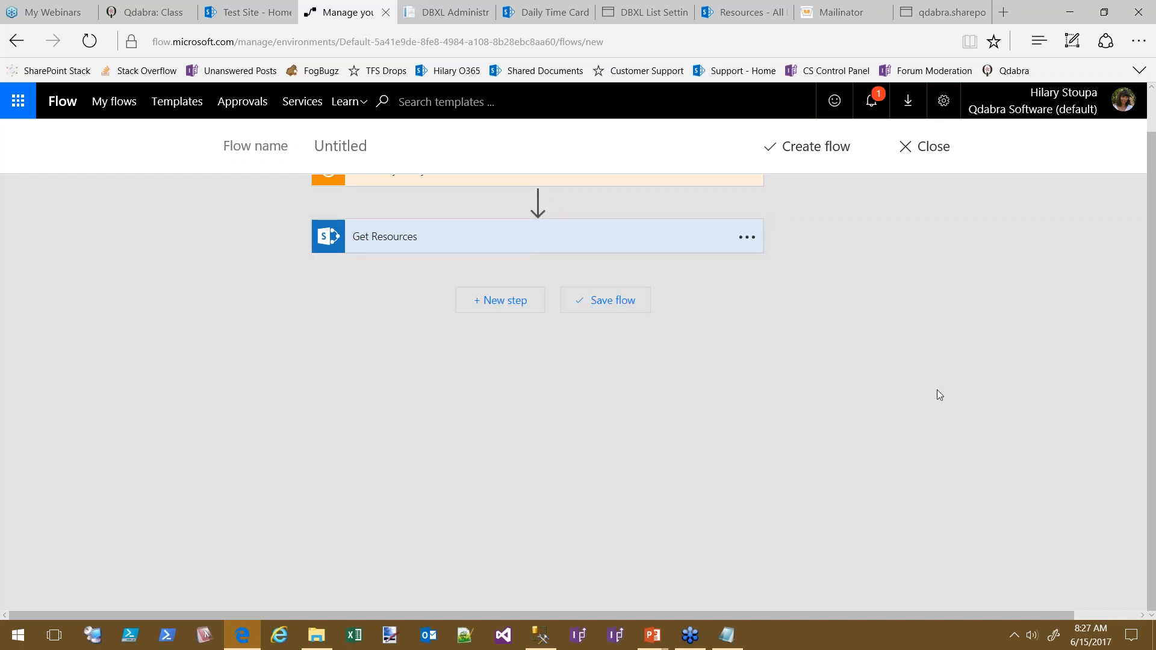
Review the Daily Time Card library and its DBXL settings
left_click(527, 16)
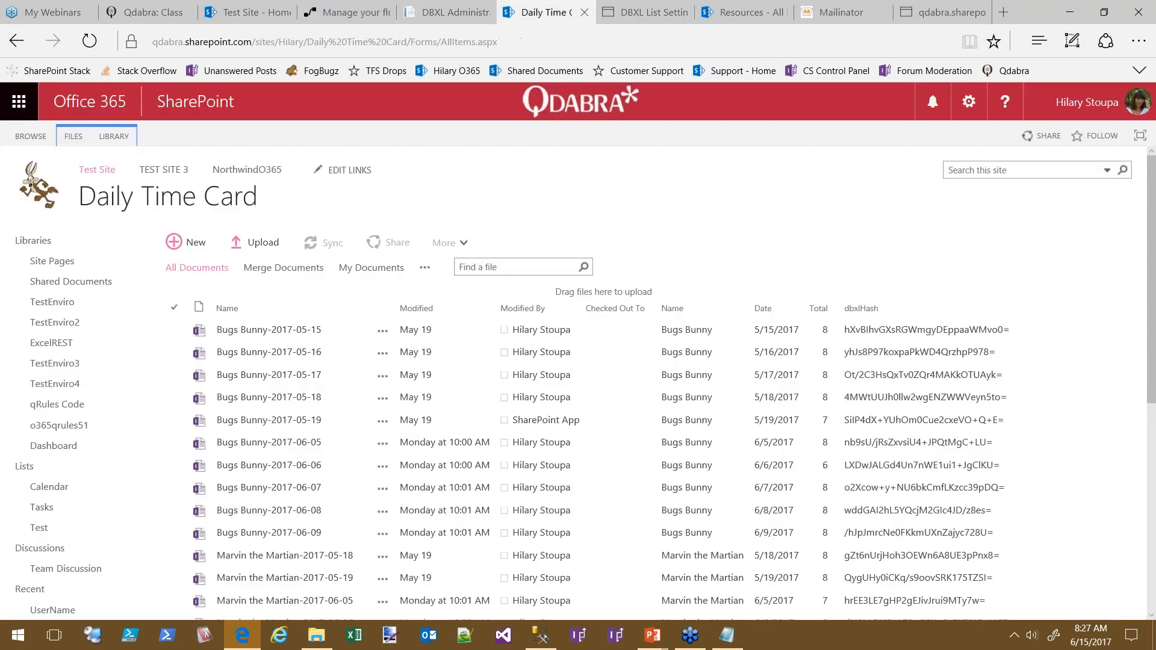
left_click(635, 7)
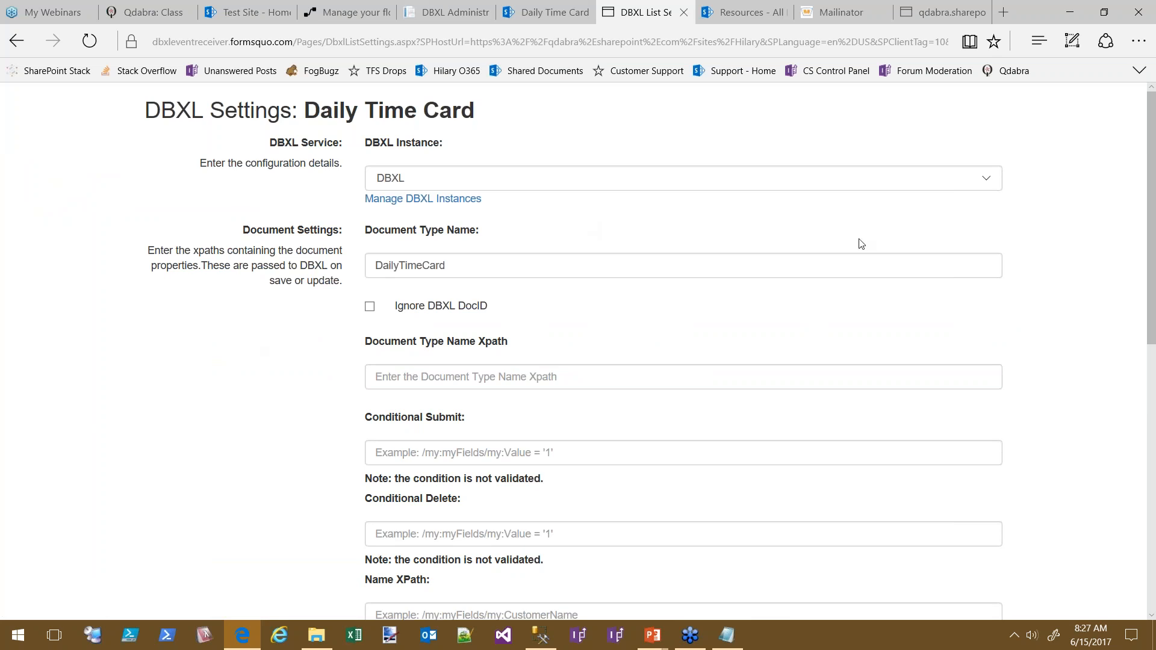
scroll(1095, 413, "down", 1)
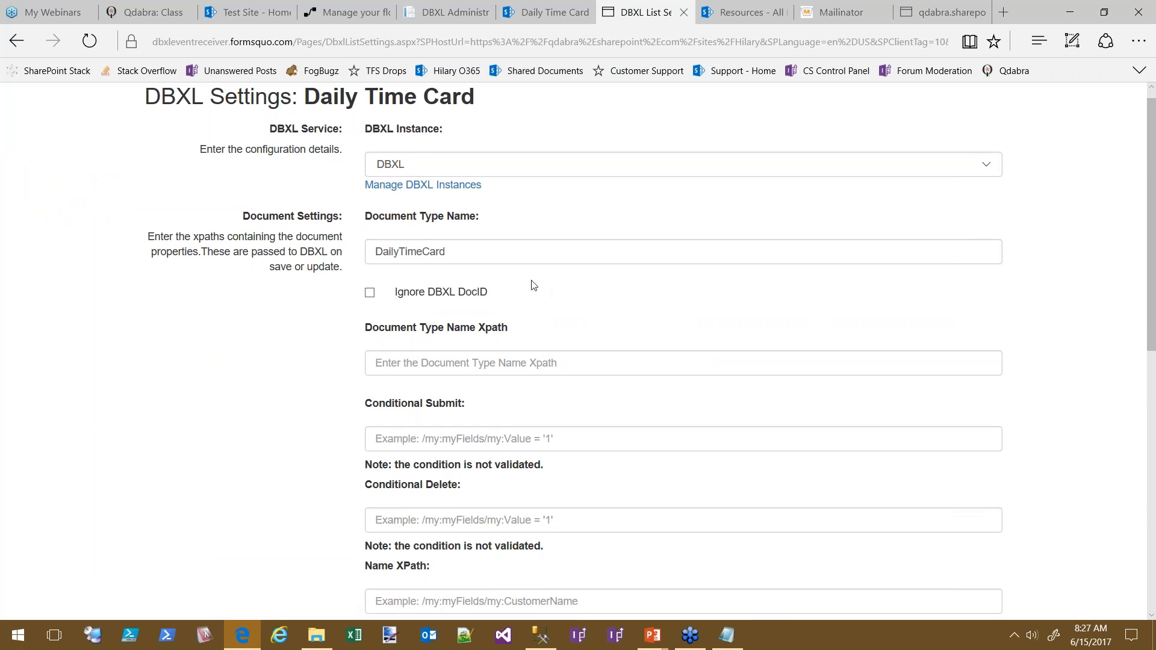
scroll(769, 327, "down", 6)
scroll(1097, 308, "up", 10)
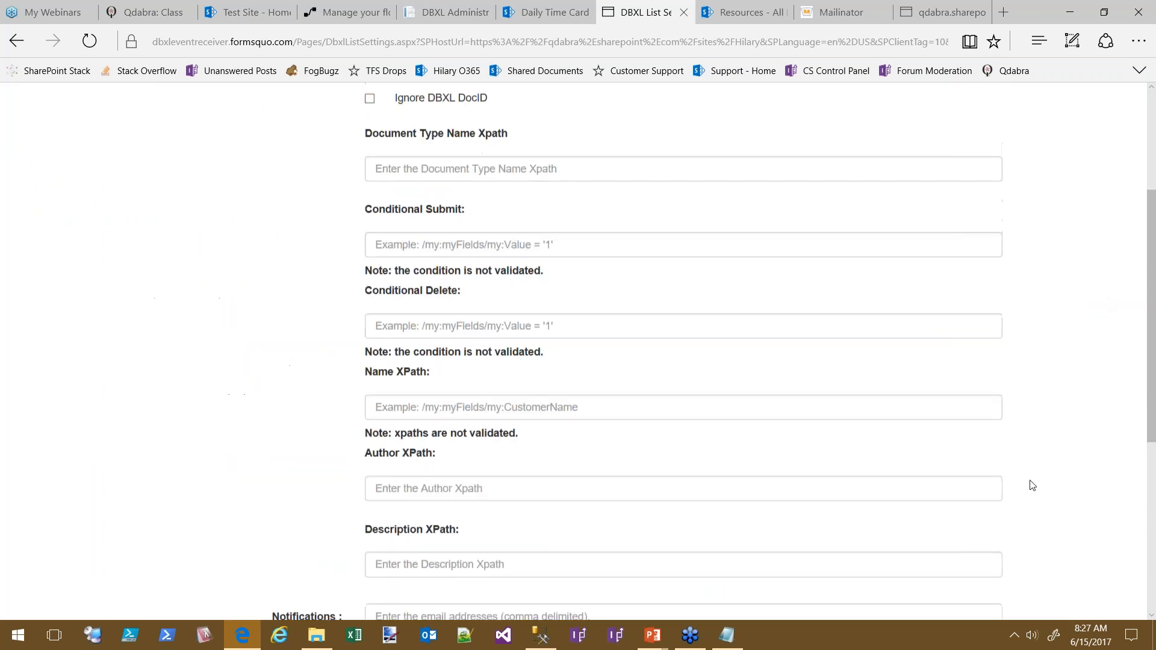
Open DailyTimeCard's Database mapping from the DBXL catalog, then bring up SQL Server Management Studio
left_click(455, 13)
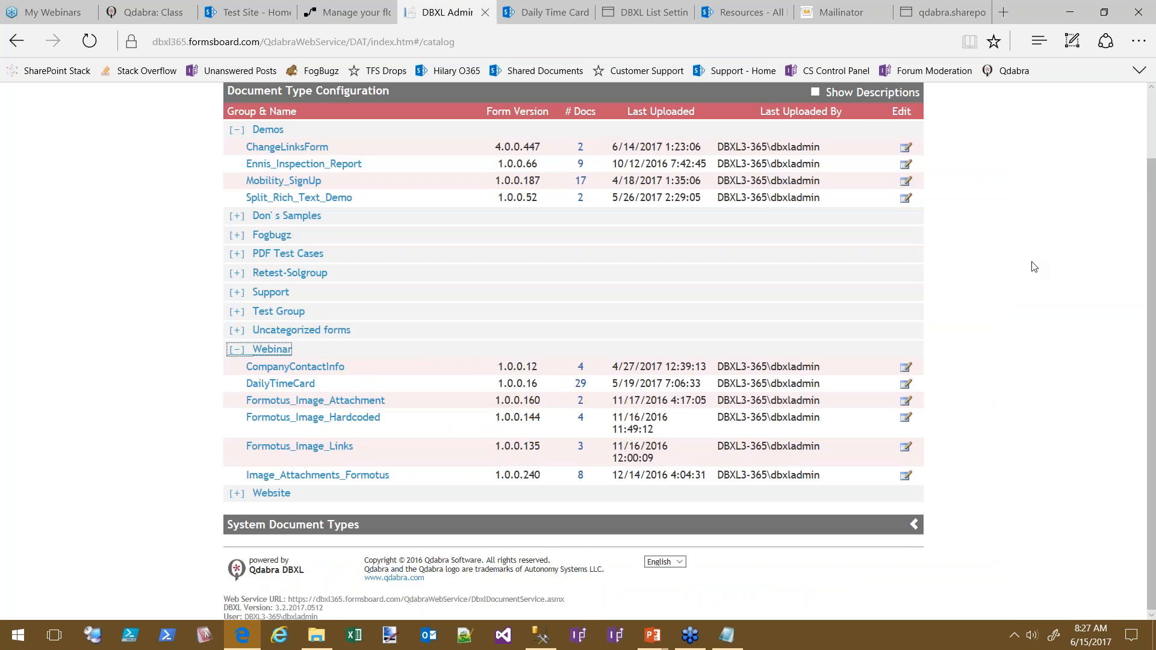
scroll(1010, 450, "down", 1)
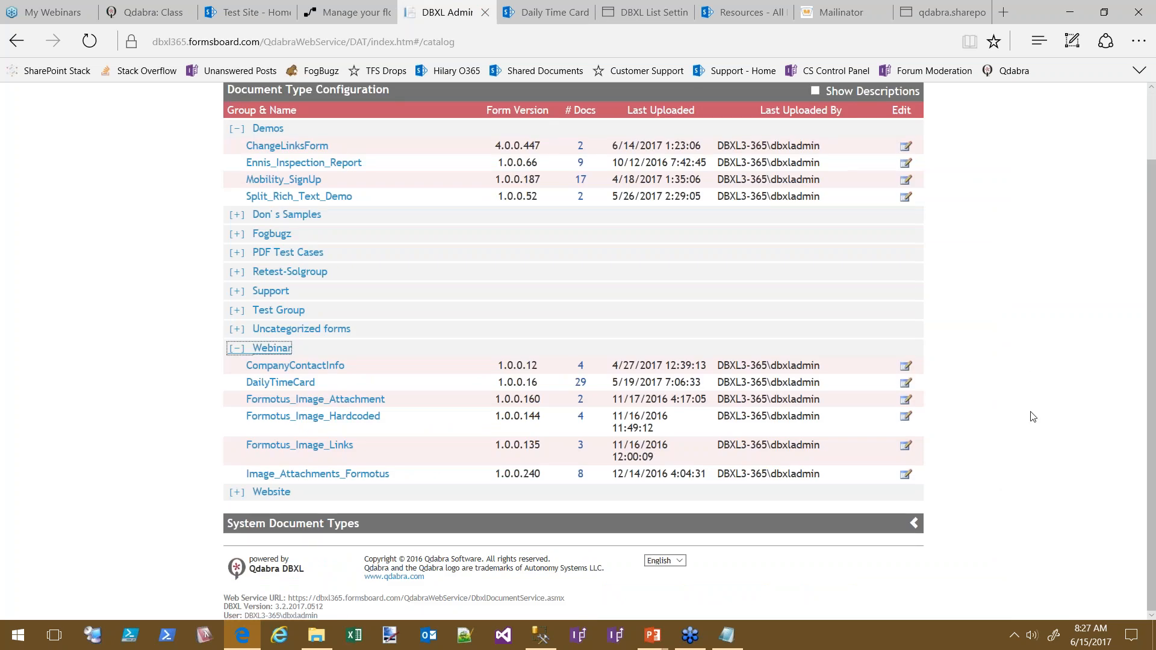
scroll(1032, 416, "up", 2)
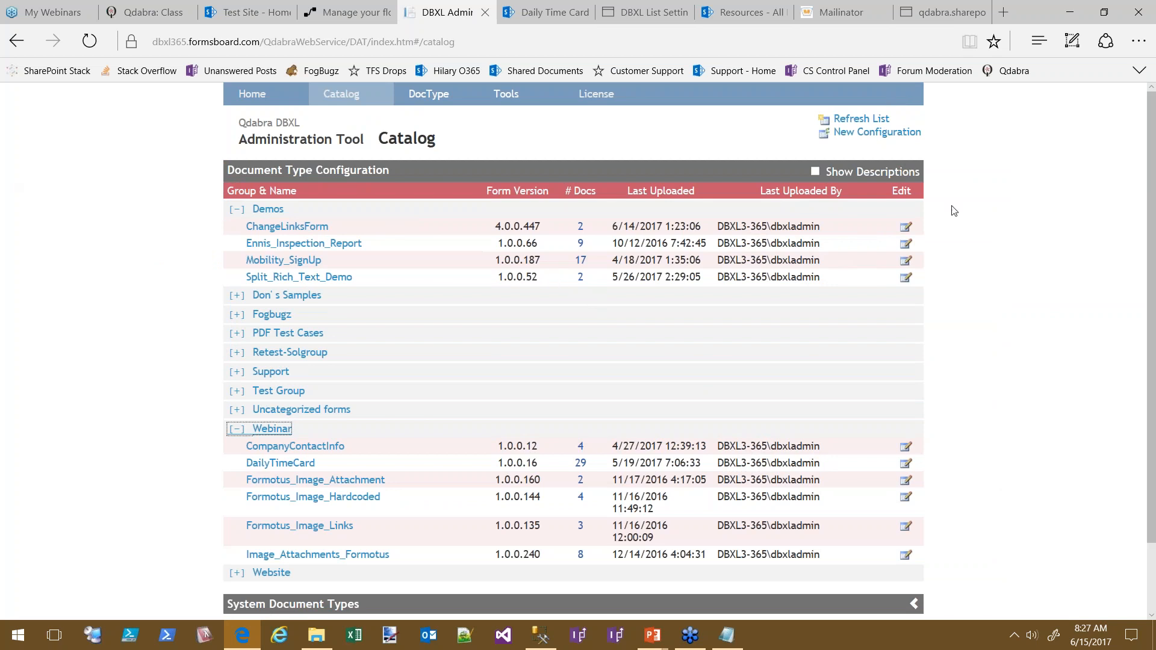
scroll(1052, 420, "down", 2)
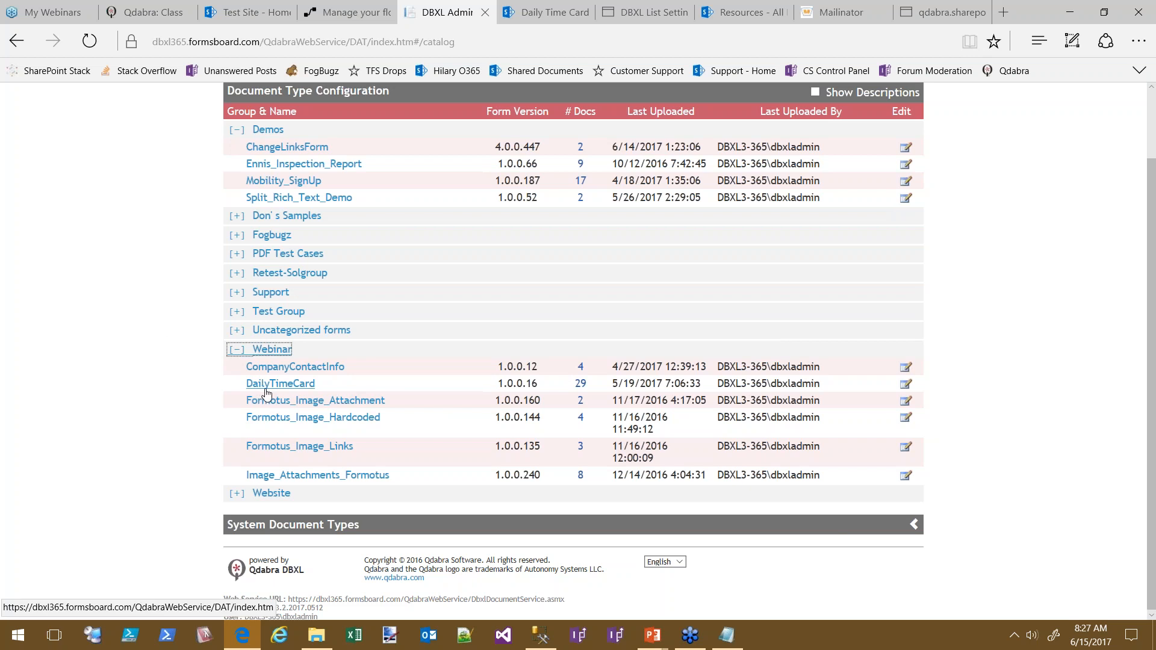
left_click(908, 386)
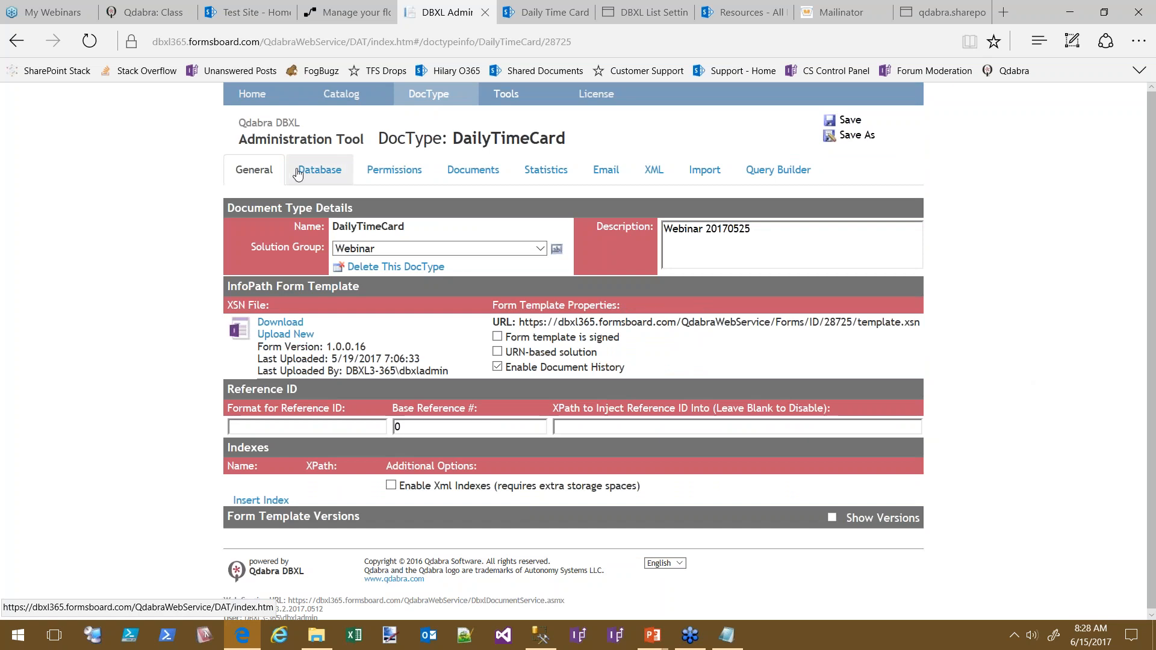
left_click(298, 174)
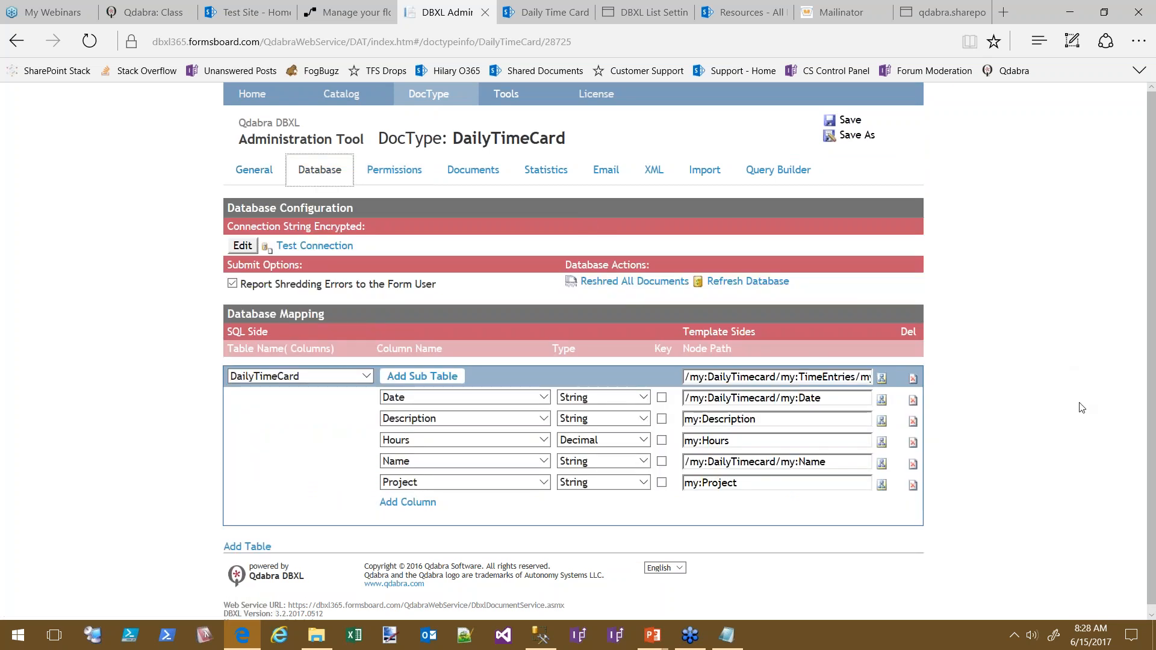
left_click(254, 171)
left_click(312, 180)
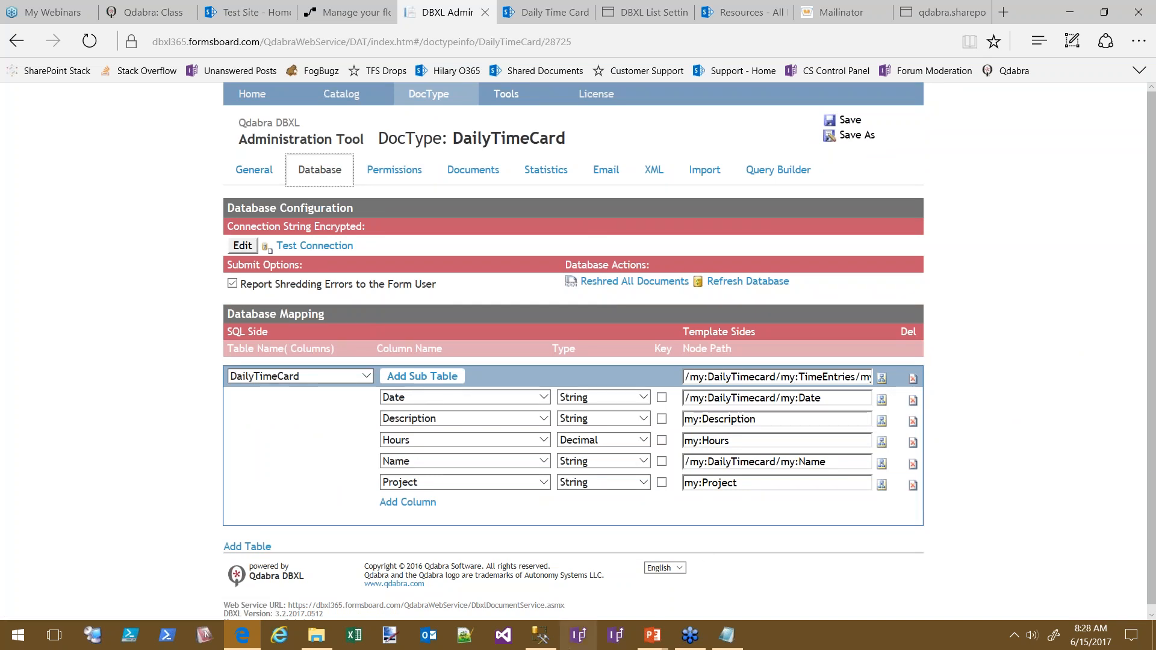
left_click(540, 635)
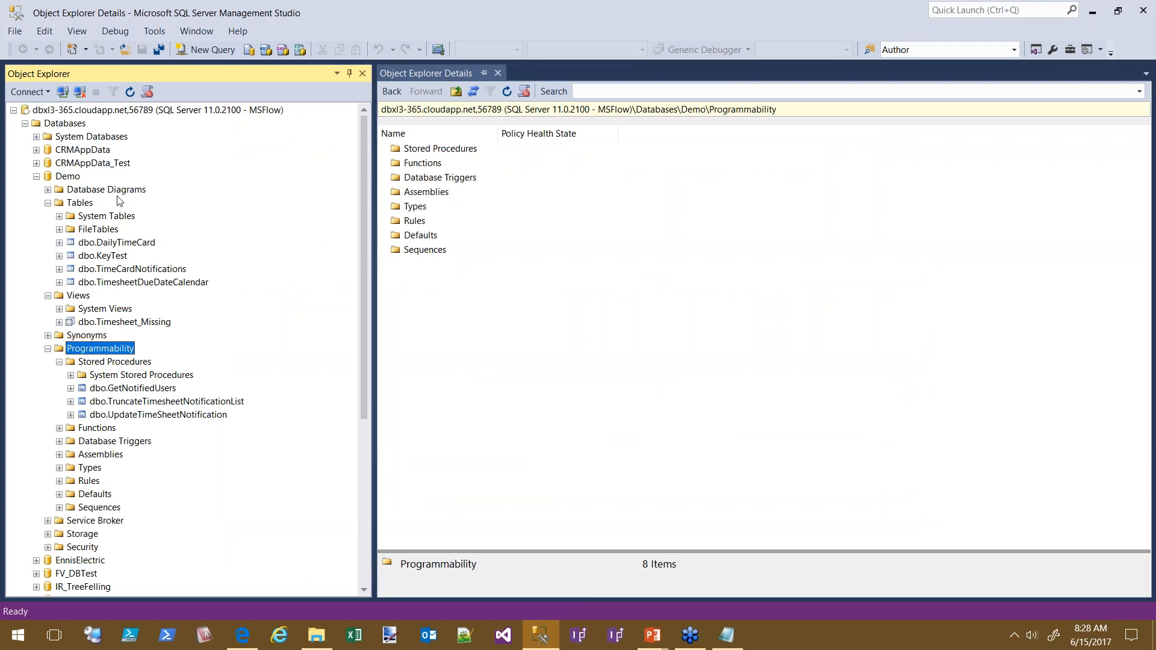
Expand dbo.TimeCardNotifications to show its Id and Name columns, then return to the flow
left_click(139, 244)
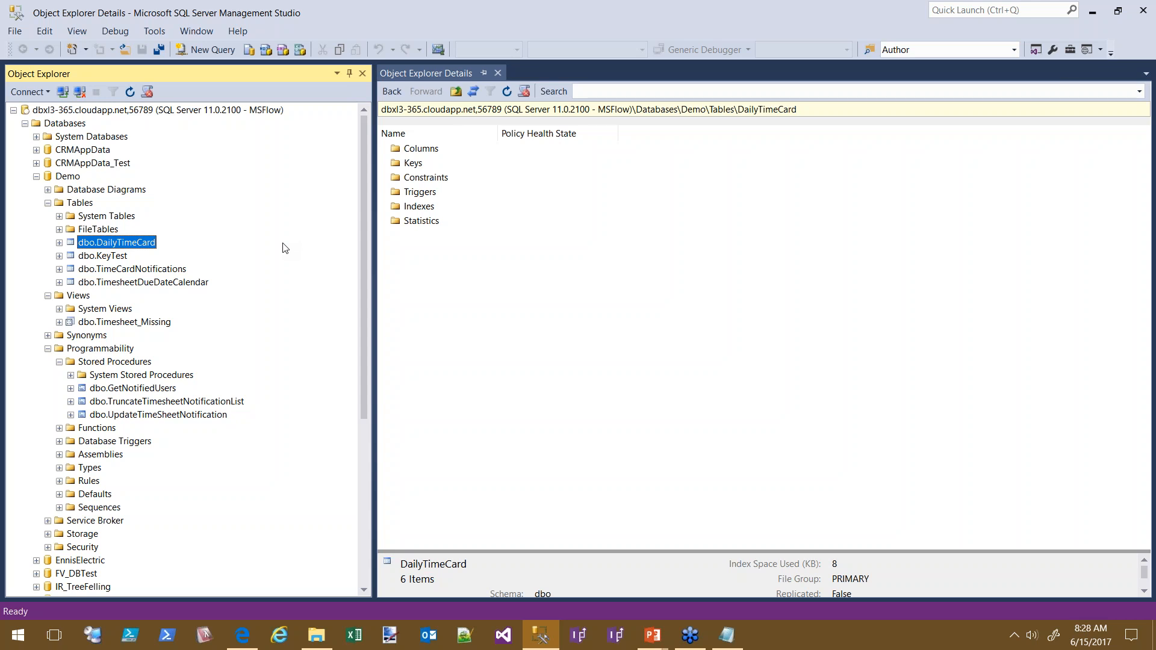
left_click(137, 269)
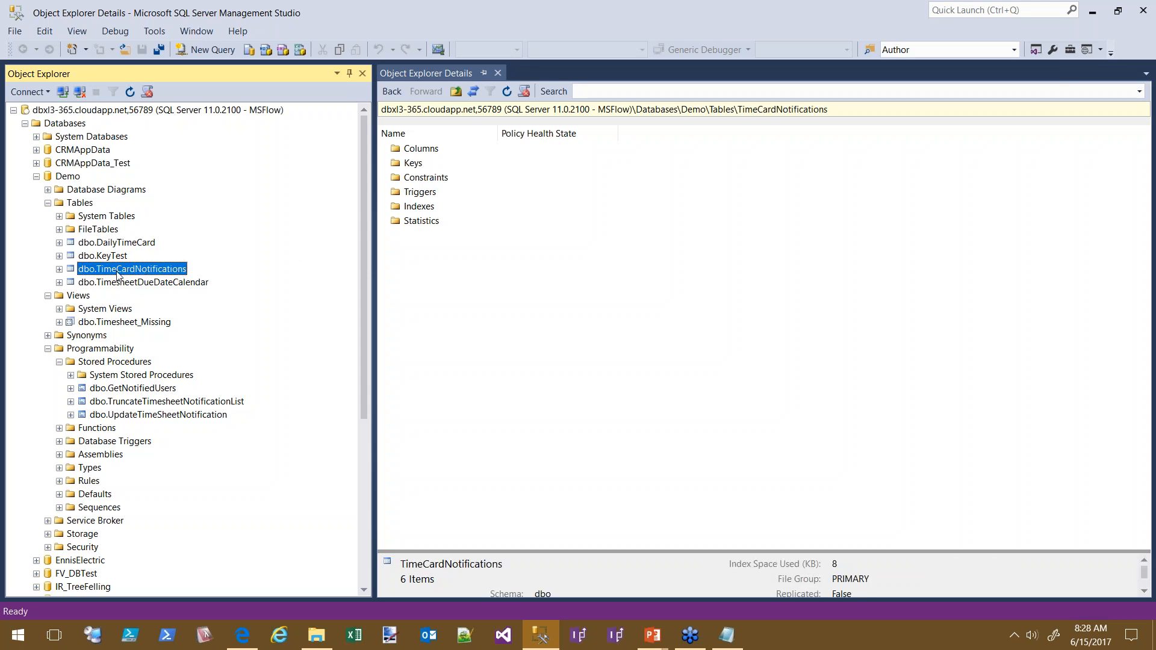
left_click(59, 269)
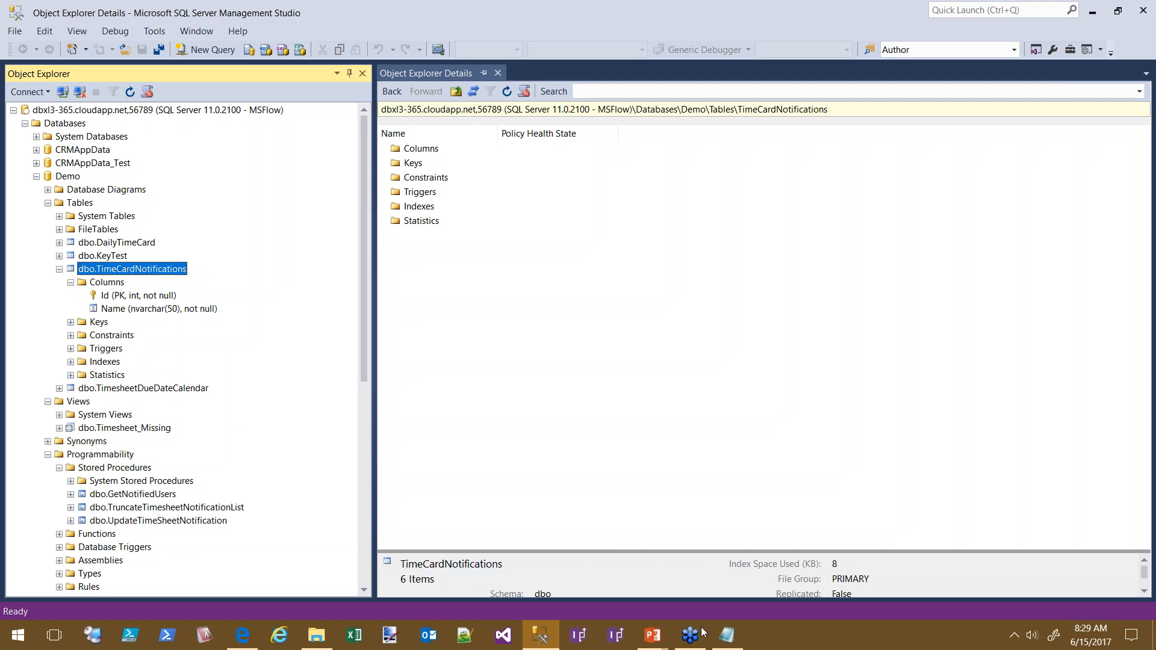
left_click(242, 636)
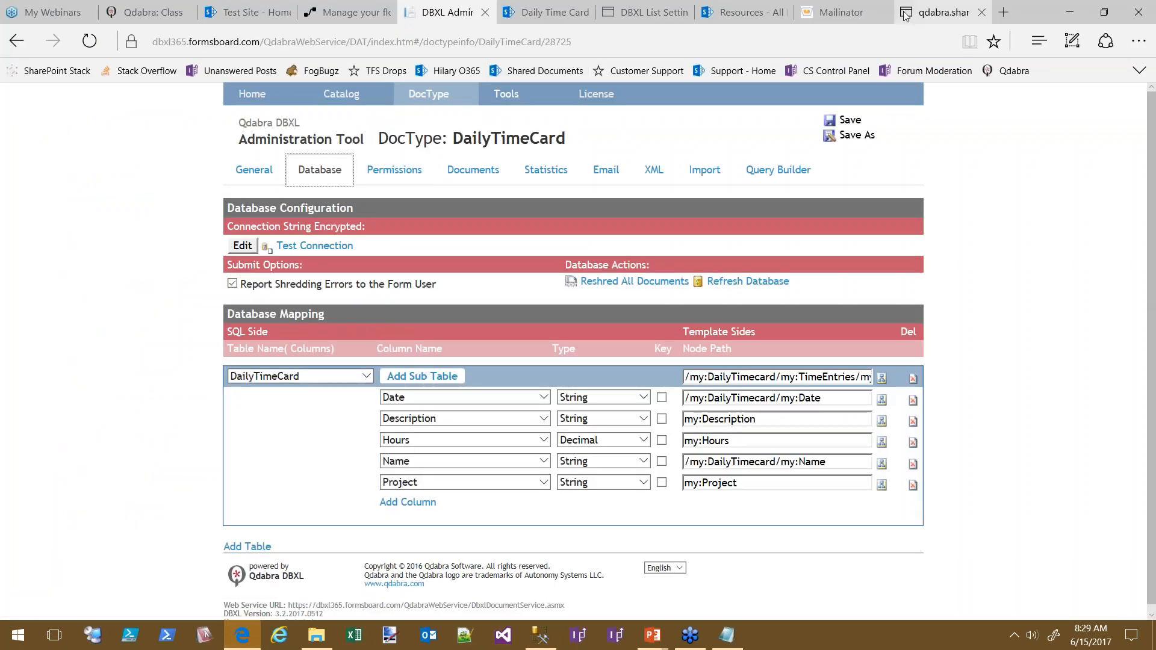
left_click(354, 9)
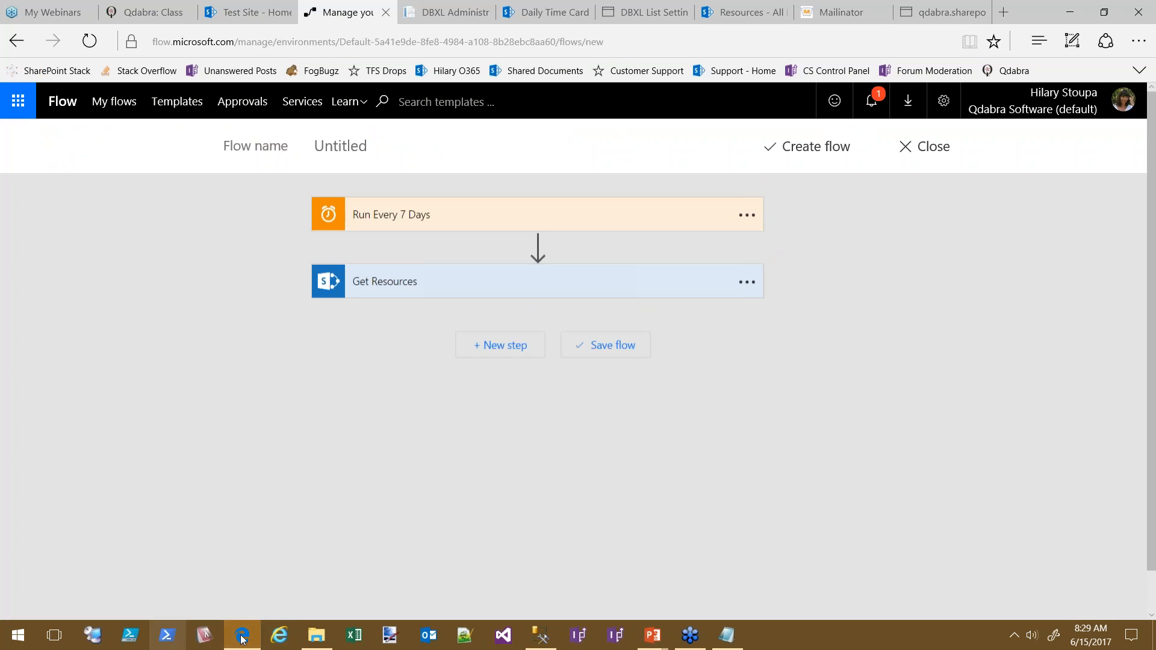
left_click(550, 645)
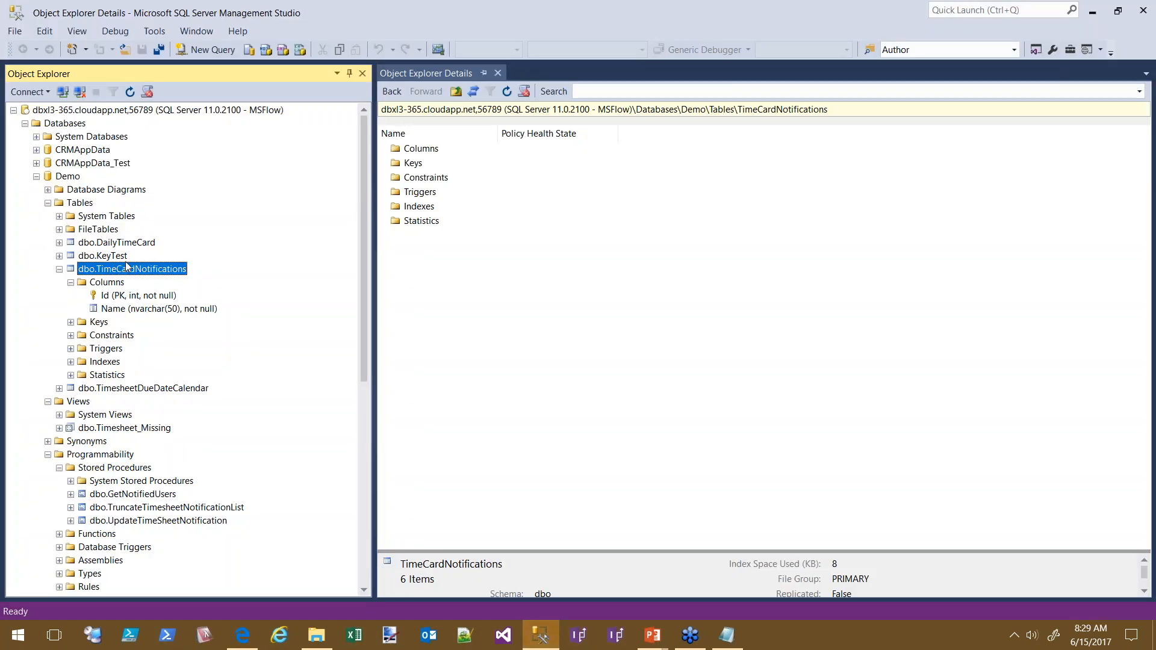
left_click(241, 642)
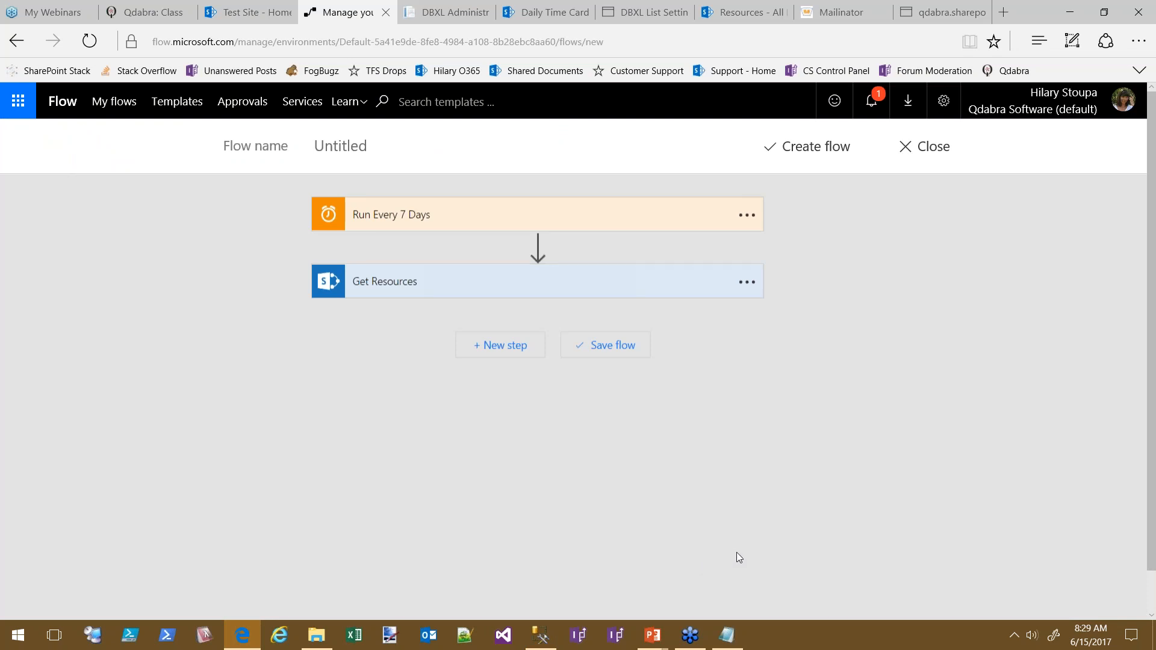
Add a SQL Server 'Execute stored procedure' action after Get Resources by searching 'sql'
left_click(516, 345)
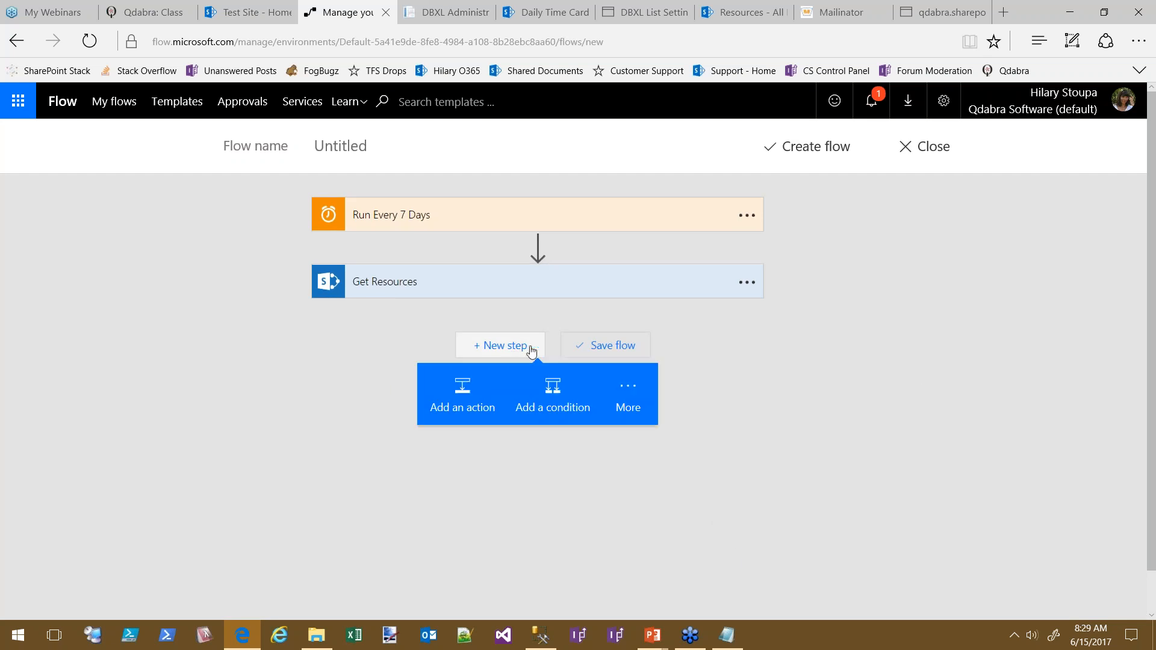
left_click(460, 398)
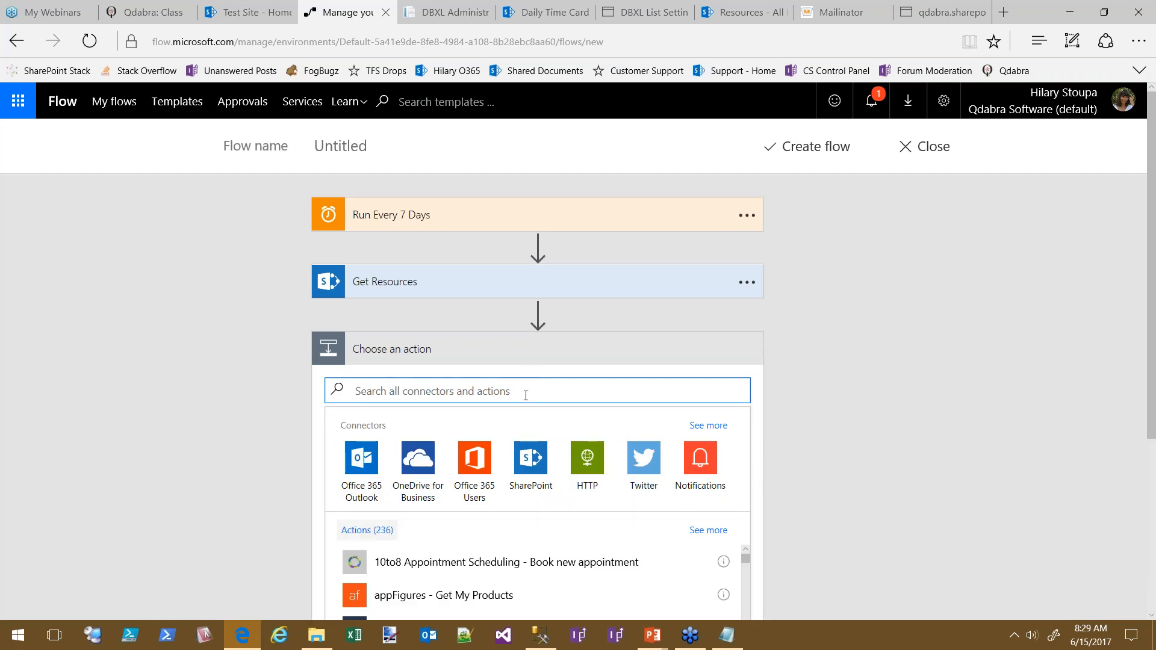
type("sql")
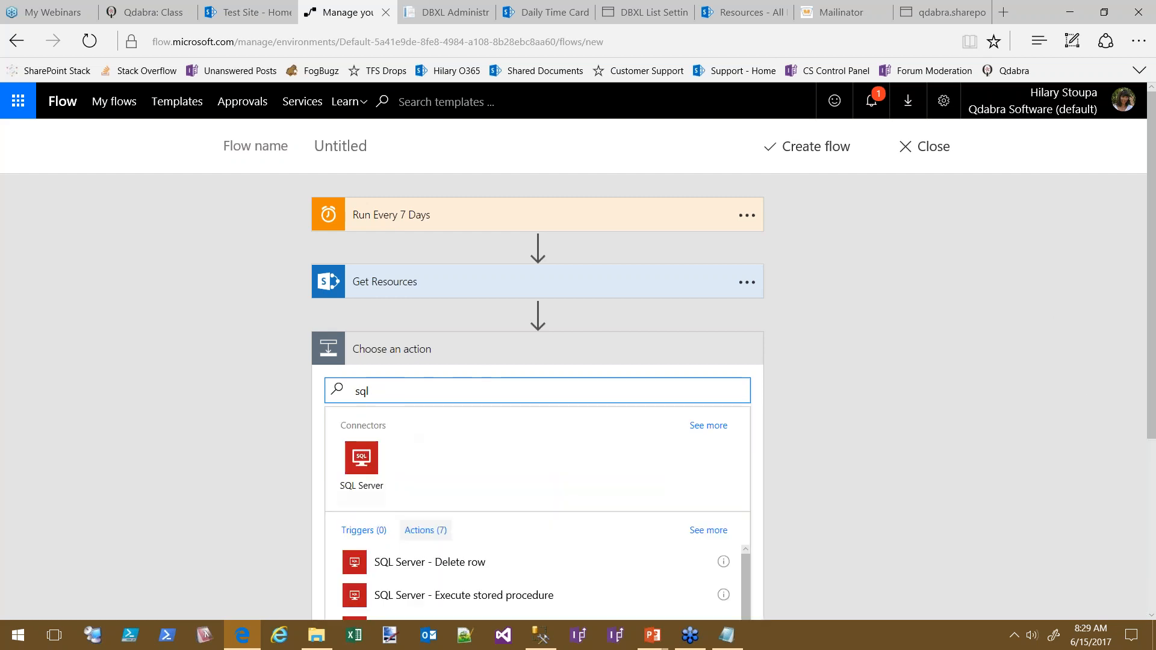
left_click(386, 453)
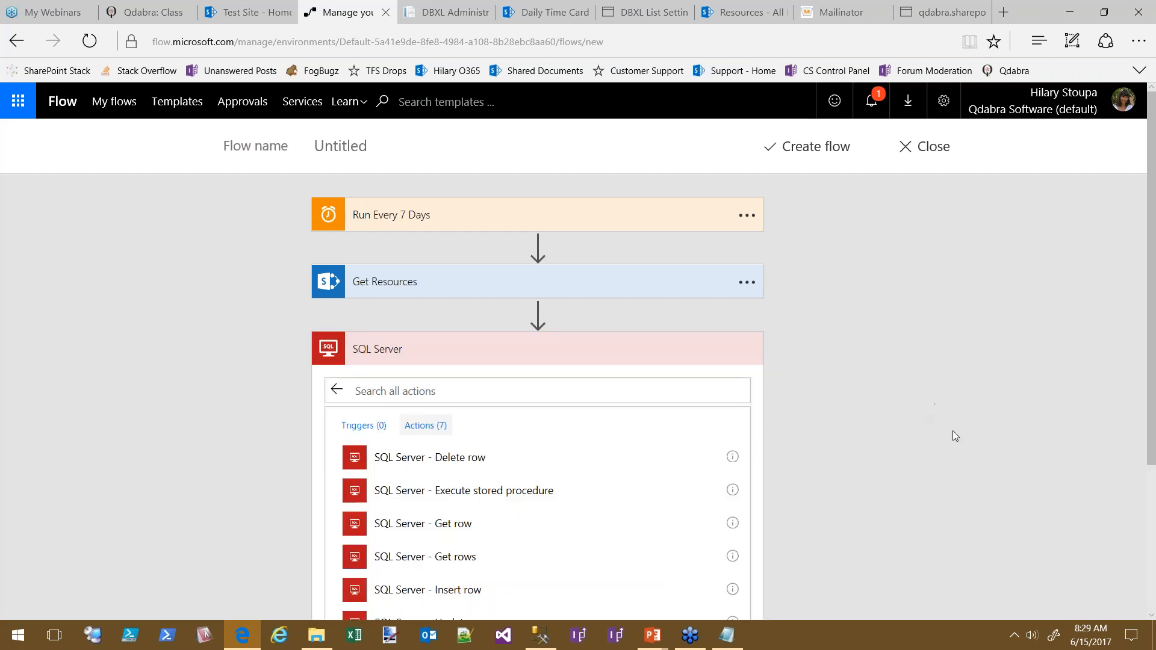
left_click(480, 491)
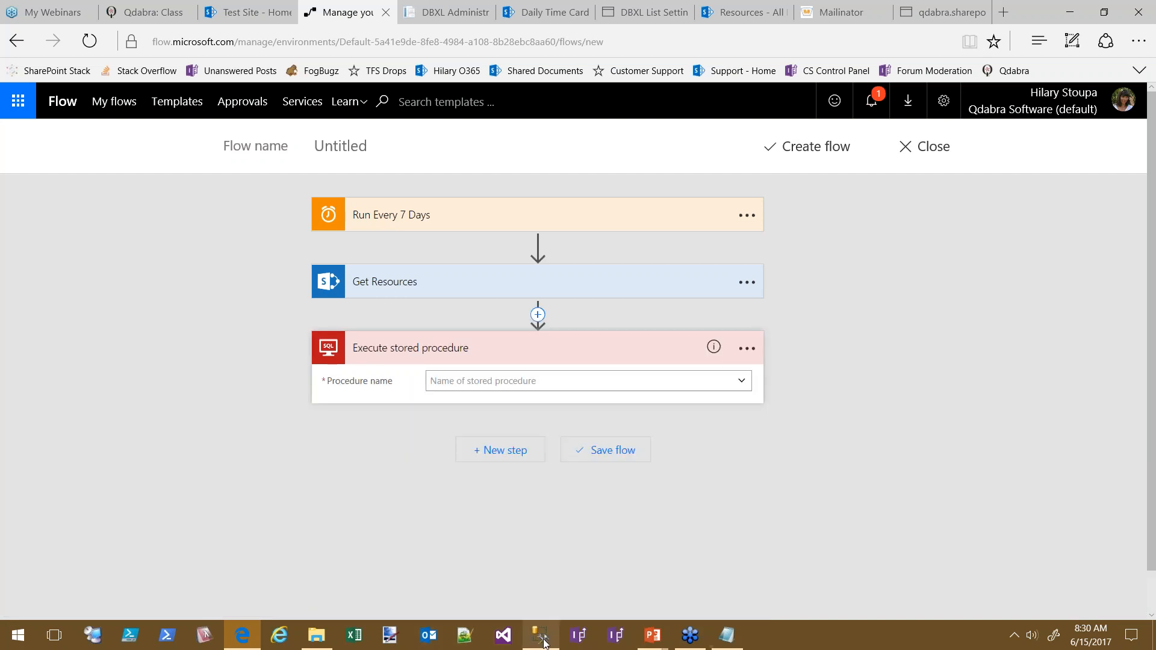
left_click(542, 637)
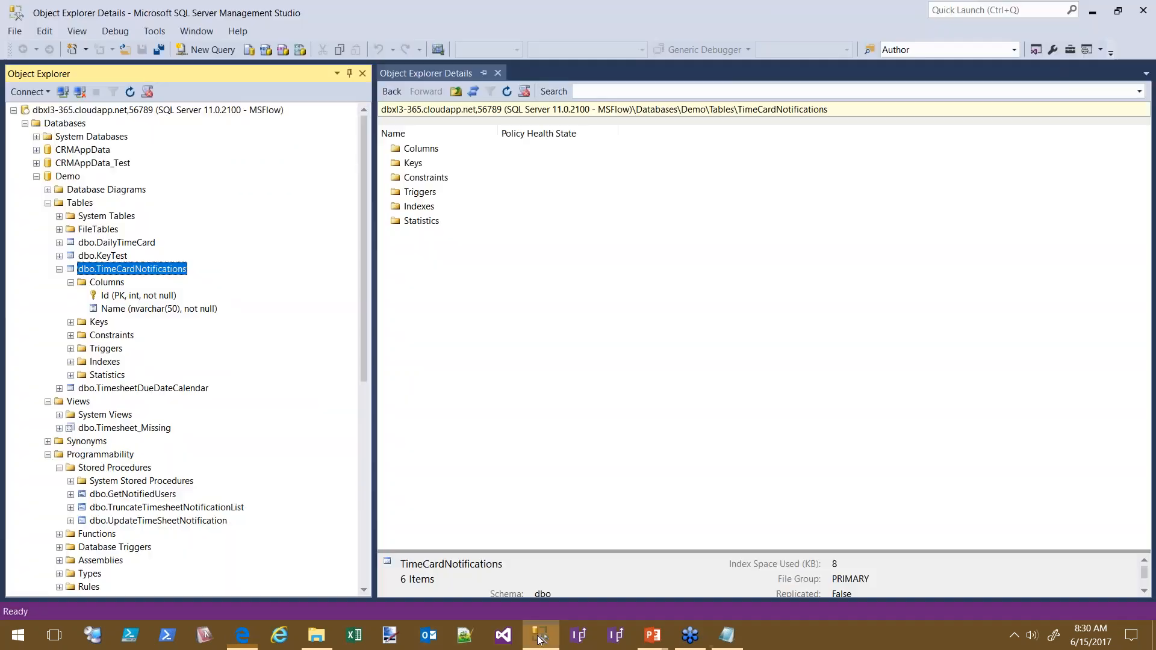
Script TruncateTimesheetNotificationList as CREATE to a new query and select its Truncate Table line
left_click(164, 511)
right_click(165, 517)
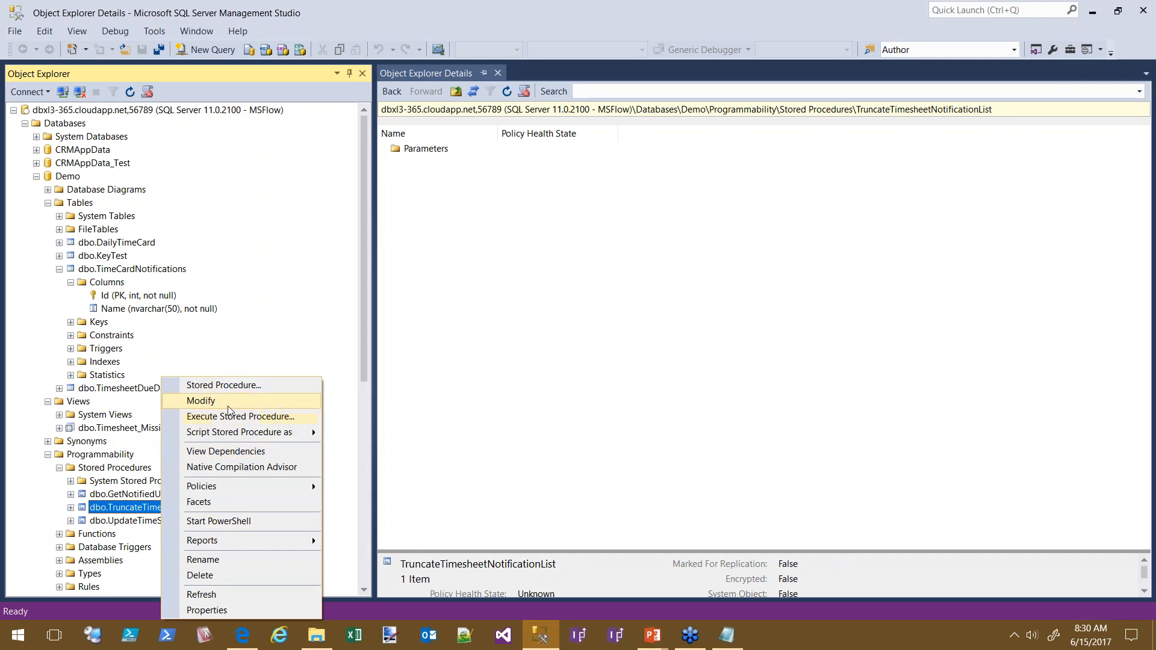
mouse_move(403, 443)
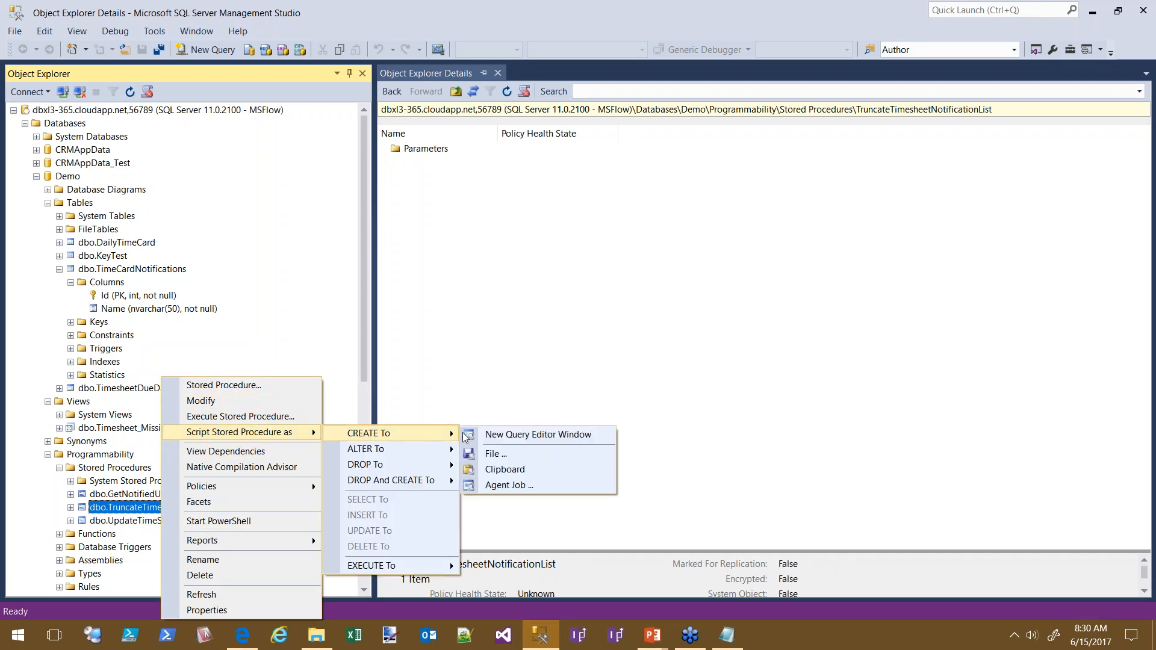
left_click(545, 435)
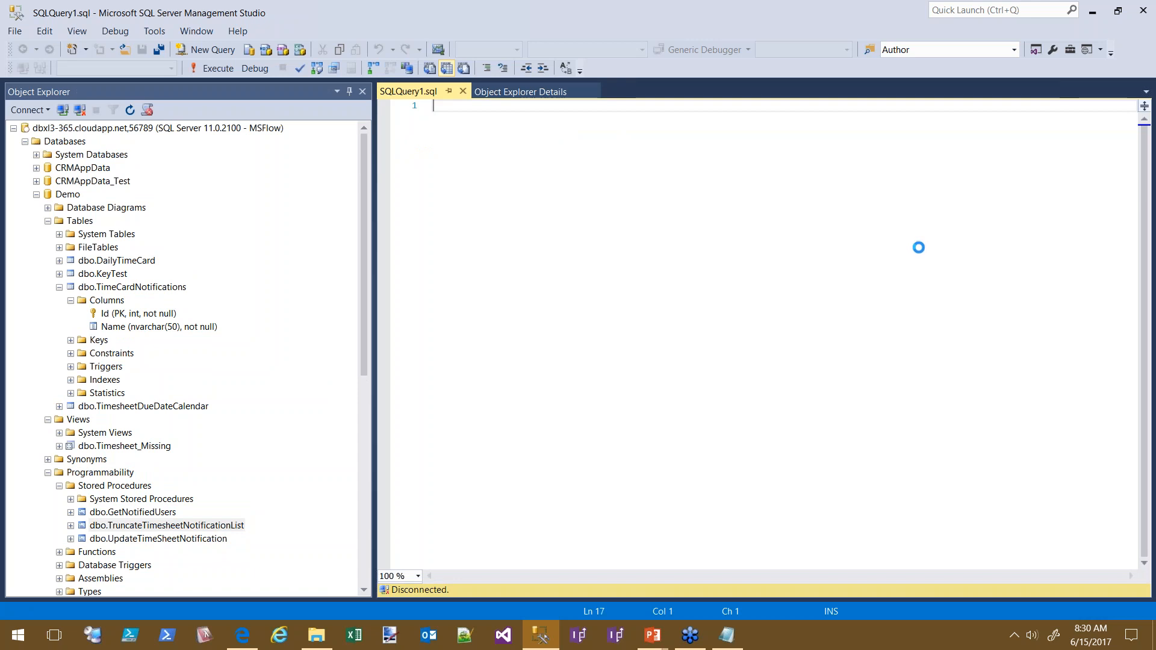
left_click_drag(455, 428, 706, 429)
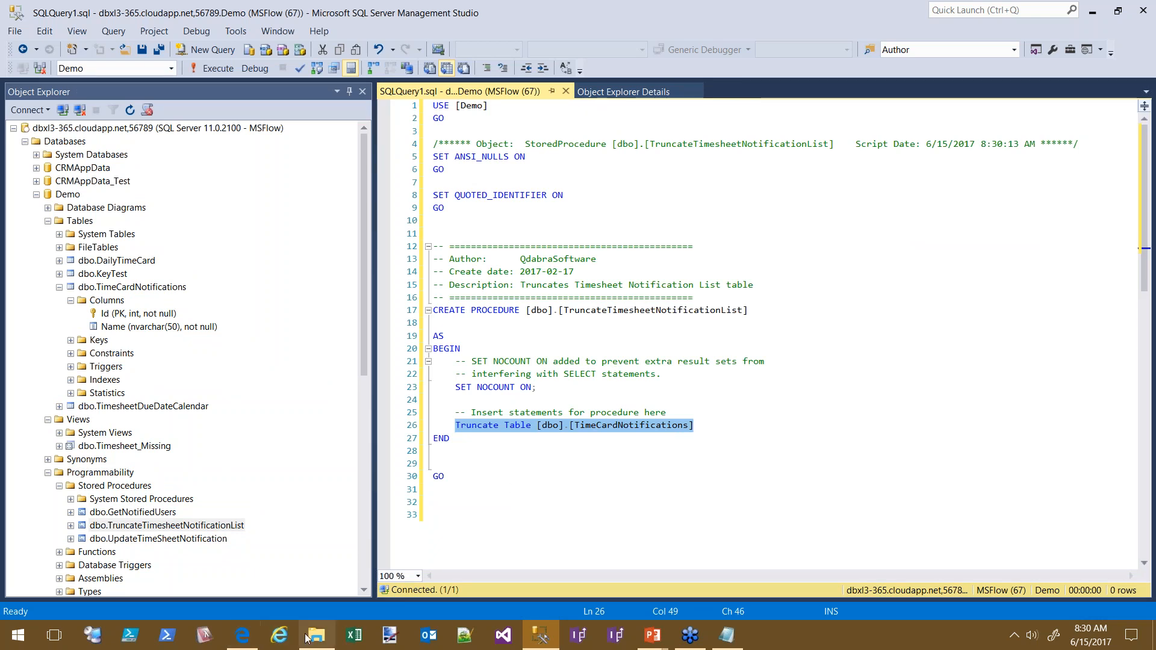
left_click(243, 635)
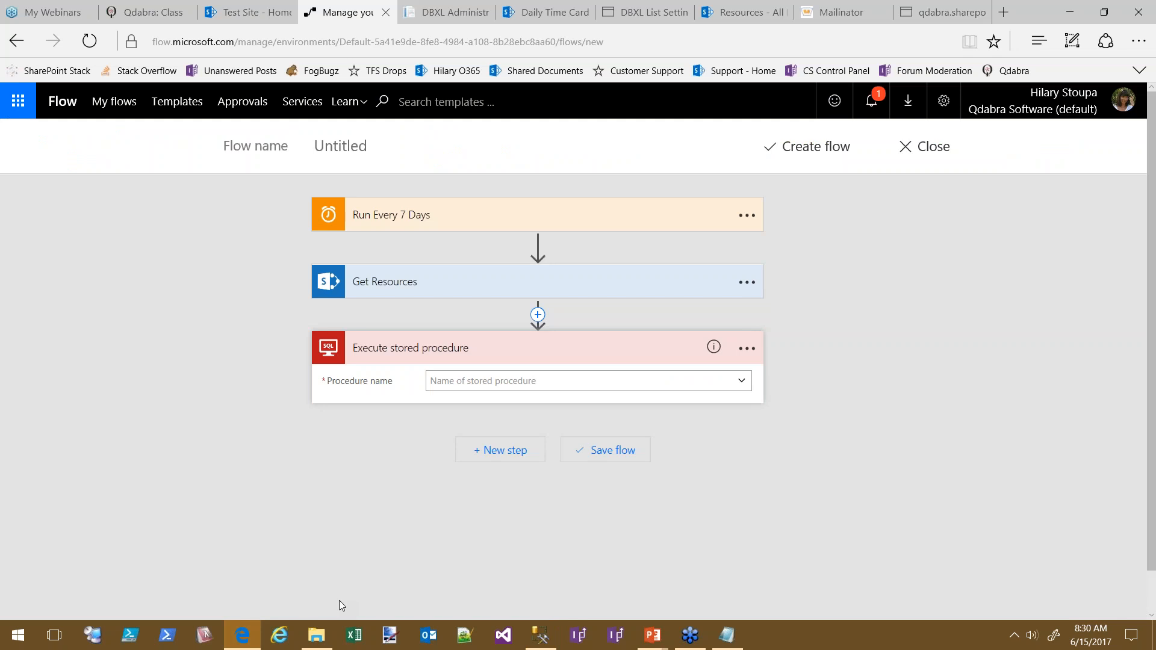
Use the dbxl3-365 connection and rename the SQL step to 'Truncate Notification List'
left_click(749, 348)
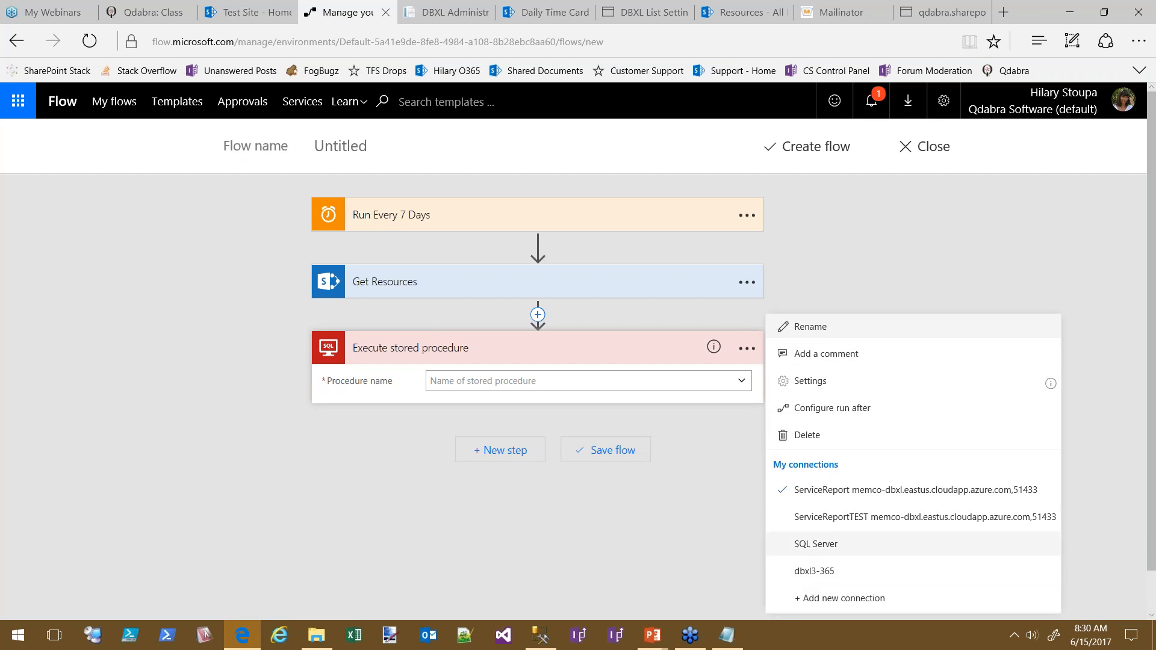
left_click(810, 577)
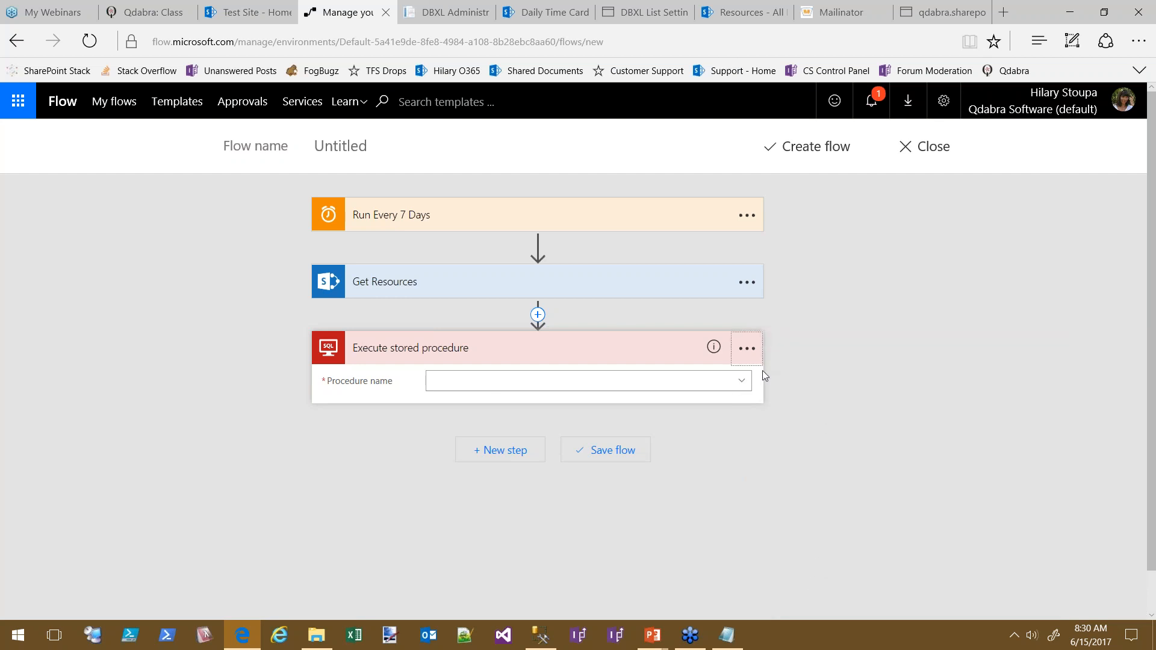
left_click(413, 354)
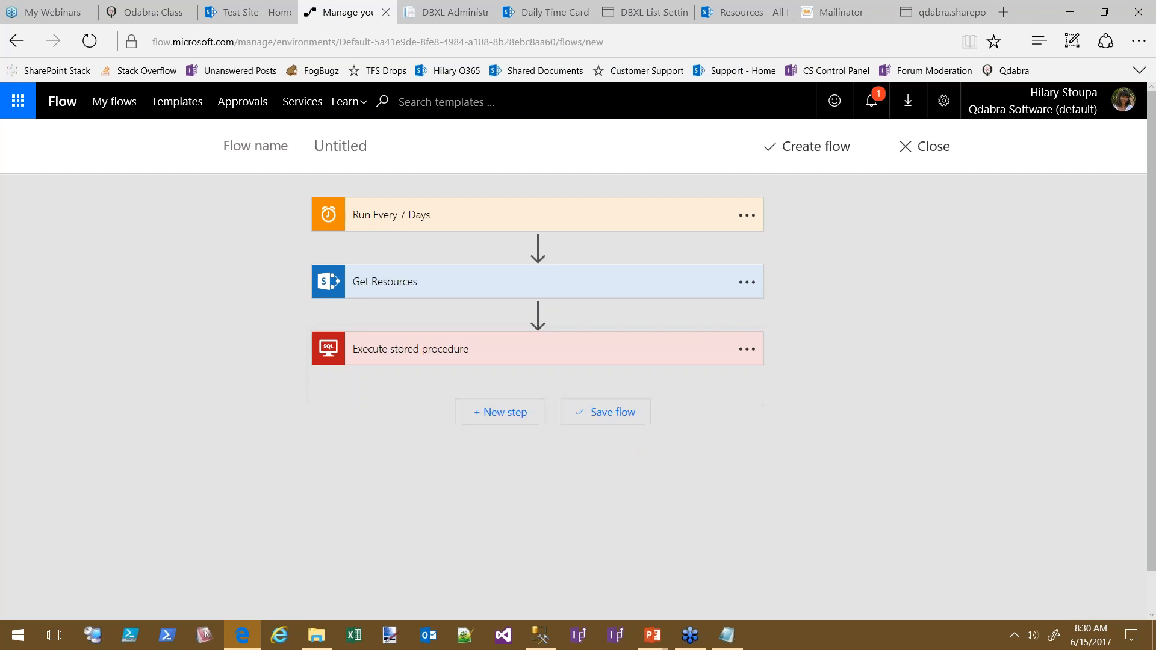
left_click(759, 355)
left_click(814, 330)
type("T")
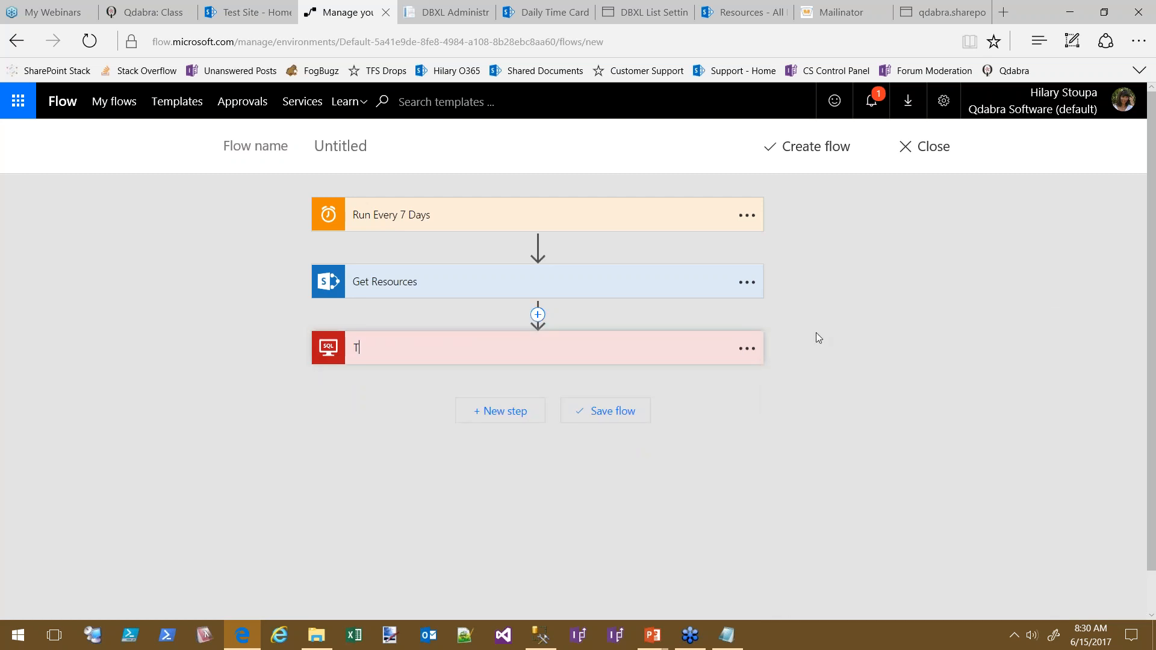
type("runcate Notification List")
Set the procedure name to [dbo].[TruncateTimesheetNotificationList] and collapse the step
left_click(747, 352)
left_click(674, 358)
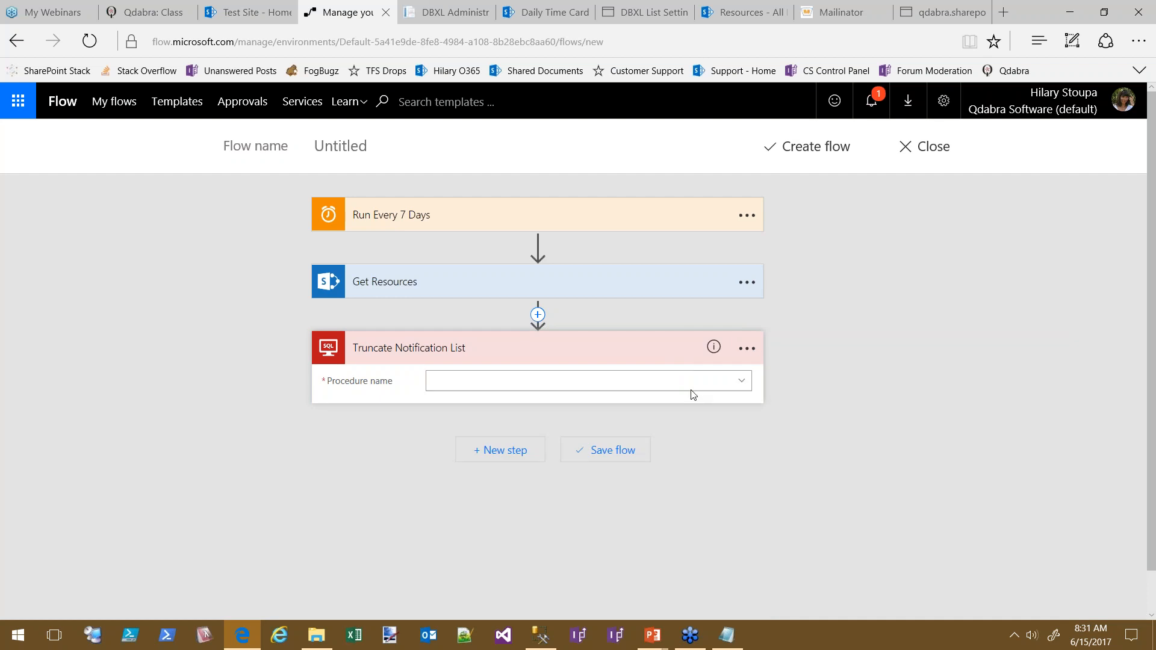
left_click(731, 384)
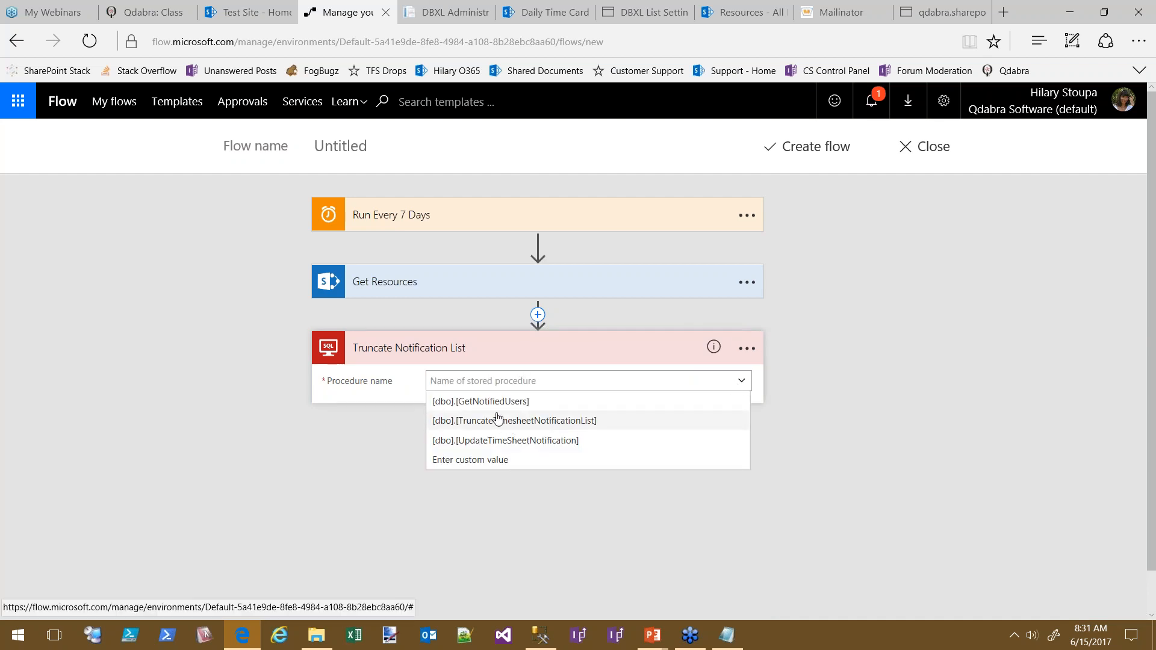
left_click(469, 429)
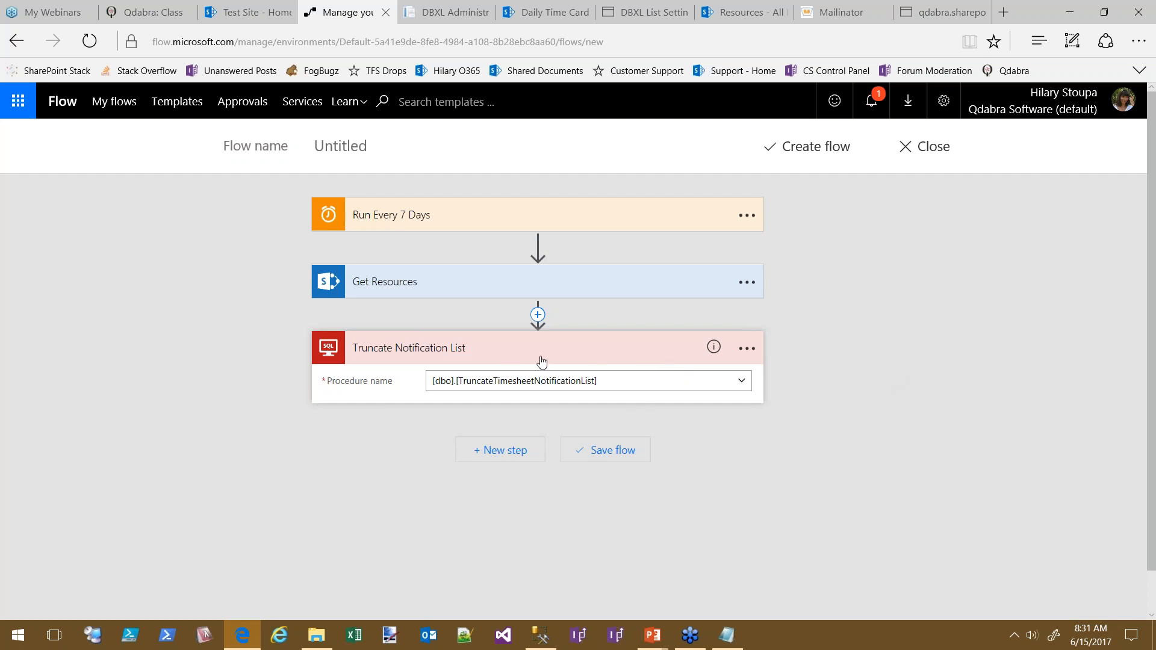
left_click(512, 349)
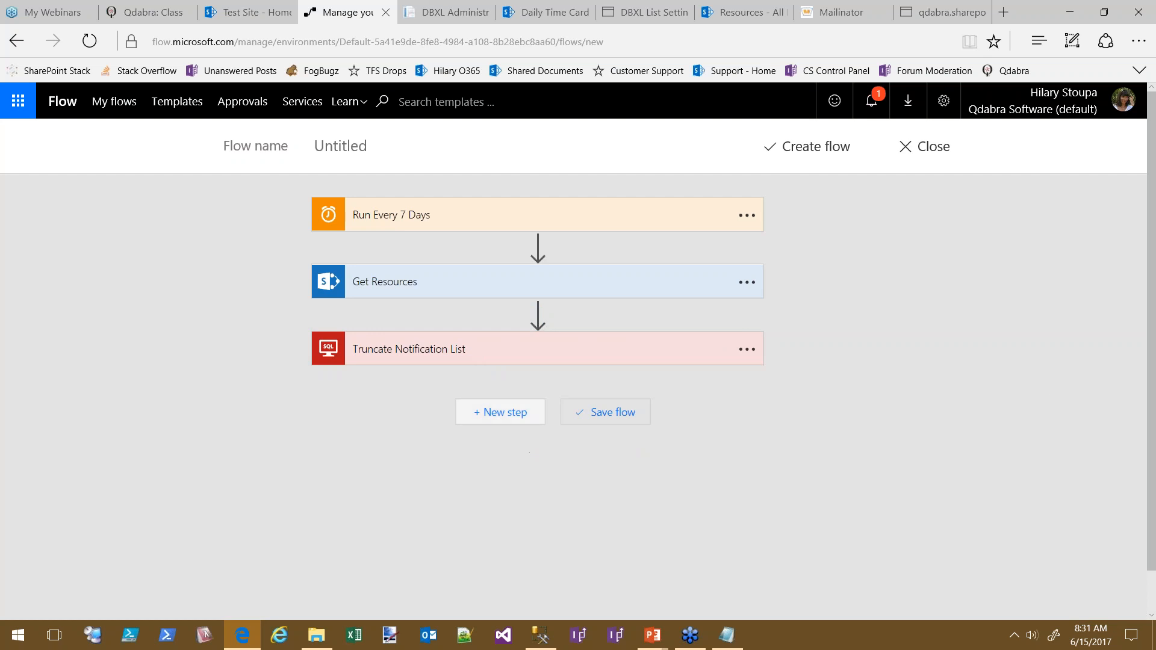
Add an apply to each loop over the Get Resources 'value' output
left_click(500, 415)
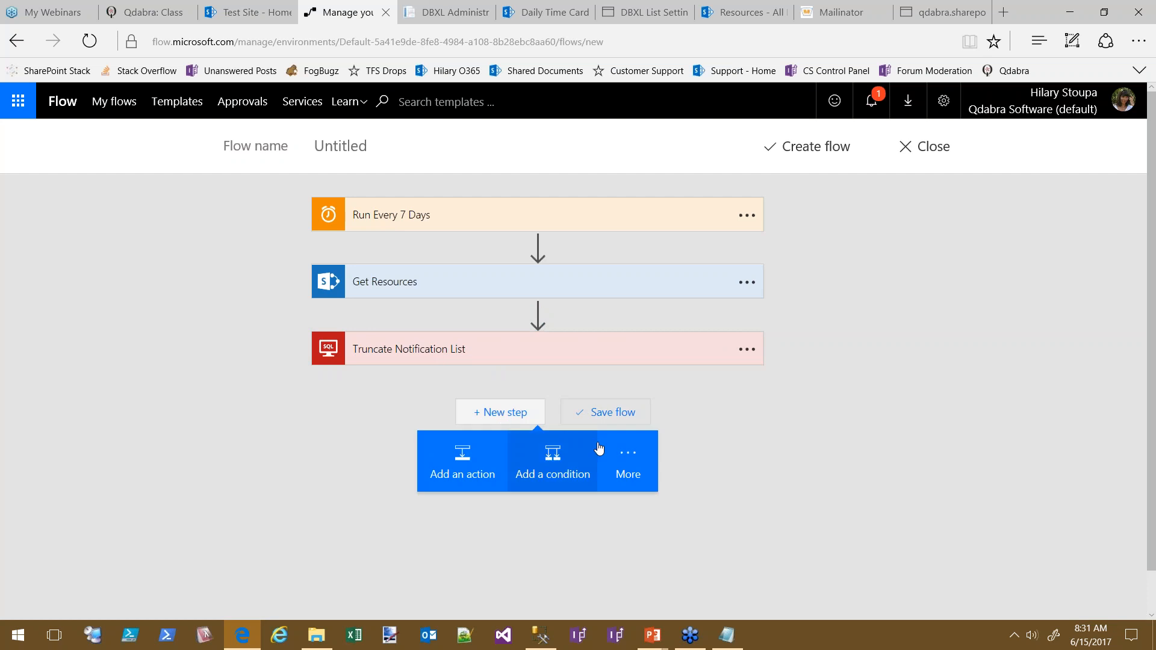
left_click(630, 456)
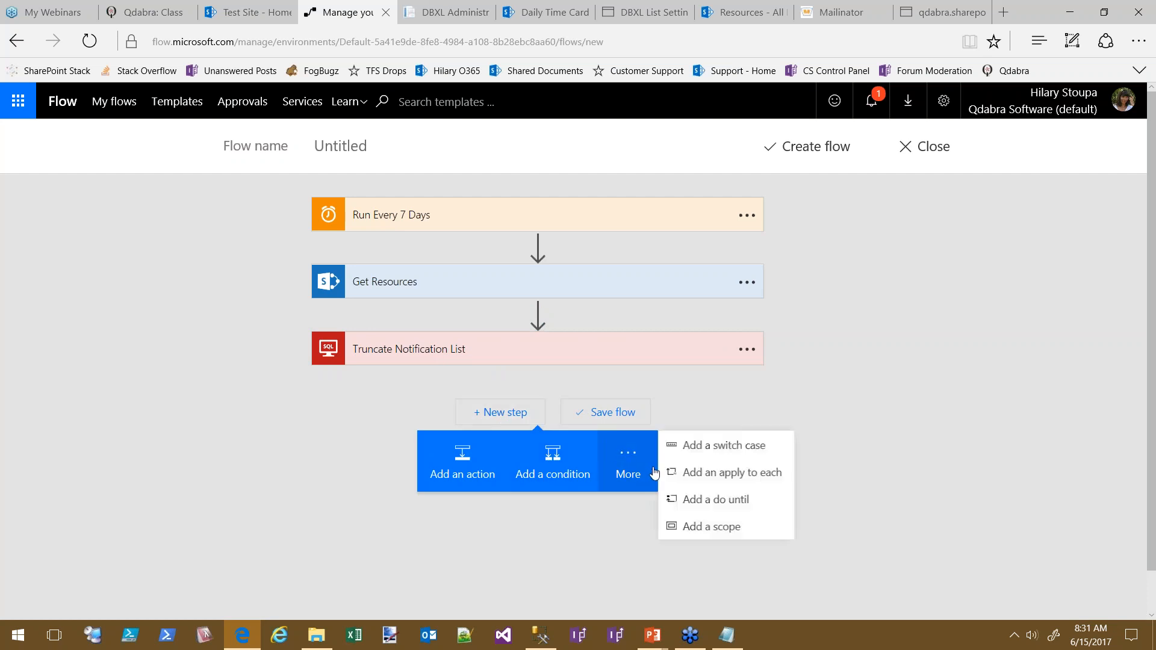
left_click(746, 477)
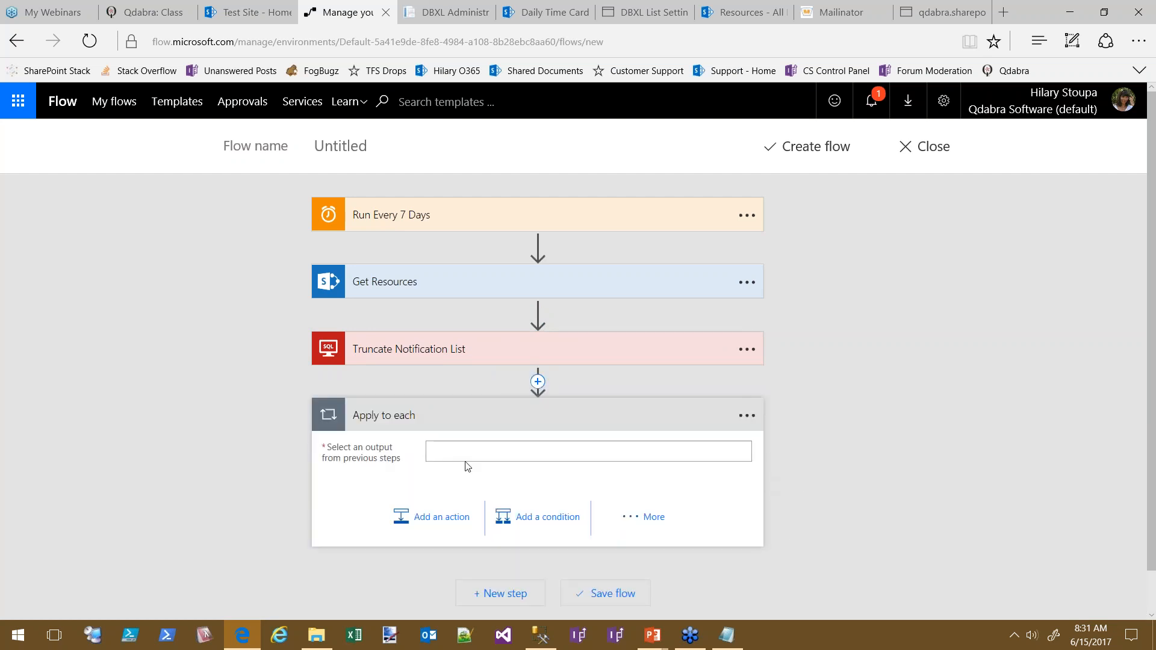
left_click(690, 455)
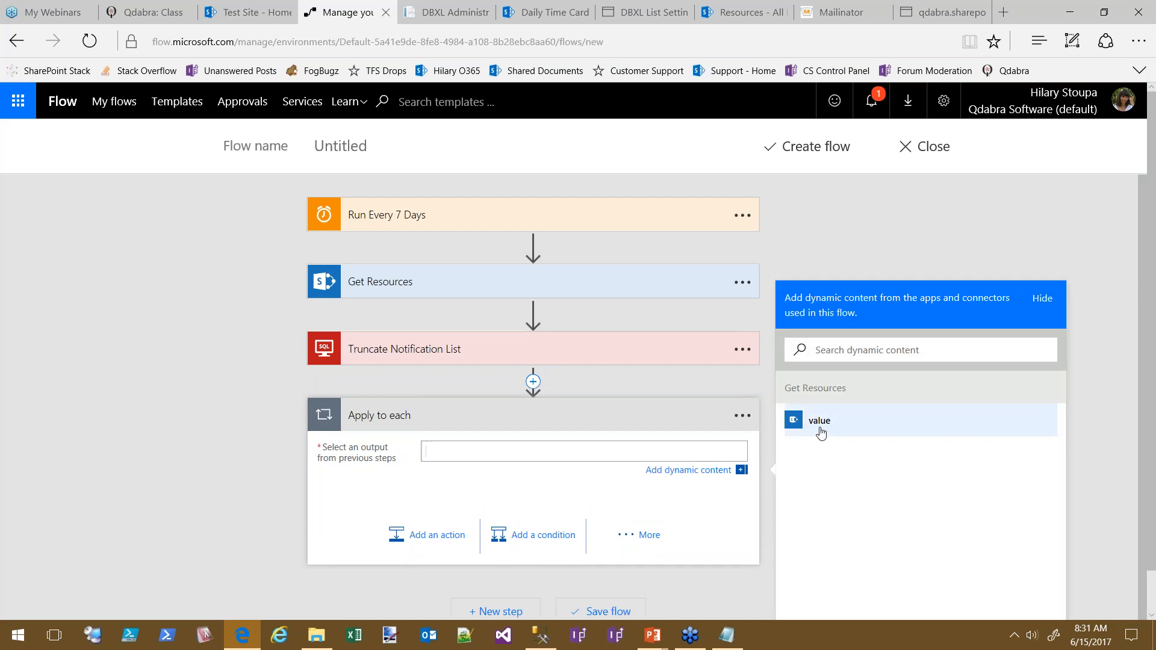
left_click(823, 423)
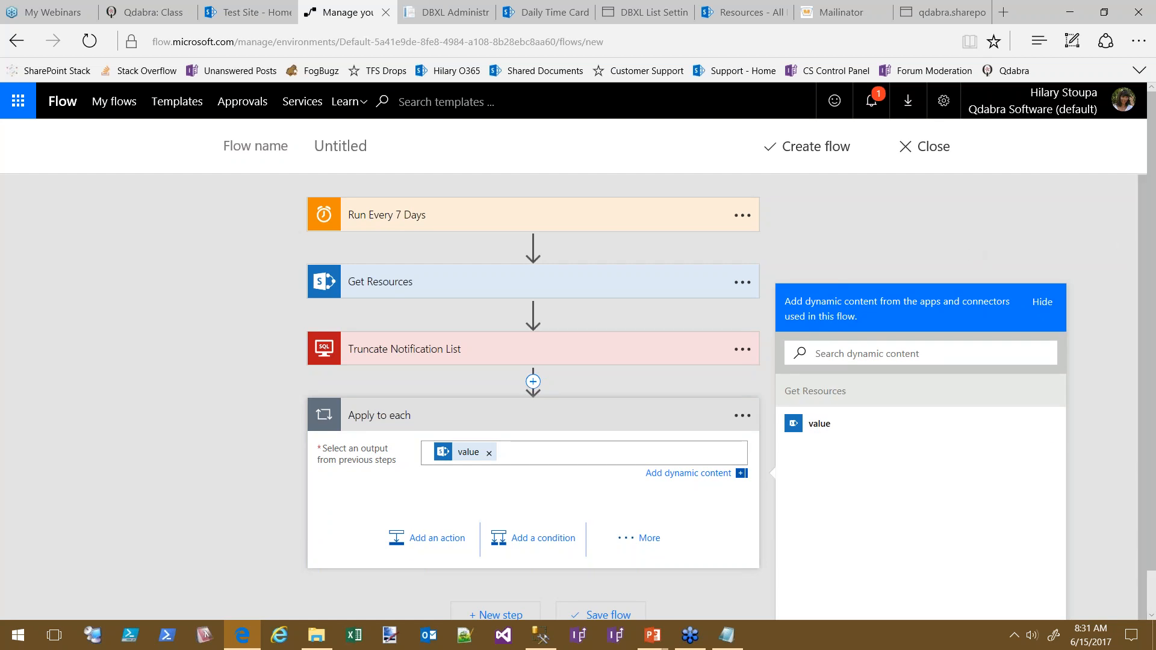
Rename the loop to 'For each resource' and add an action inside it
left_click(743, 415)
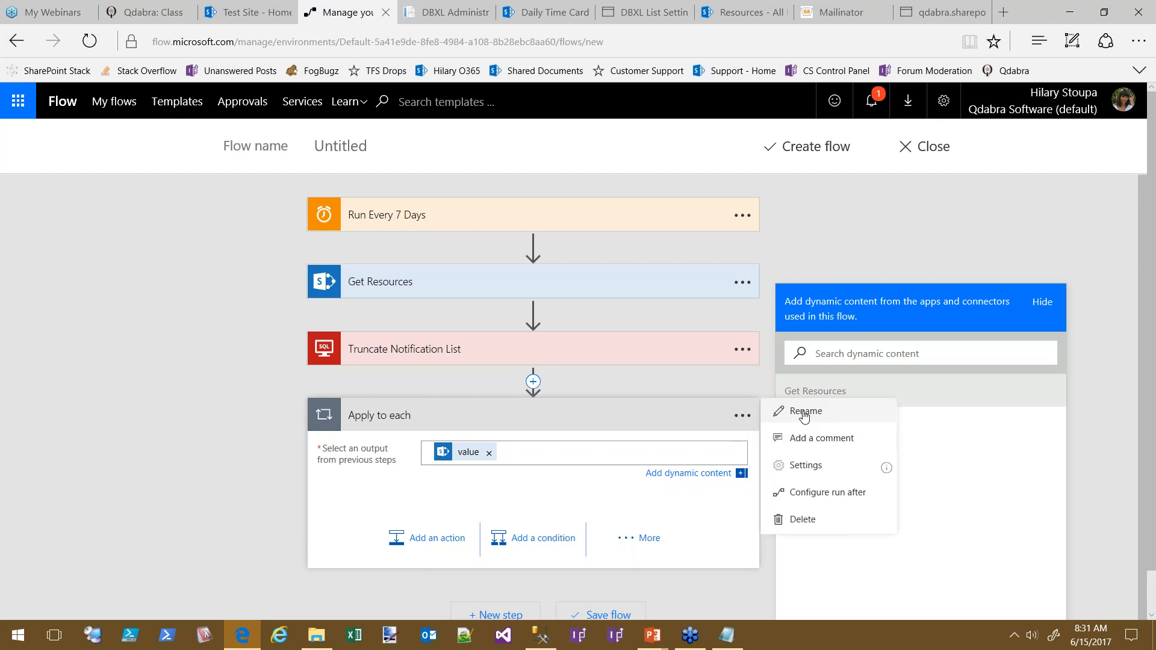
left_click(803, 412)
type("F")
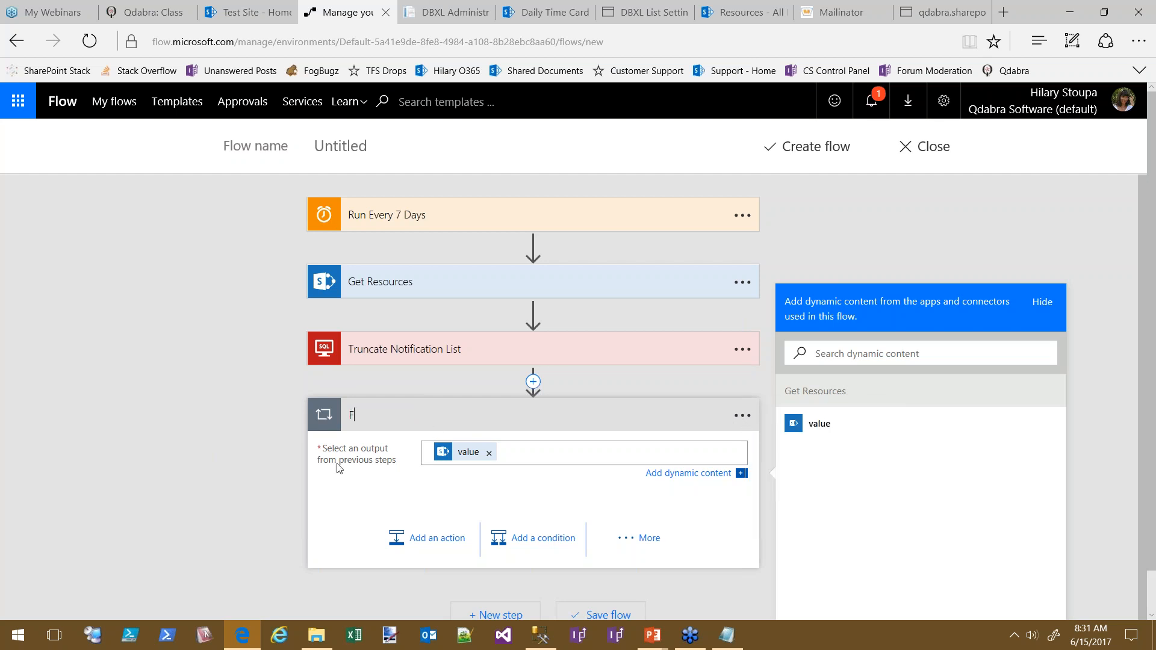
type("or each resource")
left_click(215, 444)
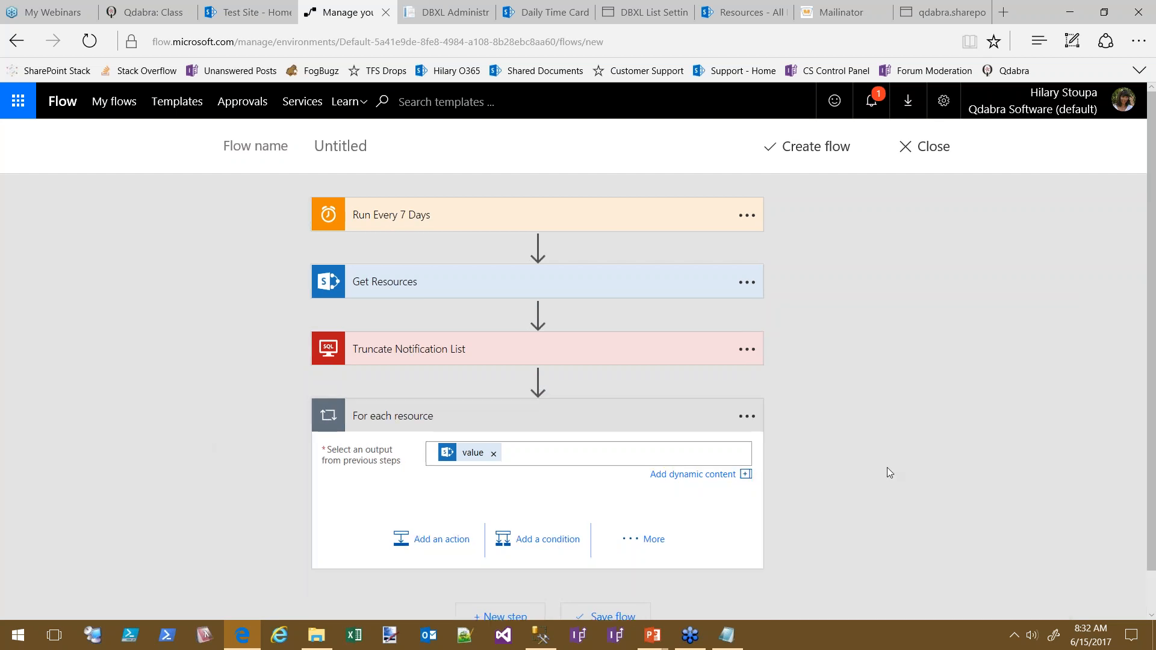
left_click(421, 538)
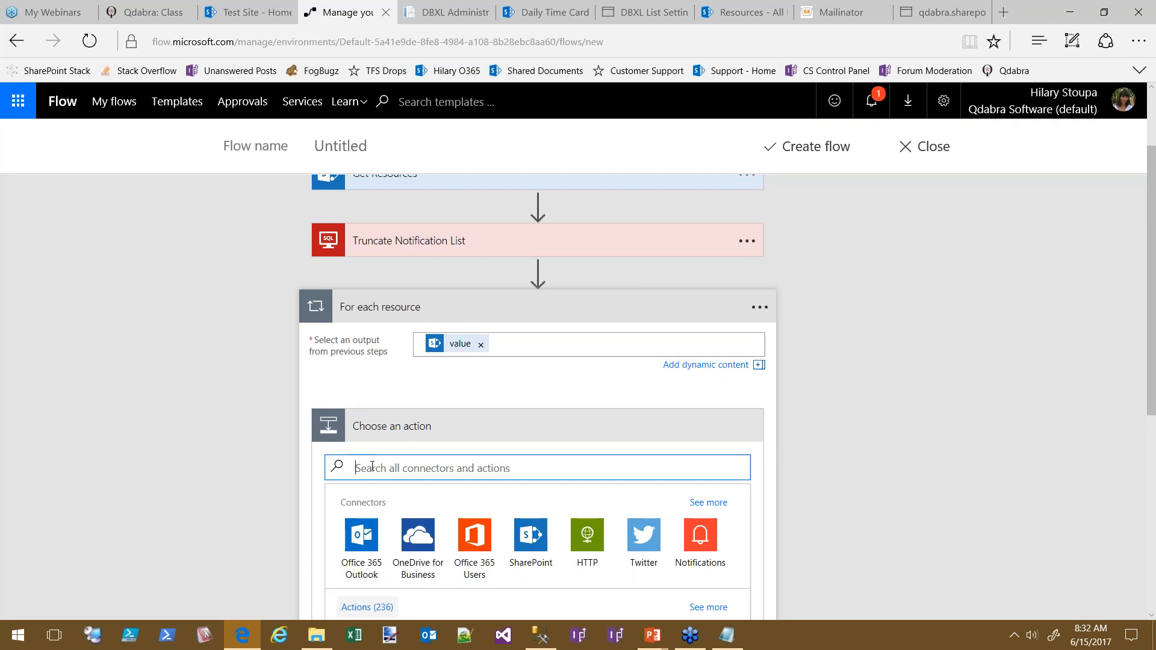
Add a SQL Server stored procedure action inside the loop using the dbxl3-365 connection
type("sql")
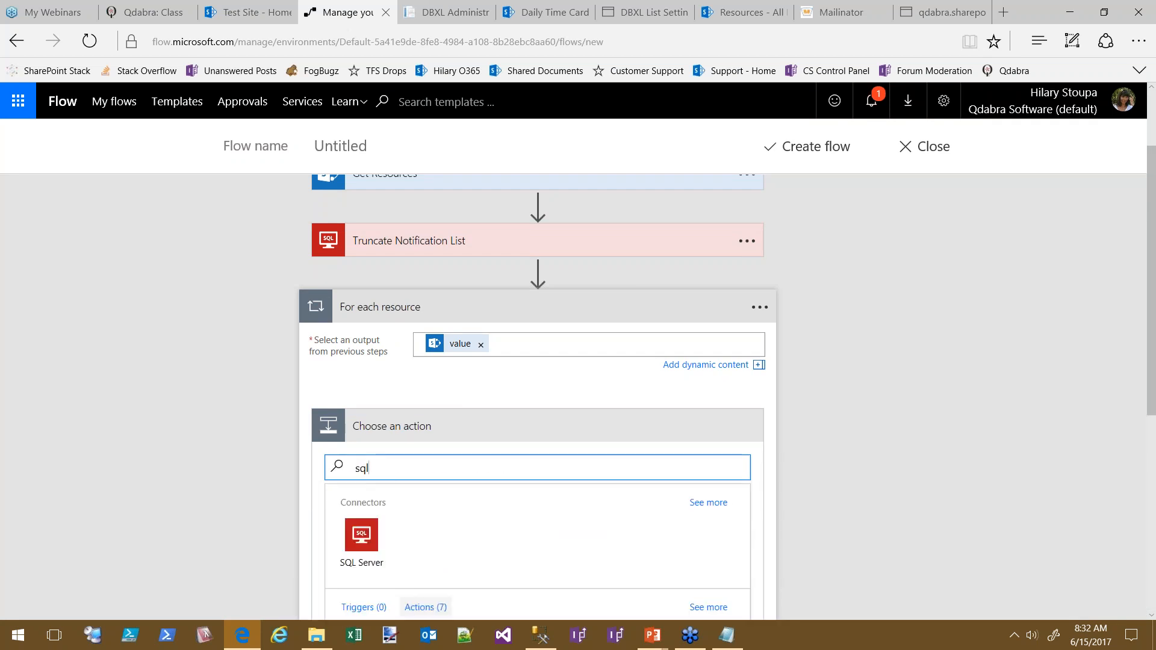
left_click(349, 540)
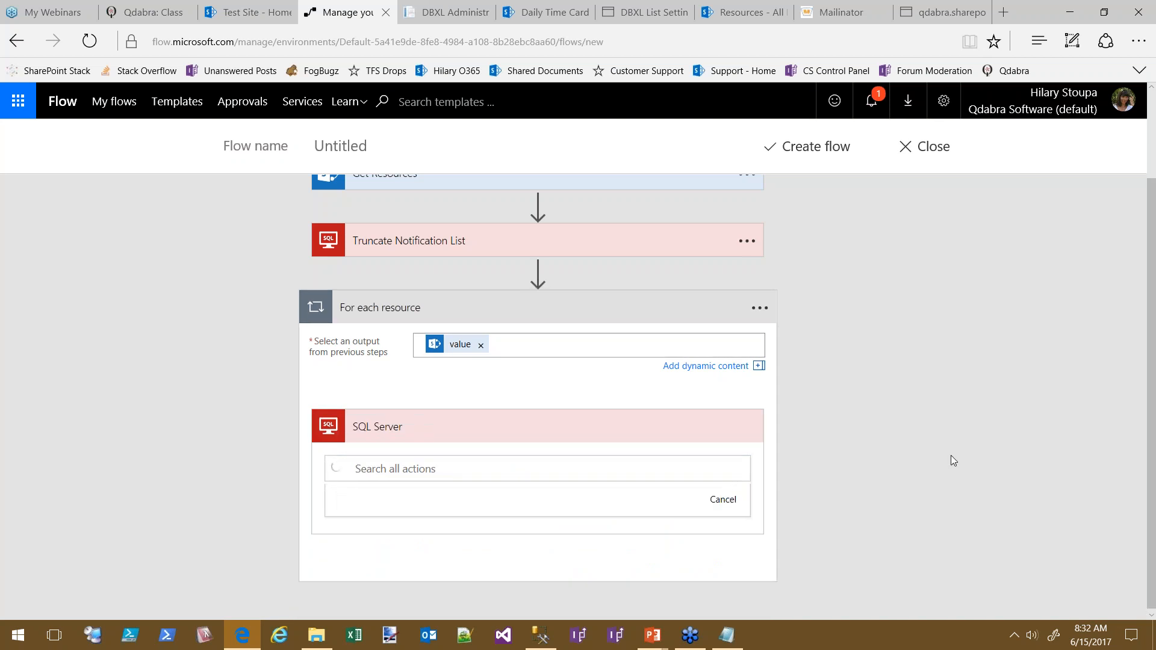
left_click(545, 570)
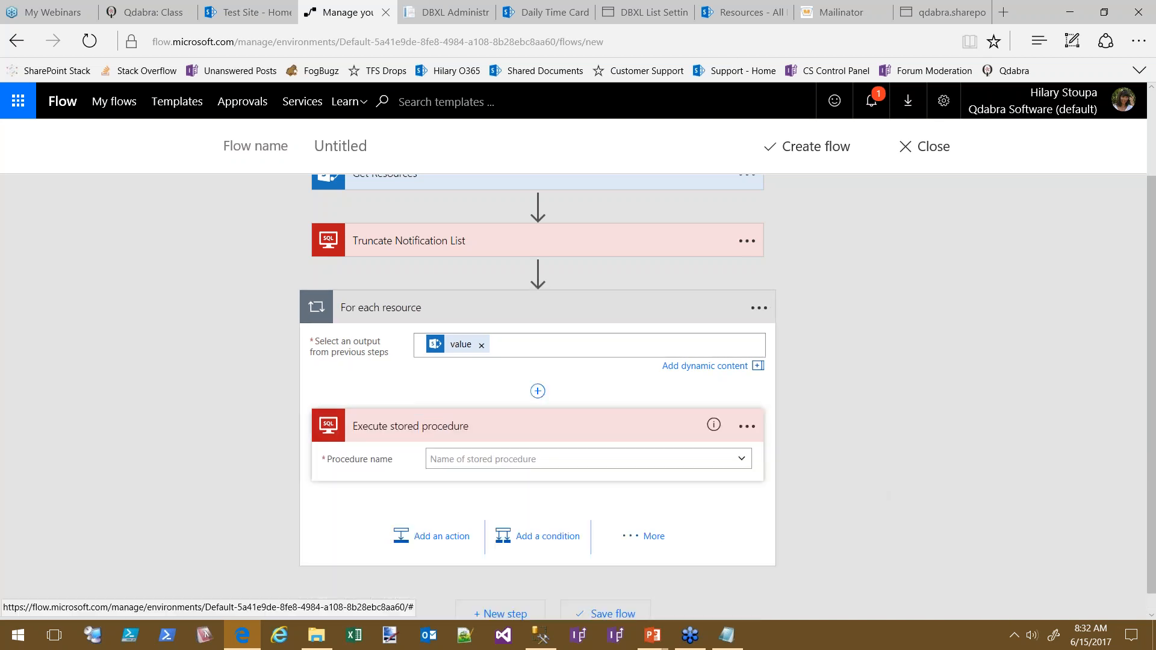
left_click(447, 428)
left_click(744, 444)
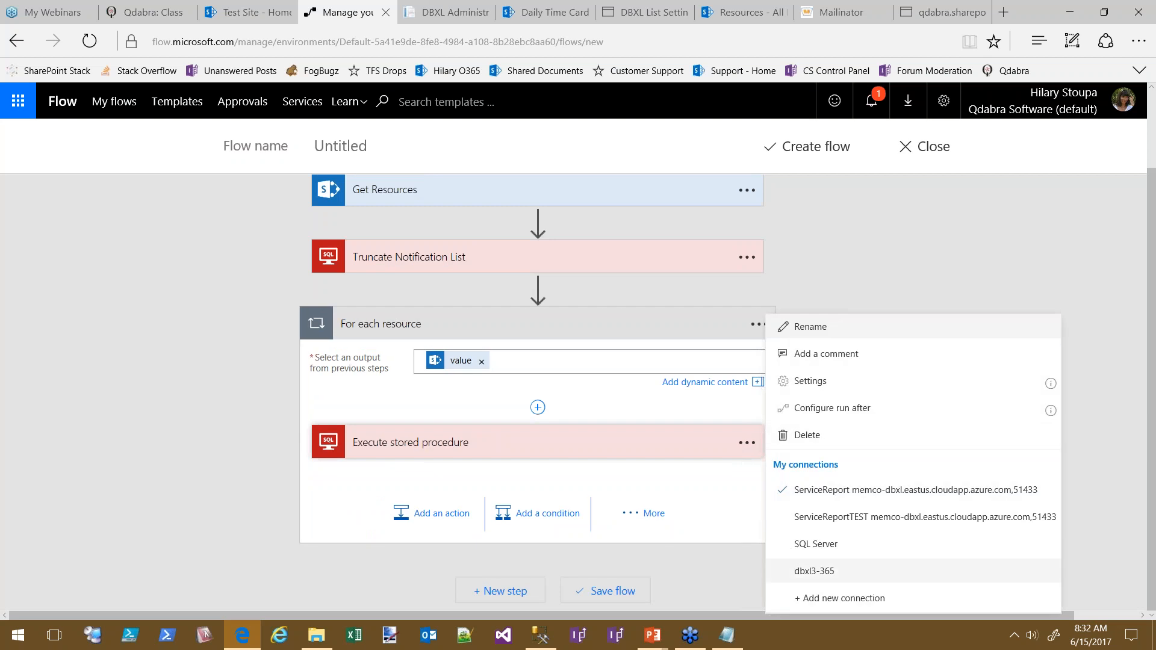
left_click(797, 573)
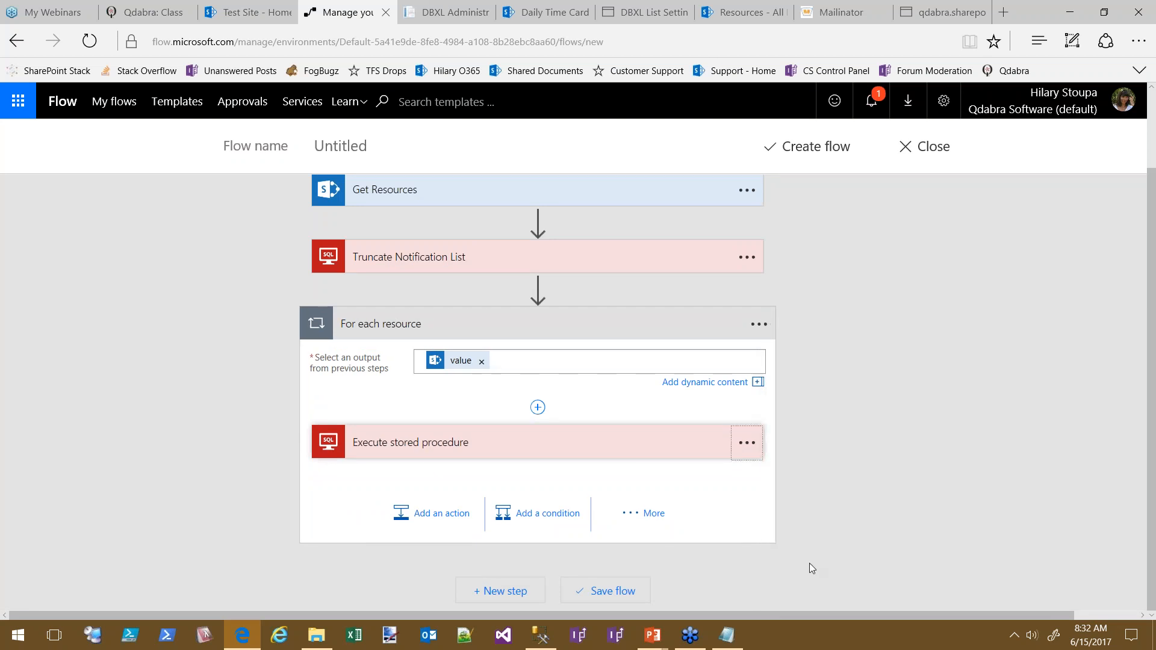
left_click(628, 449)
left_click(747, 443)
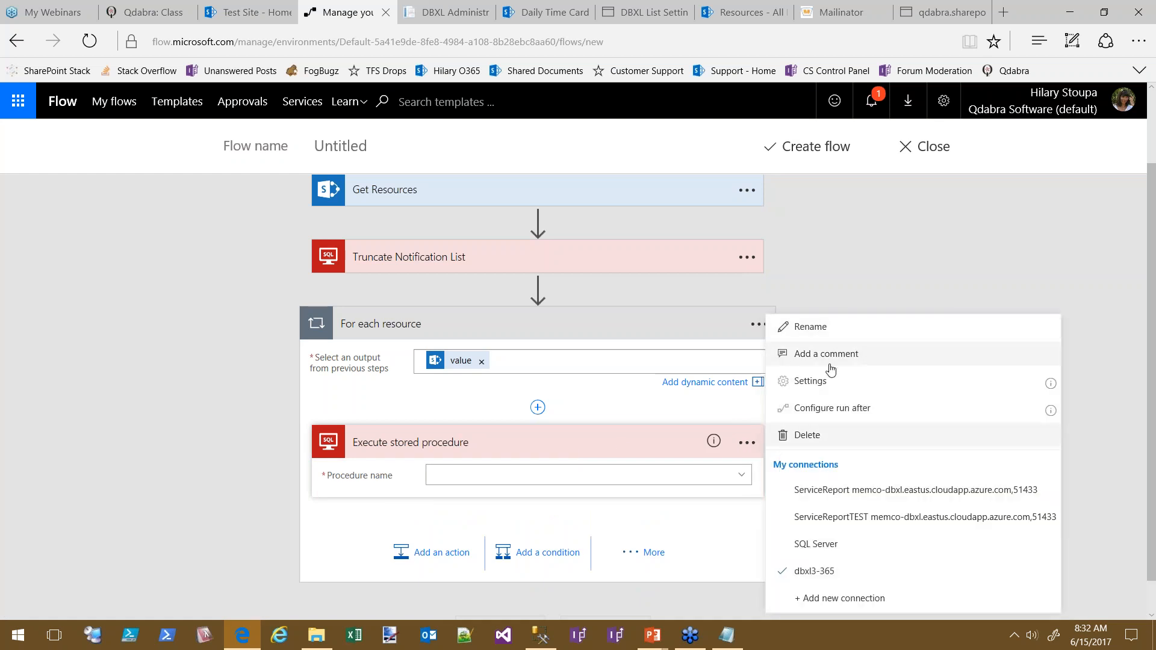
Rename the step 'Get Missing Dates', choose [dbo].[UpdateTimeSheetNotification], then bring SSMS forward
left_click(810, 330)
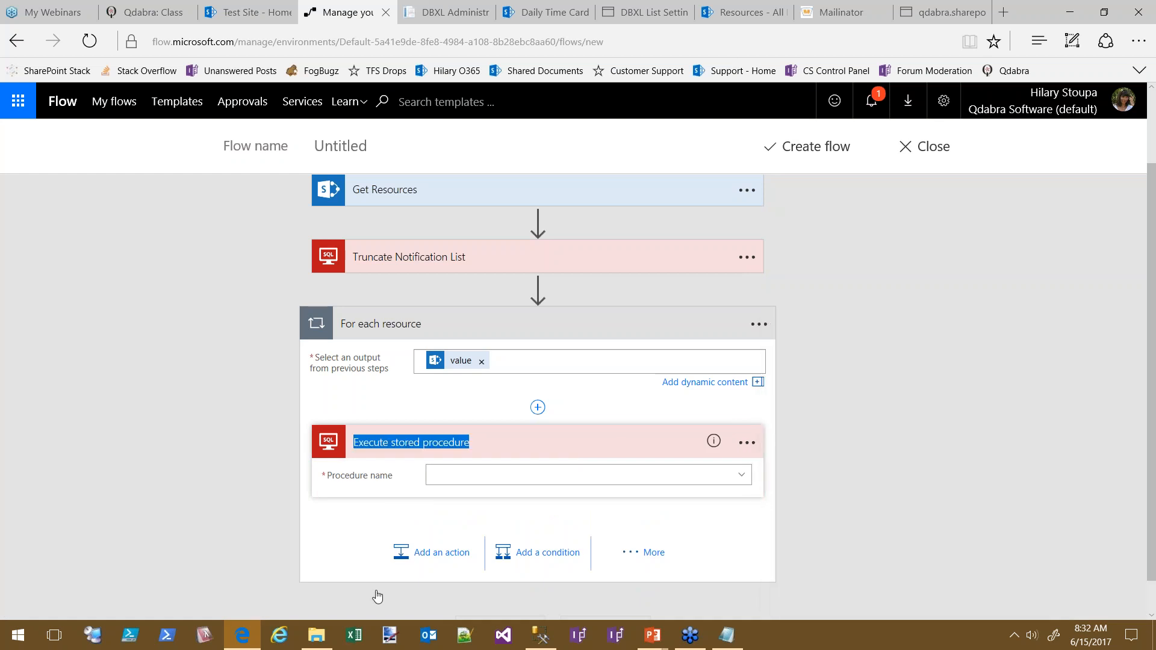
type("Get Missing Dates")
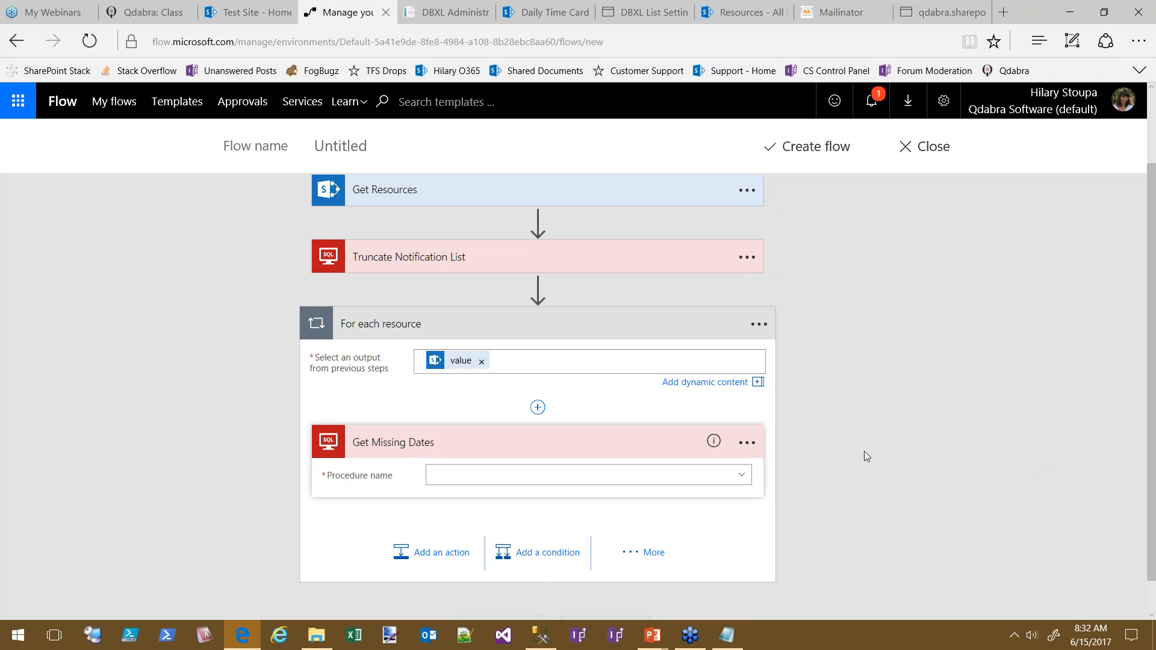
left_click(743, 476)
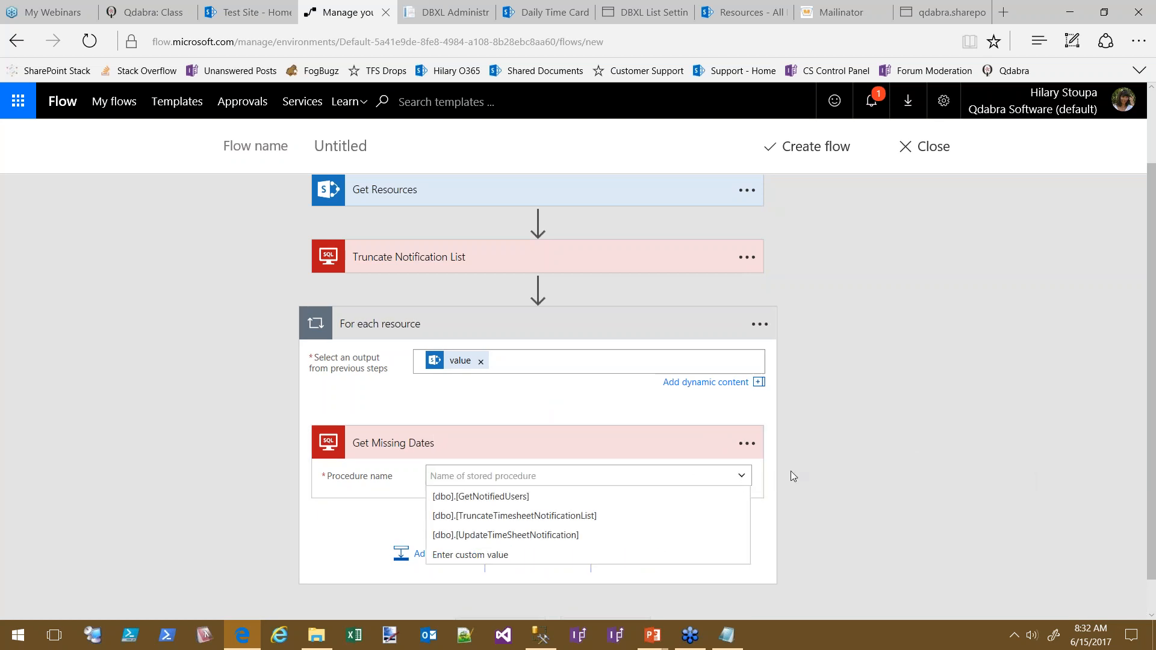
left_click(512, 535)
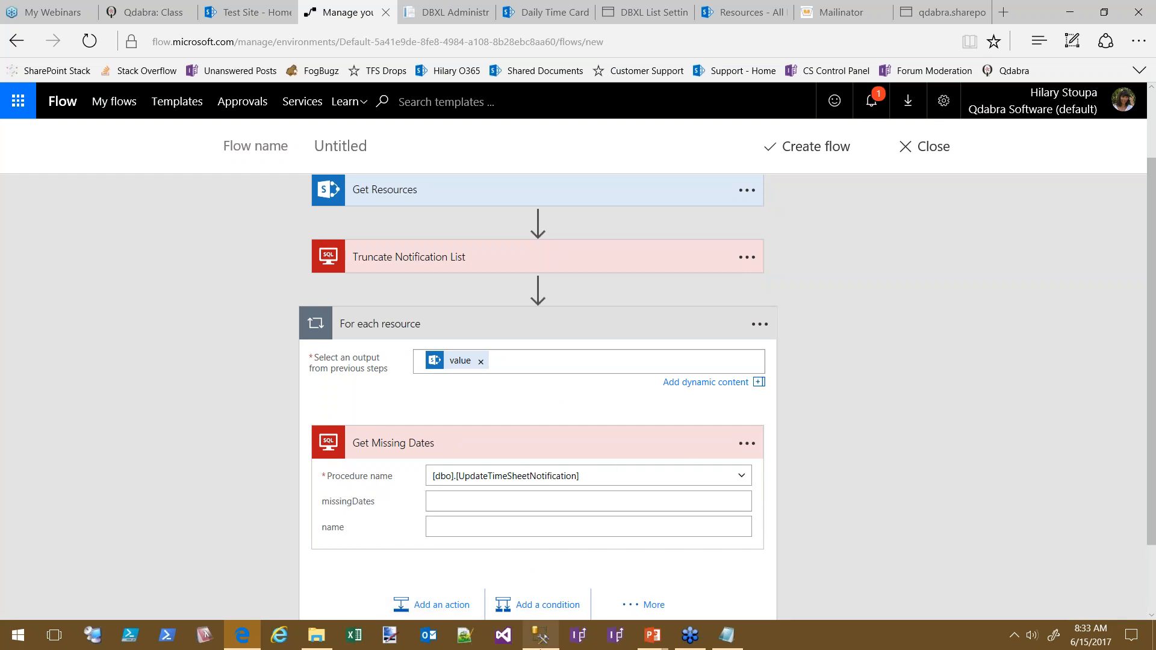
left_click(541, 635)
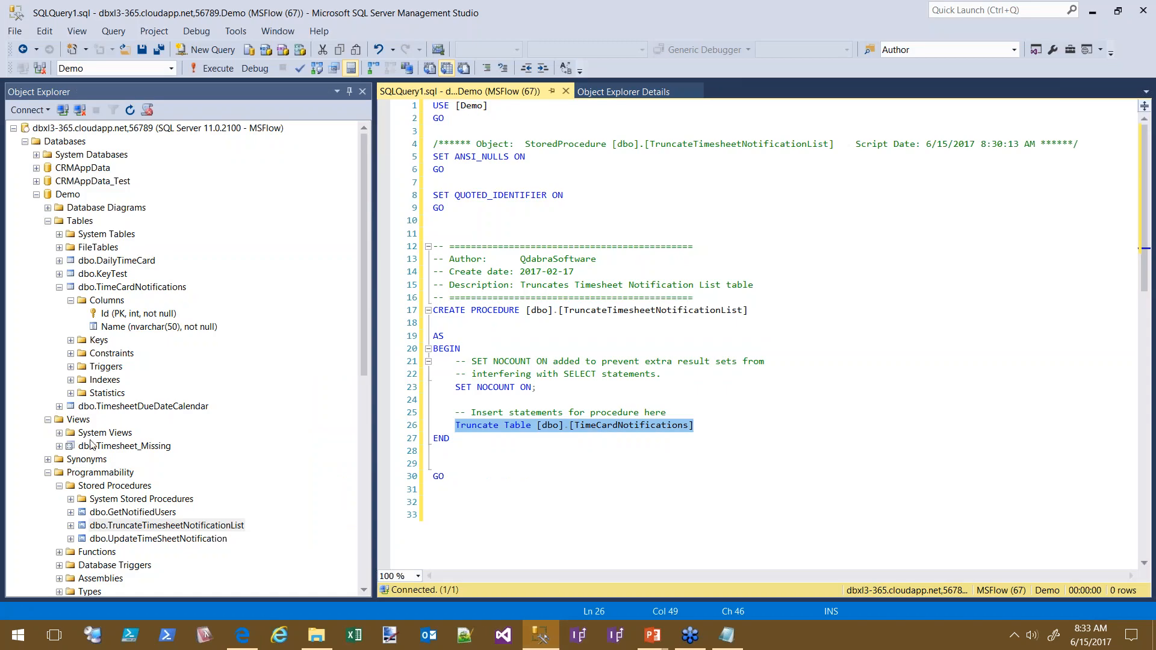
Script dbo.UpdateTimeSheetNotification as CREATE into a new query editor window
left_click(197, 539)
right_click(198, 540)
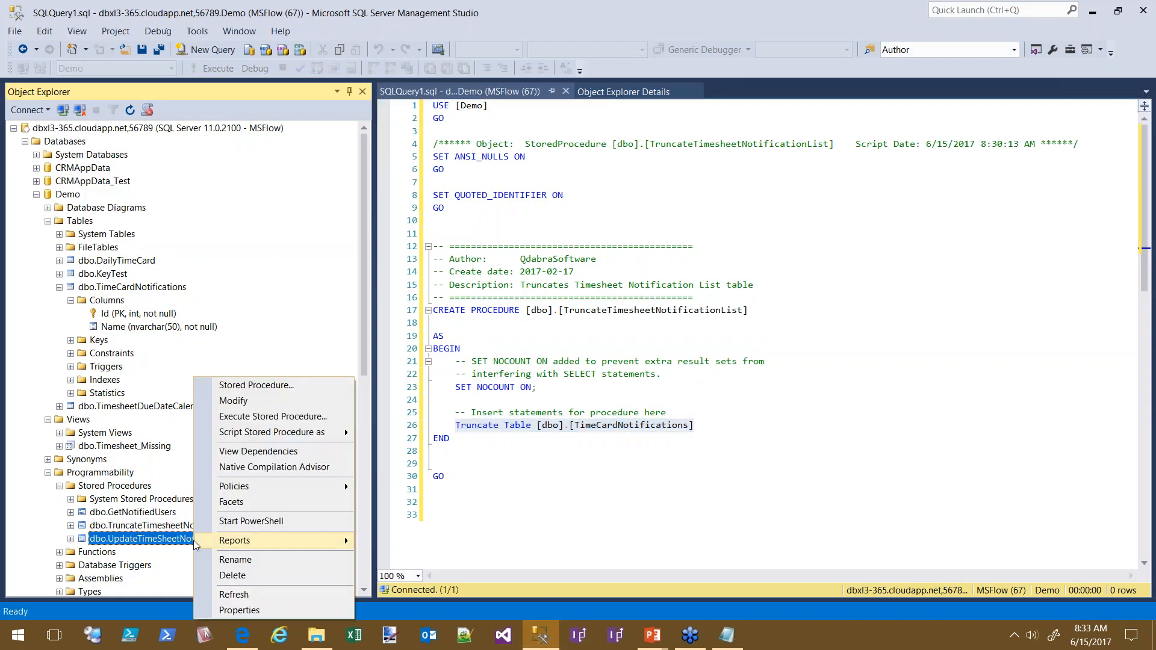
mouse_move(326, 436)
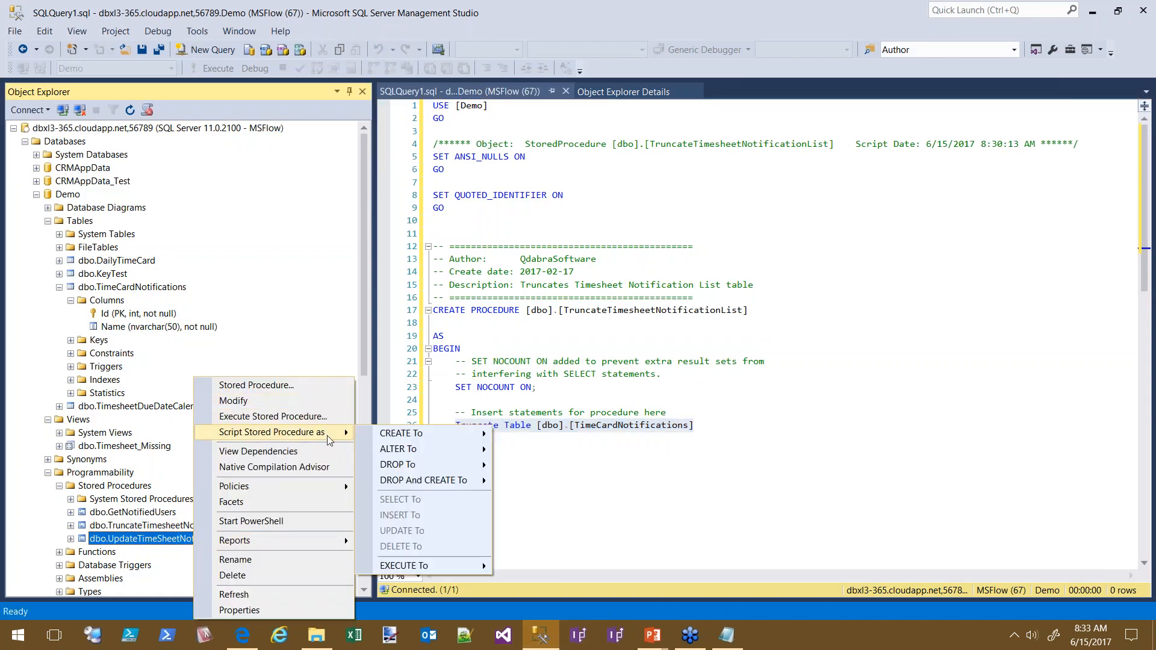
mouse_move(420, 438)
left_click(575, 440)
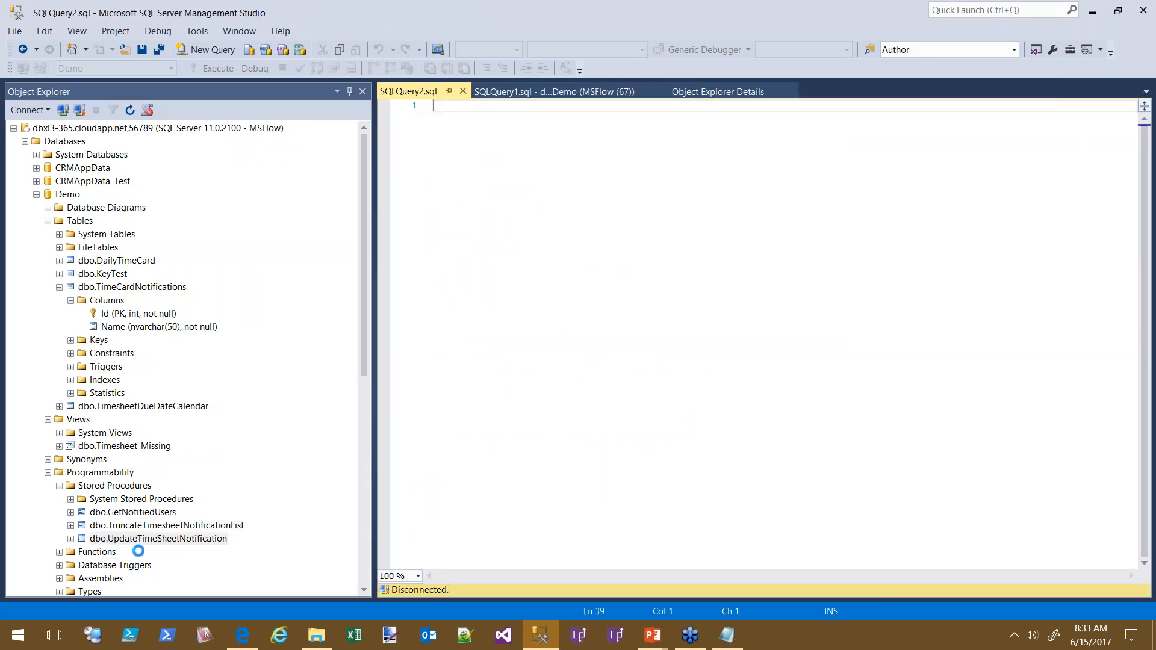
right_click(155, 542)
mouse_move(223, 435)
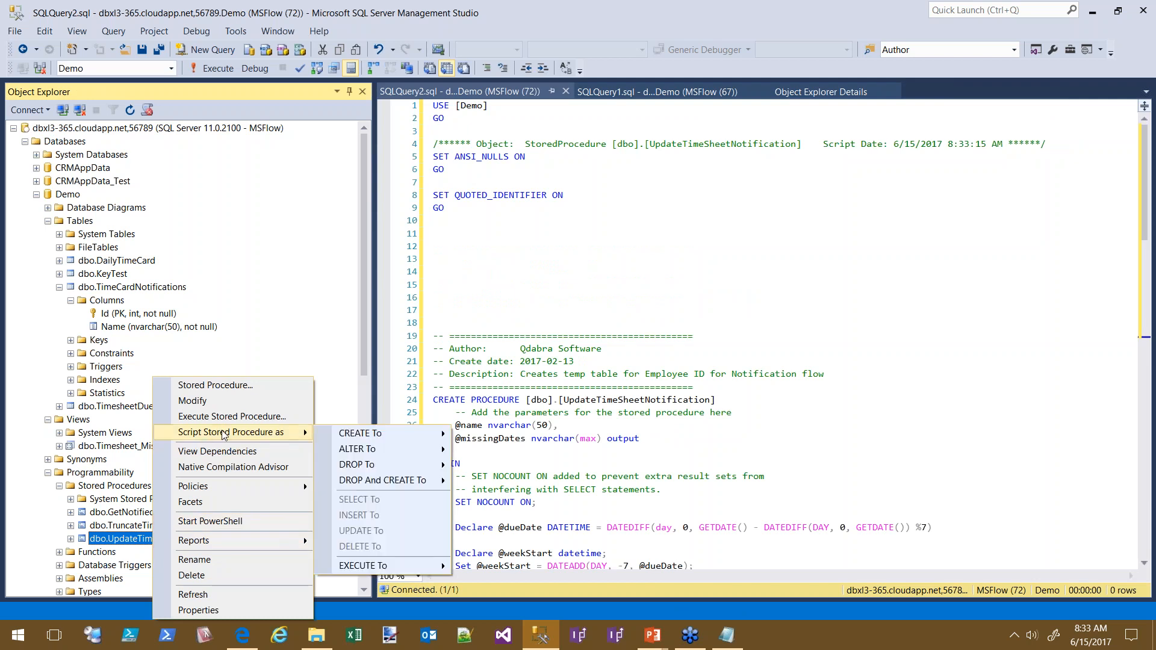
mouse_move(362, 451)
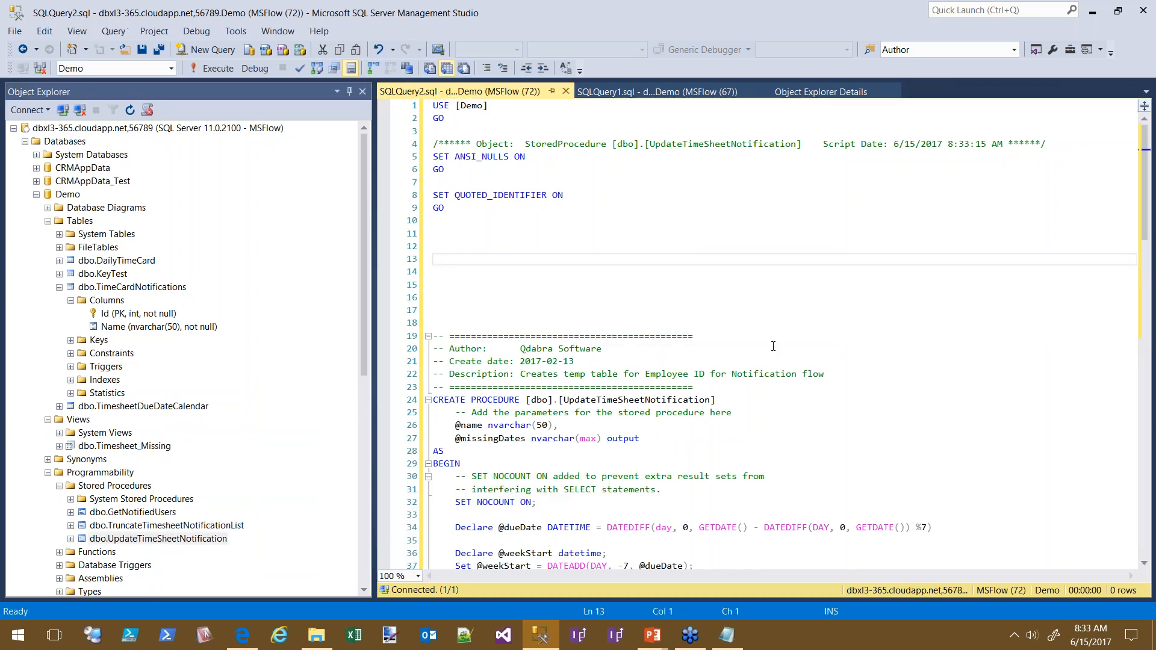
scroll(503, 253, "down", 4)
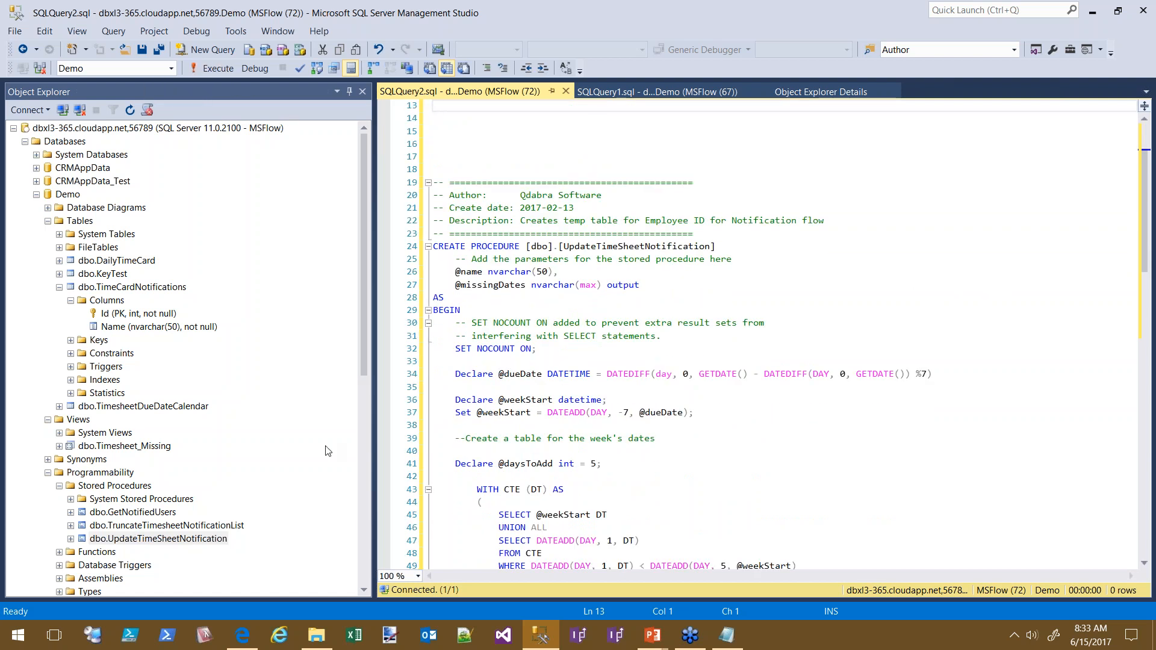
double_click(448, 246)
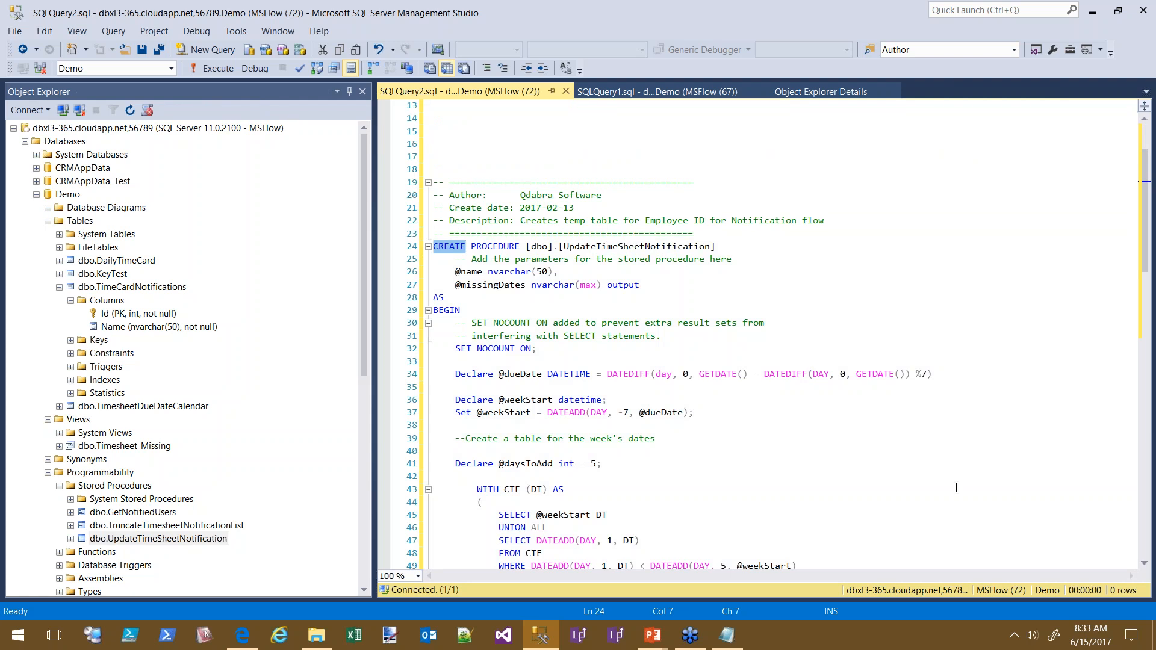
scroll(885, 447, "down", 1)
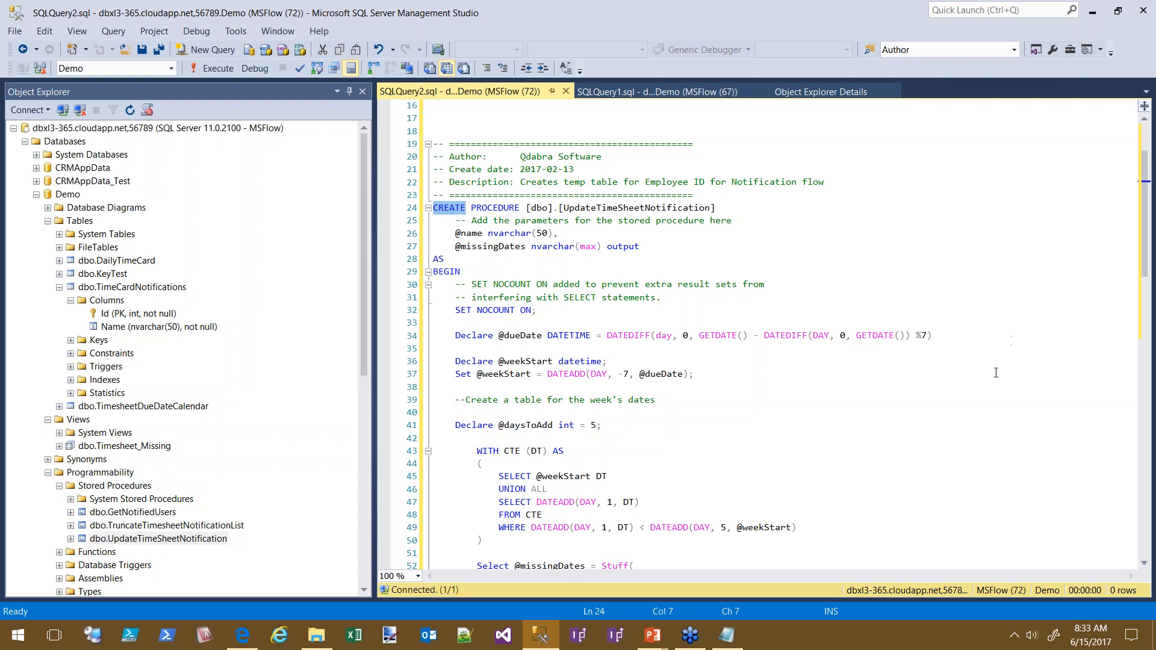
double_click(636, 247)
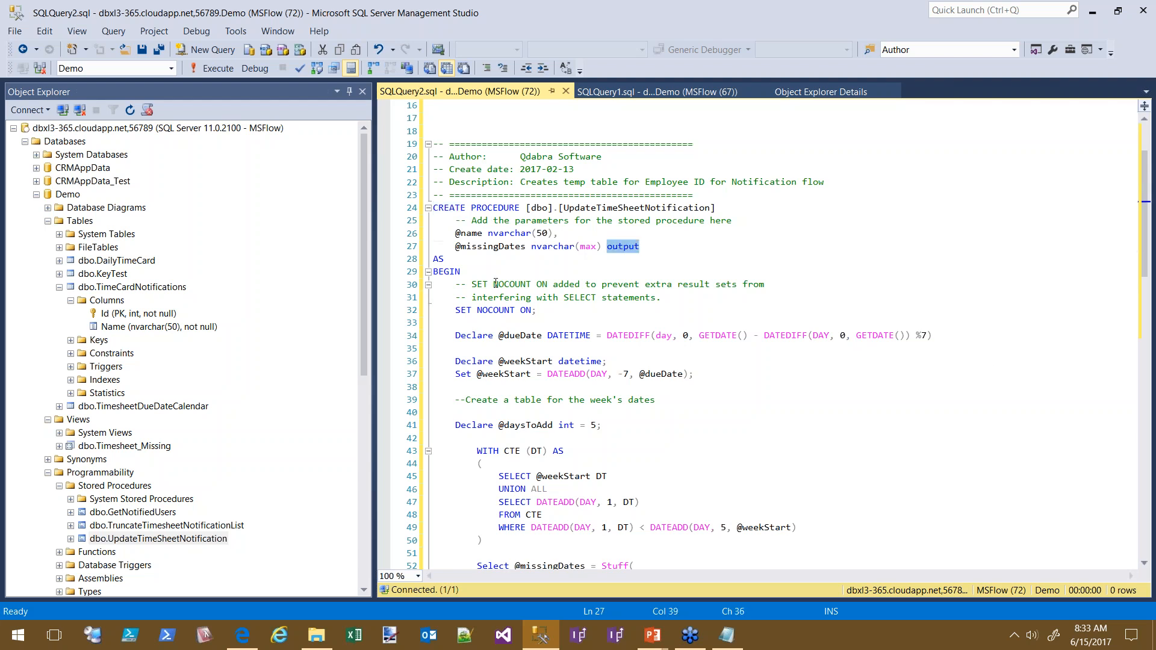
left_click_drag(456, 247, 667, 243)
left_click_drag(456, 233, 607, 230)
scroll(942, 473, "down", 3)
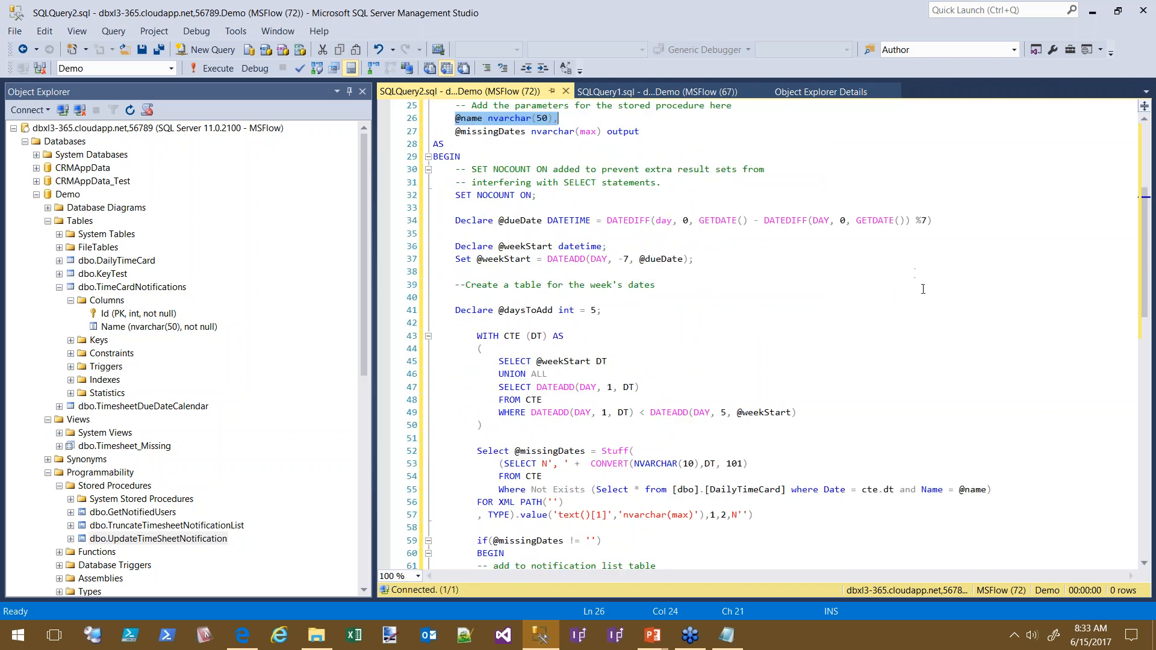
scroll(923, 289, "up", 1)
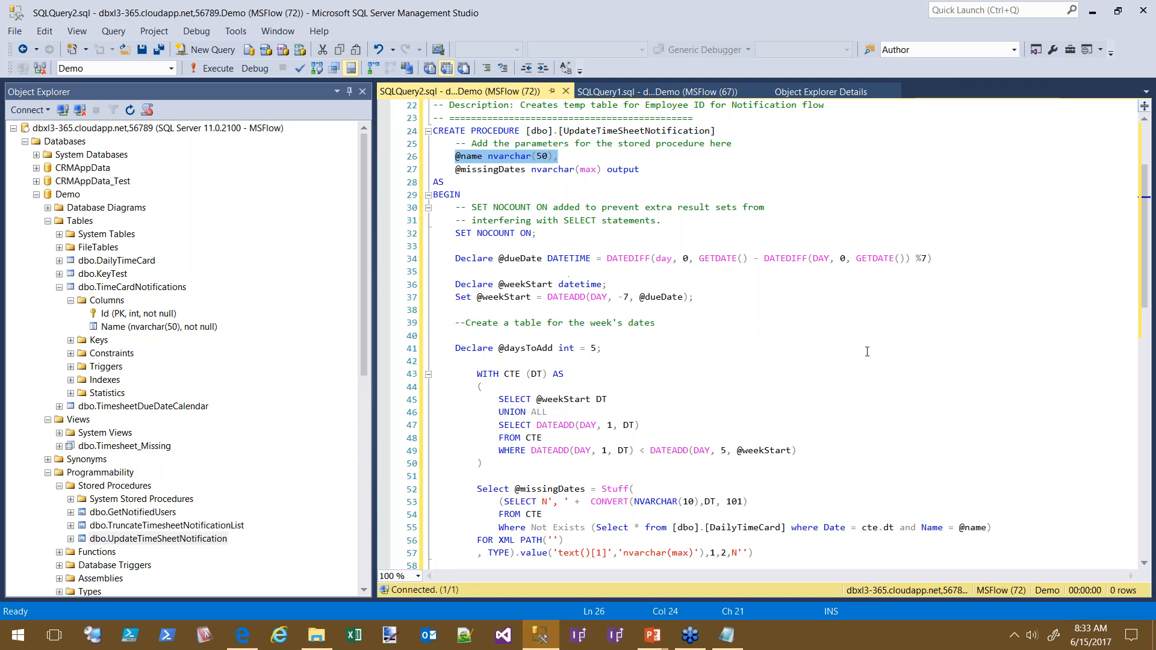
scroll(659, 298, "down", 1)
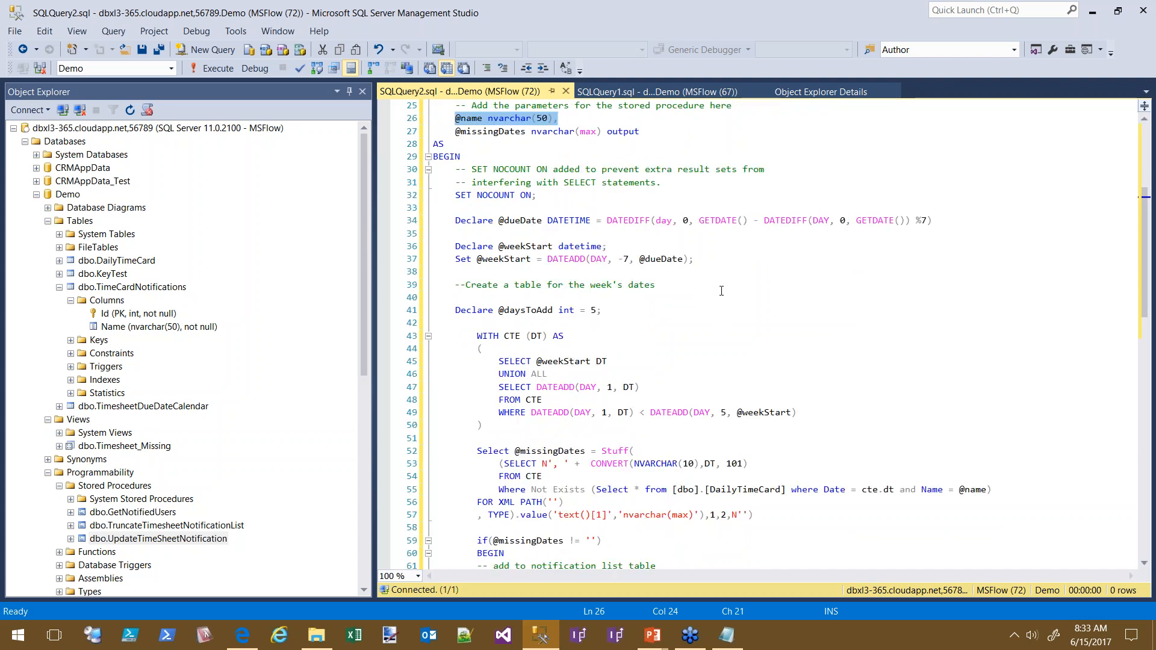
scroll(722, 291, "down", 1)
scroll(721, 291, "down", 1)
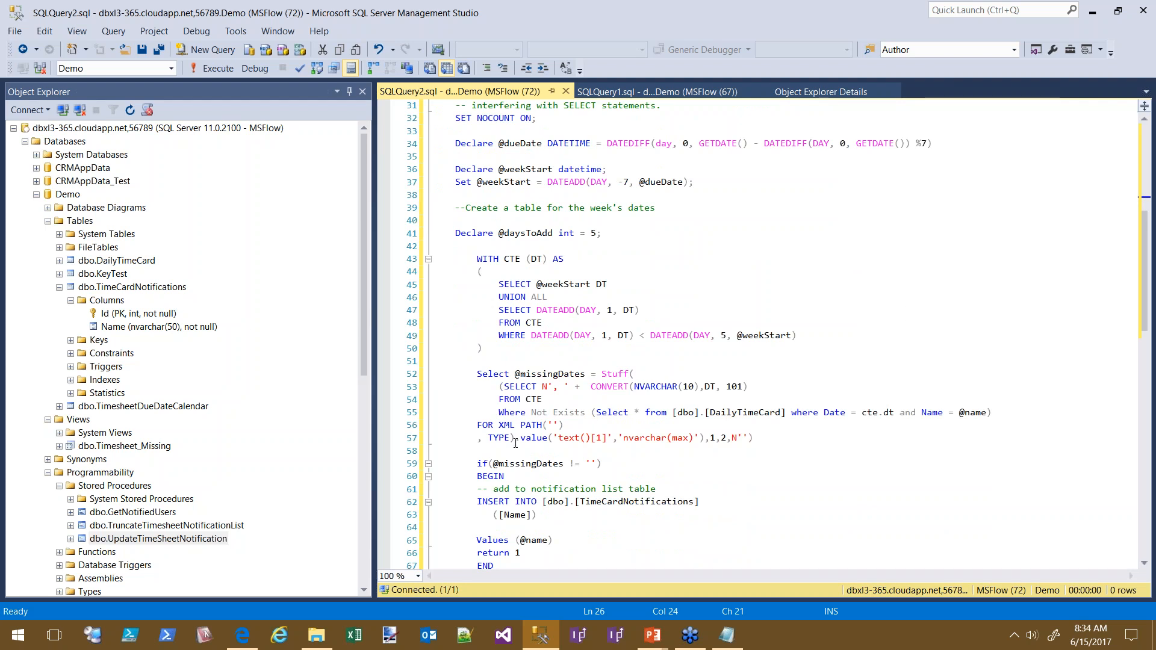
double_click(604, 373)
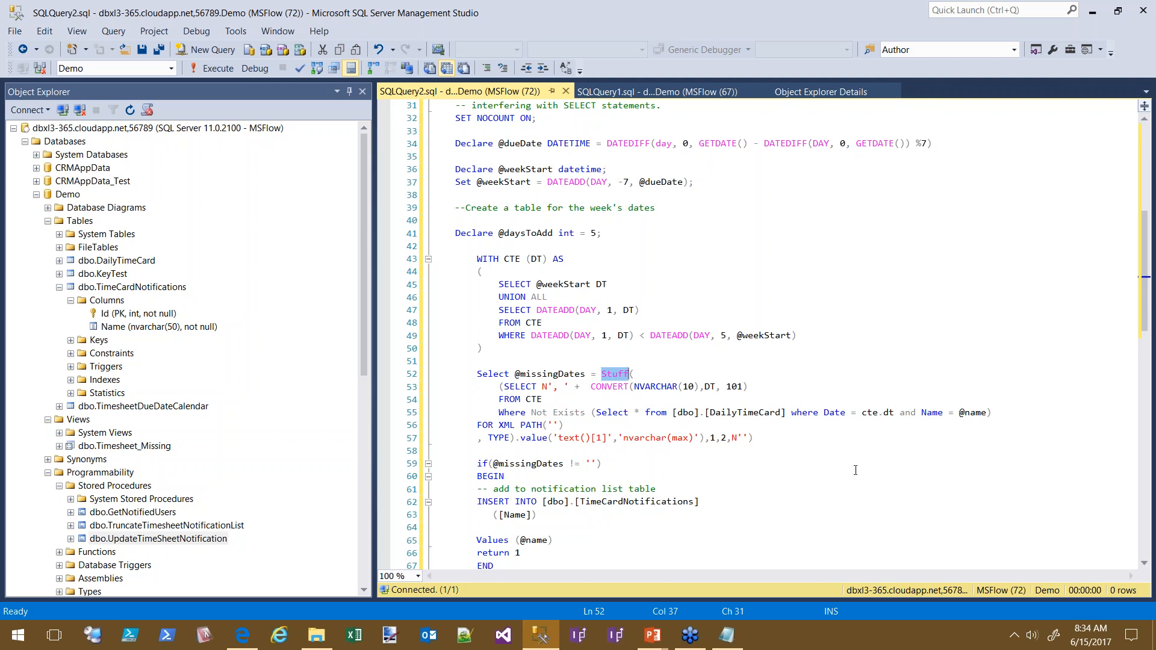
scroll(855, 470, "down", 2)
left_click(498, 388)
left_click(722, 448)
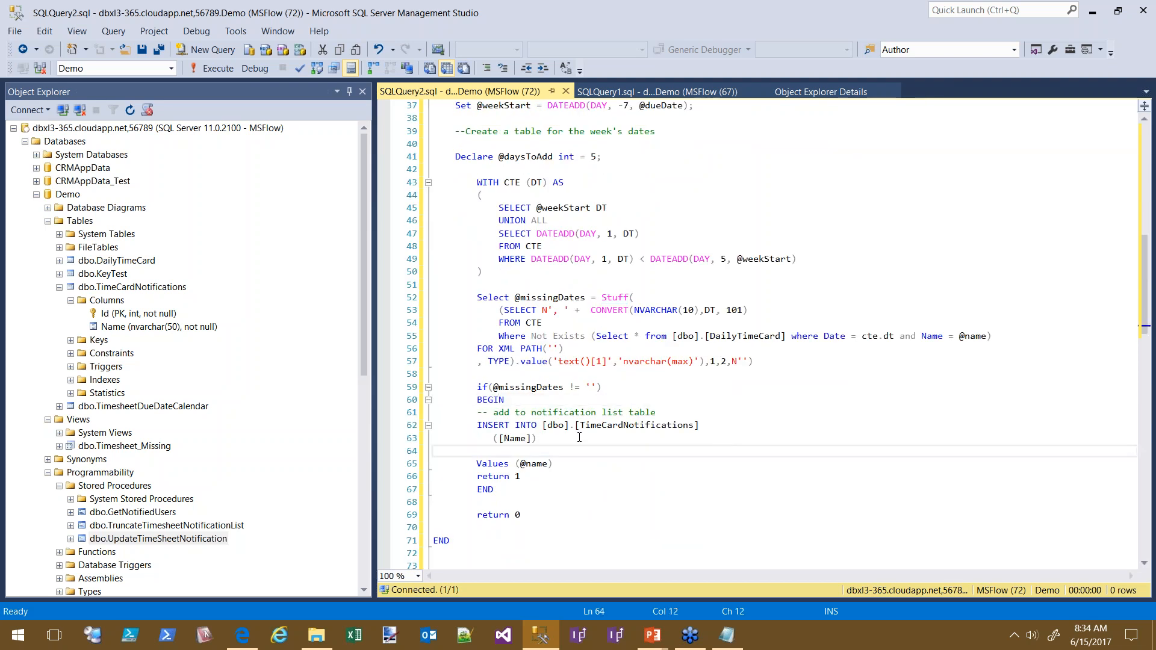
left_click_drag(722, 443, 477, 426)
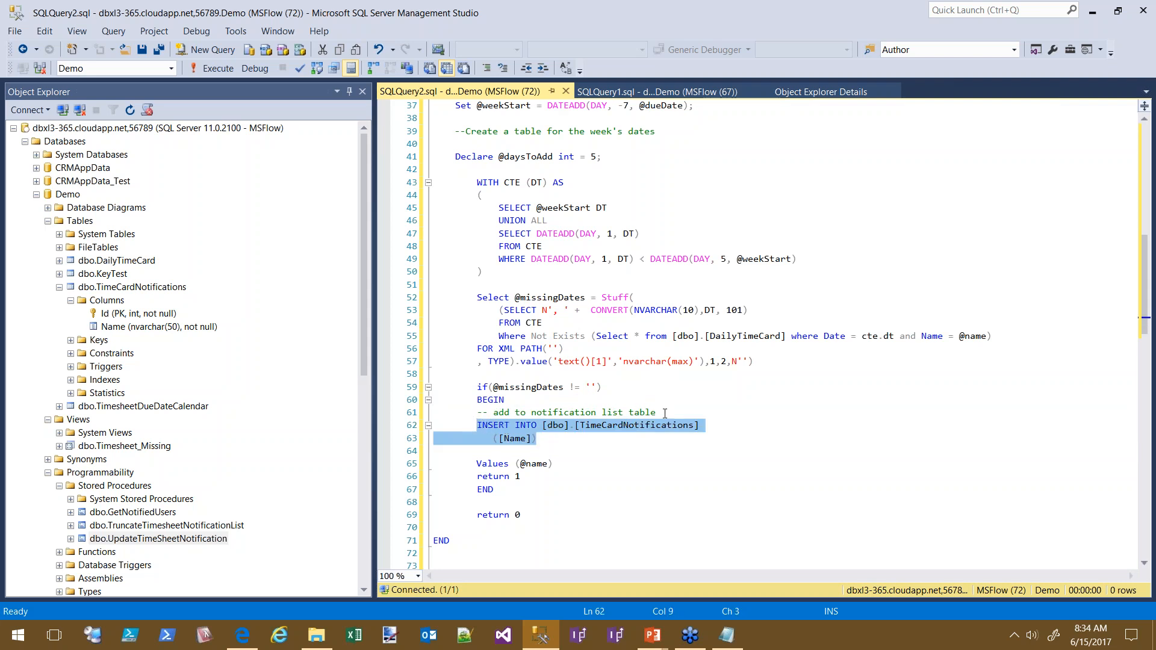
left_click(531, 464)
left_click(521, 440)
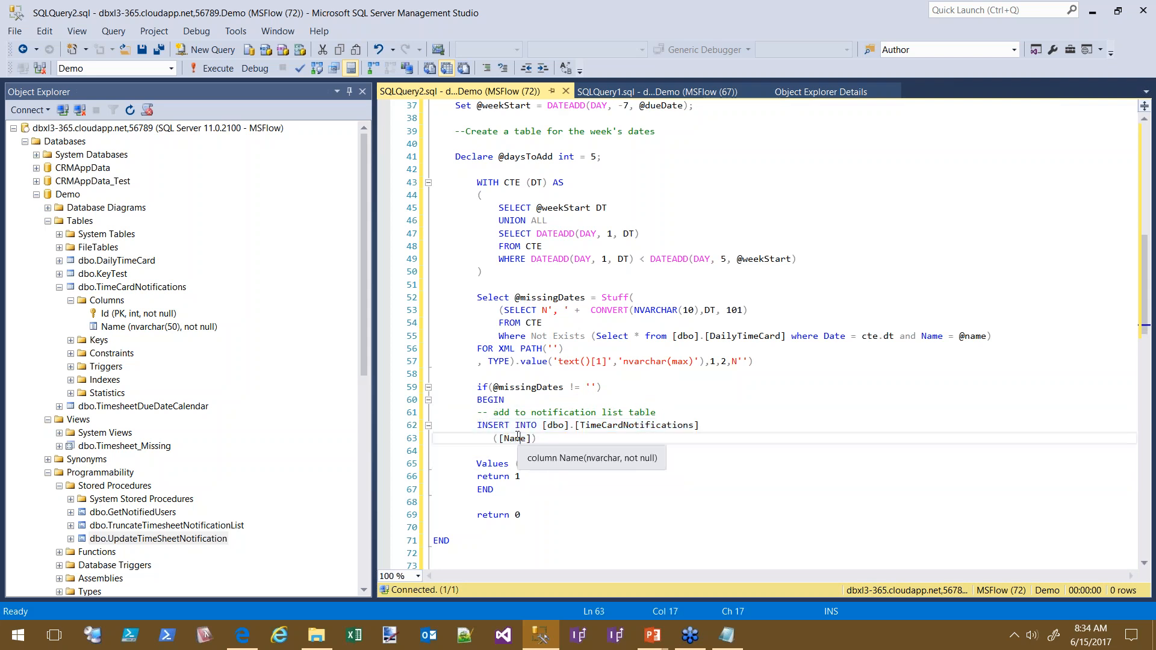
left_click(535, 465)
left_click(640, 426)
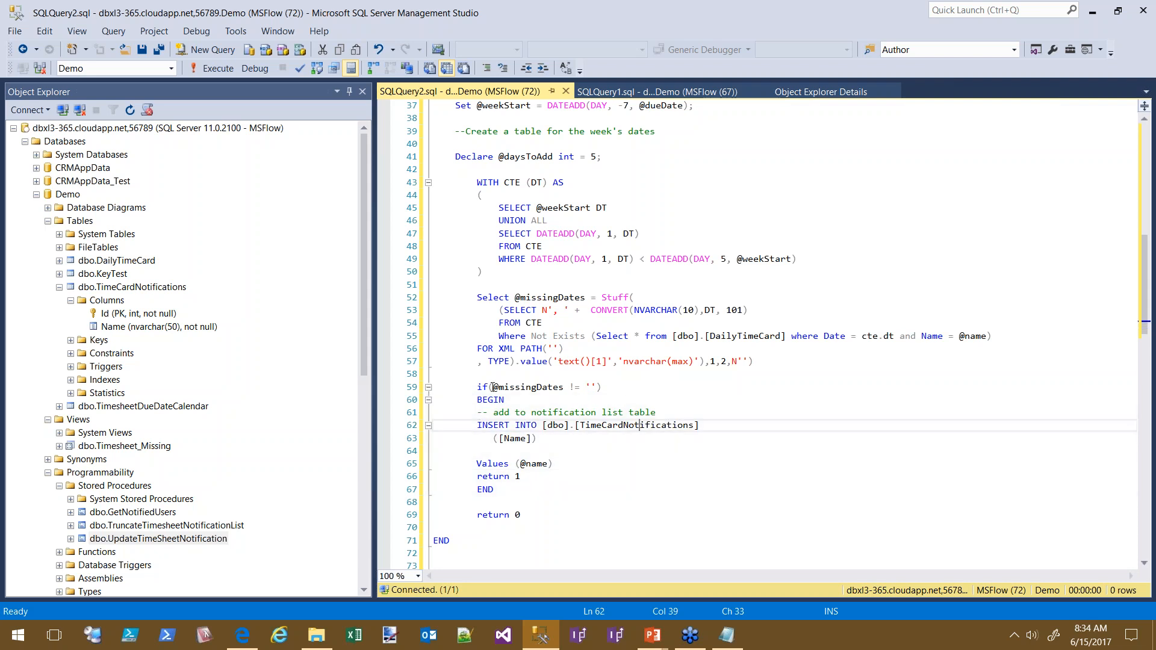
double_click(529, 392)
left_click_drag(553, 464, 434, 424)
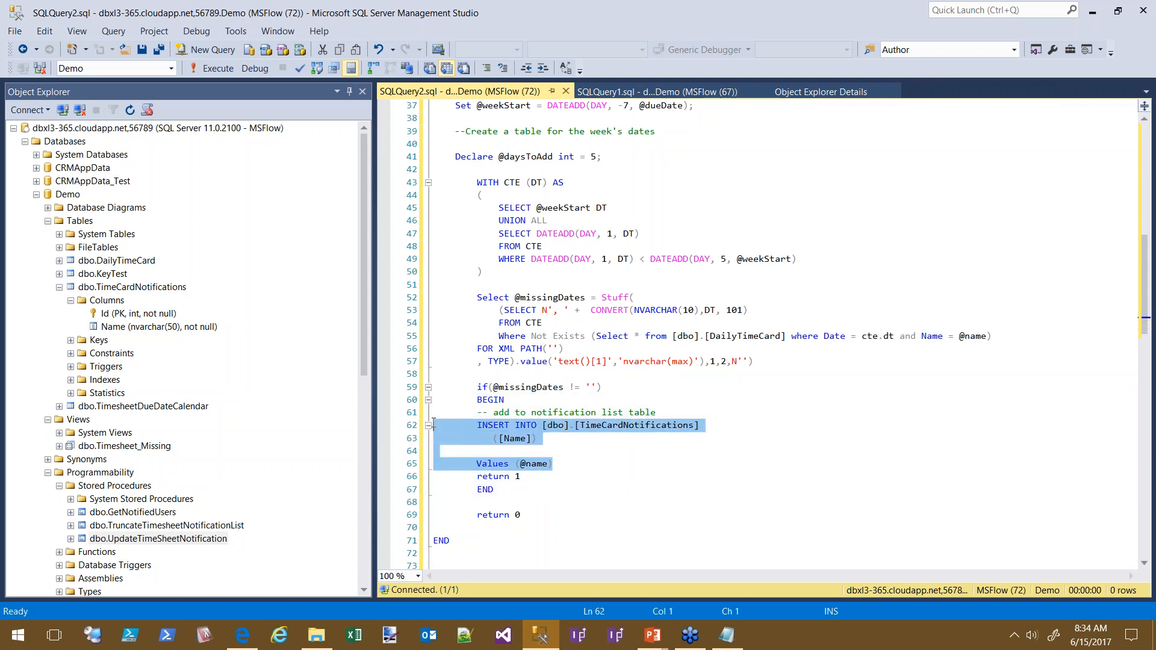
left_click(476, 499)
left_click(527, 480)
left_click_drag(527, 480, 434, 479)
left_click(619, 471)
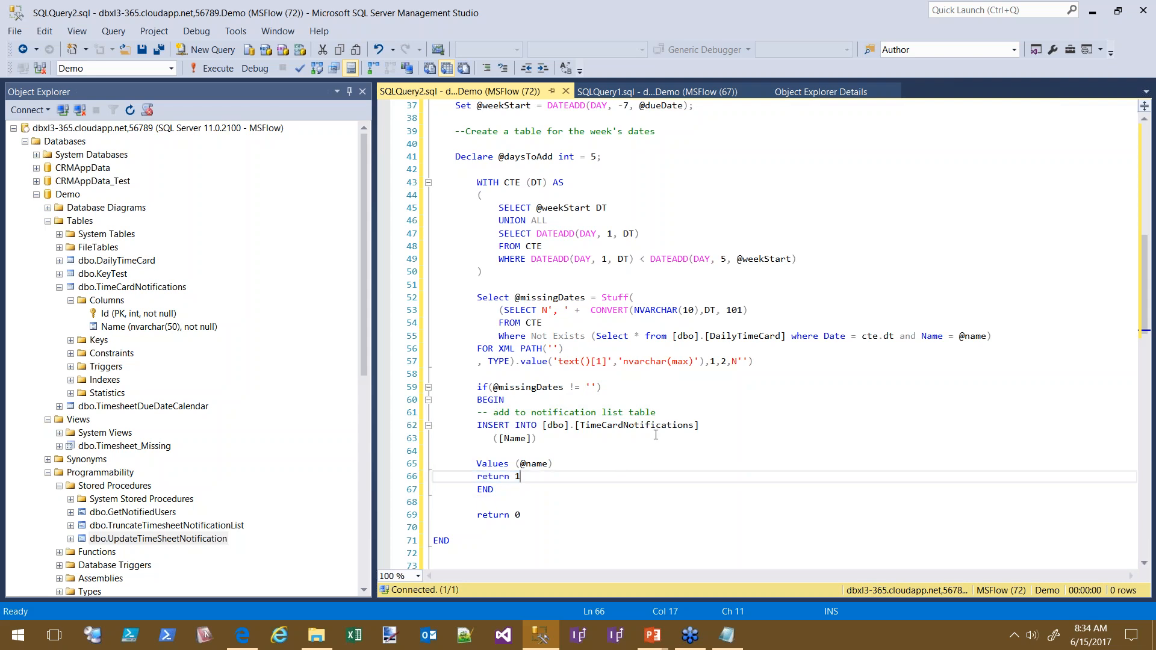
scroll(793, 425, "up", 2)
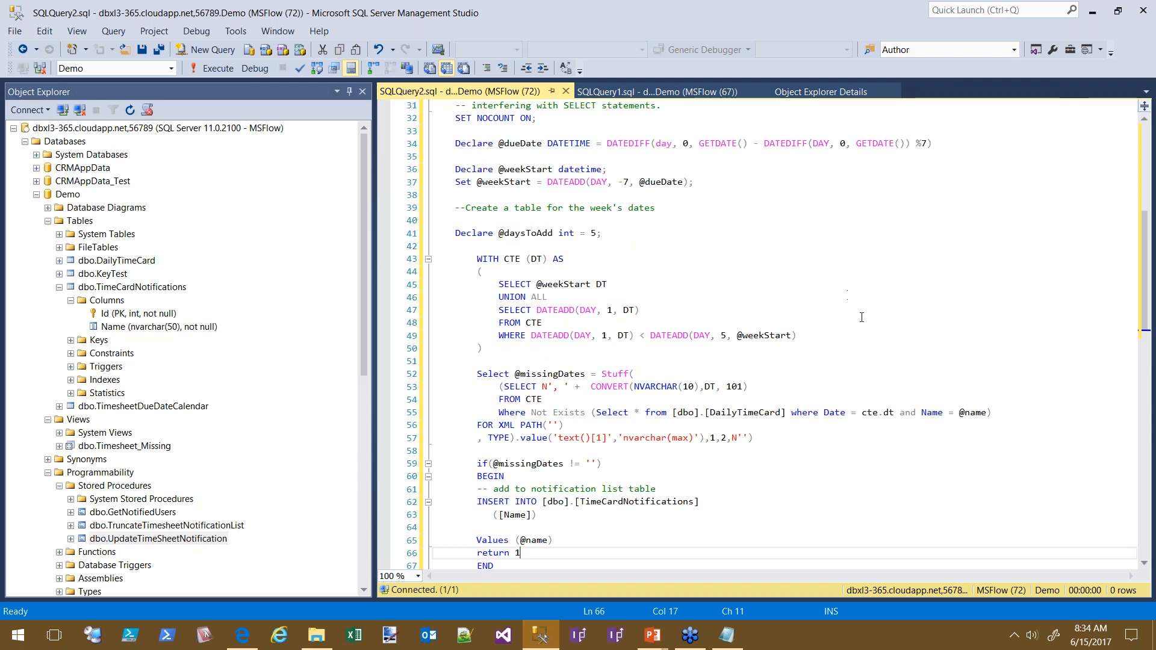
scroll(850, 295, "up", 7)
left_click(510, 323)
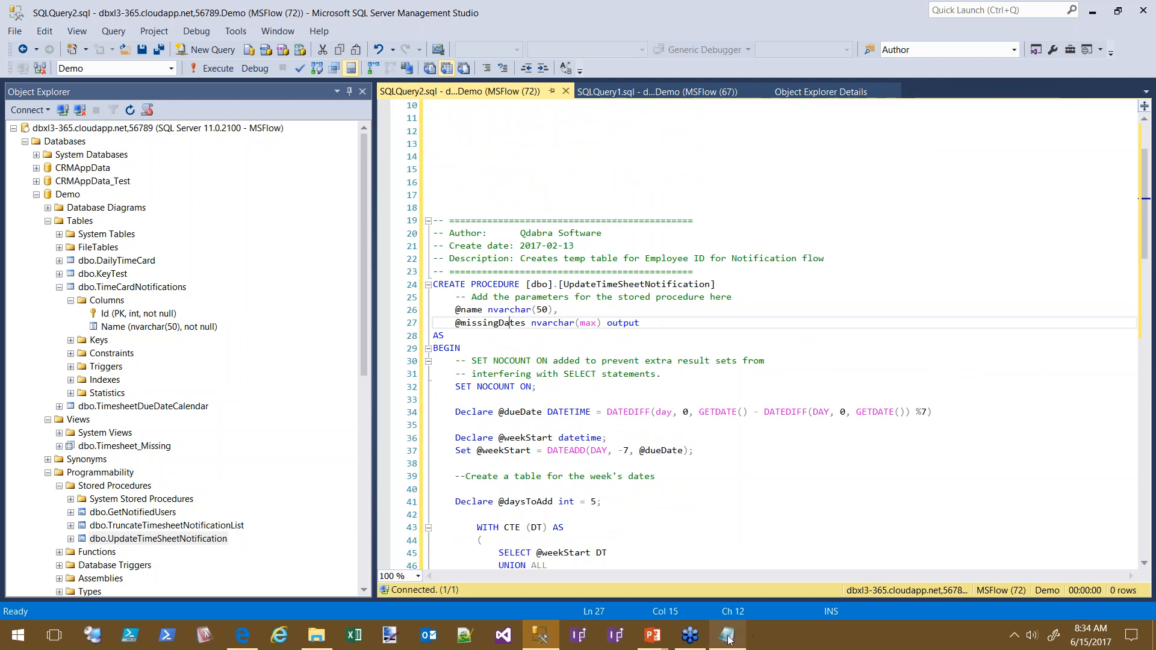
scroll(892, 319, "down", 2)
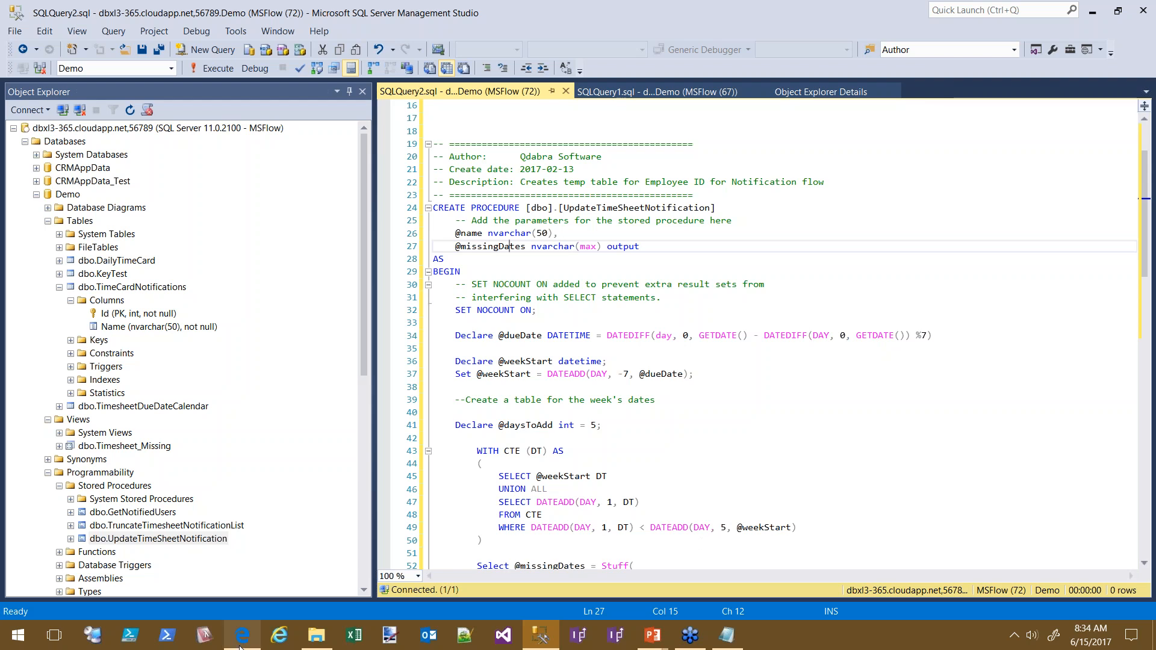
scroll(921, 376, "down", 1)
scroll(958, 378, "down", 6)
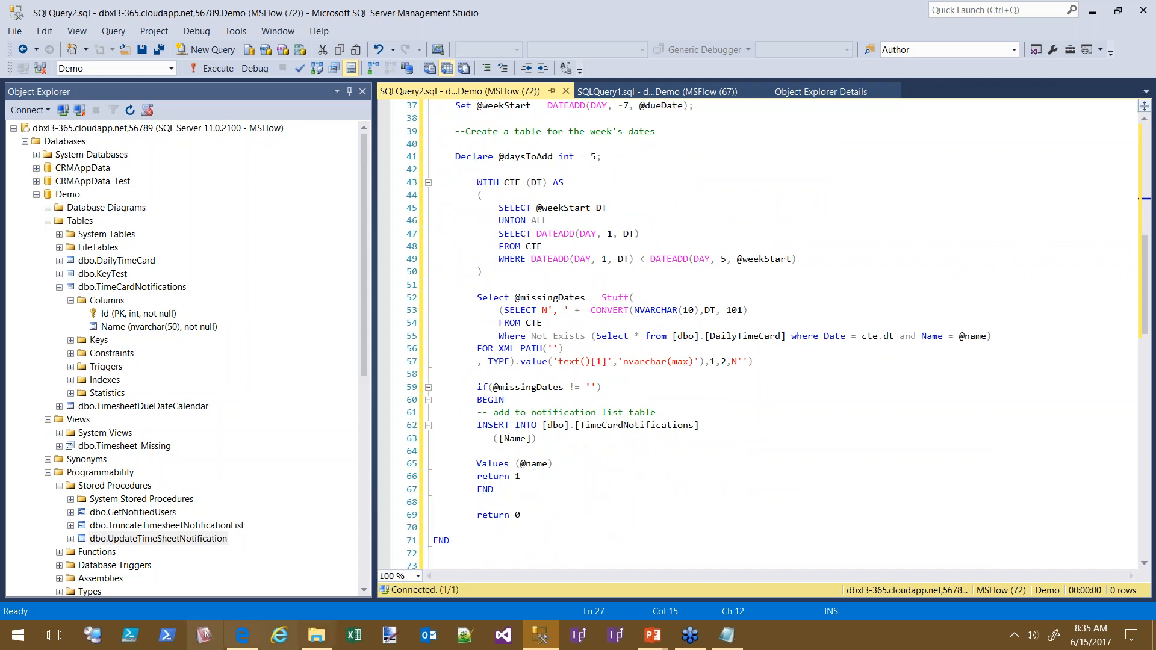
left_click(242, 636)
Fill Get Missing Dates' name parameter with the resource's Title, then collapse the step
scroll(957, 367, "down", 2)
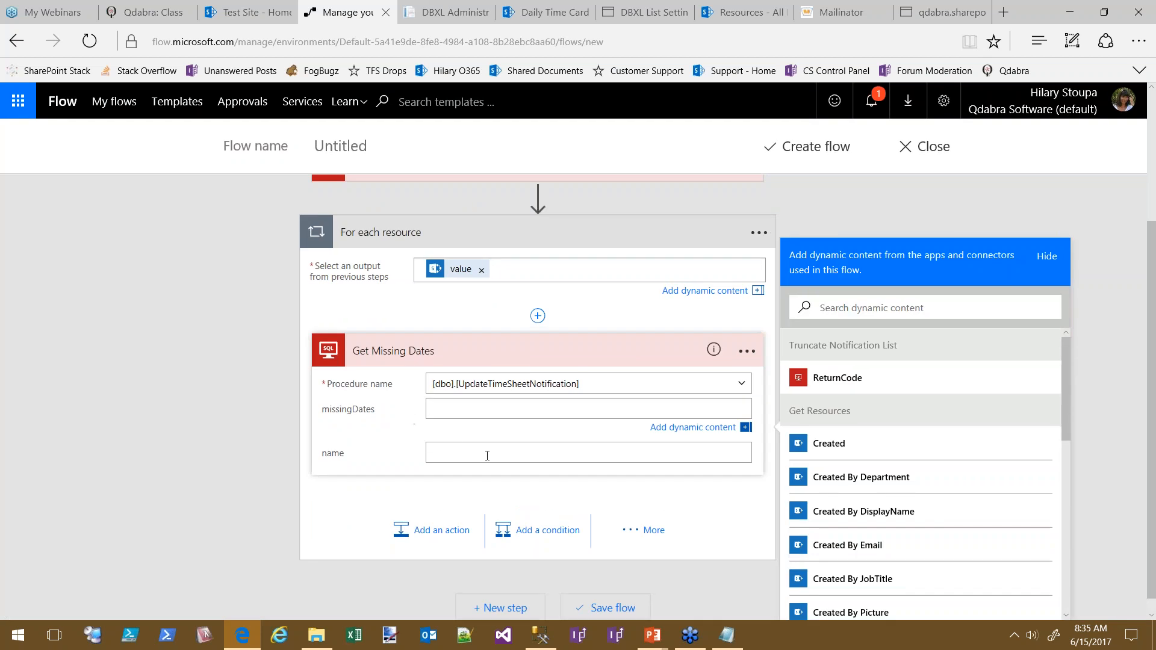
left_click(454, 452)
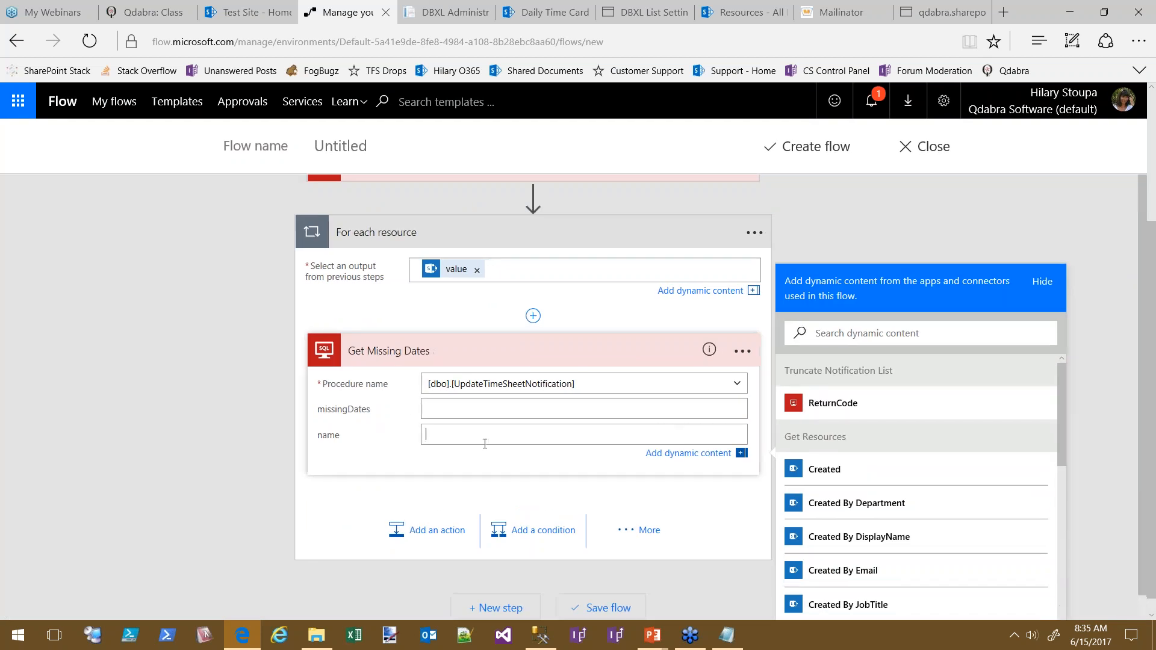
left_click_drag(1061, 429, 1085, 609)
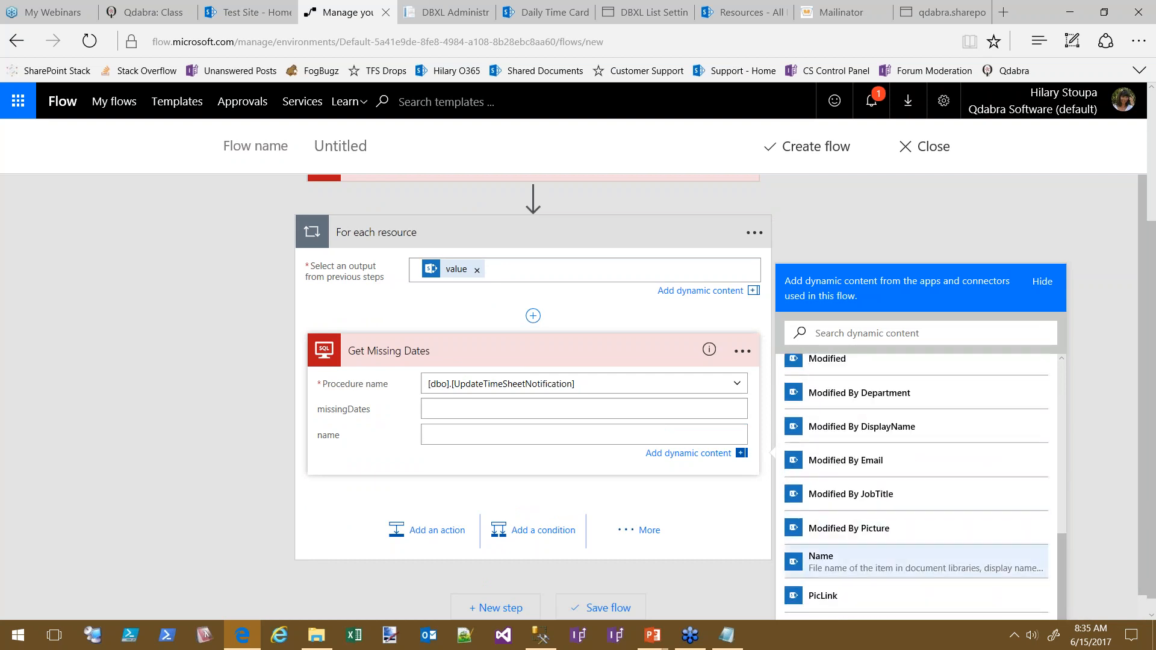
scroll(855, 500, "down", 1)
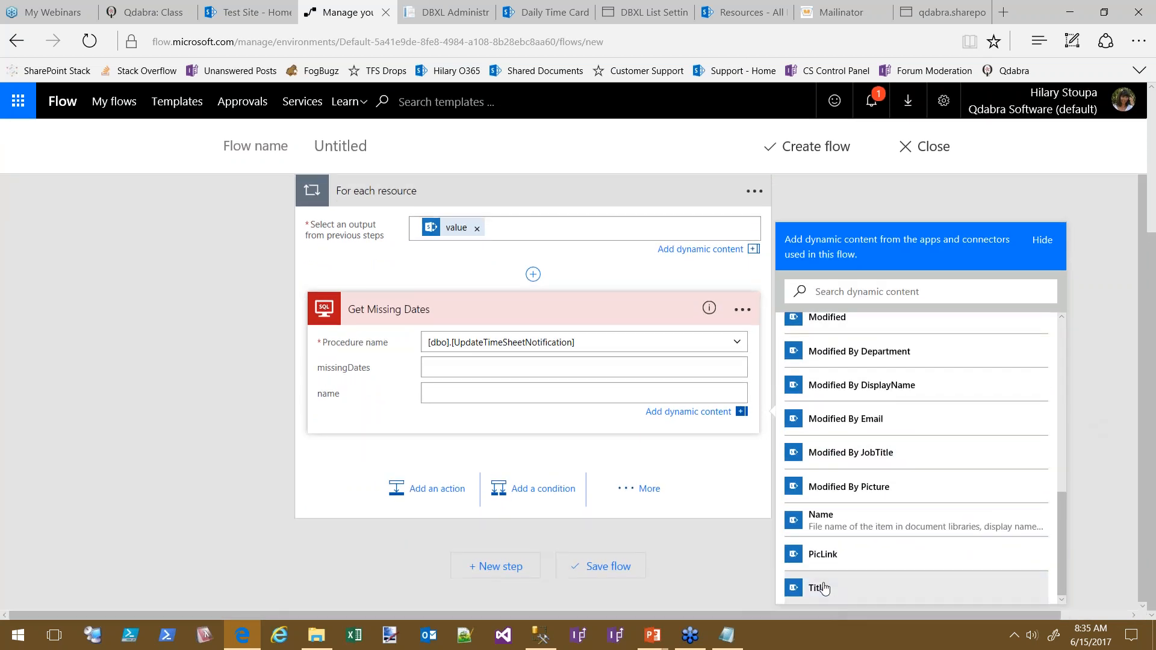
left_click(868, 595)
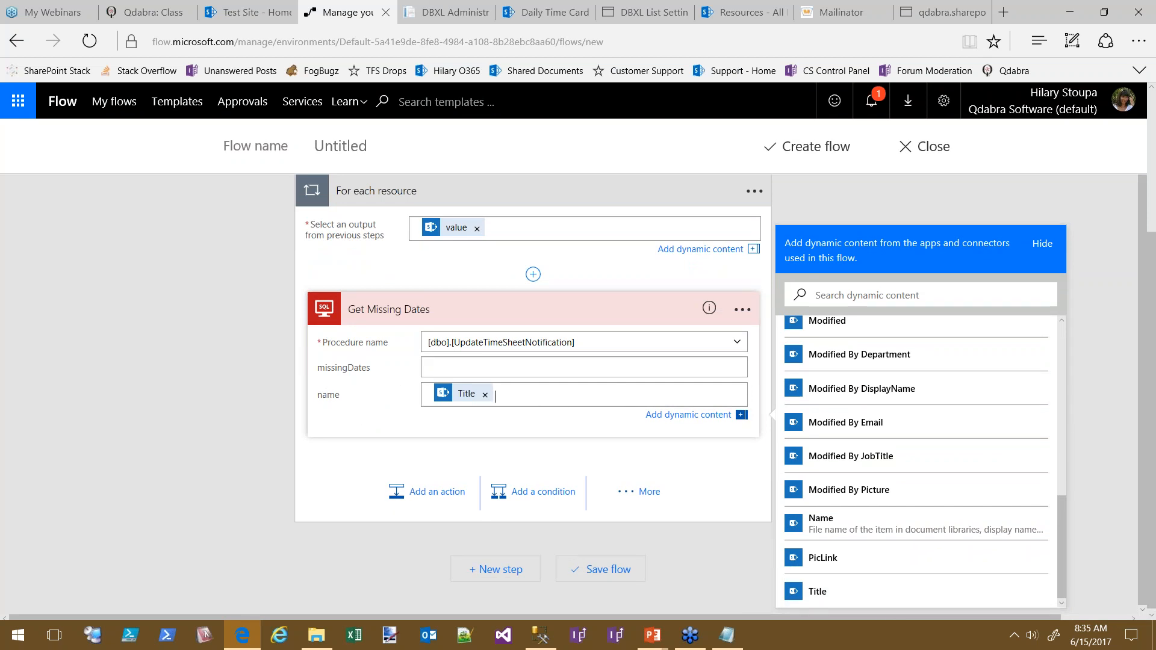
left_click(480, 307)
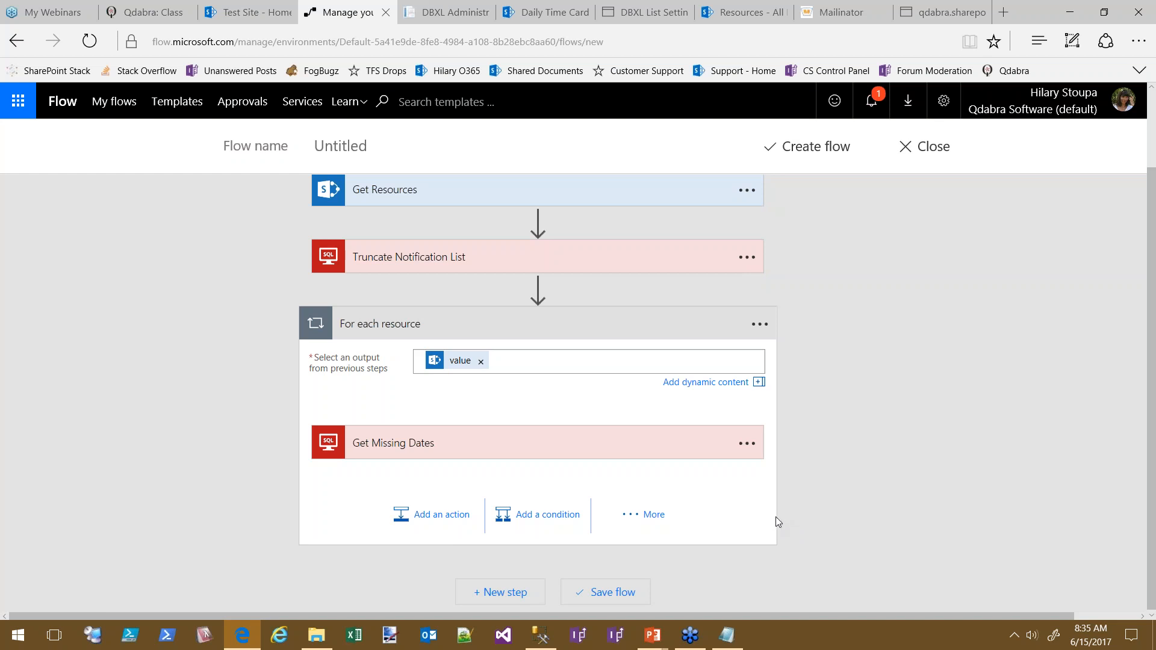
Add a Mail - Send email action after Get Missing Dates, found by searching 'mail'
left_click(450, 515)
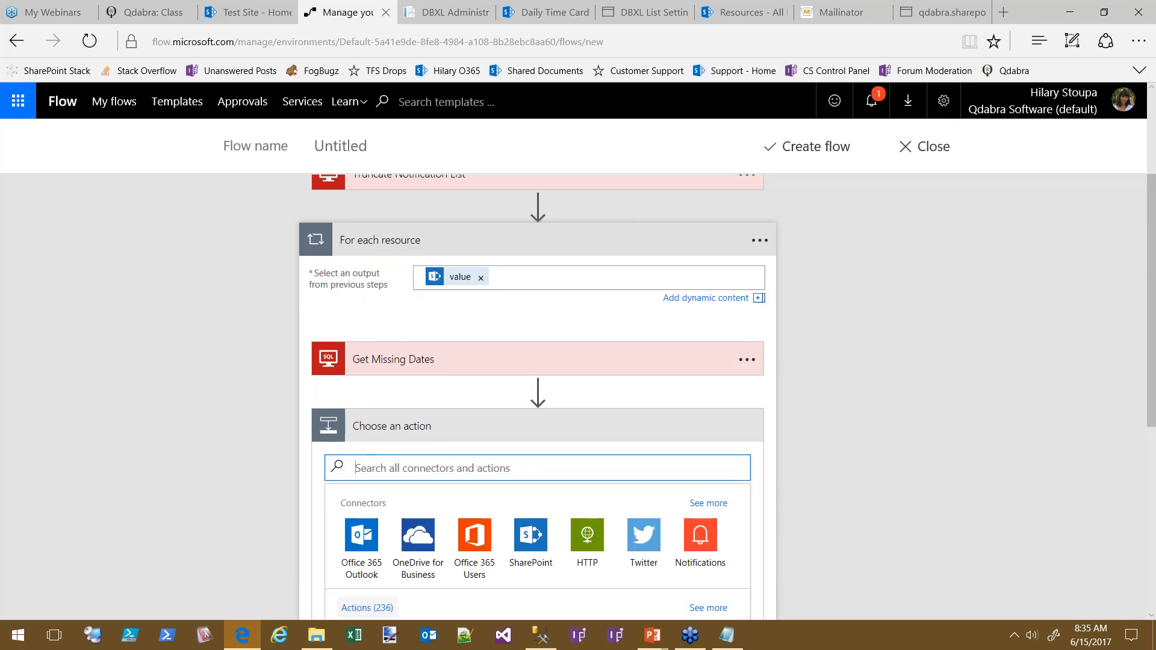
type("mail")
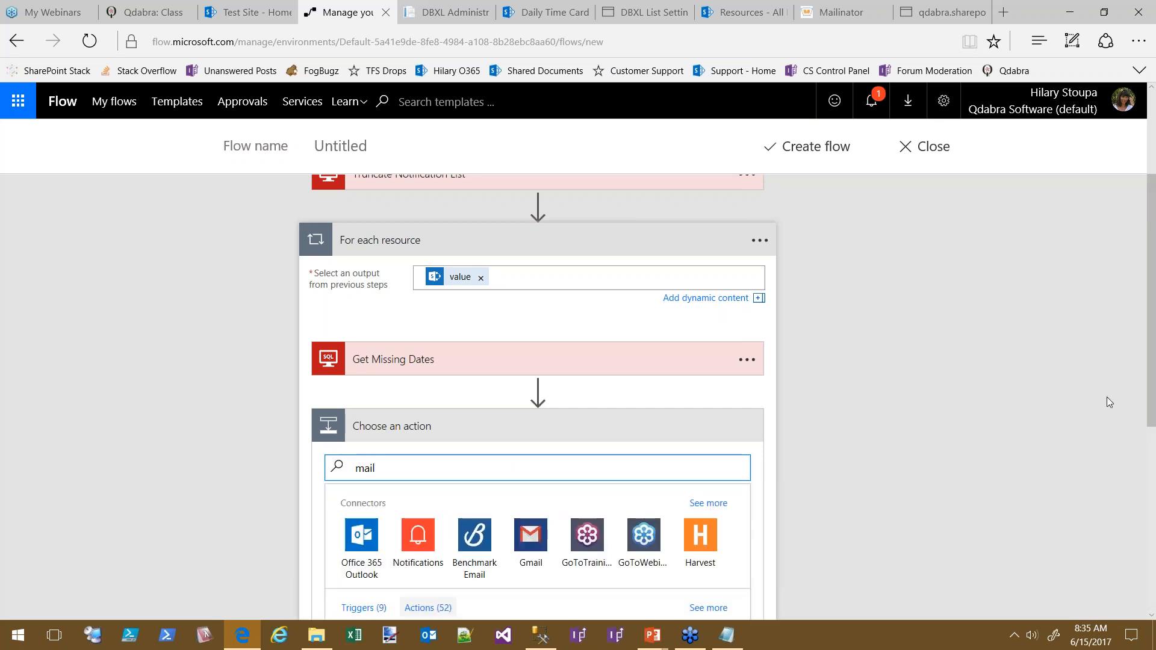
scroll(905, 419, "down", 5)
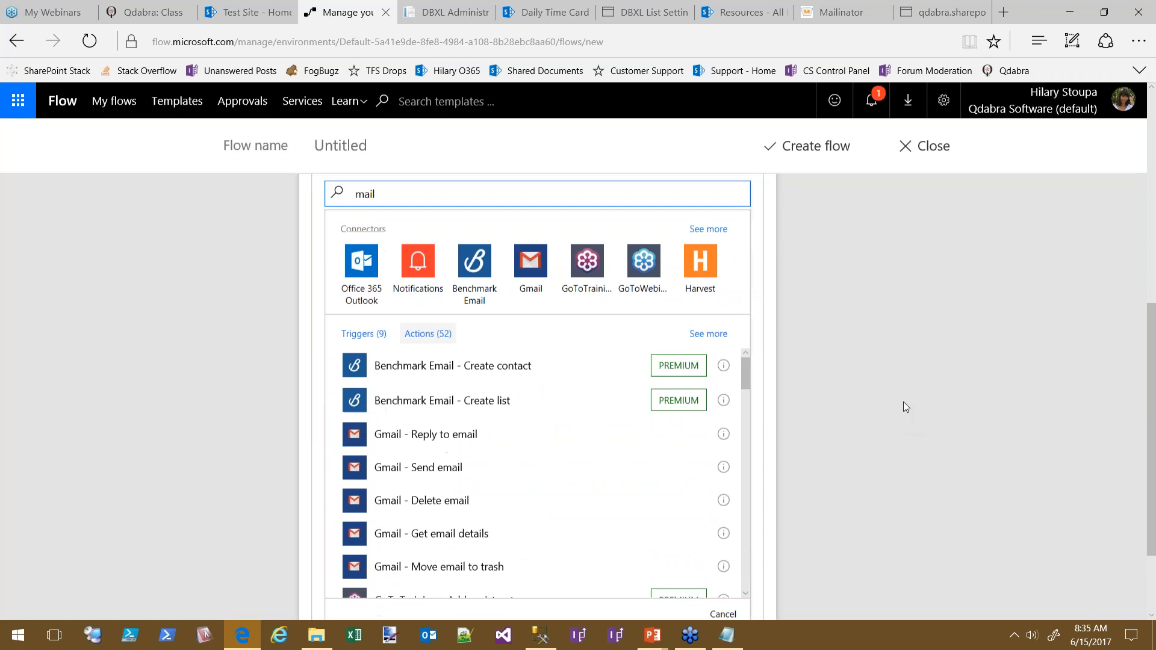
left_click_drag(745, 341, 745, 378)
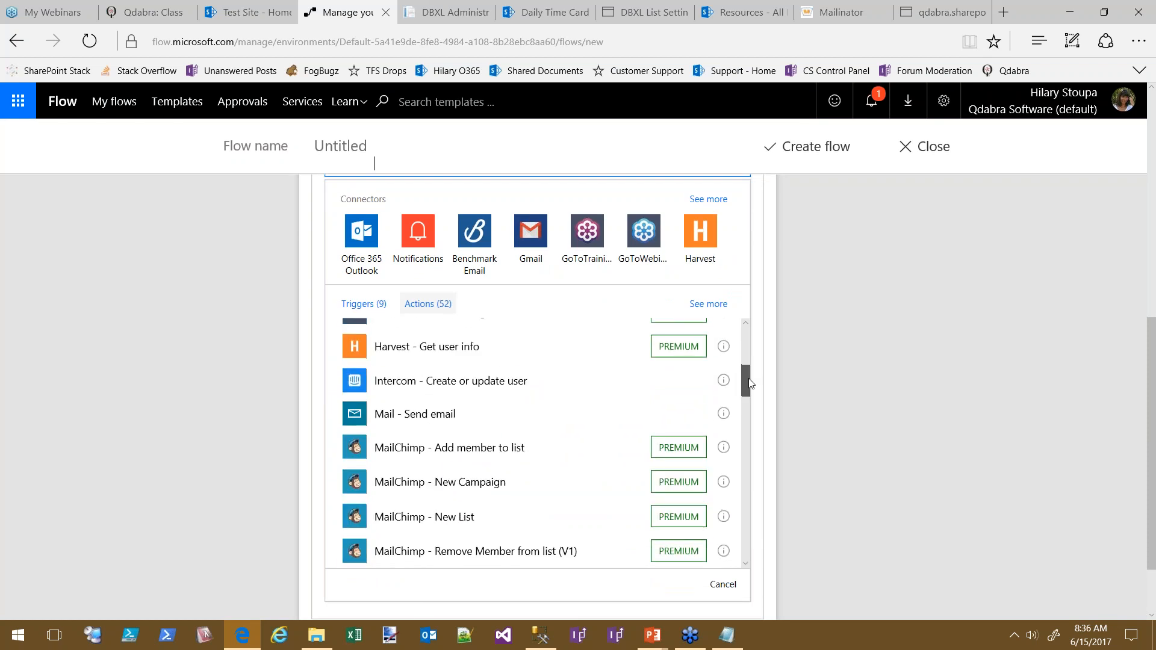
left_click(443, 416)
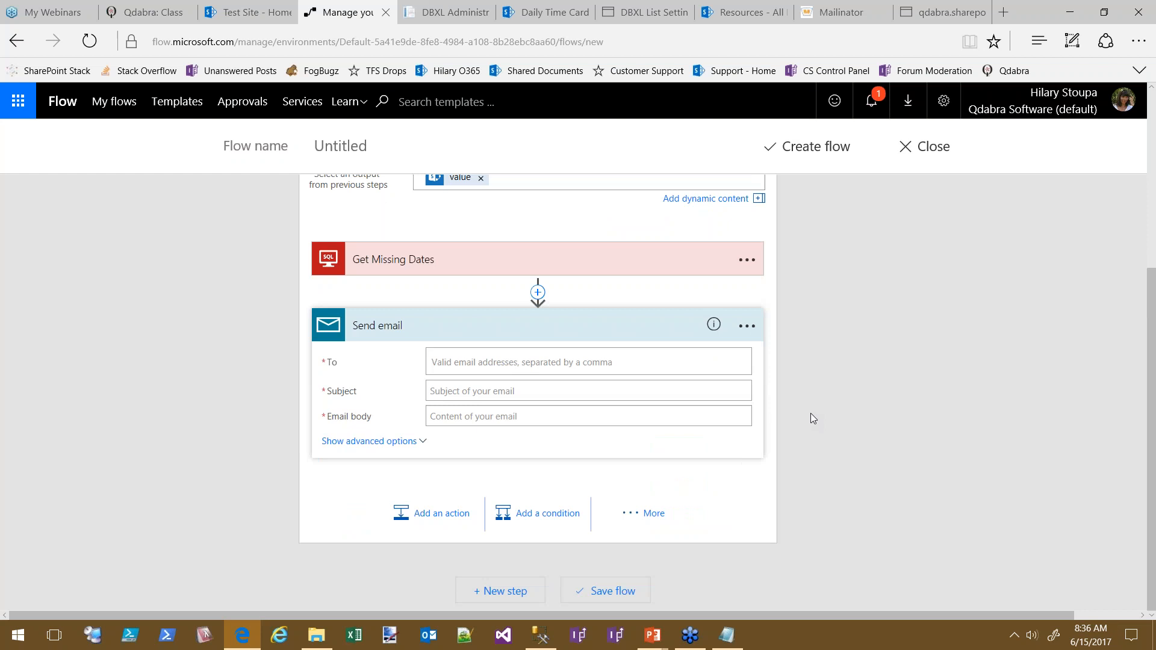
Set the email recipient to the suggested user and the subject to 'Missing TimeCard'
left_click(521, 362)
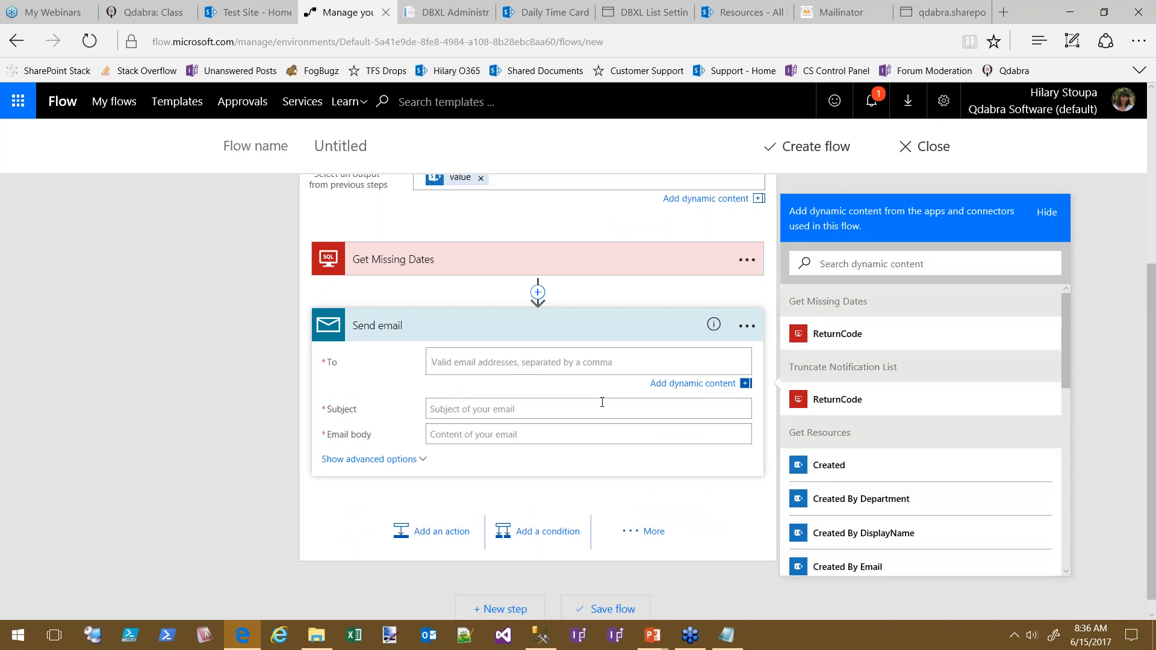
type("Hilary,")
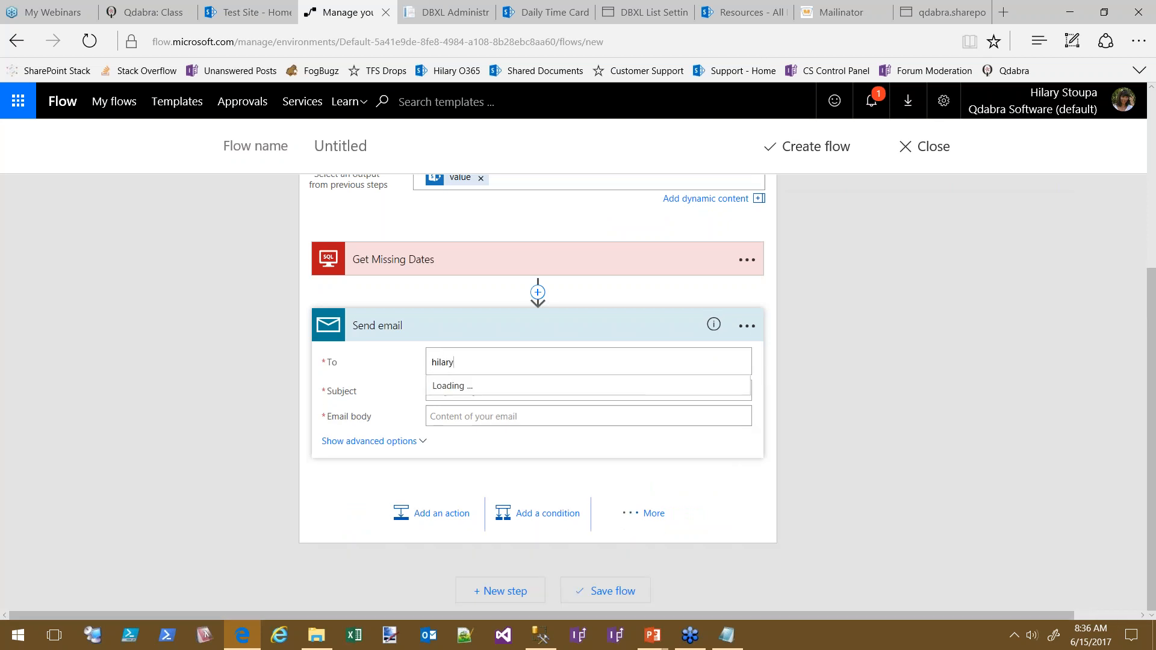
type("st")
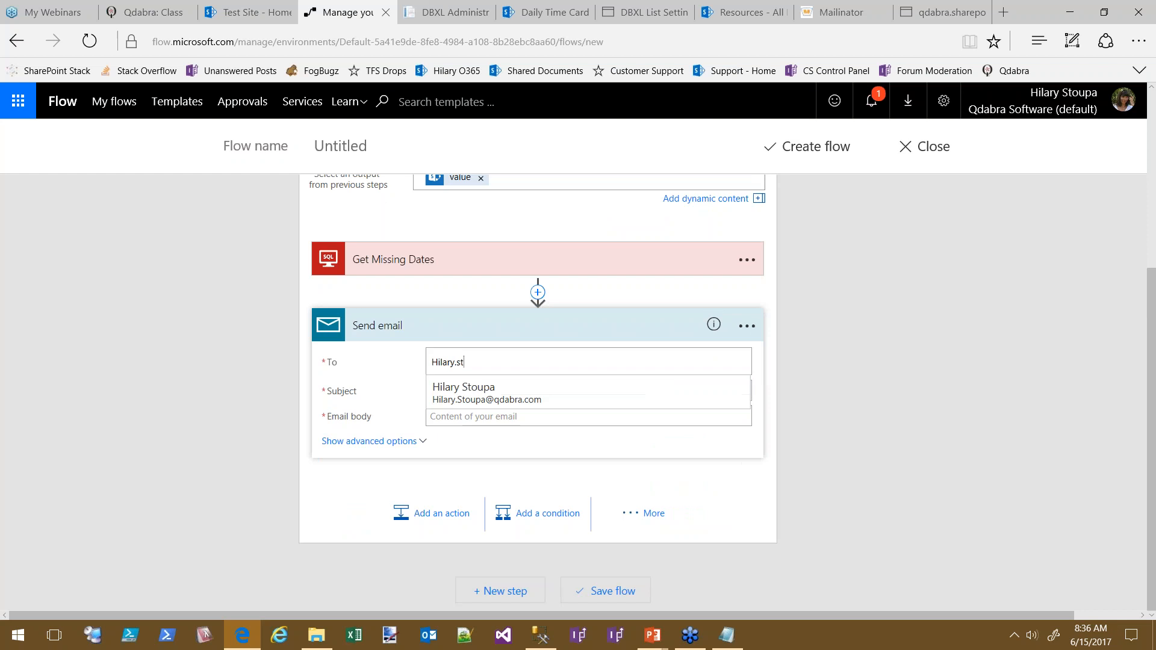
left_click(478, 392)
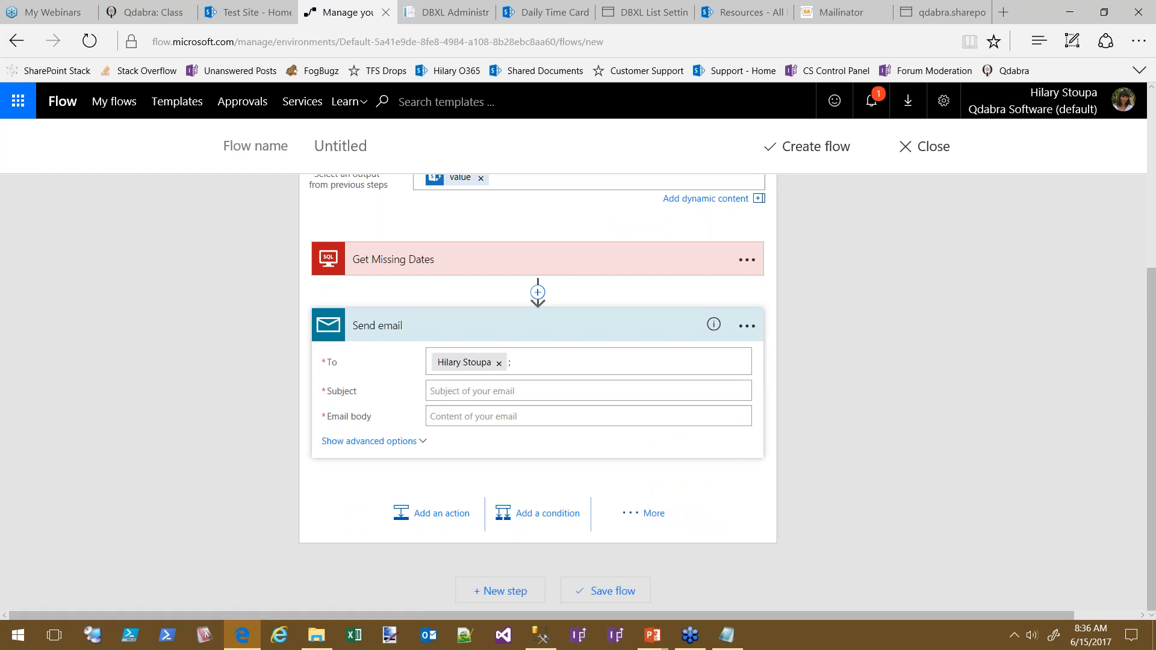
left_click(487, 391)
type("Missing TimeCard")
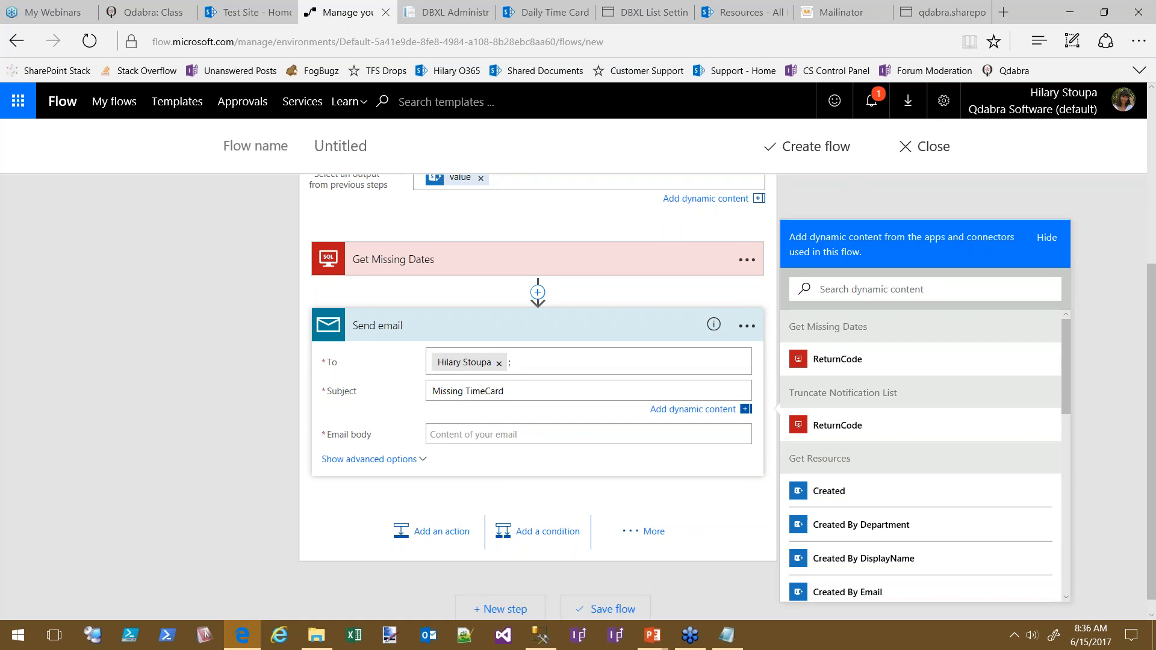
Write the body 'Hi! Noticed you were missing some timecards:' and check Get Missing Dates' outputs
key("Tab")
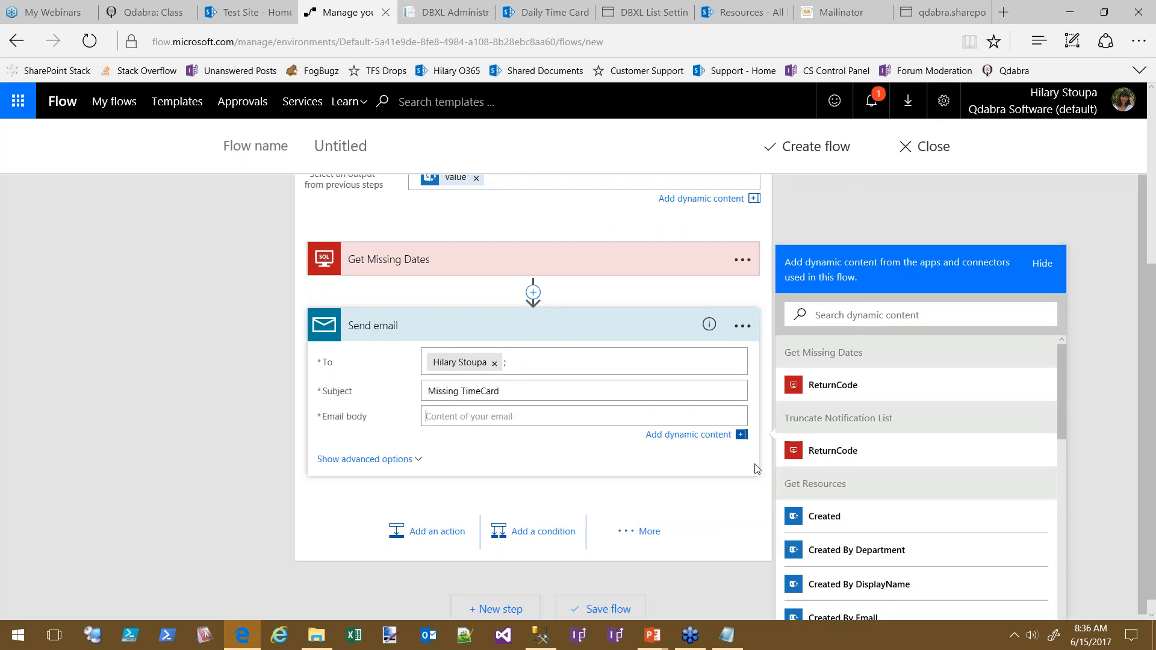
type("Hi! Noticed you were")
type("missing some timecards:")
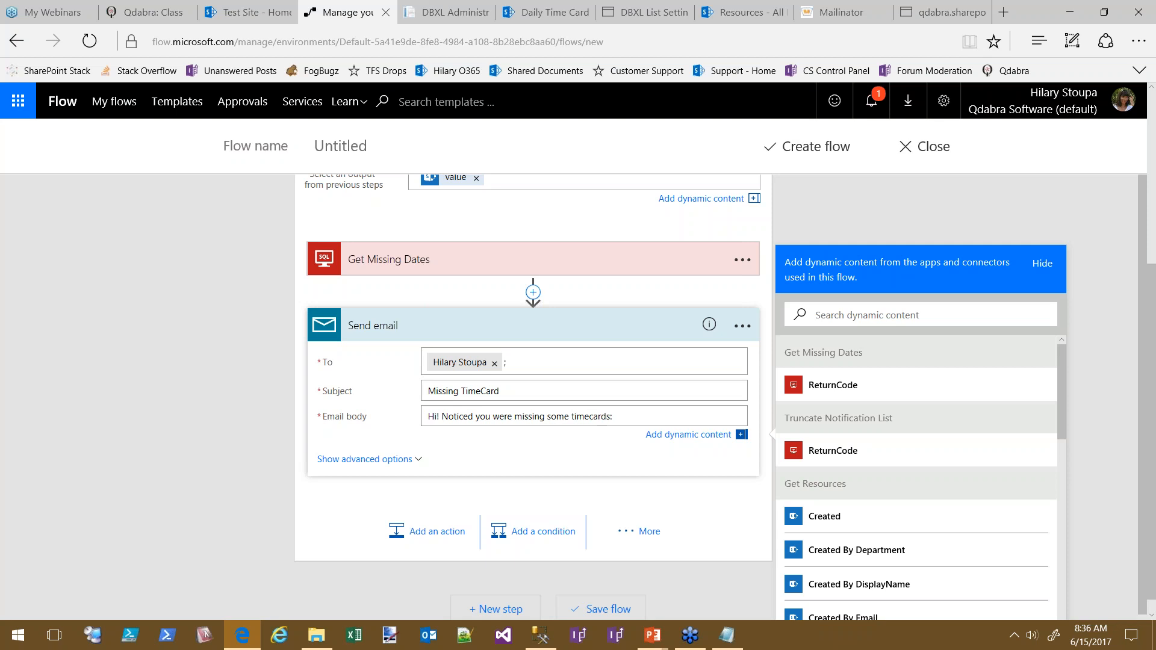
key("Return")
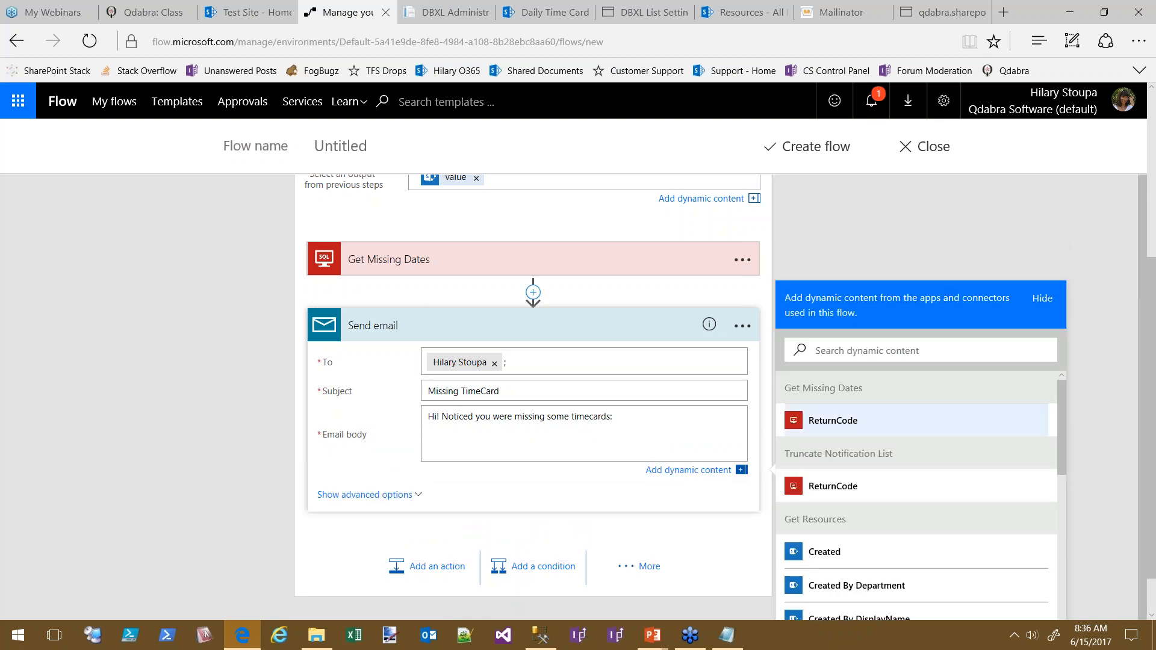
left_click(823, 422)
left_click(513, 435)
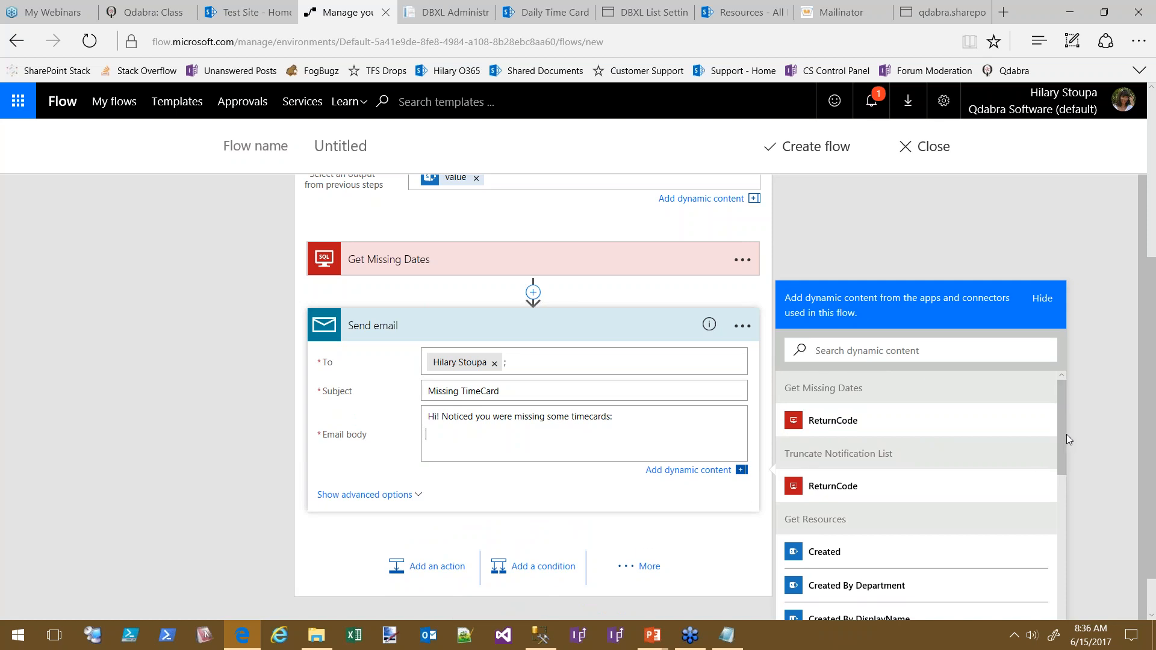
left_click_drag(1061, 436, 1085, 389)
left_click(518, 263)
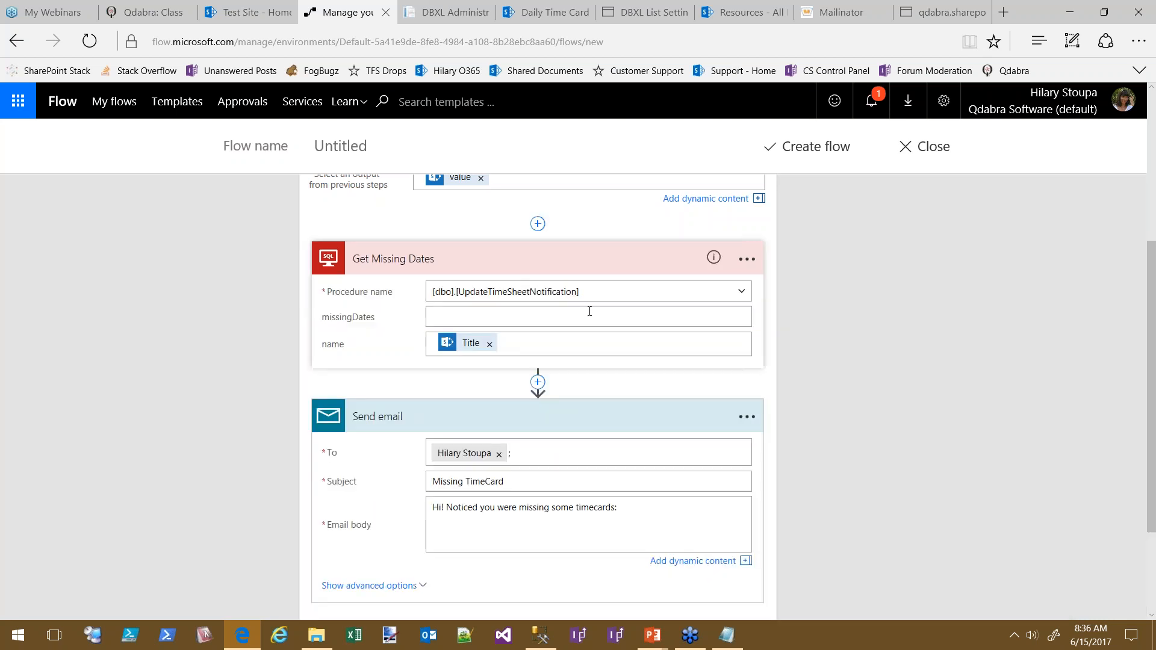
left_click(545, 317)
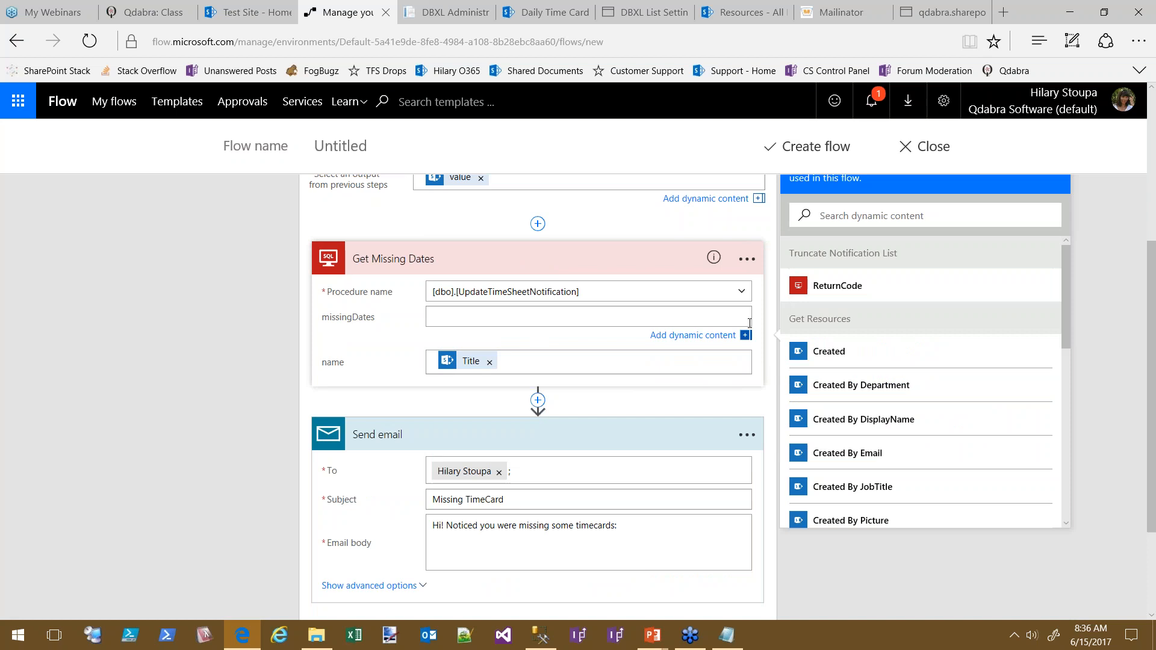
left_click(526, 542)
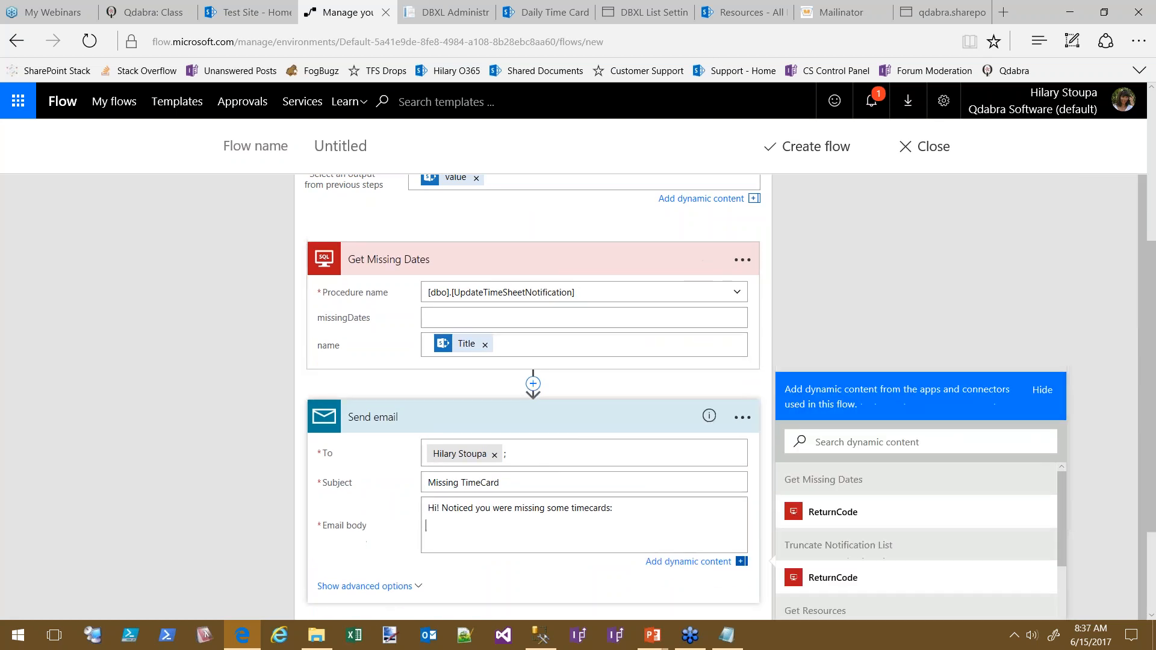
Insert a condition before Send email testing whether Get Missing Dates' ReturnCode is equal to 1
left_click(711, 415)
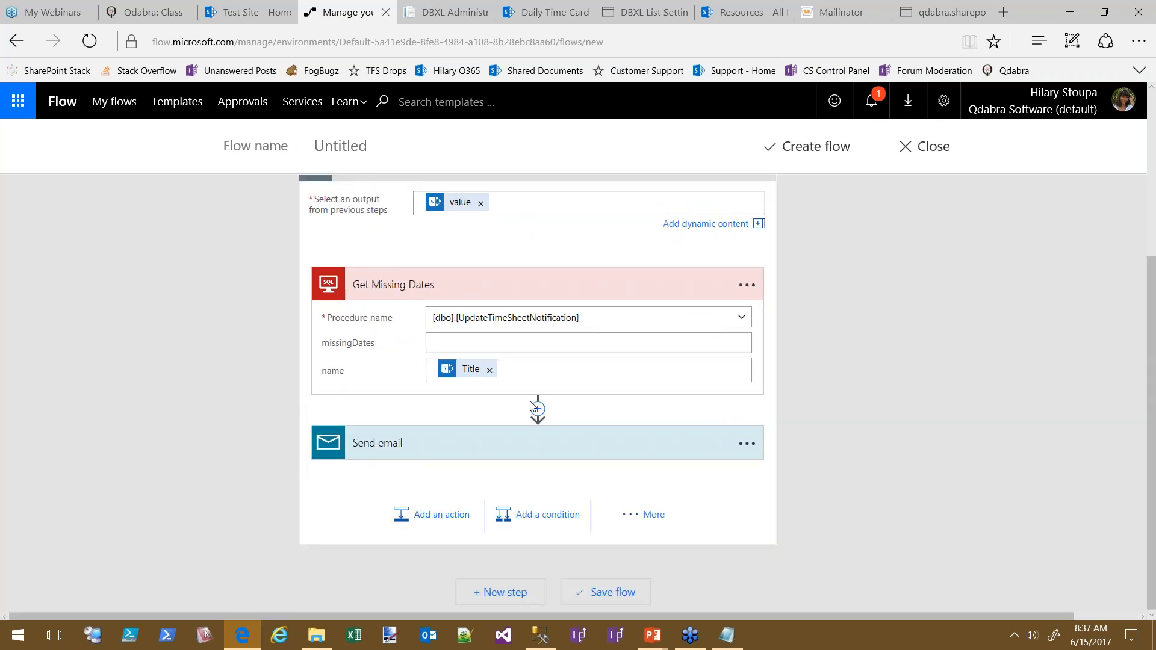
left_click(538, 409)
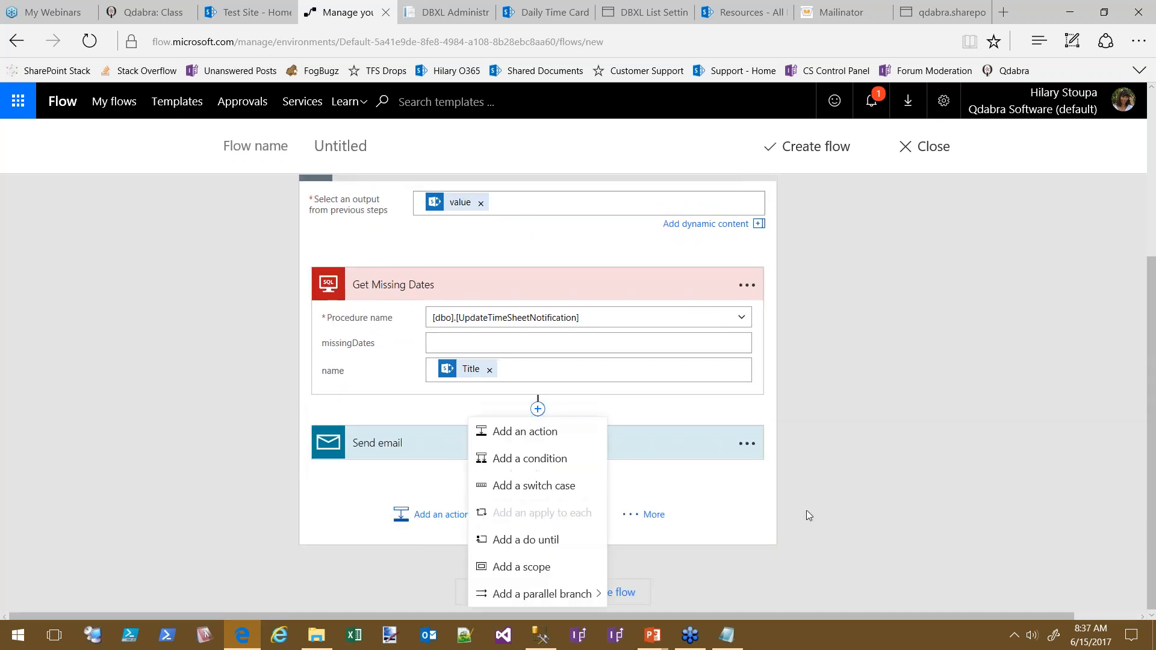
left_click(545, 462)
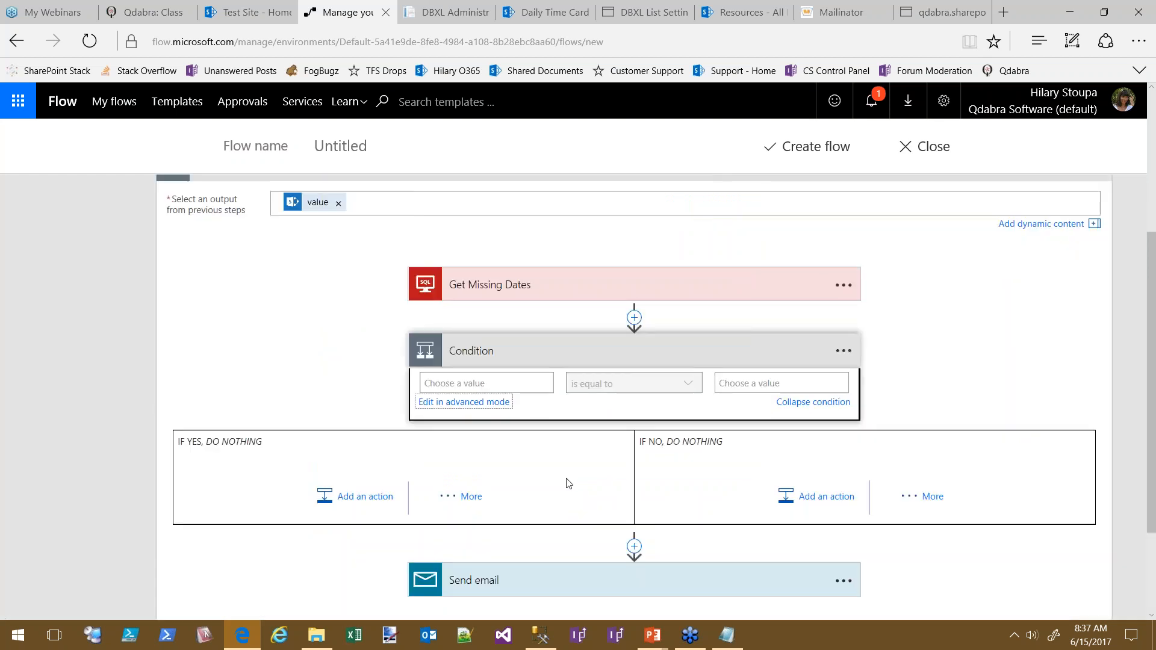
left_click(509, 378)
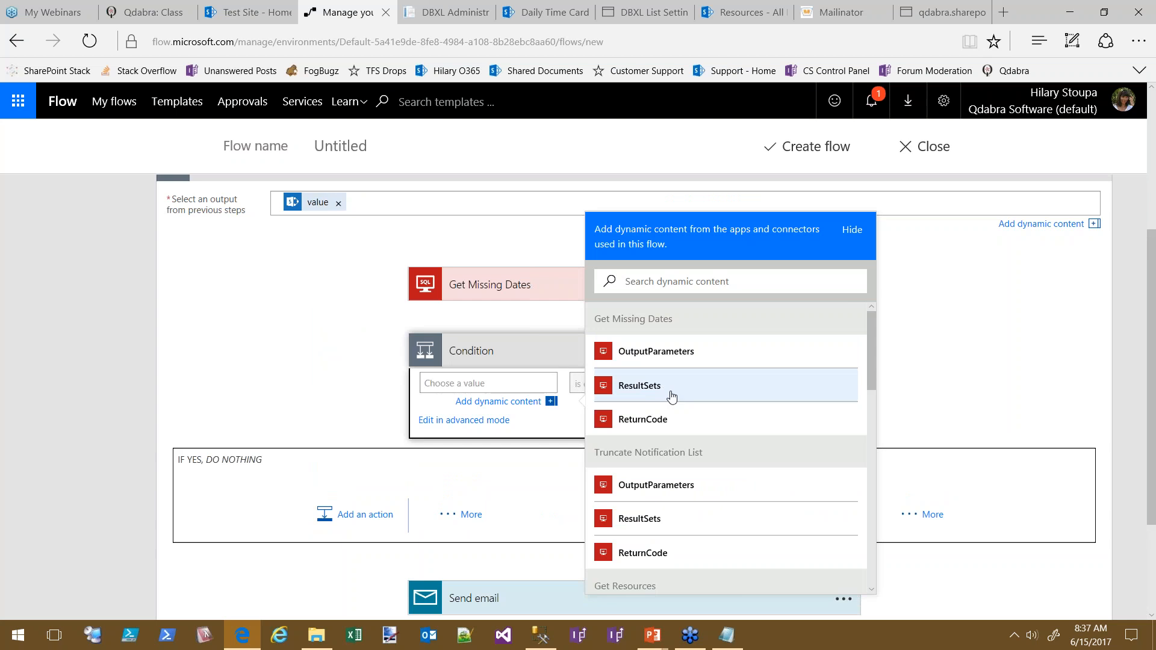
left_click(635, 418)
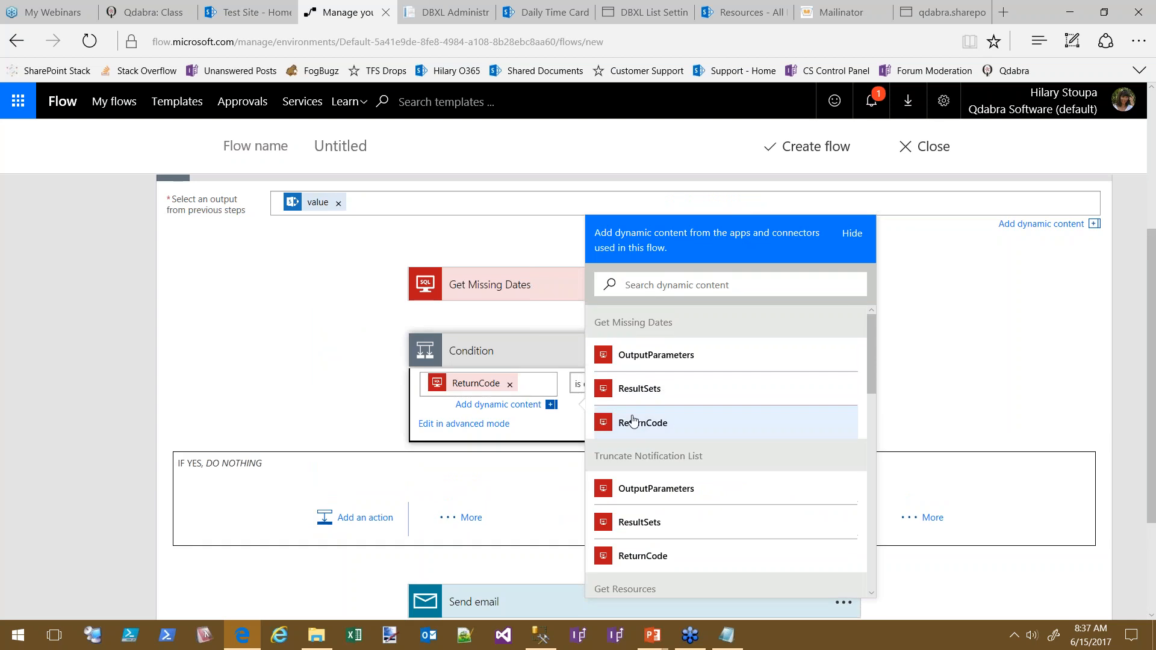
left_click(559, 351)
left_click(524, 373)
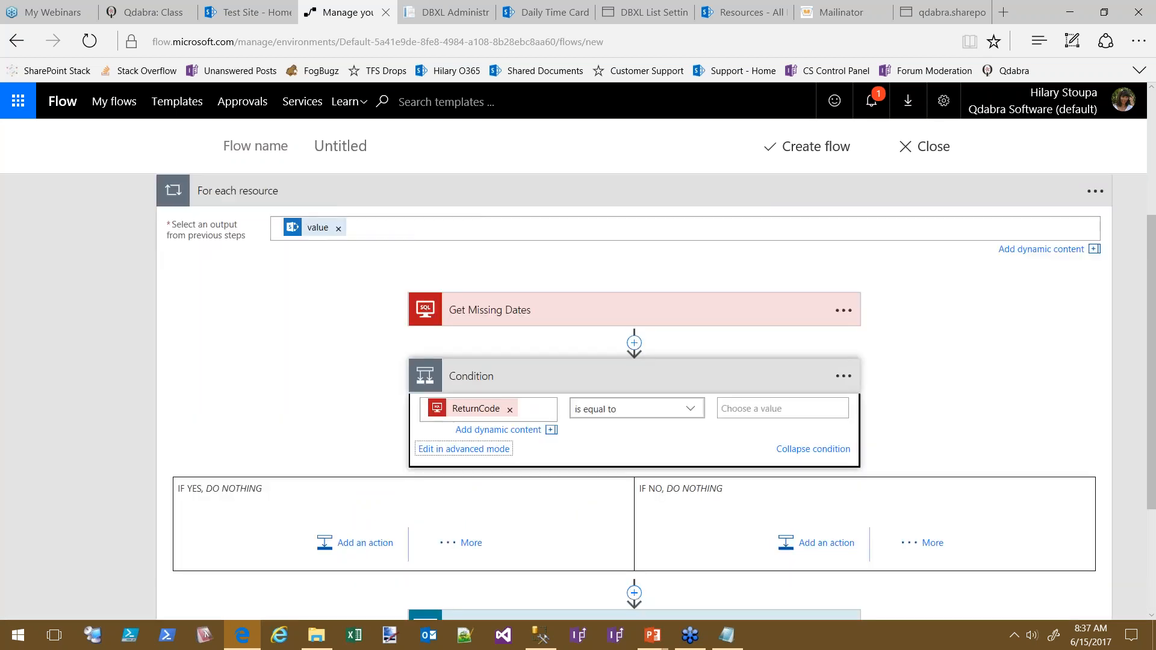
left_click(790, 409)
type("1")
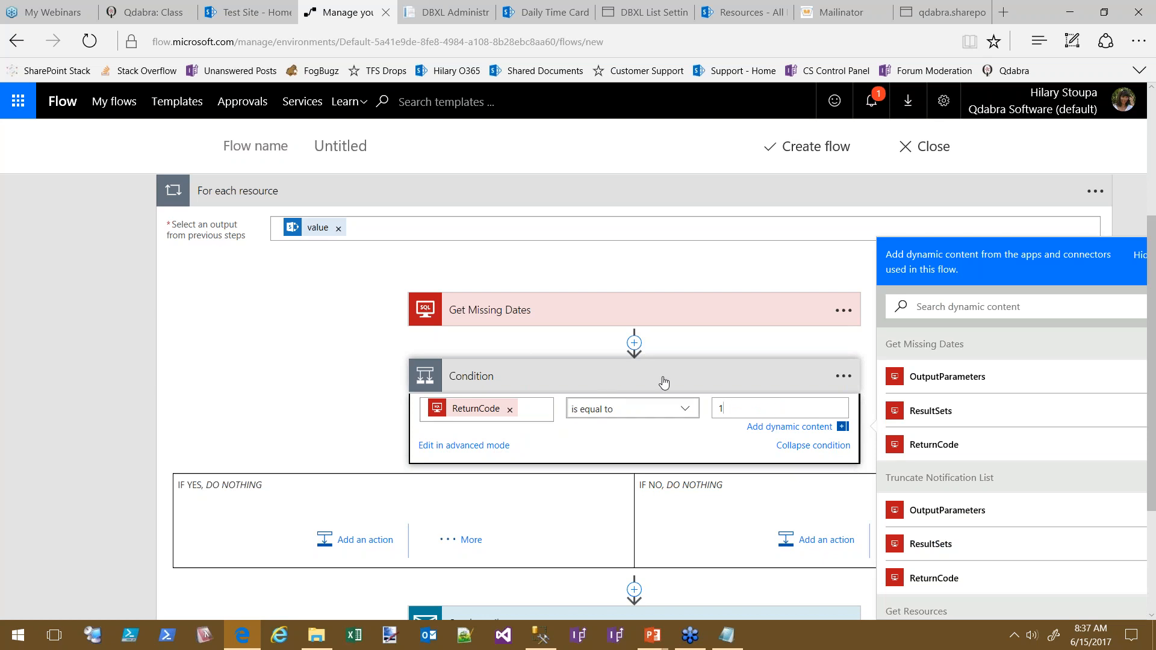
Rename the condition step to 'Check Return Code'
left_click(843, 376)
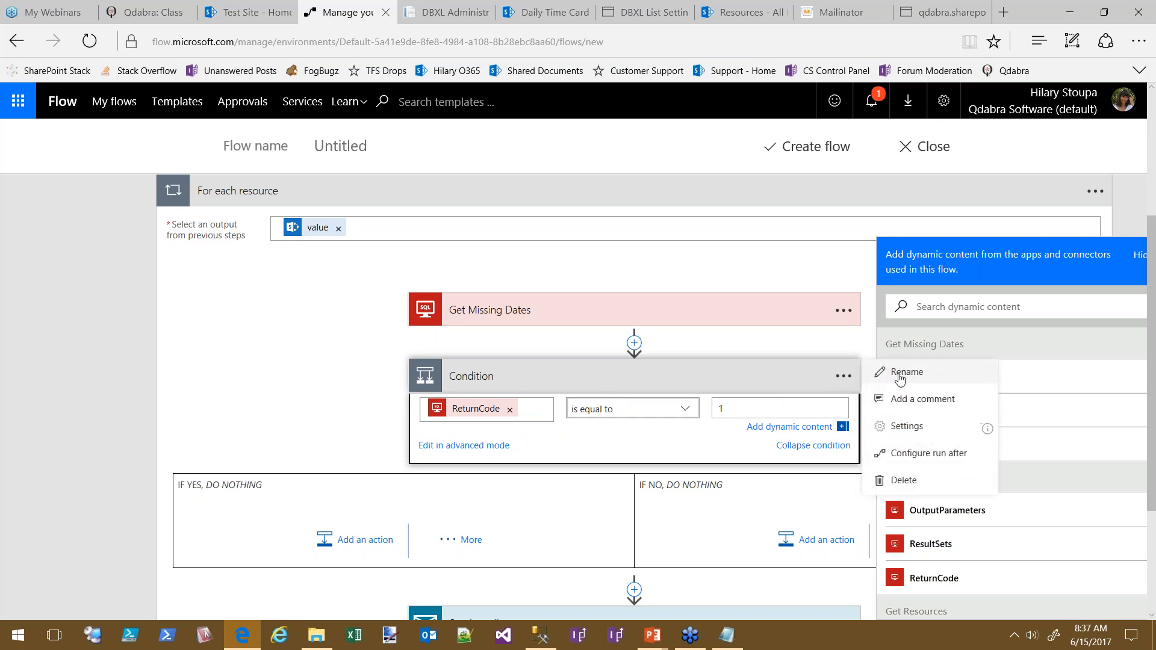
left_click(897, 374)
type("Chec")
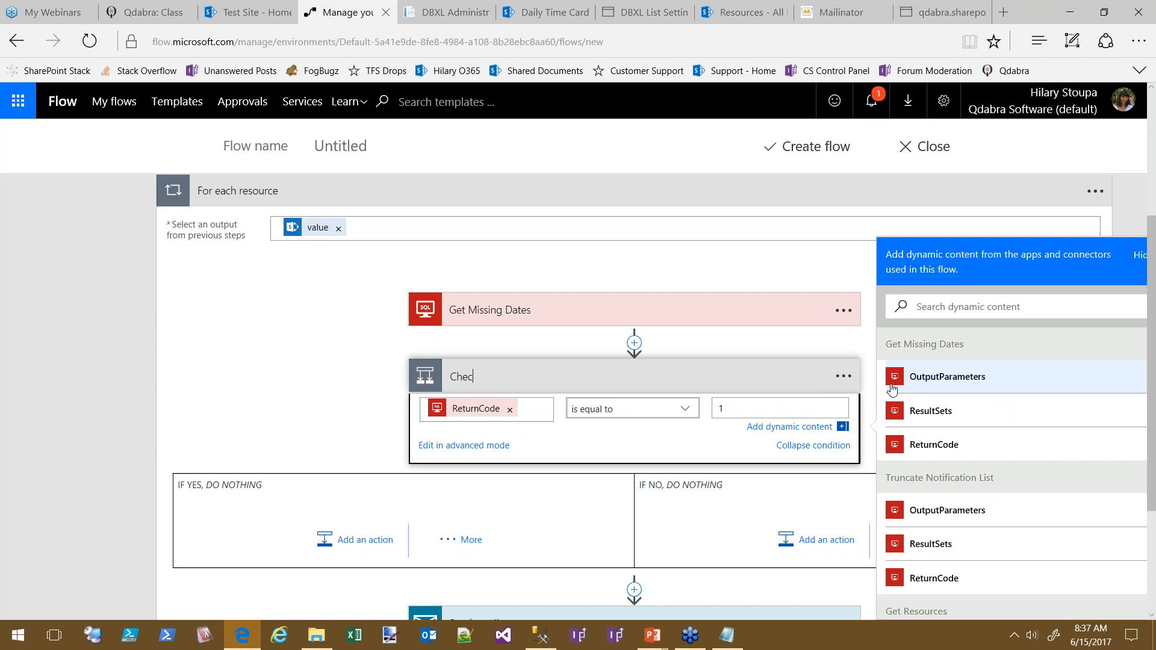
type("k Return Code")
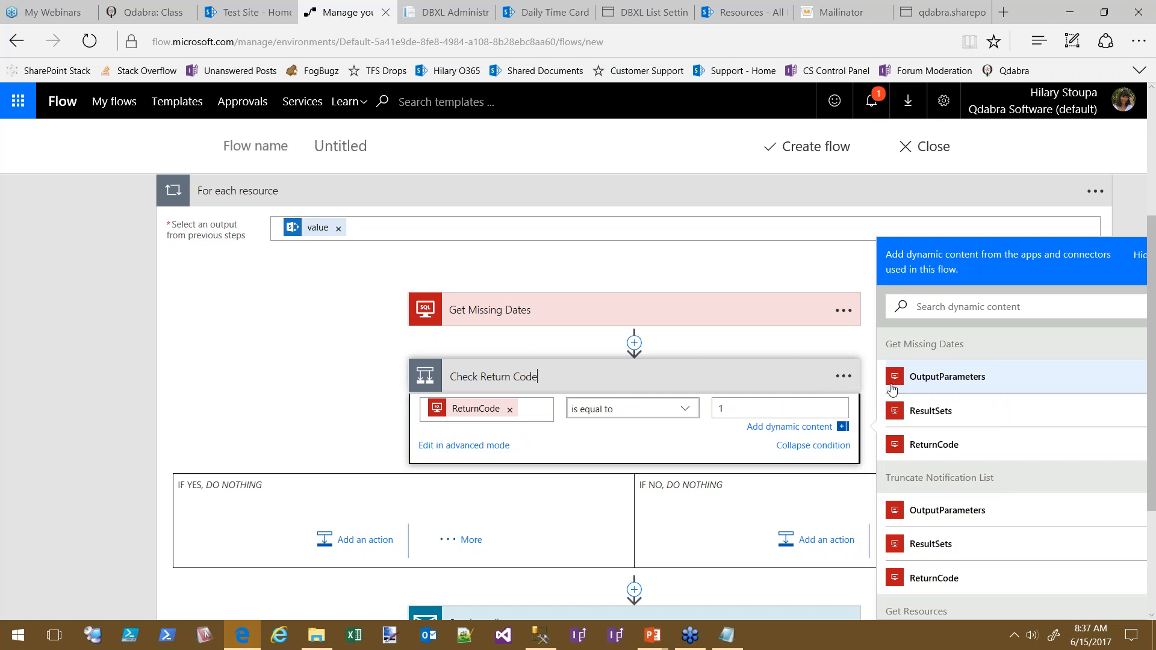
left_click(279, 370)
scroll(289, 362, "down", 3)
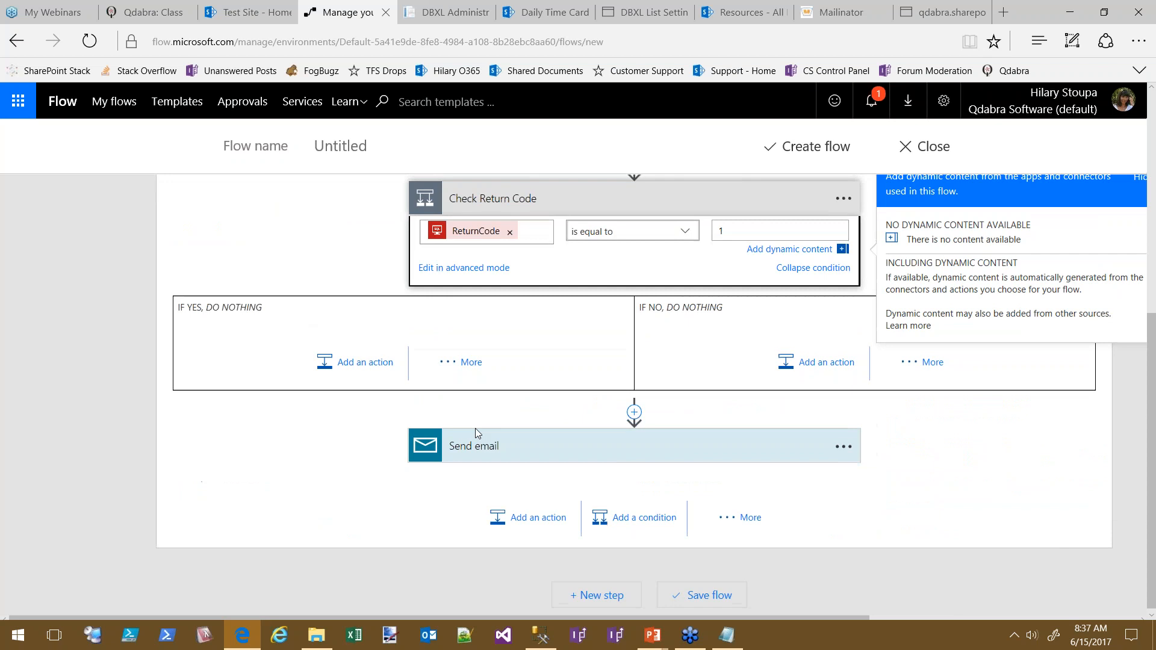
Drag Send email into Check Return Code's If yes branch and reopen its email body
left_click_drag(576, 460, 471, 472)
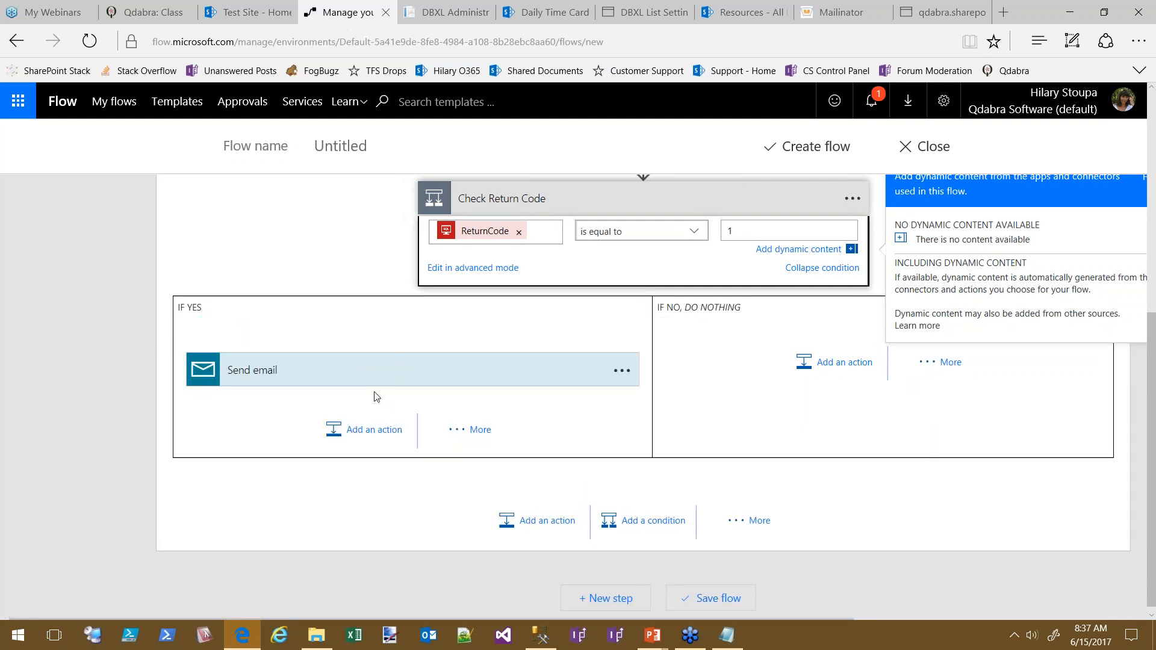
left_click(368, 380)
left_click(420, 467)
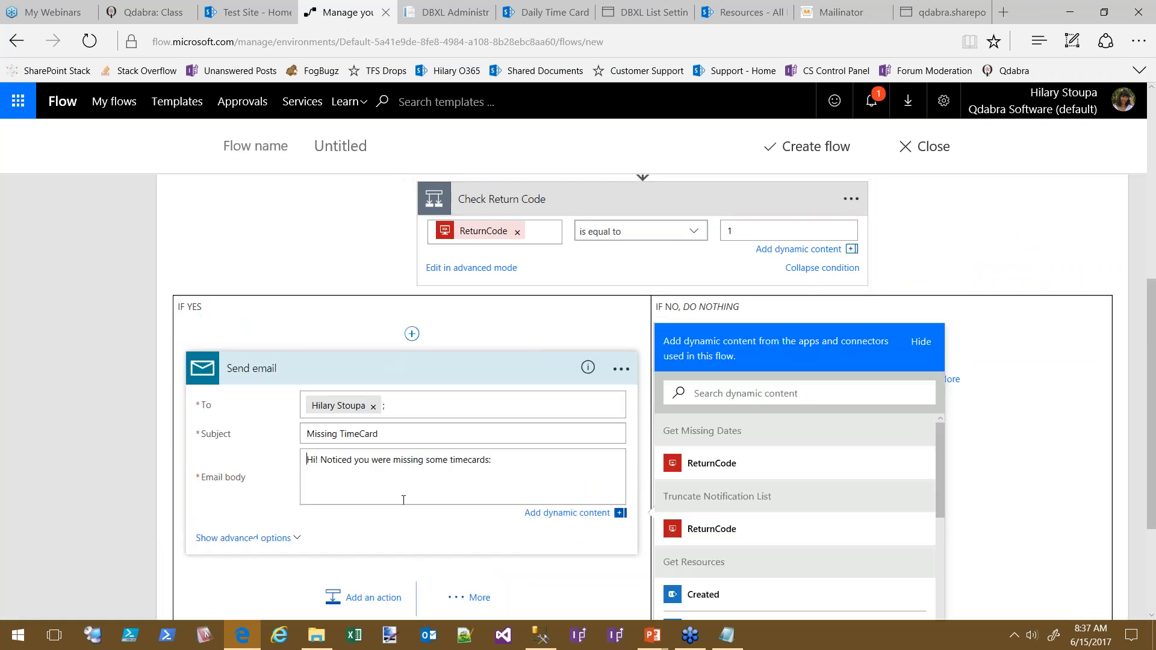
left_click_drag(942, 473, 942, 608)
left_click(347, 487)
left_click(929, 340)
scroll(642, 377, "up", 4)
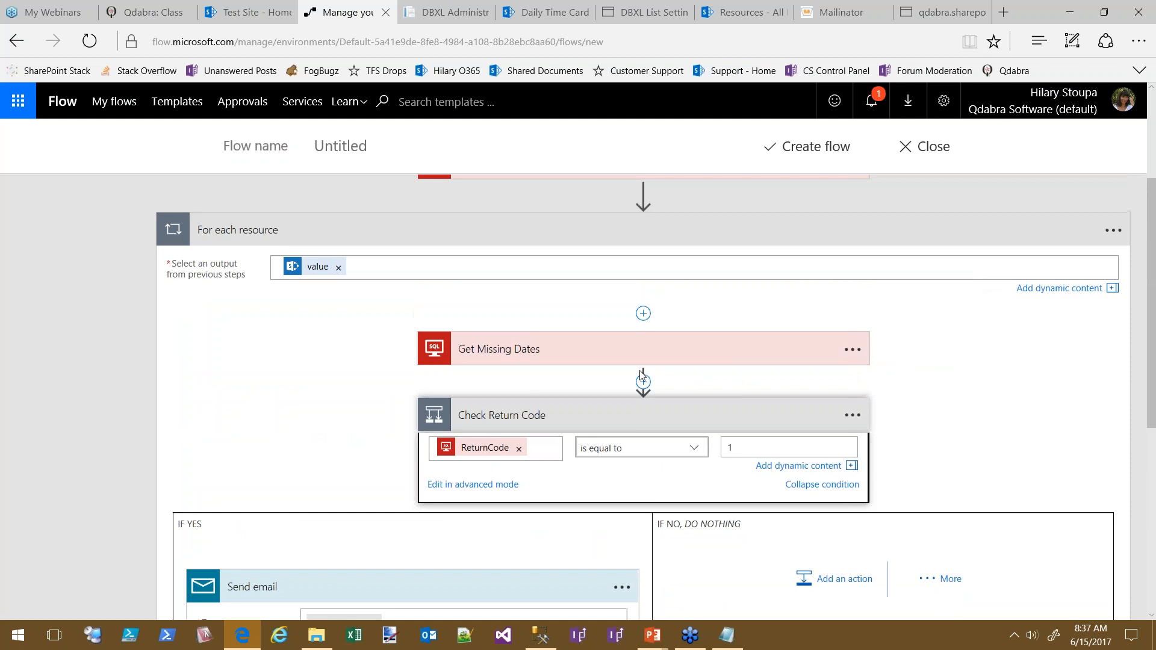
Add a Data Operations - Compose step with OutputParameters as its Inputs
left_click(643, 381)
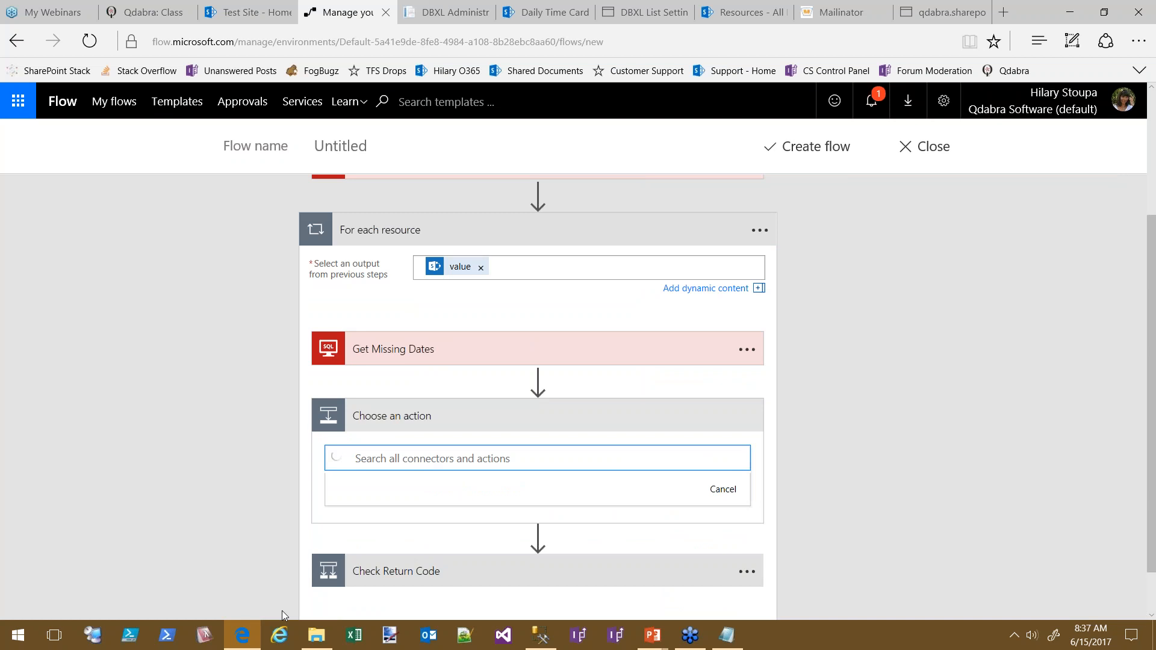
type("compose")
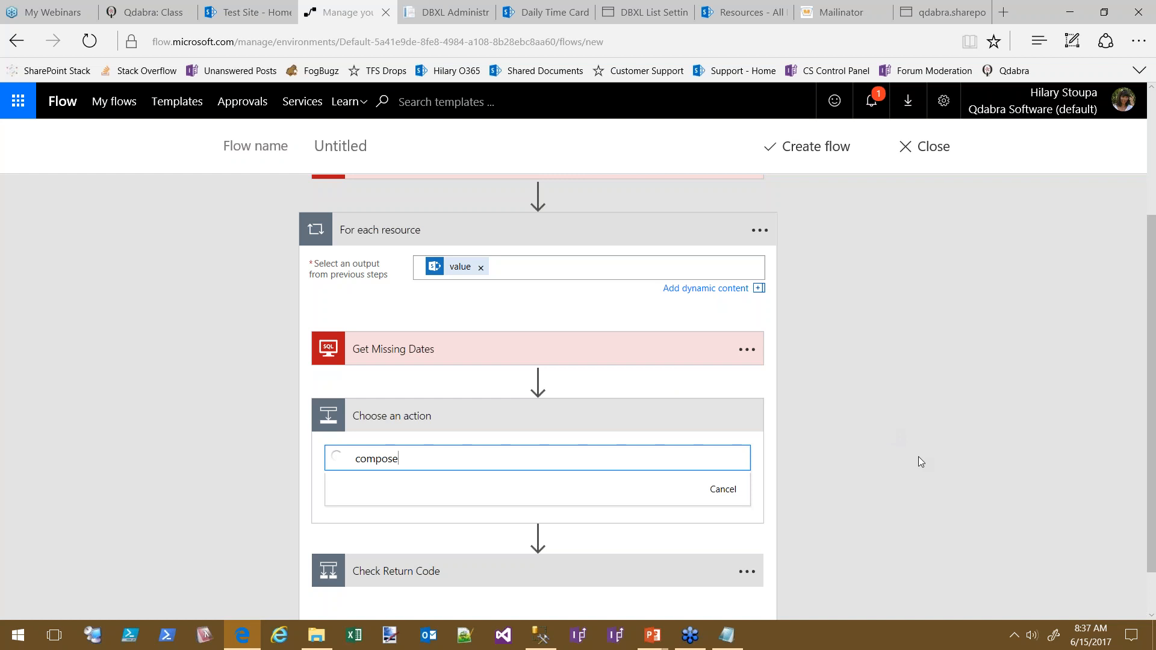
scroll(929, 467, "down", 4)
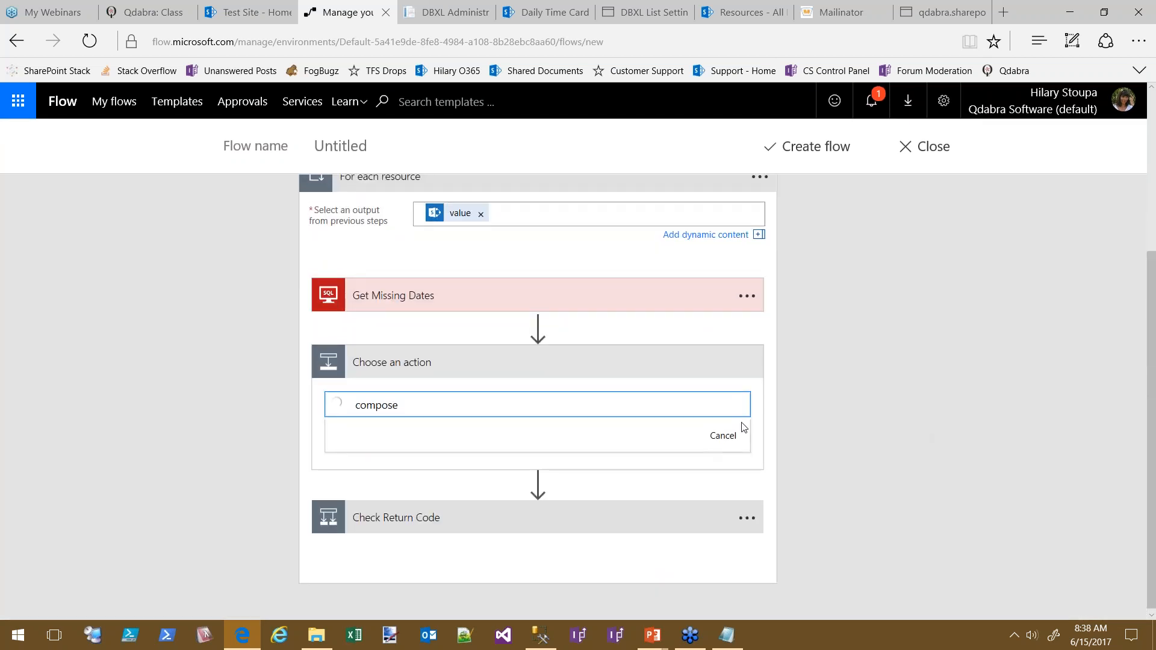
scroll(862, 453, "down", 3)
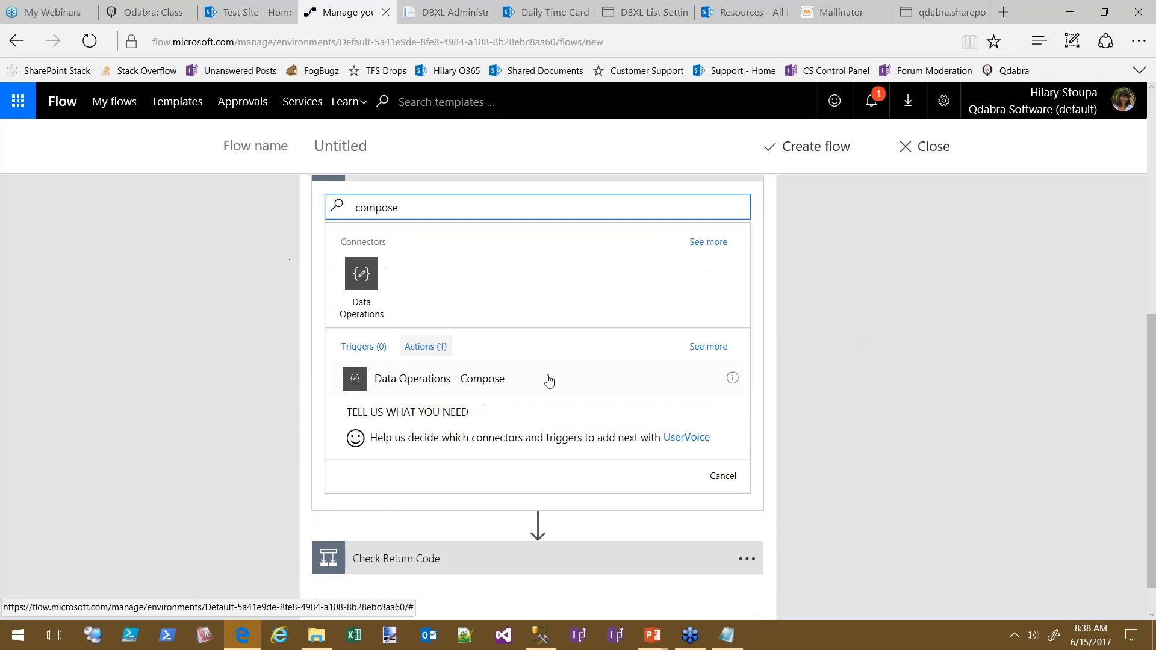
left_click(422, 389)
left_click(467, 375)
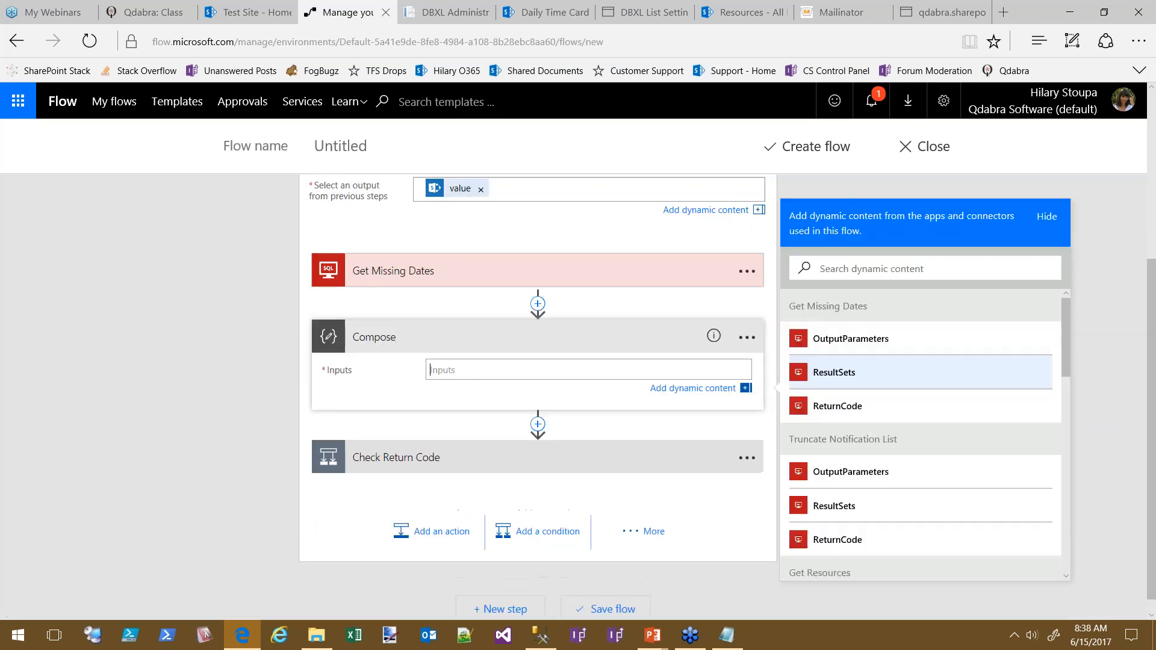
left_click(869, 345)
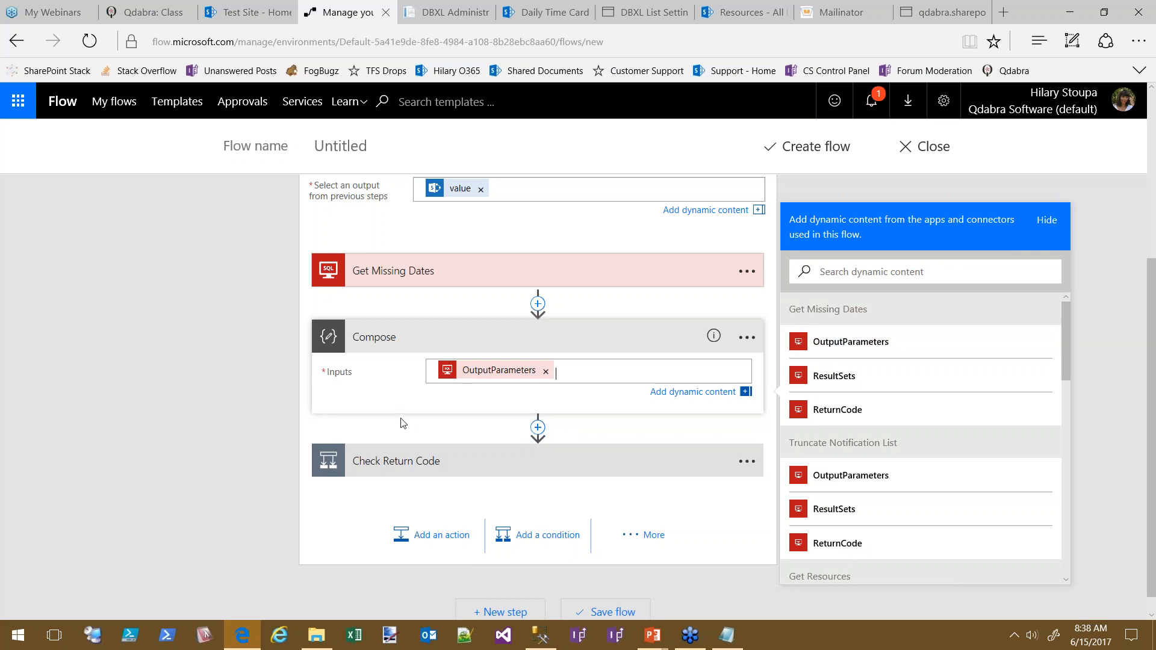
Expand Check Return Code and the Send email step in its If yes branch
left_click(408, 471)
scroll(536, 237, "down", 3)
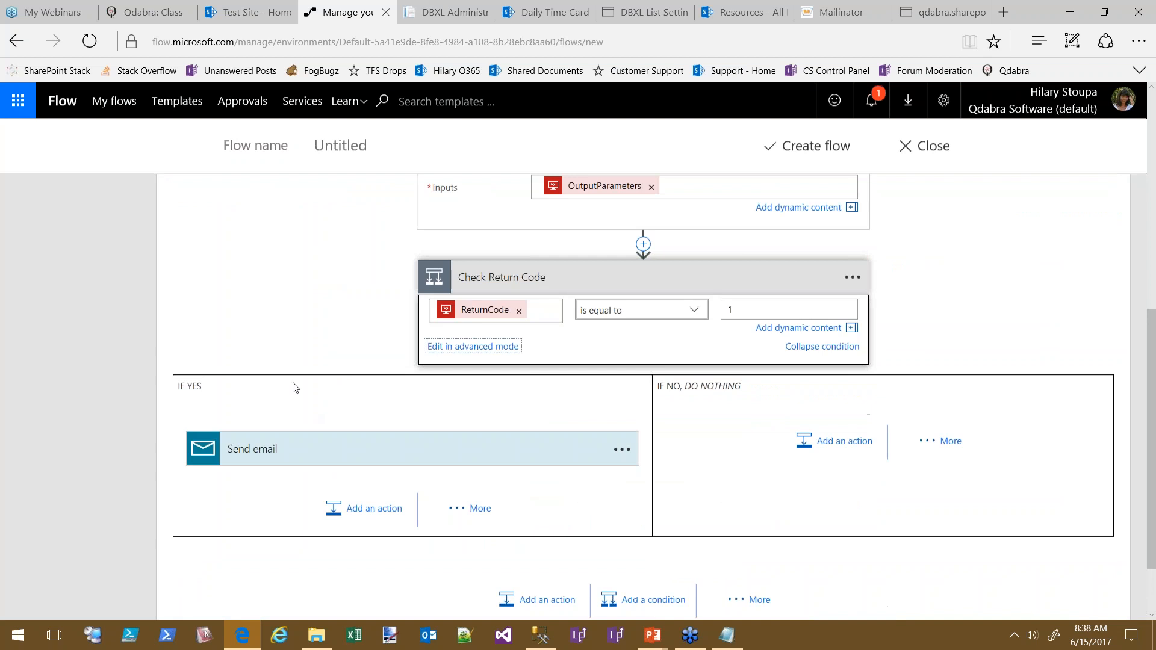
scroll(347, 234, "up", 3)
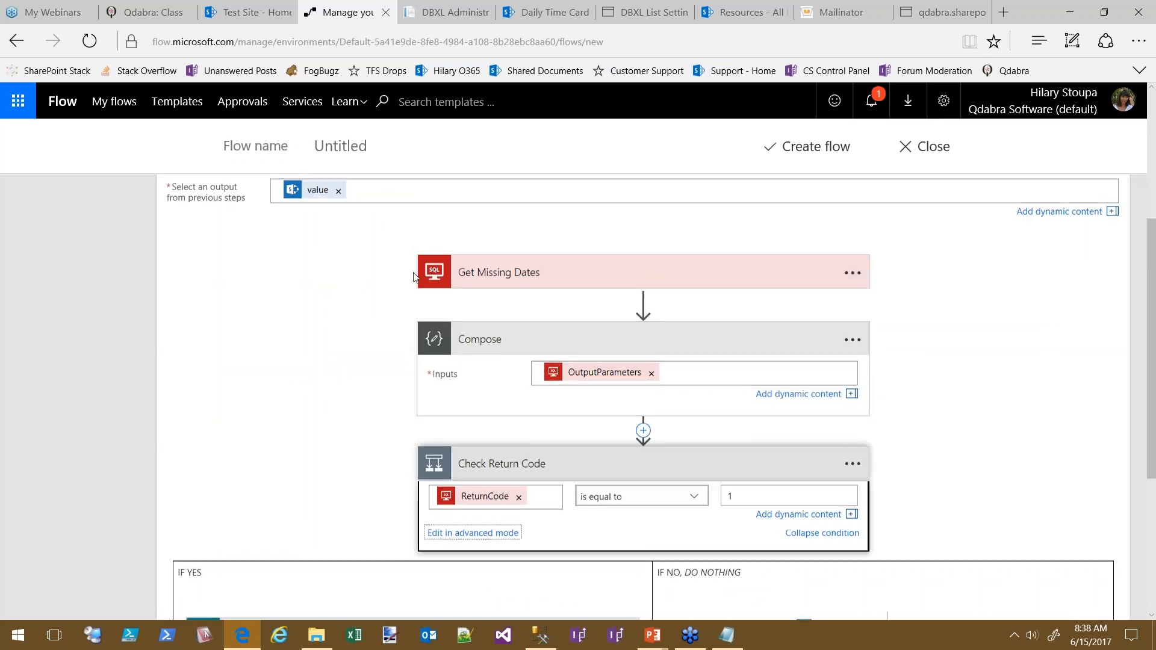
scroll(346, 370, "down", 3)
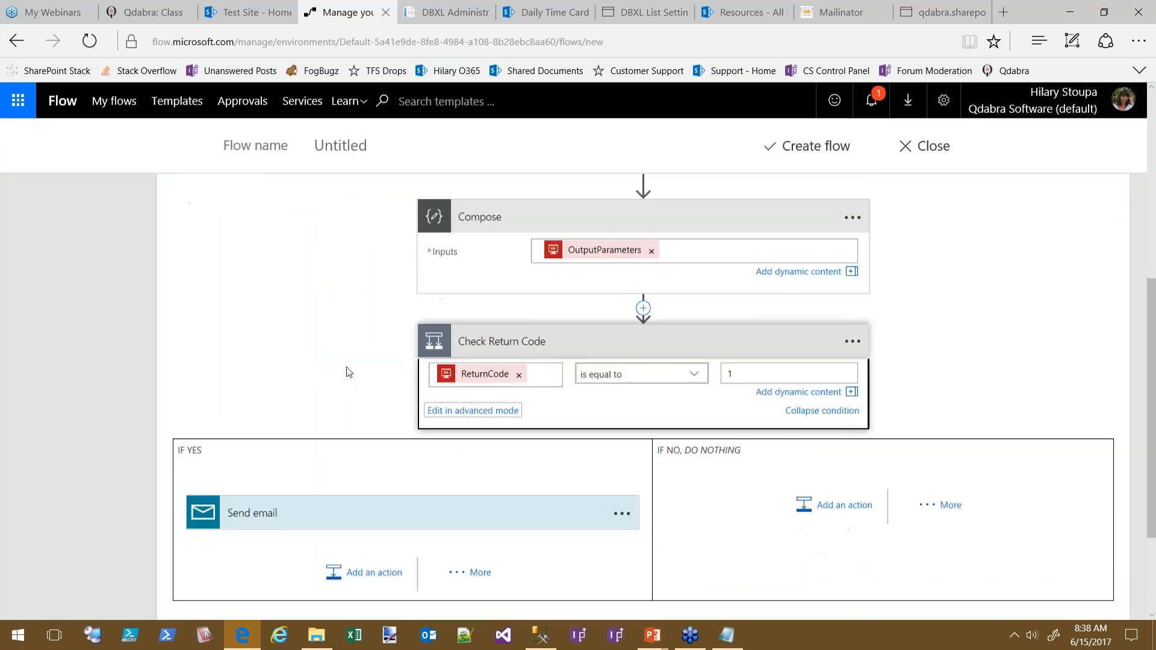
left_click(273, 475)
Append the Compose Output to the email body after the missing-timecards sentence
left_click(399, 577)
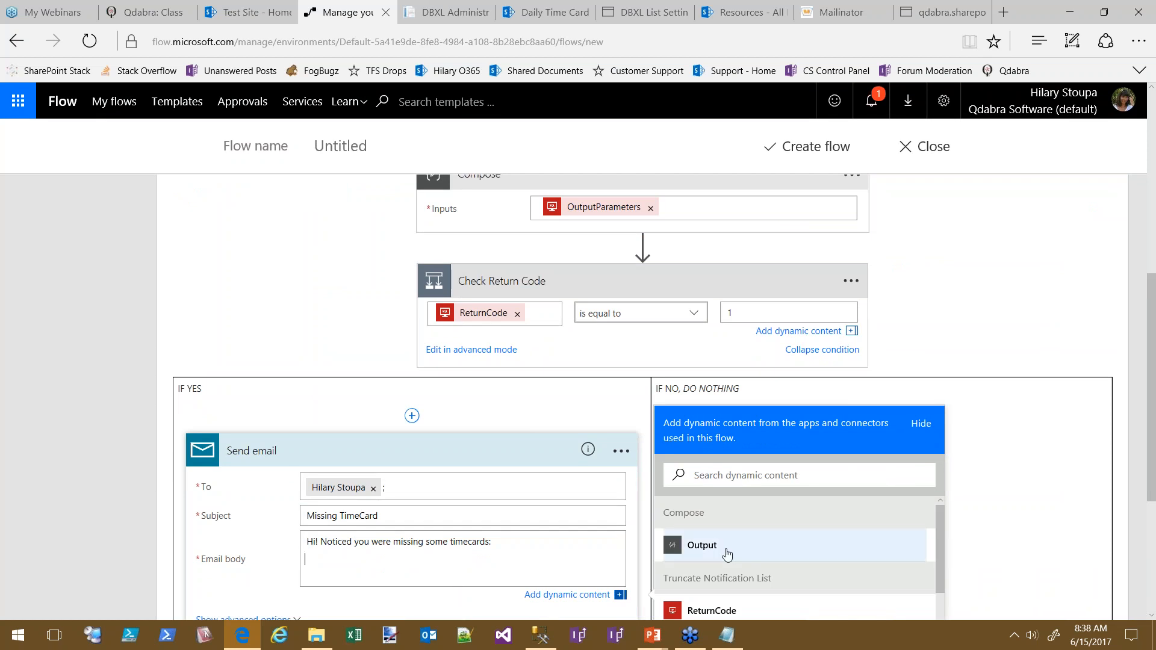
left_click(741, 545)
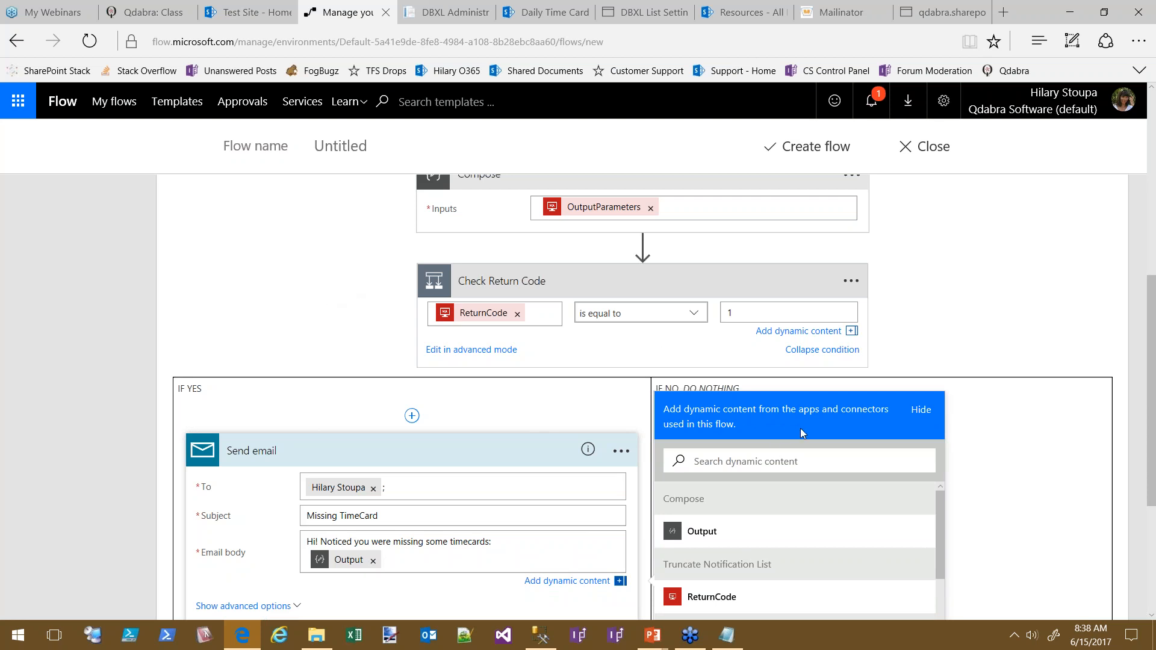
left_click(923, 411)
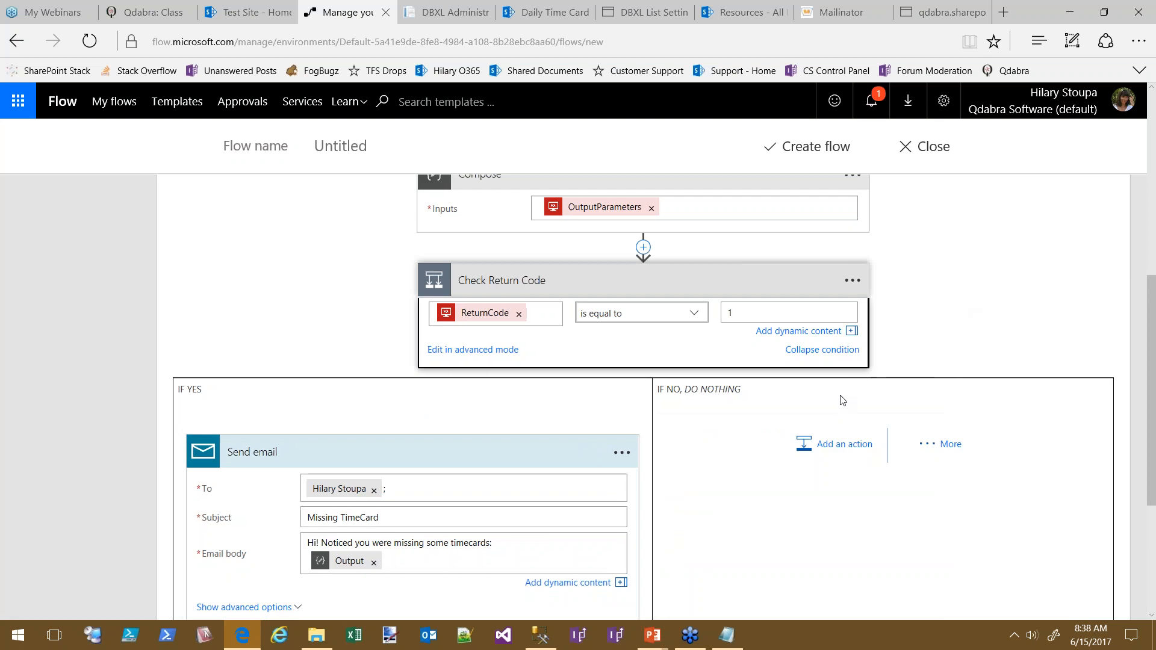
scroll(940, 422, "down", 2)
scroll(960, 393, "up", 10)
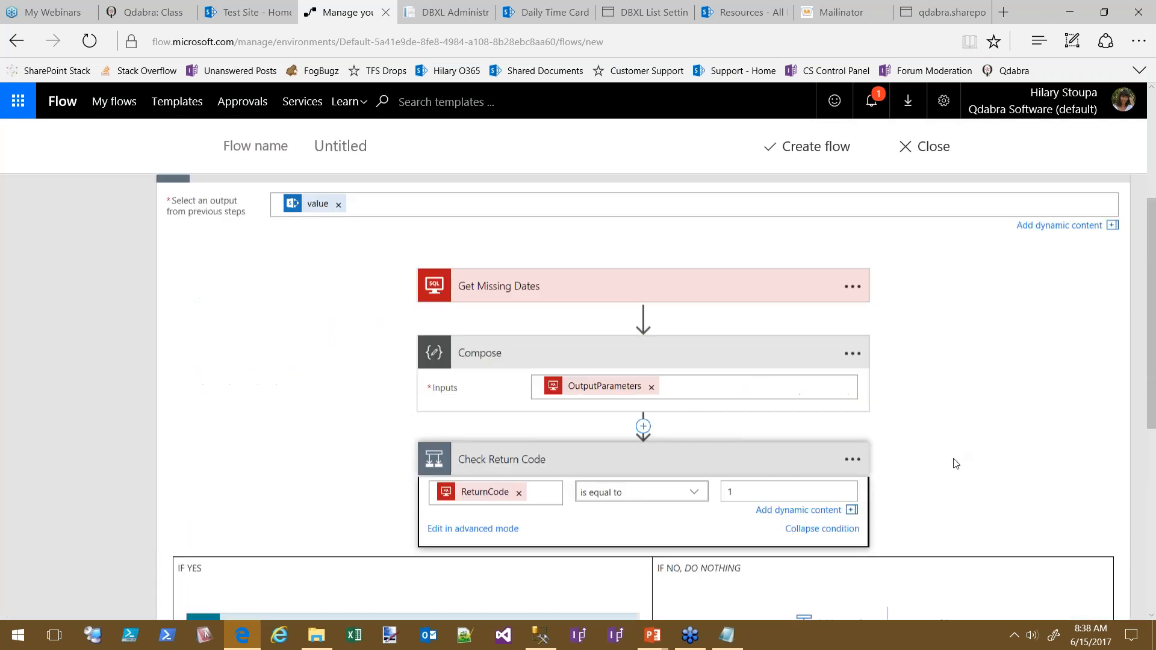
scroll(1017, 463, "up", 1)
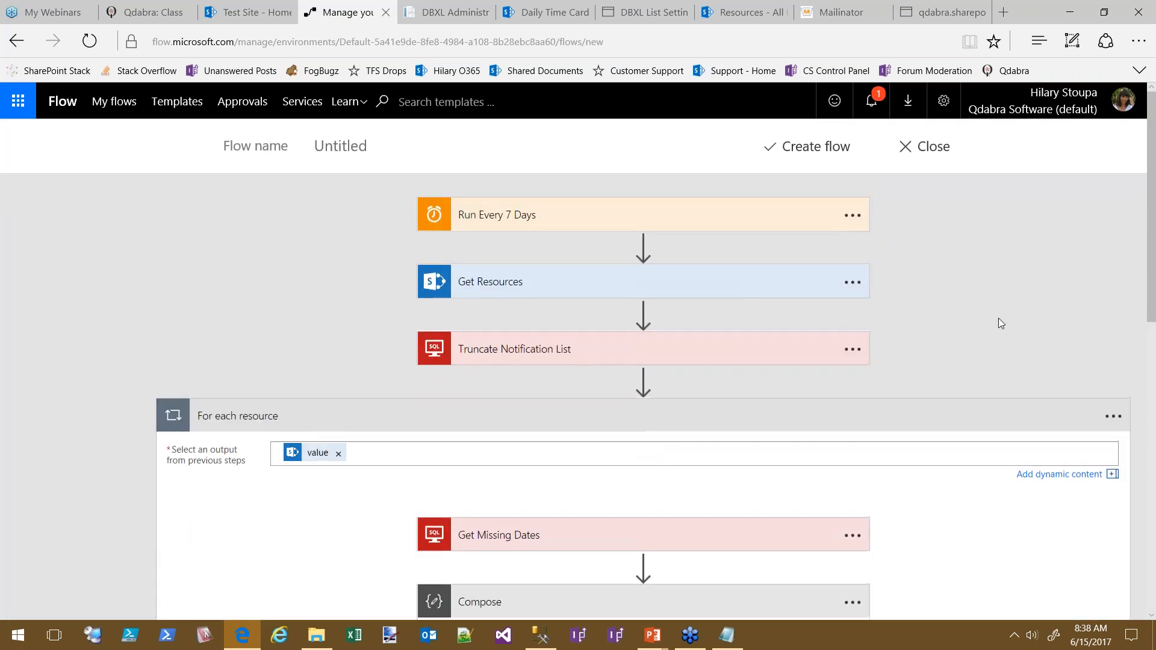
Check the Run Every 7 Days start time, name the flow 'TimeCard Reminder Demo', and create it
left_click(810, 148)
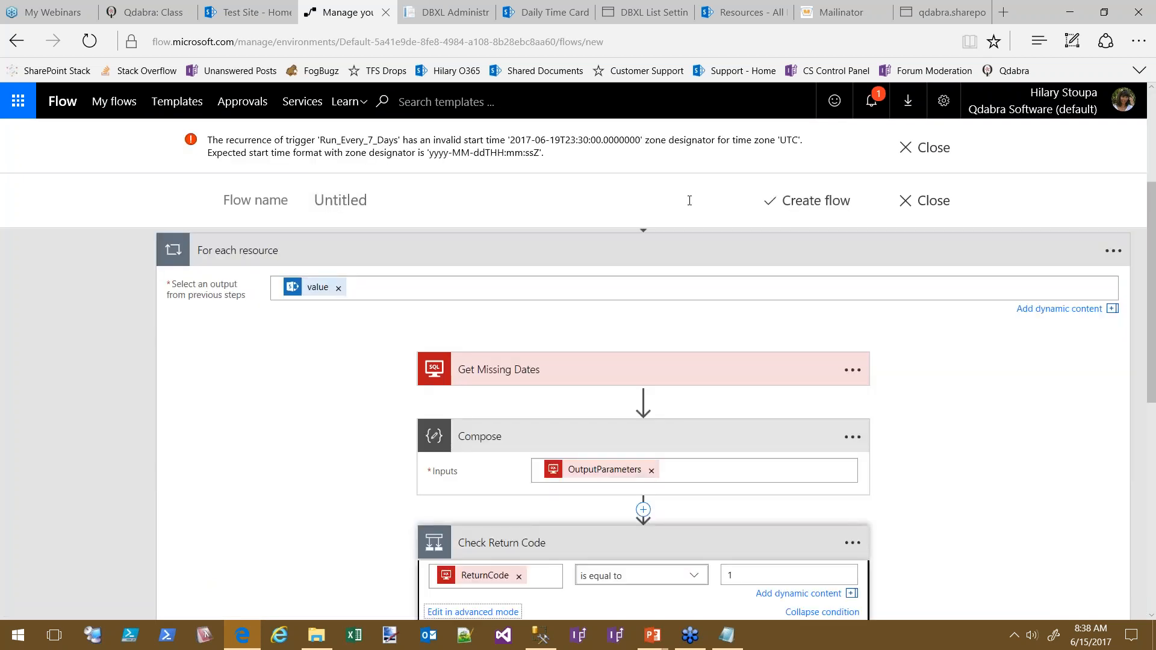
scroll(1019, 537, "up", 3)
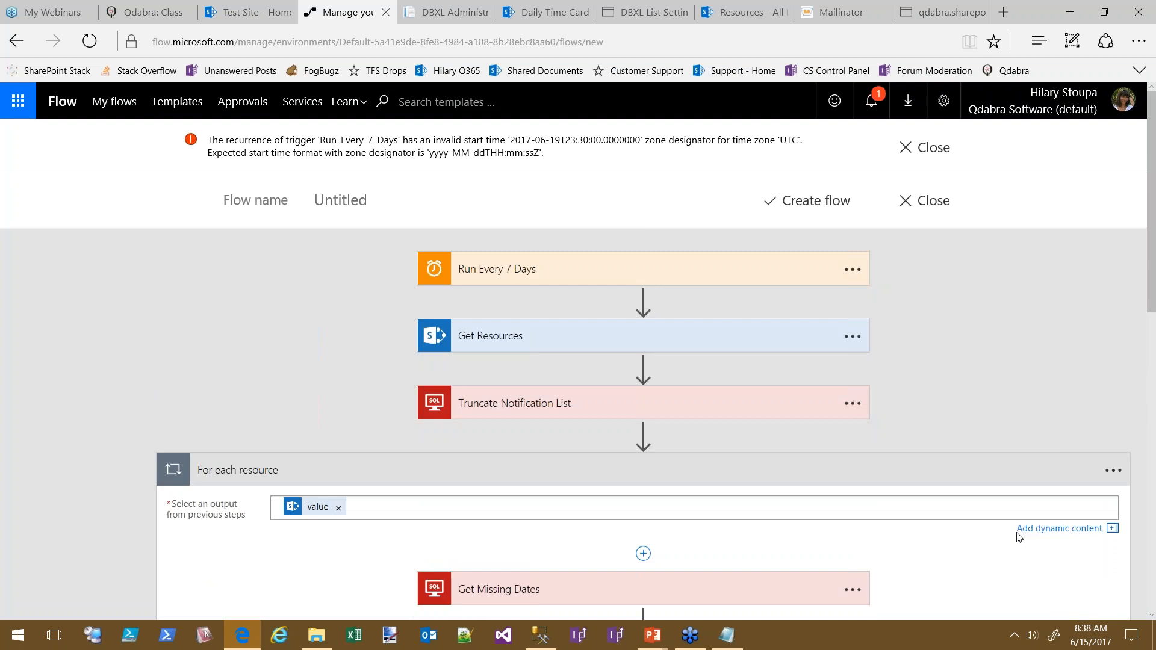
left_click(495, 271)
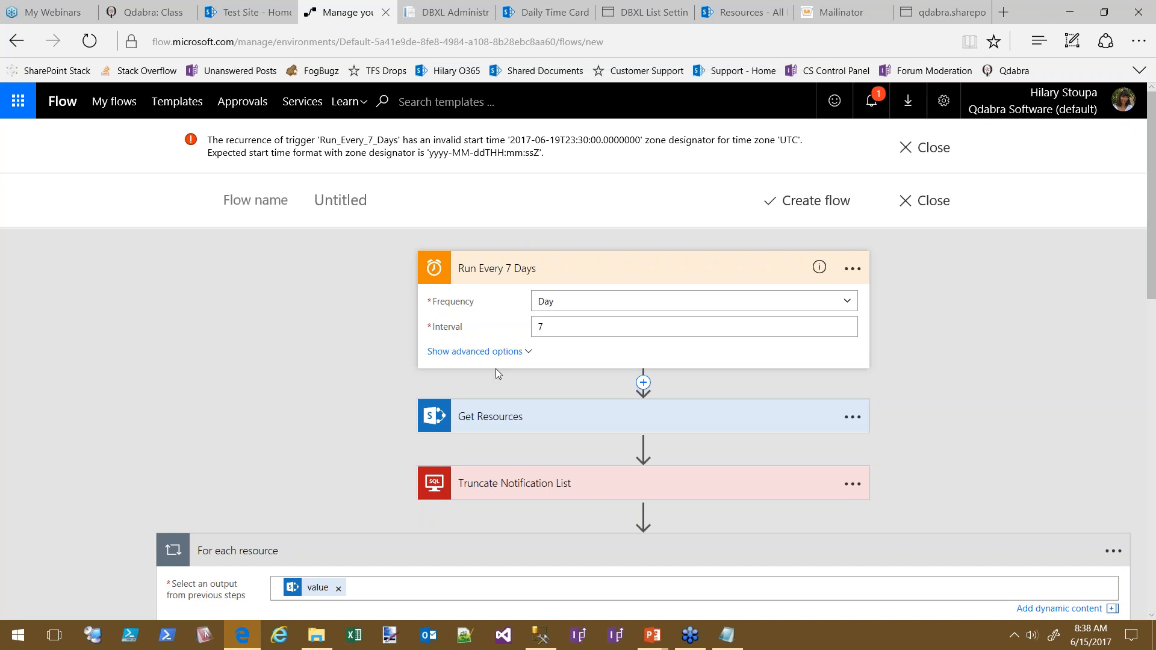
left_click(482, 355)
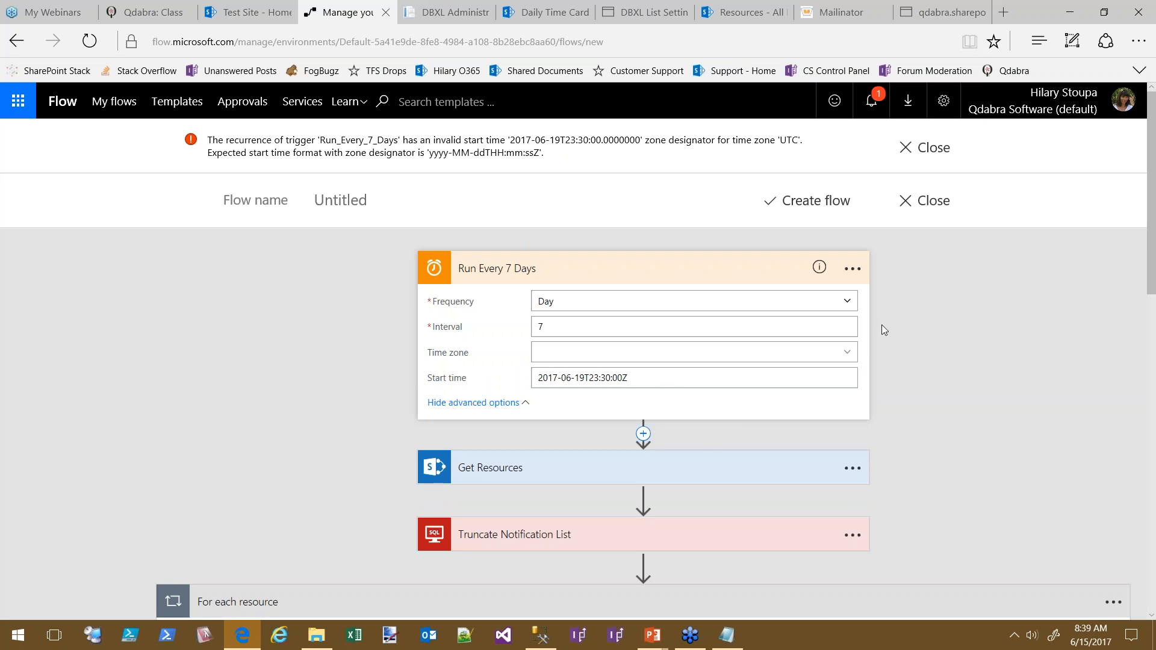
left_click(369, 201)
type("TimeCa")
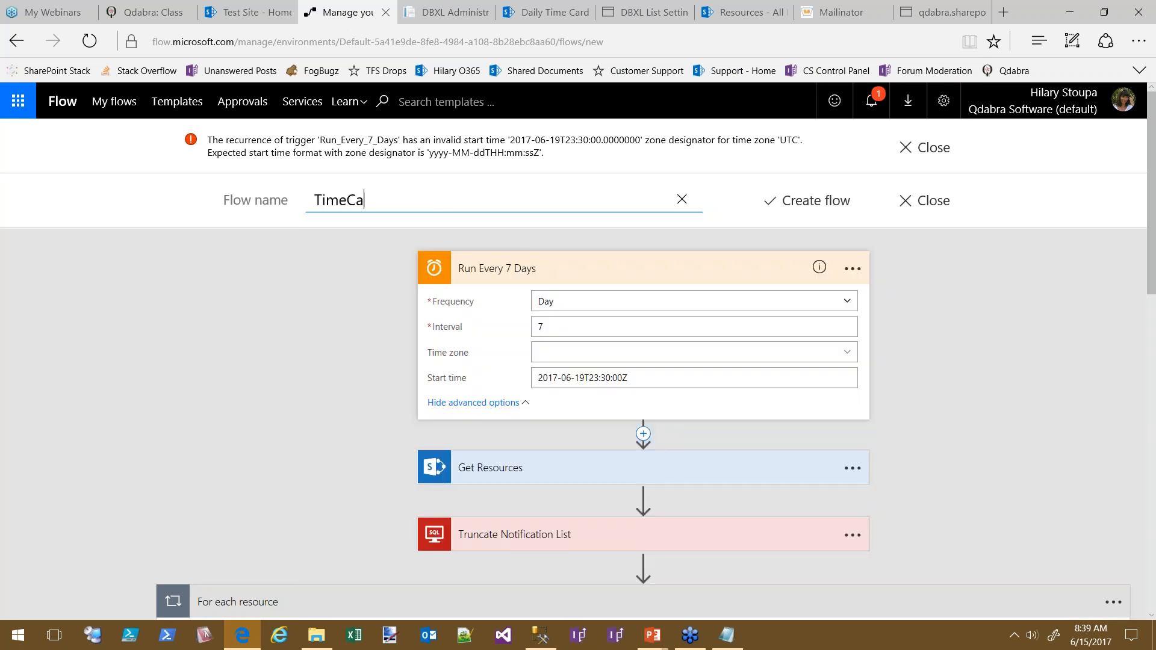
type("rd Reminder Demo")
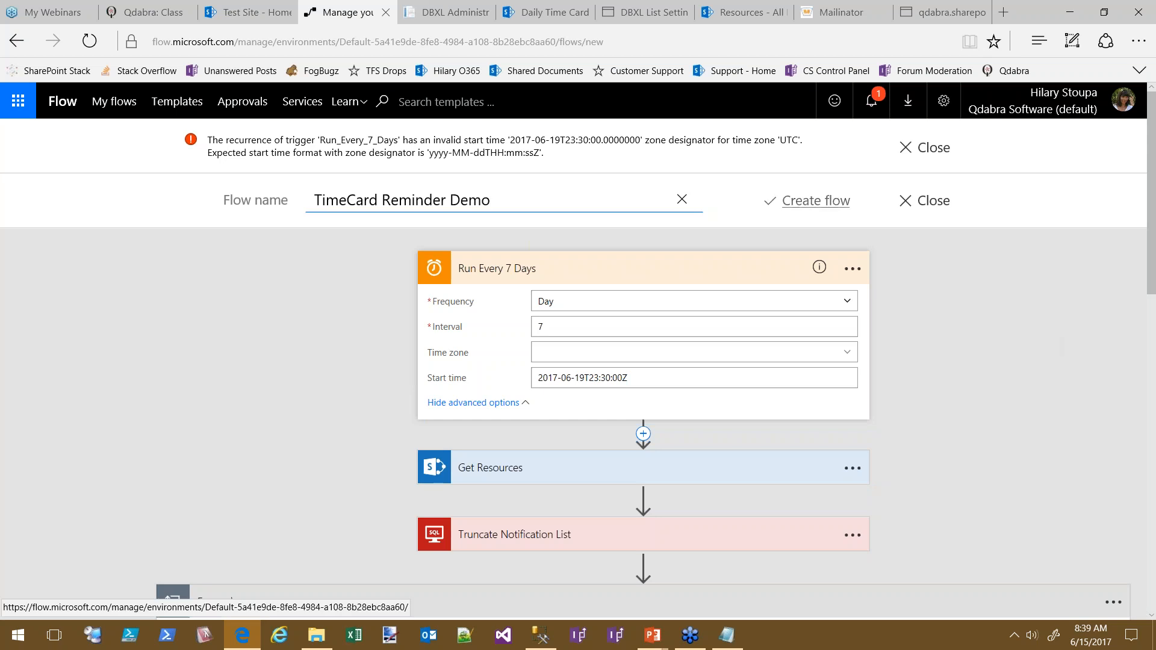
left_click(816, 201)
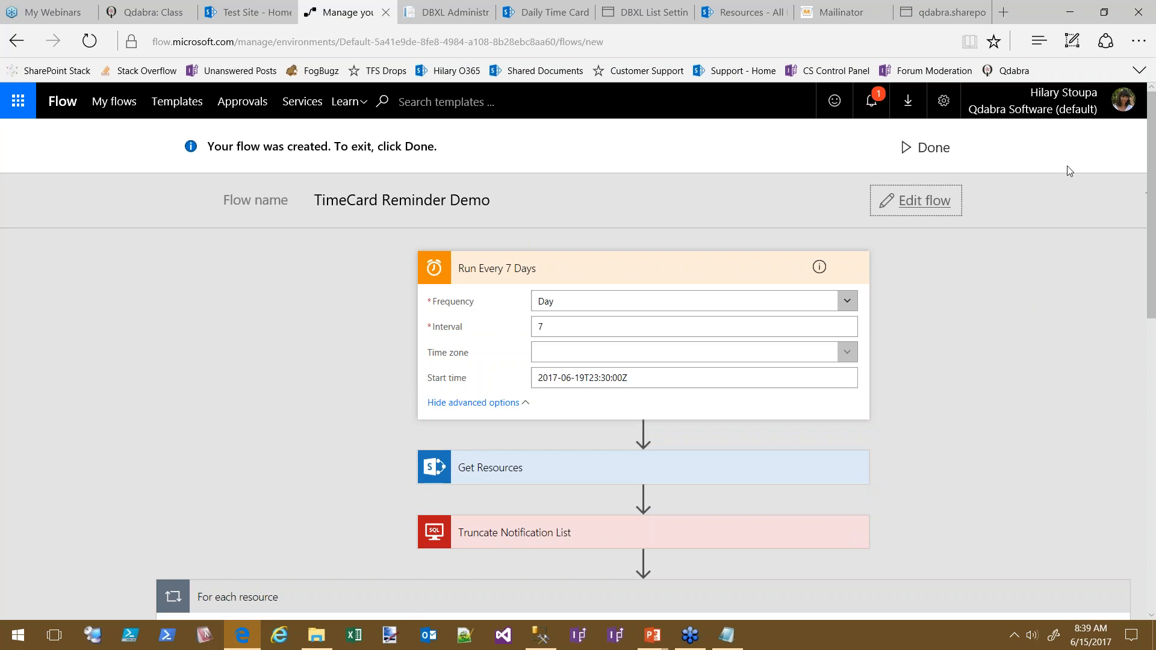
Close the editor and start a manual run of TimeCard Reminder Demo from its details page
left_click(916, 149)
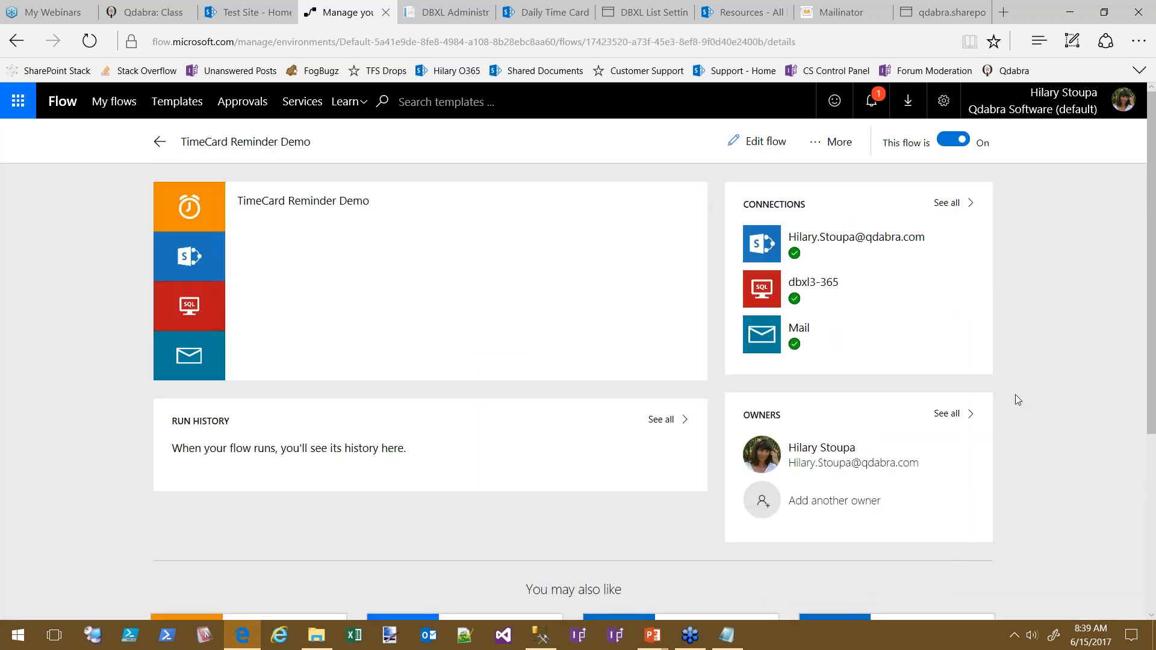
left_click(846, 143)
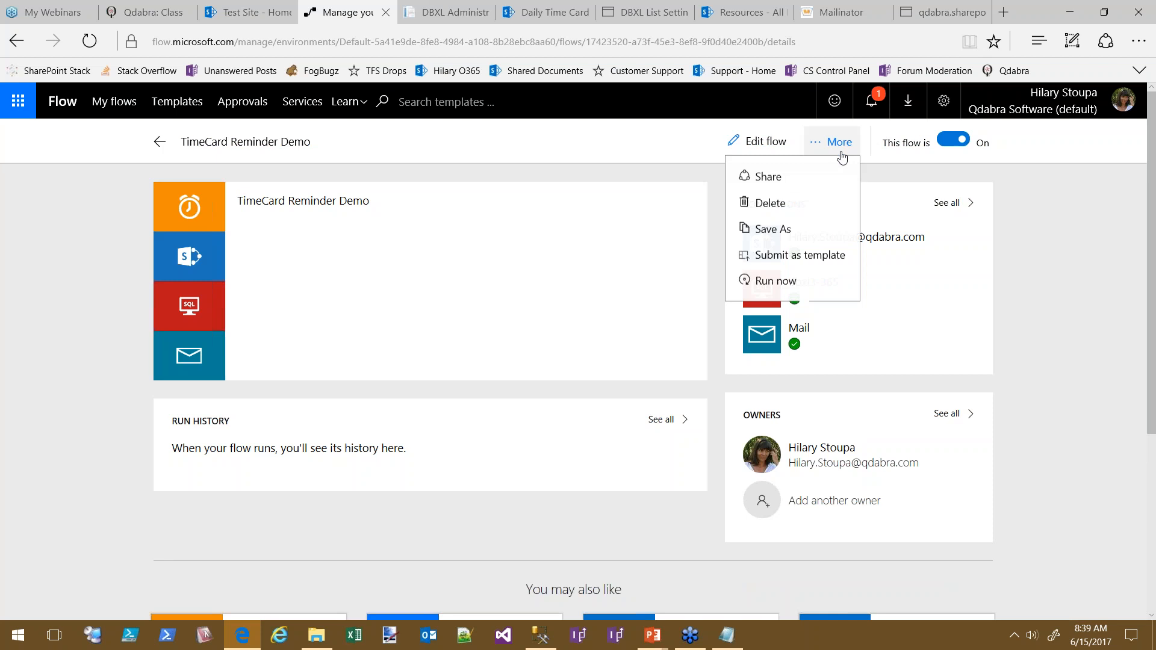
left_click(772, 283)
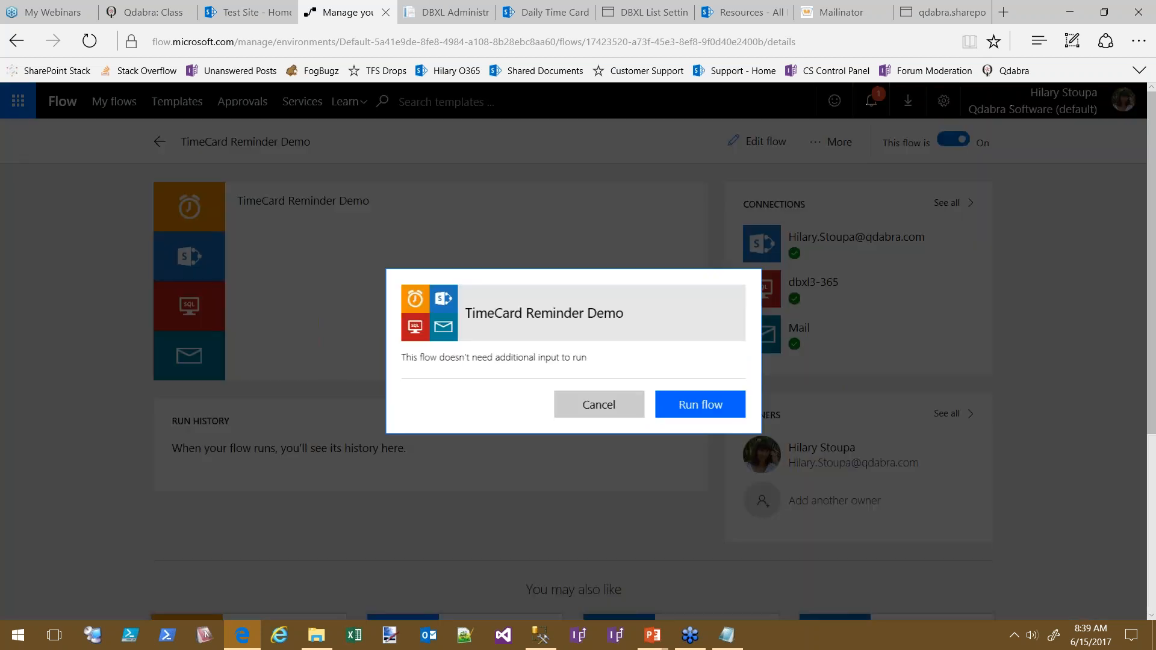
left_click(701, 413)
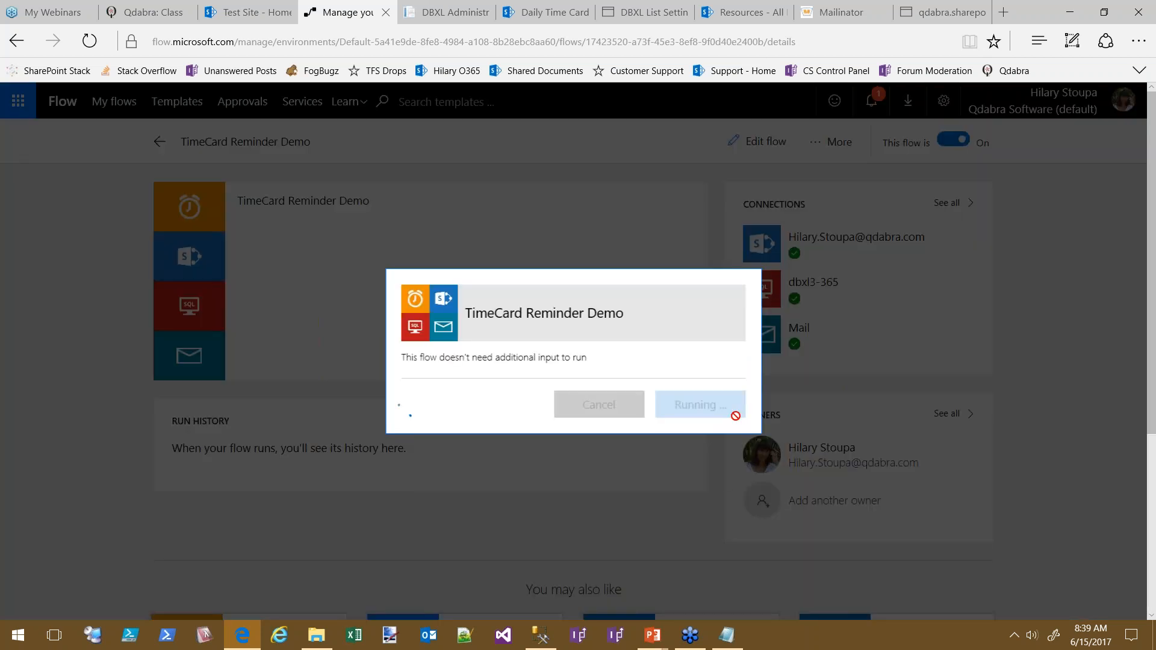
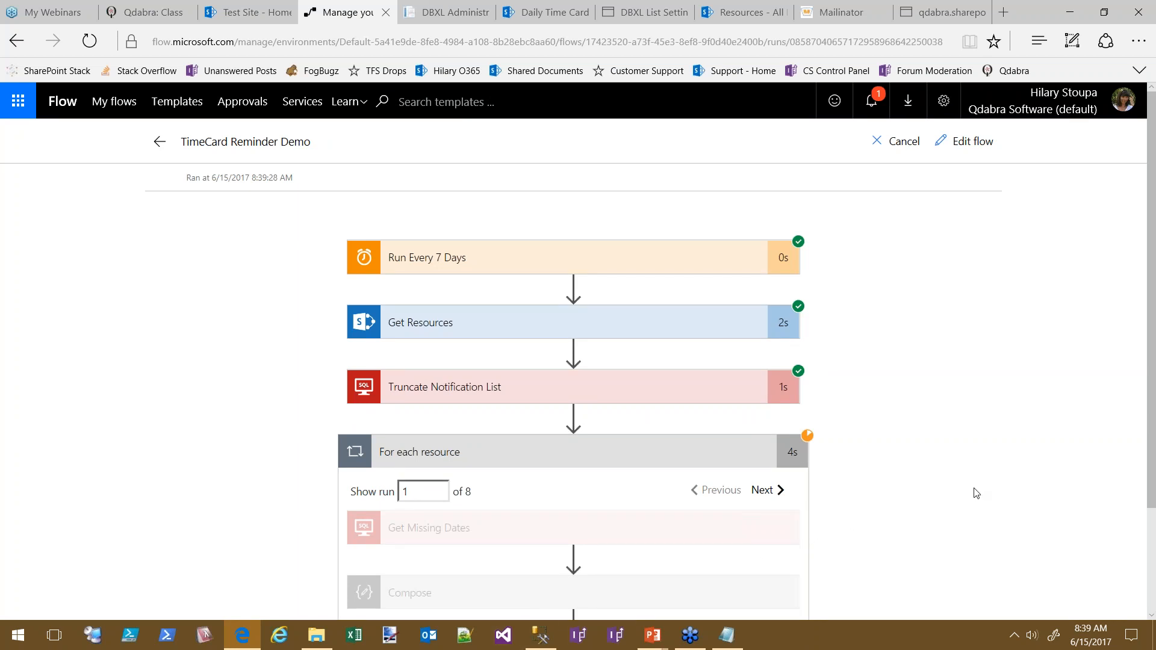
Step through the first four loop iterations, then expand Get Missing Dates on iteration 2 to view its inputs
scroll(1039, 392, "down", 3)
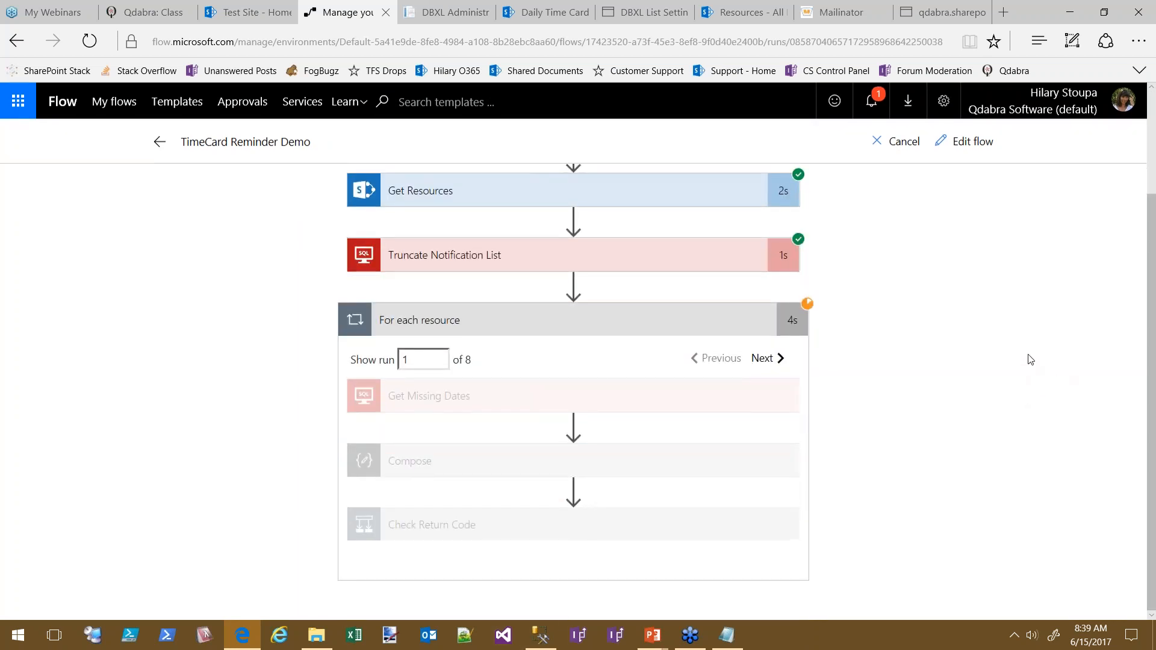
left_click(758, 360)
left_click(778, 361)
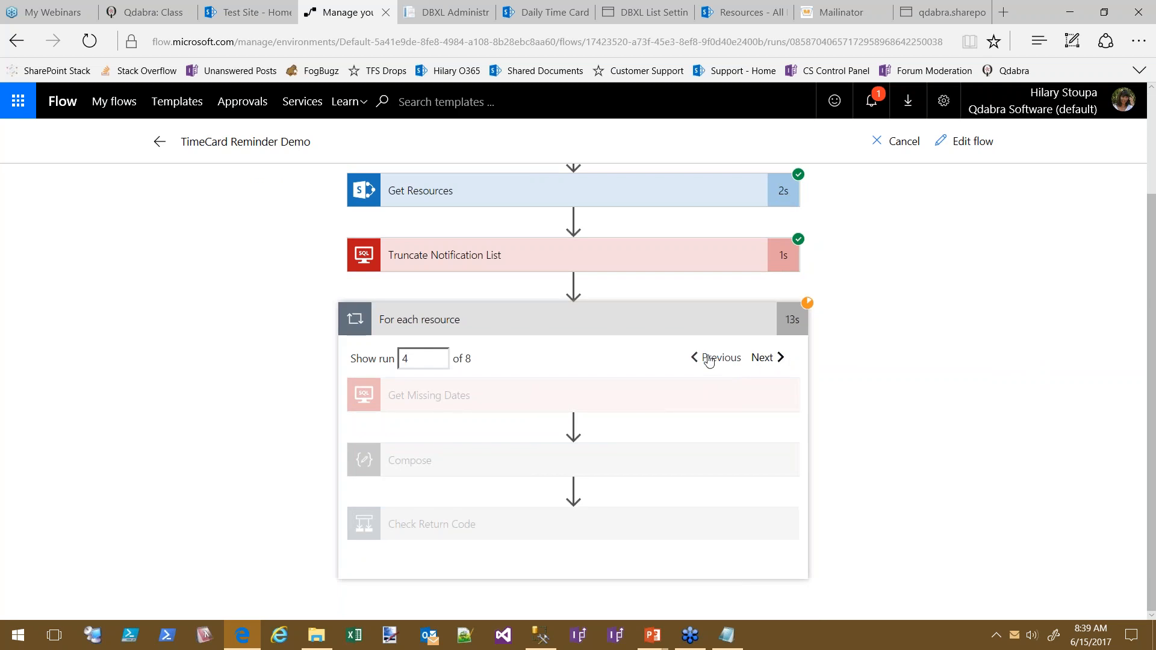
left_click(779, 364)
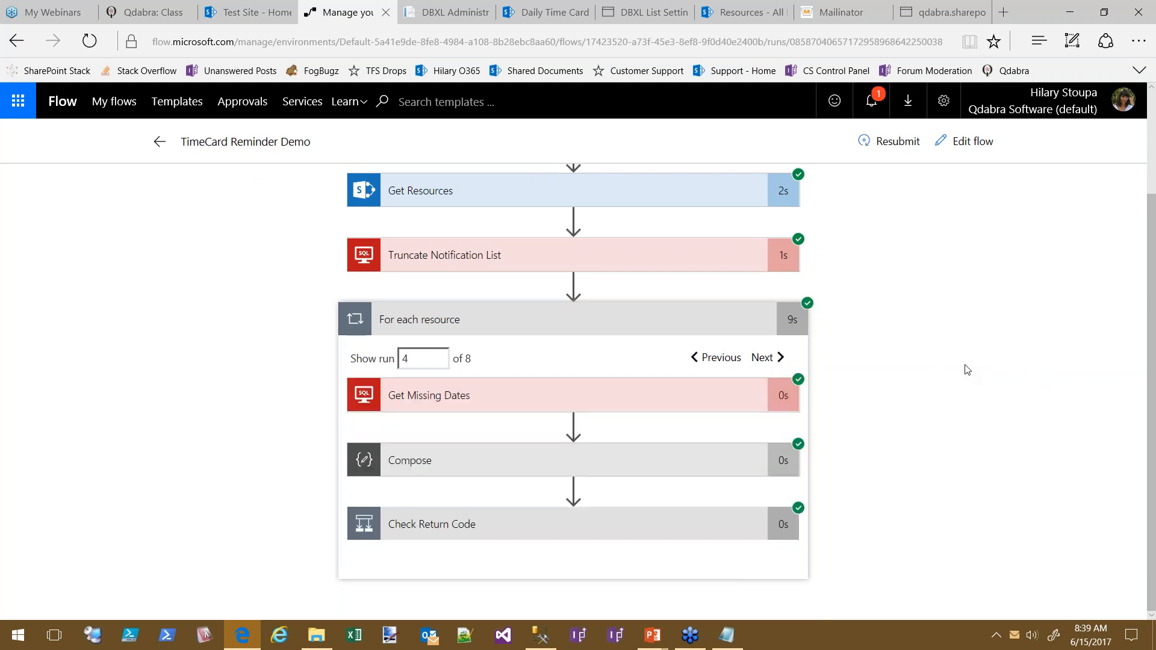
scroll(927, 364, "up", 1)
left_click(717, 378)
left_click(695, 376)
left_click(693, 376)
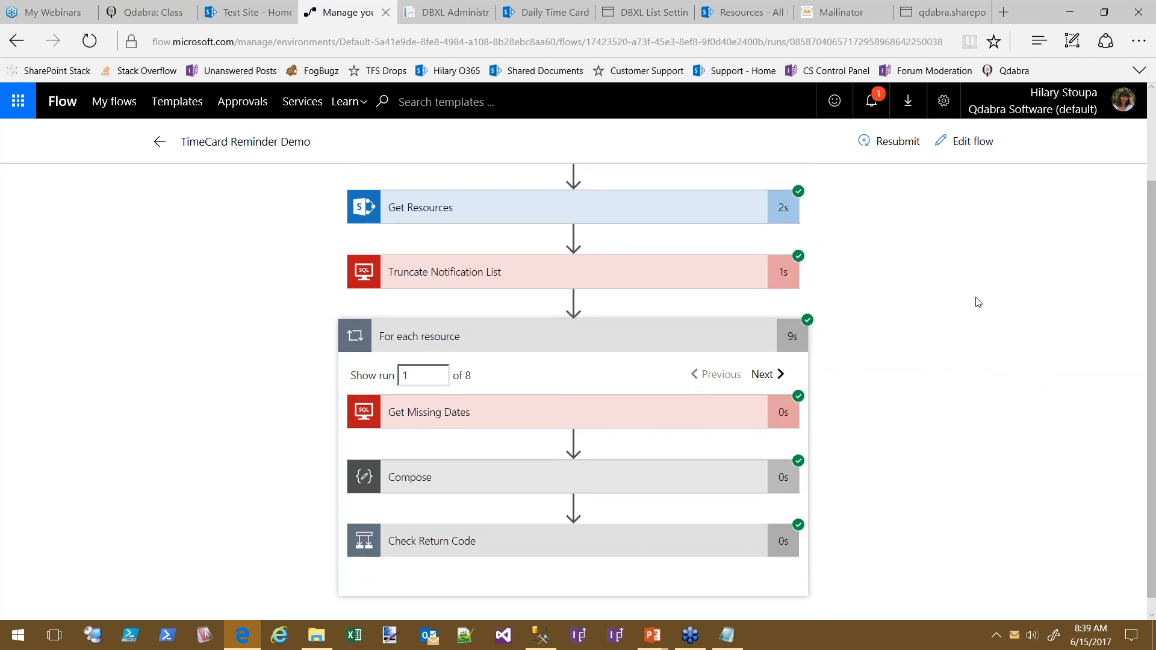
left_click(773, 375)
left_click(582, 416)
scroll(919, 405, "down", 2)
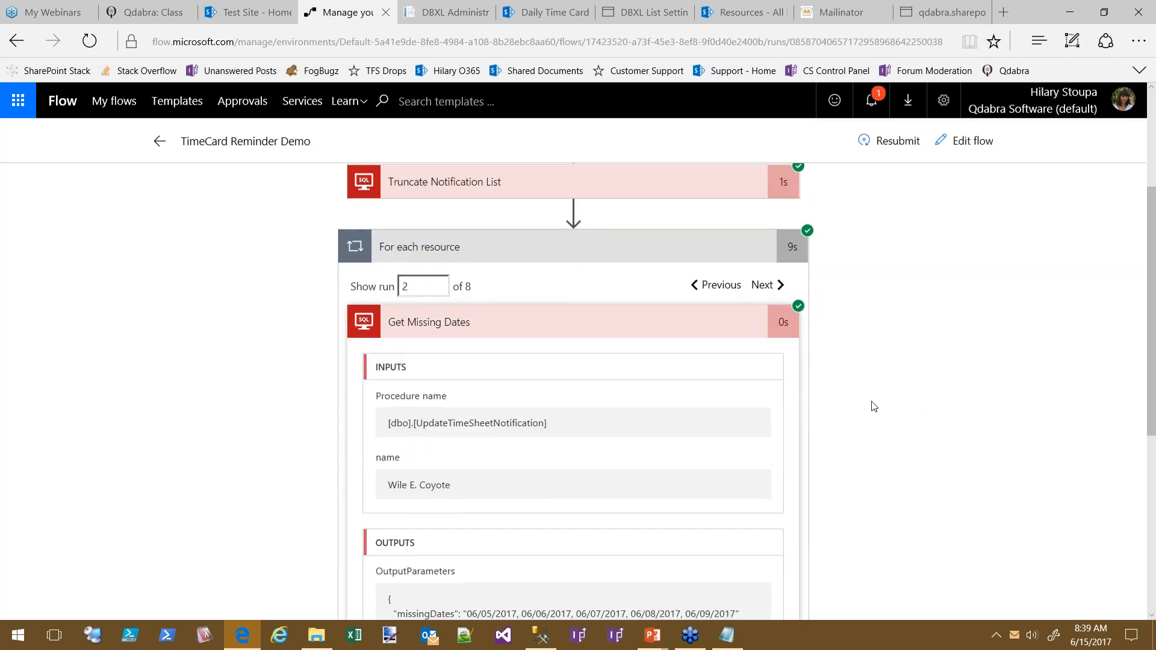
Page through all eight iterations, select the OutputParameters JSON, and settle on iteration 6
left_click(717, 286)
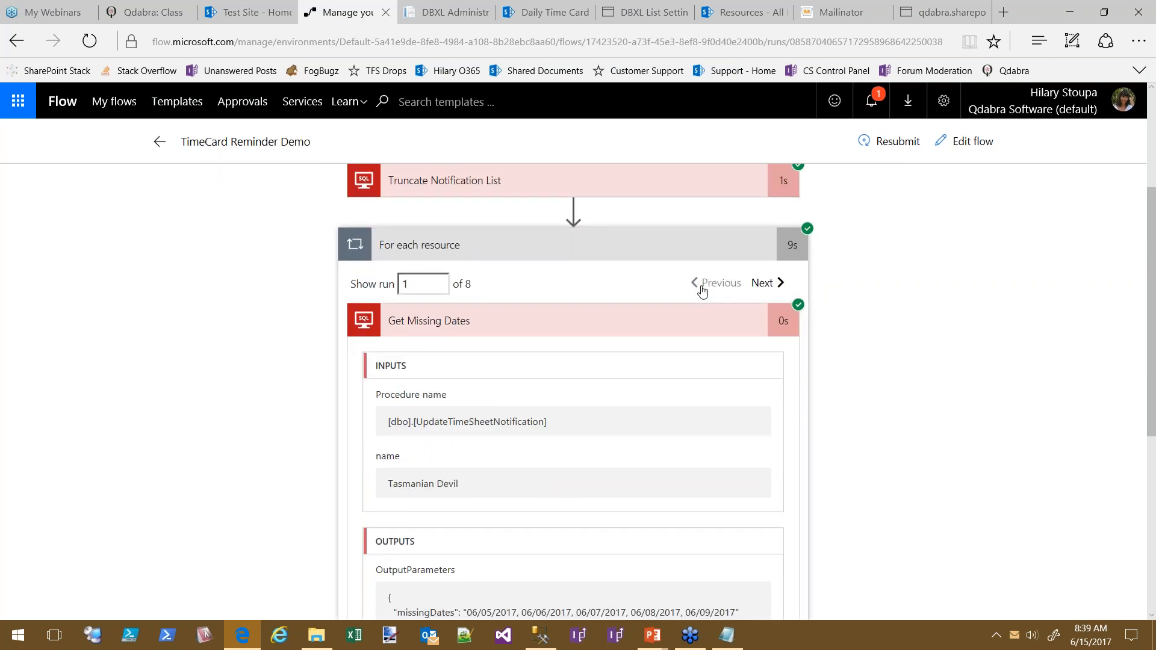
left_click(768, 285)
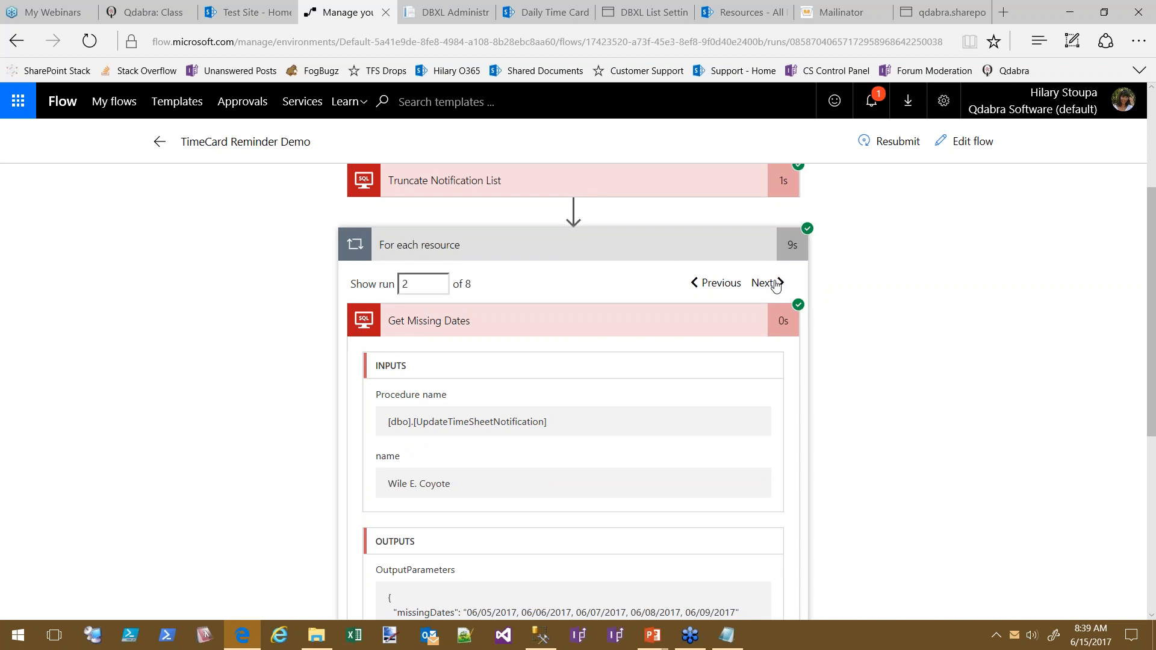
left_click(768, 286)
left_click(768, 285)
left_click(769, 286)
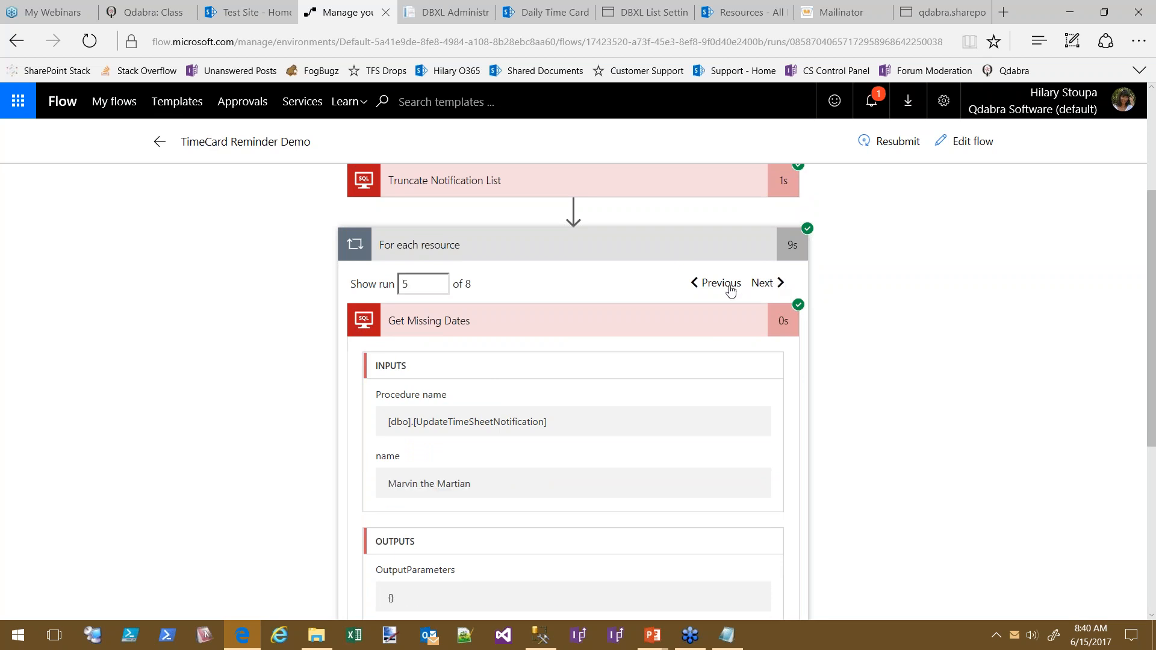
left_click(768, 285)
left_click(769, 285)
left_click(726, 284)
scroll(1018, 422, "down", 3)
scroll(1022, 425, "up", 2)
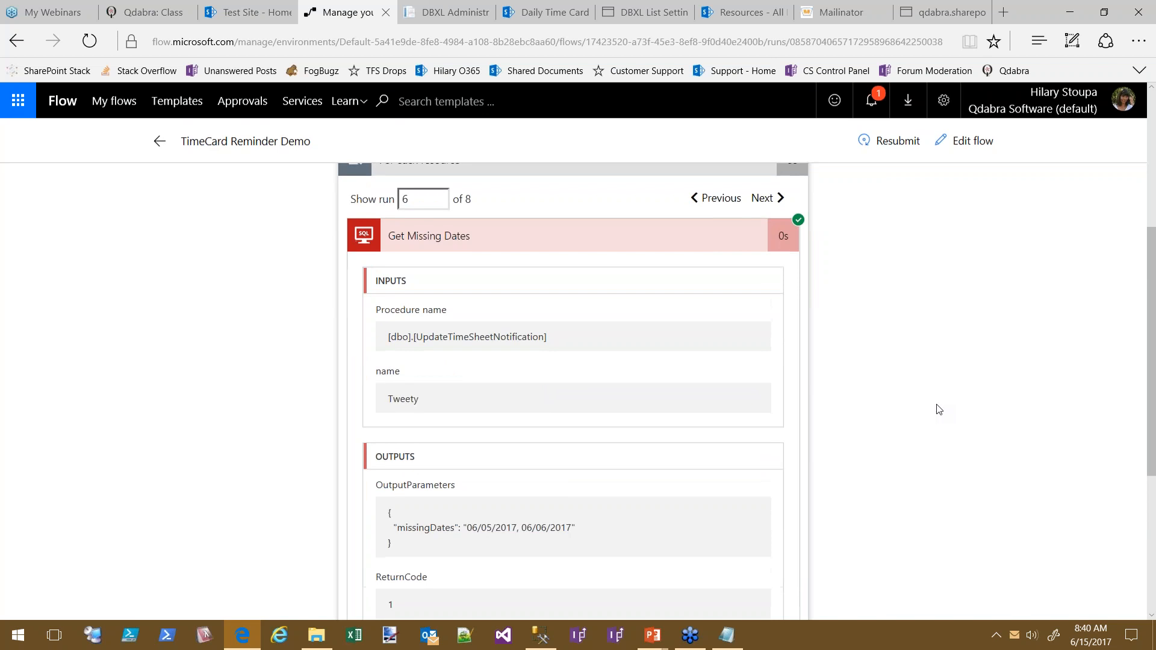
left_click(764, 199)
left_click(764, 199)
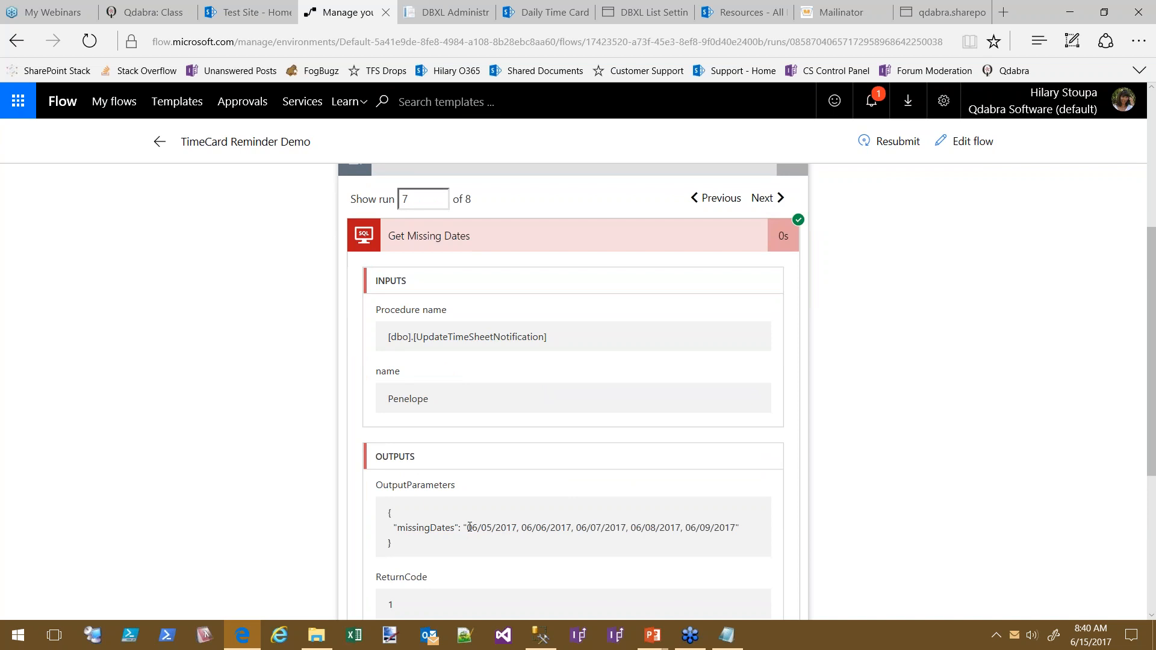
scroll(491, 538, "down", 2)
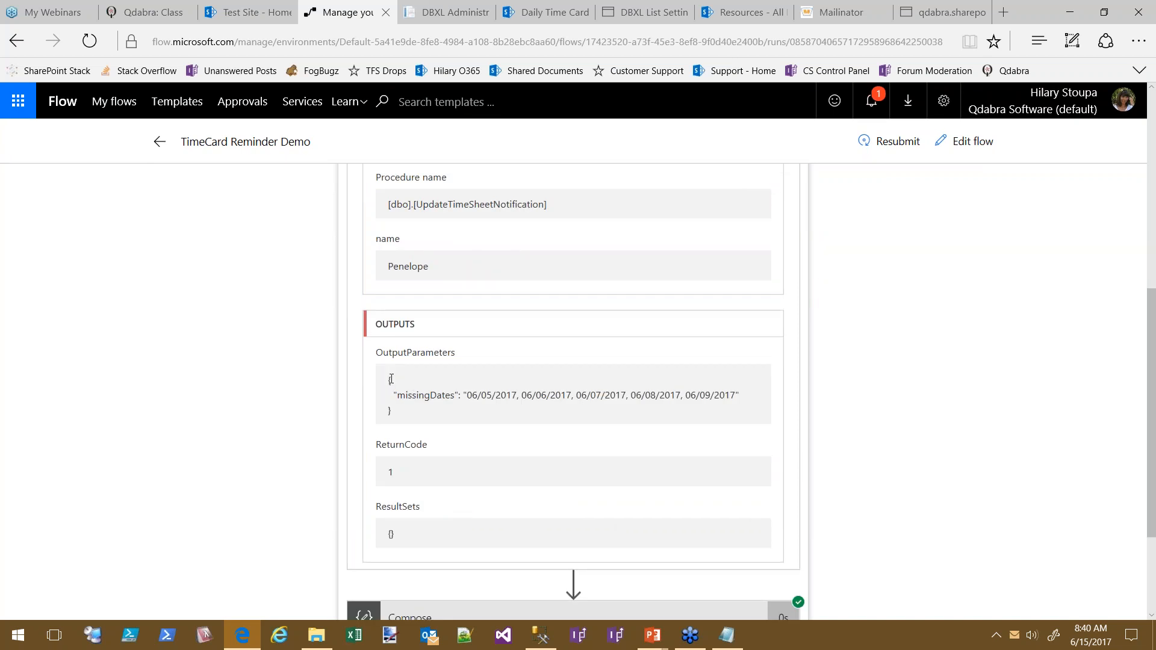
triple_click(404, 420)
scroll(945, 377, "up", 6)
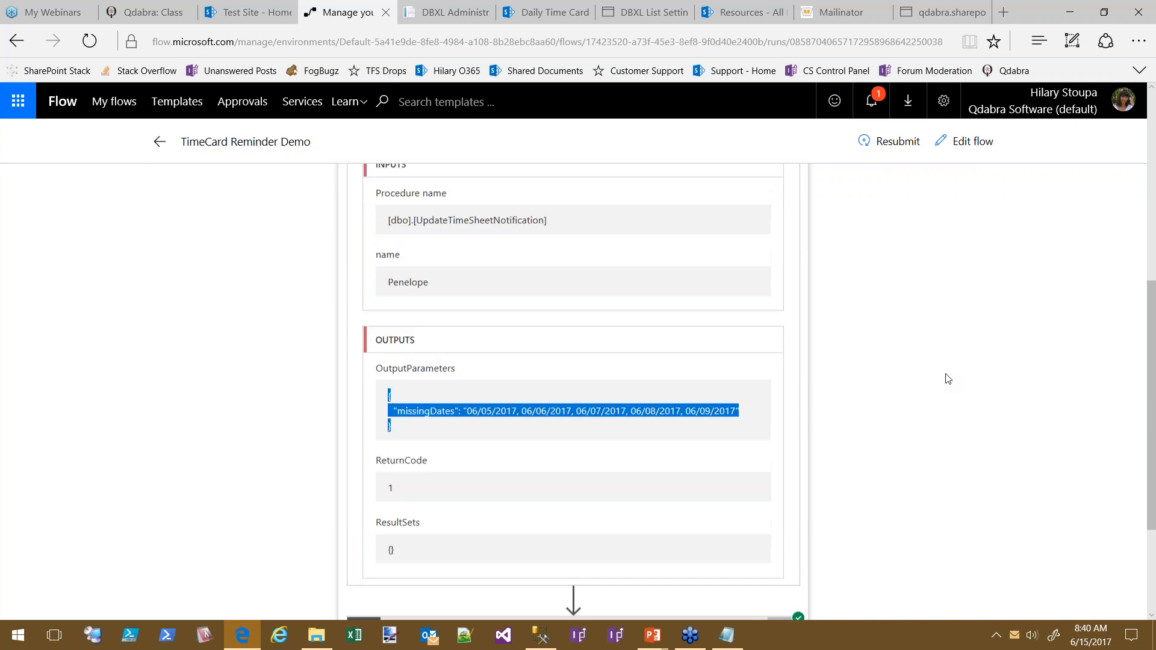
left_click(730, 485)
scroll(949, 453, "down", 5)
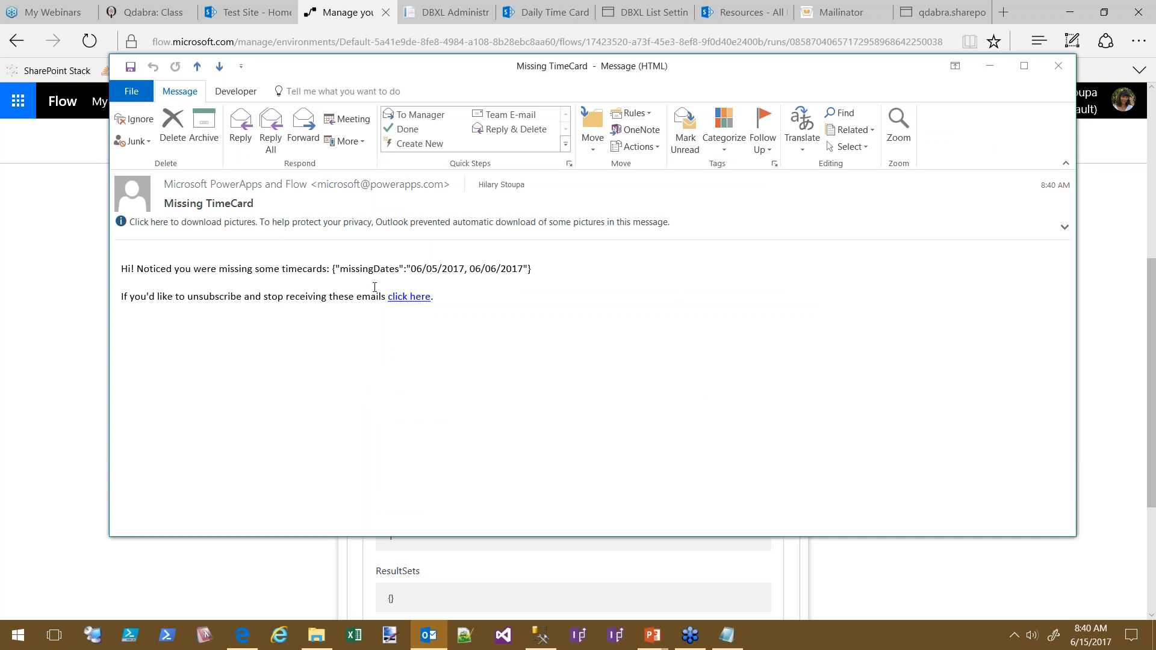
Select the {"missingDates":…} JSON for 06/05/2017 and 06/06/2017 in the email body
left_click_drag(531, 269, 333, 269)
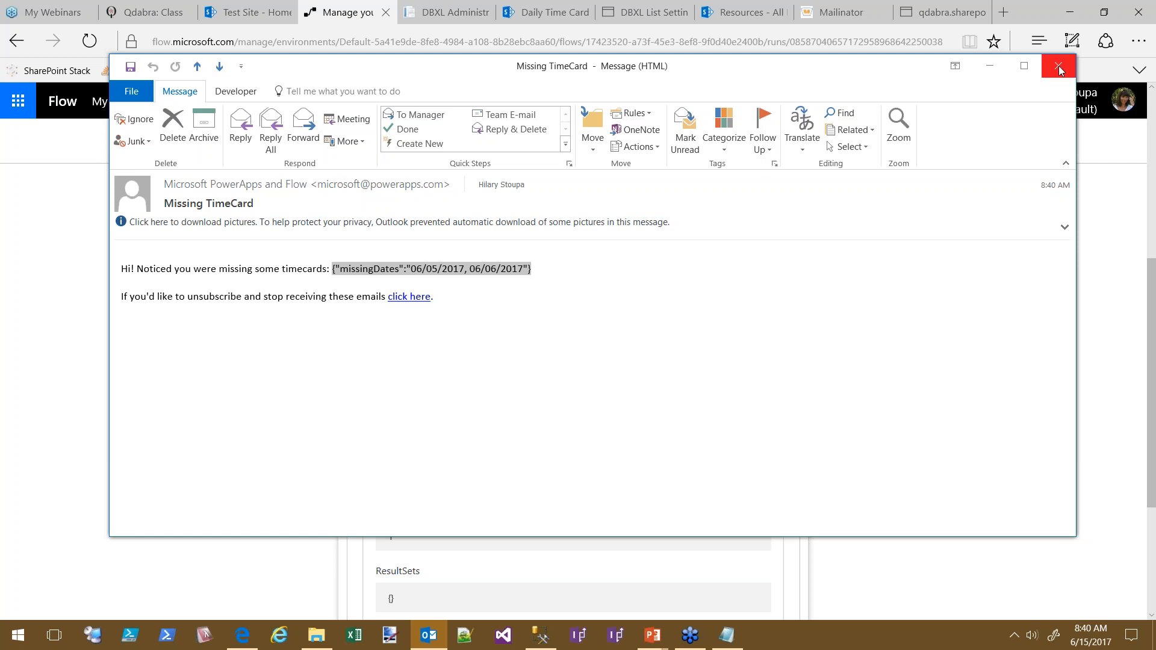
left_click(521, 269)
left_click_drag(535, 269, 336, 269)
Close the email and select the Compose step's output JSON in the run view to compare
left_click(1059, 66)
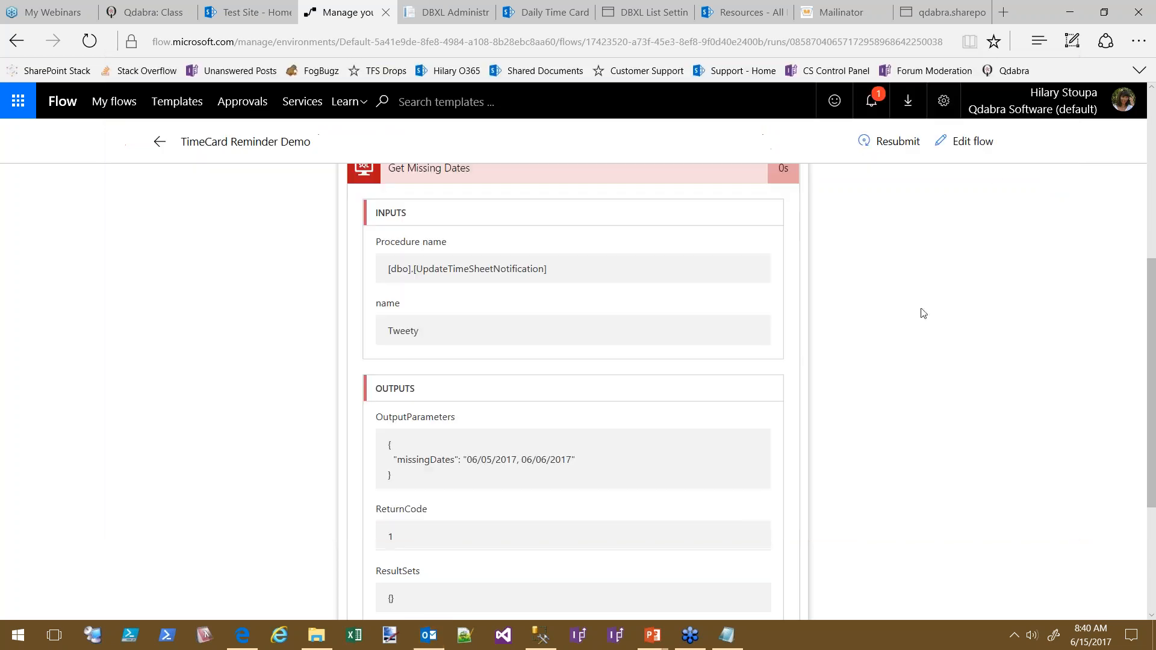
scroll(927, 488, "down", 3)
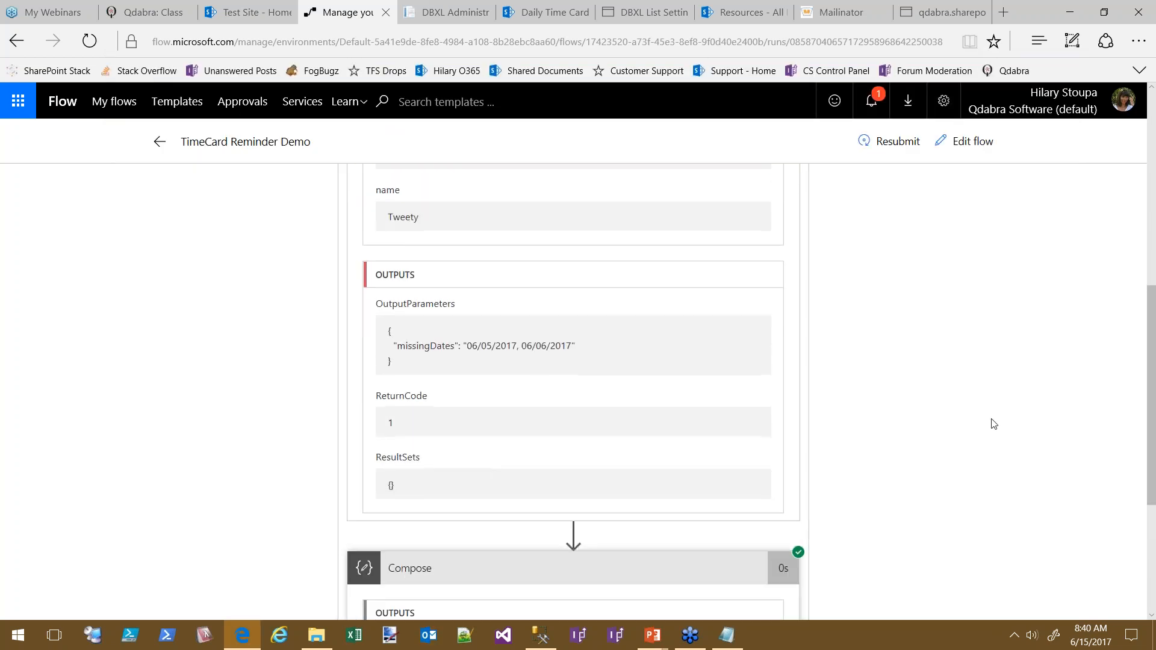
scroll(1014, 347, "down", 4)
left_click_drag(421, 447, 389, 409)
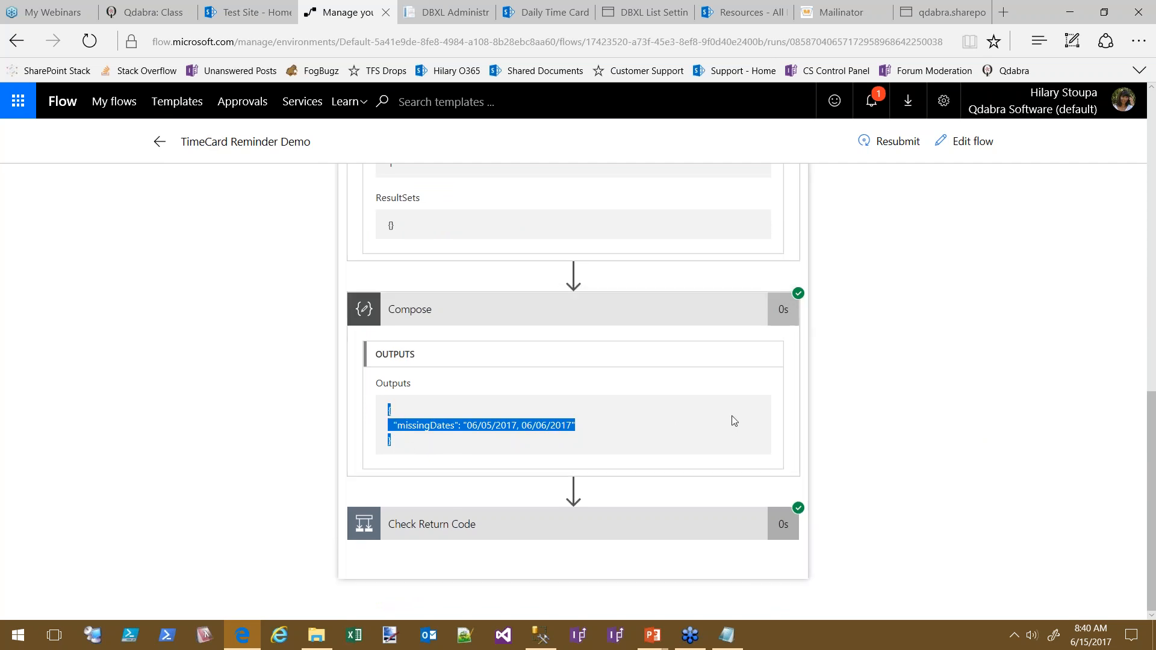
scroll(1034, 300, "up", 15)
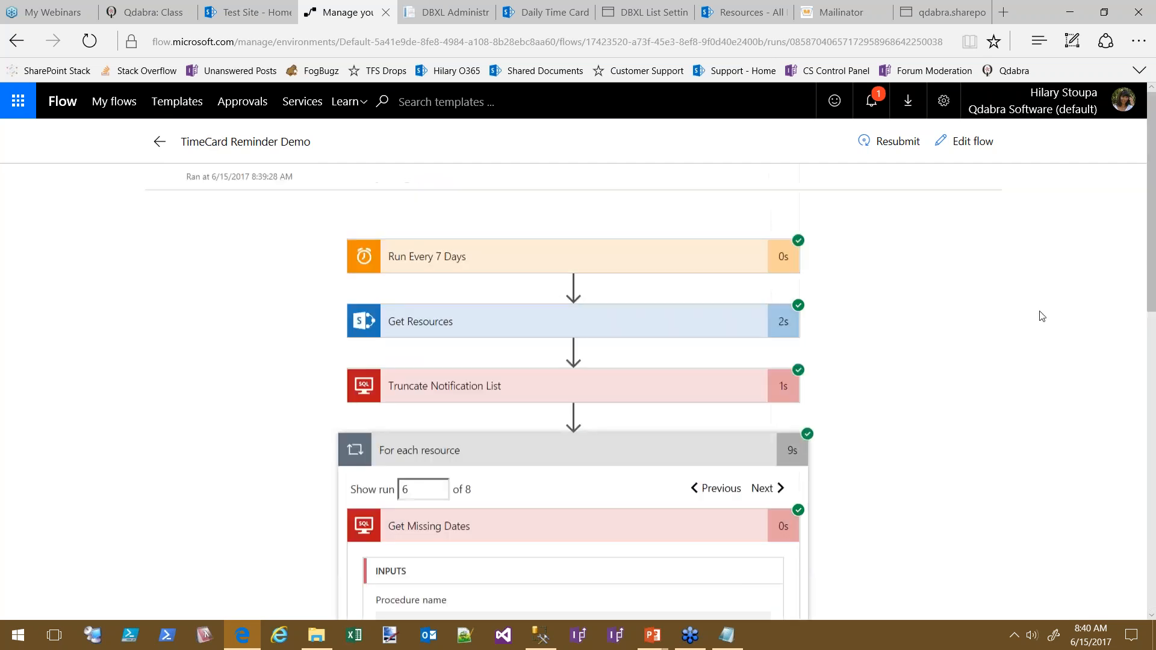
left_click(969, 143)
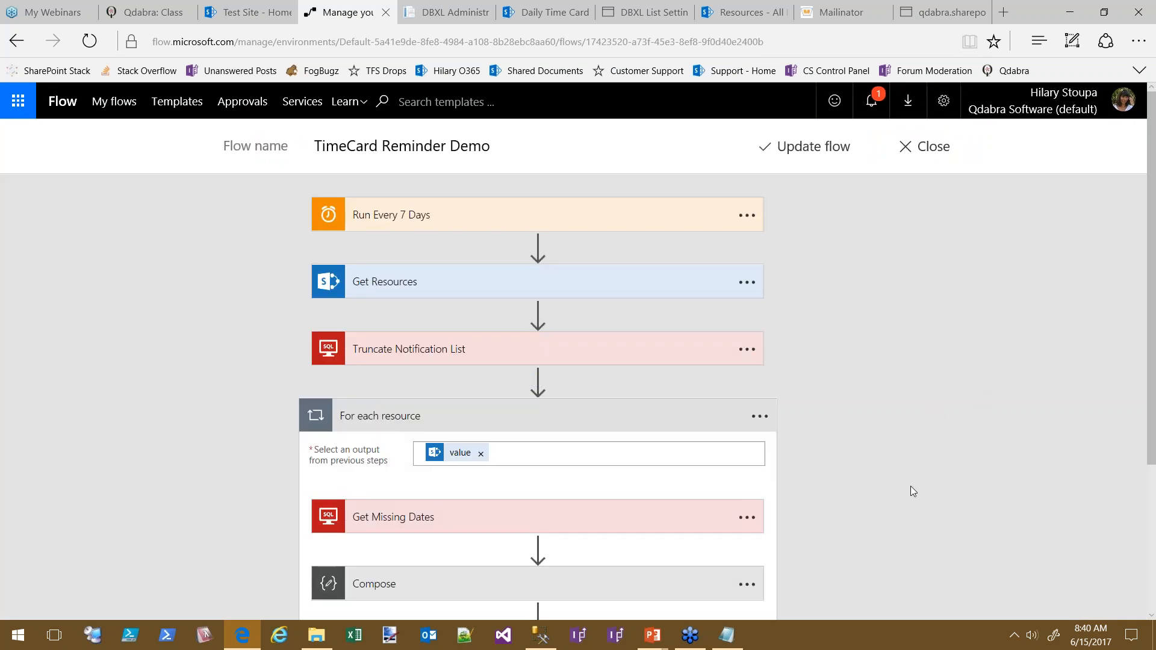
Remove the Output token from the Send email body inside Check Return Code
scroll(909, 487, "down", 3)
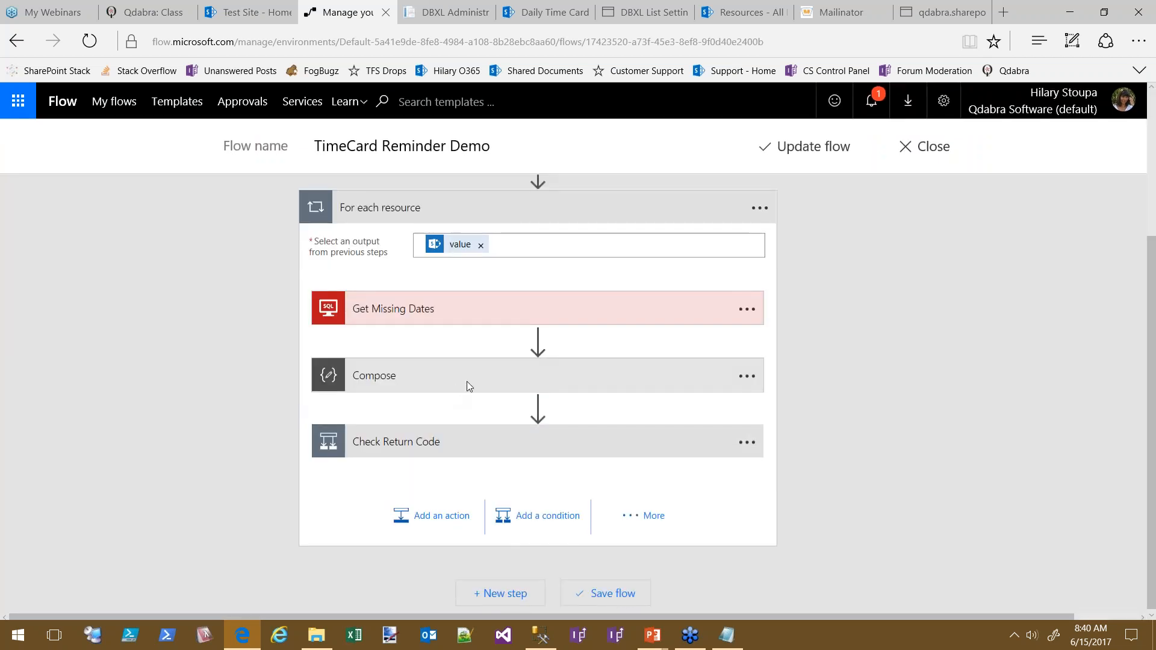
left_click(405, 446)
scroll(968, 387, "down", 2)
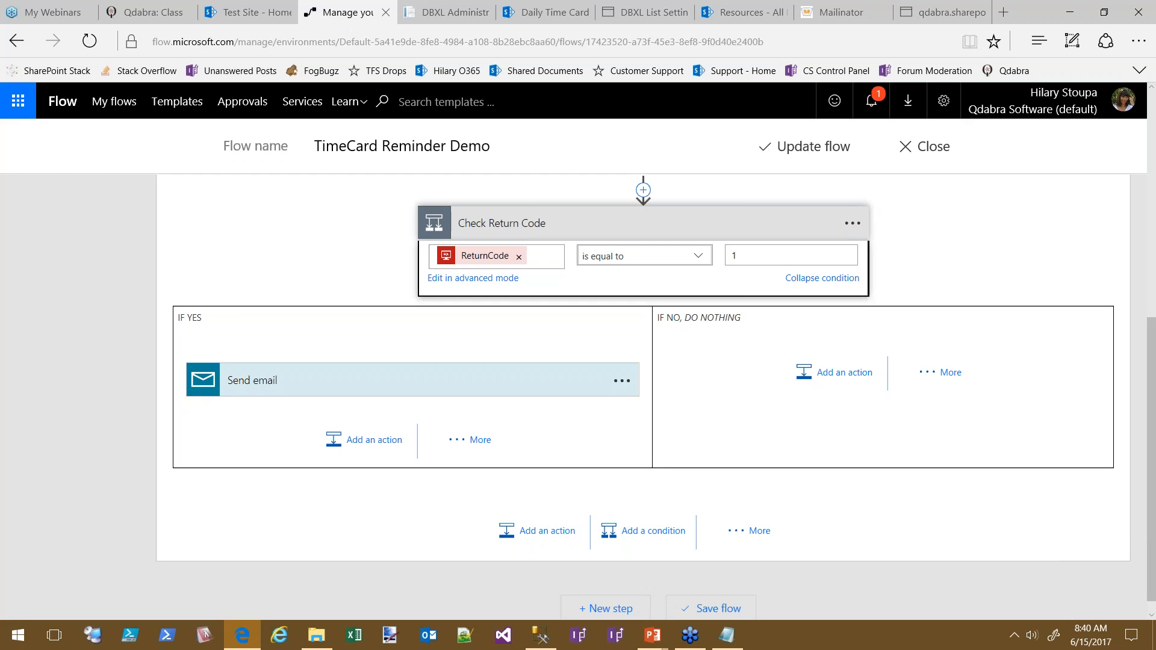
left_click(247, 385)
left_click(373, 489)
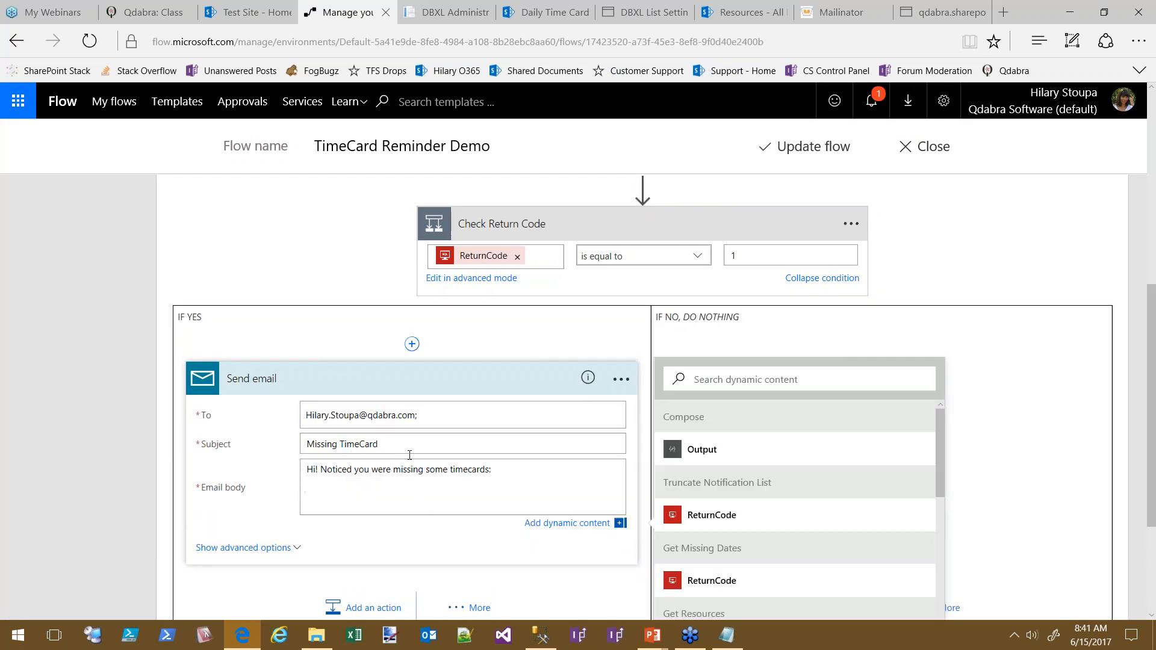
Delete the Compose step and insert a new action after Get Missing Dates
scroll(421, 408, "up", 5)
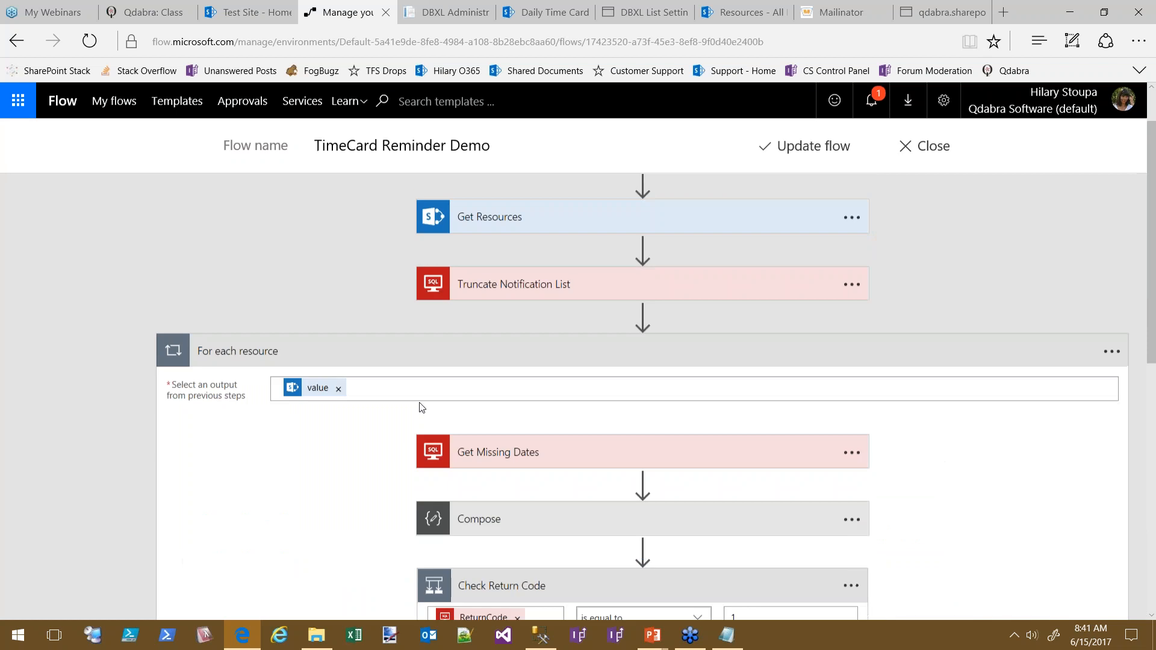
left_click(853, 521)
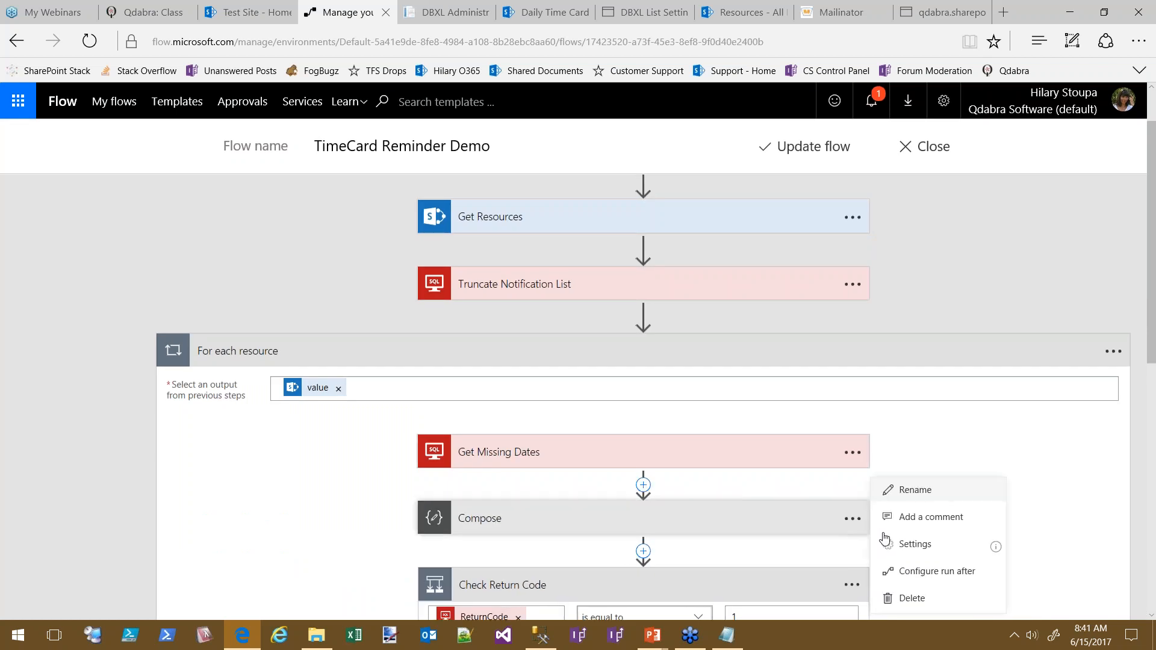
left_click(936, 601)
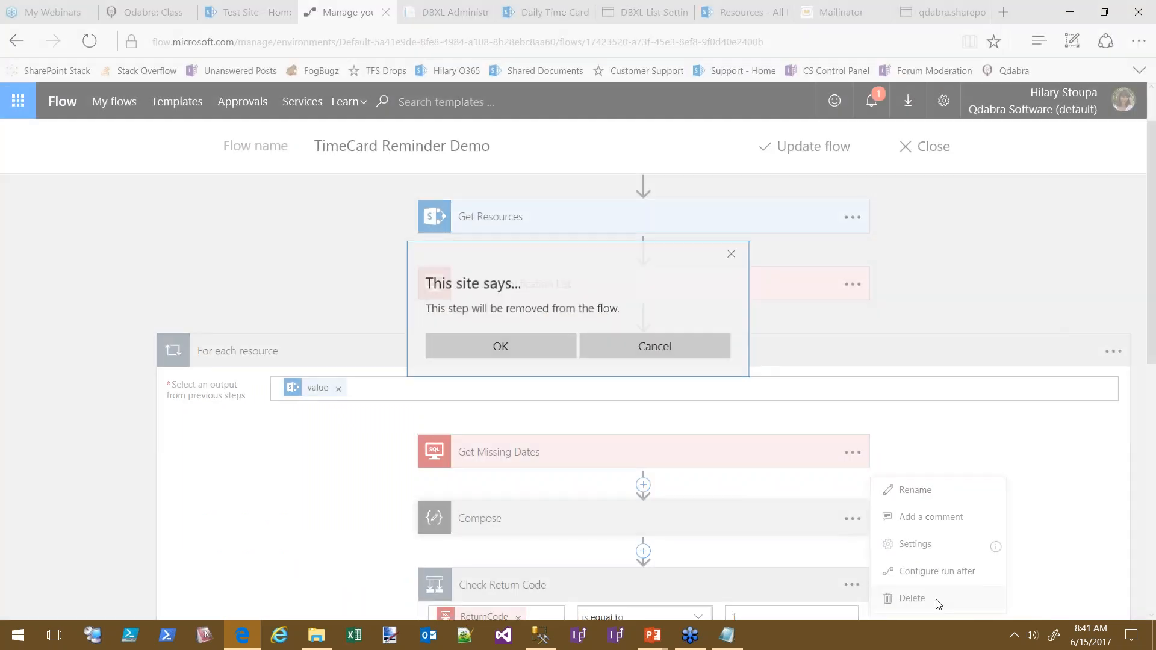
left_click(506, 340)
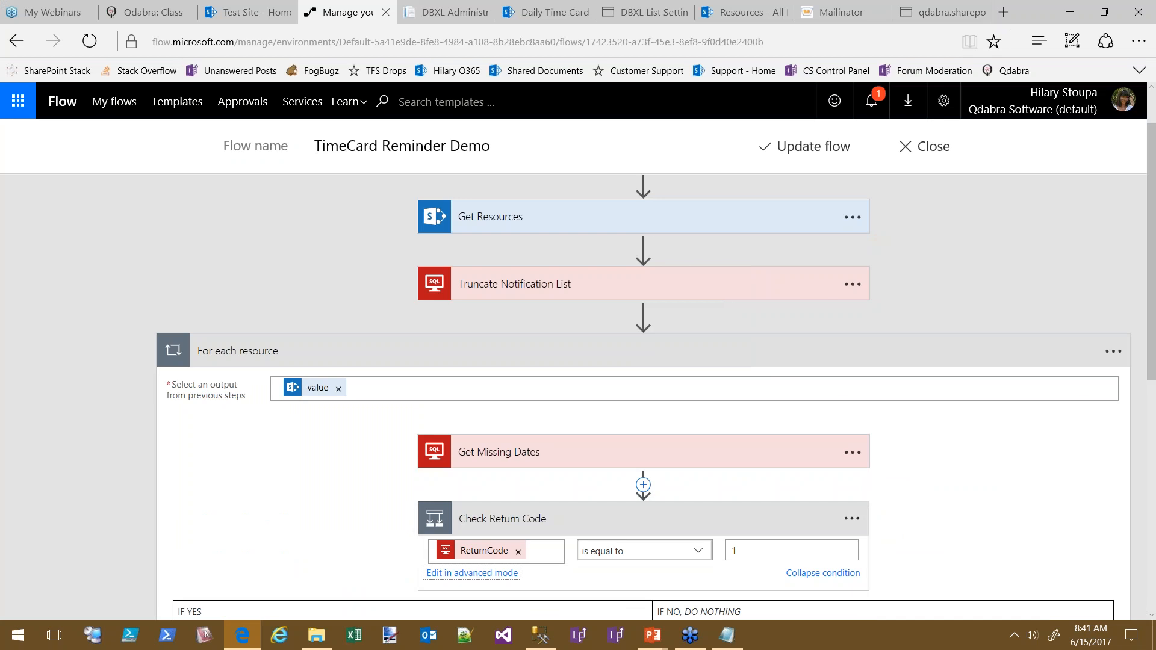
left_click(644, 485)
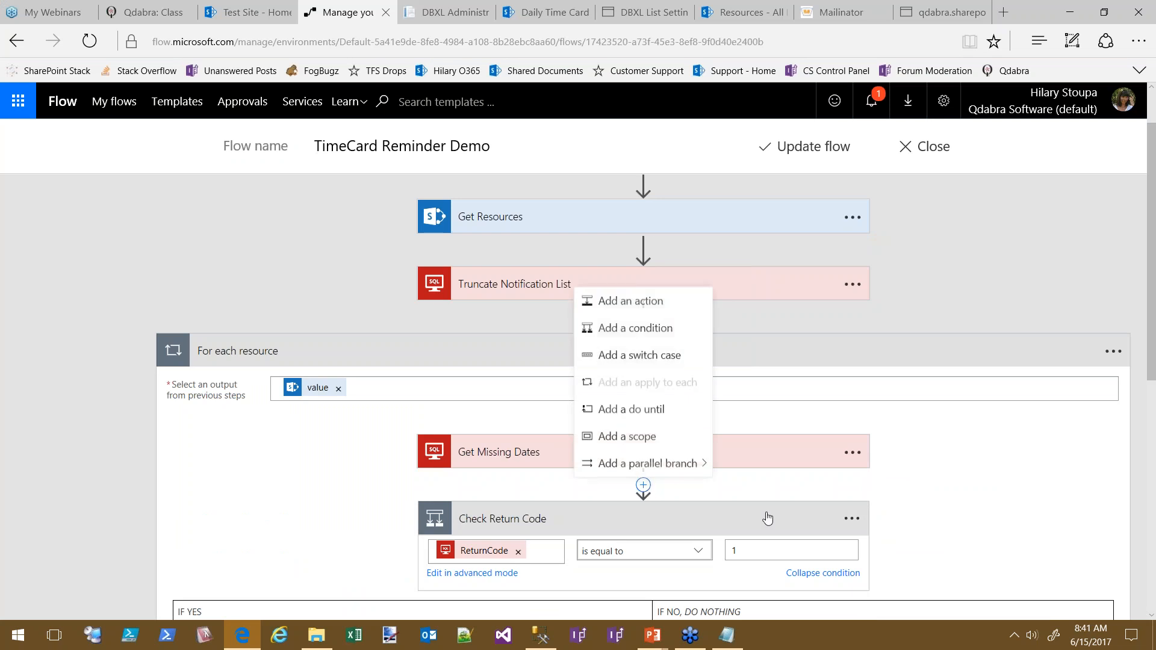
left_click(618, 304)
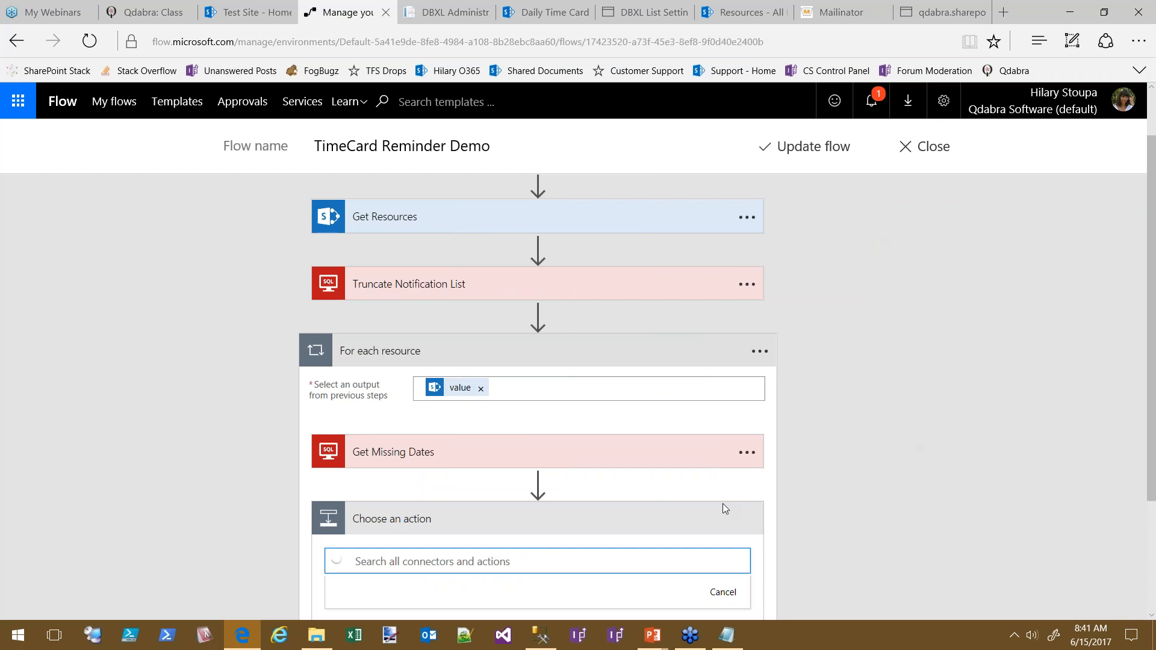
Add a Parse JSON action with Content set to Get Missing Dates' OutputParameters
type("parse")
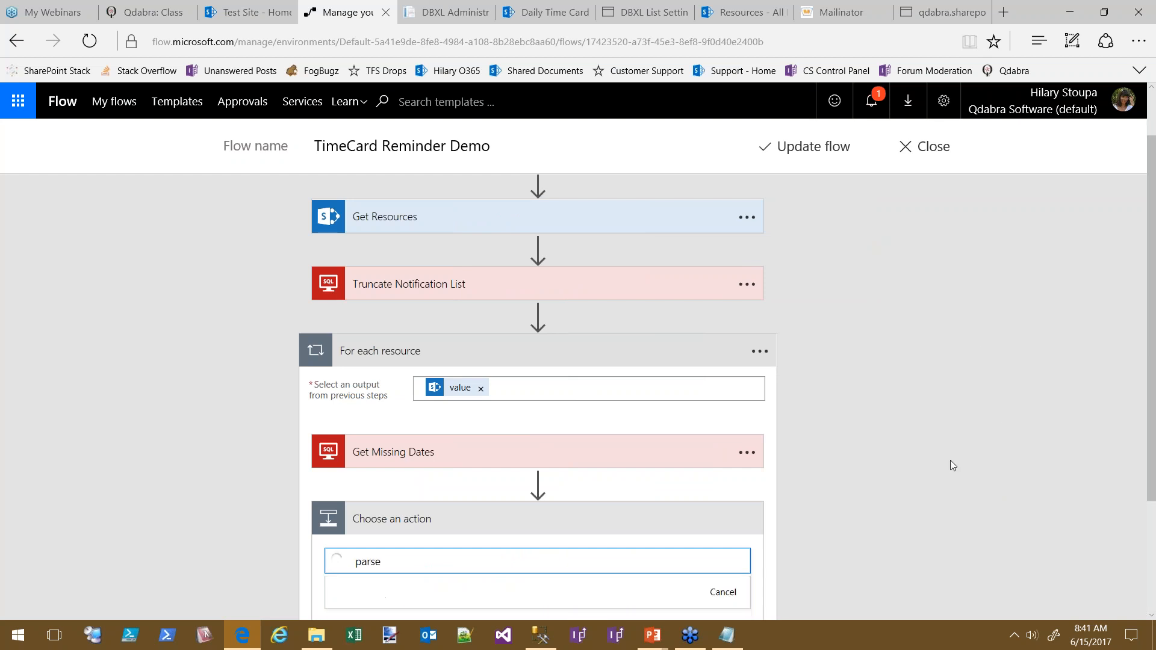
scroll(940, 446, "down", 3)
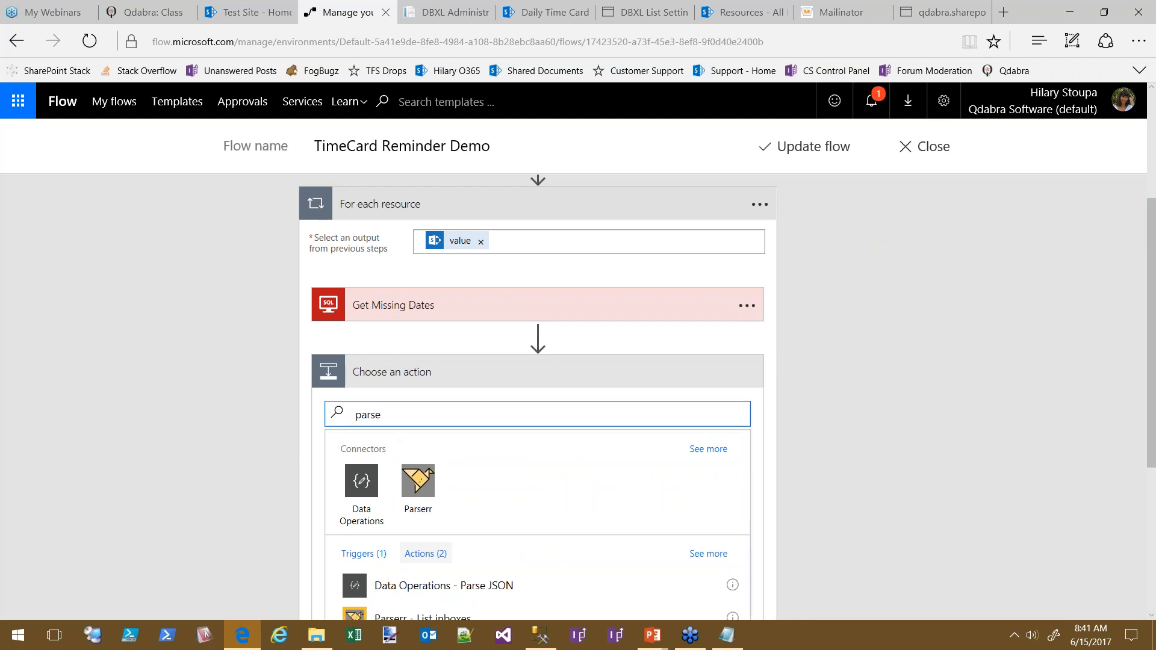
scroll(844, 415, "down", 5)
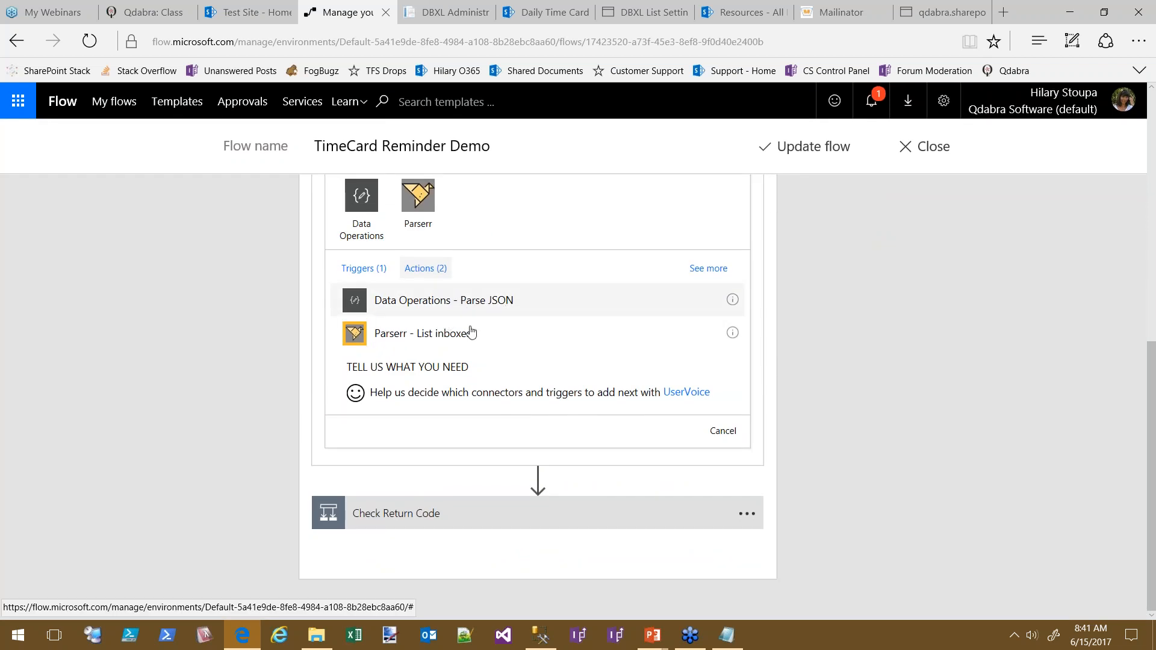
left_click(444, 300)
scroll(1018, 416, "up", 3)
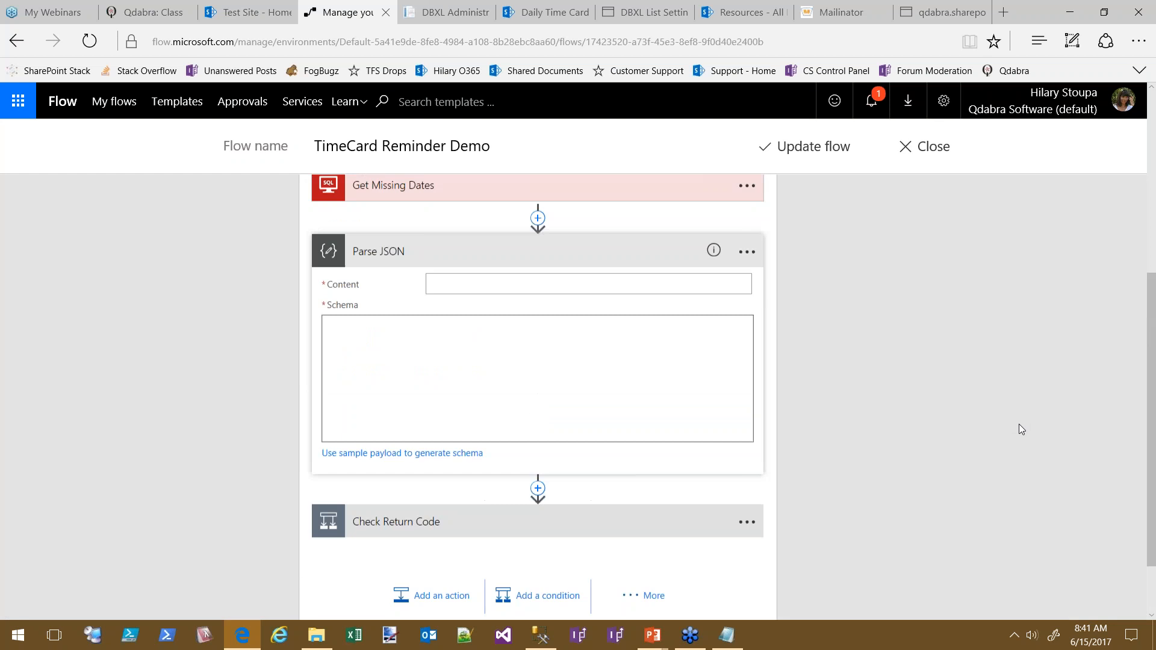
left_click(462, 330)
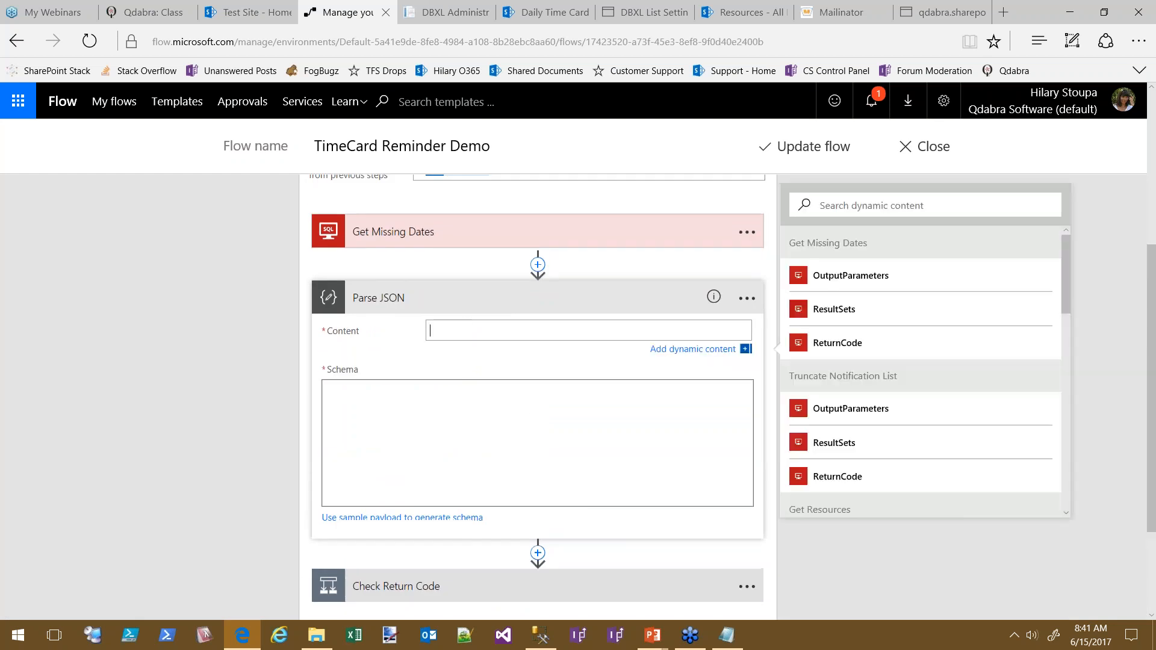
left_click(850, 274)
Generate the Parse JSON schema from a pasted missingDates sample payload
left_click(472, 446)
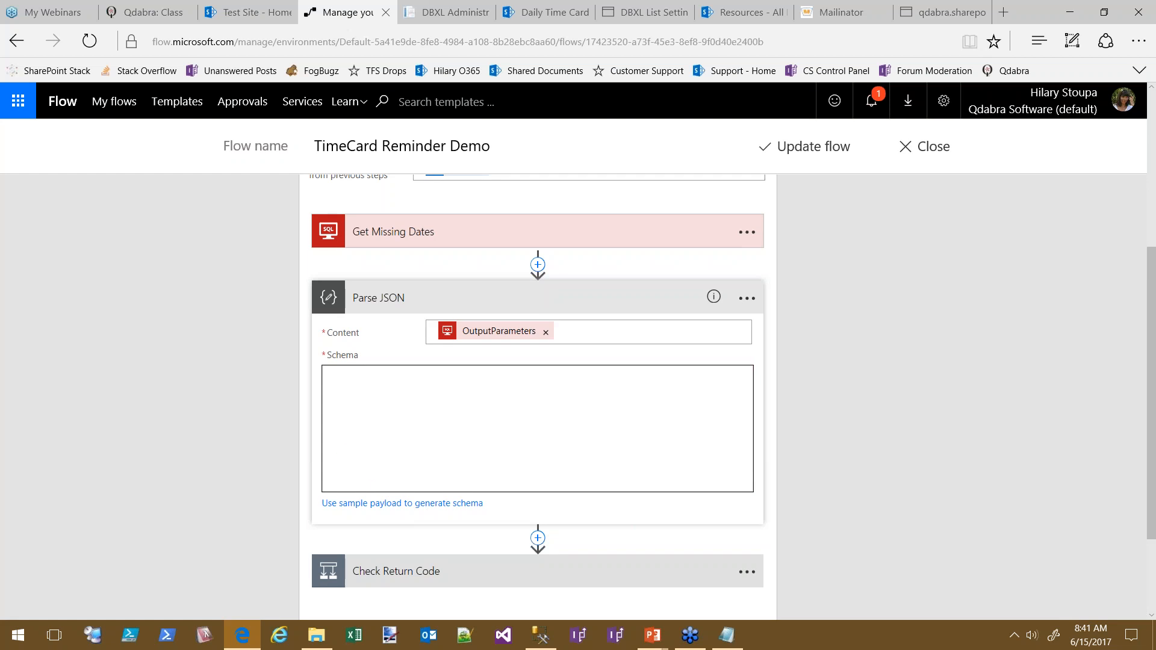
left_click(374, 504)
left_click(422, 301)
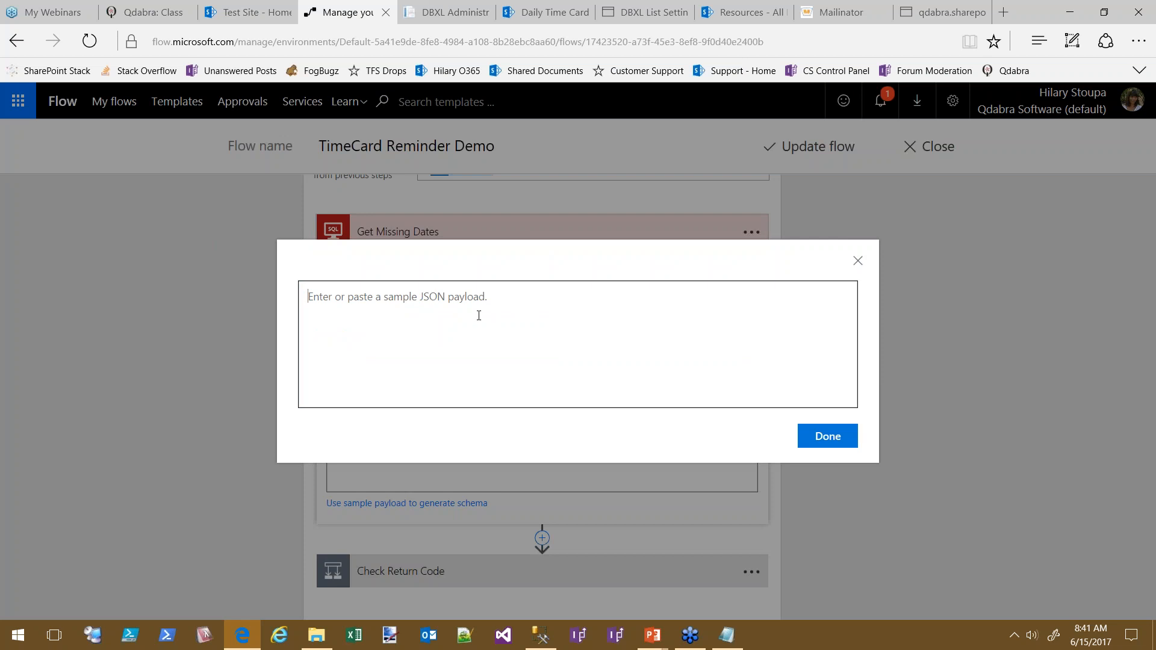
type("{   \"missingDates\": \"06/05/2017, 06/06/2017\" }")
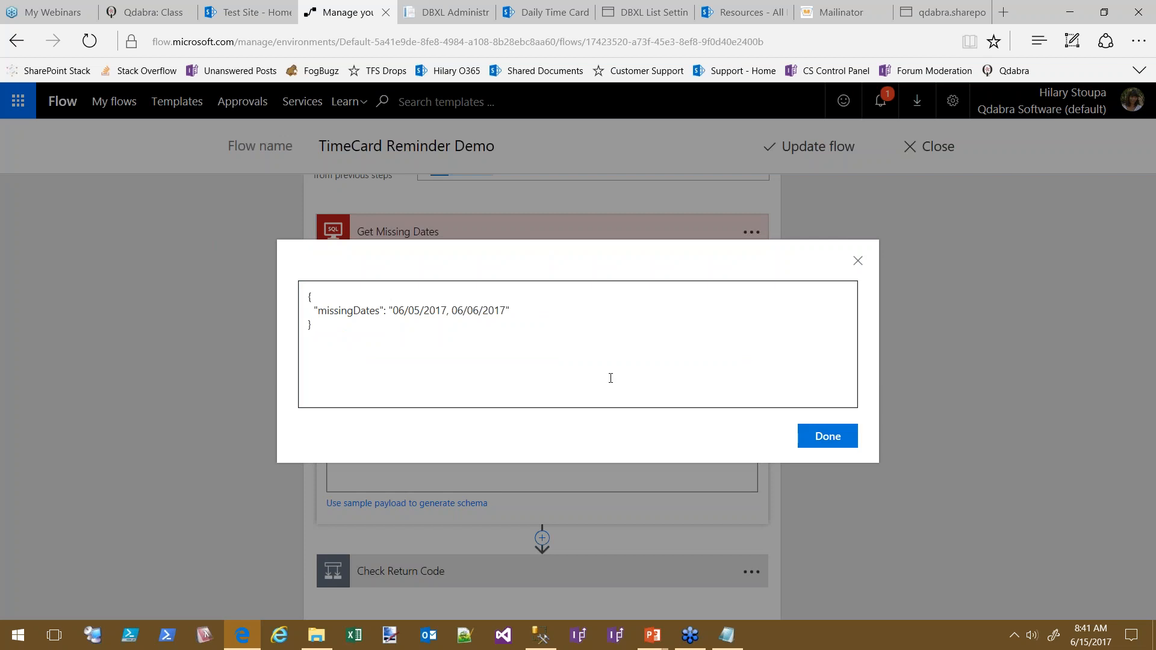
left_click(827, 436)
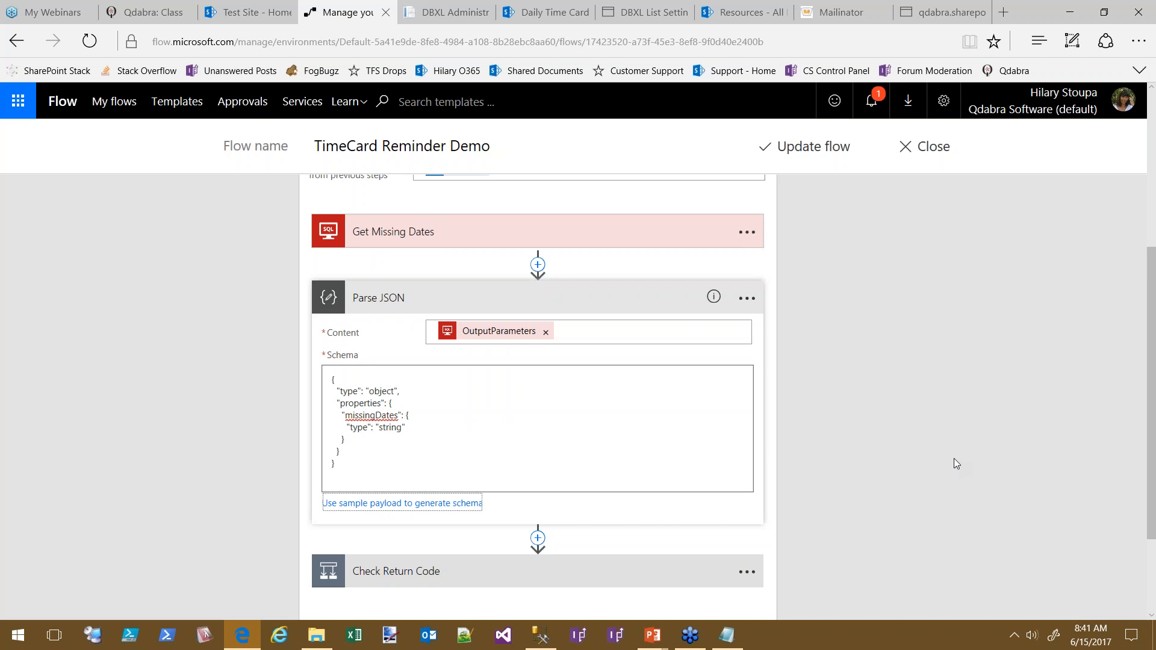
Rename the Parse JSON step to 'Parse Missing Date Output'
left_click(747, 298)
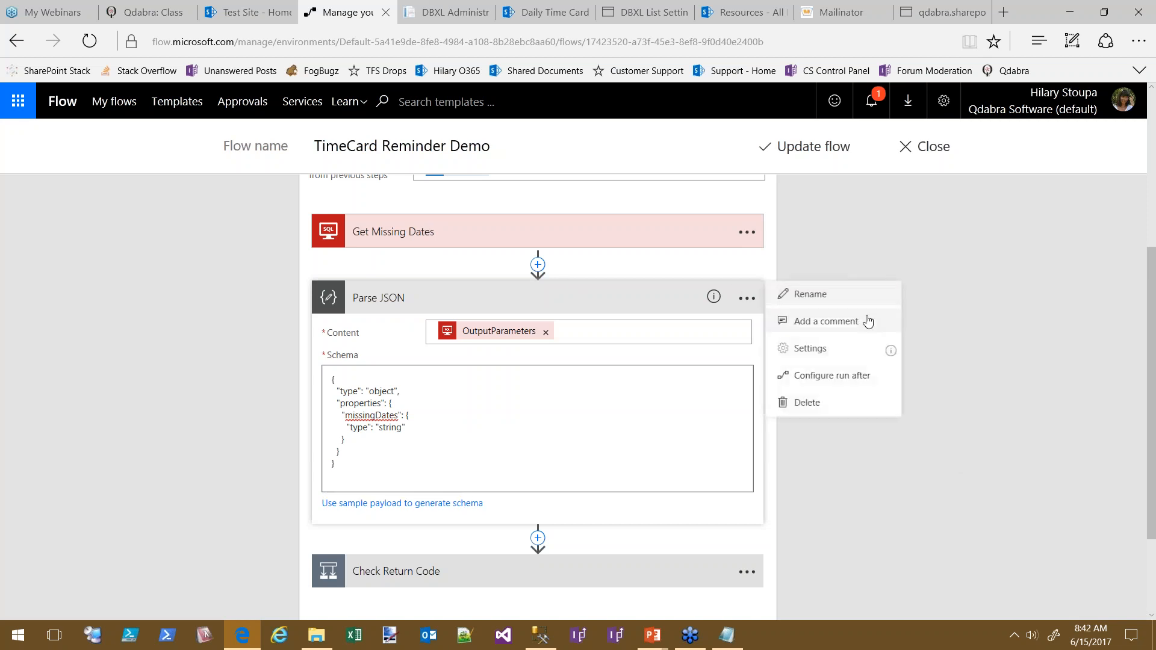
left_click(826, 298)
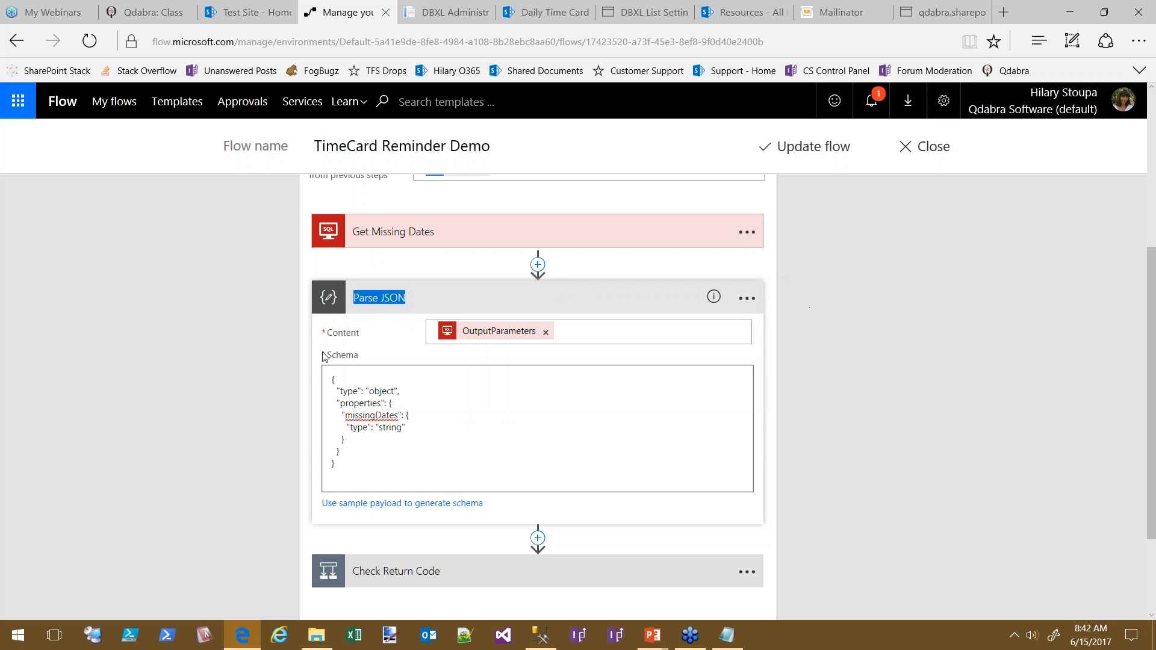
type("Parse")
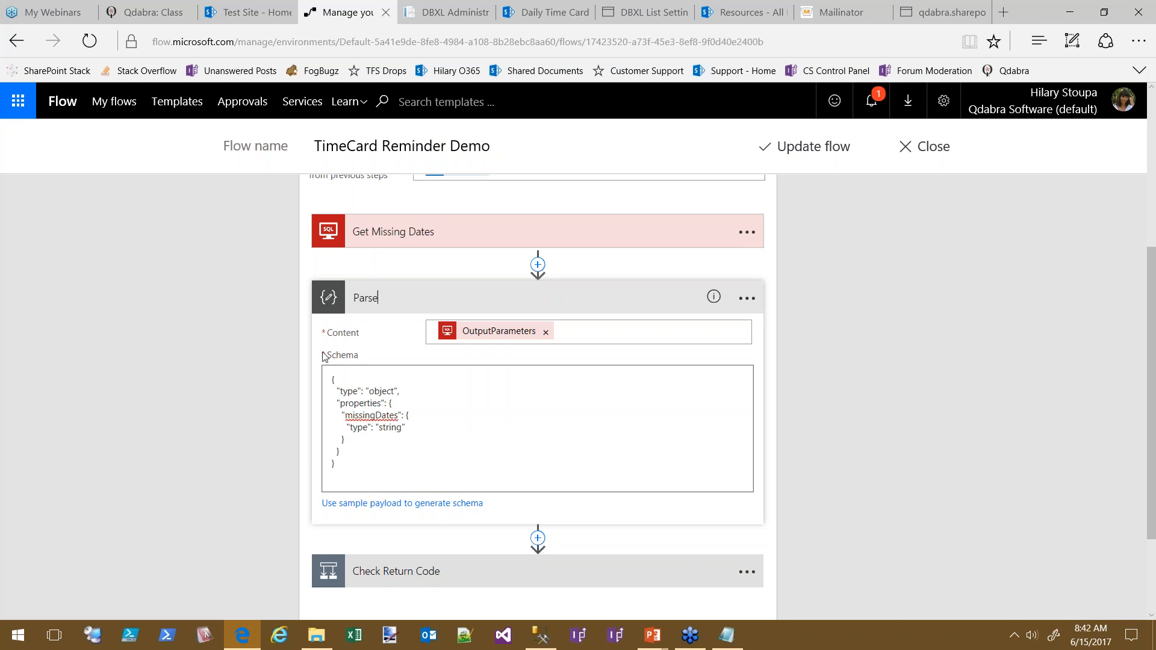
type(" Missing Date Output")
left_click(581, 302)
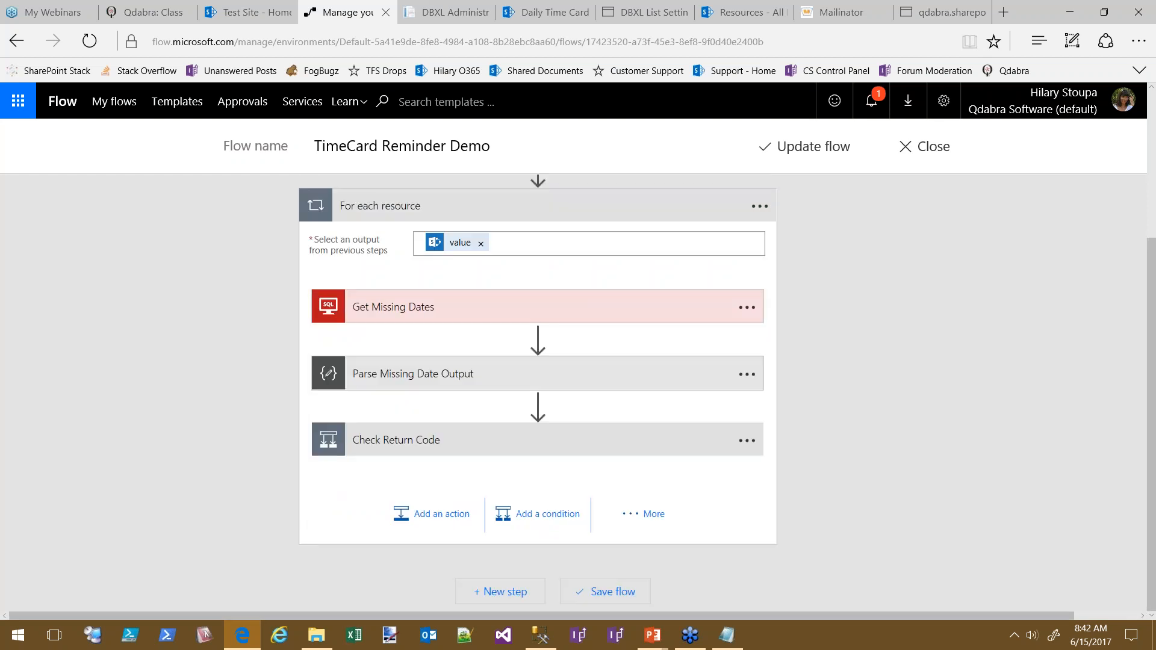
Add a 'Missing Dates:' line followed by the missingDates value to the Send email body
left_click(435, 449)
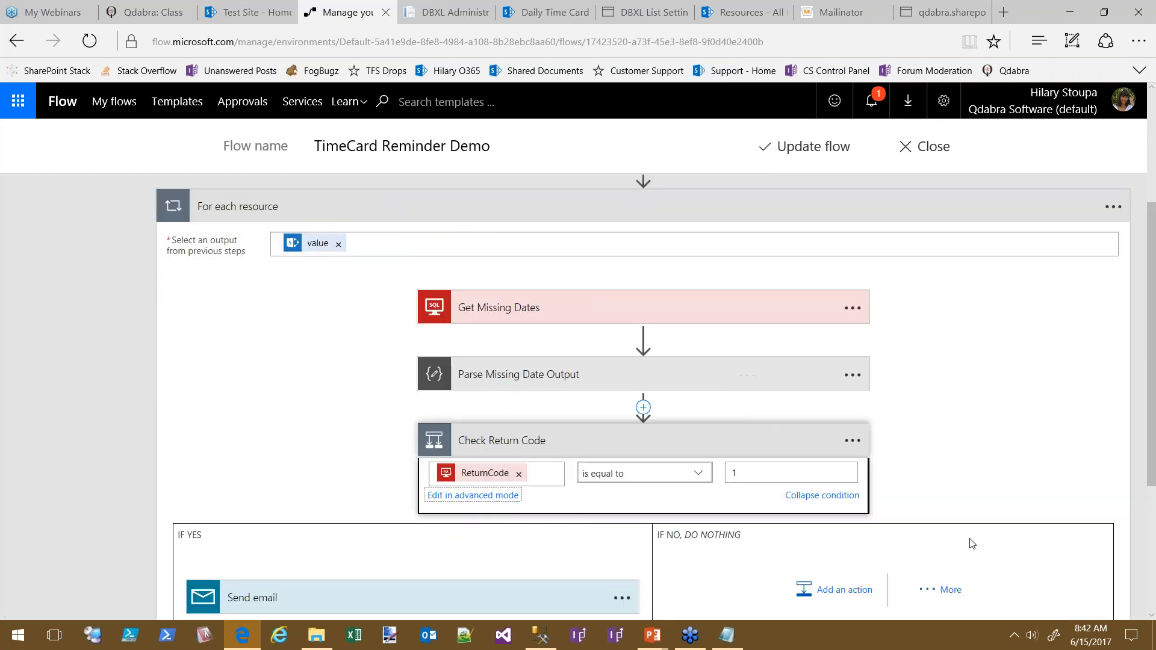
scroll(247, 336, "down", 4)
left_click(269, 361)
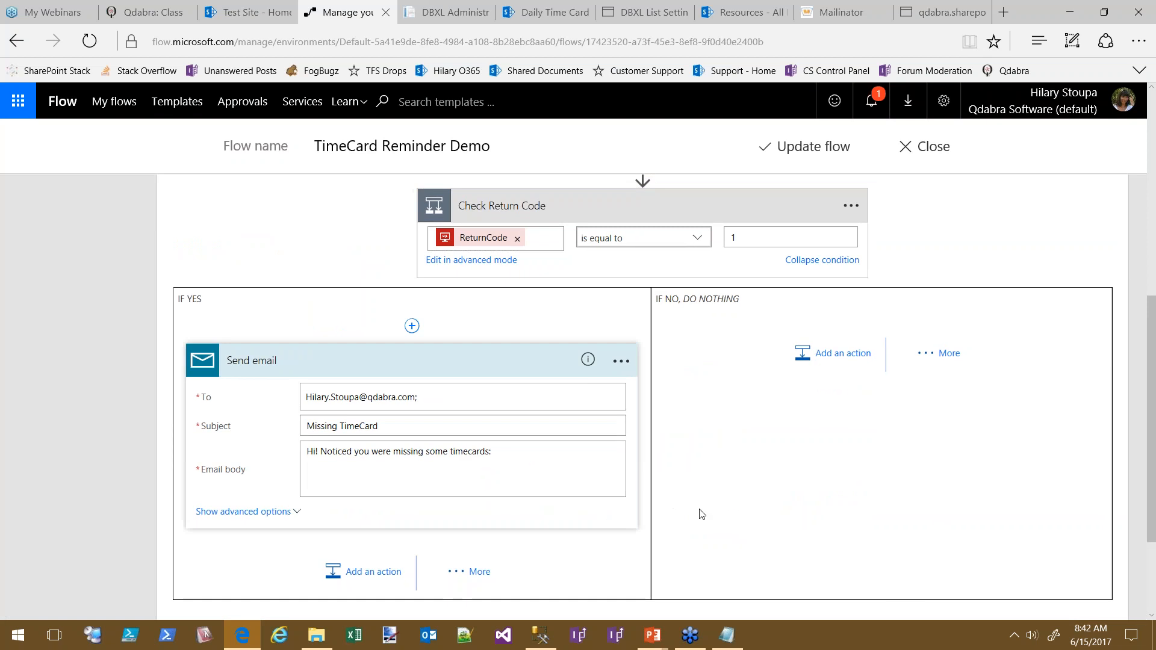
left_click(534, 457)
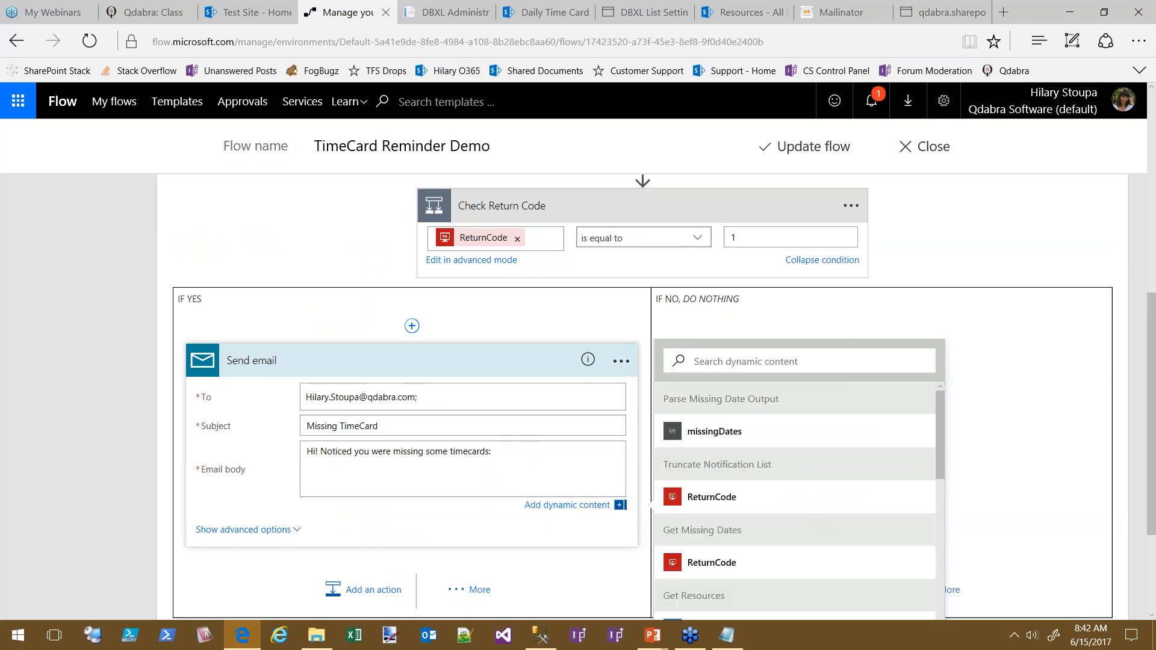
key("Return")
type("Missing Dates:")
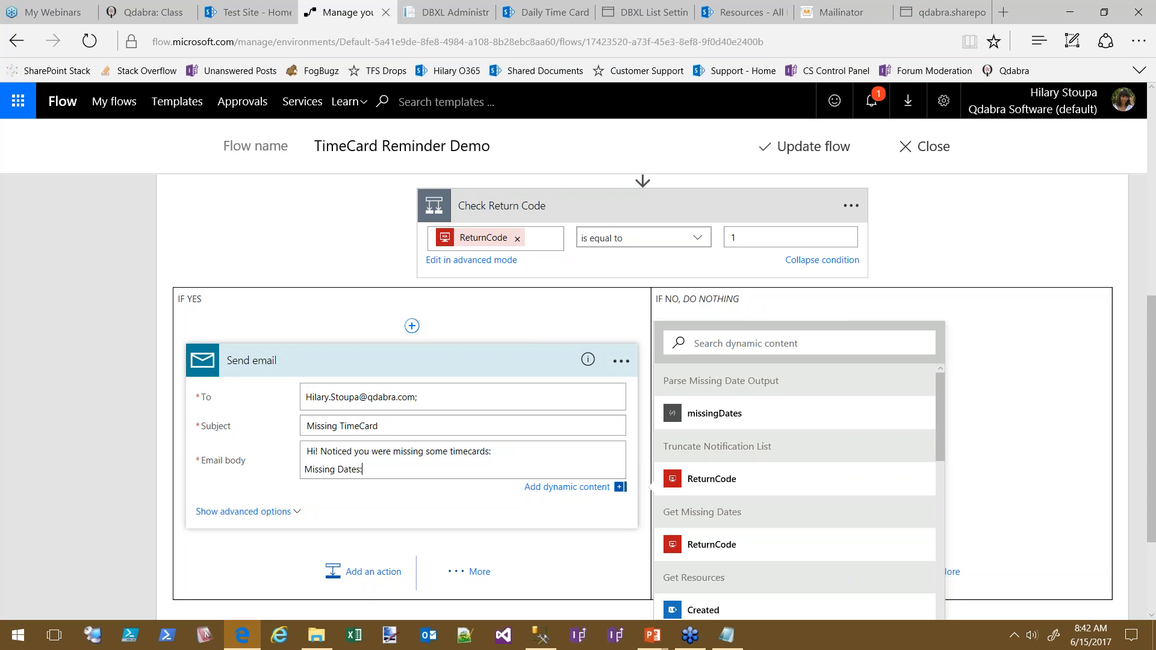
key("Return")
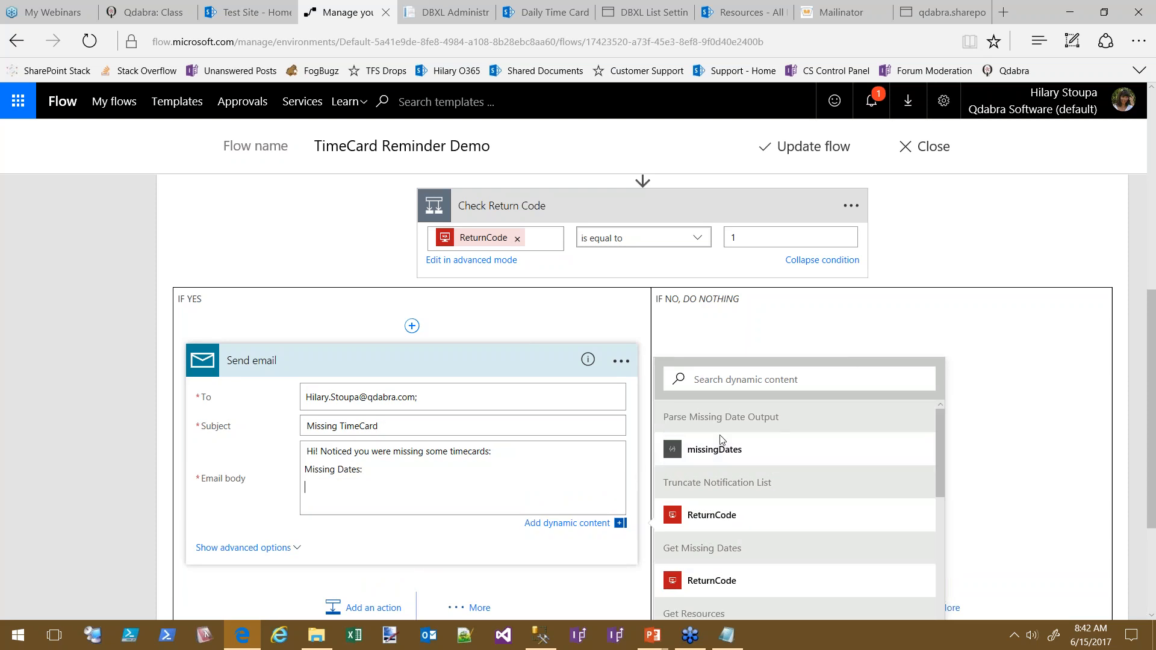
left_click(734, 453)
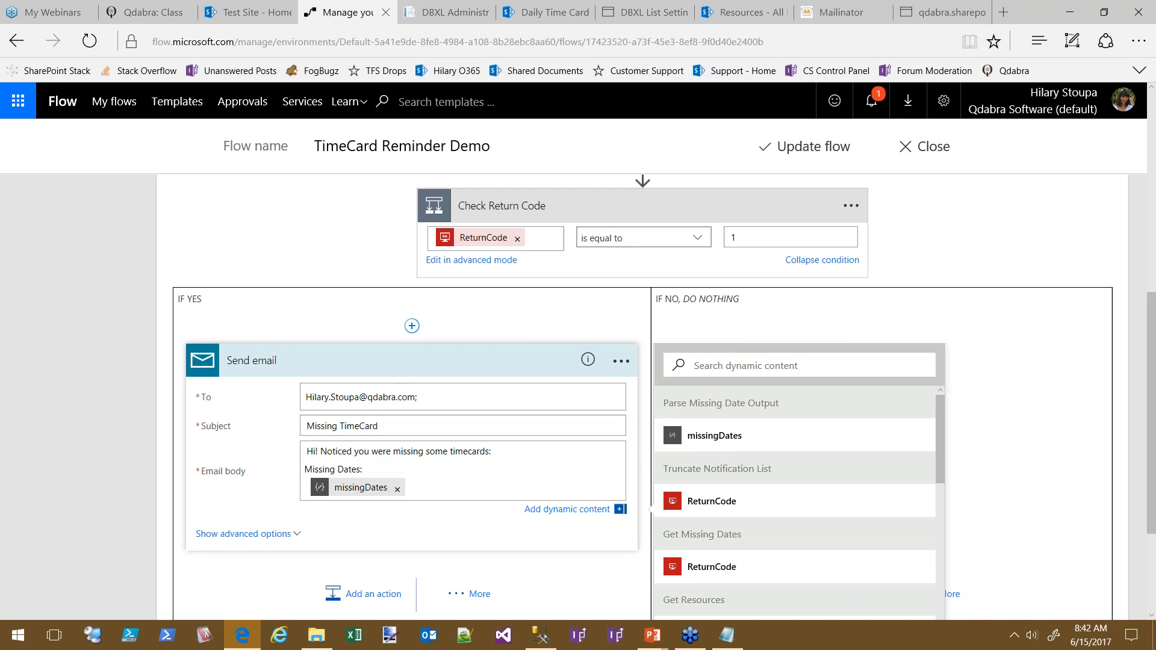
left_click_drag(446, 392, 295, 398)
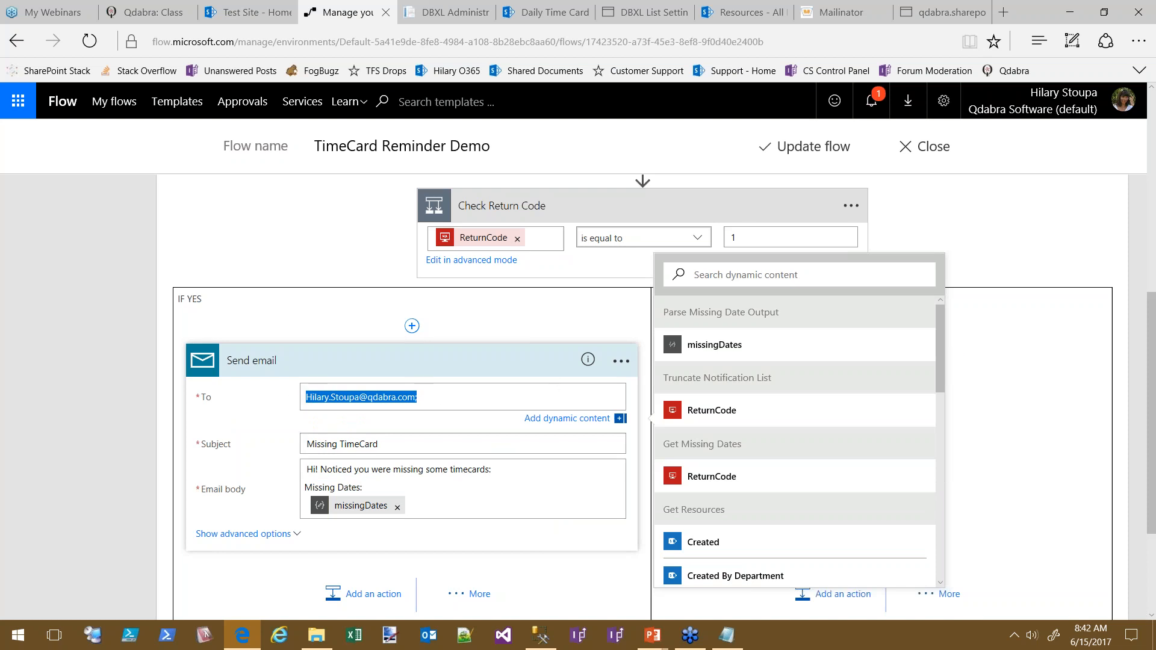
Replace the fixed recipient address in To with each resource's Email dynamic value
key("BackSpace")
left_click(666, 368)
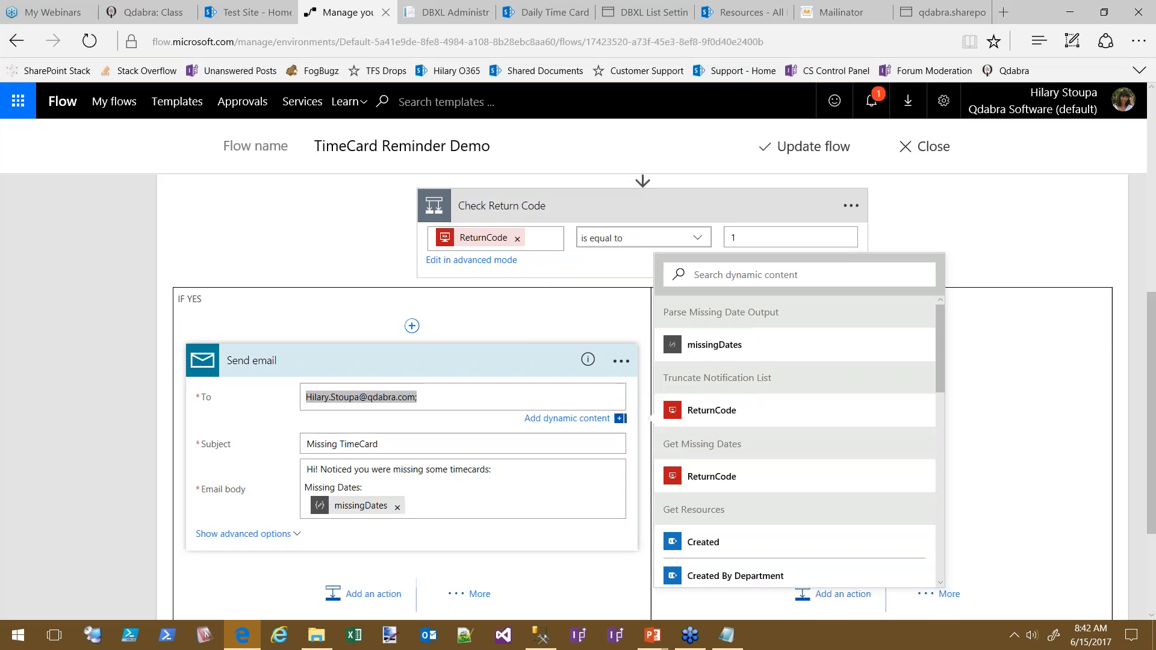
left_click(425, 397)
double_click(341, 397)
double_click(405, 397)
left_click(420, 397)
key("BackSpace")
key("BackSpace")
key("BackSpace")
key("BackSpace")
key("BackSpace")
key("BackSpace")
key("BackSpace")
key("BackSpace")
key("BackSpace")
key("BackSpace")
key("BackSpace")
key("BackSpace")
key("BackSpace")
key("BackSpace")
key("BackSpace")
key("BackSpace")
key("BackSpace")
key("BackSpace")
key("BackSpace")
key("BackSpace")
key("BackSpace")
key("BackSpace")
key("BackSpace")
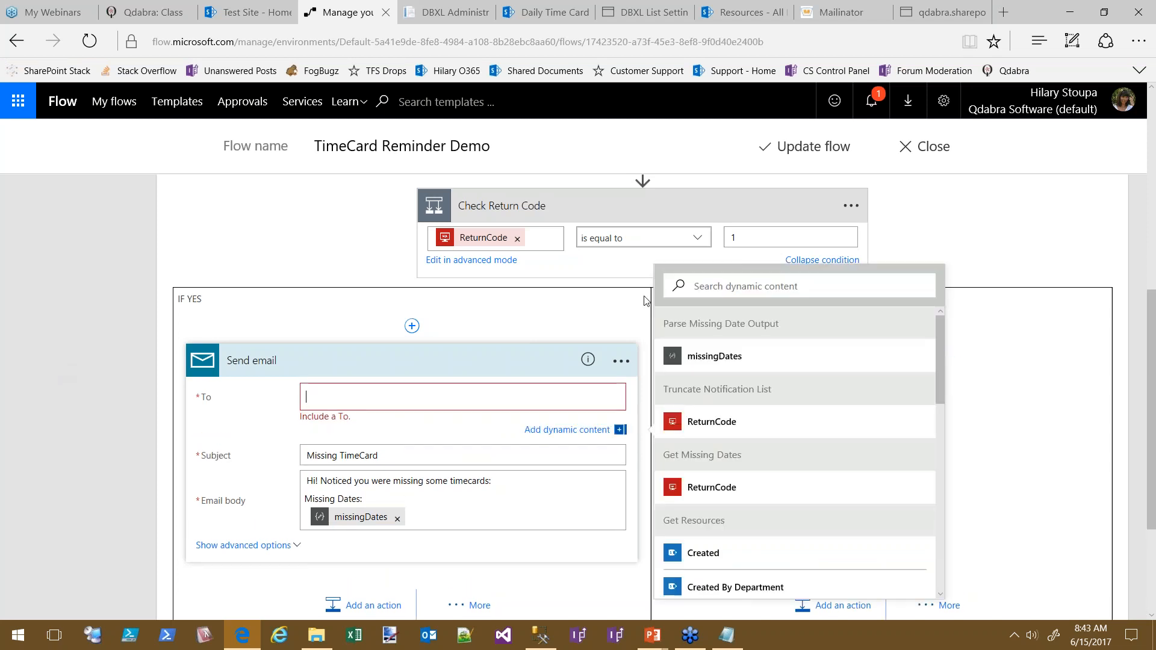
left_click_drag(941, 348, 942, 448)
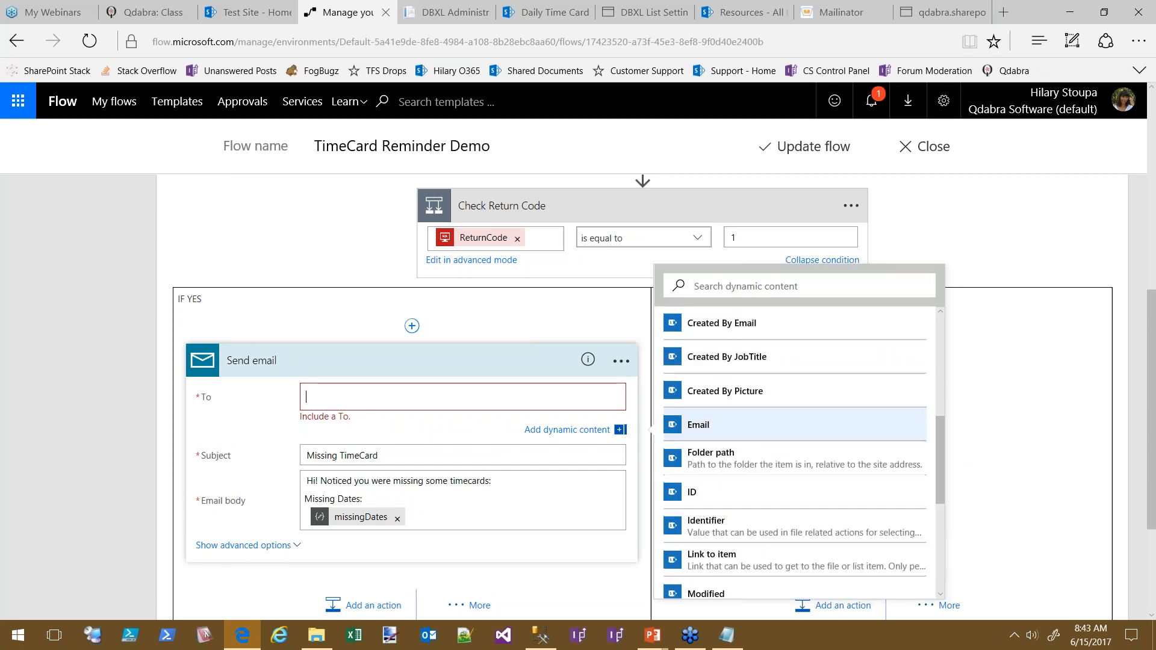
left_click(735, 425)
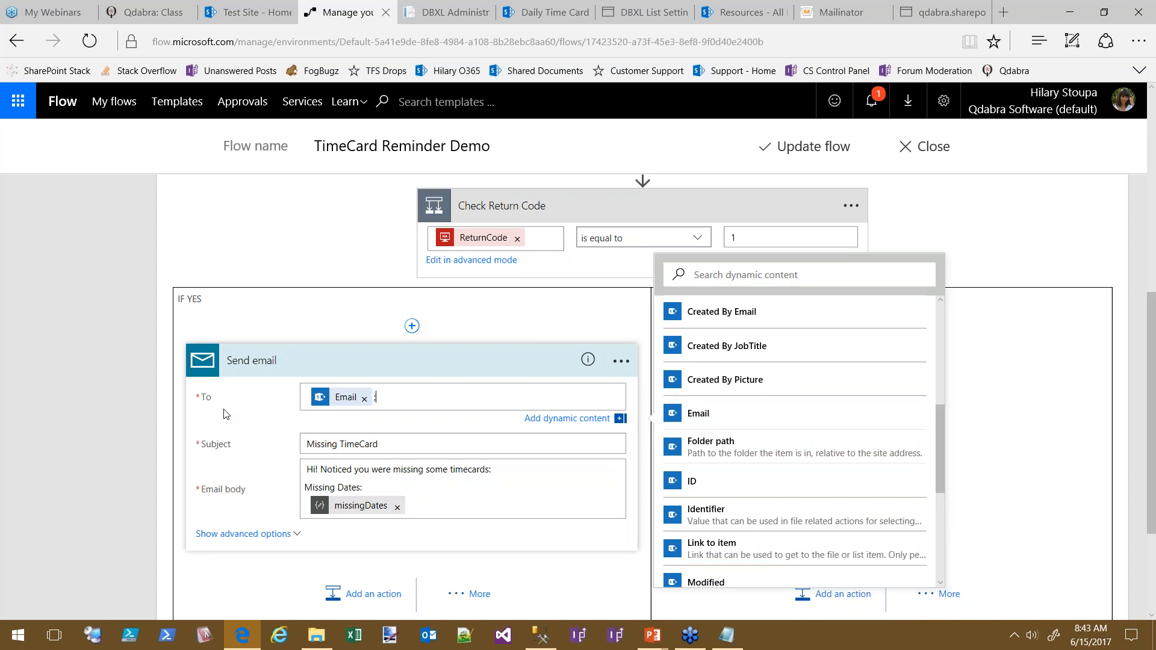
Change the email subject to 'Missing TimeCards'
left_click(387, 445)
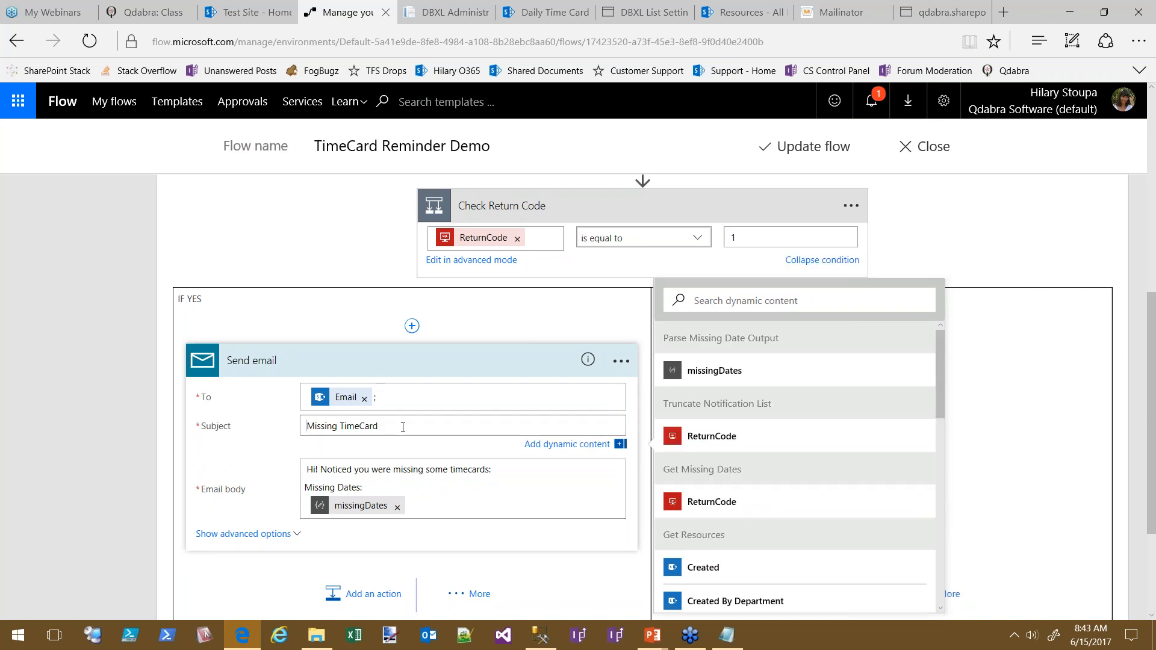
type("s")
left_click(328, 361)
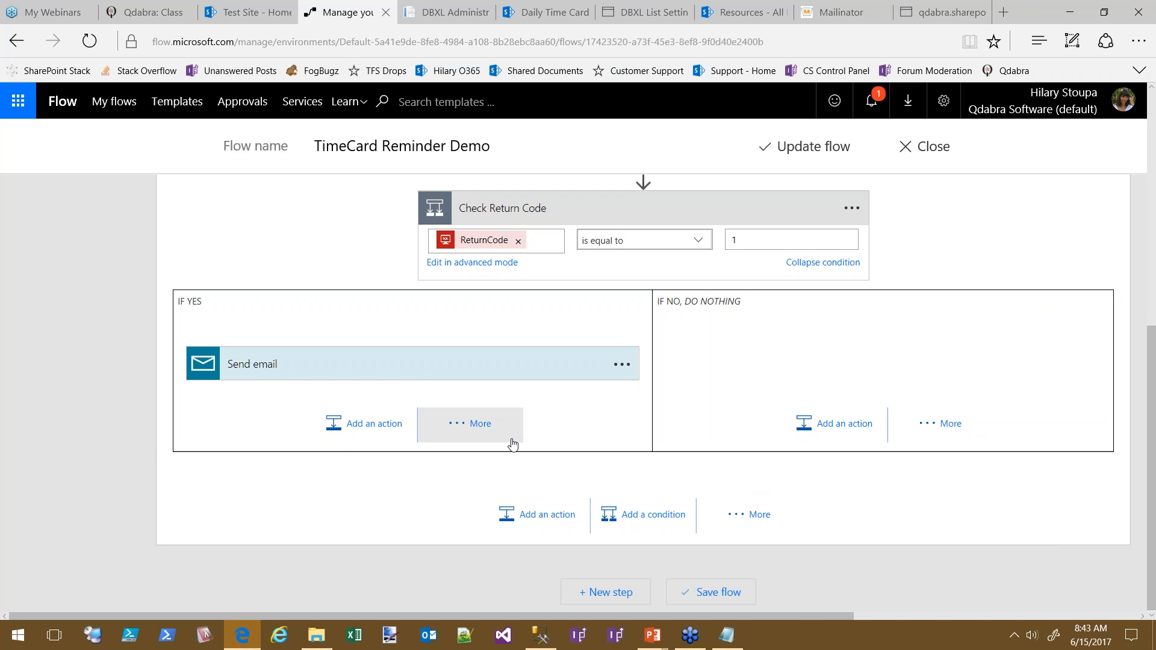
Rename the loop to 'For each resource notify of missing timecards' and add a new action after it
scroll(1020, 290, "up", 6)
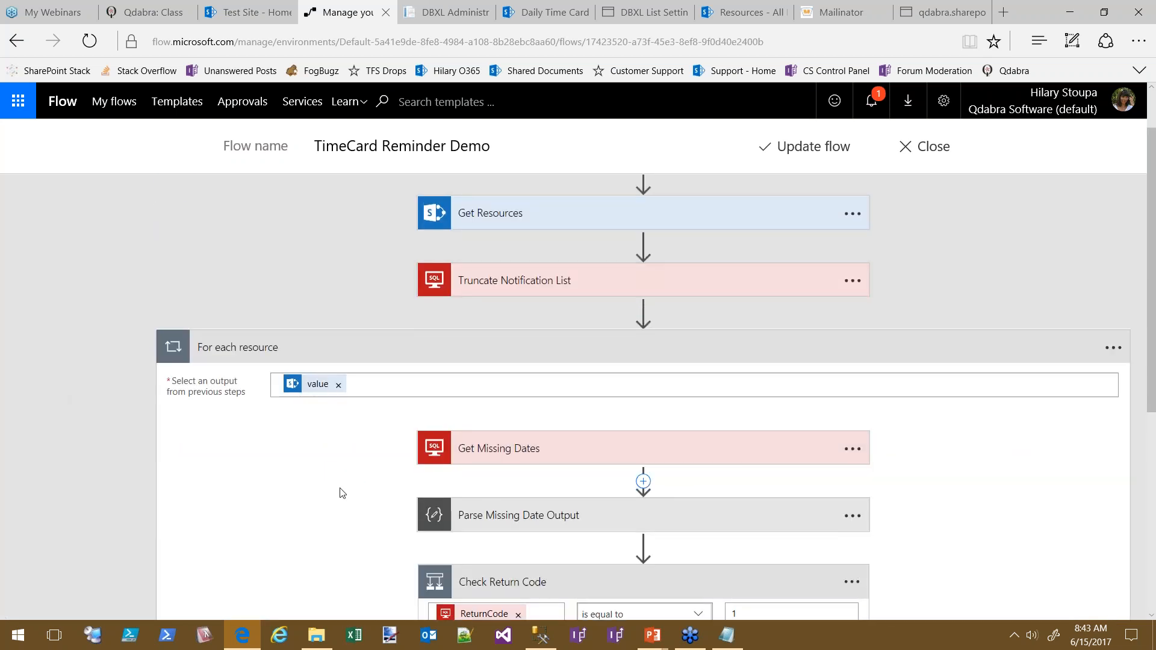
left_click(355, 355)
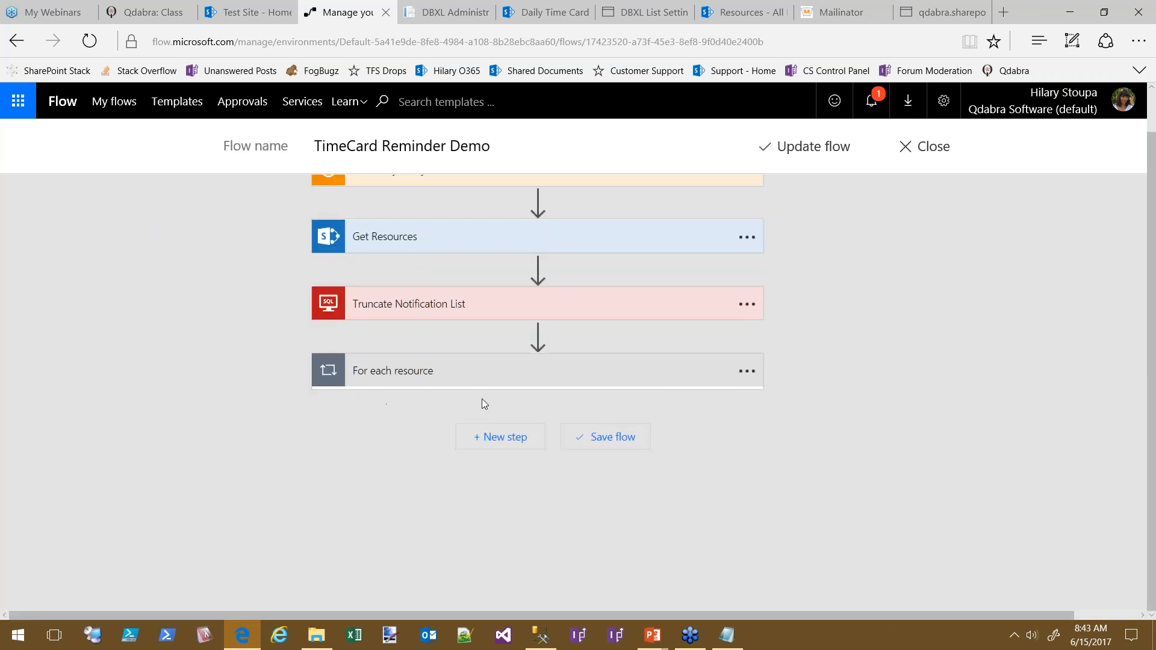
left_click(747, 370)
left_click(801, 366)
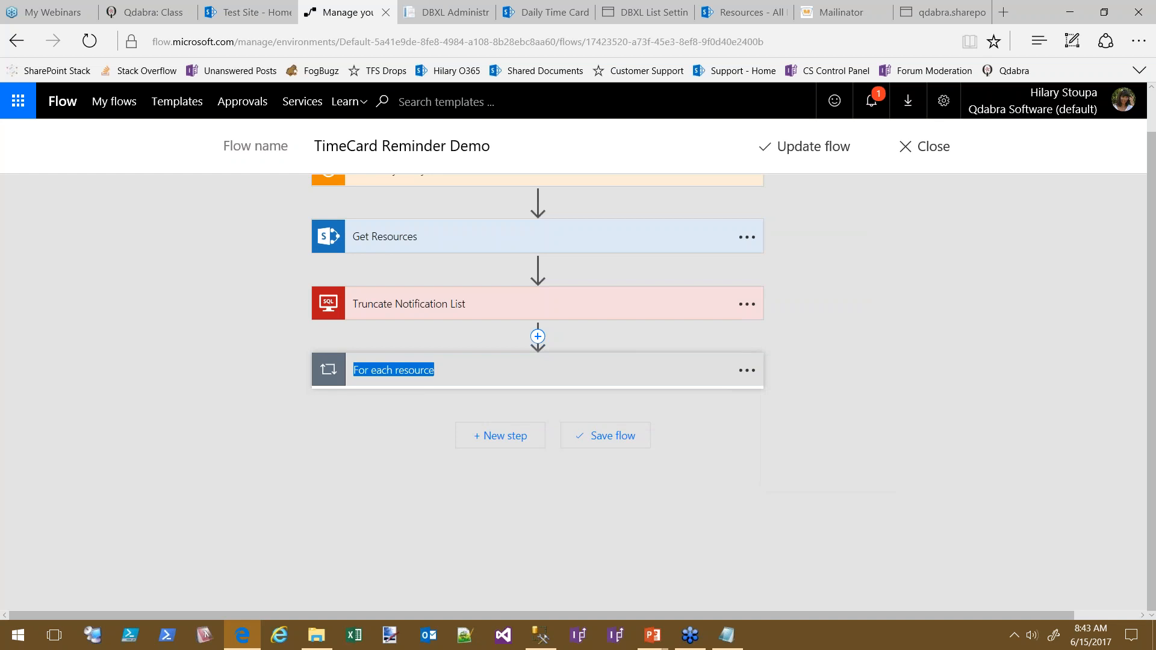
left_click(460, 364)
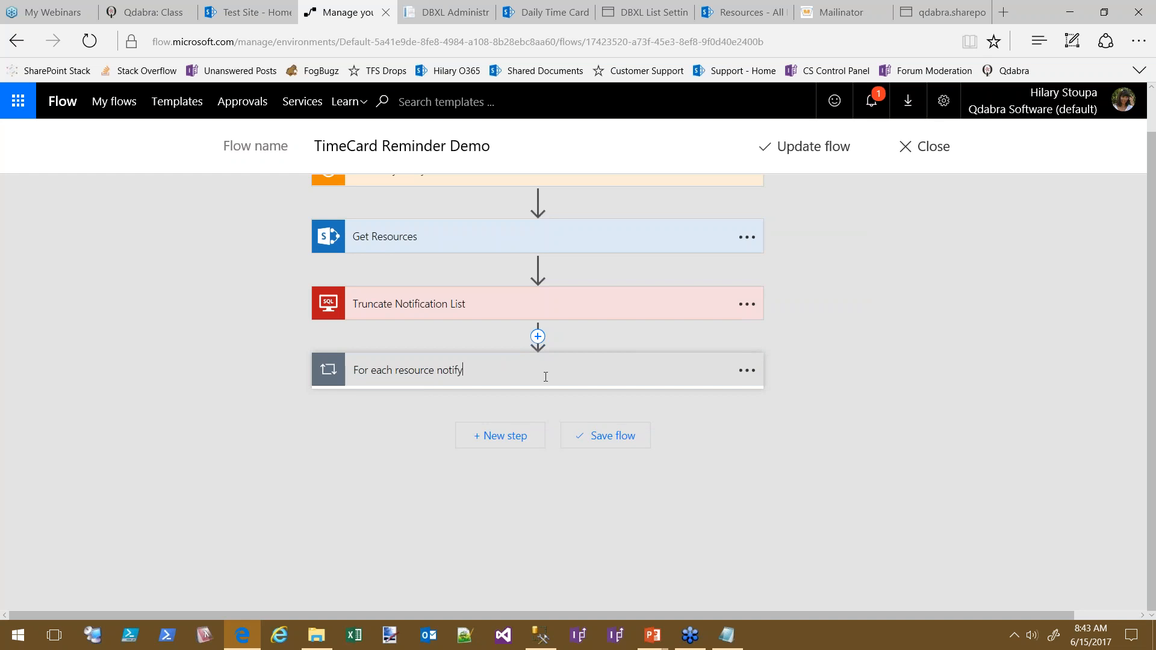
type("notify of missing timecards")
left_click_drag(917, 403, 558, 440)
left_click(951, 420)
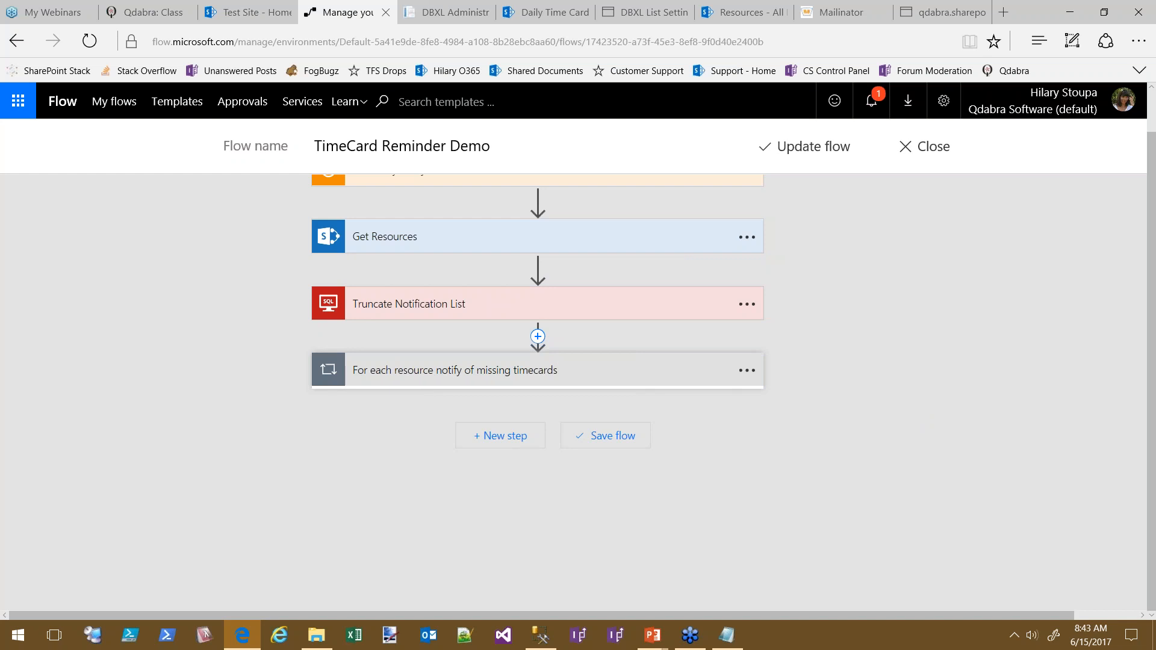
left_click(500, 436)
left_click(423, 505)
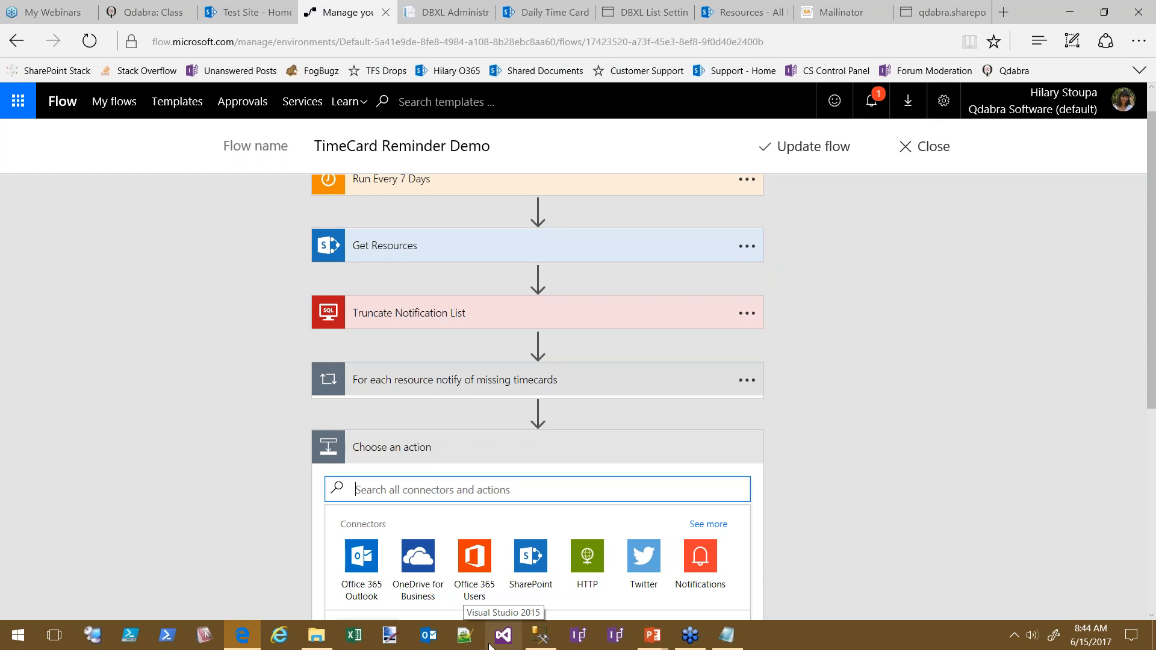
Add a SQL Server Execute stored procedure action named 'Get User List'
type("s")
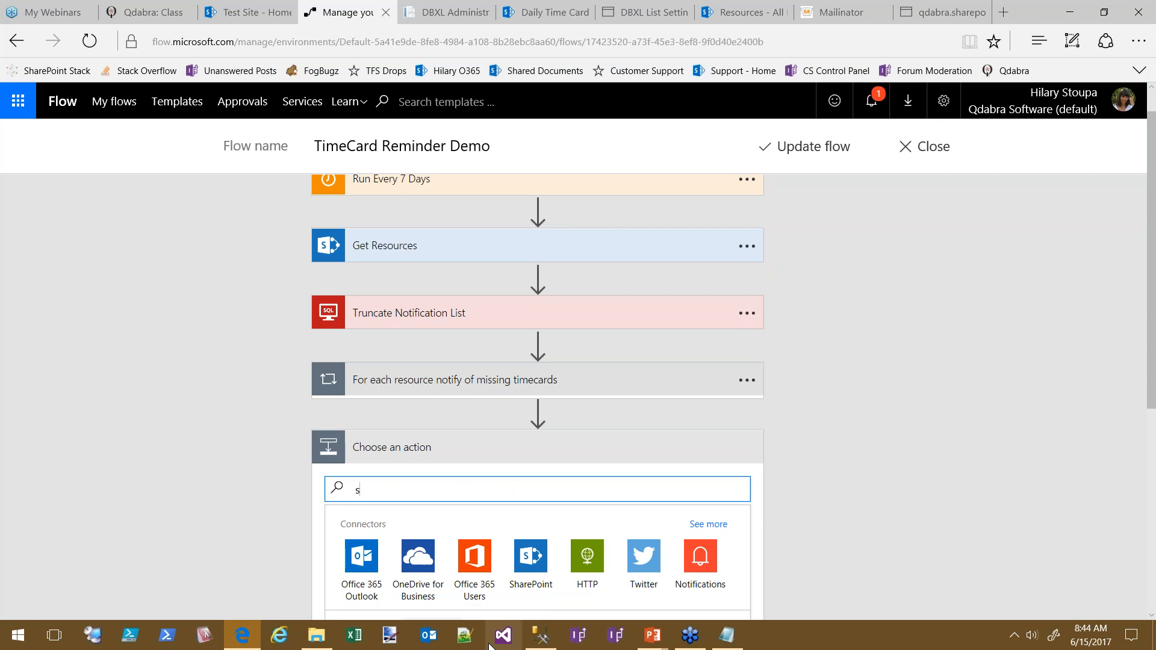
type("ql")
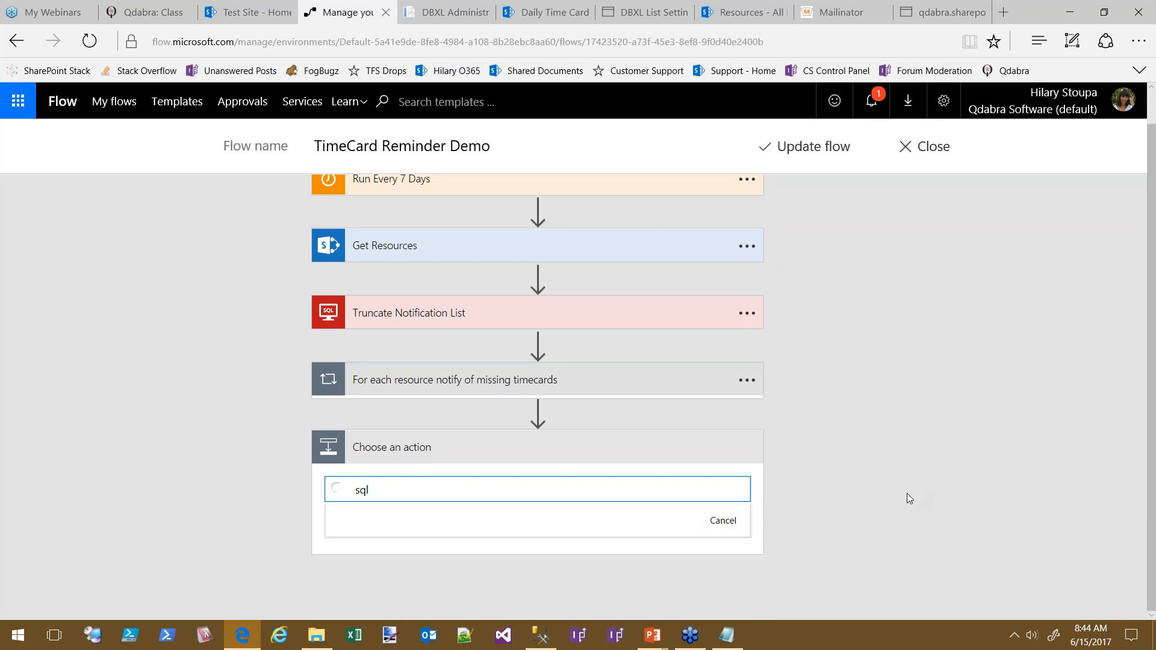
scroll(922, 490, "down", 3)
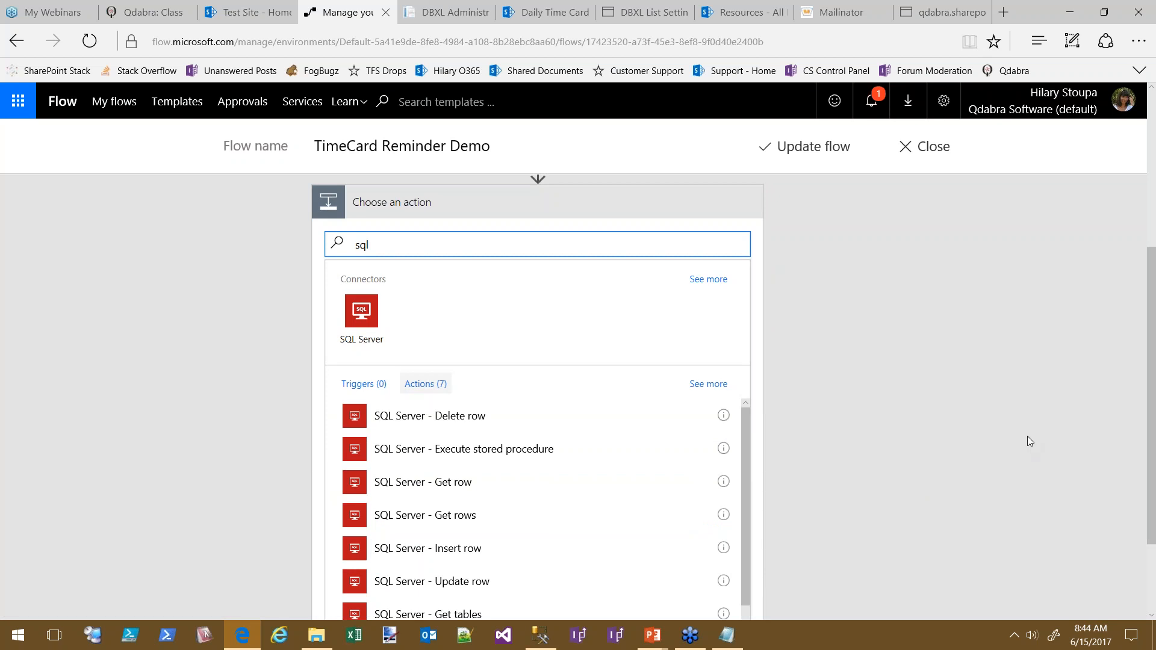
left_click(717, 453)
left_click(423, 425)
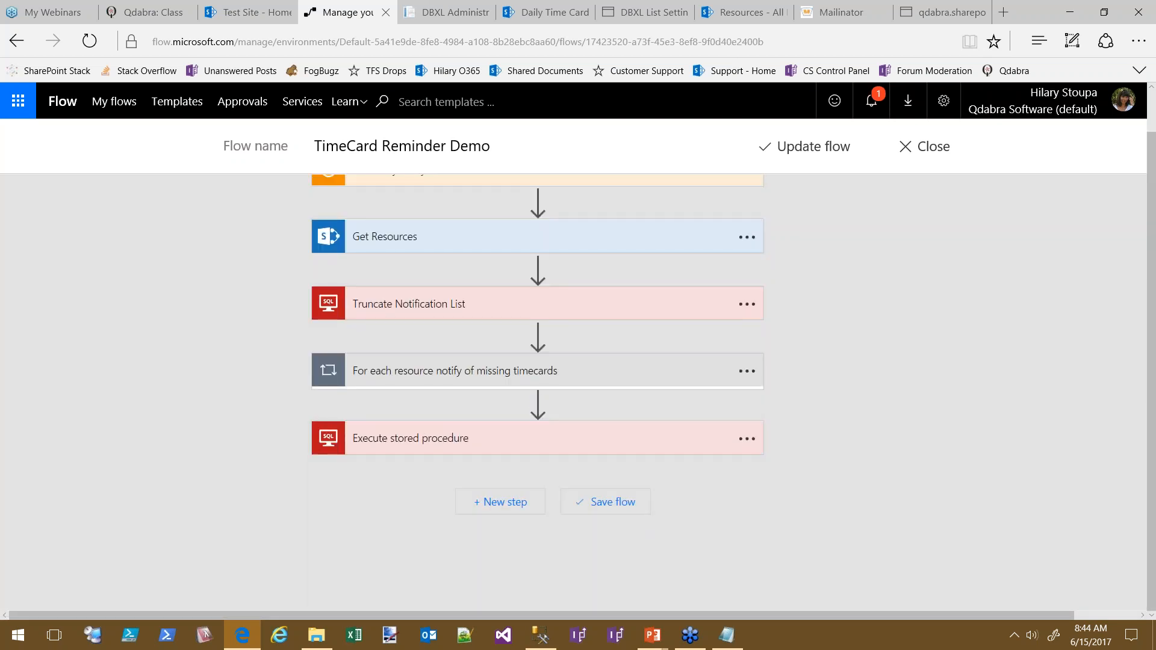
left_click(746, 438)
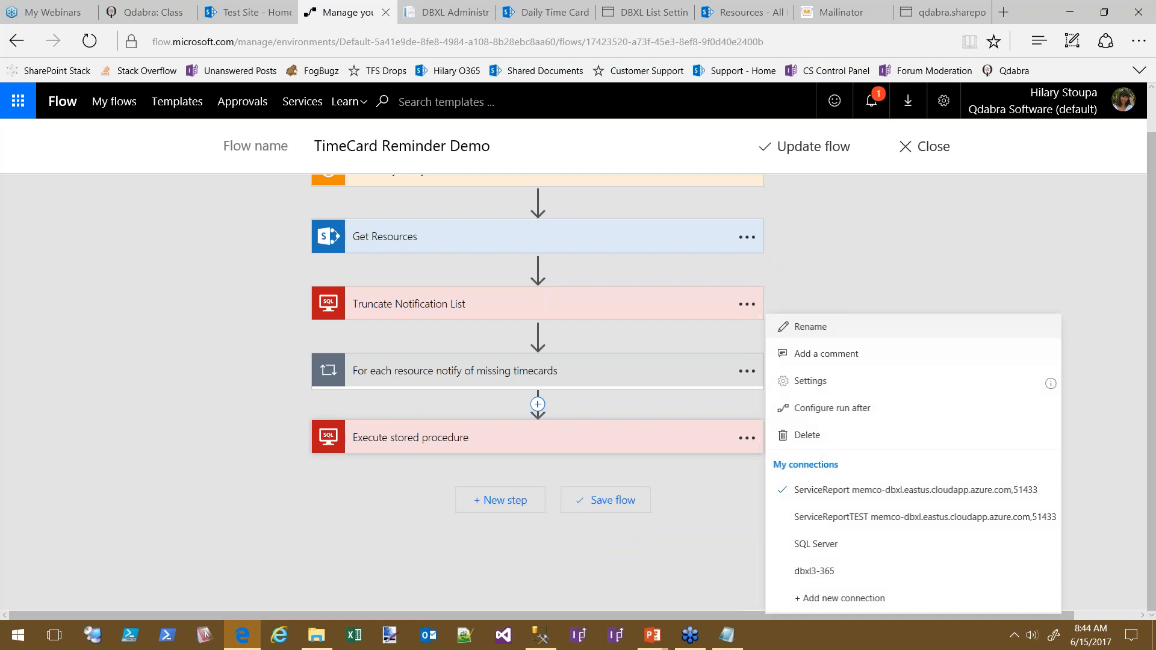
left_click(839, 332)
type("Get User")
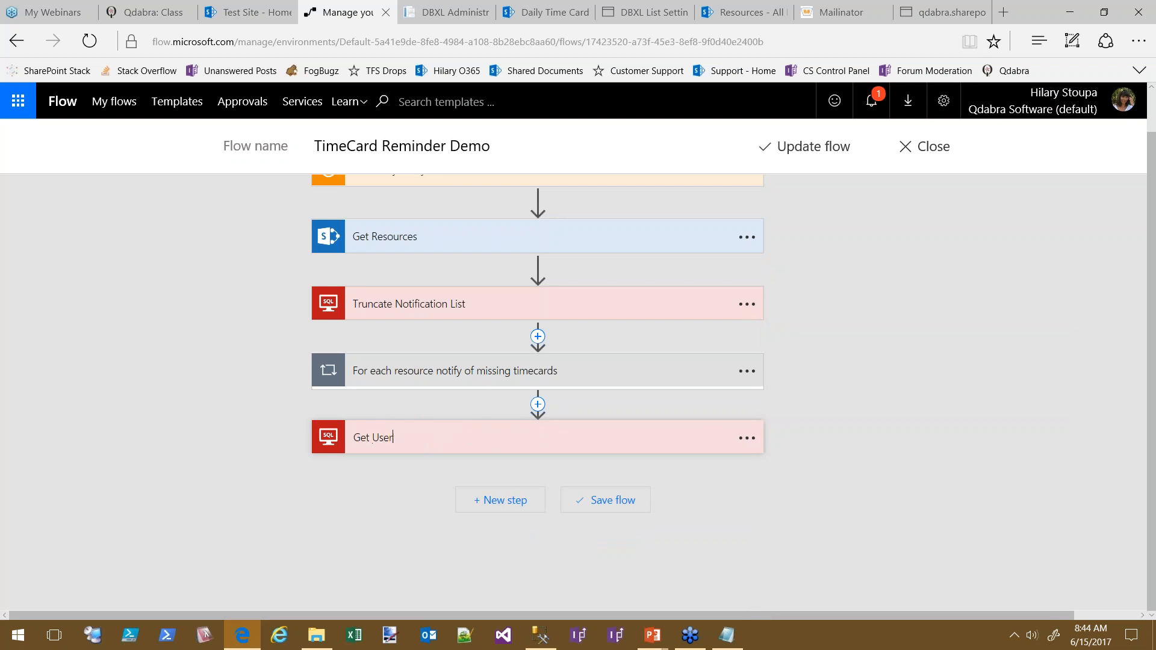
type(" List")
left_click(747, 438)
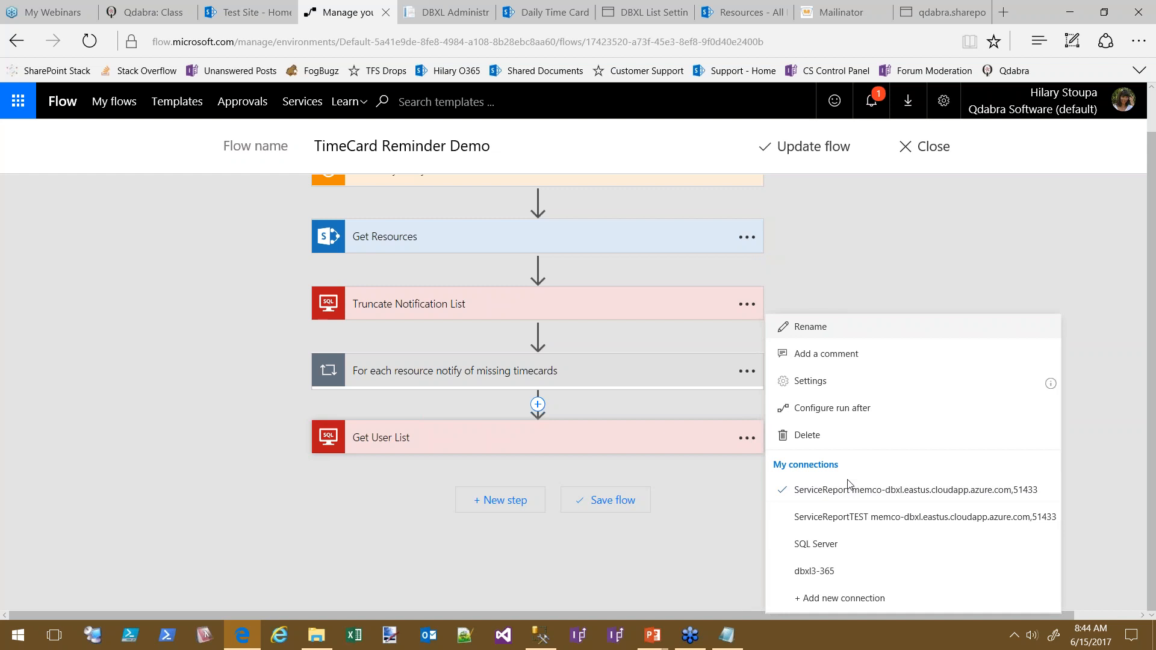
left_click(807, 570)
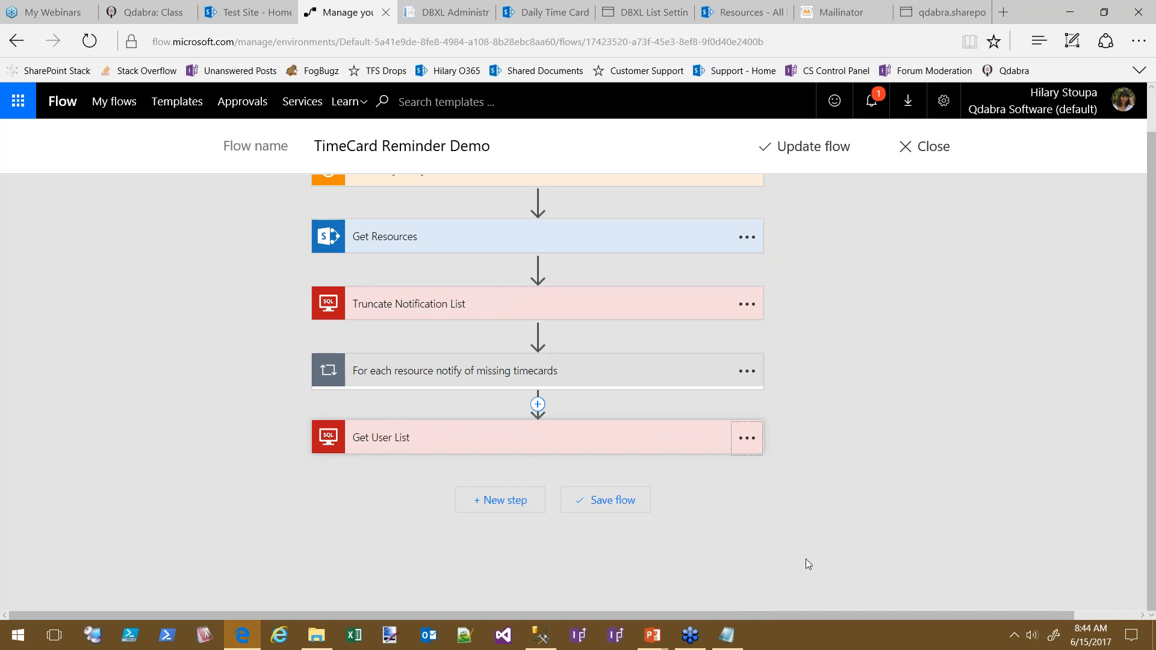
Set Get User List's Procedure name to [dbo].[GetNotifiedUsers]
left_click(664, 441)
left_click(740, 475)
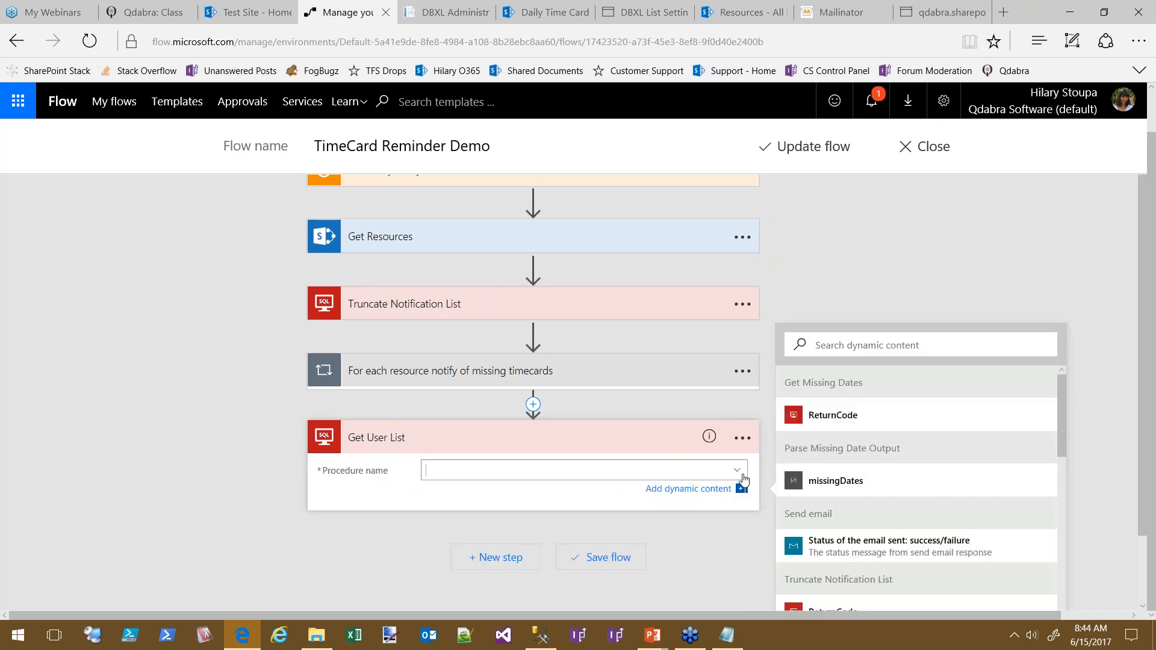
left_click(730, 475)
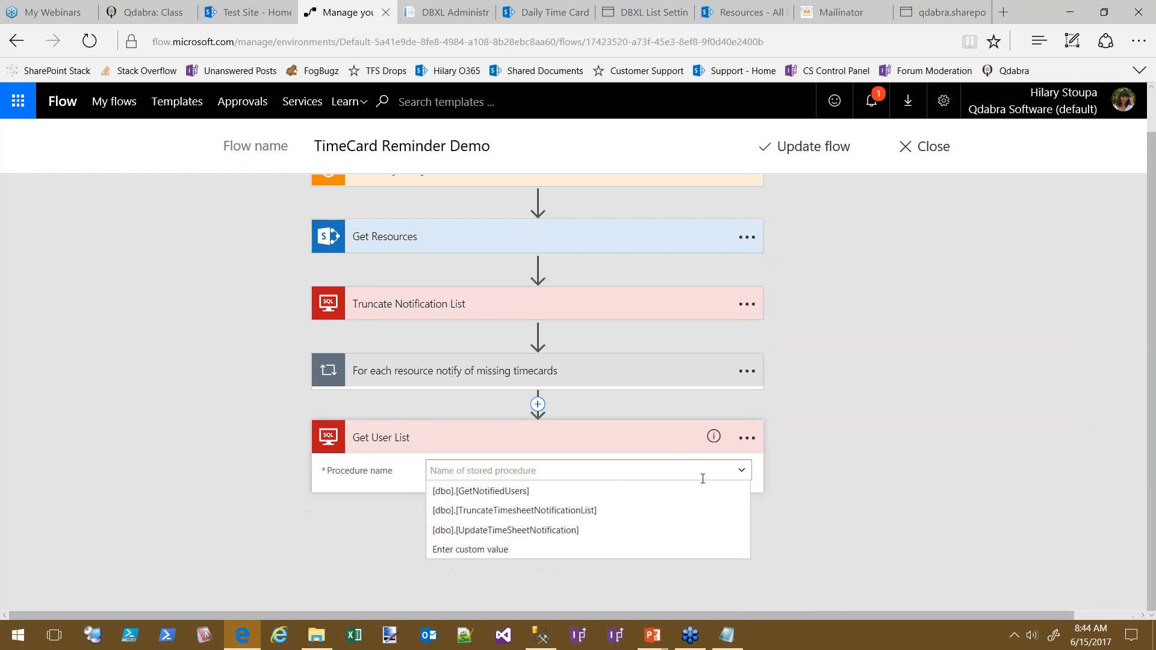
left_click(519, 492)
In SSMS, script dbo.GetNotifiedUsers as CREATE into a new query editor window
left_click(540, 636)
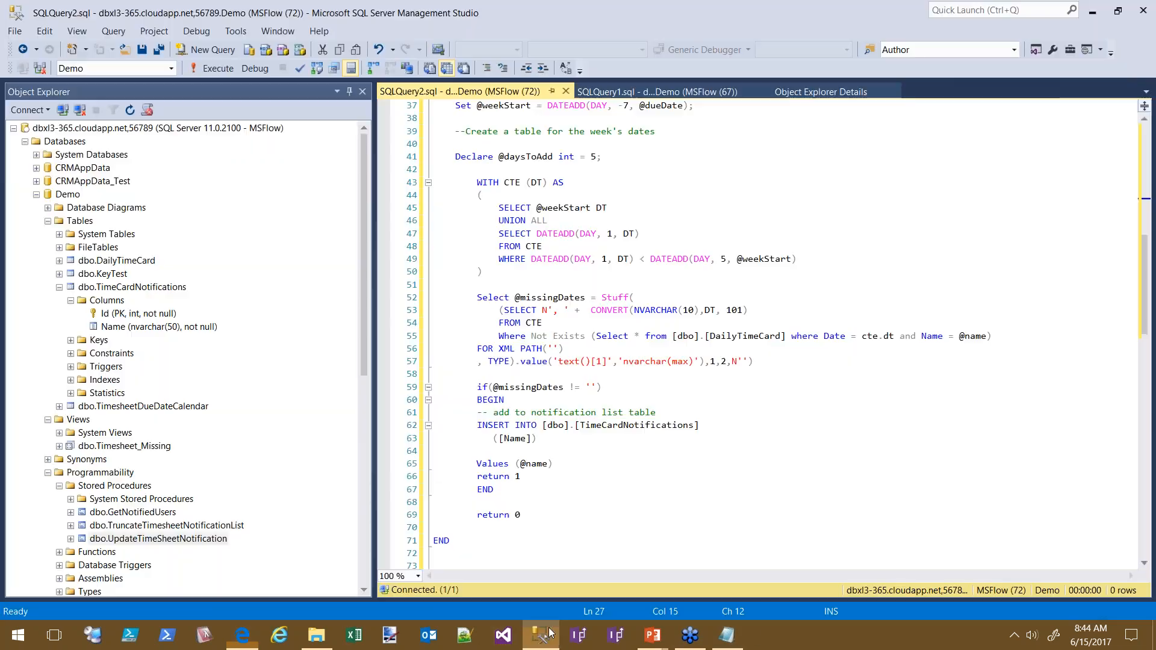
left_click_drag(494, 489, 411, 420)
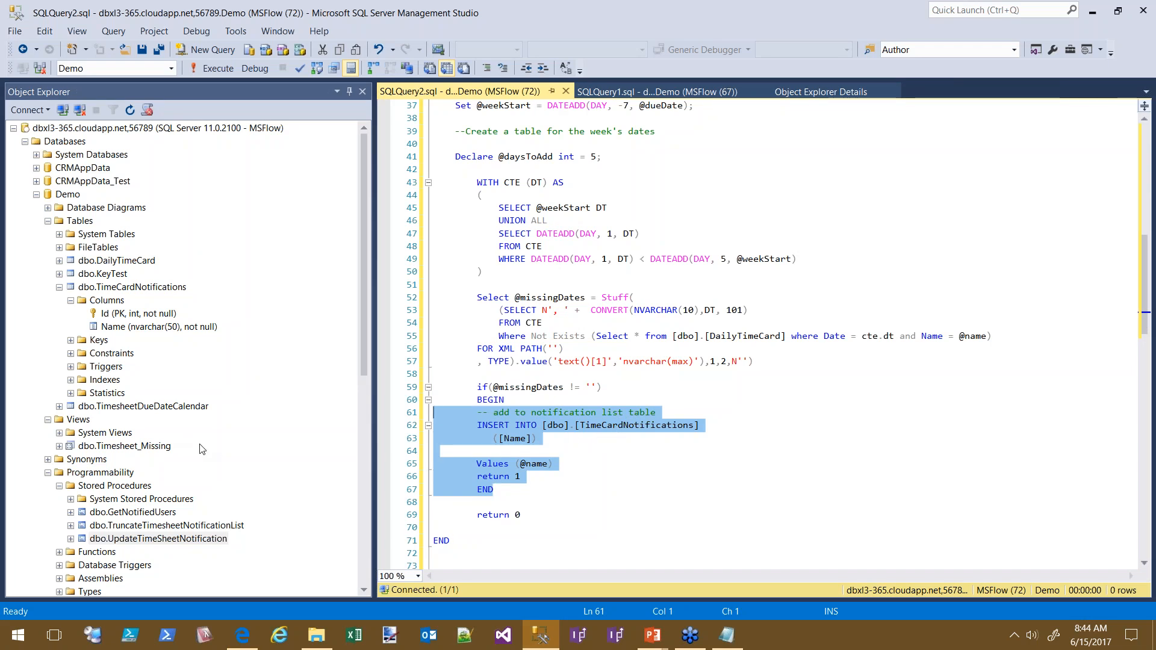
left_click(161, 517)
right_click(160, 513)
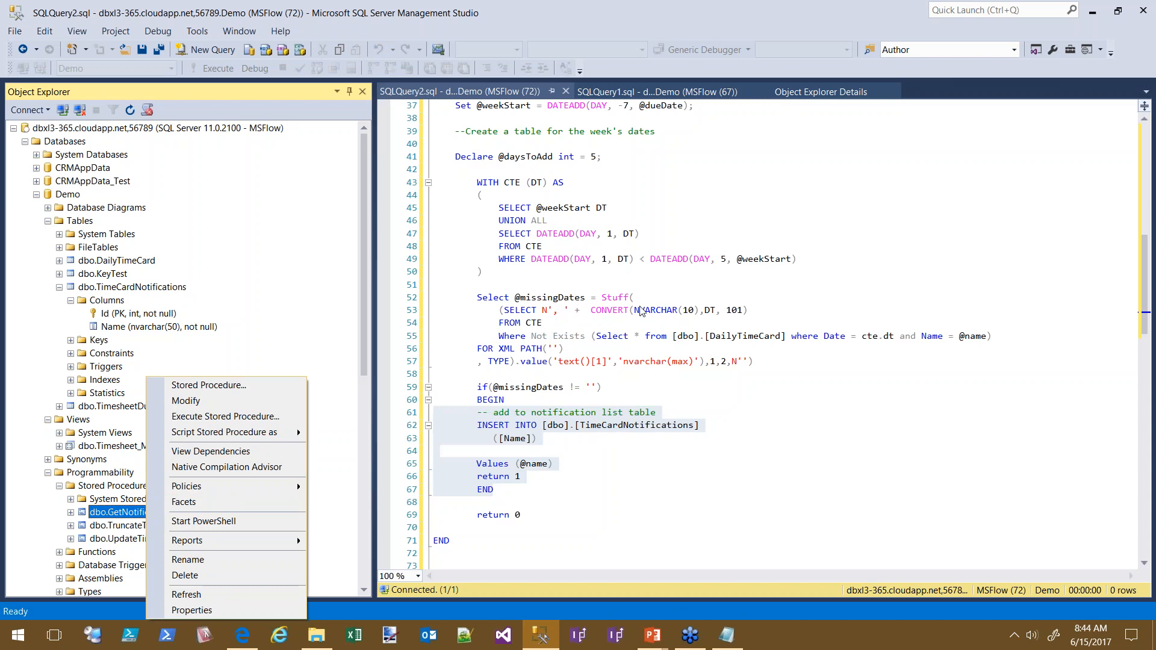
mouse_move(288, 433)
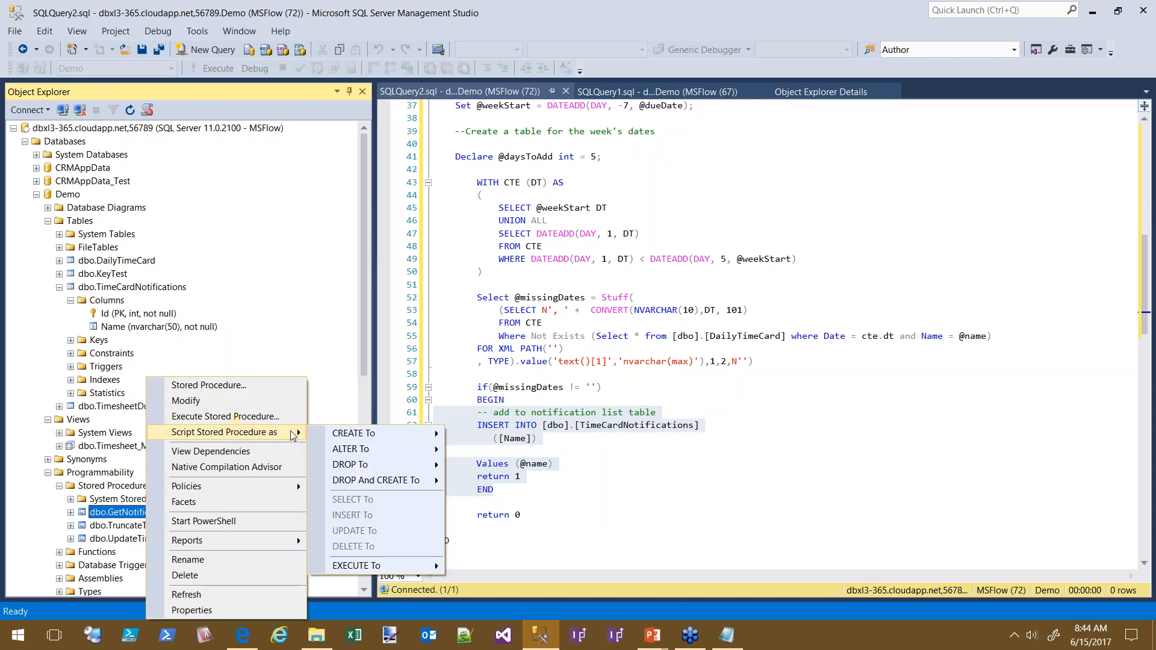
mouse_move(346, 437)
left_click(519, 435)
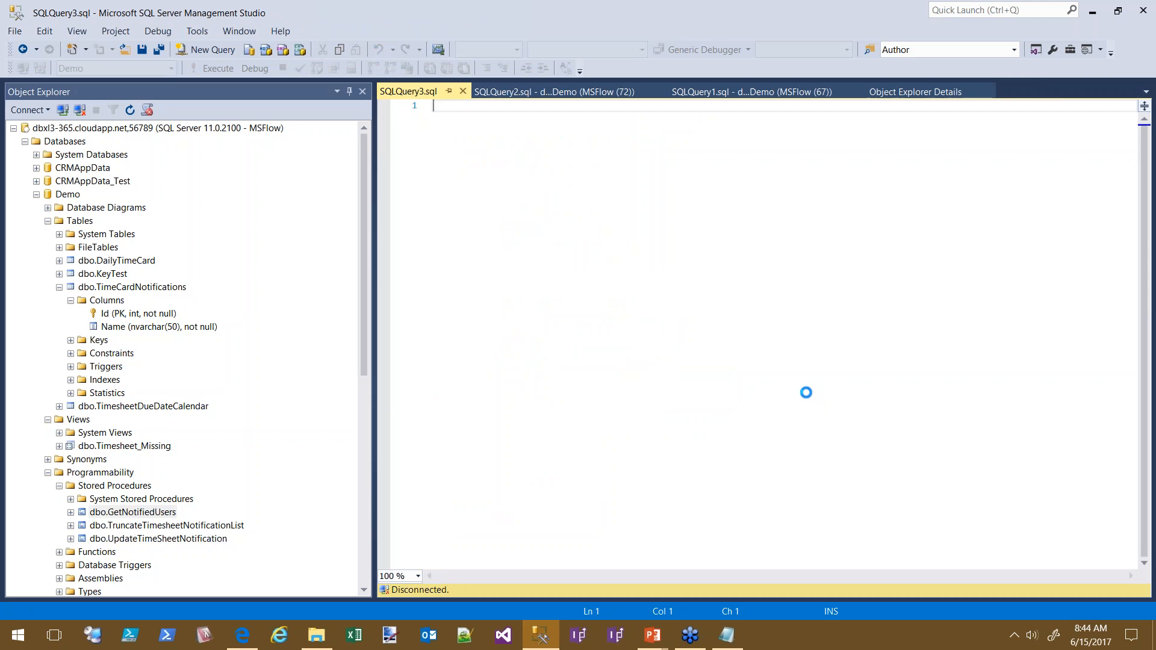
Review lines 27–34 that build the user list, then return to the flow editor
scroll(795, 422, "down", 1)
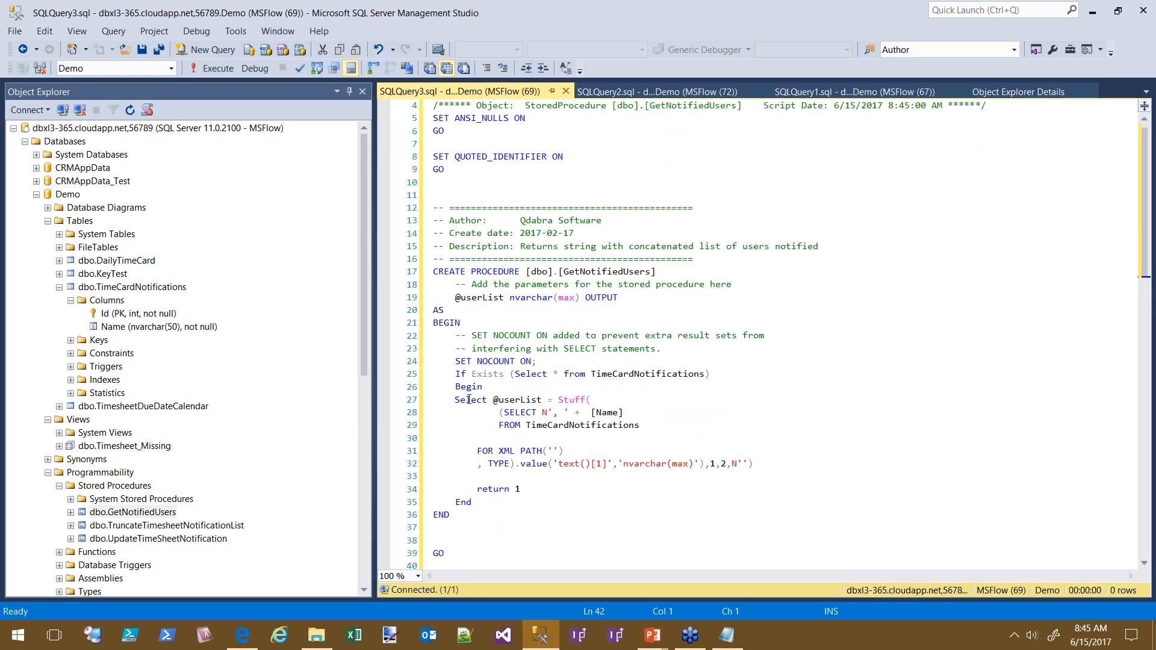
left_click_drag(455, 400, 521, 489)
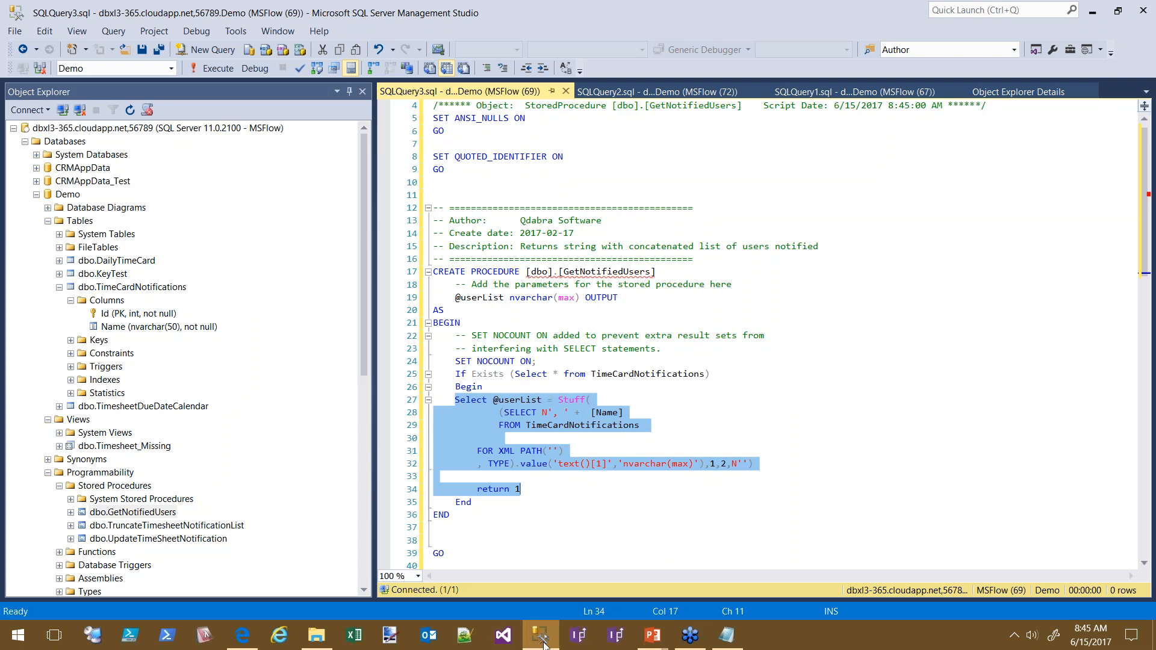
left_click(242, 636)
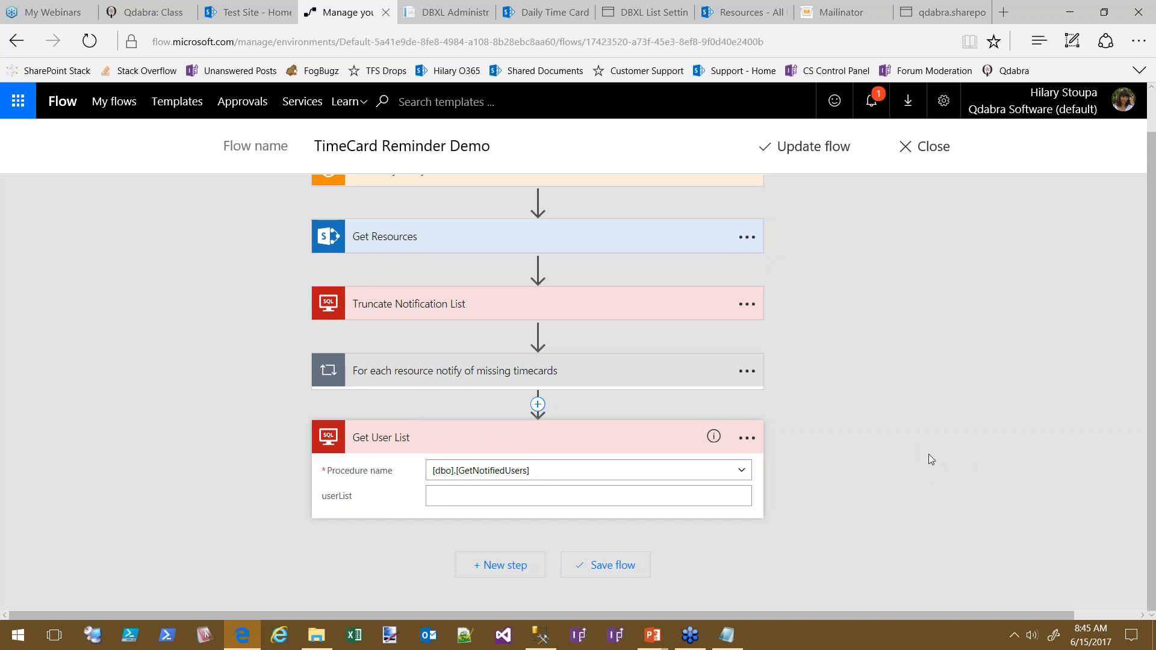
Add a new action after Get User List, searching 'parse json' and then 'compose' to find Data Operations - Compose
left_click(503, 565)
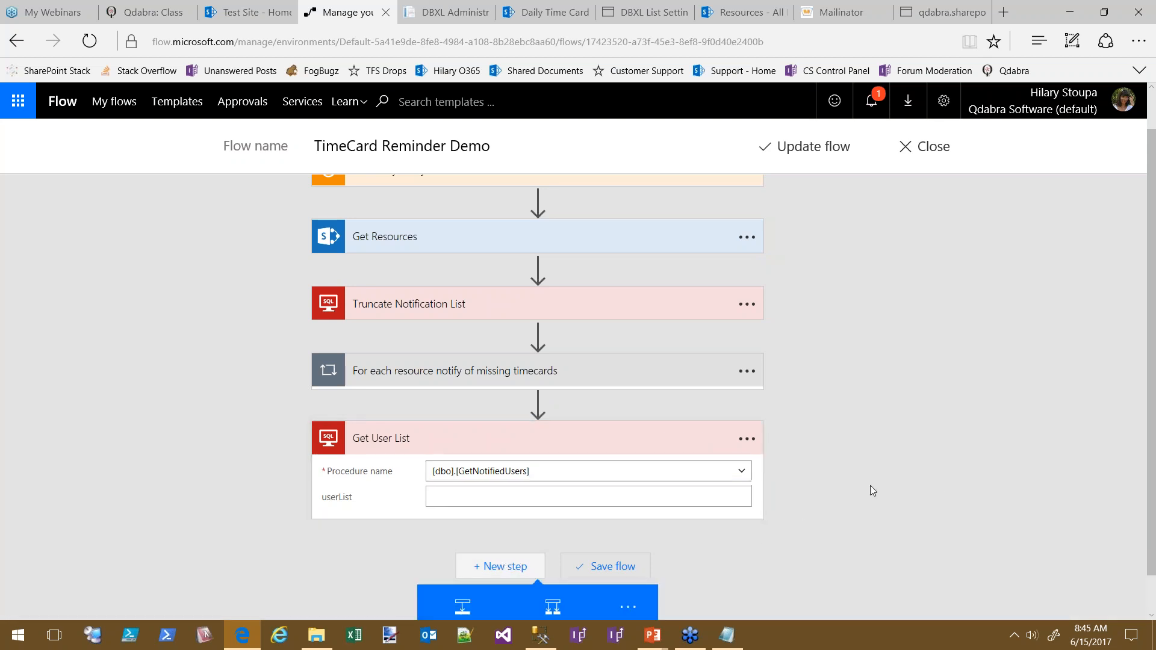
left_click(459, 577)
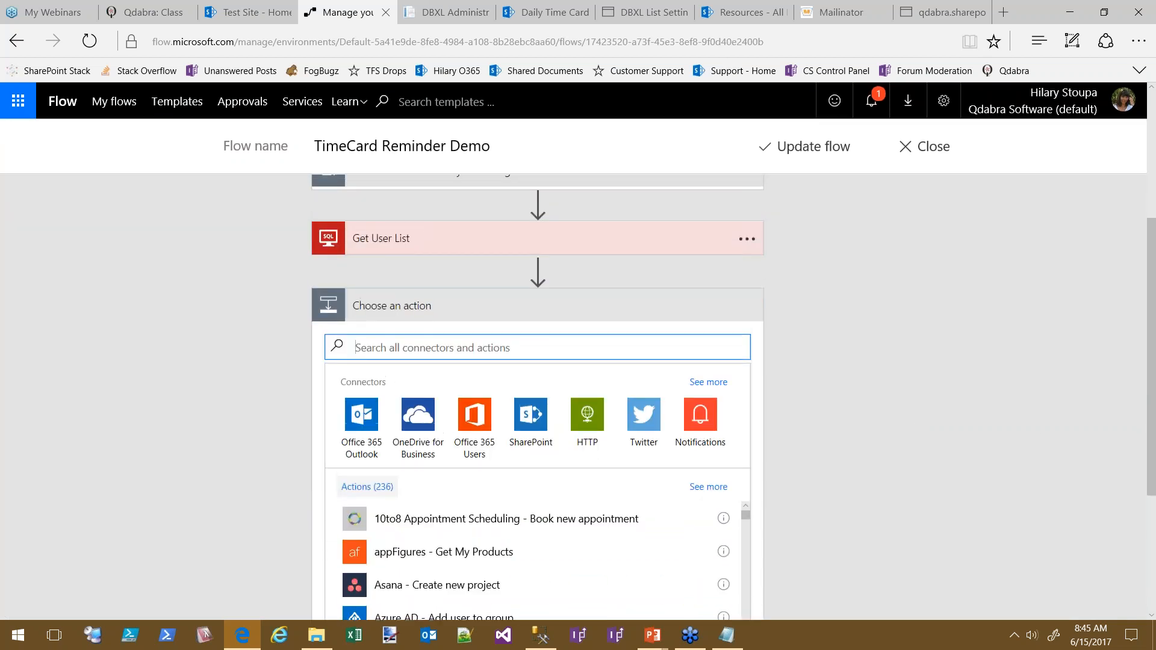
type("par")
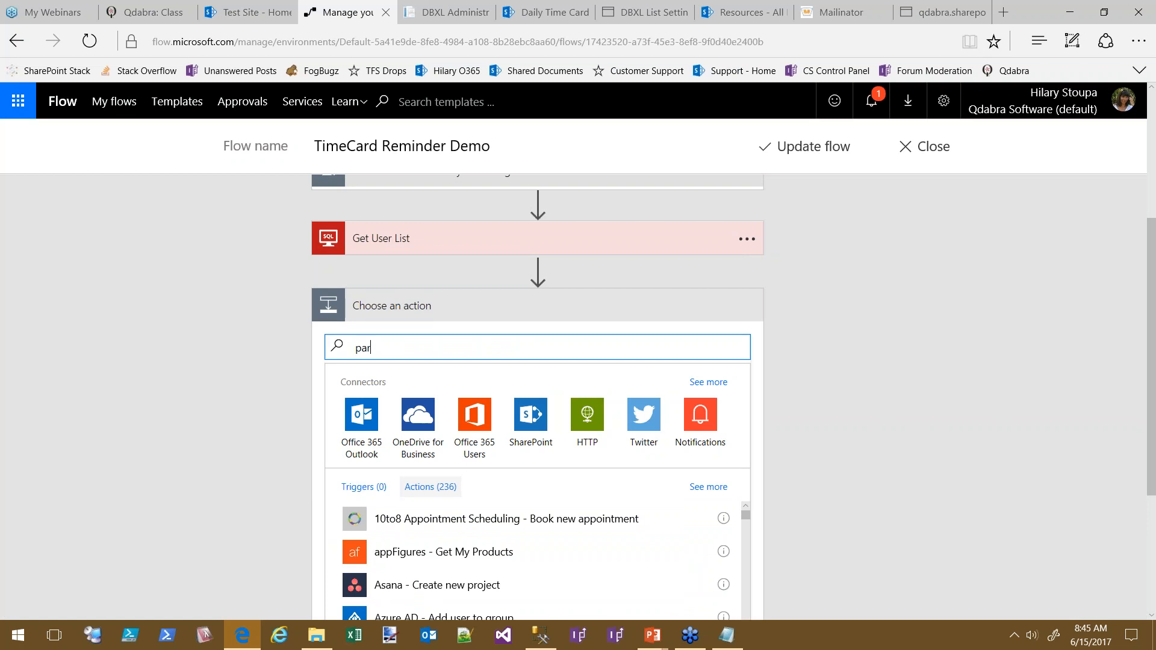
type("se jaso")
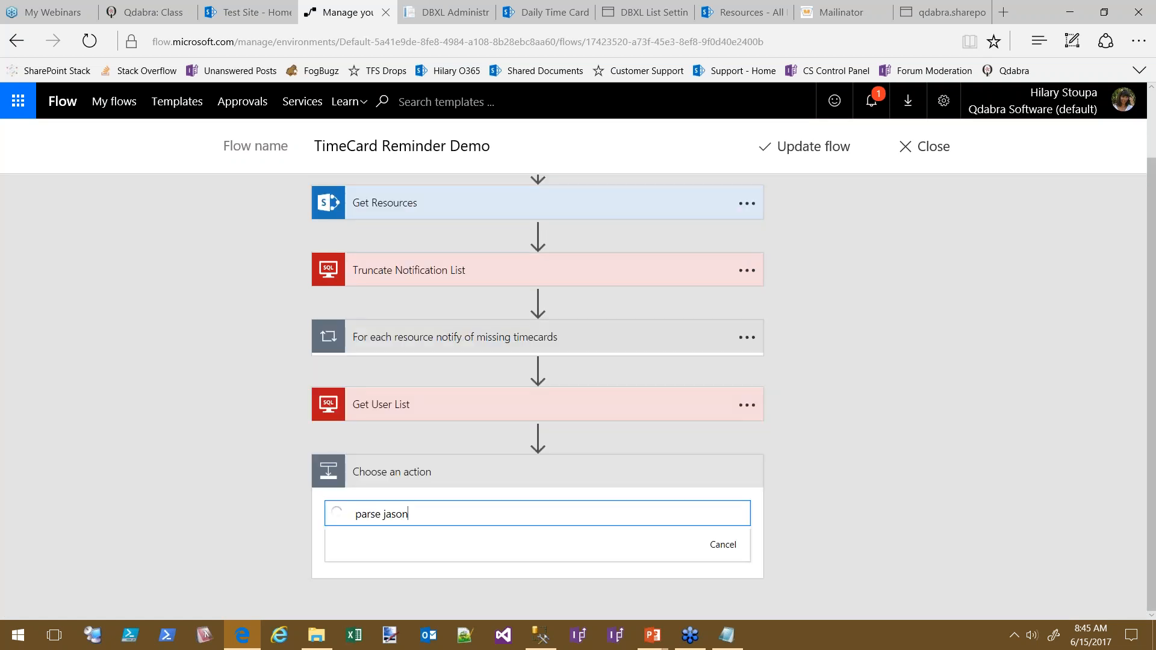
type("n")
key("BackSpace")
key("BackSpace")
key("BackSpace")
key("BackSpace")
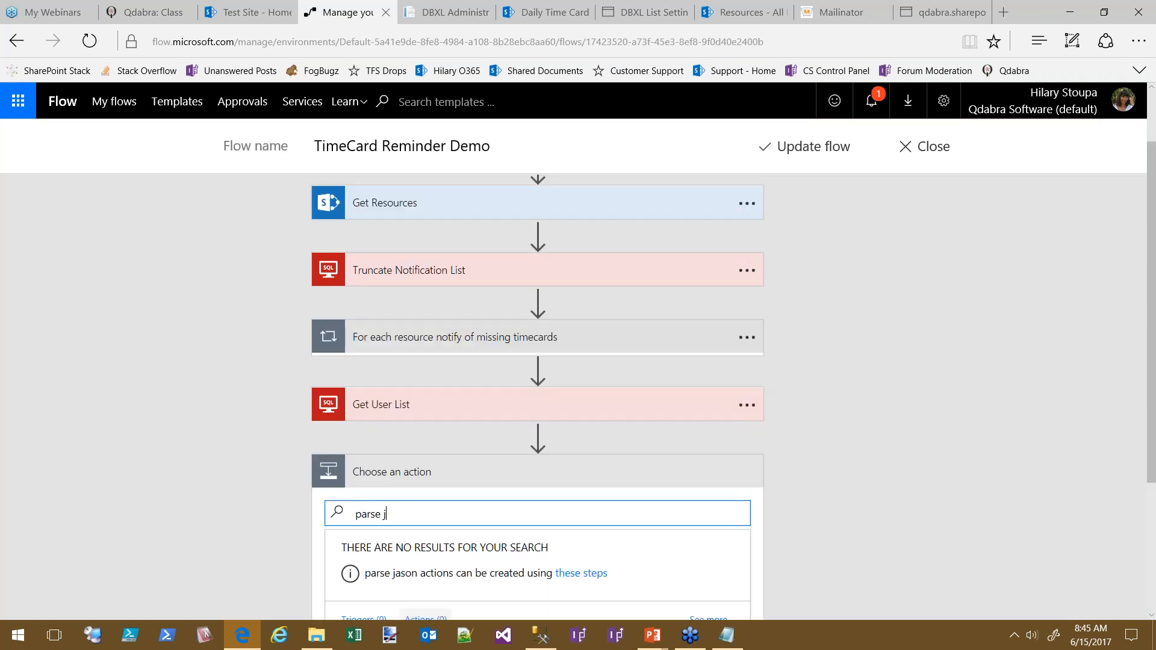
type("son")
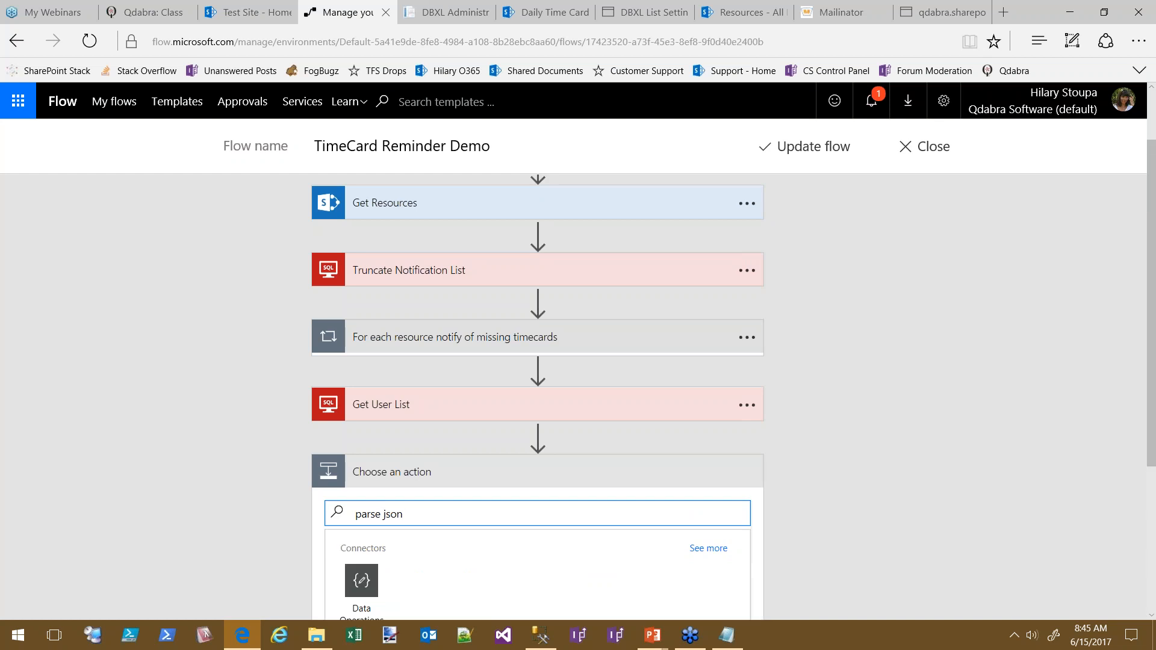
scroll(960, 430, "down", 1)
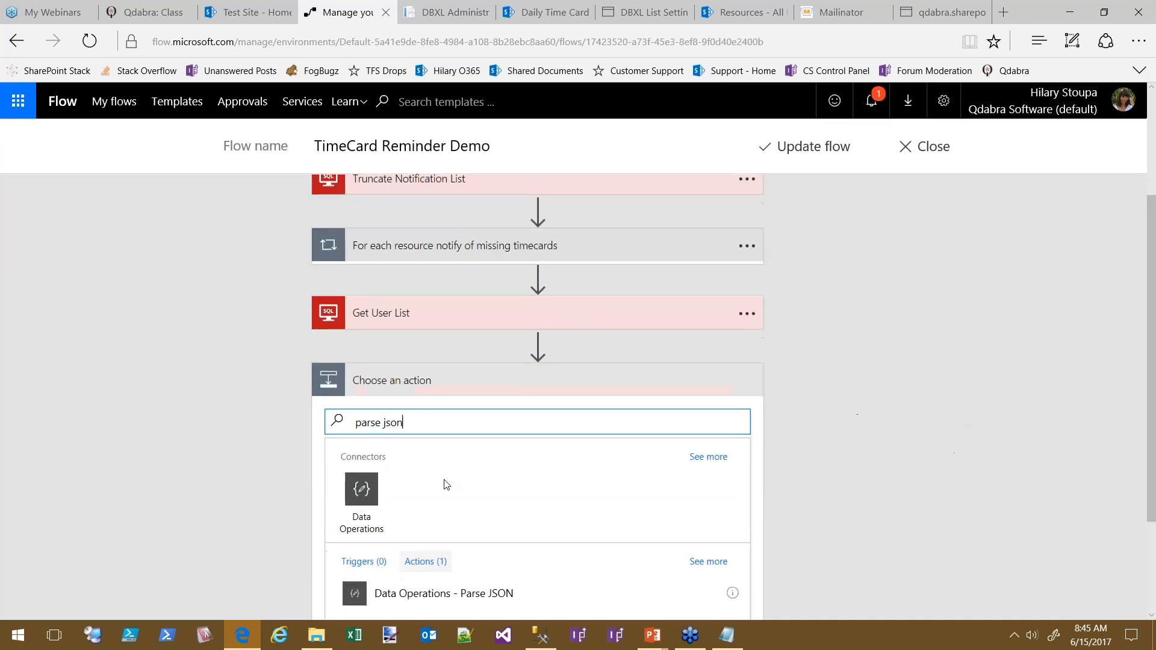
scroll(936, 487, "down", 2)
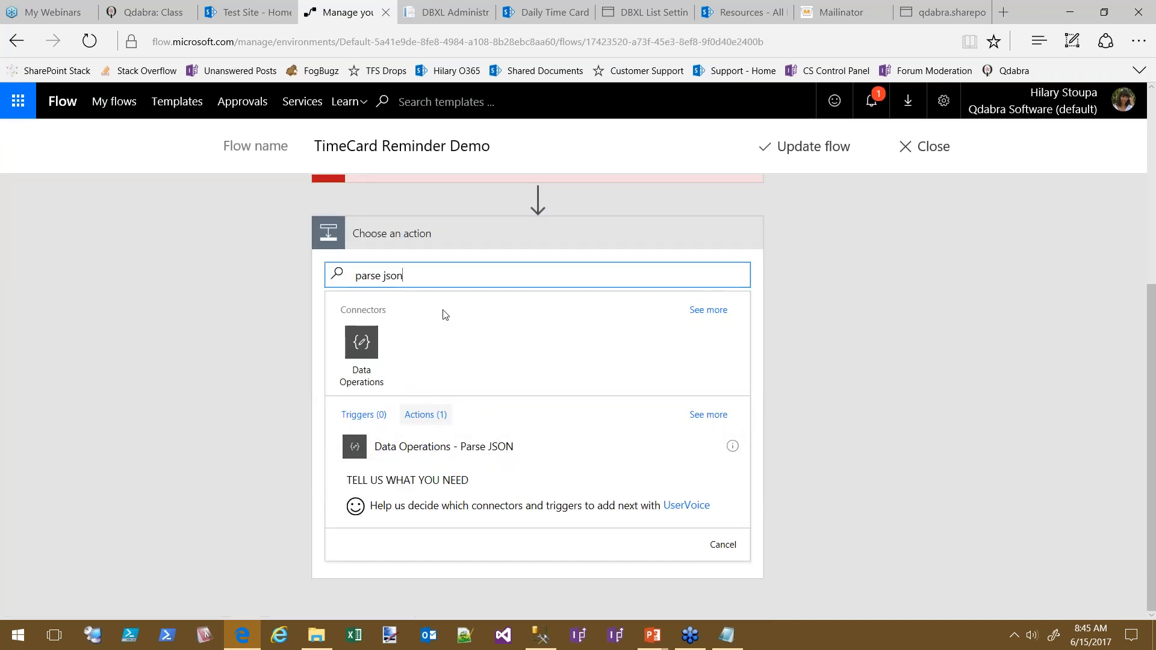
left_click_drag(416, 276, 337, 276)
type("compose")
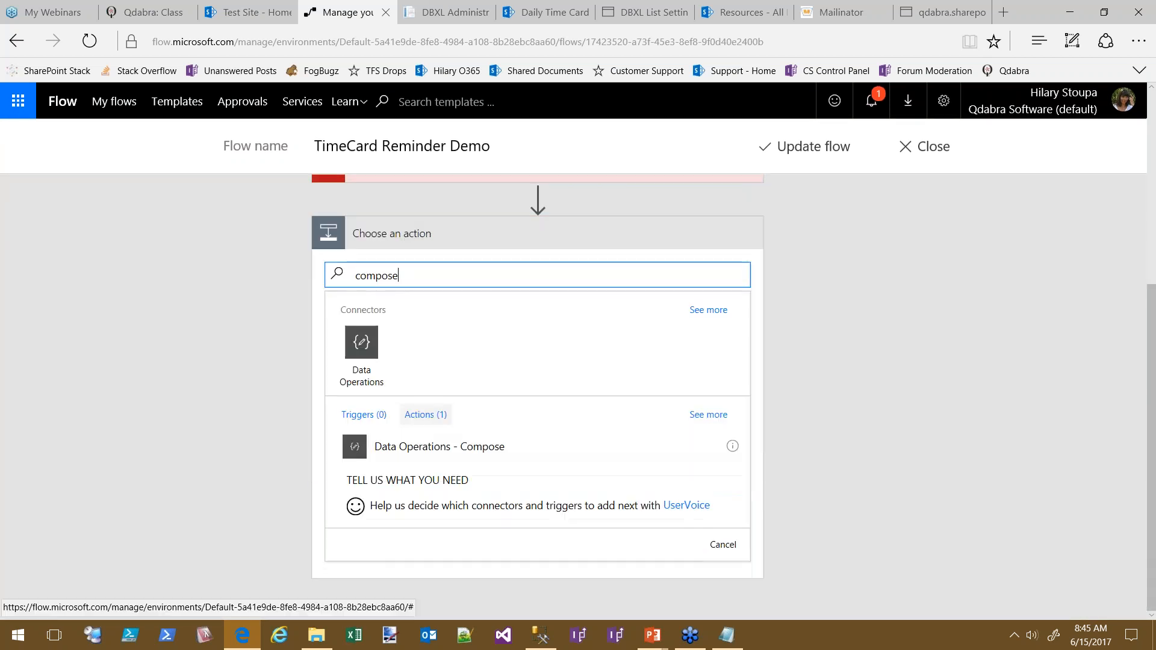
Add a Compose action fed Get User List's OutputParameters, then switch to the GetNotifiedUsers script in SSMS
left_click(407, 450)
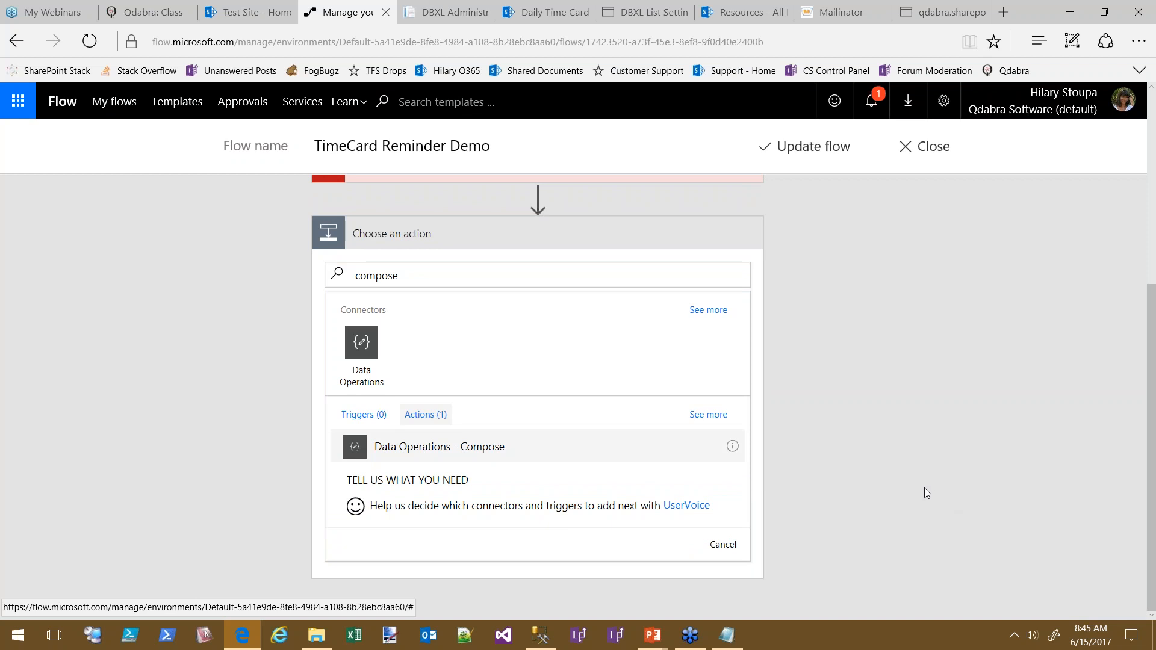
left_click(564, 520)
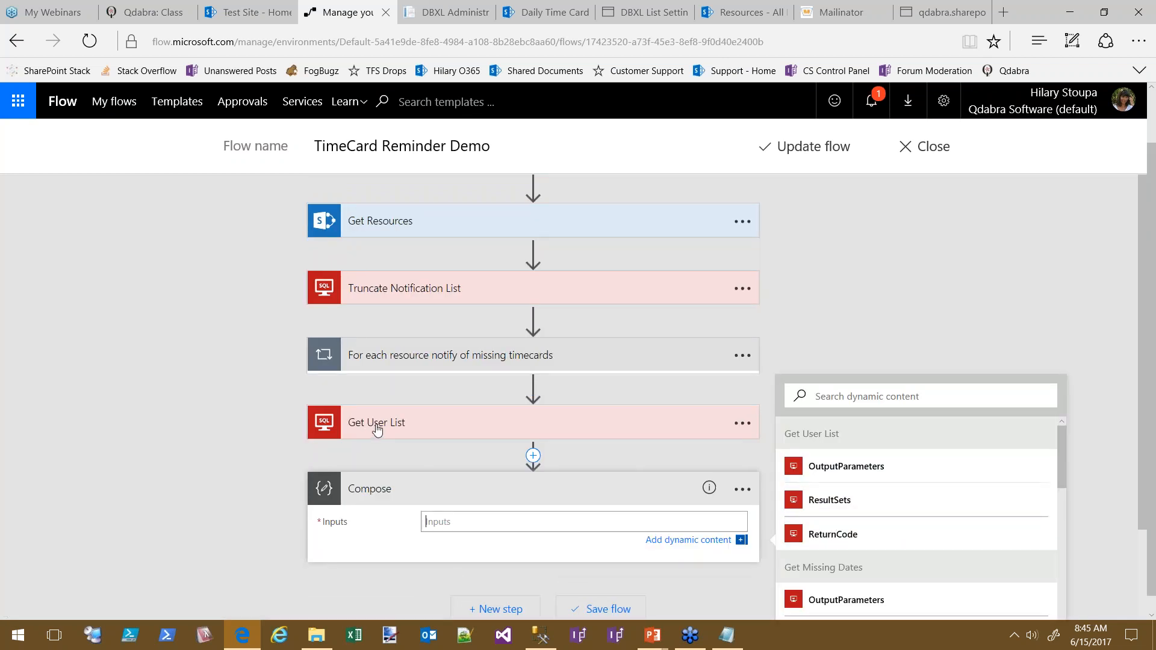
left_click(850, 473)
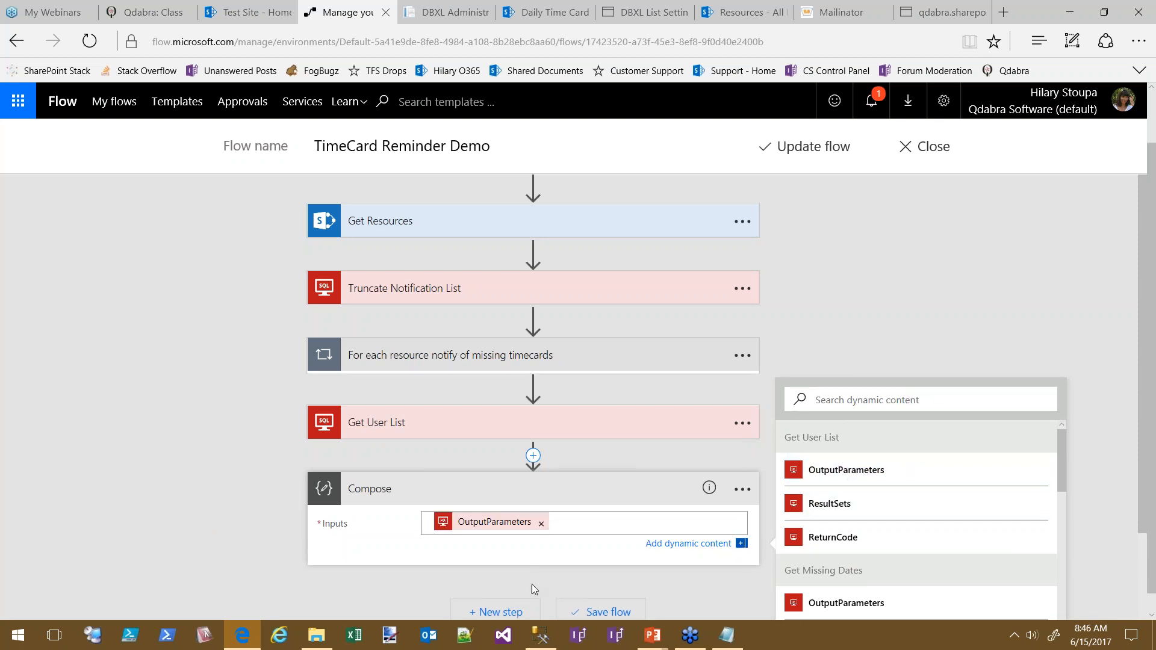
left_click(545, 638)
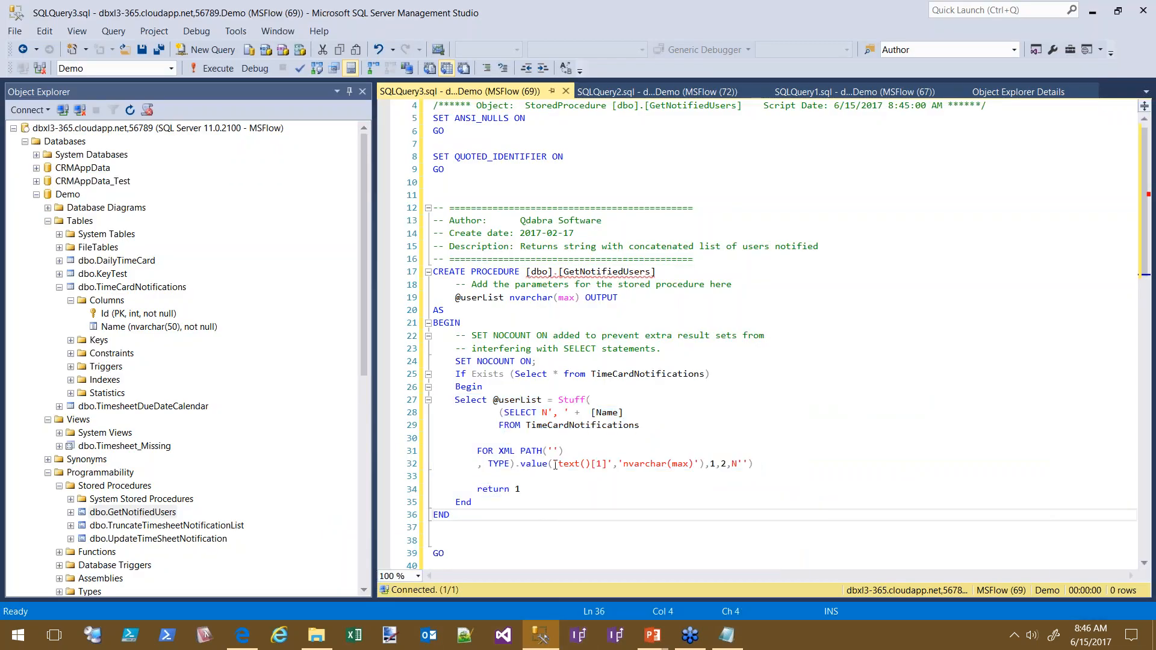
Highlight the 'return 1' line in GetNotifiedUsers, then go back to the flow editor and save the flow
left_click_drag(530, 489, 472, 486)
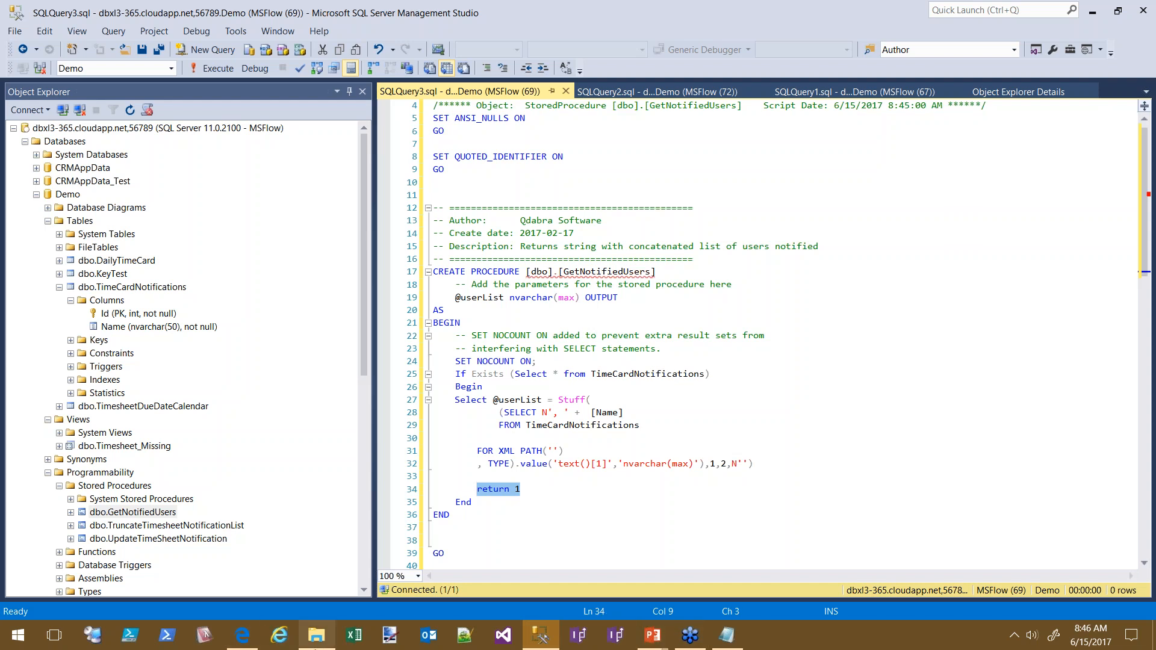
left_click(244, 635)
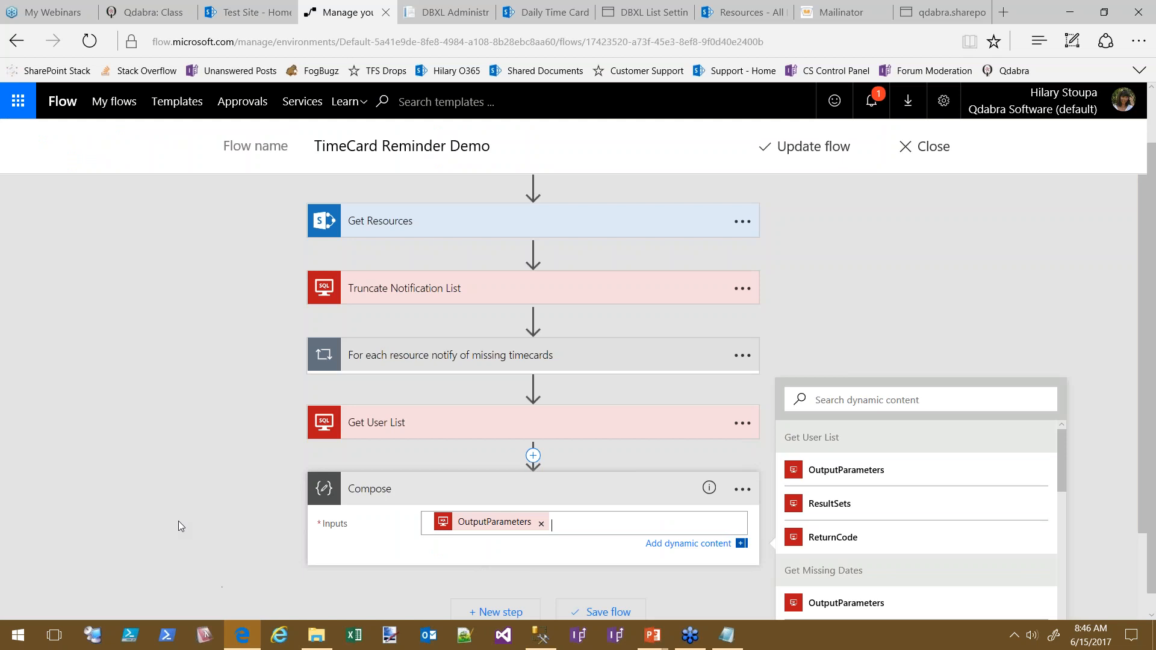
left_click(796, 151)
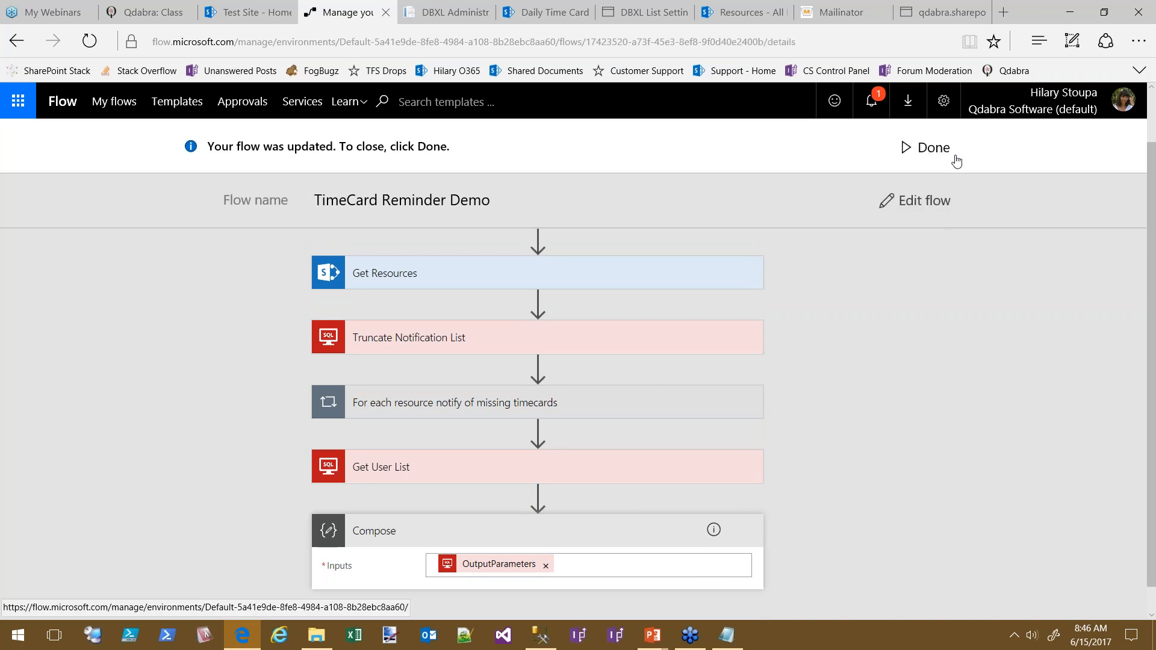
Leave the editor and start a manual run of TimeCard Reminder Demo from More > Run now
left_click(934, 151)
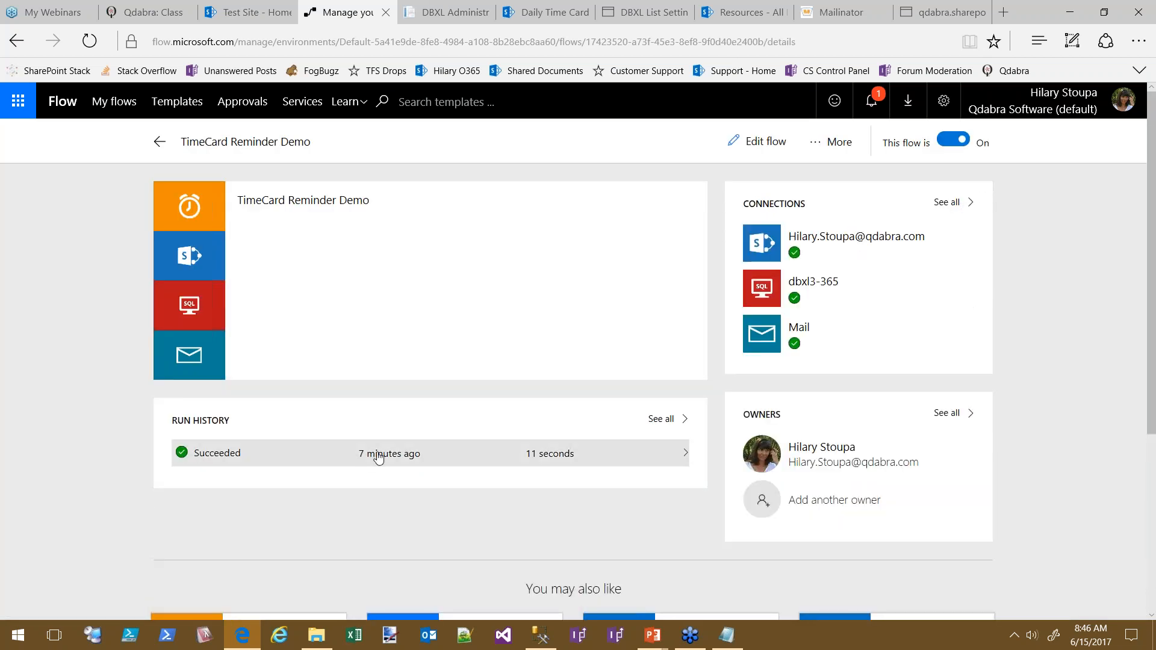
left_click(845, 145)
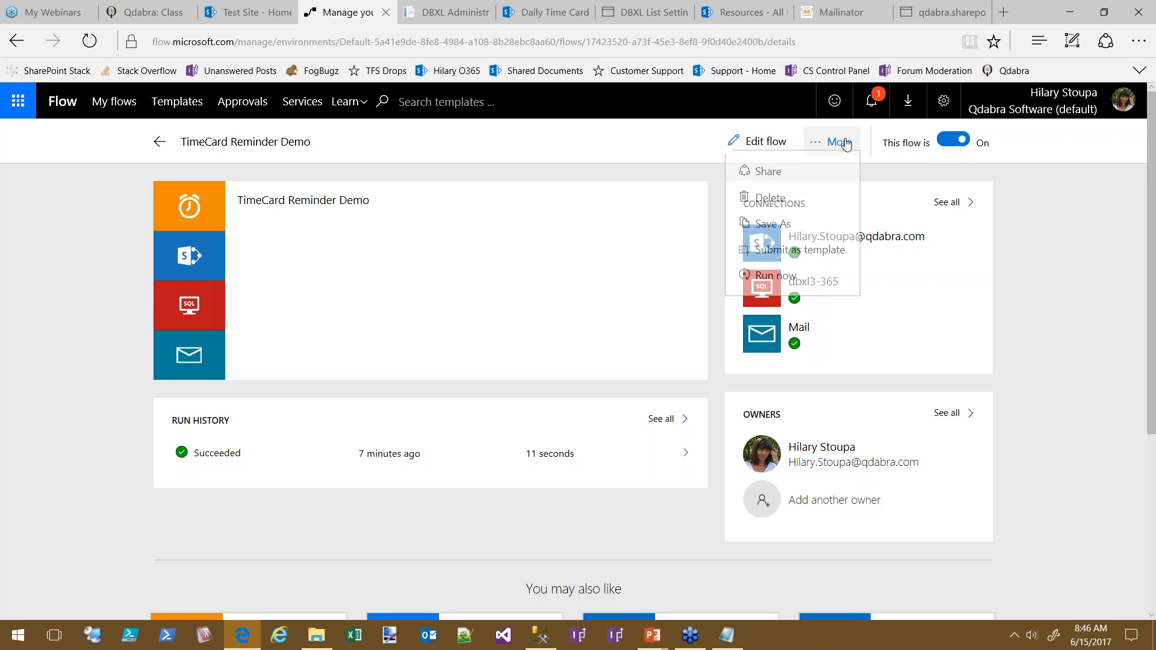
left_click(783, 288)
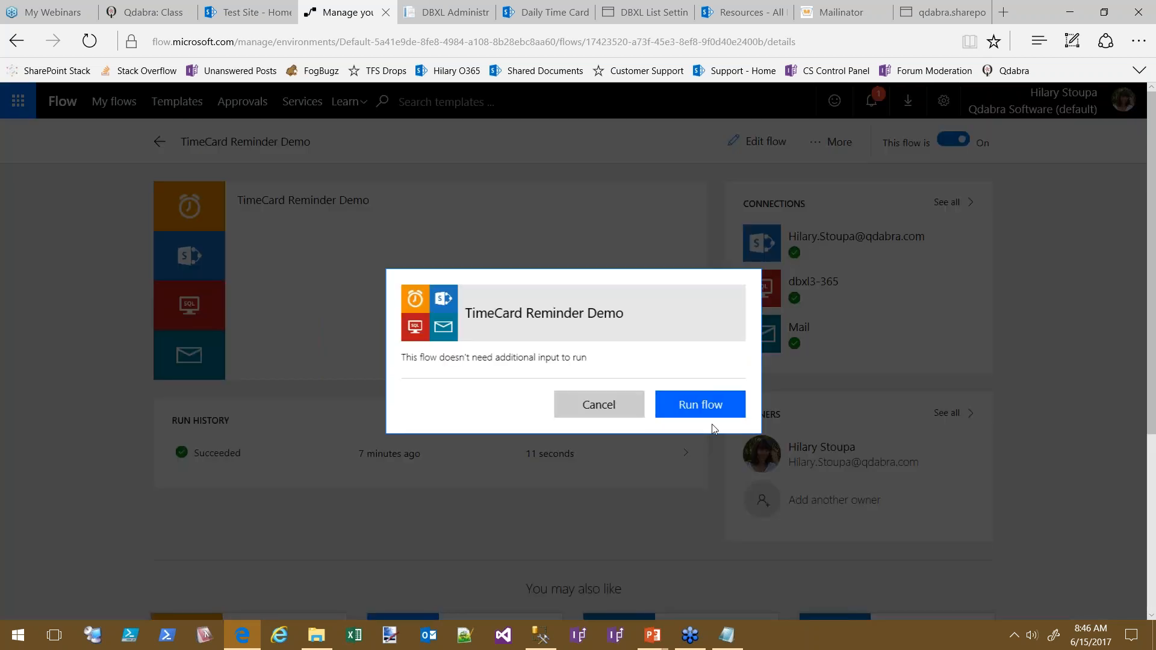
left_click(699, 406)
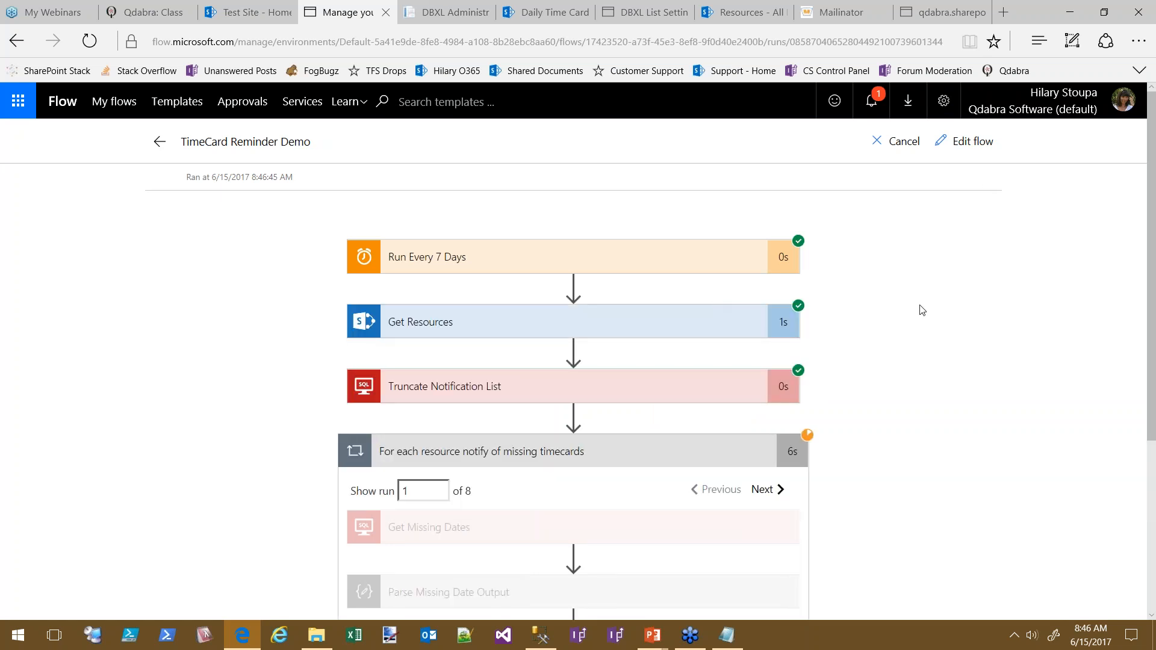
Verify the run's Compose output holds the userList of users lacking timecards, then reopen the editor
scroll(1017, 425, "down", 2)
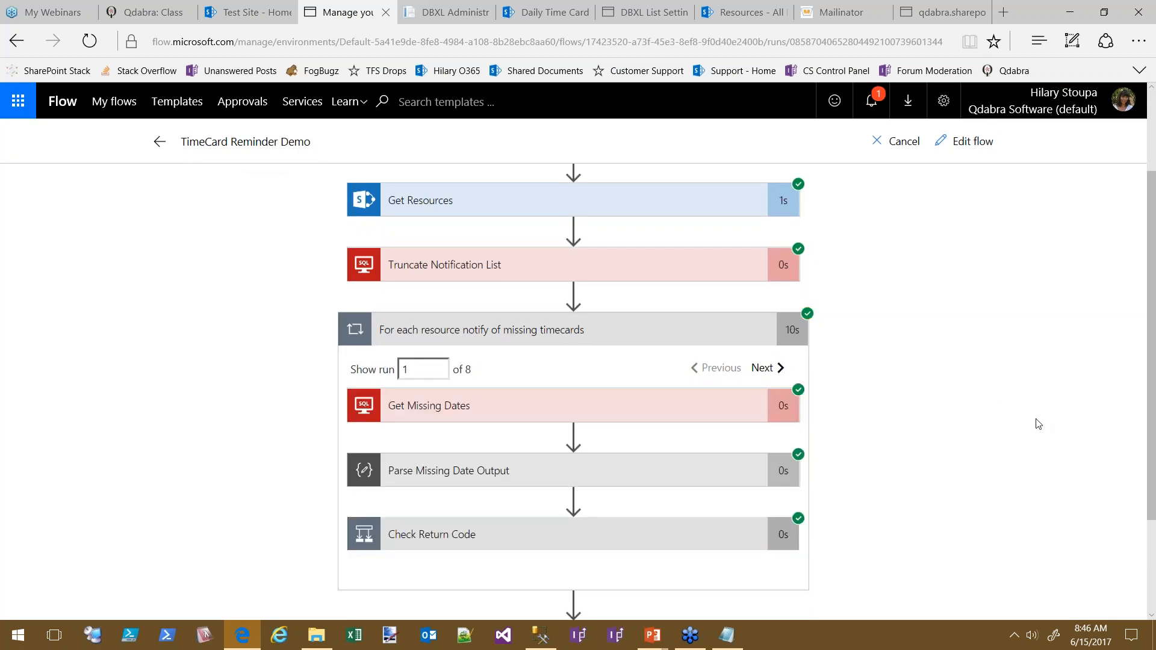
scroll(1037, 409, "down", 2)
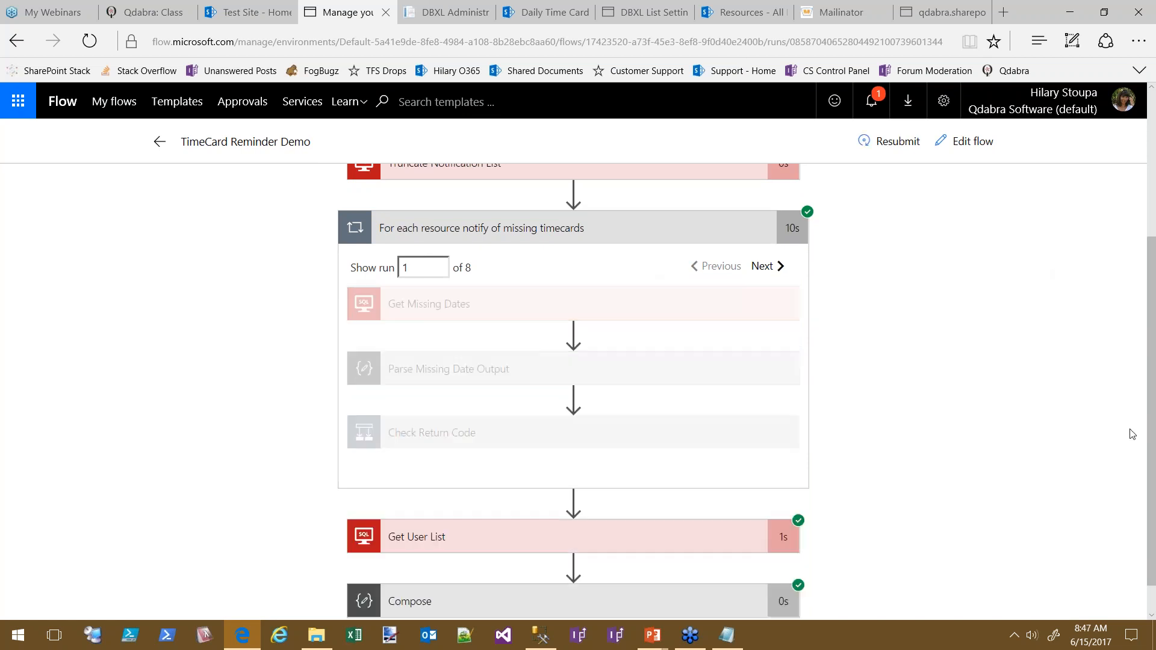
scroll(1023, 482, "down", 1)
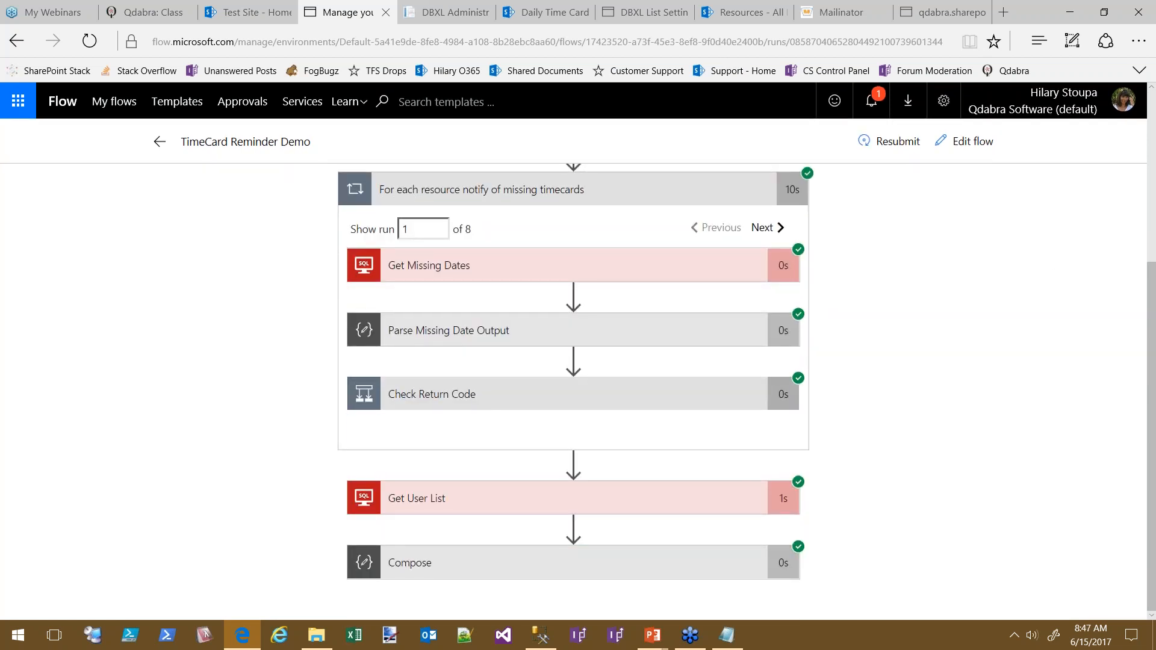
left_click(449, 573)
scroll(986, 377, "down", 3)
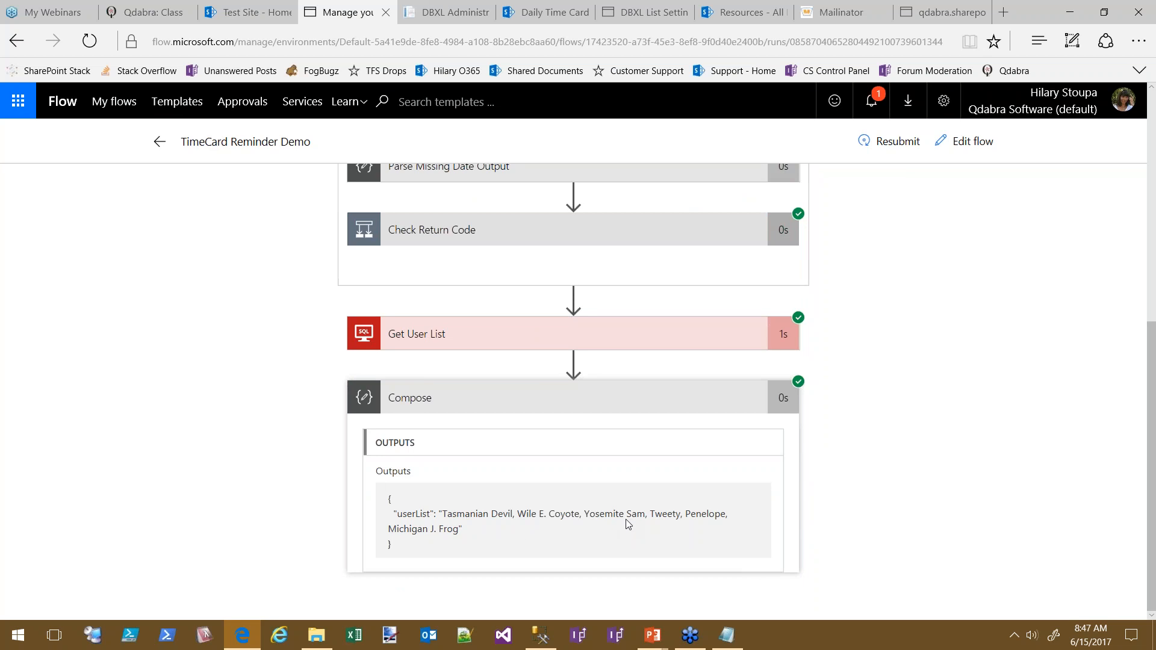
triple_click(407, 546)
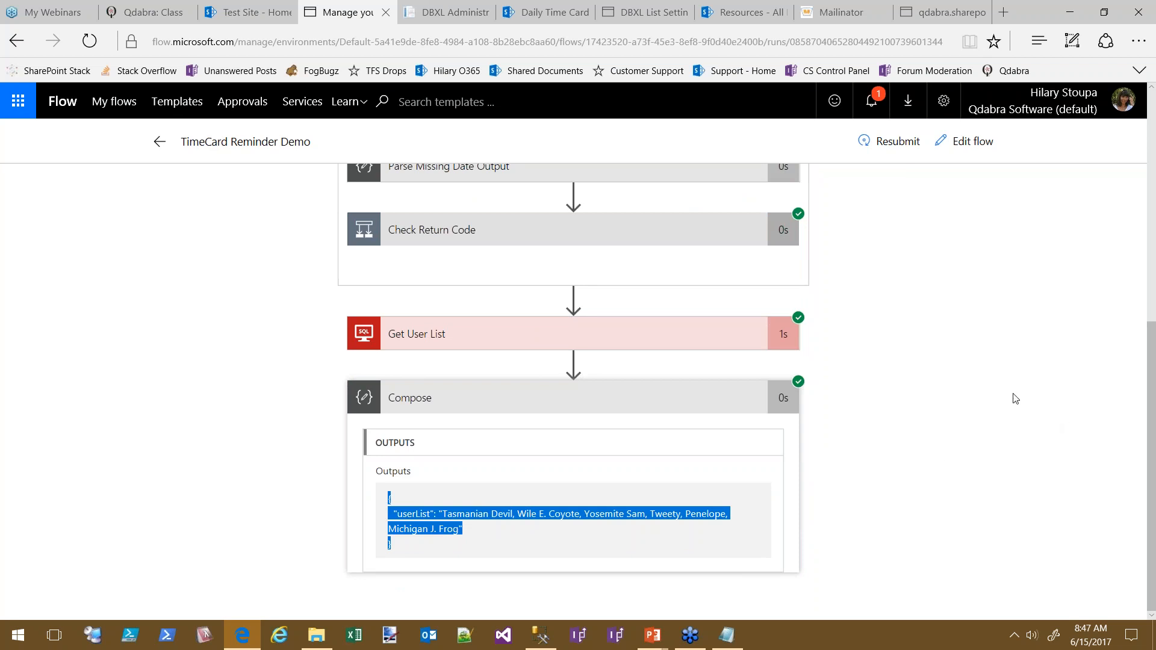
scroll(1024, 457, "up", 7)
left_click(971, 144)
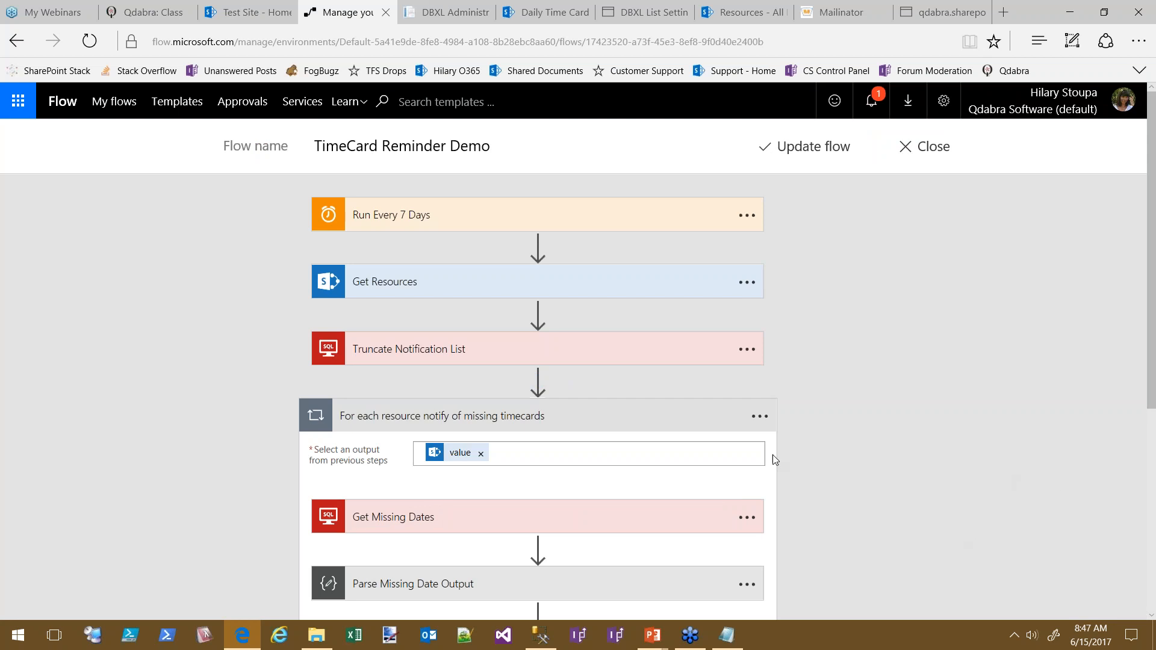
Add a condition step after Compose and rename it 'Email HR if anything missing'
scroll(1024, 493, "down", 6)
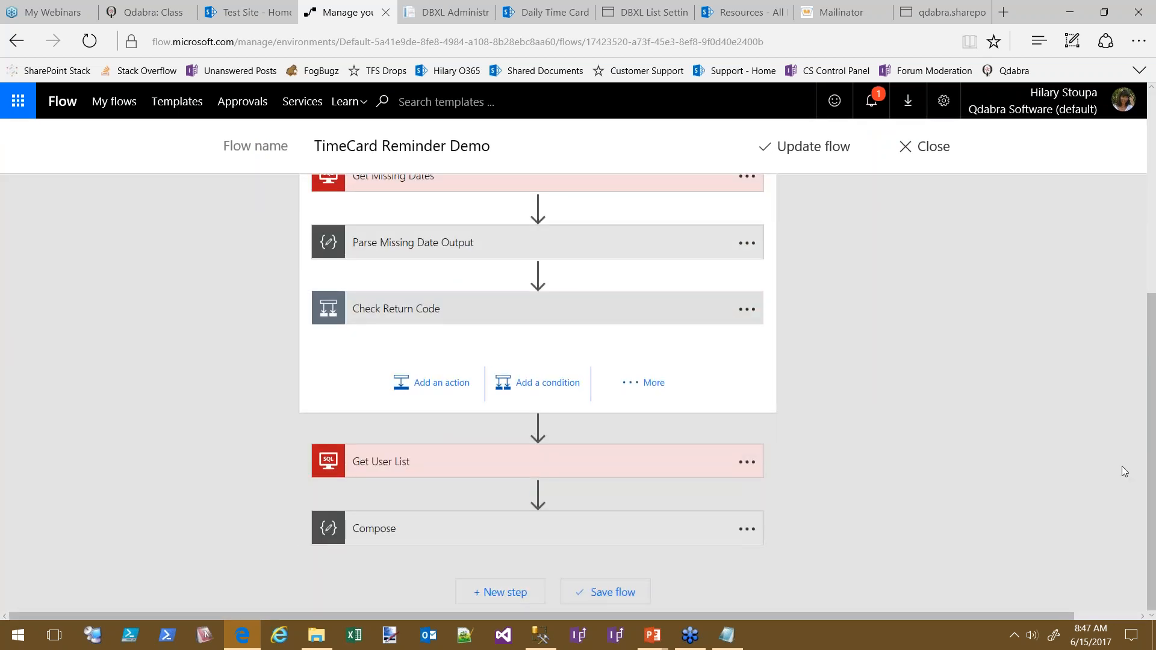
left_click(496, 593)
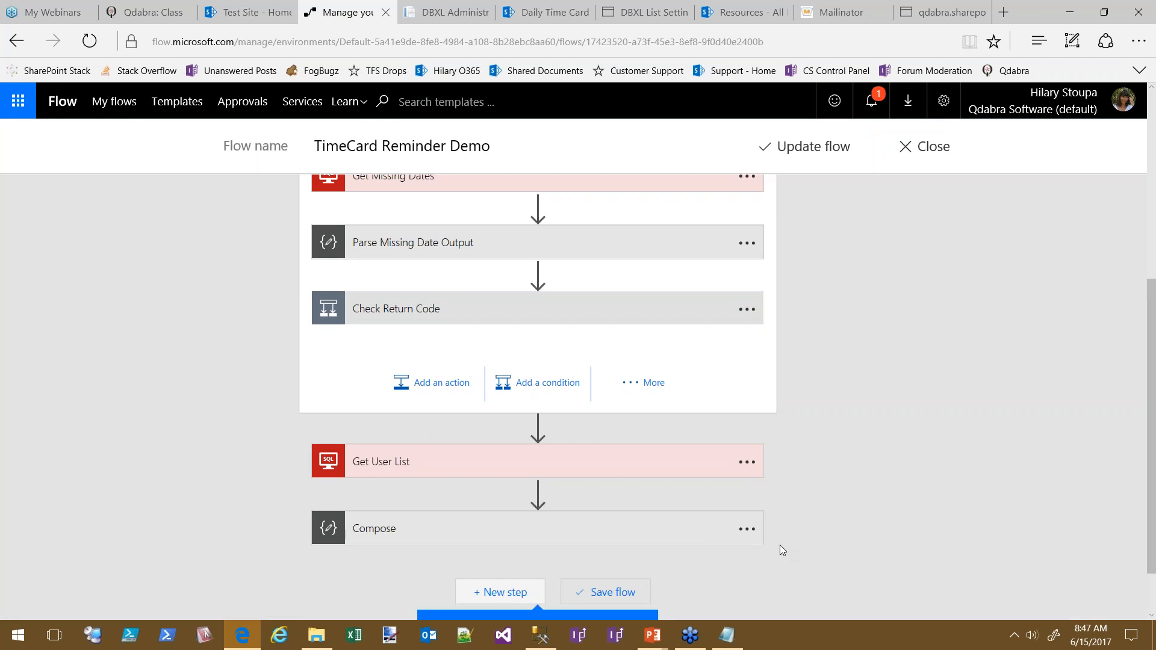
left_click(628, 575)
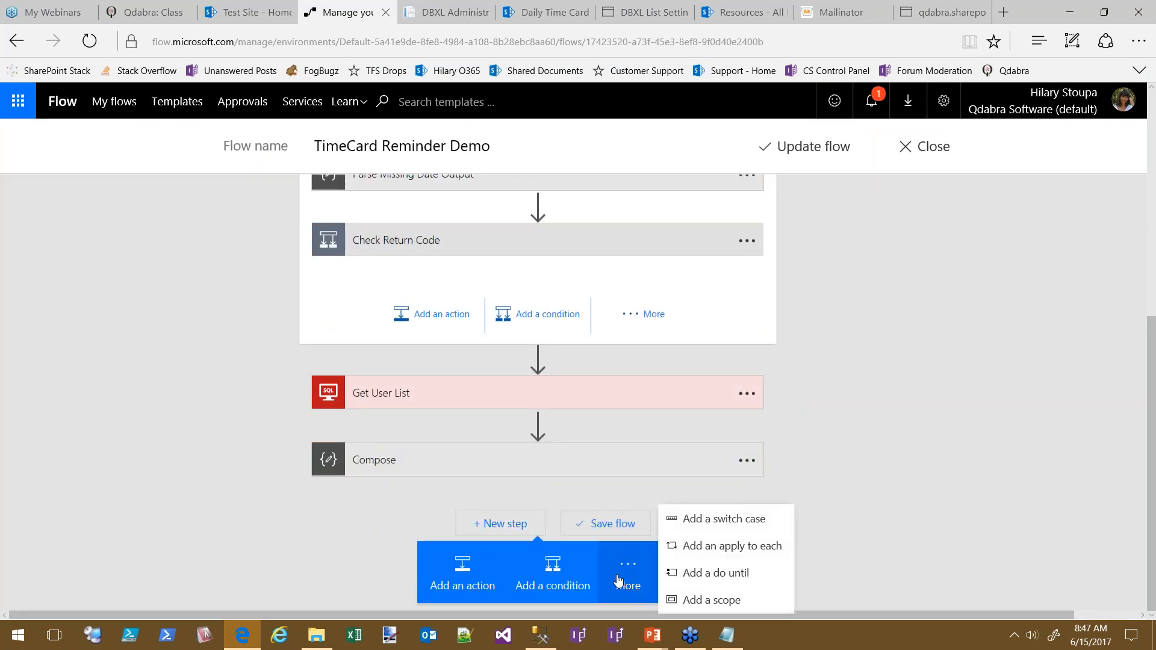
left_click(551, 580)
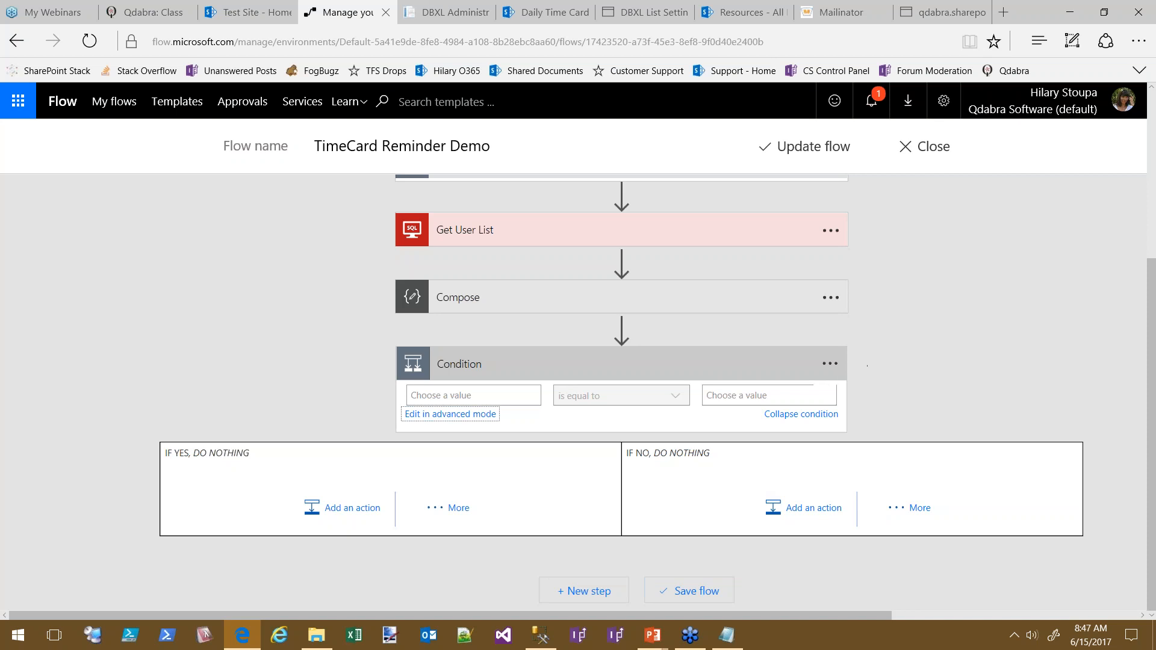
left_click(832, 365)
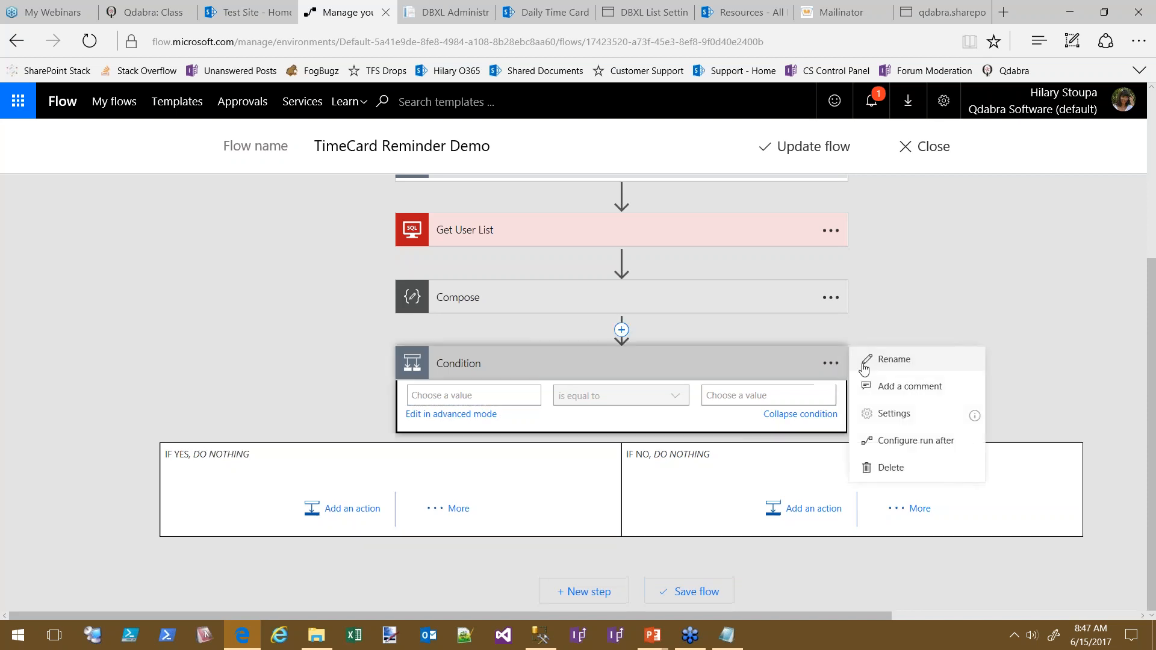
left_click(897, 363)
type("Email")
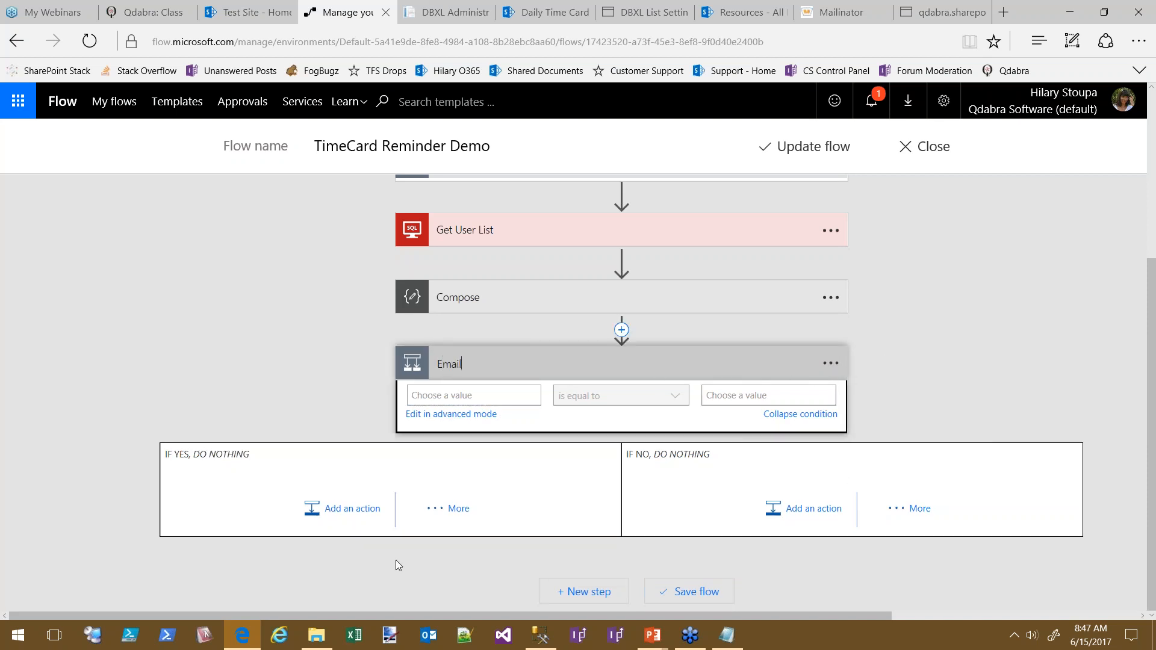
type(" HR if anything missing")
Make the condition test whether Get User List's ReturnCode is equal to 1
left_click(493, 395)
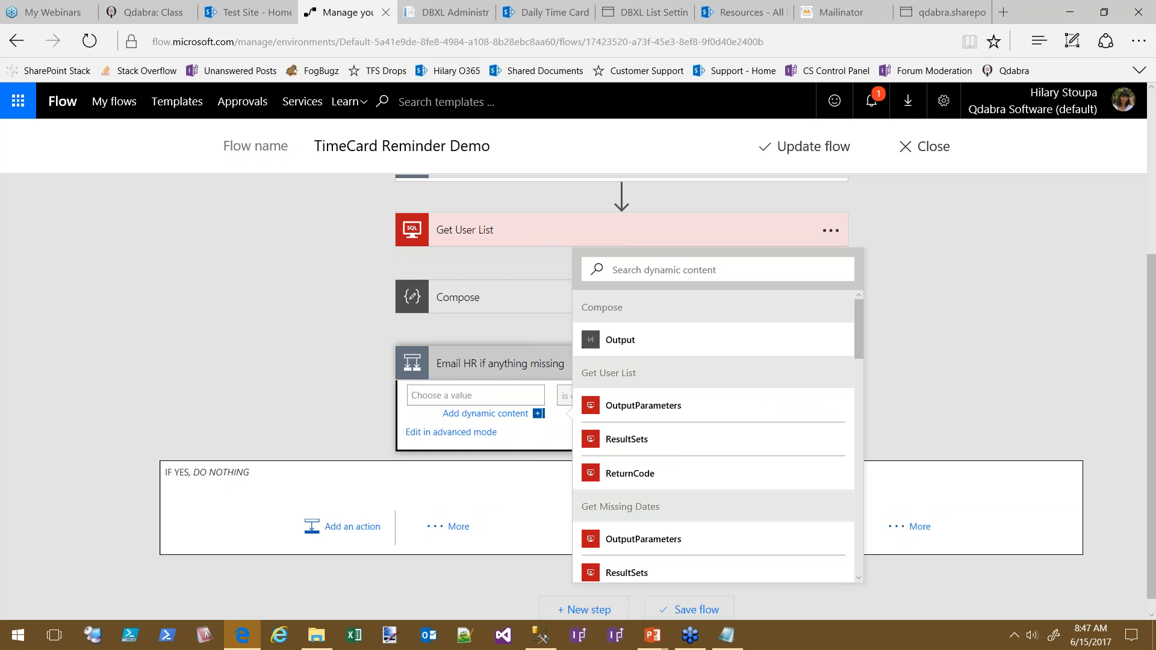
left_click(633, 482)
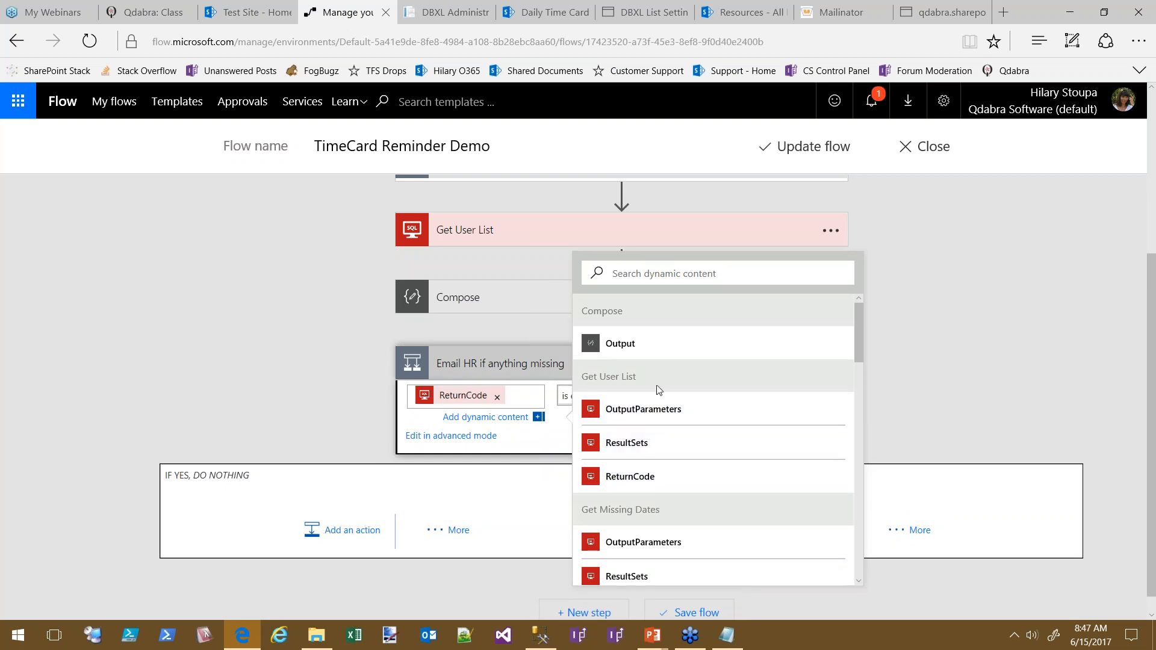
left_click(542, 364)
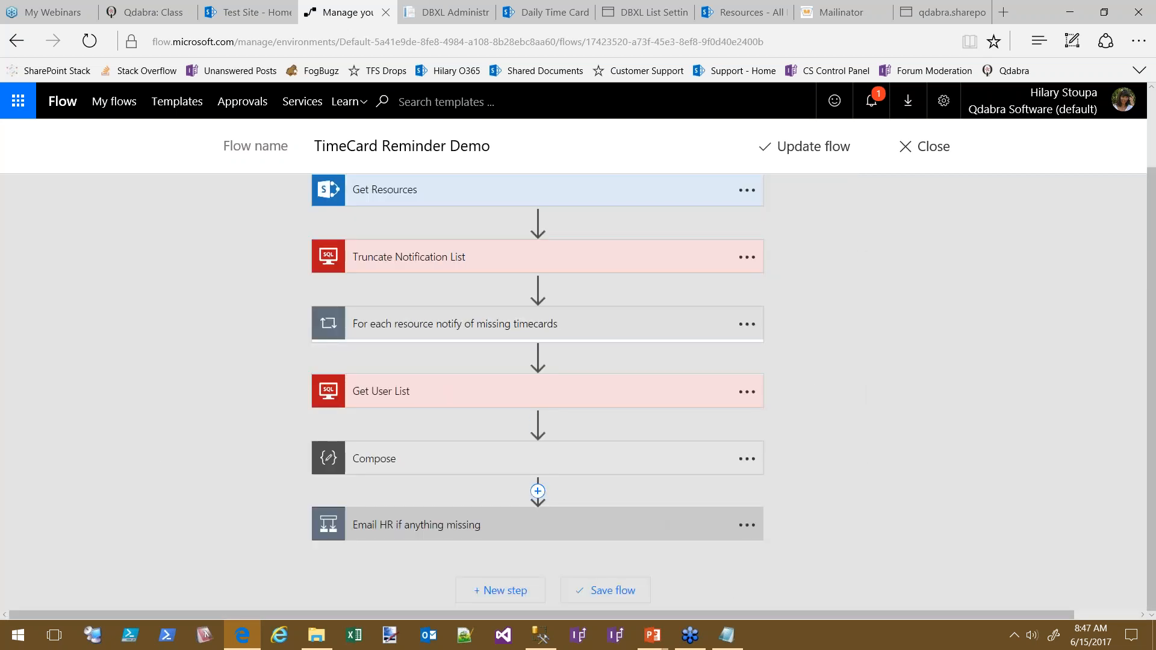
left_click(579, 527)
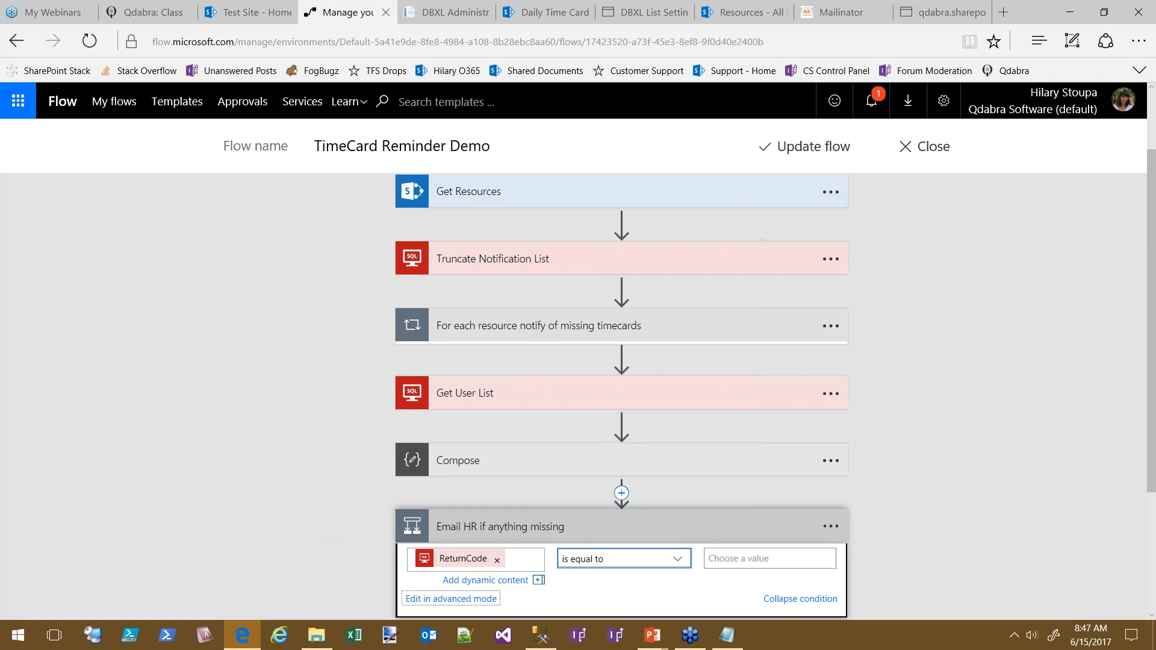
left_click(746, 560)
type("1")
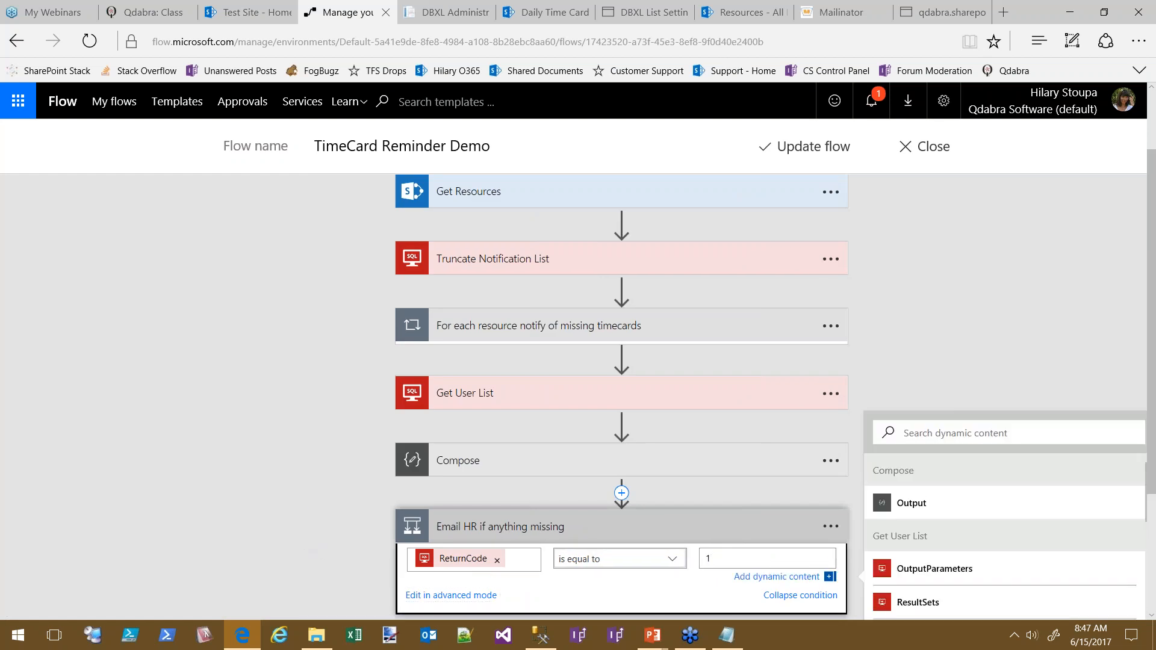
left_click(829, 462)
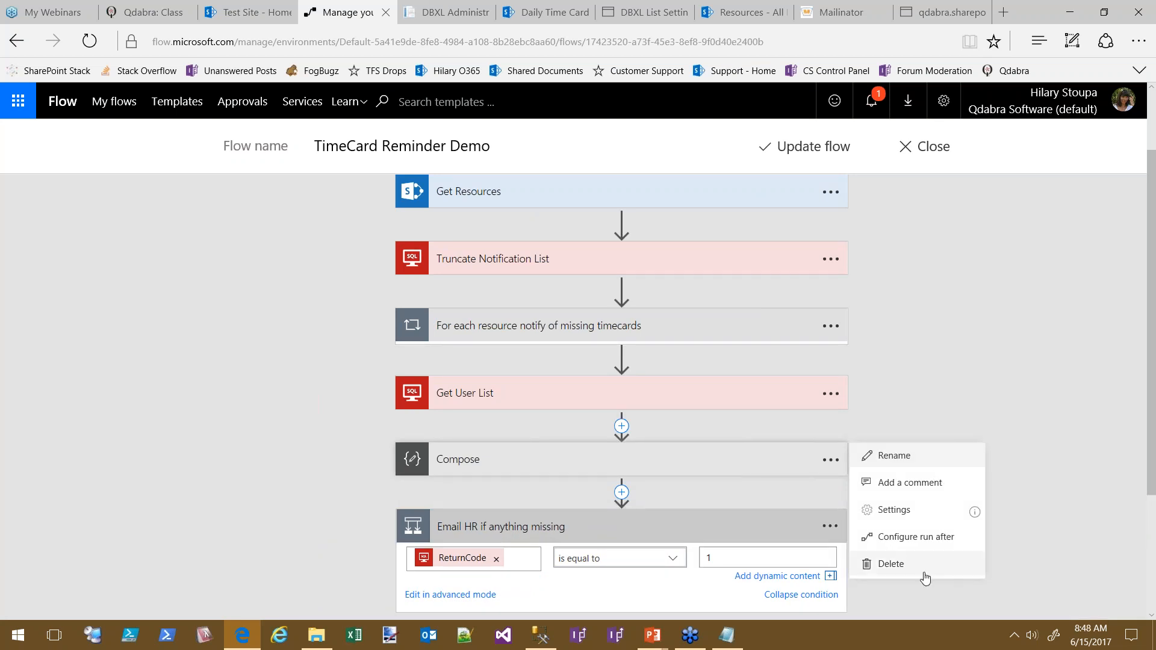
Delete the Compose step and insert a new action after Get User List
left_click(935, 566)
left_click(521, 341)
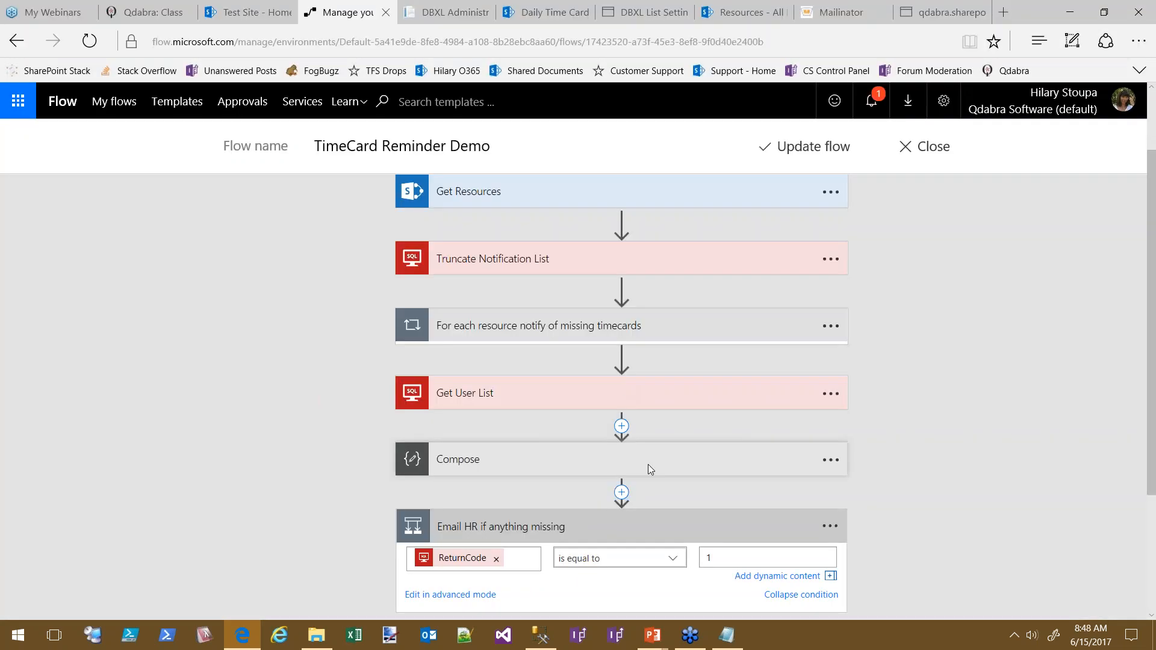
left_click(622, 426)
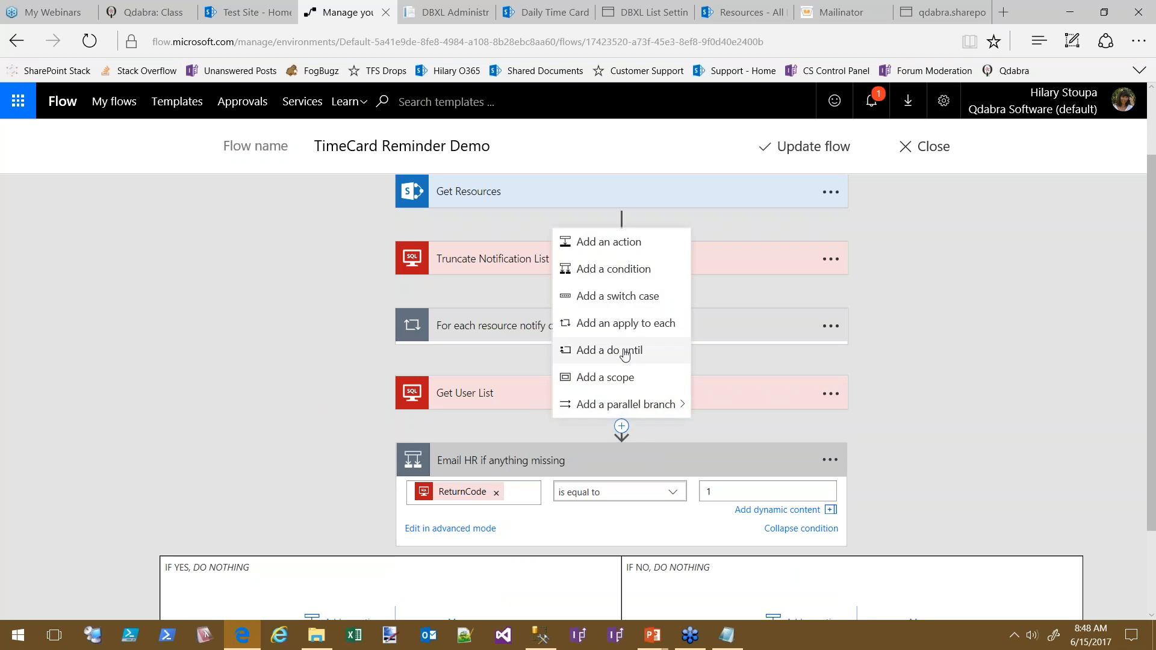
left_click(630, 244)
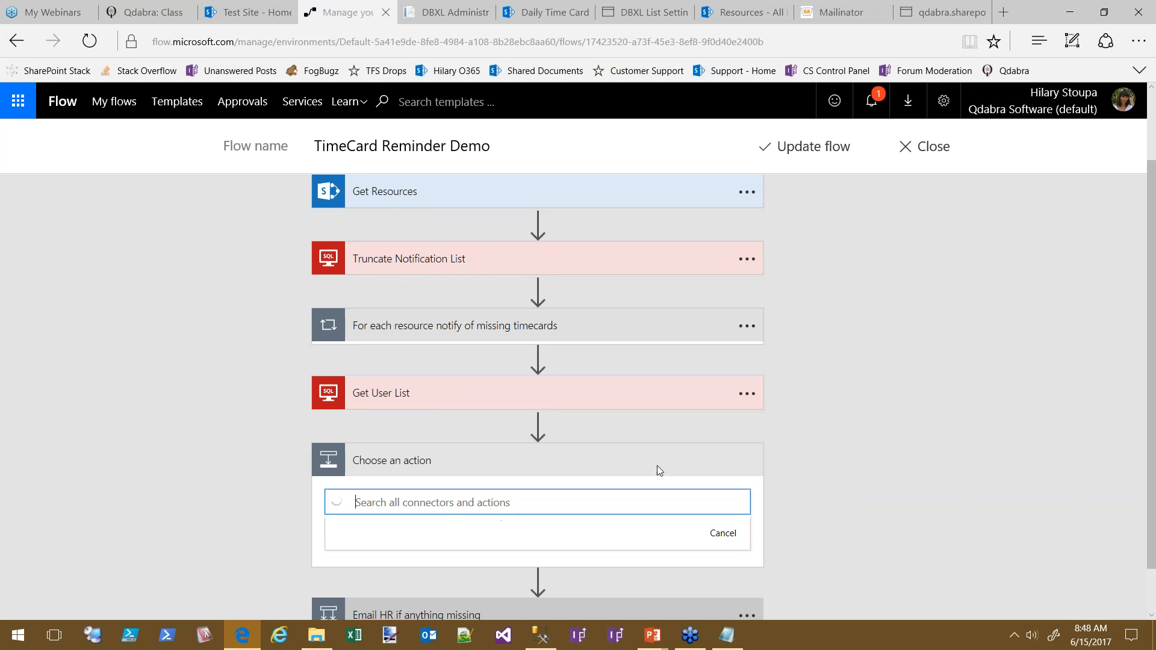
left_click(960, 448)
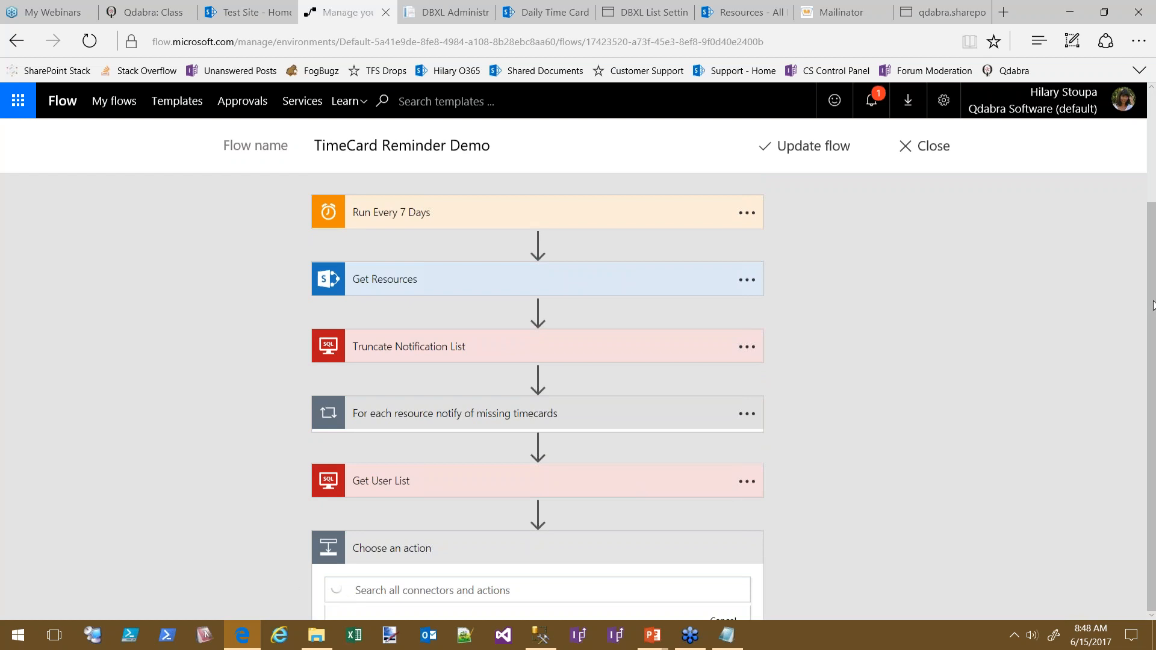
Add a Parse JSON action whose content is Get User List's OutputParameters
left_click(518, 589)
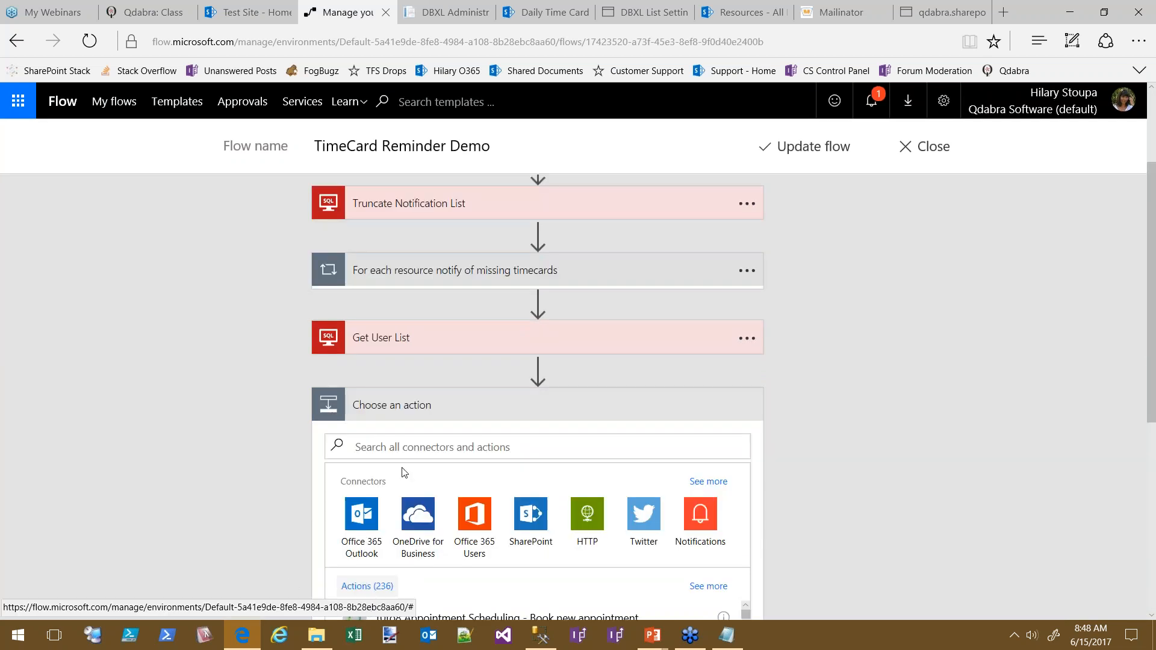
left_click(376, 451)
type("parse")
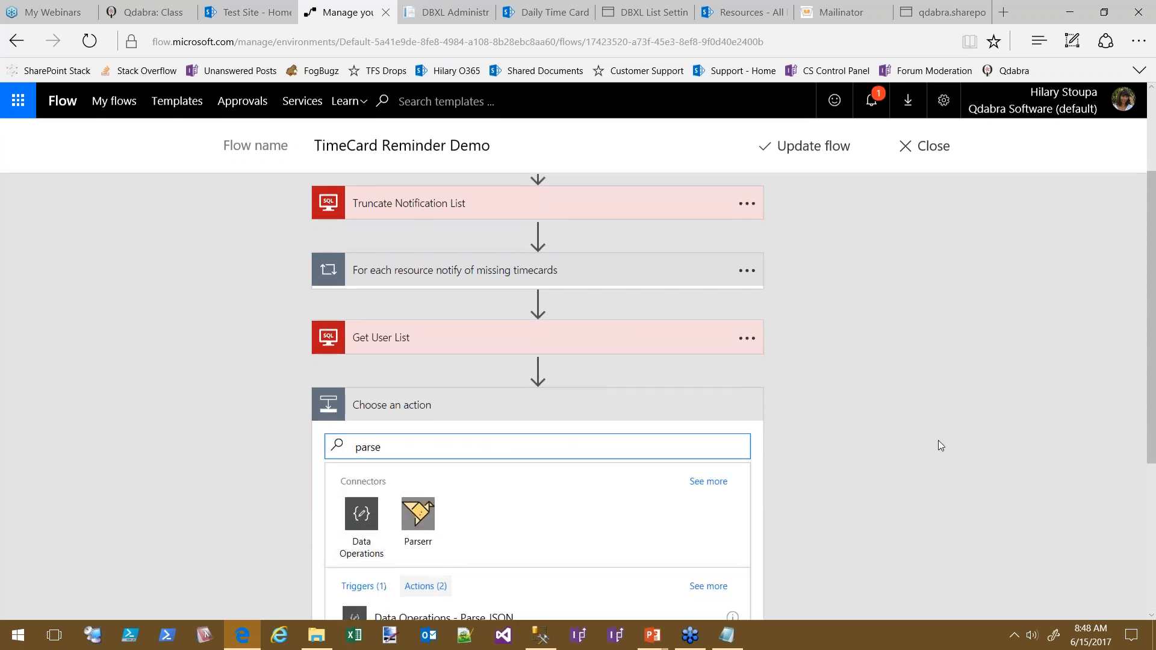
scroll(529, 377, "down", 4)
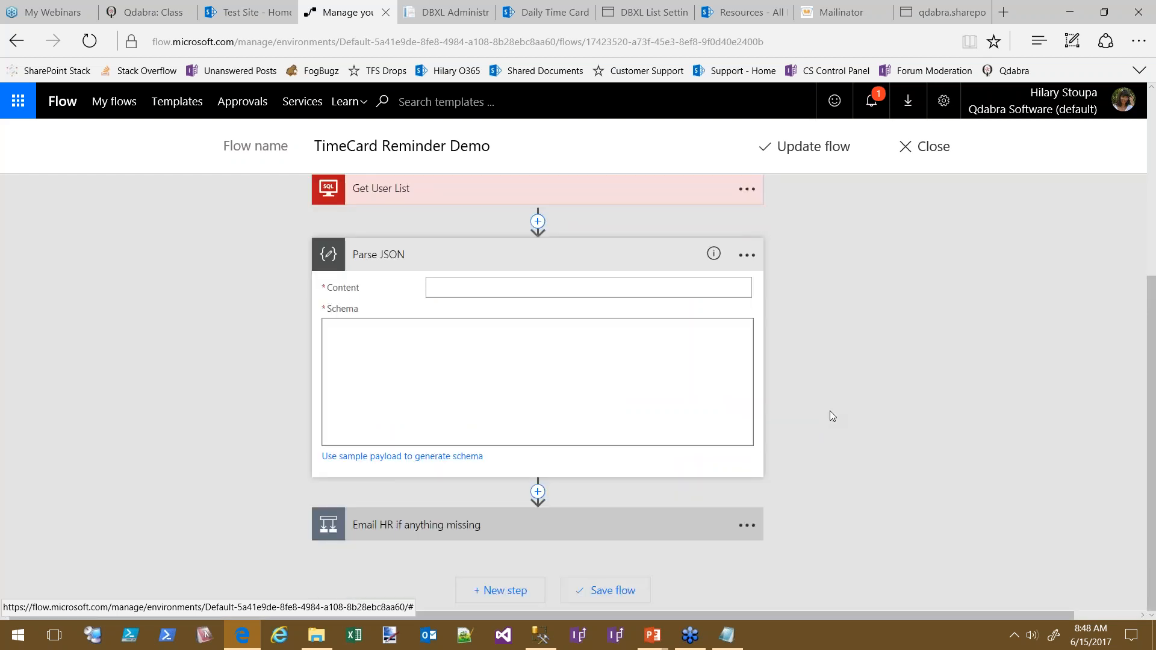
left_click(465, 288)
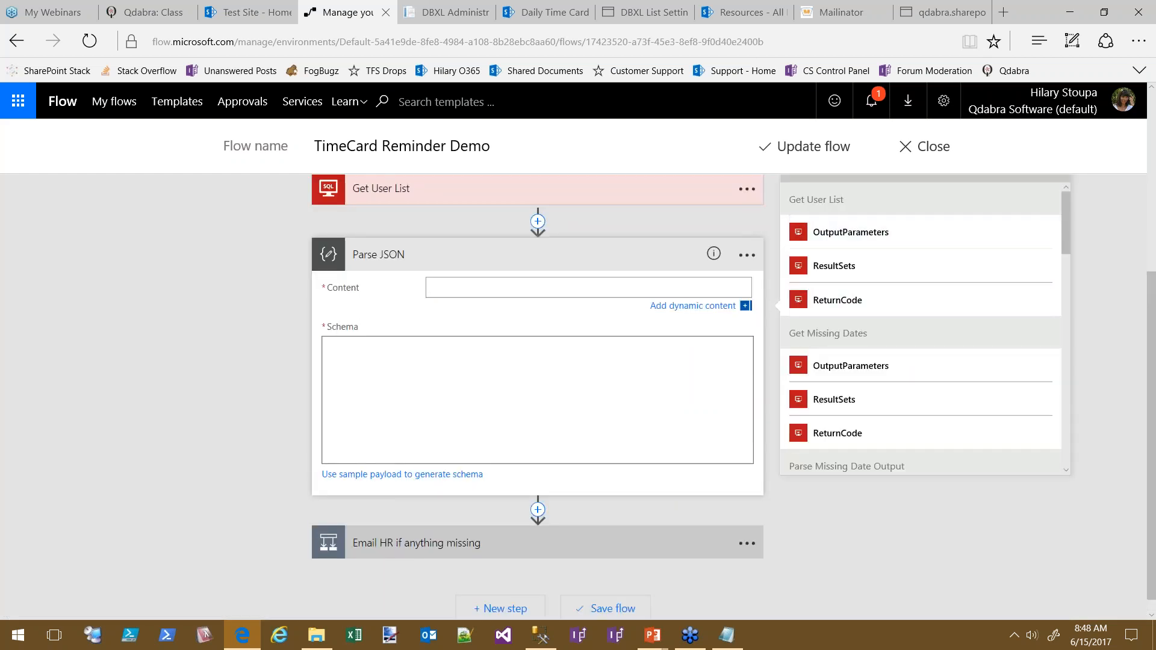
left_click(843, 234)
Generate the parse schema from a pasted sample userList JSON payload
left_click(545, 373)
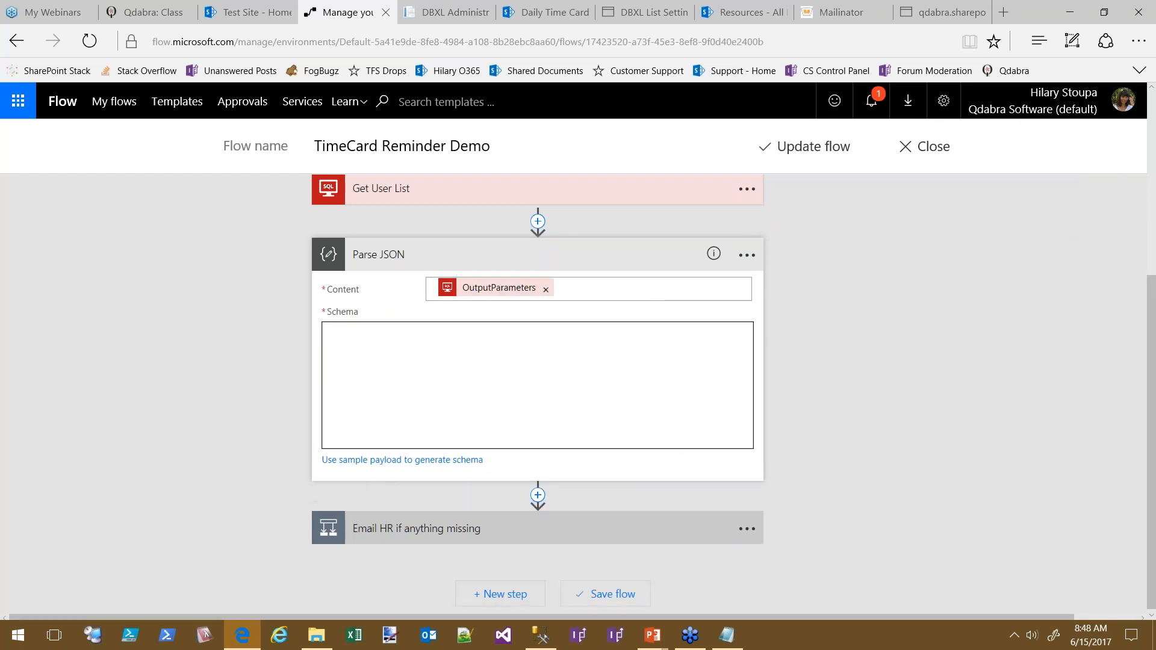
left_click(386, 460)
type("{   \"userList\": \"Tasmanian Devil, Wile E. Coyote, Yosemite Sam, Tweety, Penelope, Michigan J. Frog\" }")
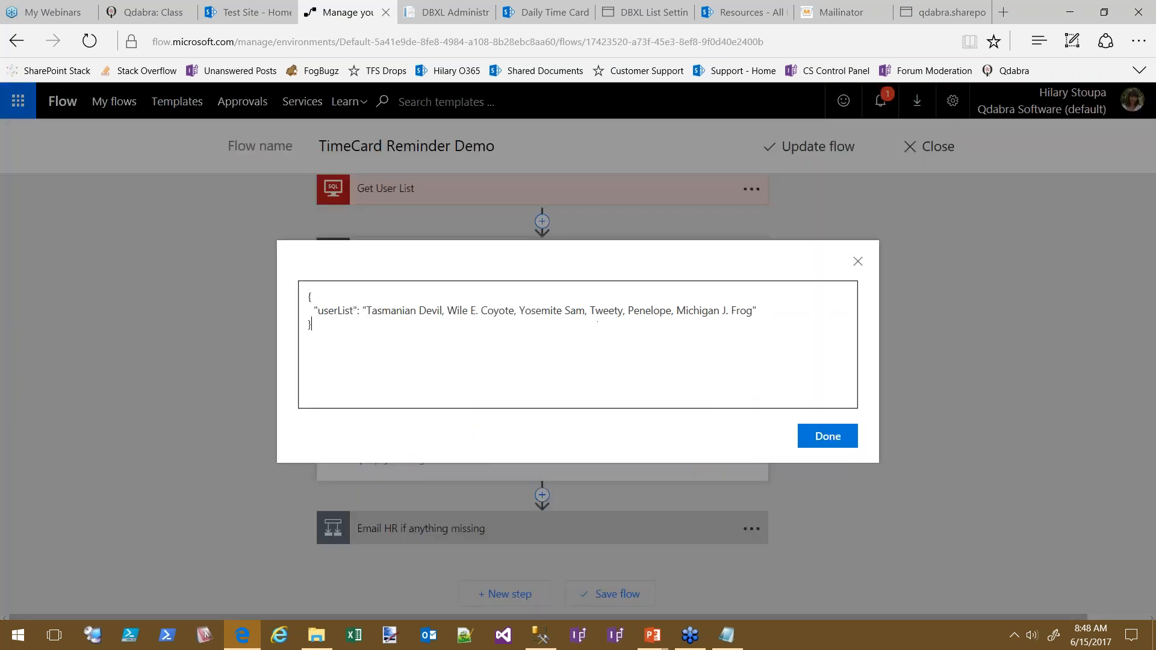
left_click(832, 436)
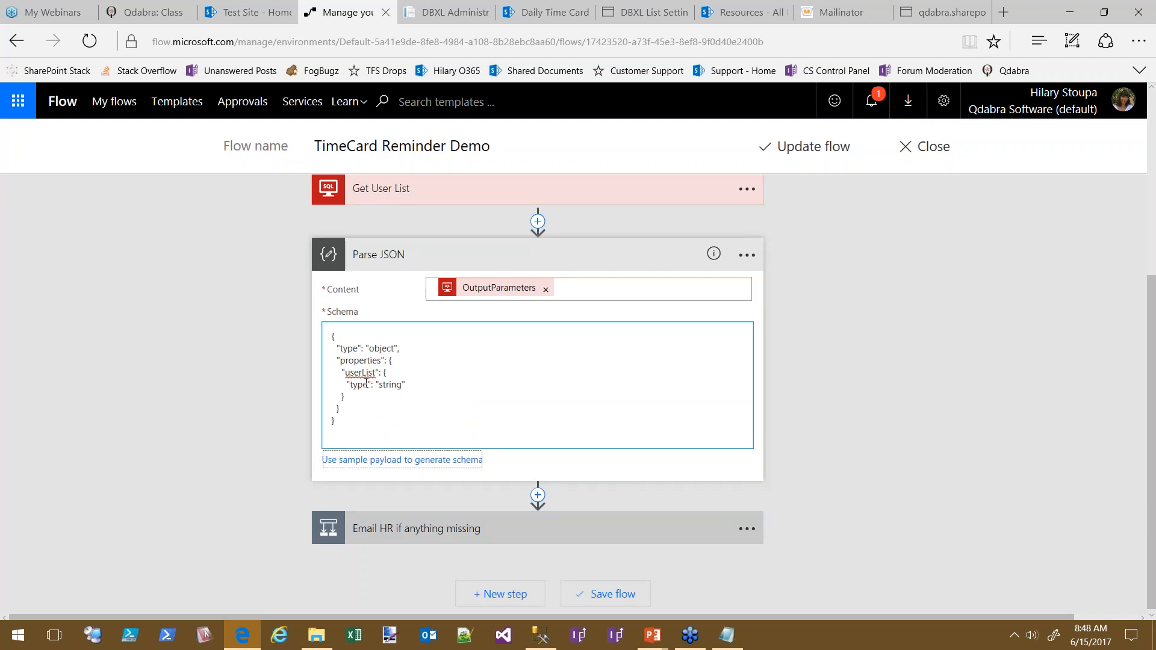
scroll(912, 417, "down", 1)
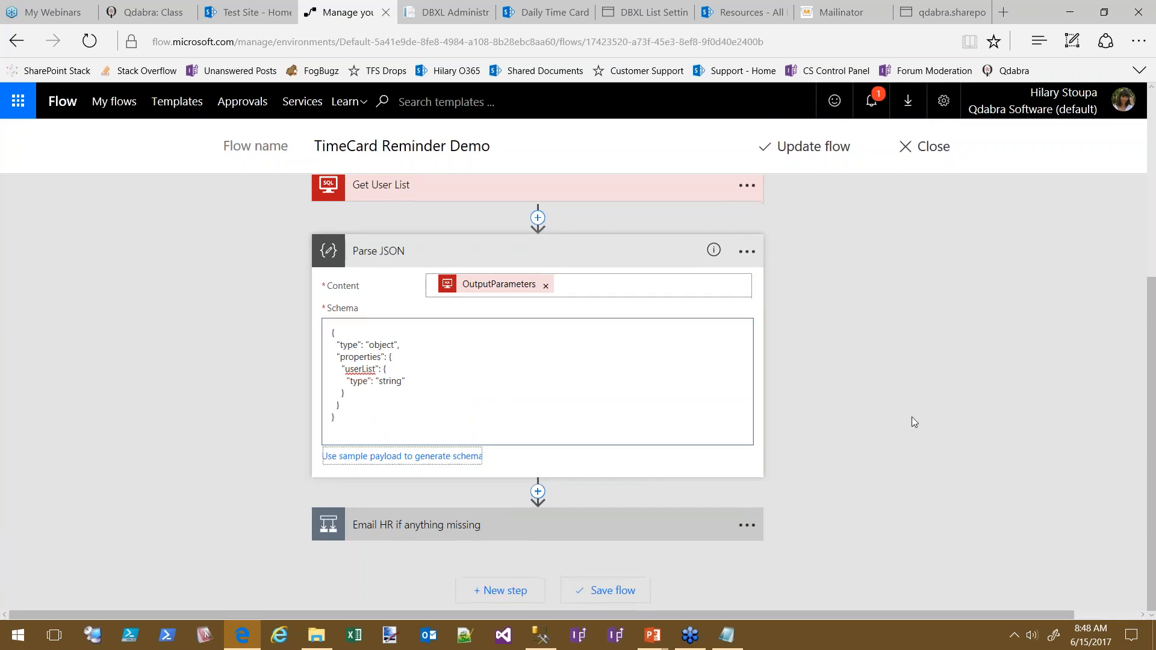
Rename the Parse JSON step to Parse User List
left_click(746, 252)
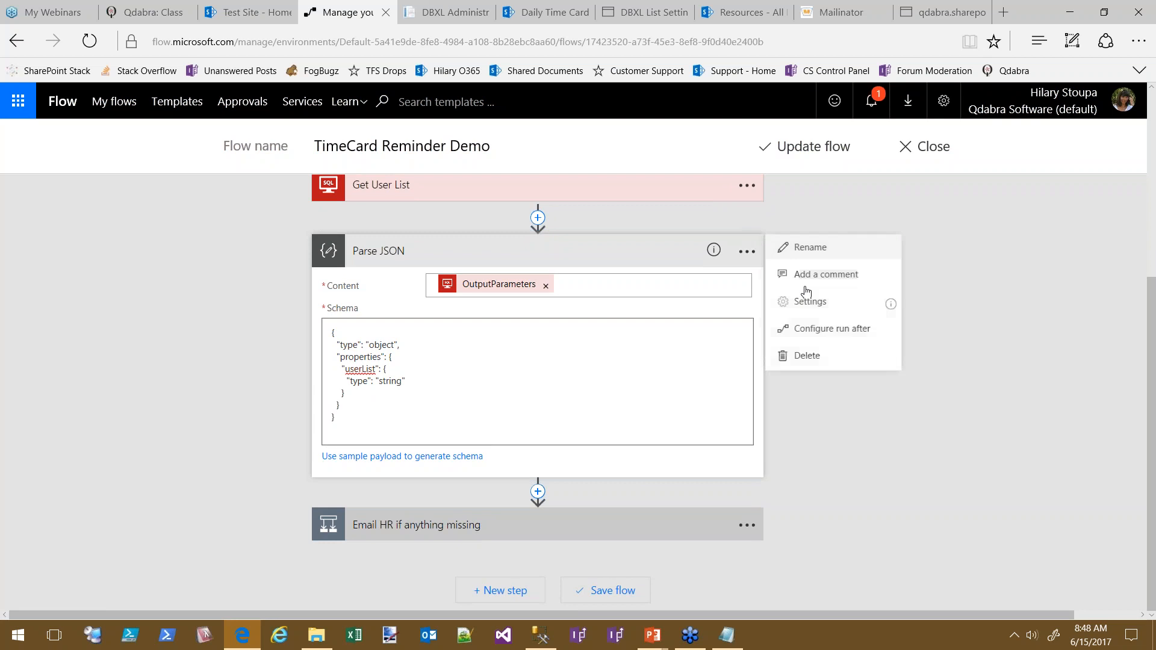
left_click(815, 248)
type("Pa")
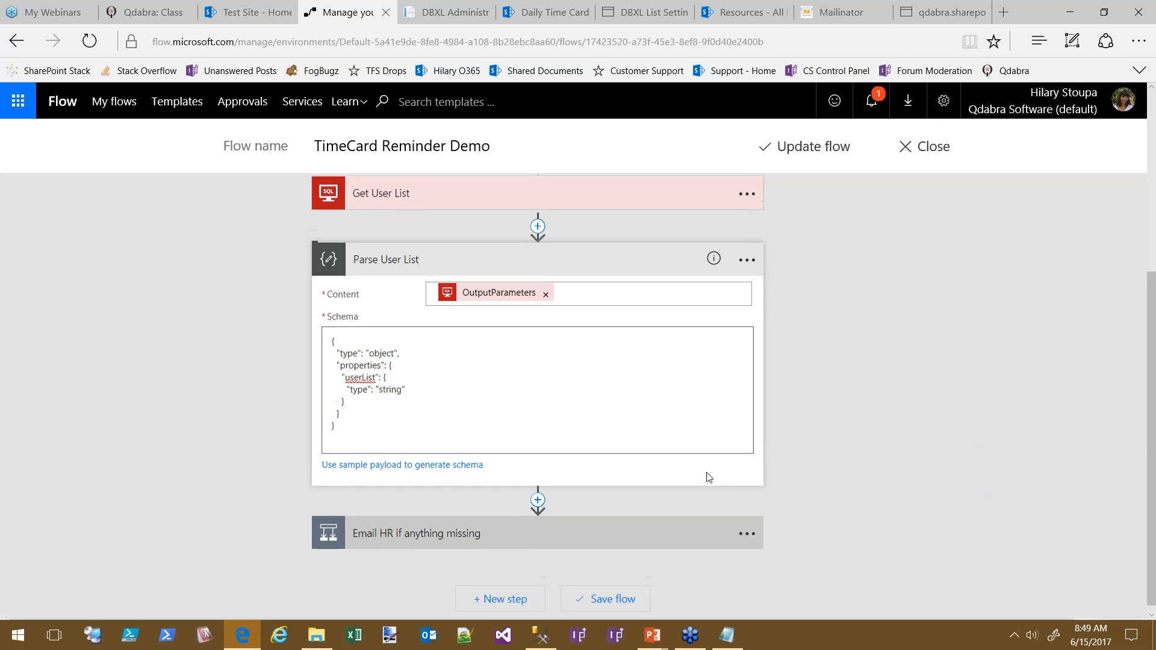
left_click(598, 535)
scroll(935, 467, "down", 3)
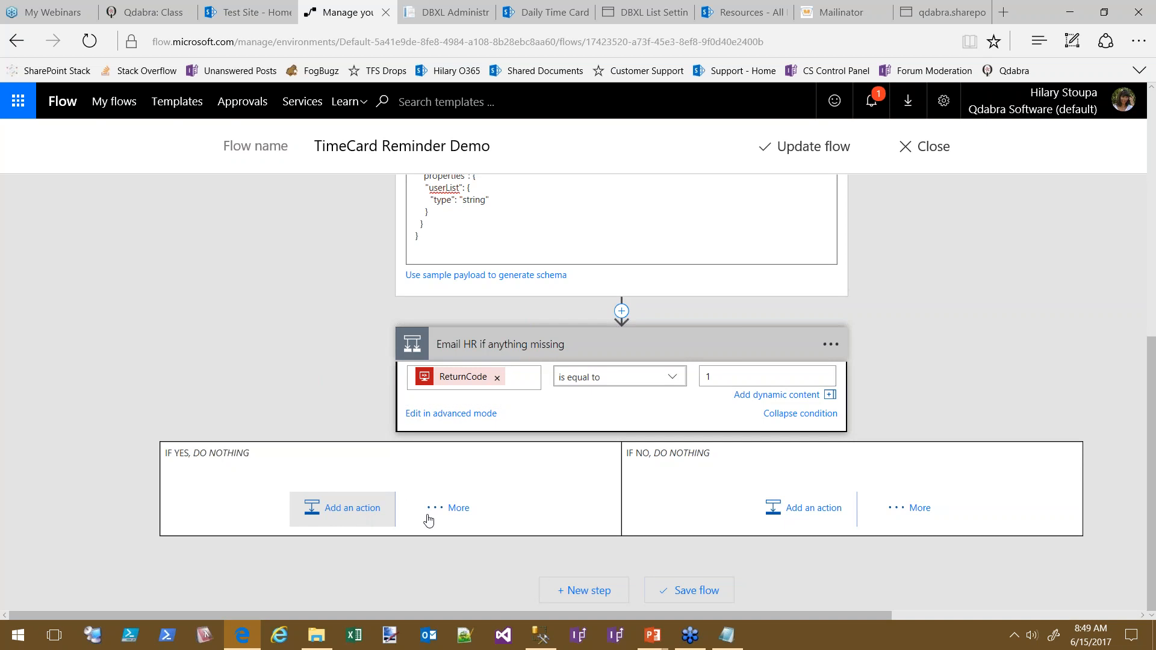
Add a Mail Send email action to the yes branch and rename it Email HR
left_click(360, 512)
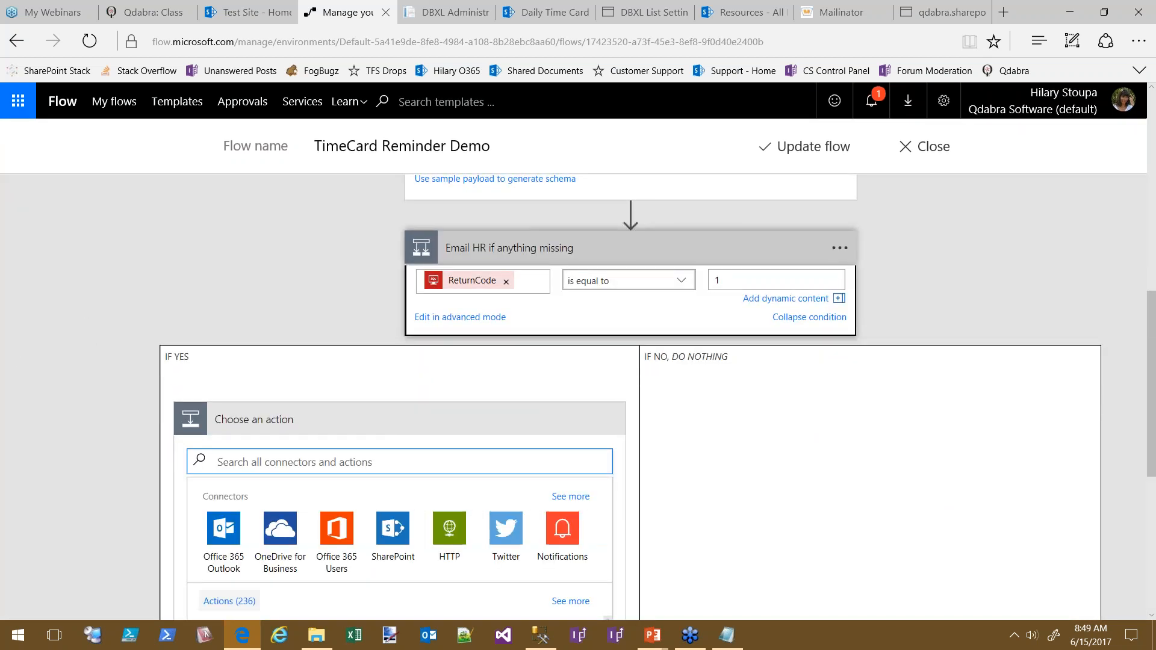
type("mail")
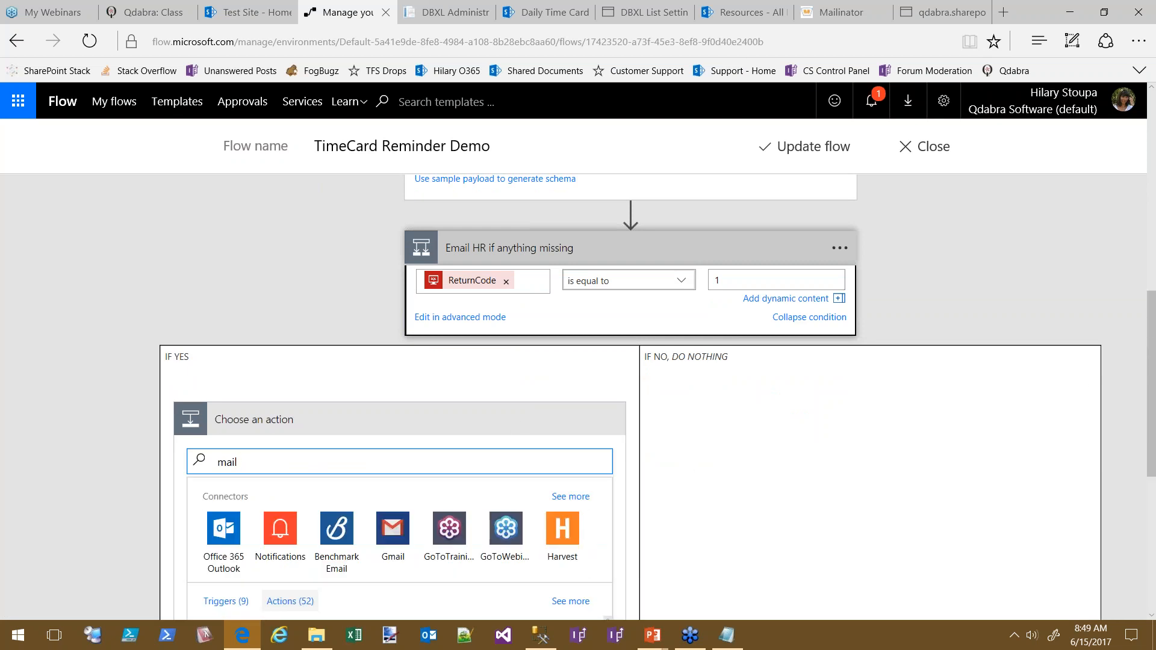
left_click_drag(1151, 373, 1152, 483)
scroll(395, 393, "down", 5)
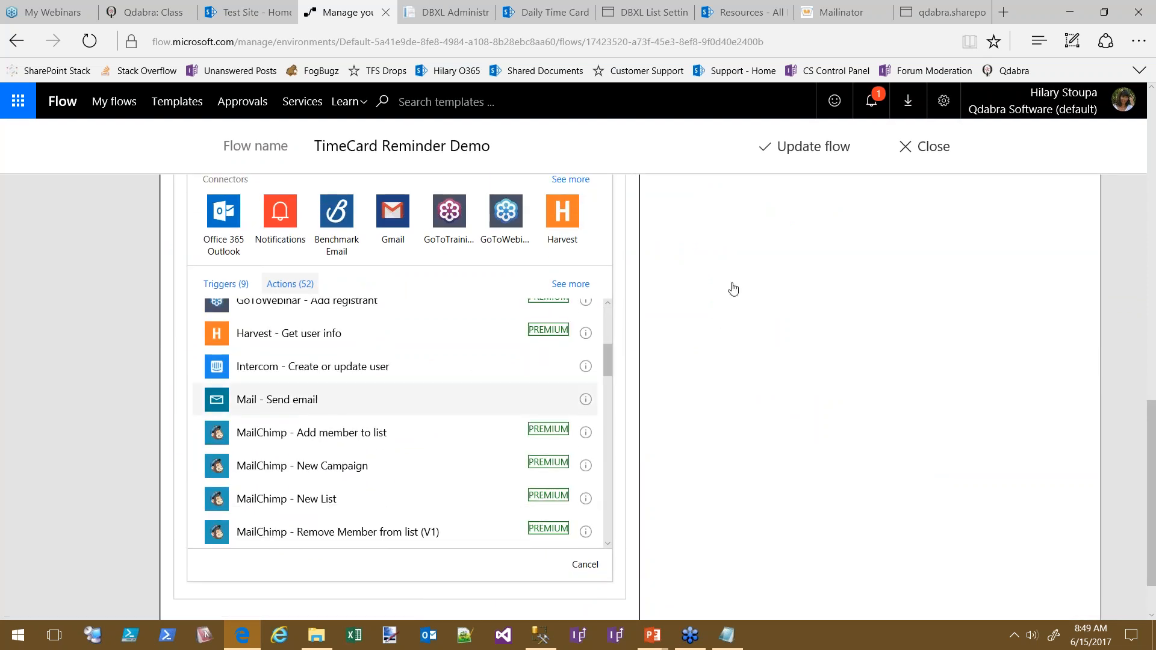
left_click(245, 401)
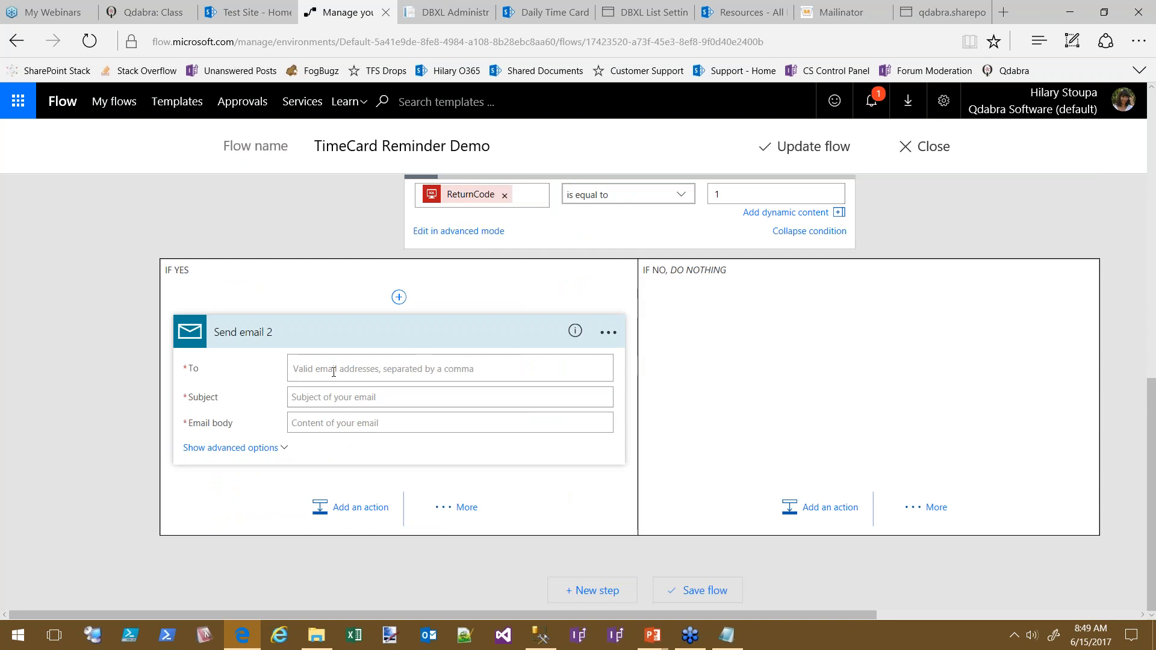
left_click(608, 333)
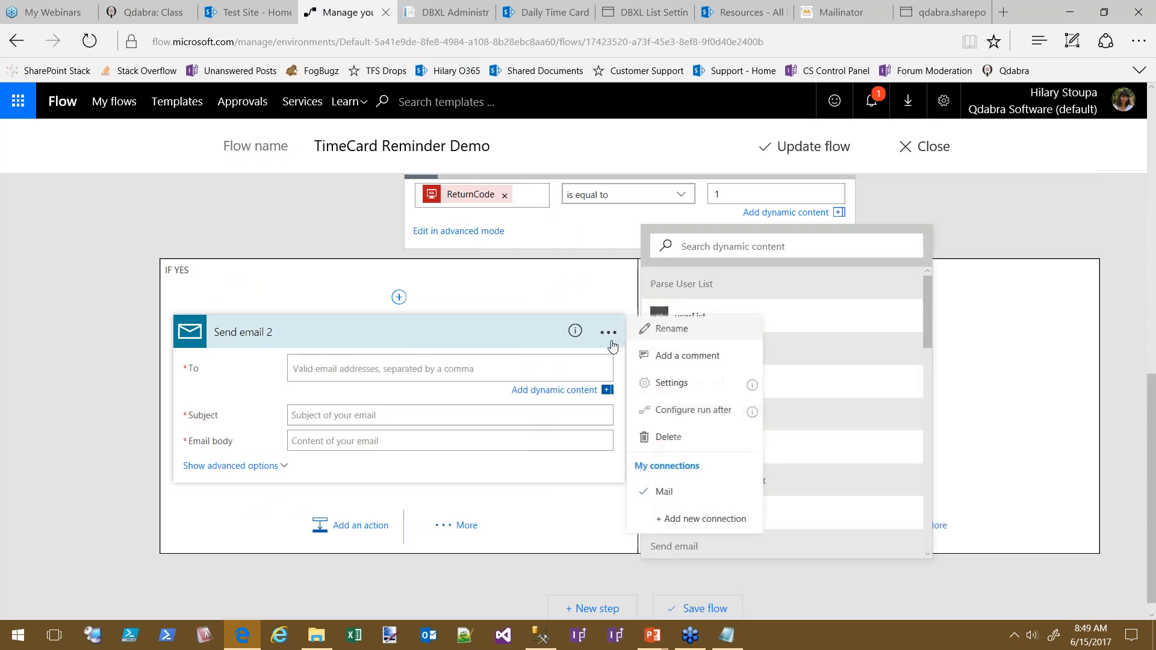
left_click(666, 332)
type("Email HR")
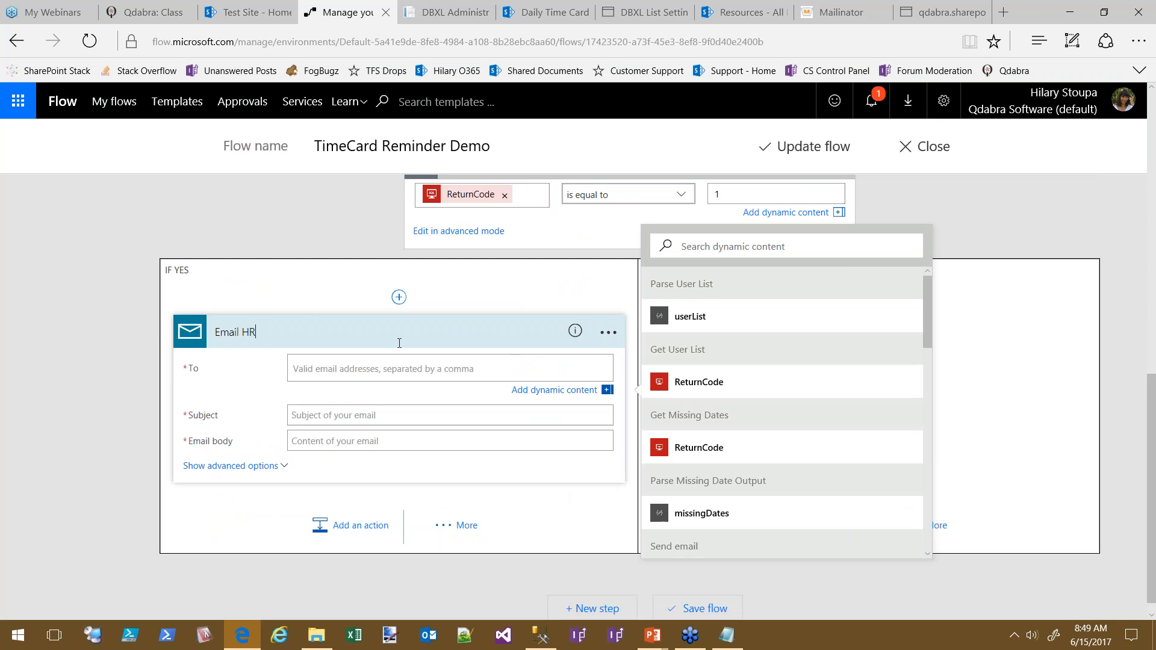
Address it to the HR recipient, subject 'Some timecards were missing!', with the parsed userList in the body
left_click(485, 373)
type("hilary")
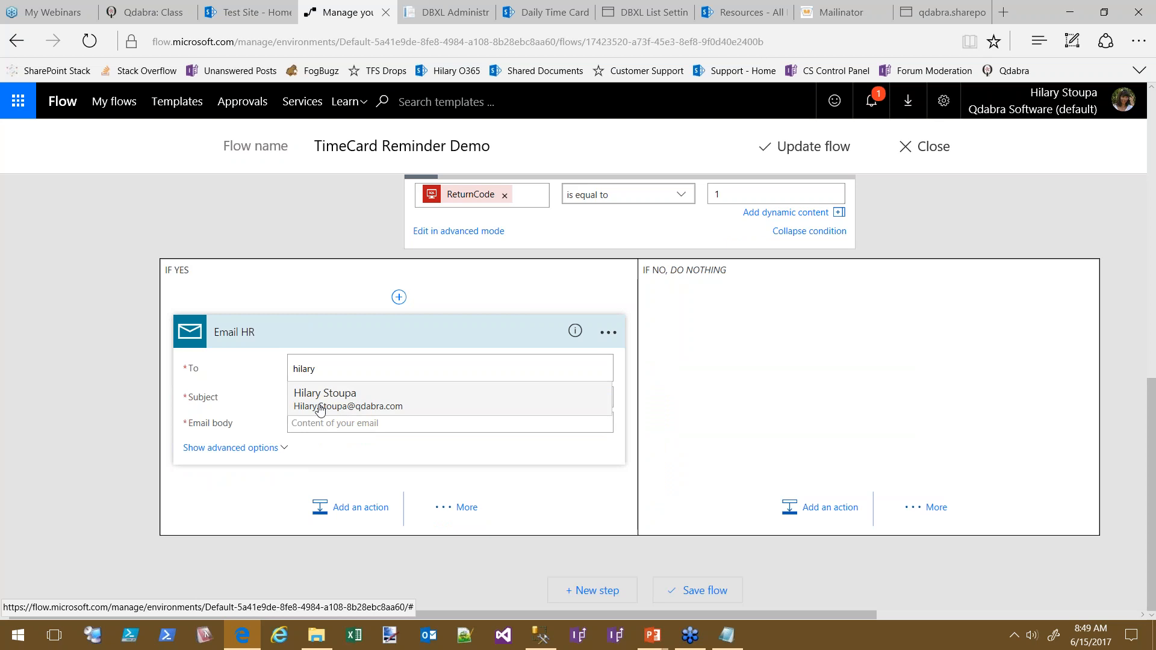
left_click(299, 402)
left_click(316, 398)
type("Some timecar")
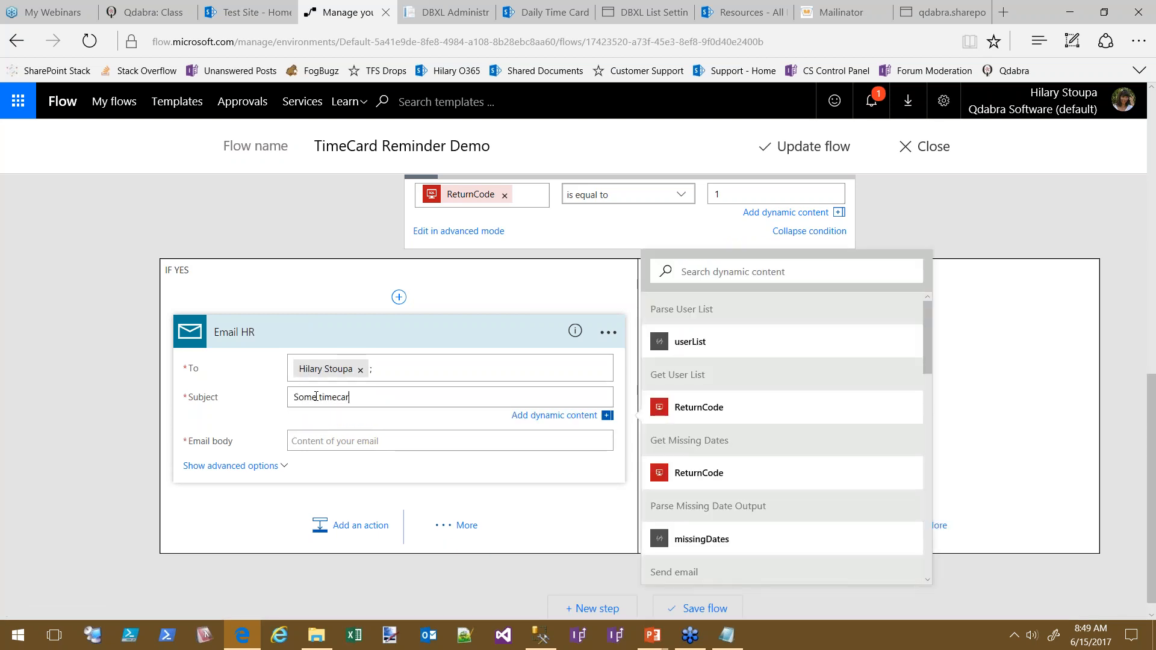
type("ds were missing!")
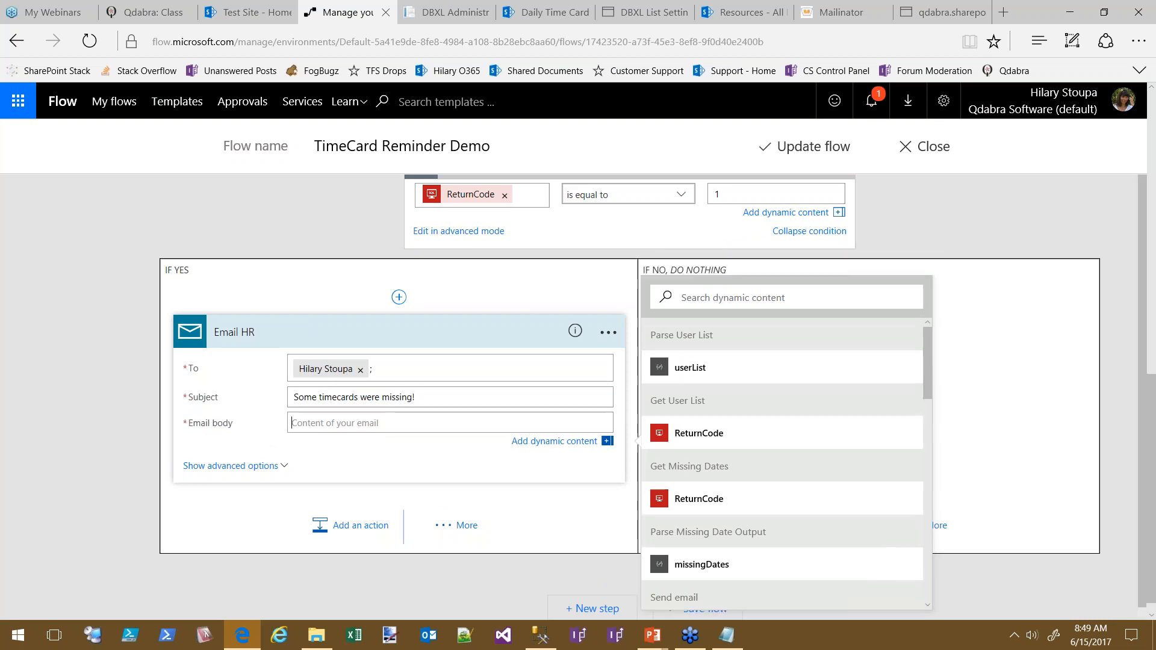
type("Timecards missing this week from:")
key("Return")
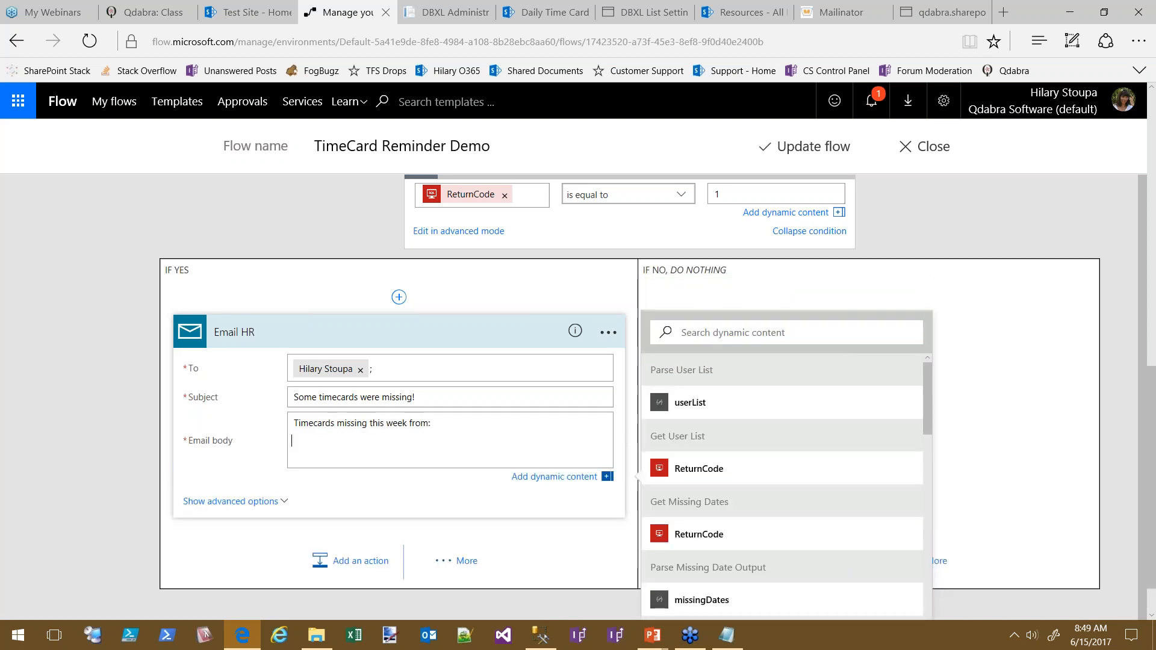
left_click(690, 402)
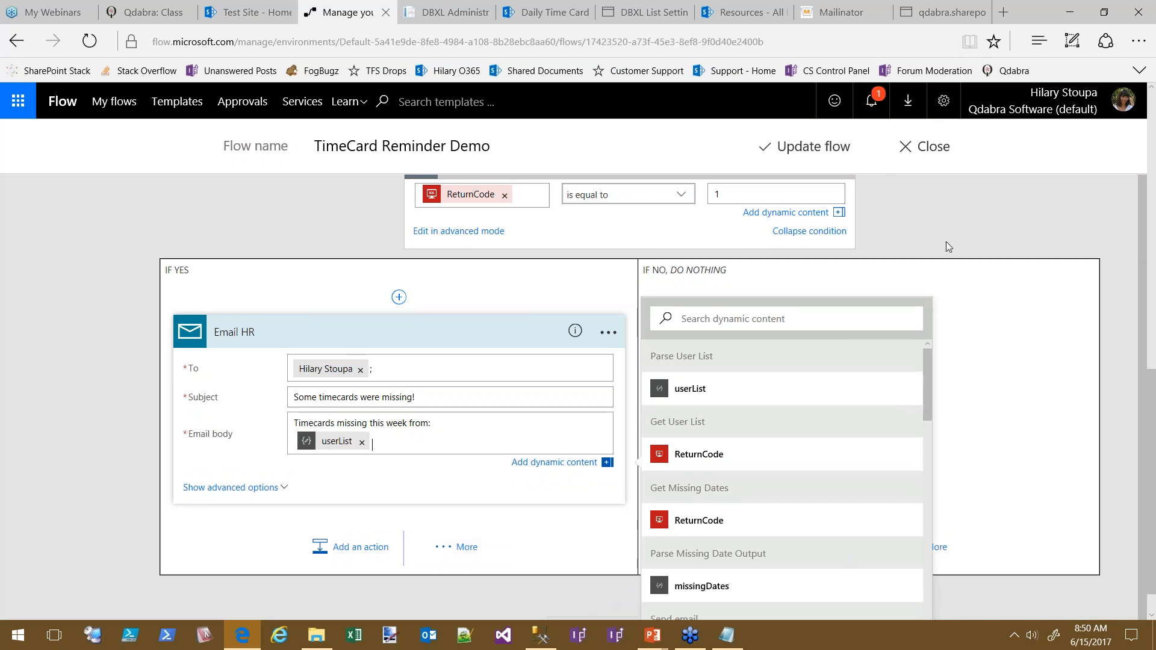
scroll(1013, 246, "up", 15)
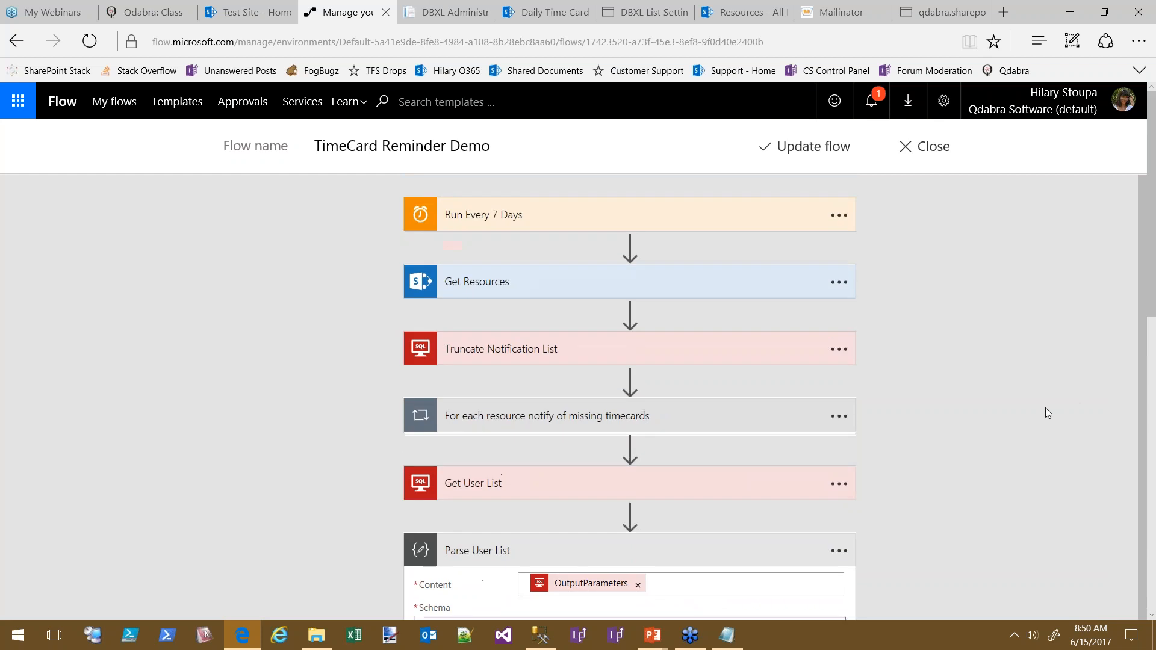
Save the updated TimeCard Reminder Demo flow
left_click(789, 151)
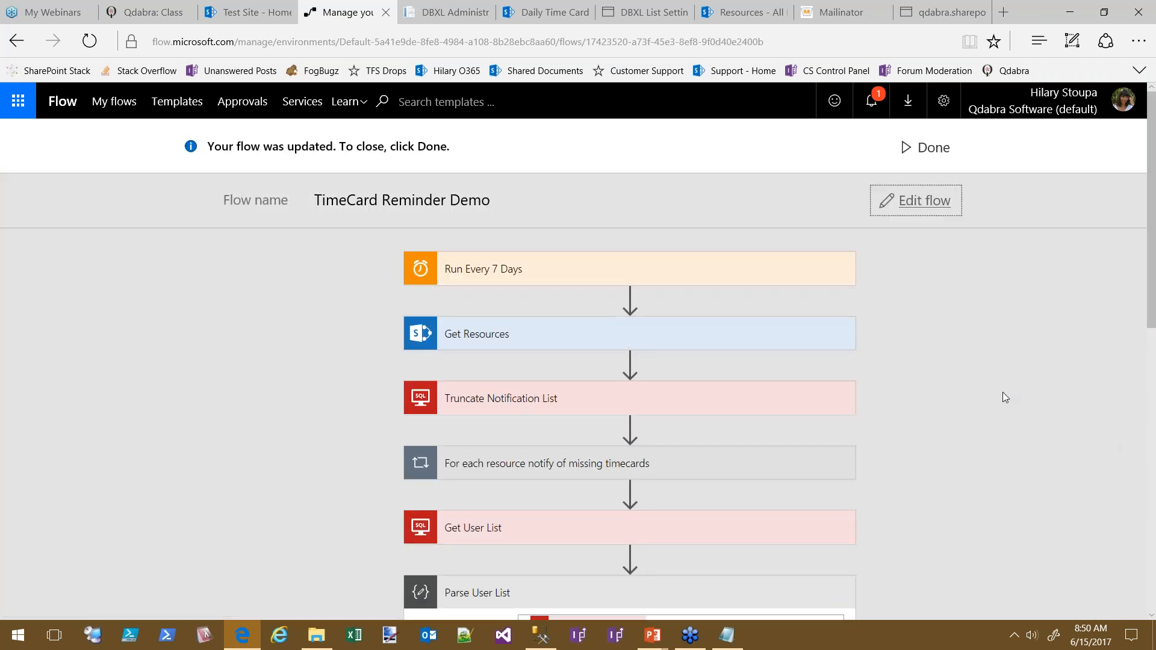
scroll(1057, 416, "down", 10)
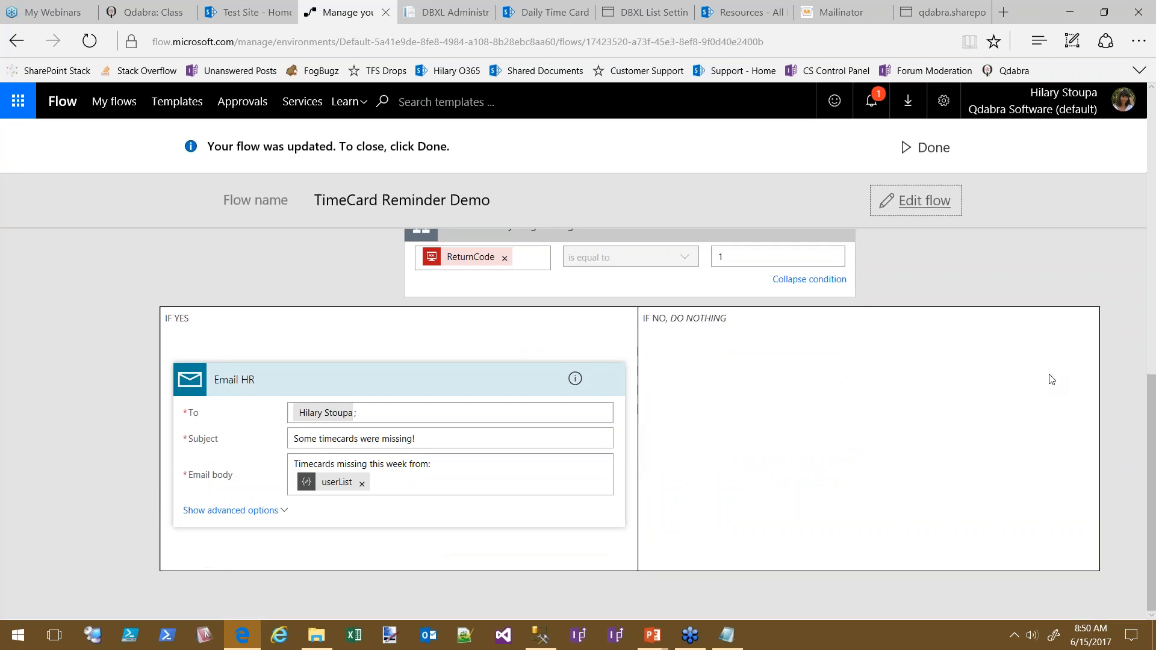
scroll(1051, 380, "up", 10)
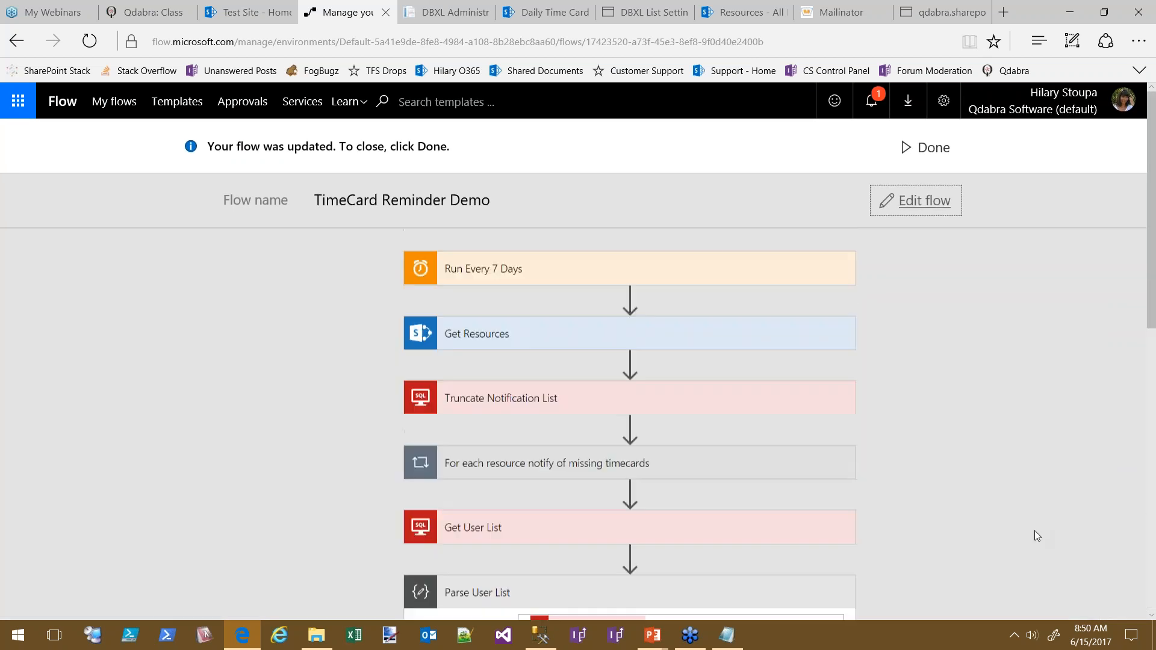
Start a manual run of the flow from its details page via More > Run now
left_click(927, 148)
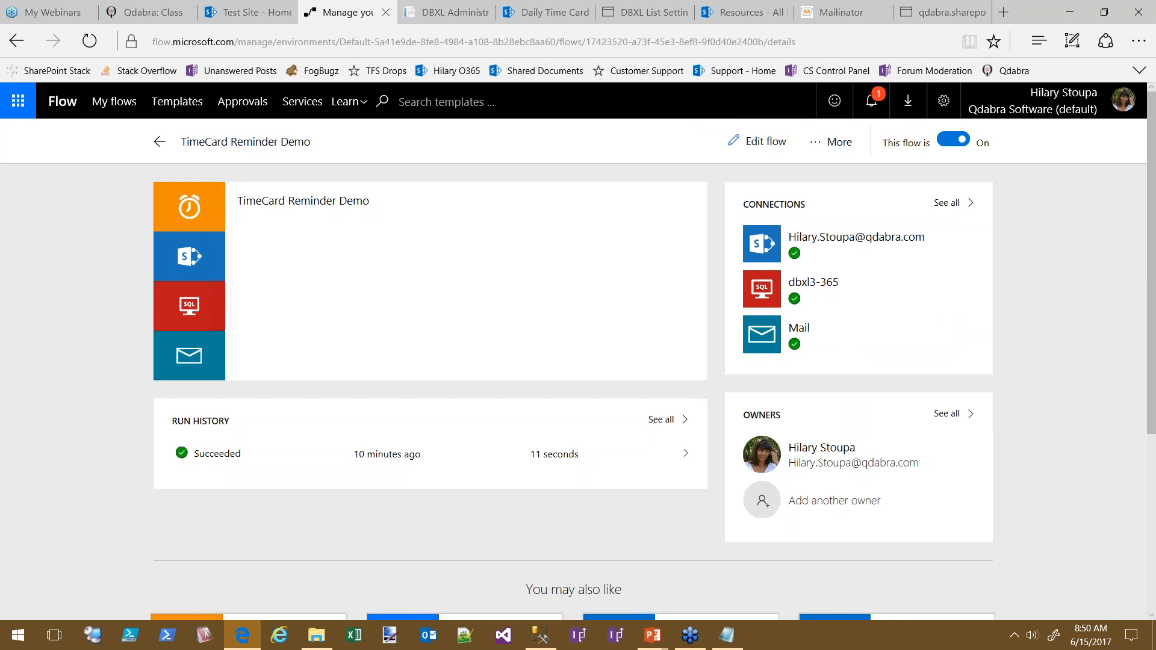
left_click(839, 143)
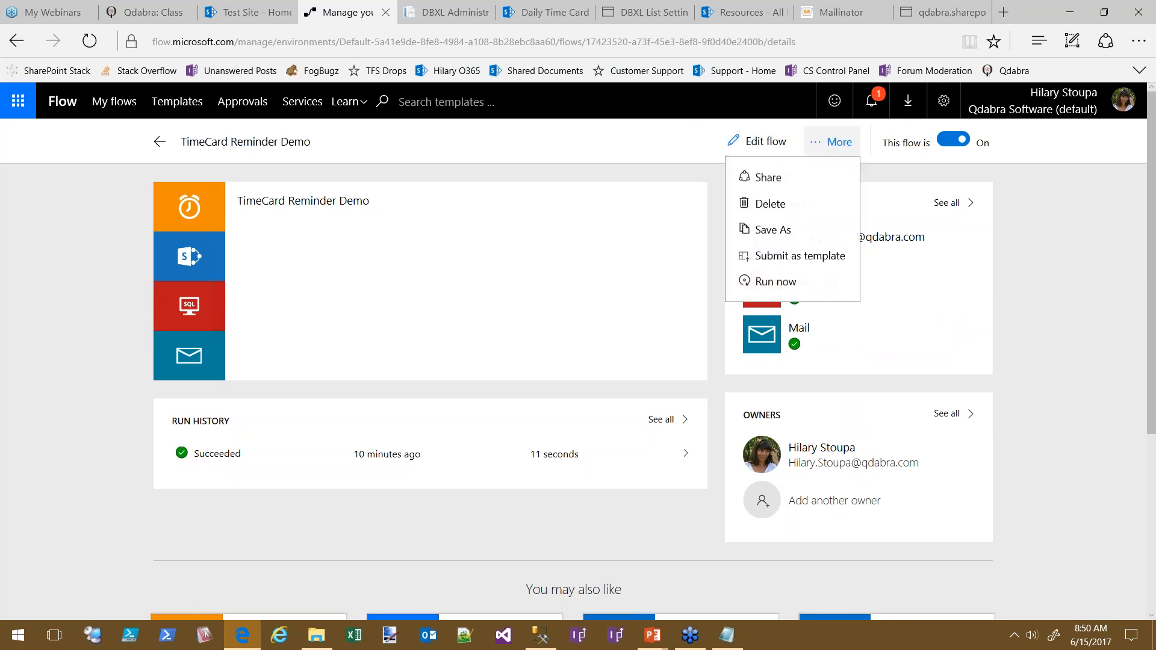
left_click(777, 283)
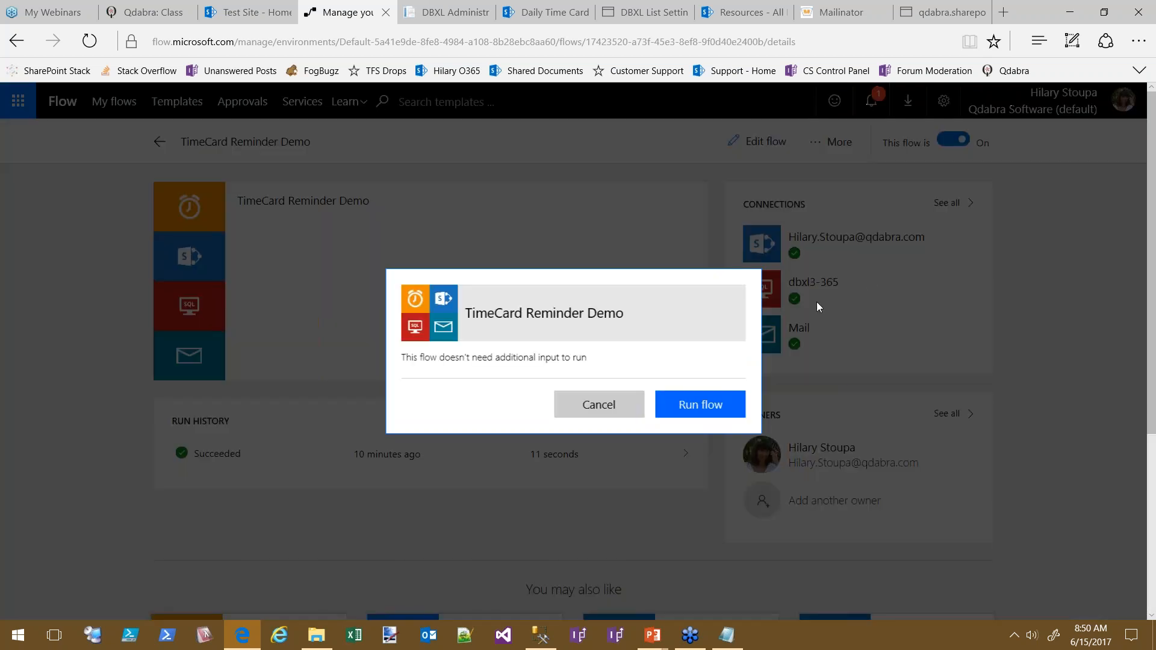
left_click(717, 412)
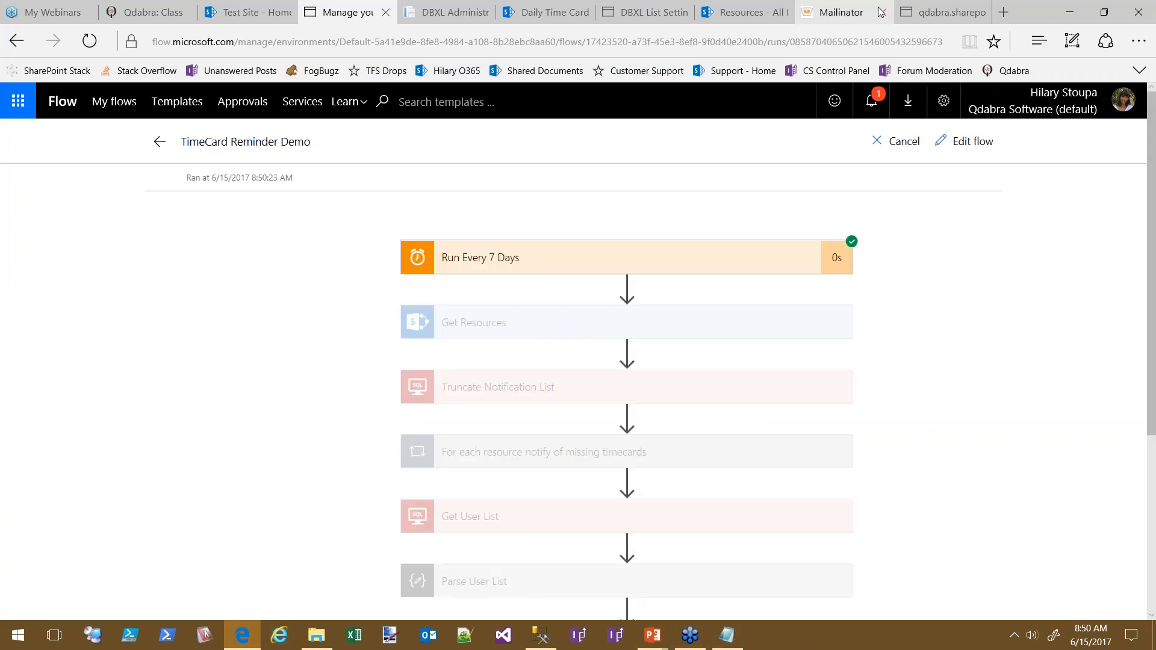
left_click(855, 13)
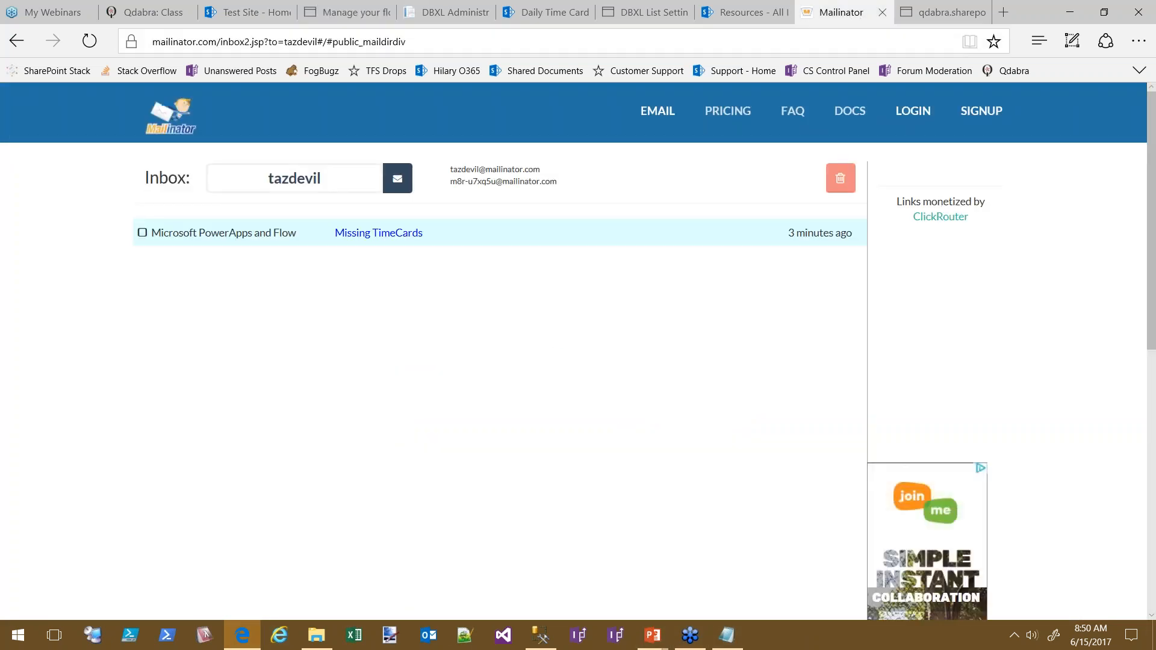
Reload the Mailinator inbox and open the Missing TimeCards email
left_click(570, 46)
left_click(570, 46)
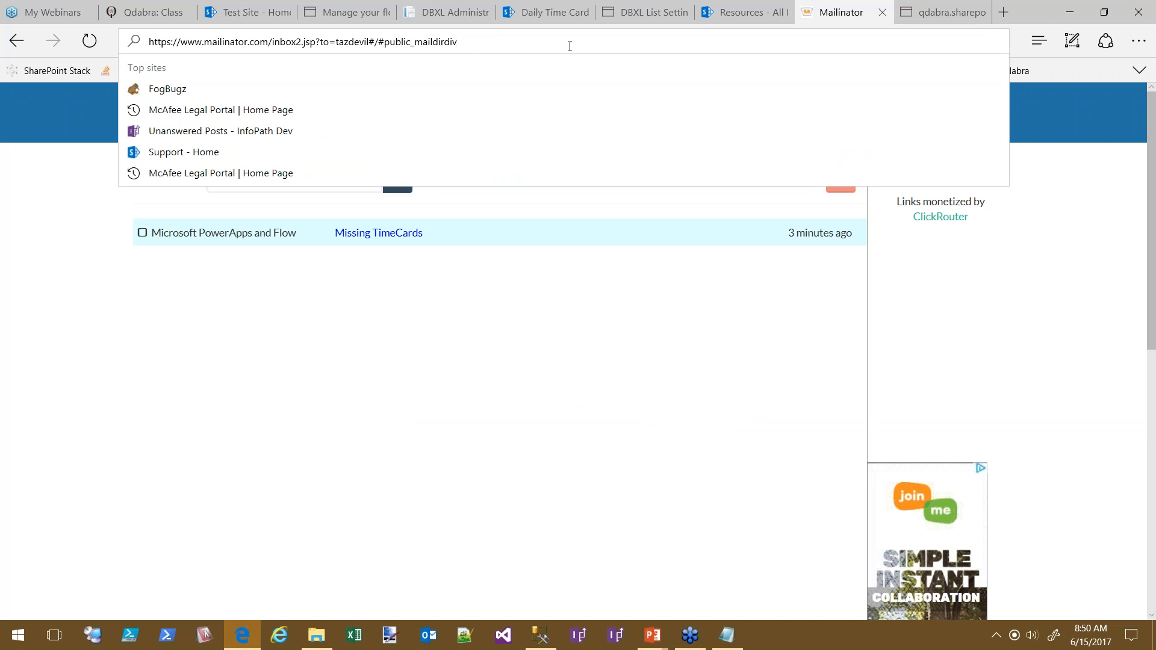
key("Return")
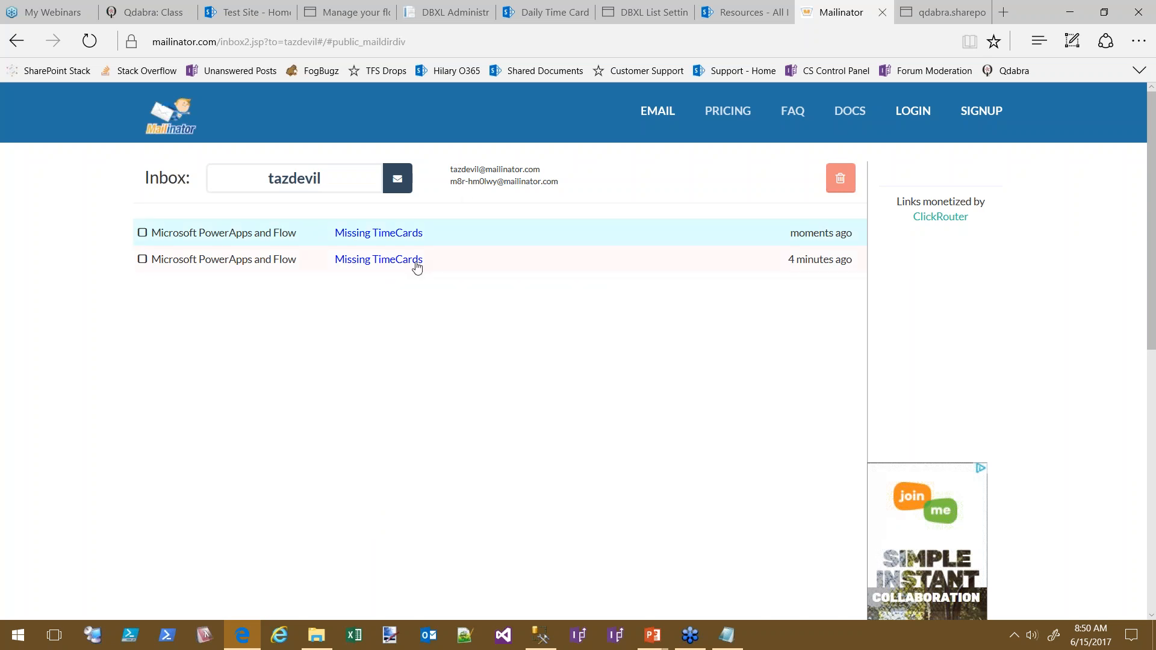
left_click(377, 262)
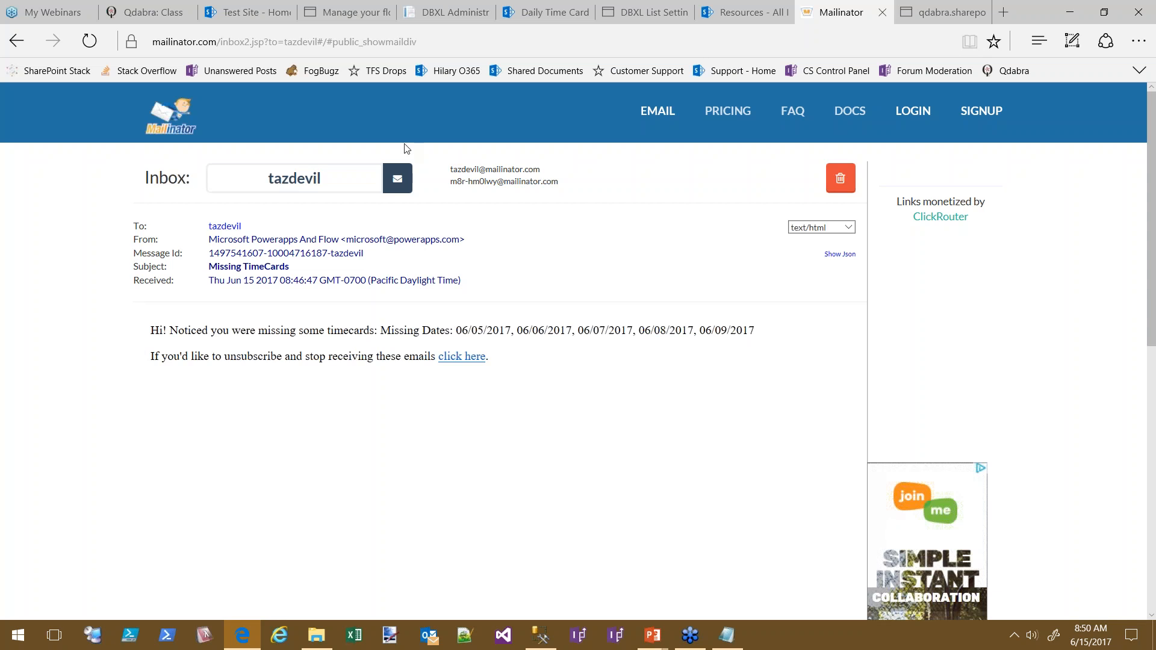
Switch to the second test user's inbox and open their Missing TimeCards email
left_click(227, 179)
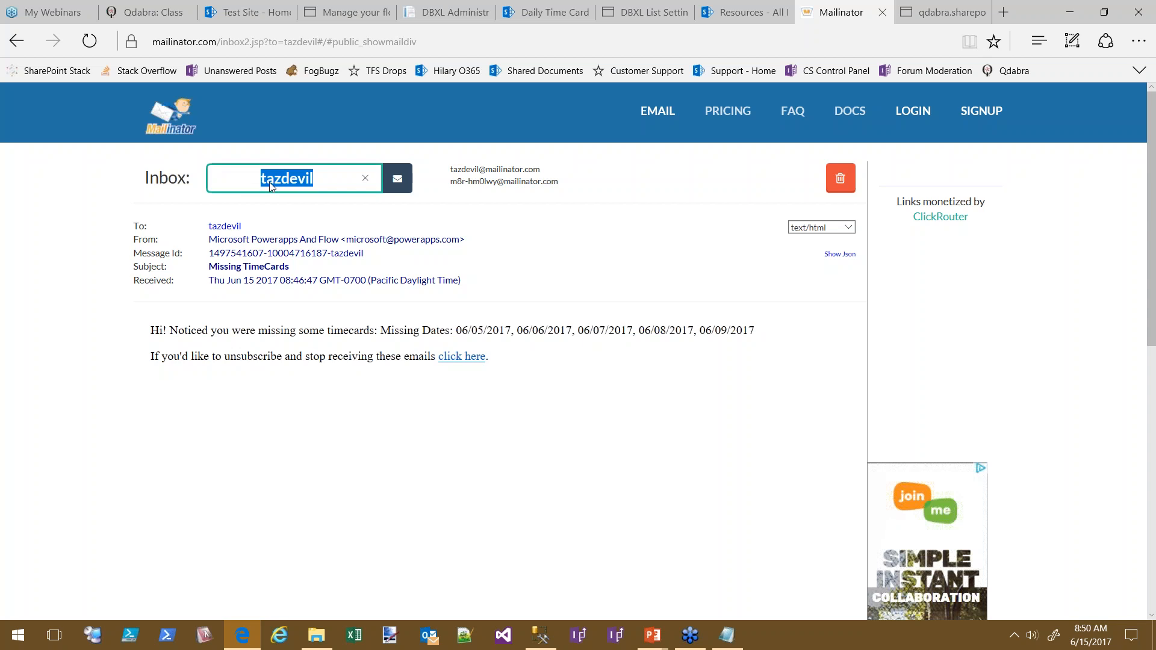
type("tweetyu")
key("BackSpace")
key("Return")
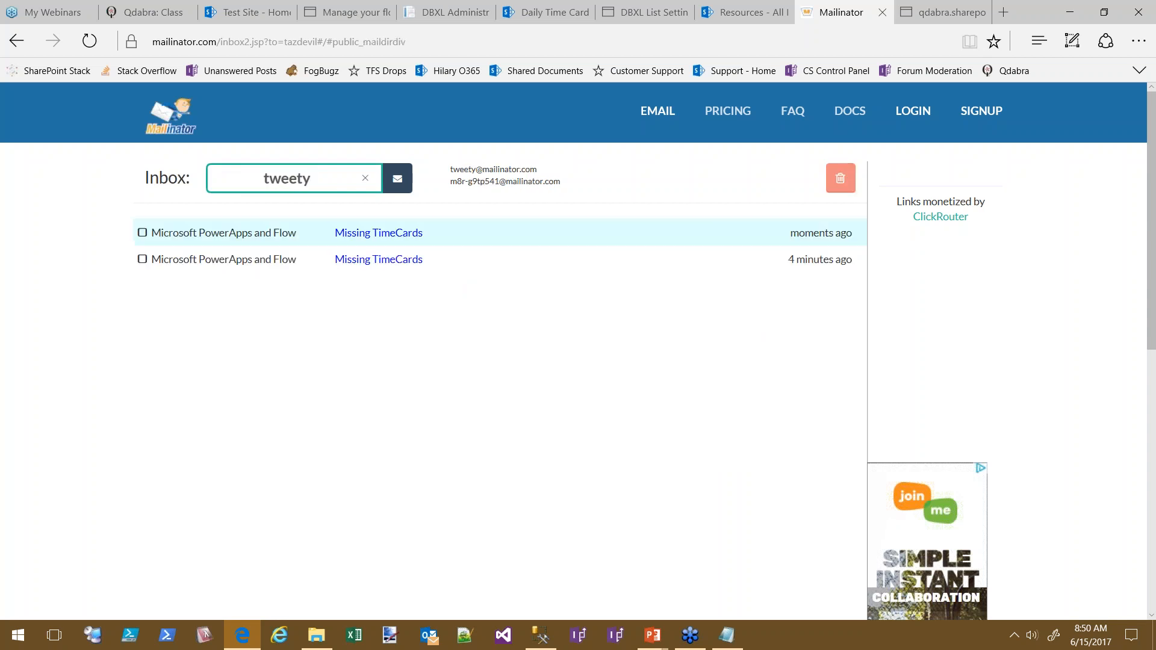
left_click(418, 259)
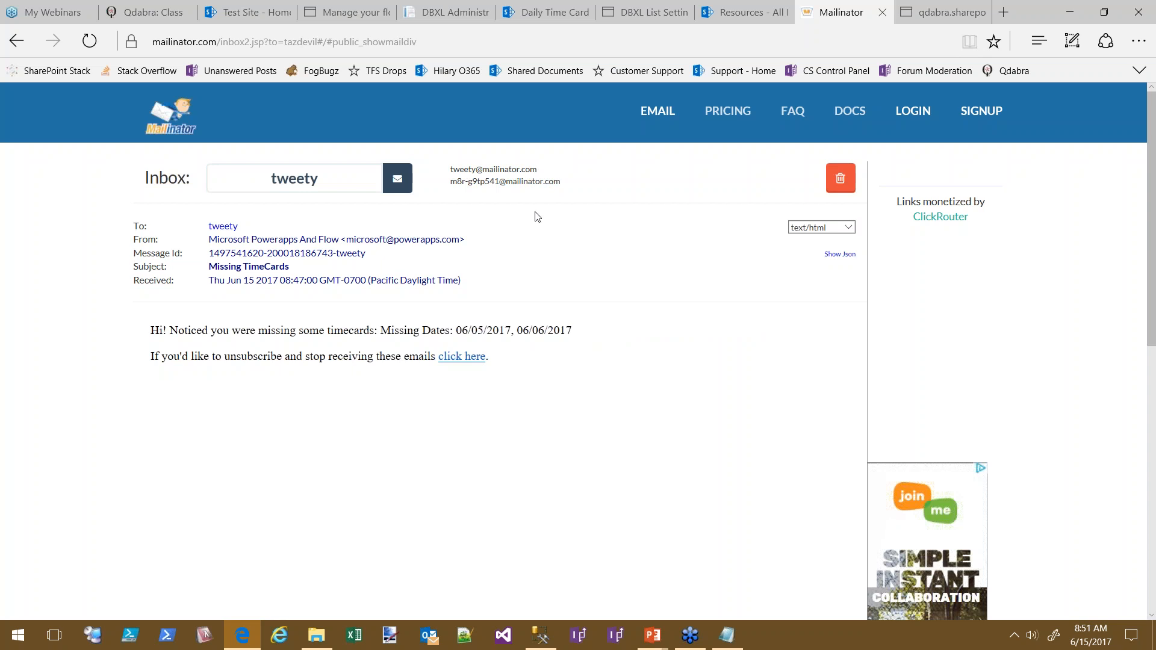
Check the third test user's inbox for its Missing TimeCards message
double_click(328, 183)
type("yosemitesam")
key("Return")
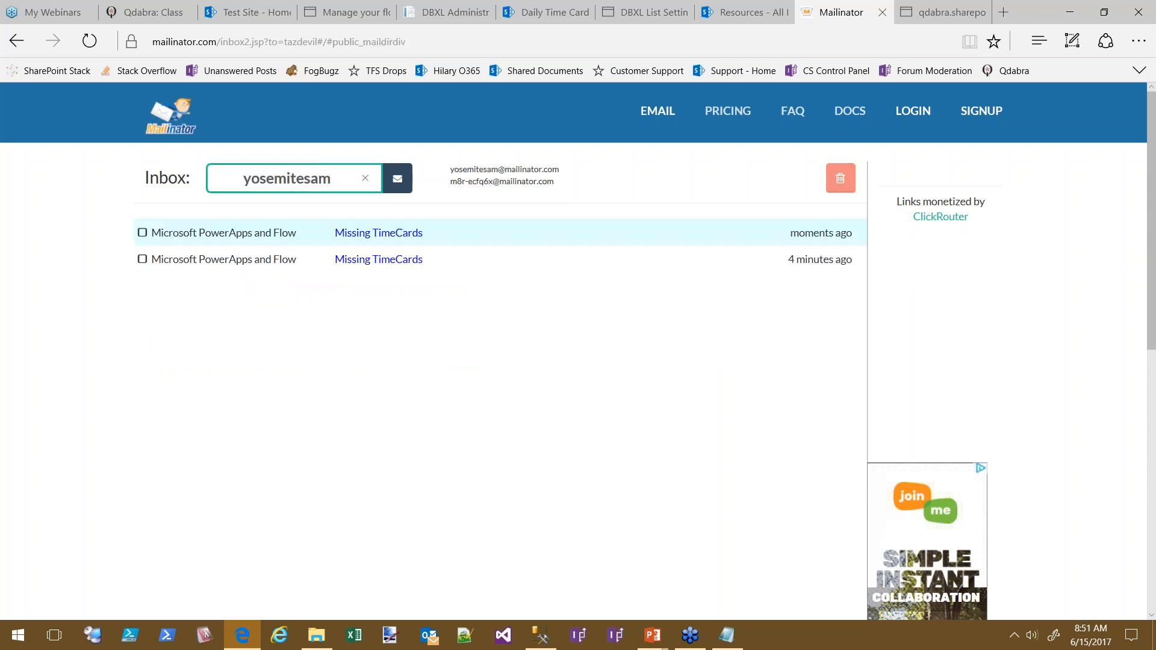
left_click(555, 259)
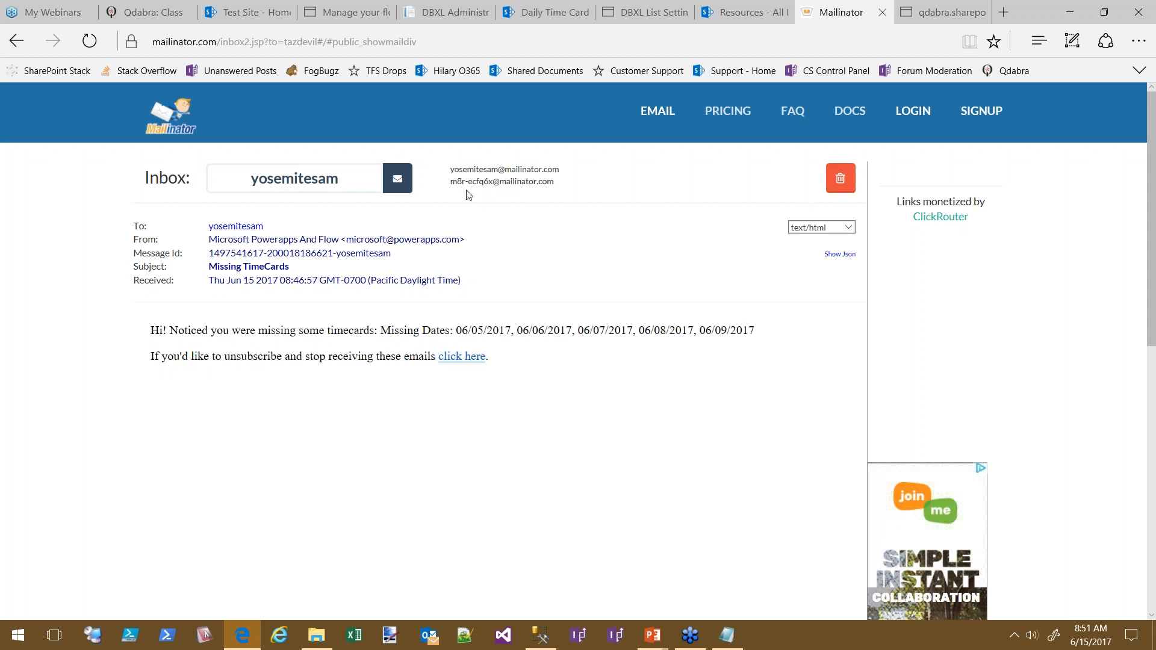
Load the last two test users' inboxes and open the latest Missing TimeCards message
left_click(338, 184)
double_click(339, 184)
type("bugsbunny")
key("Return")
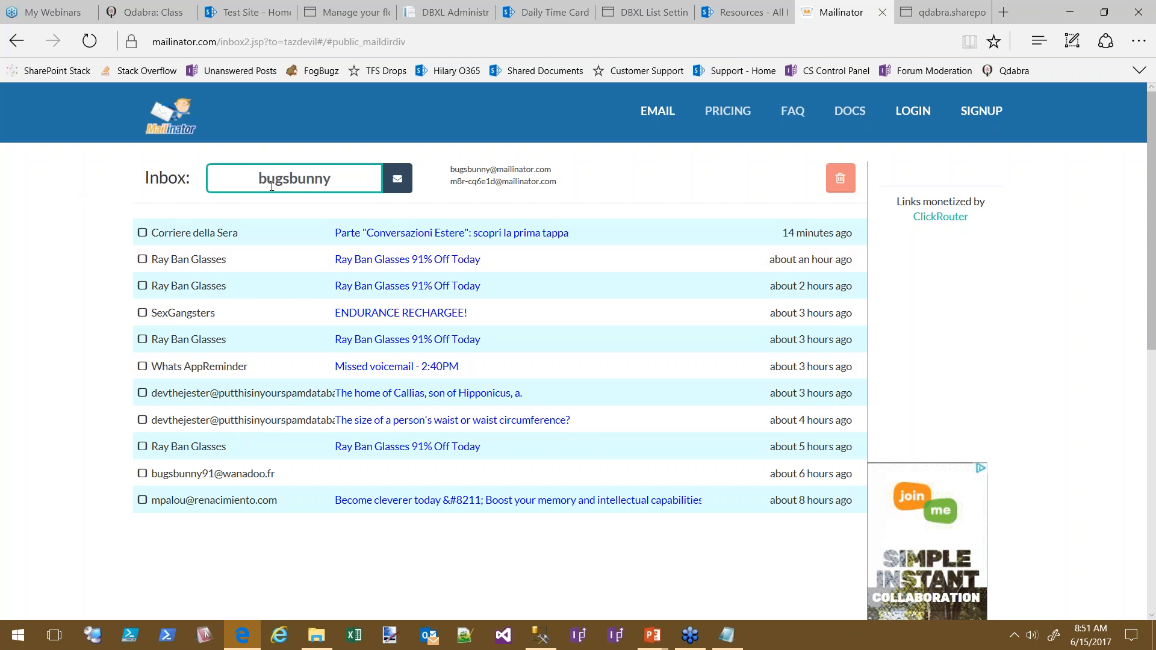
double_click(338, 178)
type("mr.frogtoyou")
key("Return")
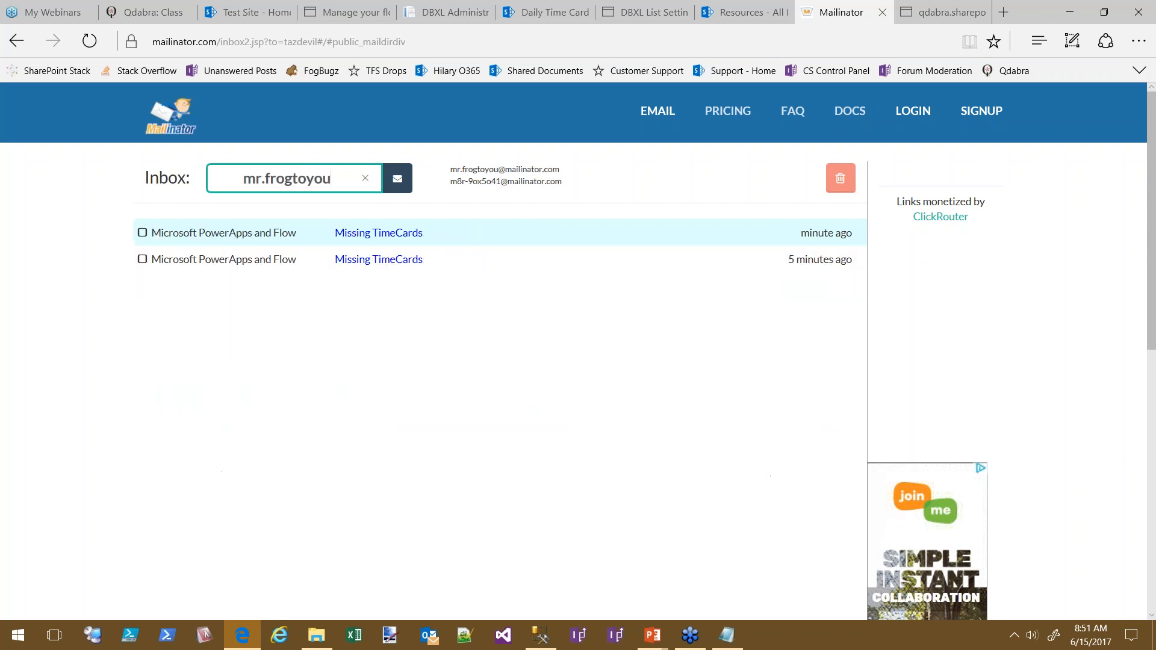
left_click(374, 260)
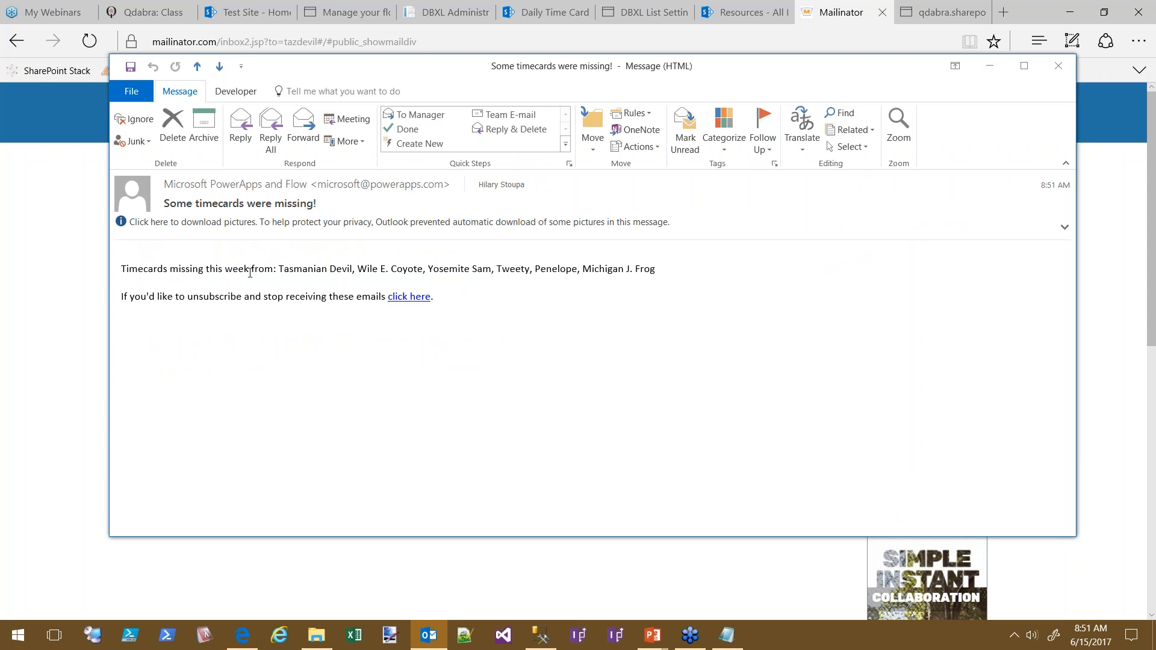
Highlight the names in the HR 'Some timecards were missing!' email, then return to the Daily Time Card library
left_click_drag(658, 269, 291, 271)
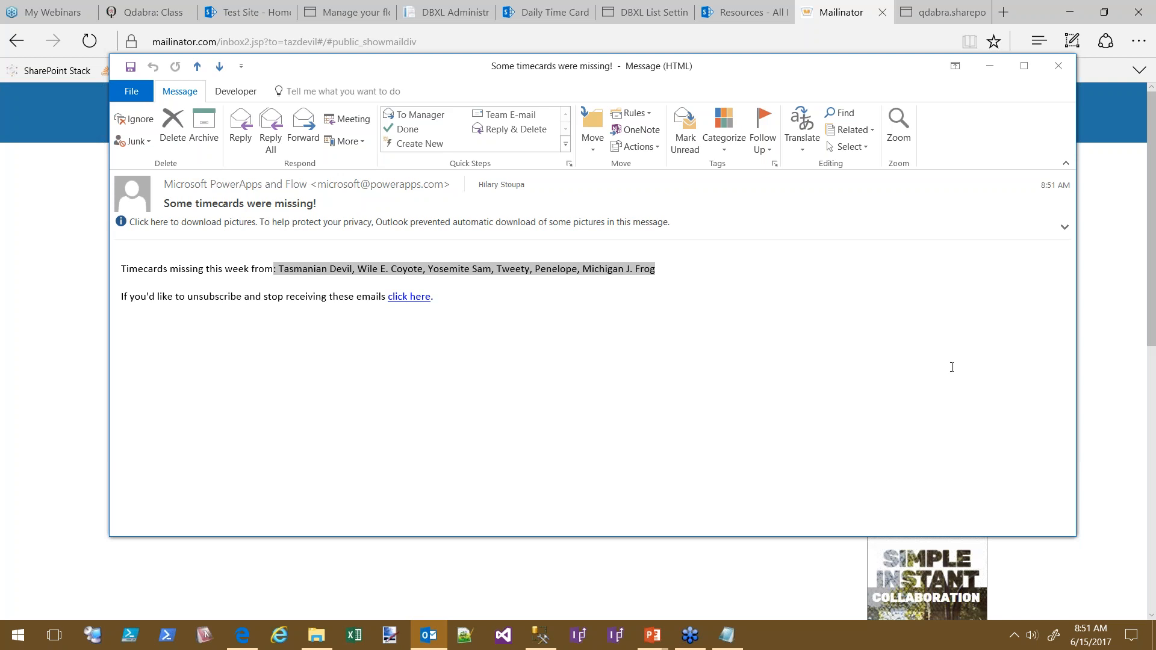
left_click(542, 12)
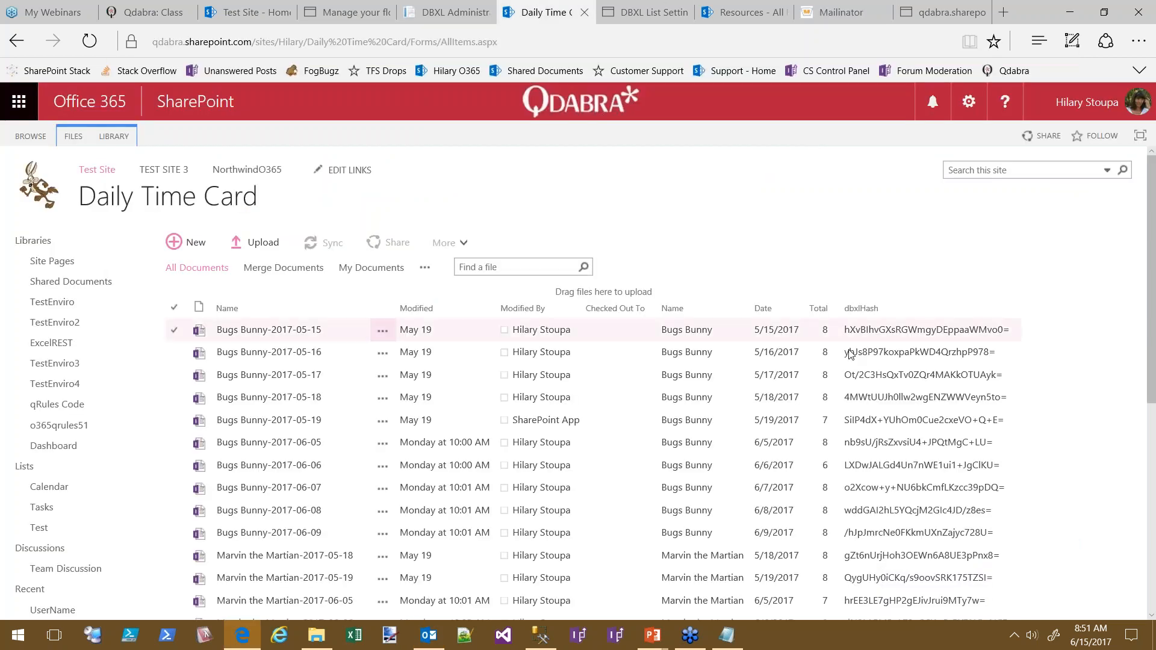
Scroll through each resource's dated timecards in the Daily Time Card library, then return to the flow run
scroll(426, 339, "down", 1)
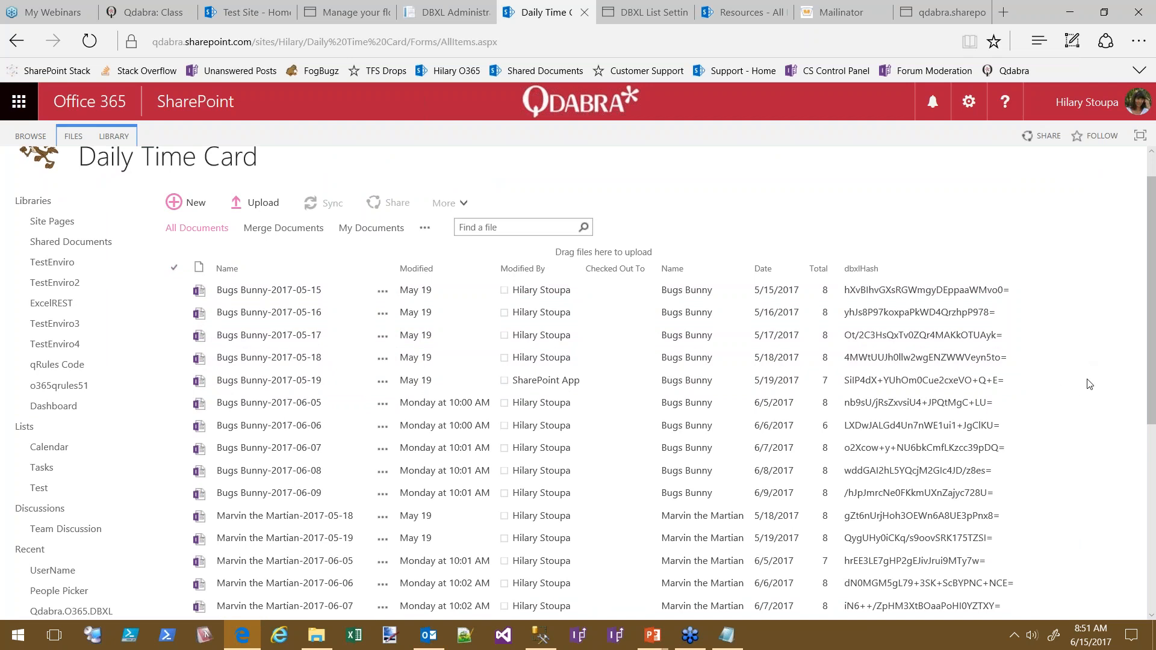
scroll(1090, 384, "down", 3)
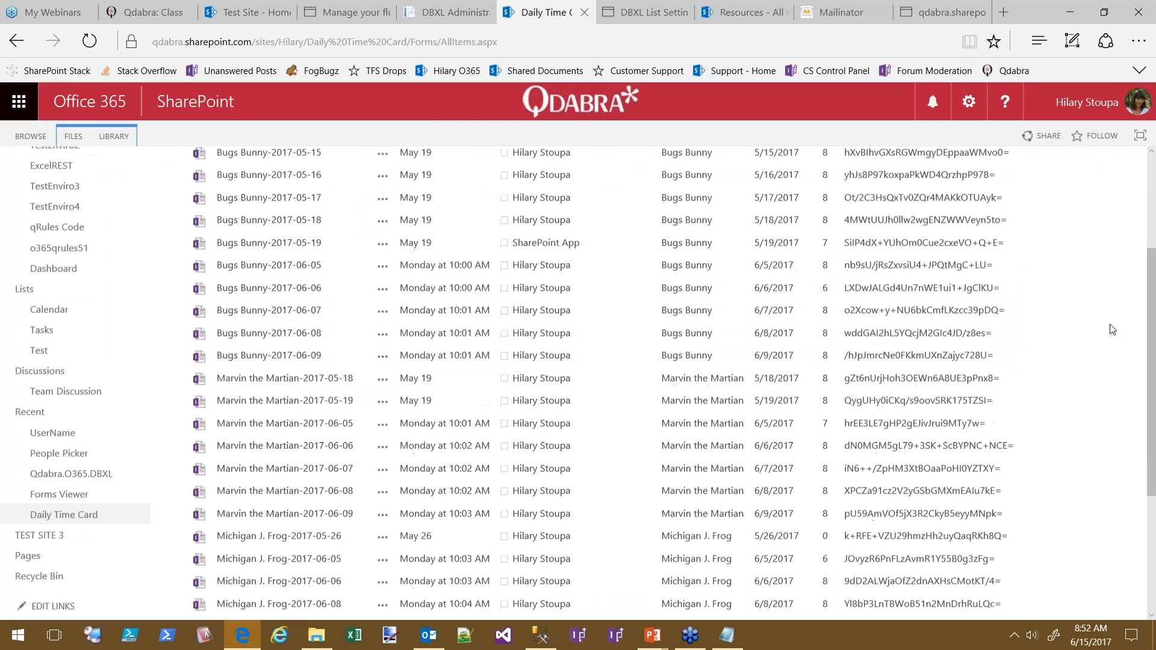
scroll(1085, 325, "down", 1)
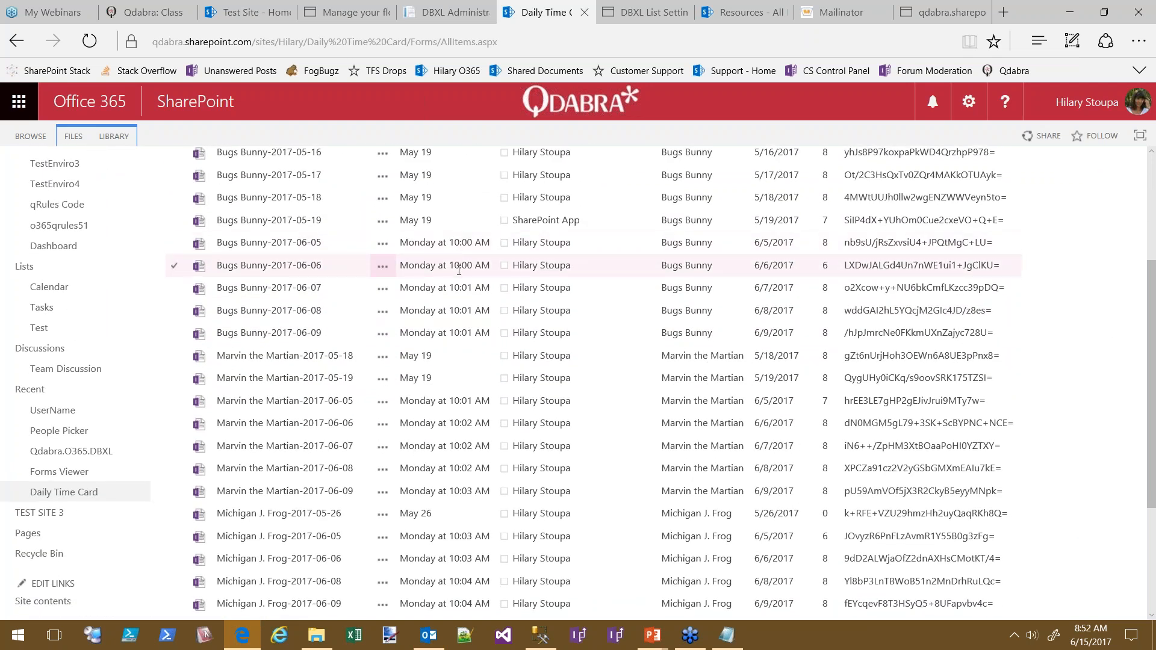
scroll(1084, 395, "down", 3)
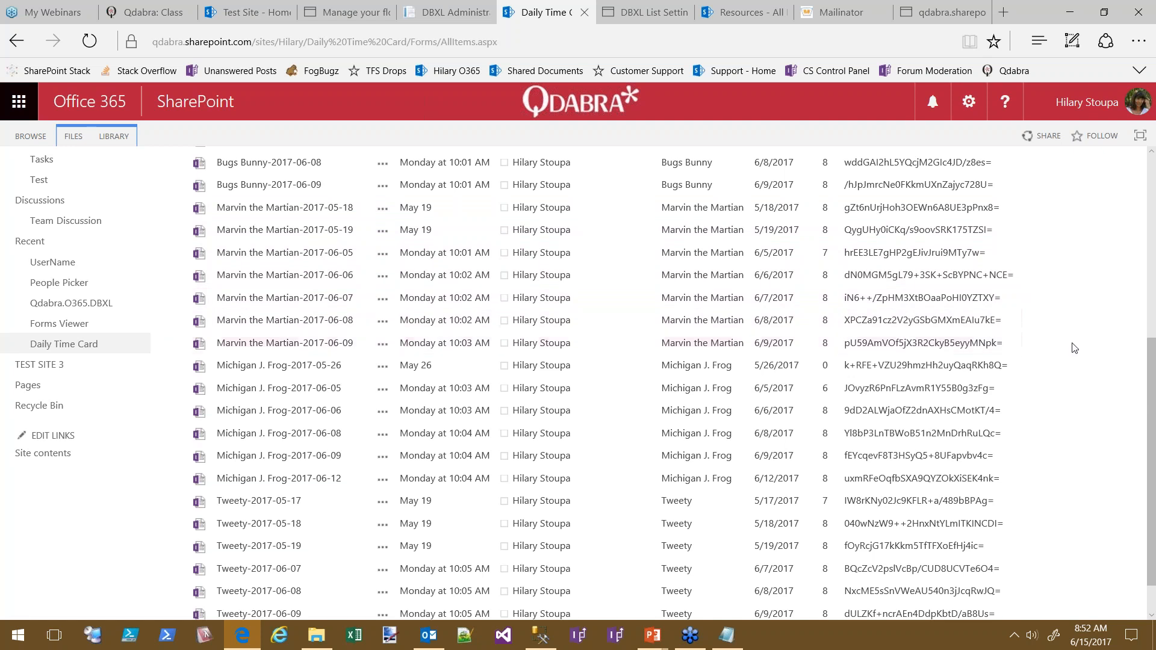
scroll(1069, 340, "down", 1)
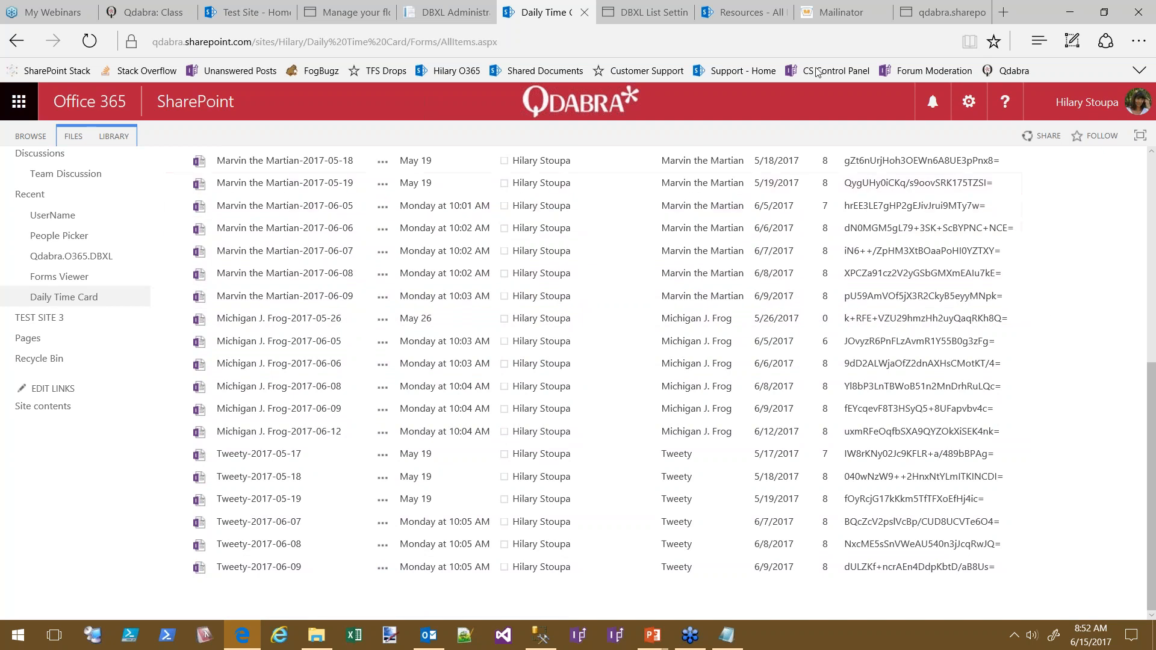
left_click(341, 13)
Expand the Check Return Code and Send email actions to view their run results
scroll(1012, 459, "down", 9)
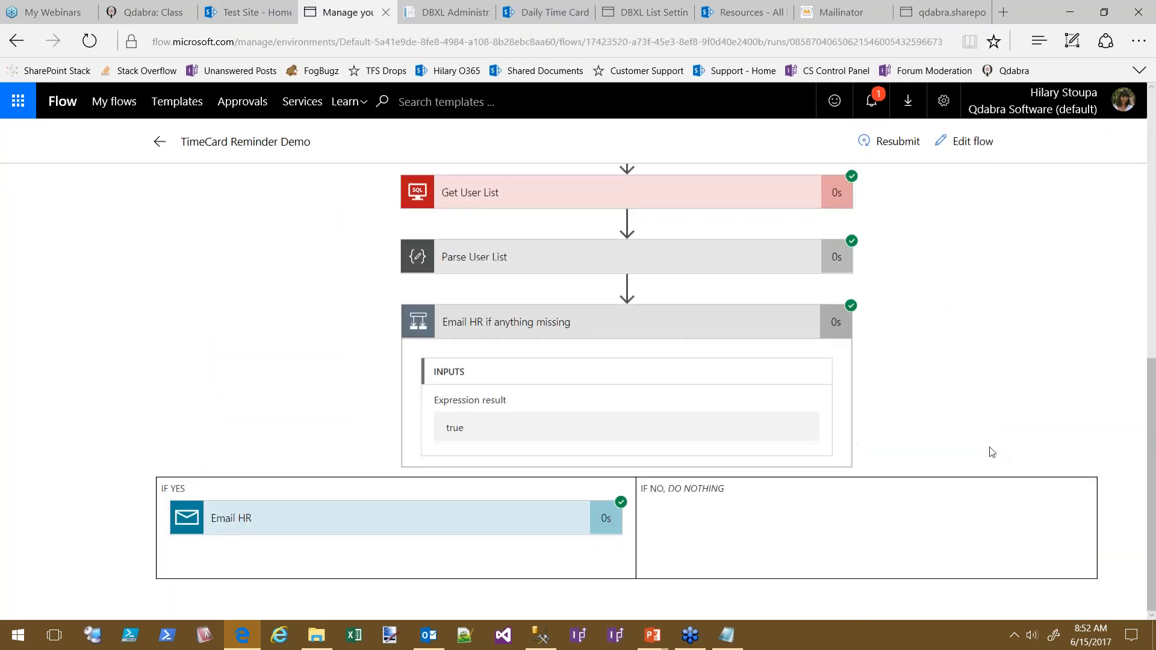
scroll(1007, 391, "up", 10)
scroll(910, 384, "down", 4)
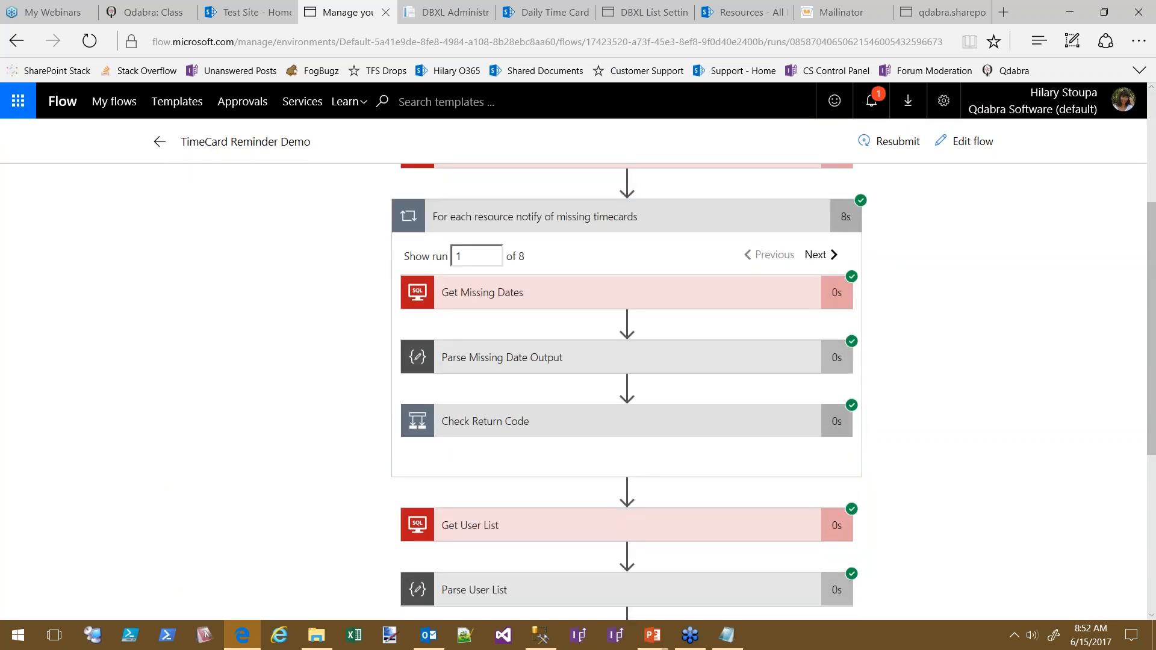
left_click(573, 420)
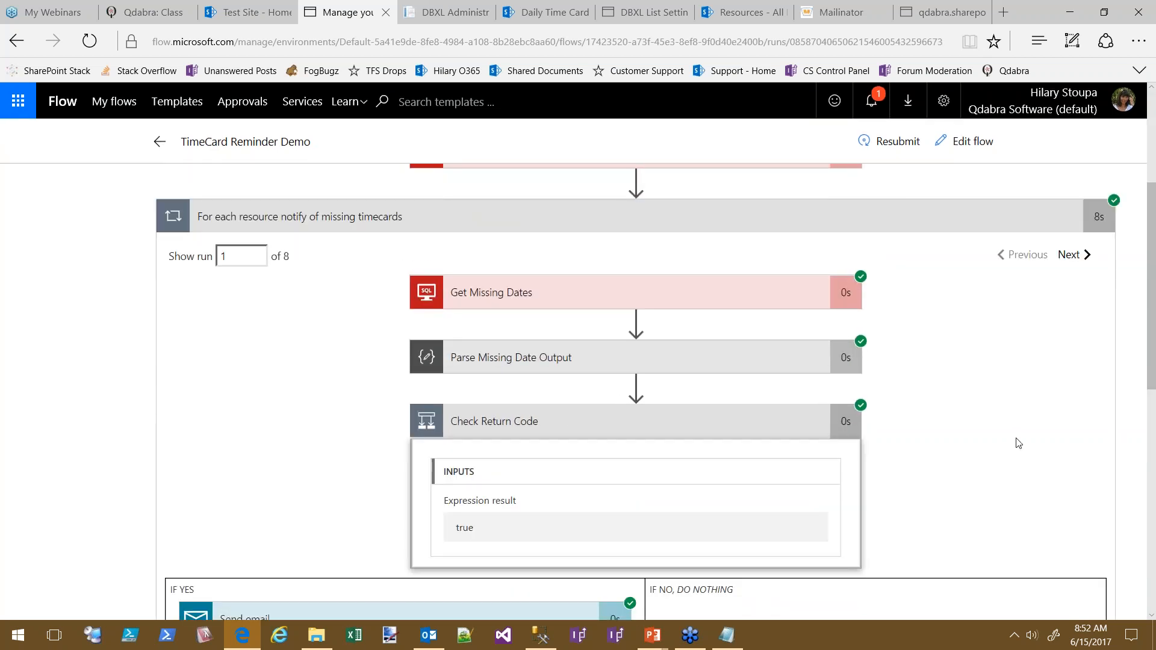
scroll(1009, 397, "down", 4)
scroll(395, 454, "up", 1)
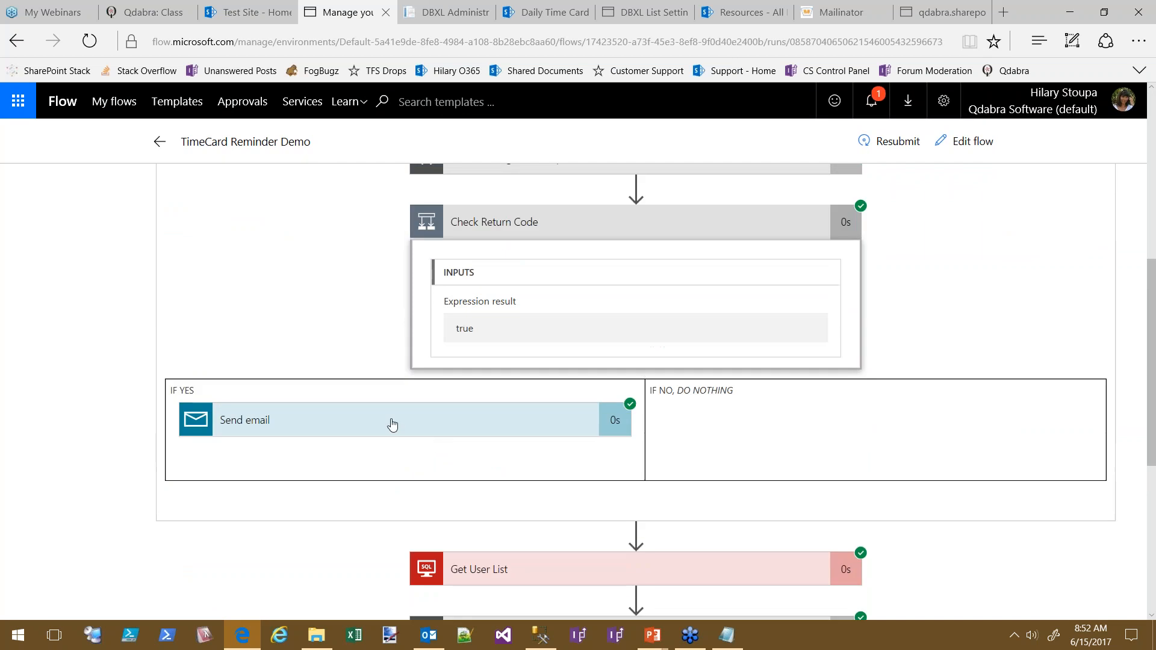
left_click(392, 424)
scroll(916, 369, "down", 6)
scroll(924, 387, "up", 5)
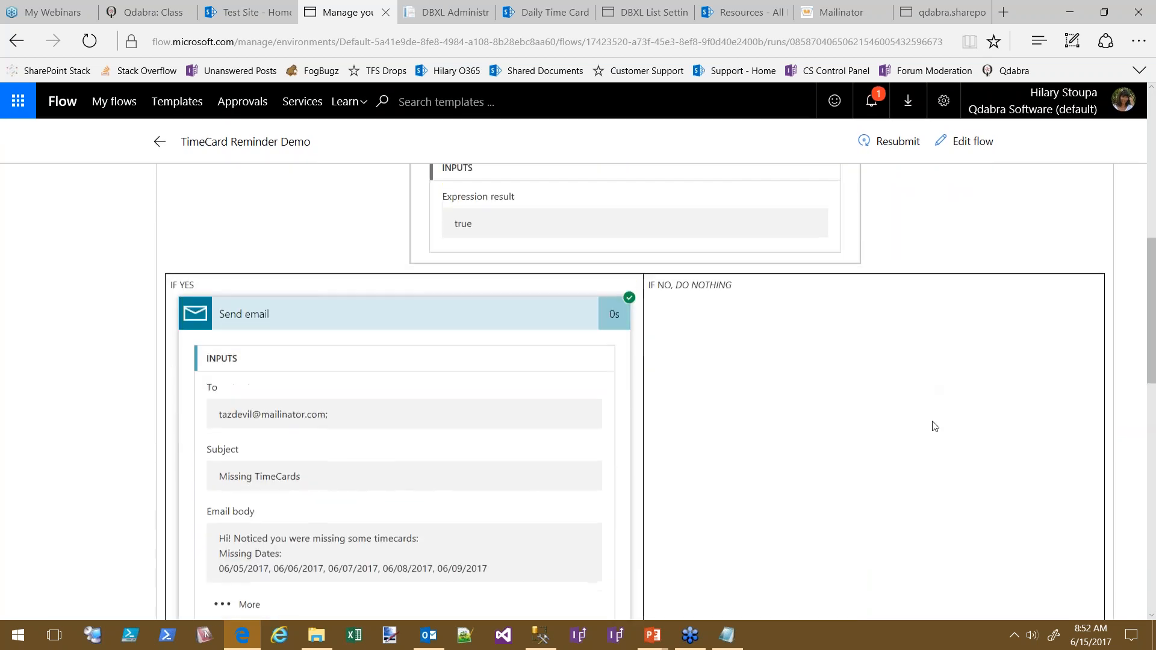
scroll(1018, 361, "up", 10)
Step forward and back through the loop iterations to compare each user's results
left_click(1072, 491)
left_click(1072, 490)
left_click(1072, 491)
scroll(960, 397, "down", 6)
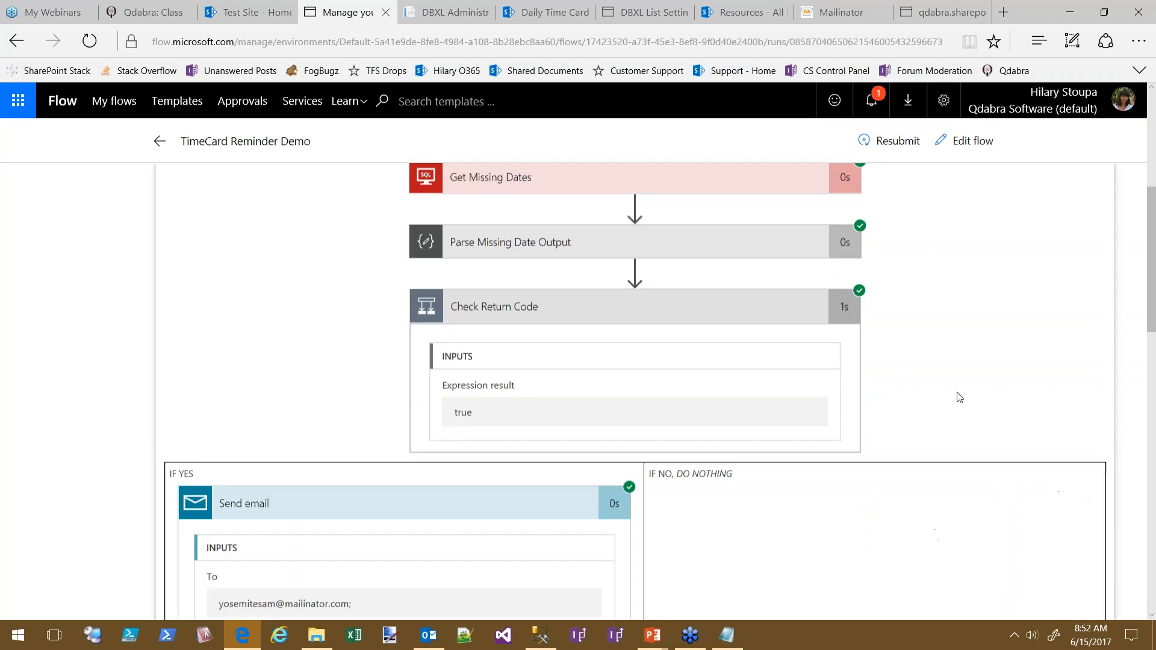
scroll(960, 398, "down", 5)
scroll(903, 530, "up", 1)
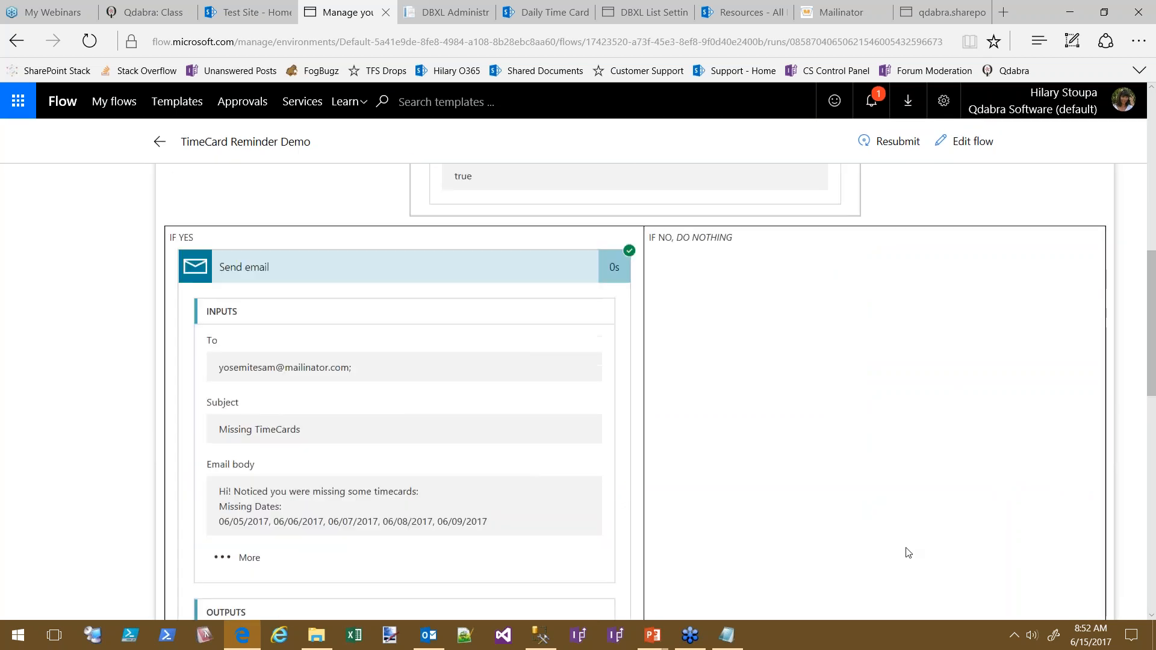
scroll(908, 552, "up", 8)
scroll(955, 534, "down", 1)
left_click(1088, 423)
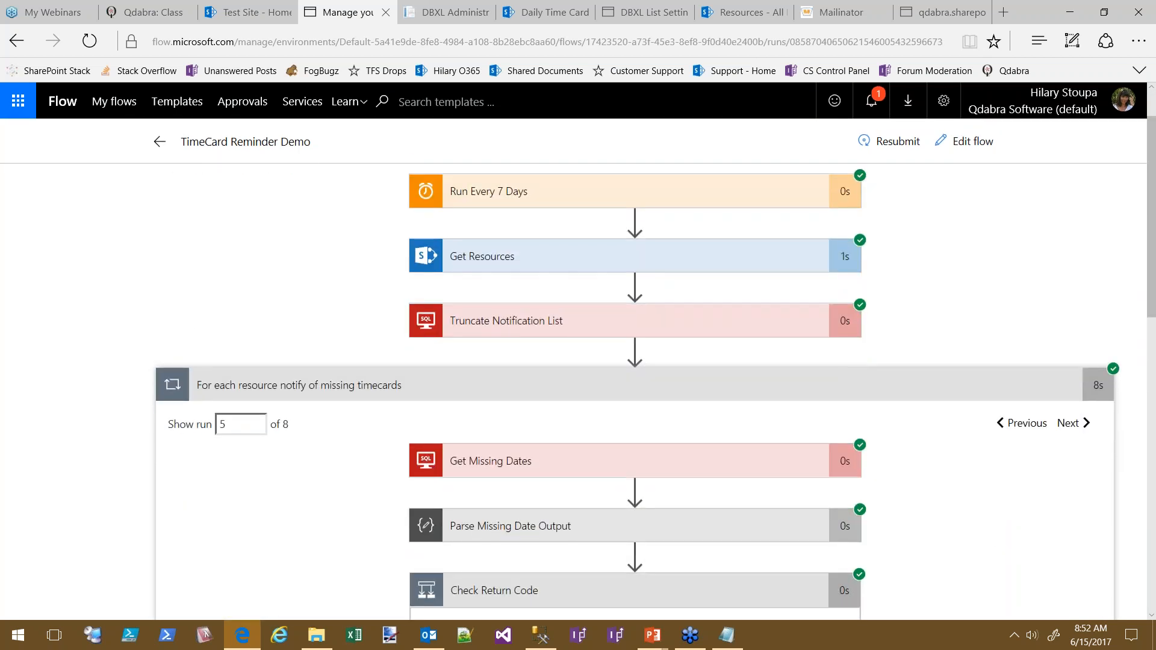
left_click(1083, 424)
scroll(1006, 482, "down", 9)
scroll(1043, 341, "up", 8)
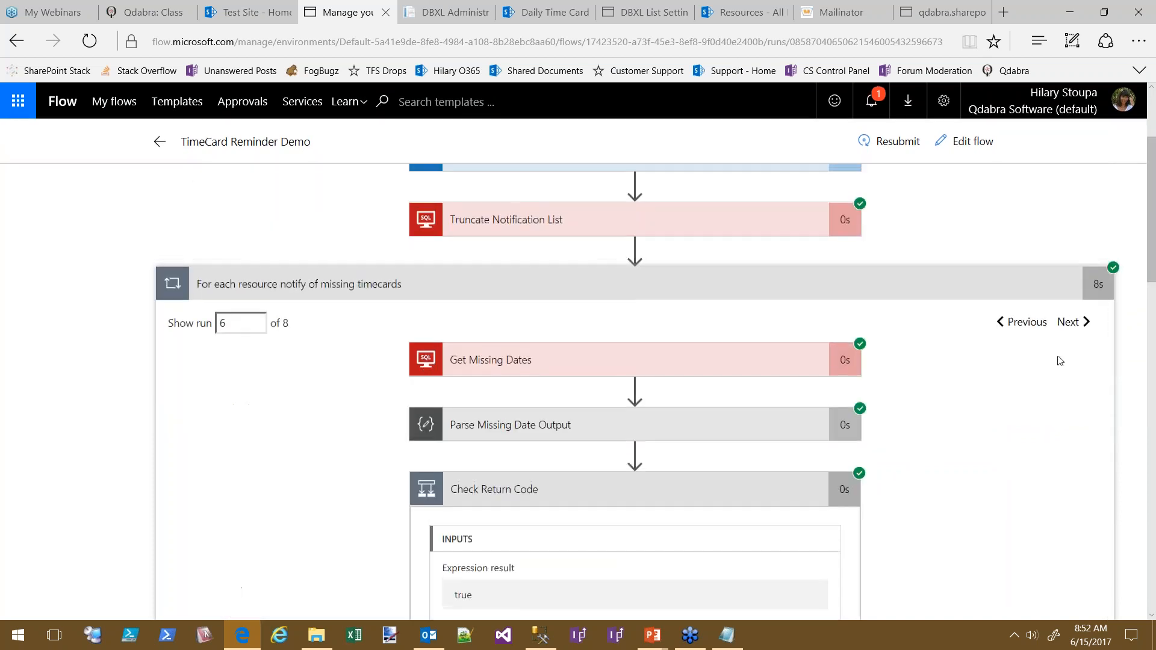
left_click(1016, 323)
left_click(1013, 324)
left_click(1012, 326)
left_click(1009, 325)
left_click(1007, 326)
Expand Get Missing Dates and page through iterations to check its returned data
left_click(609, 360)
left_click(1070, 324)
left_click(1069, 326)
left_click(1067, 329)
left_click(1022, 325)
scroll(916, 467, "down", 5)
scroll(1044, 476, "up", 2)
scroll(1024, 446, "down", 4)
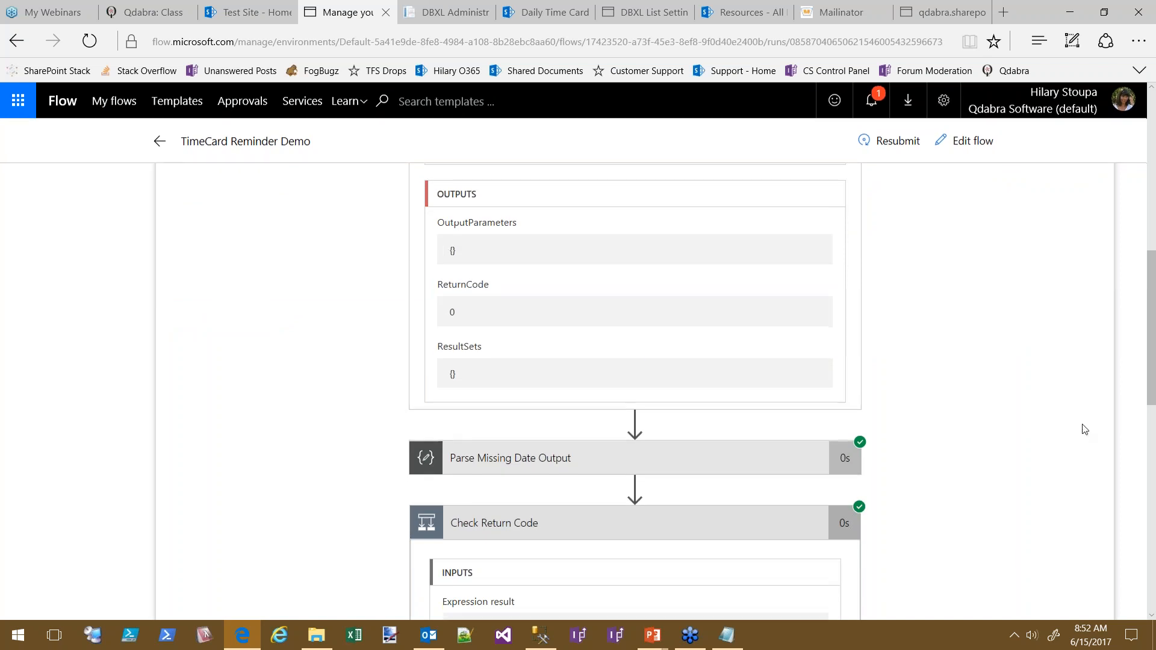
scroll(1024, 427, "down", 2)
Expand Parse Missing Date Output and select the skipped Send email message showing its unmet condition
left_click(544, 331)
scroll(950, 292, "down", 5)
scroll(512, 299, "down", 4)
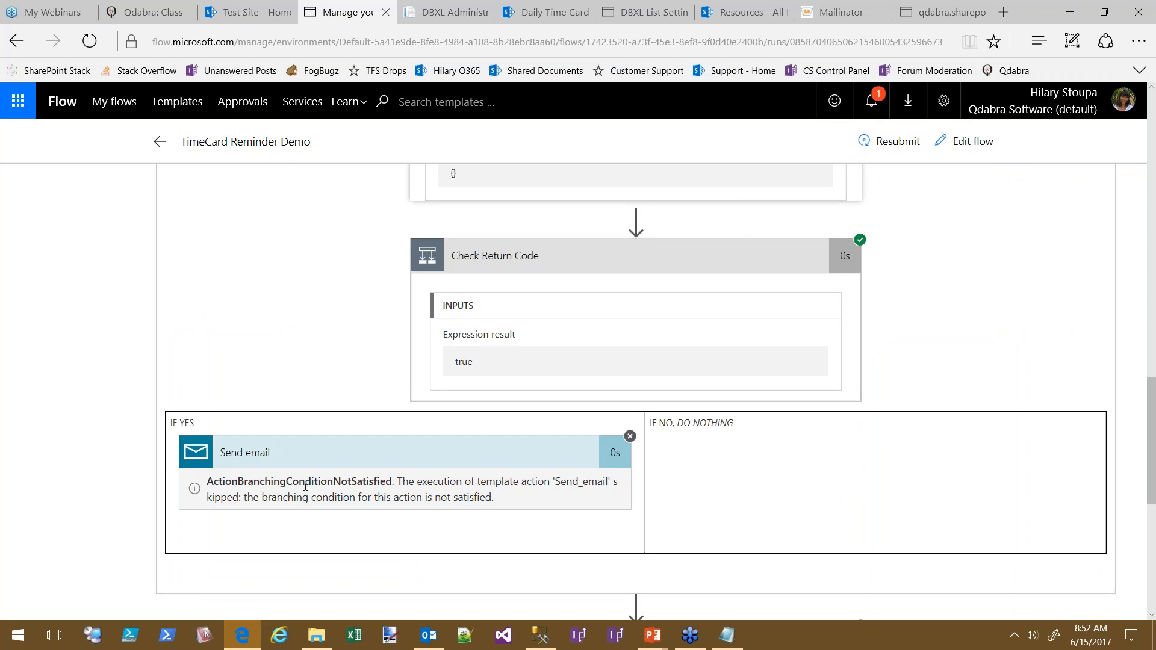
triple_click(522, 503)
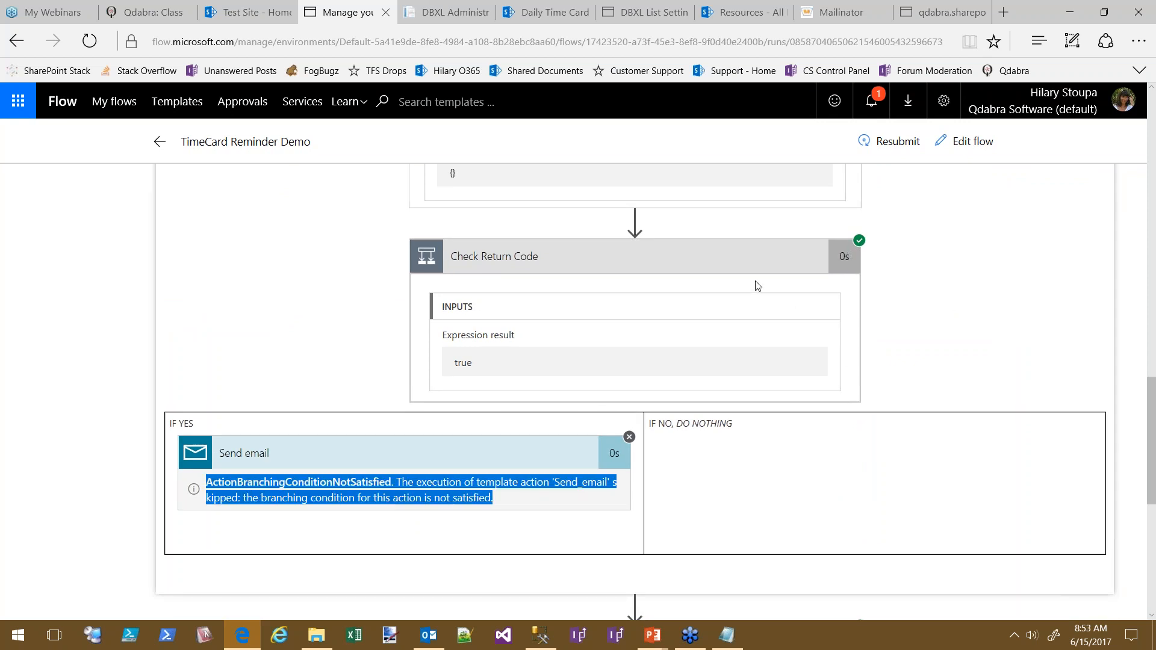
scroll(993, 328, "up", 4)
scroll(1001, 325, "down", 7)
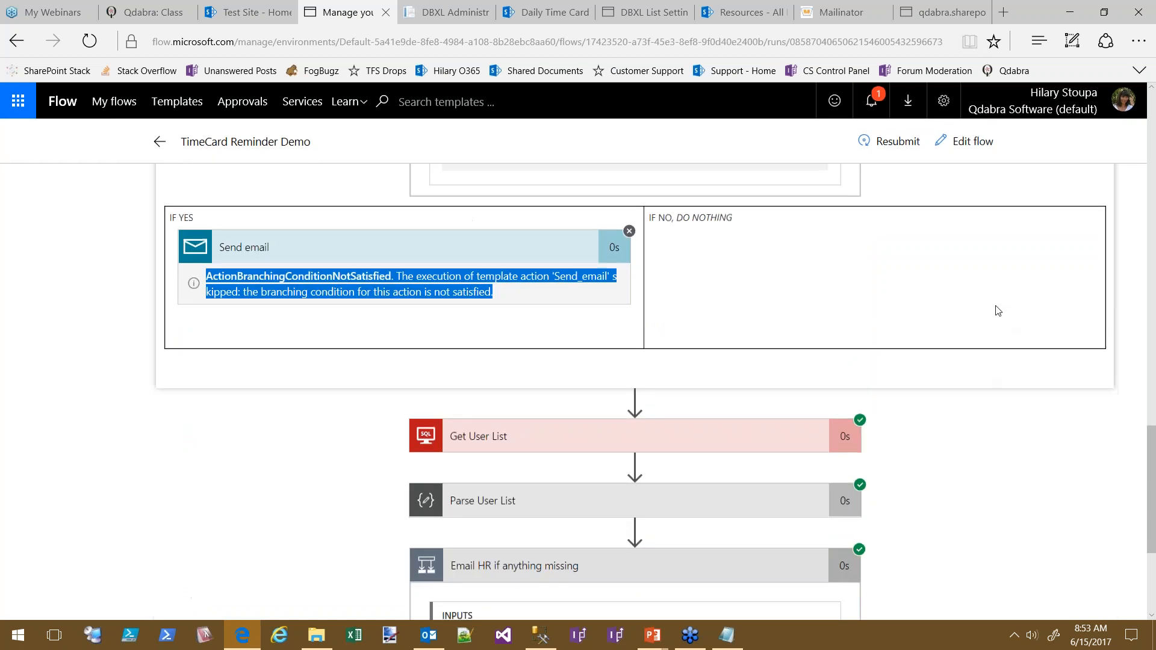
scroll(1032, 530, "down", 3)
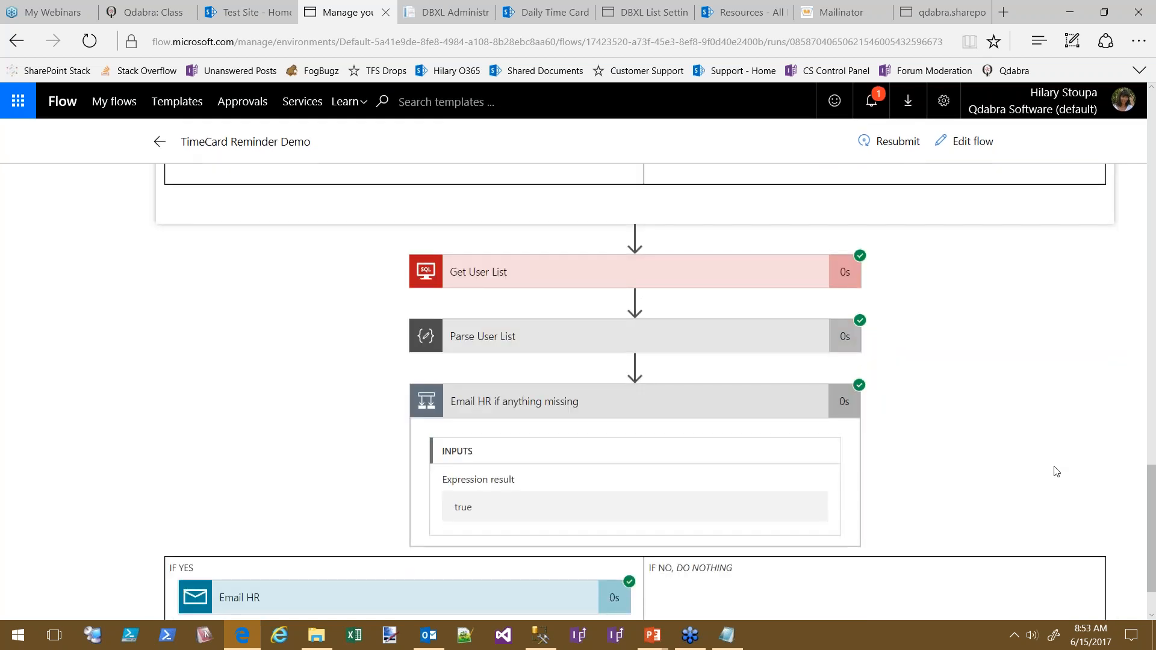
Expand Get User List to see its six-user userList output
left_click(511, 270)
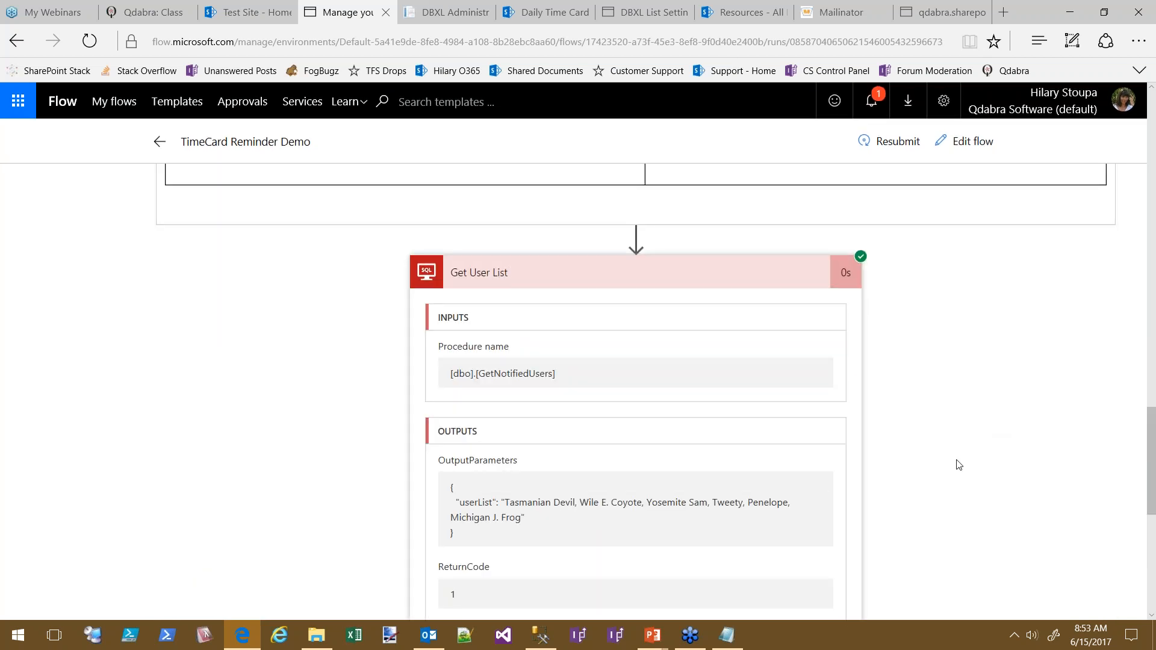
scroll(963, 460, "up", 1)
scroll(961, 460, "down", 1)
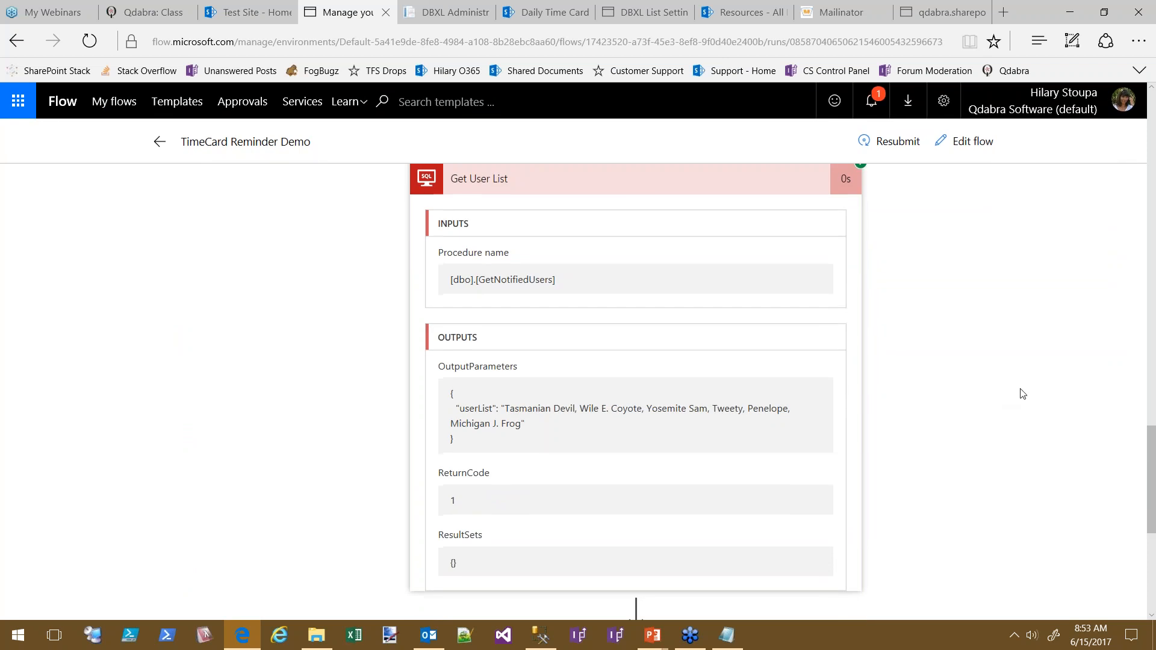
scroll(1022, 356, "down", 6)
scroll(1018, 374, "up", 6)
scroll(1025, 408, "up", 1)
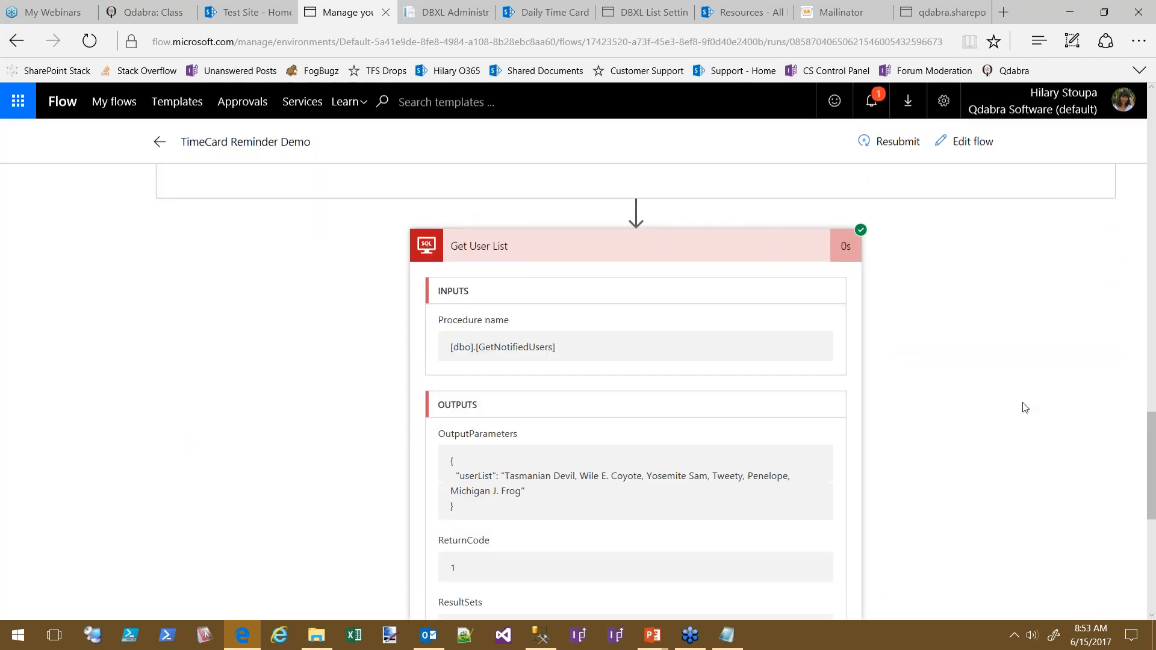
scroll(1024, 382, "down", 4)
Expand Parse User List and Email HR to review their successful results
left_click(617, 422)
scroll(962, 373, "down", 4)
scroll(933, 388, "down", 3)
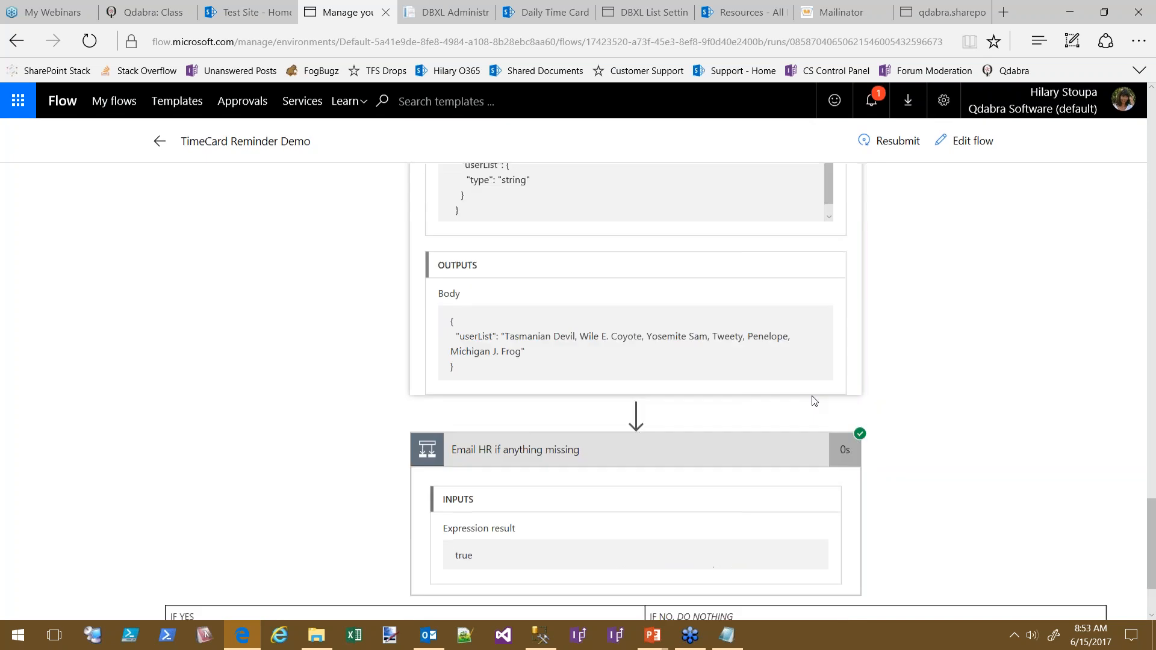
scroll(1009, 382, "up", 3)
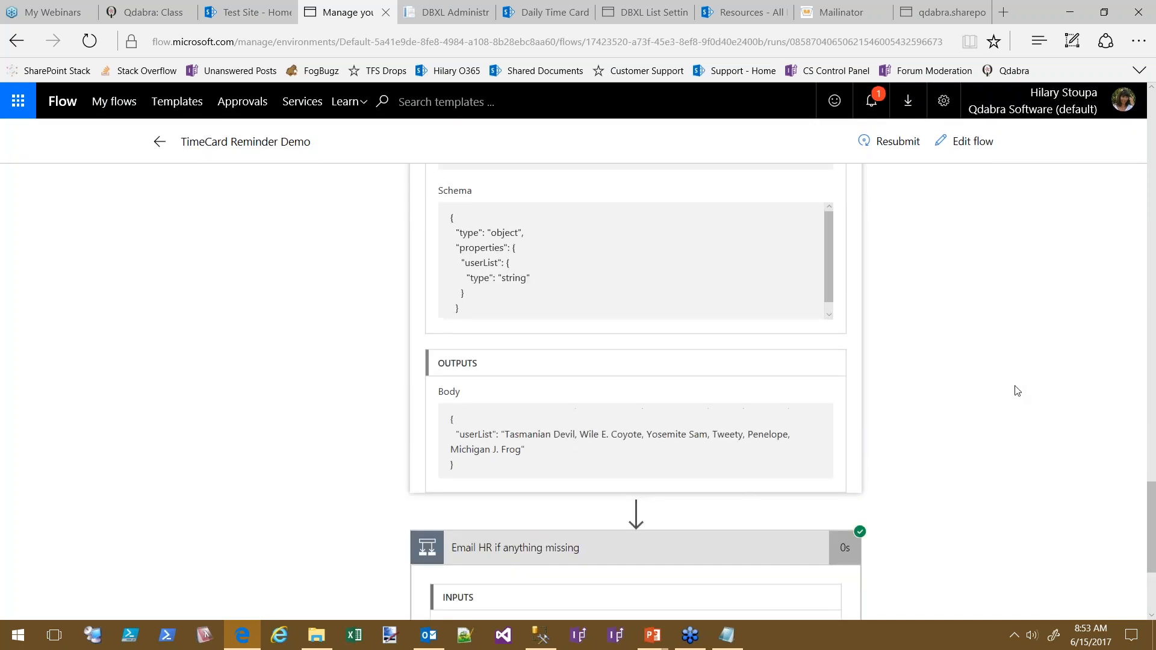
scroll(1016, 422, "up", 2)
scroll(1036, 338, "down", 7)
left_click(414, 511)
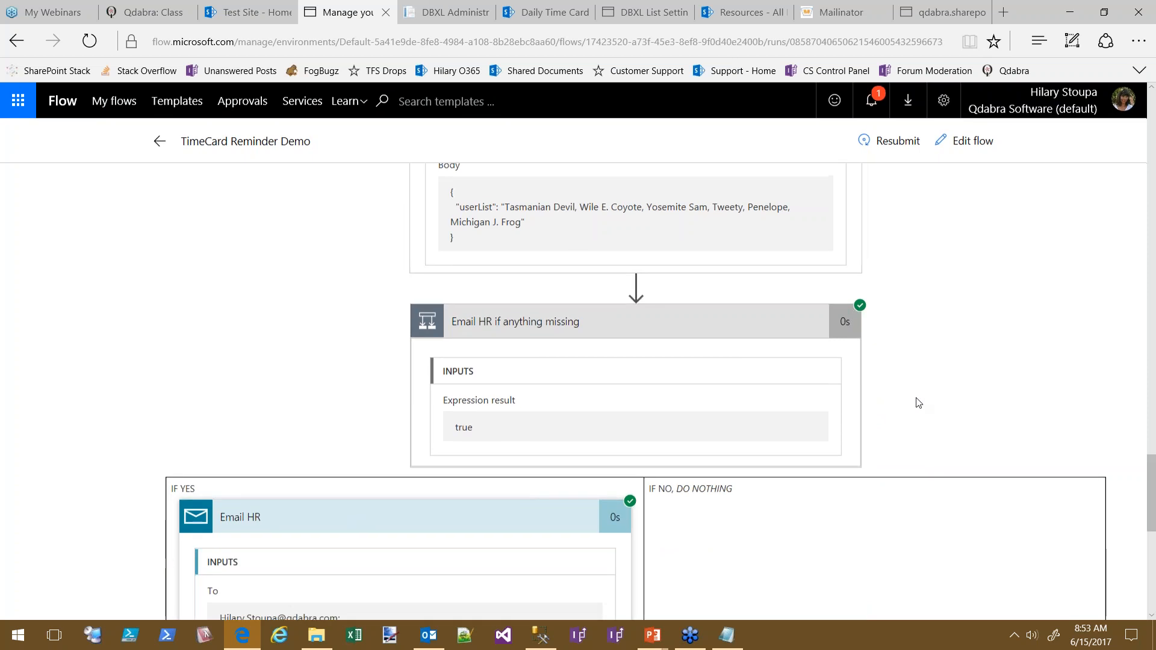
scroll(873, 320, "down", 5)
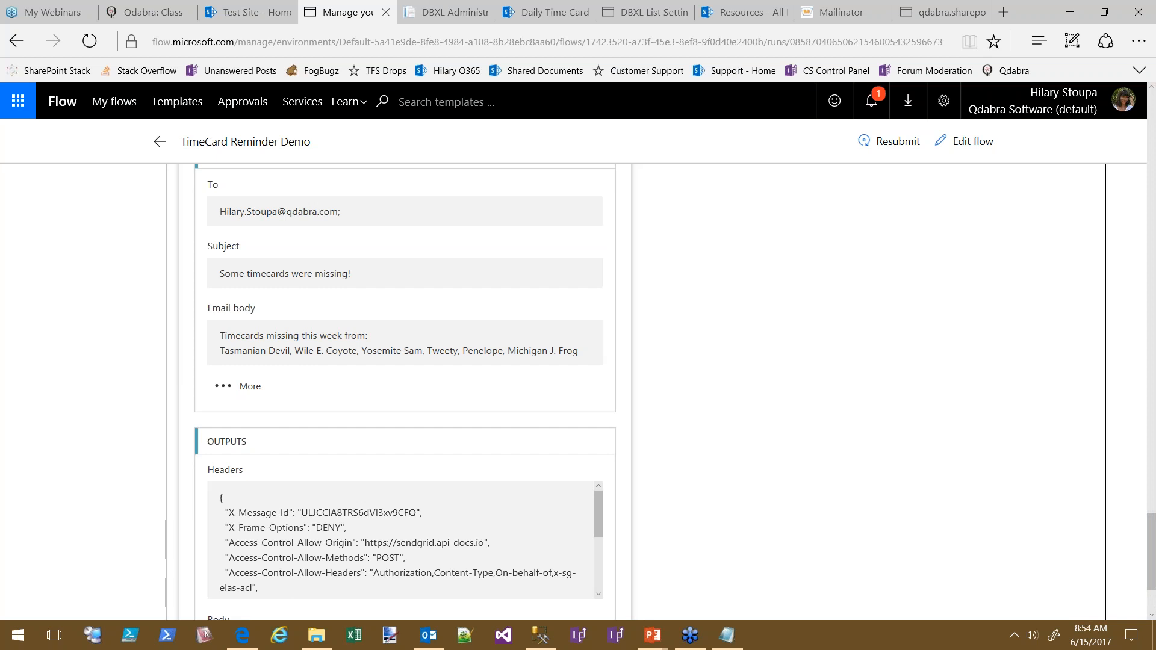
Open the older Recurrence → Get Resources flow for editing in a maximized second window
left_click_drag(1155, 41, 530, 45)
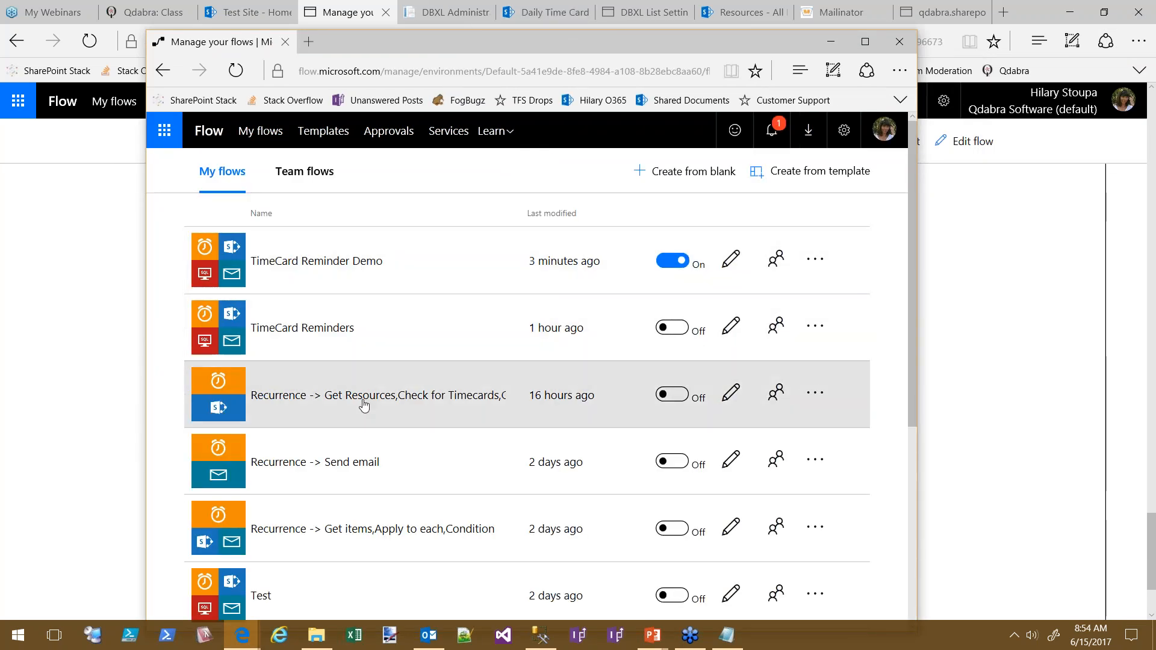
left_click(362, 404)
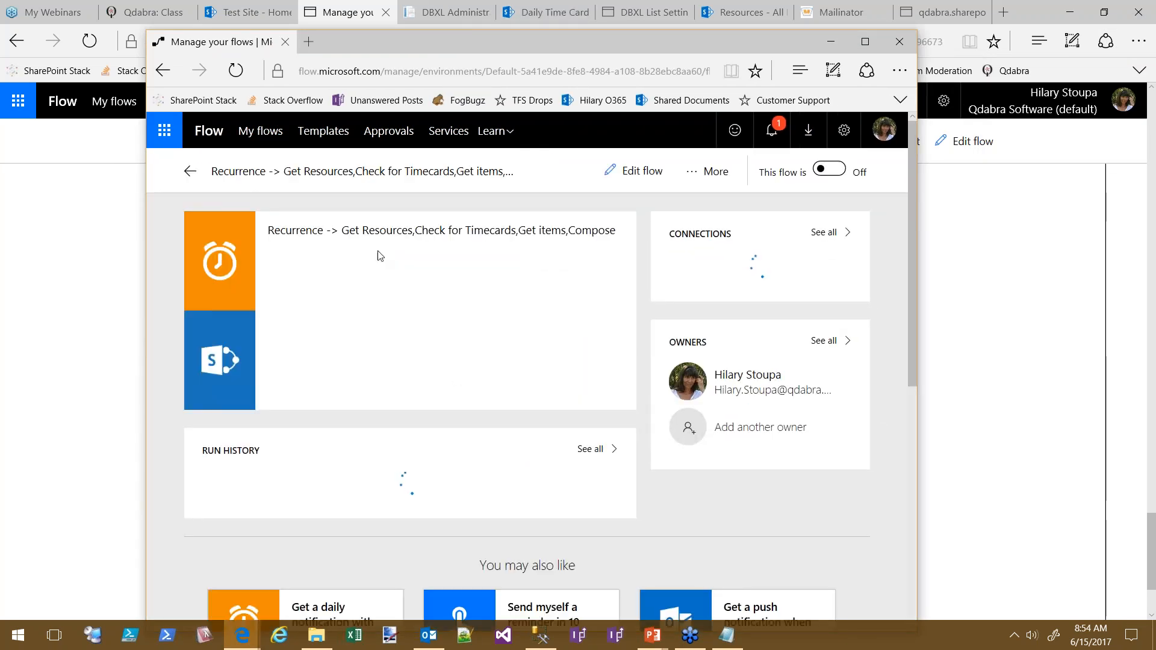
left_click(639, 172)
left_click(867, 43)
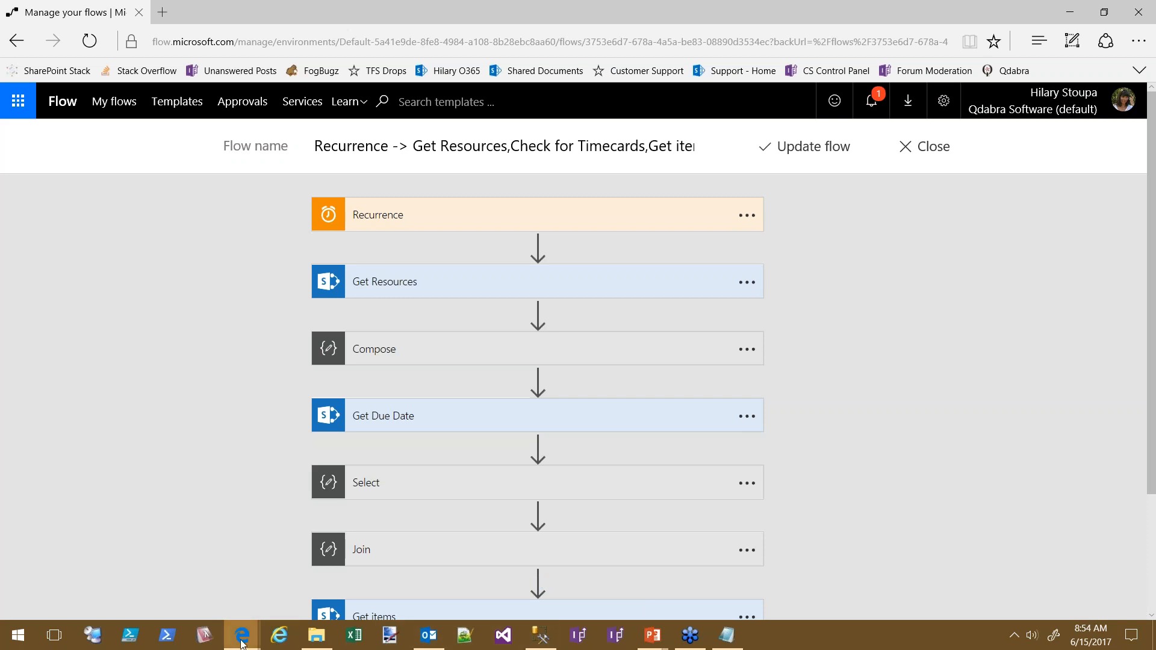
Go back to the flow run window and switch to the Daily Time Card library
mouse_move(242, 636)
left_click(223, 579)
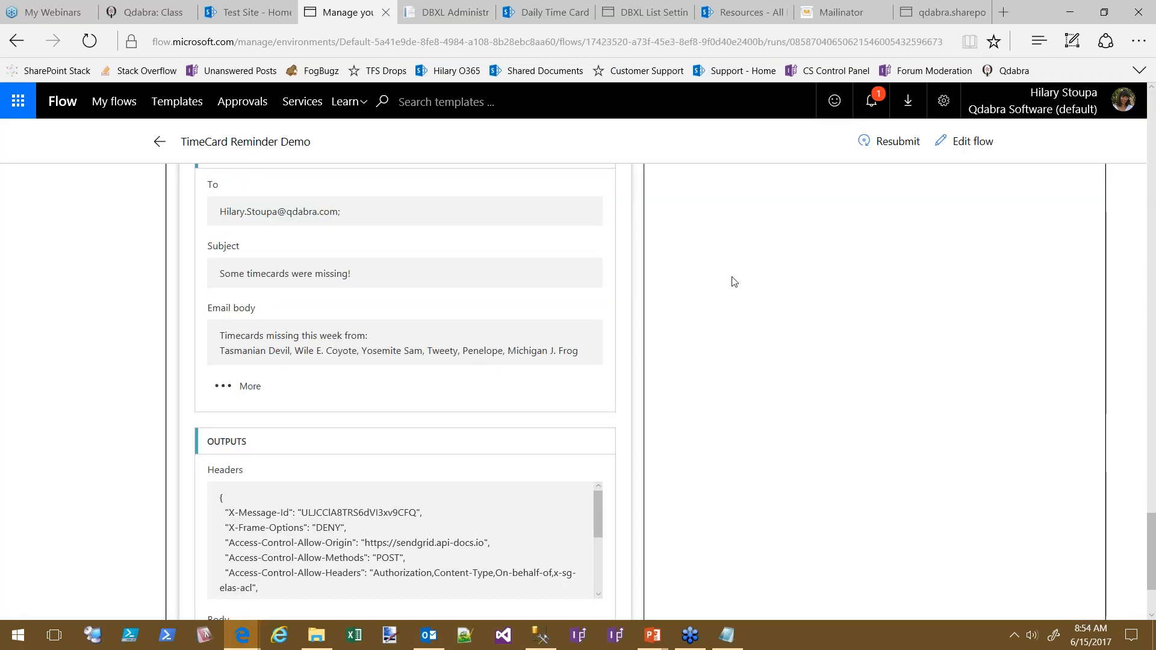
scroll(916, 529, "up", 15)
scroll(944, 437, "up", 10)
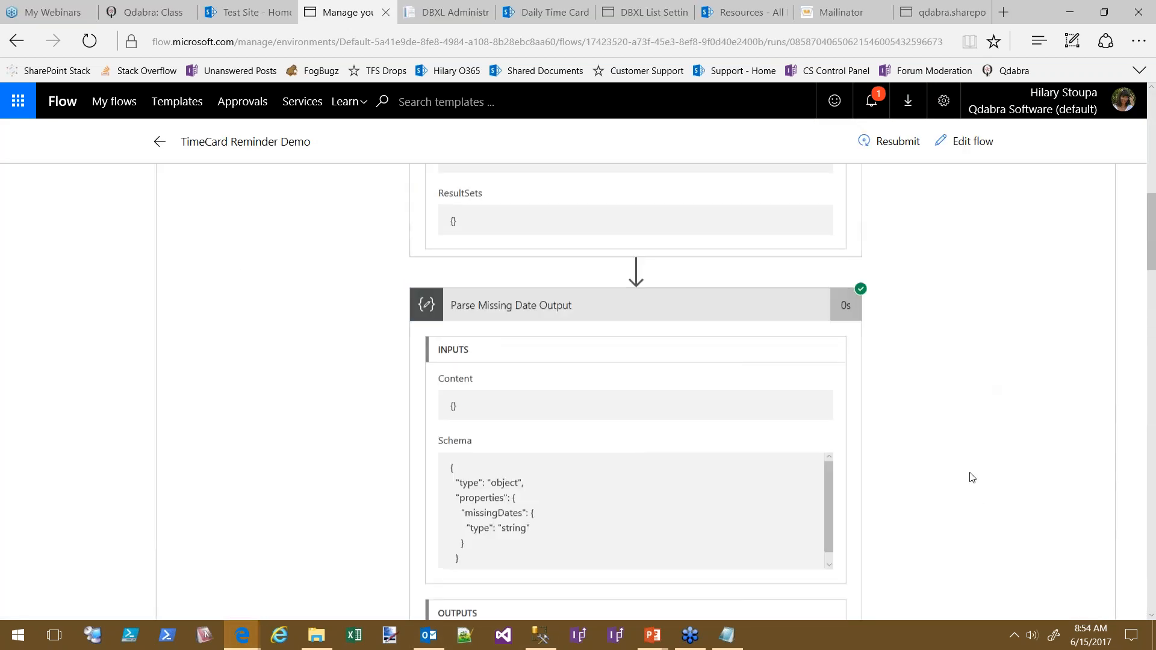
left_click(548, 12)
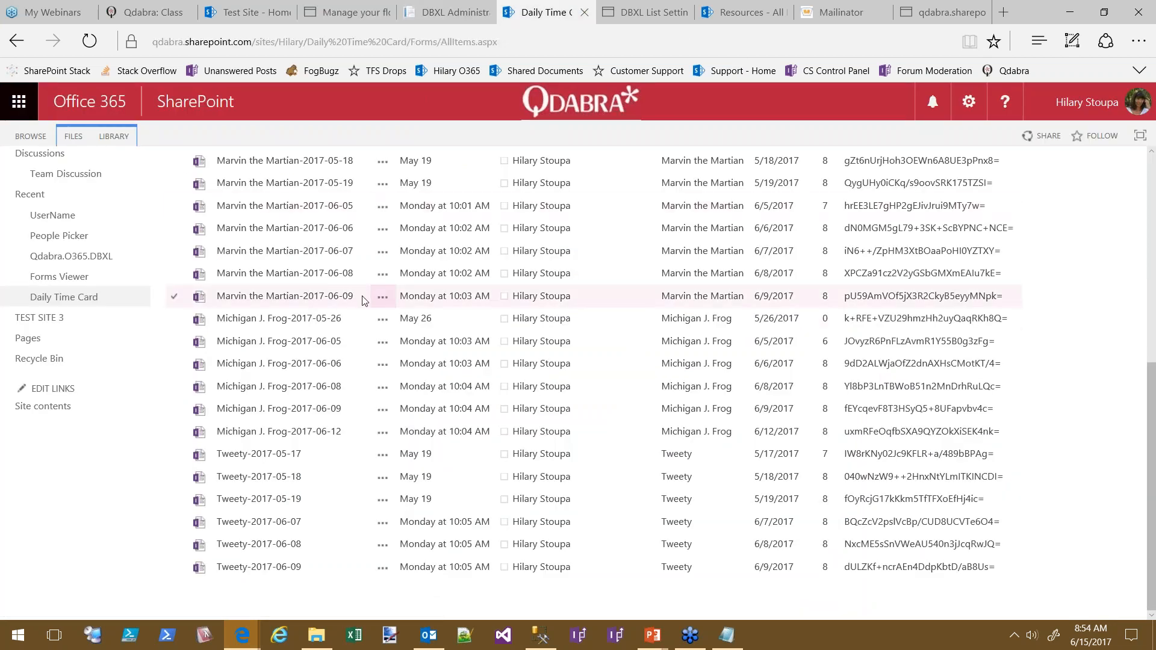
scroll(341, 307, "up", 7)
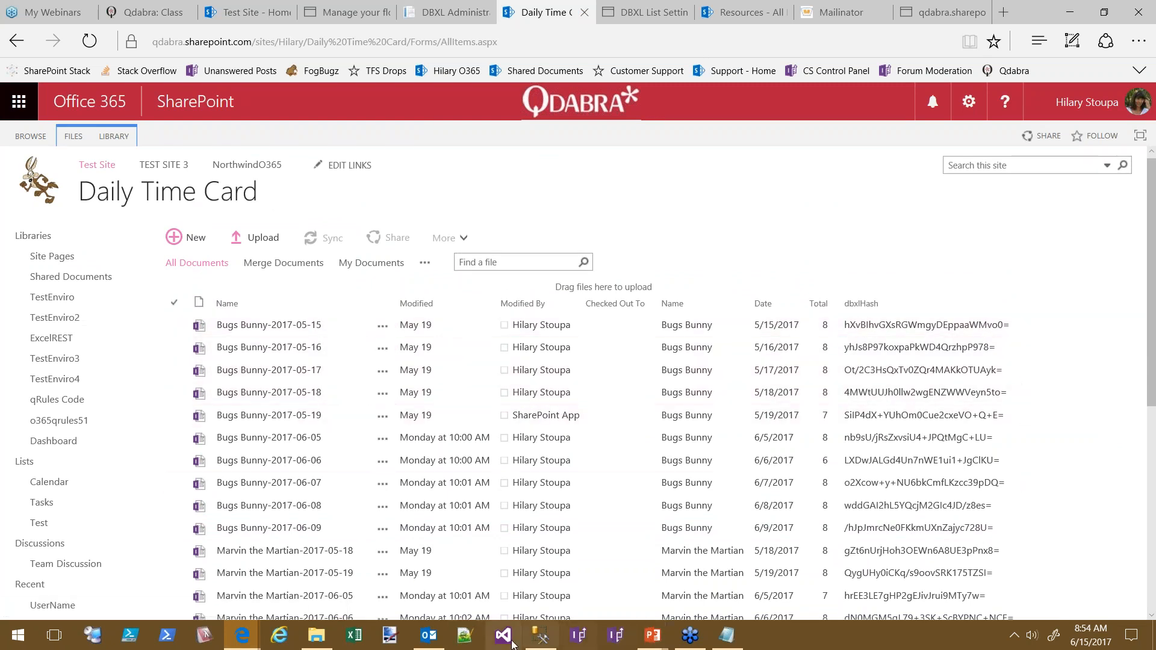
mouse_move(545, 644)
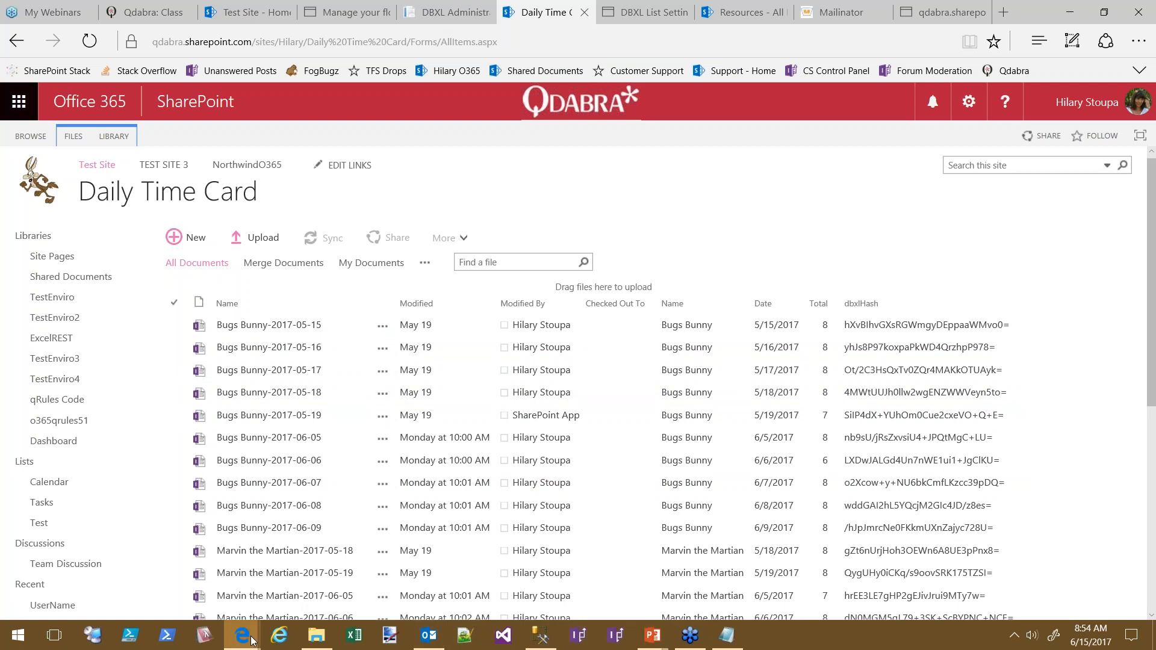
mouse_move(250, 645)
left_click(356, 520)
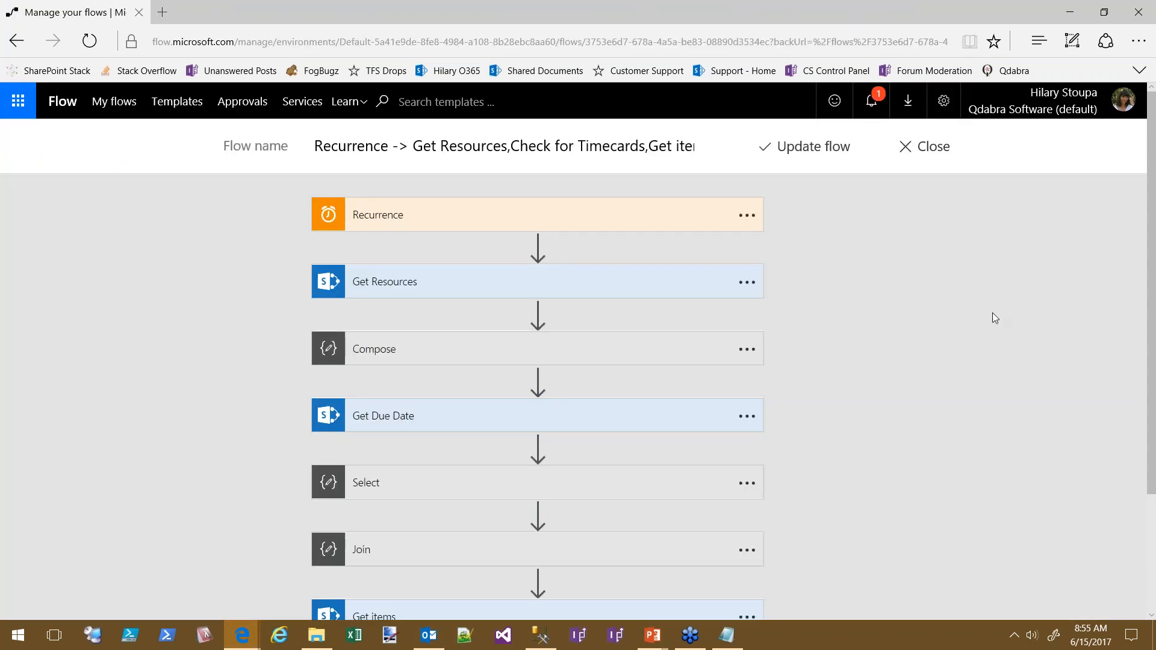
scroll(955, 291, "down", 3)
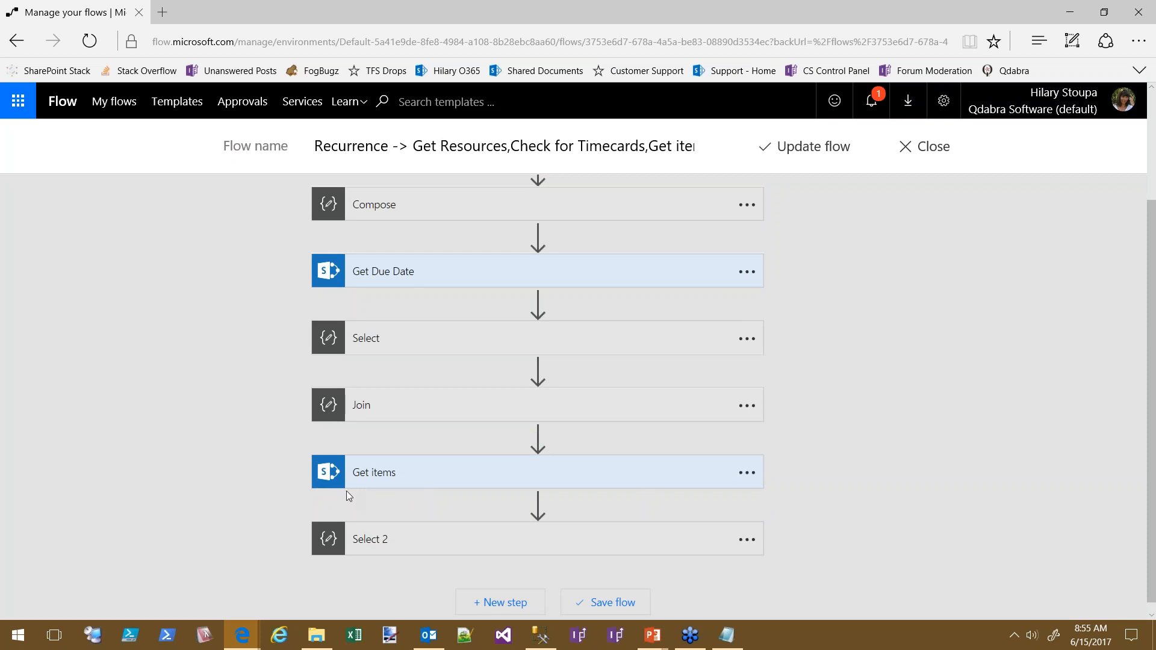
mouse_move(341, 497)
scroll(995, 392, "up", 3)
left_click(359, 347)
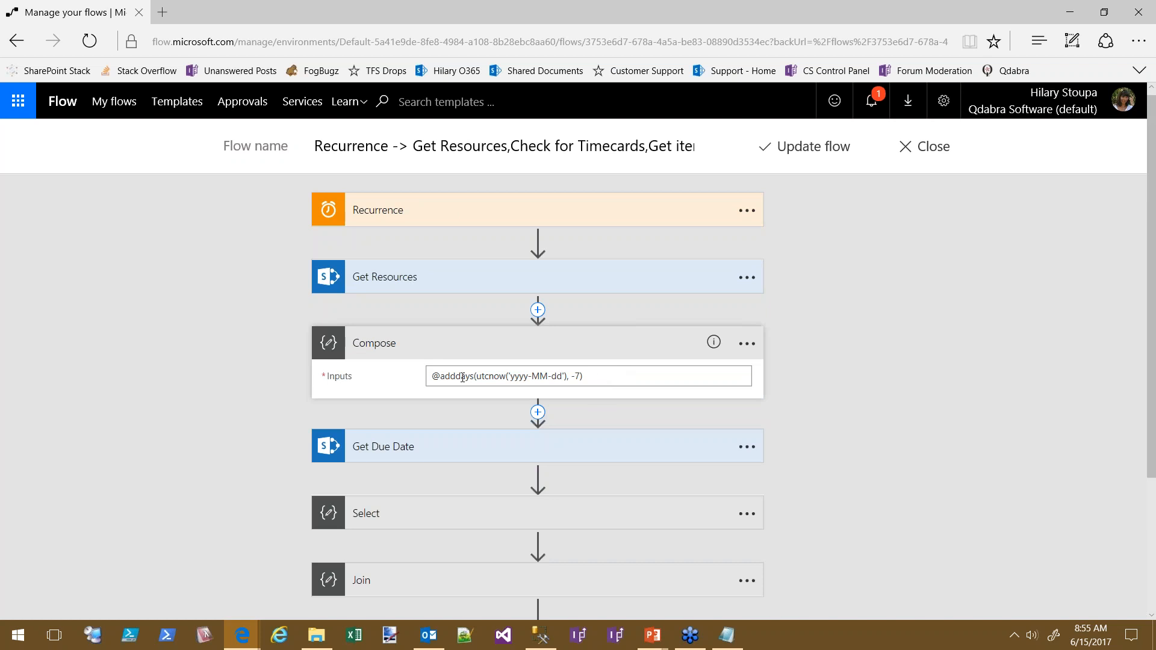
left_click_drag(604, 380, 406, 388)
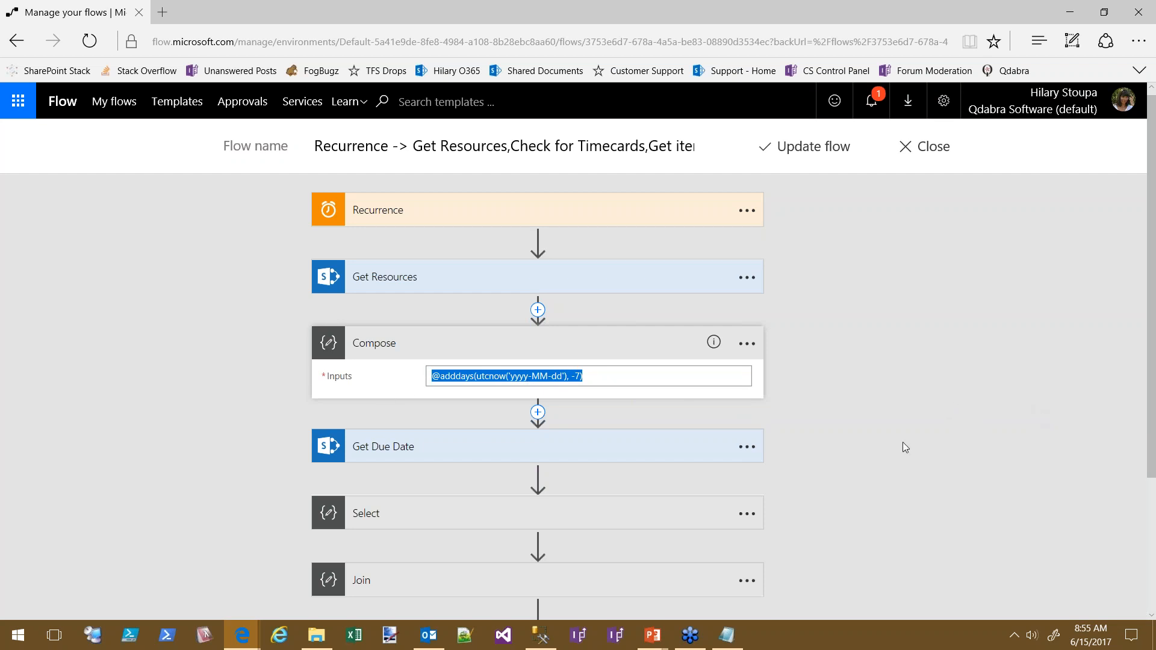
left_click(390, 344)
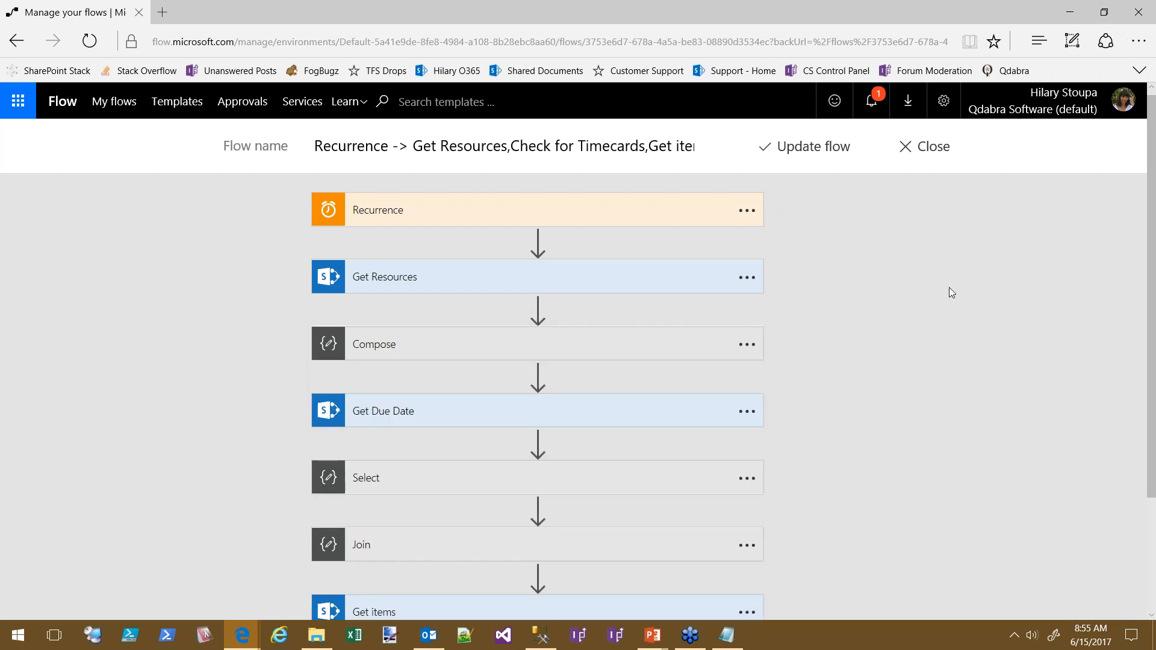
mouse_move(653, 635)
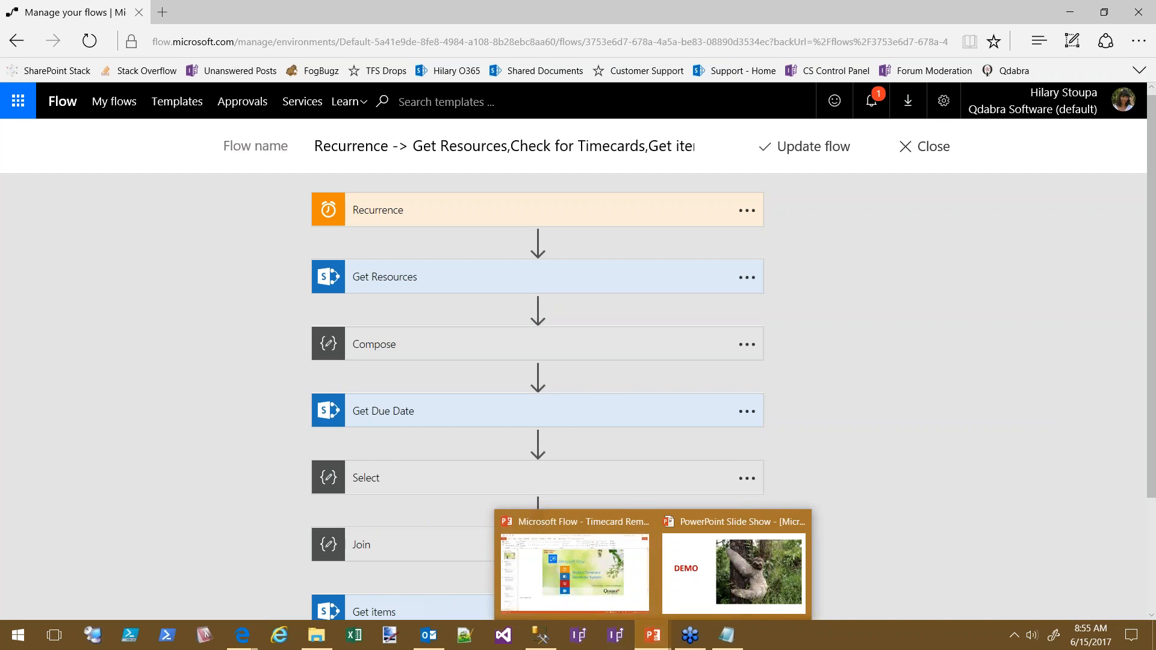
Resume the PowerPoint slide show and advance past Last Words to the Q&A slide
left_click(734, 572)
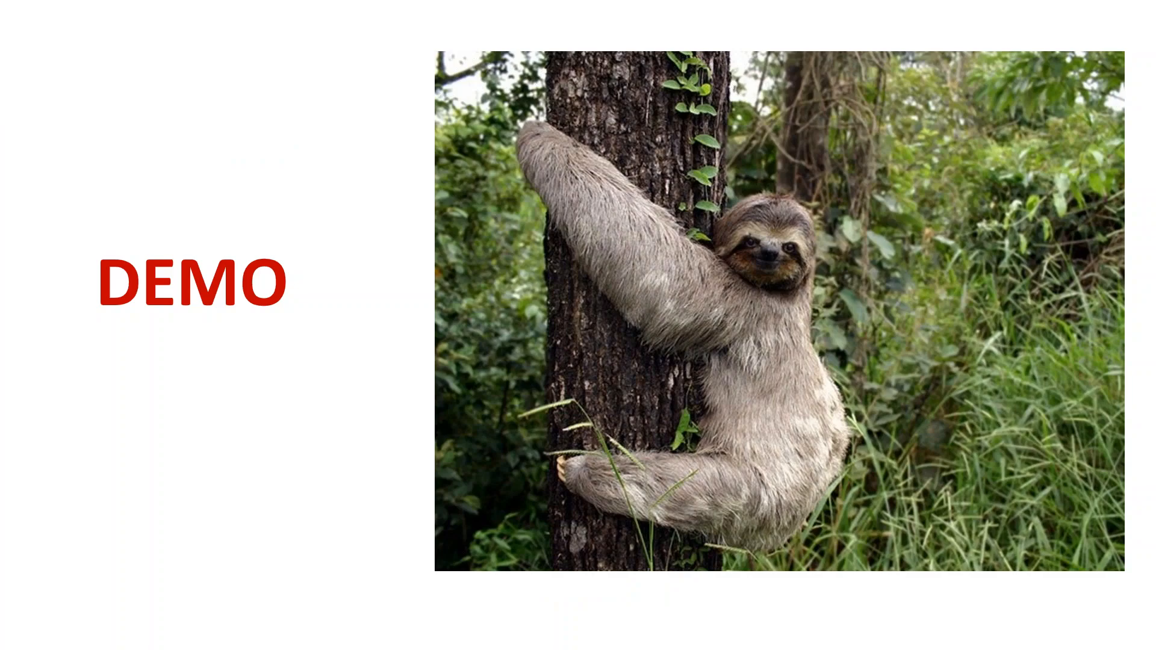
key("Right")
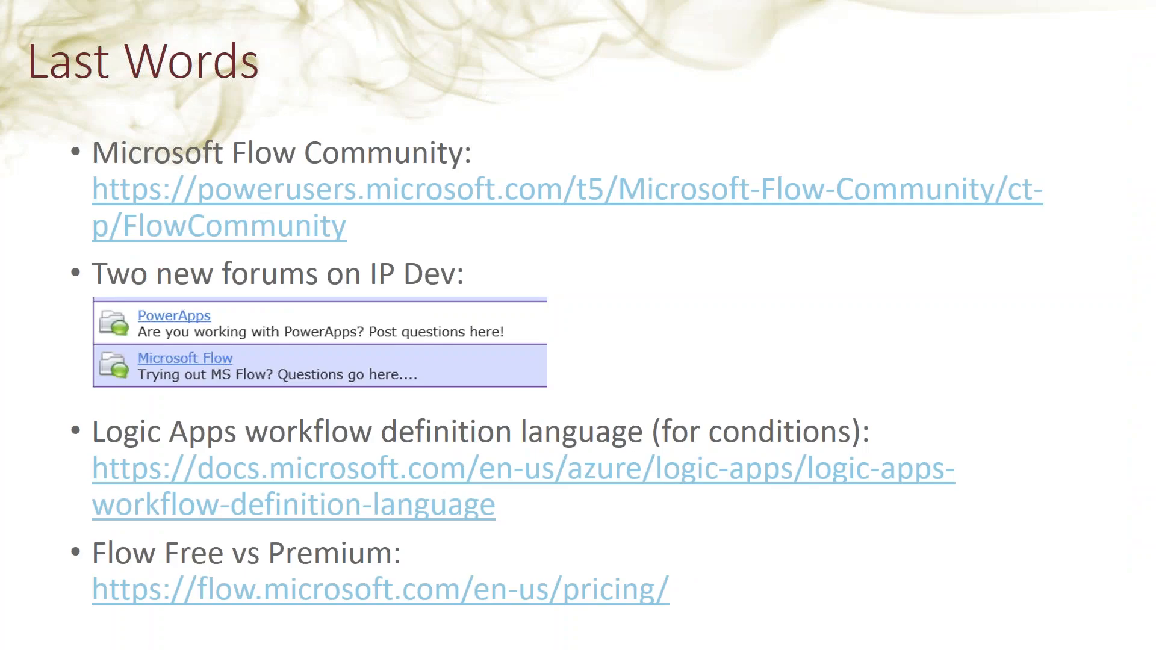
key("Right")
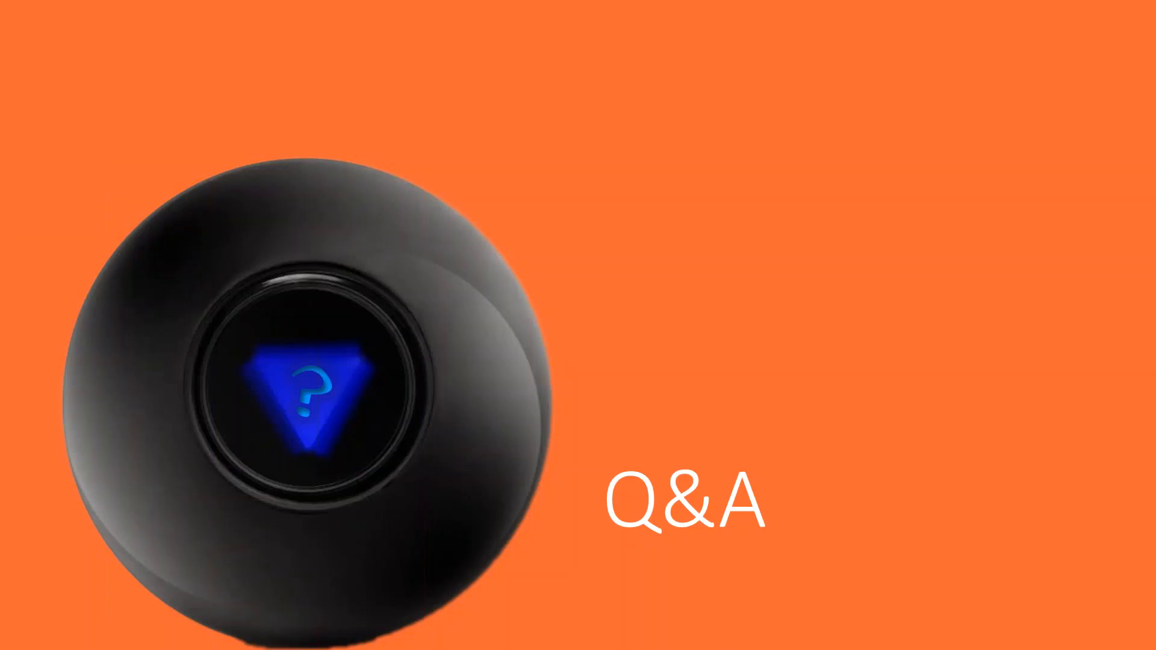
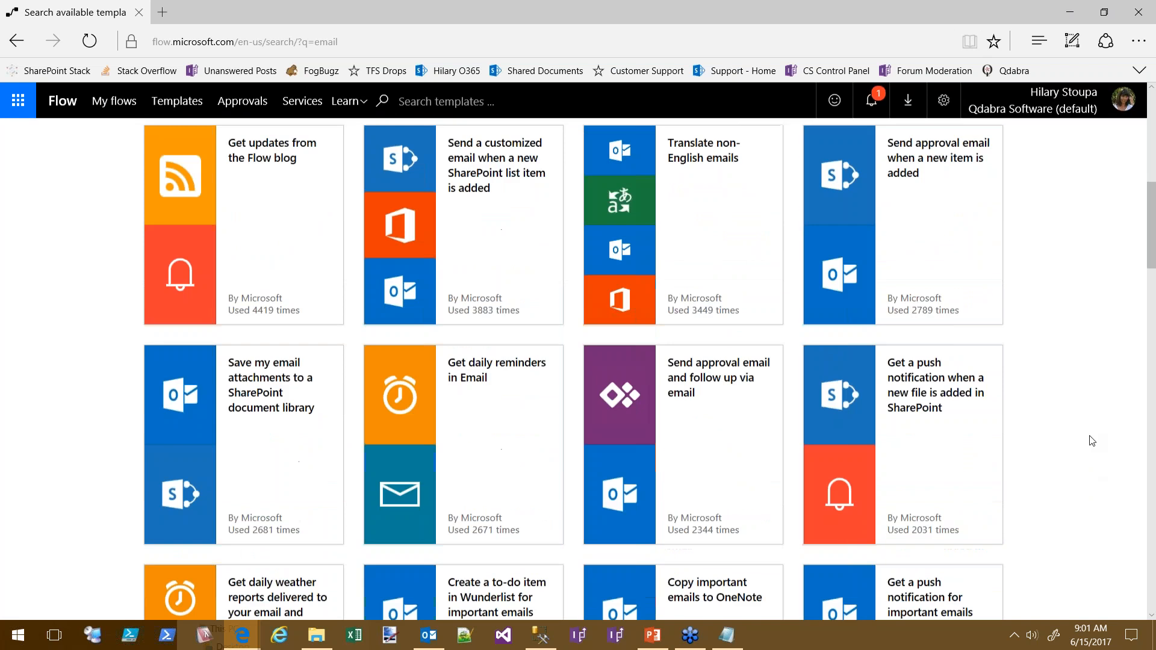
Skim the email template results, then go to the My flows list
scroll(1095, 438, "down", 5)
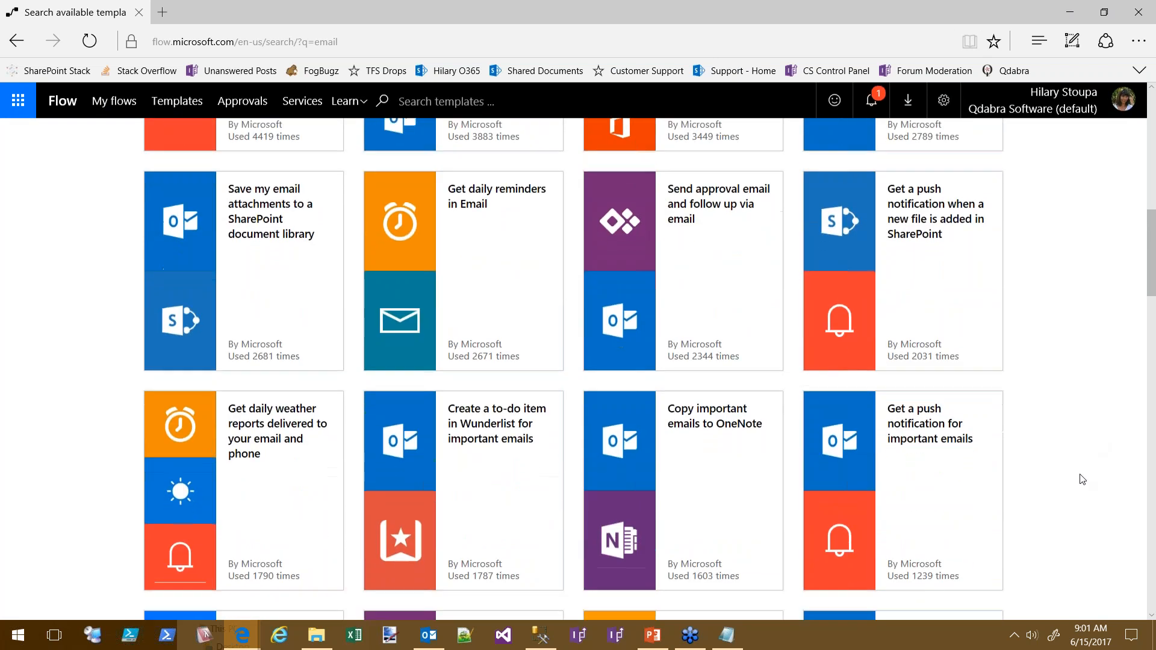
scroll(1085, 458, "down", 2)
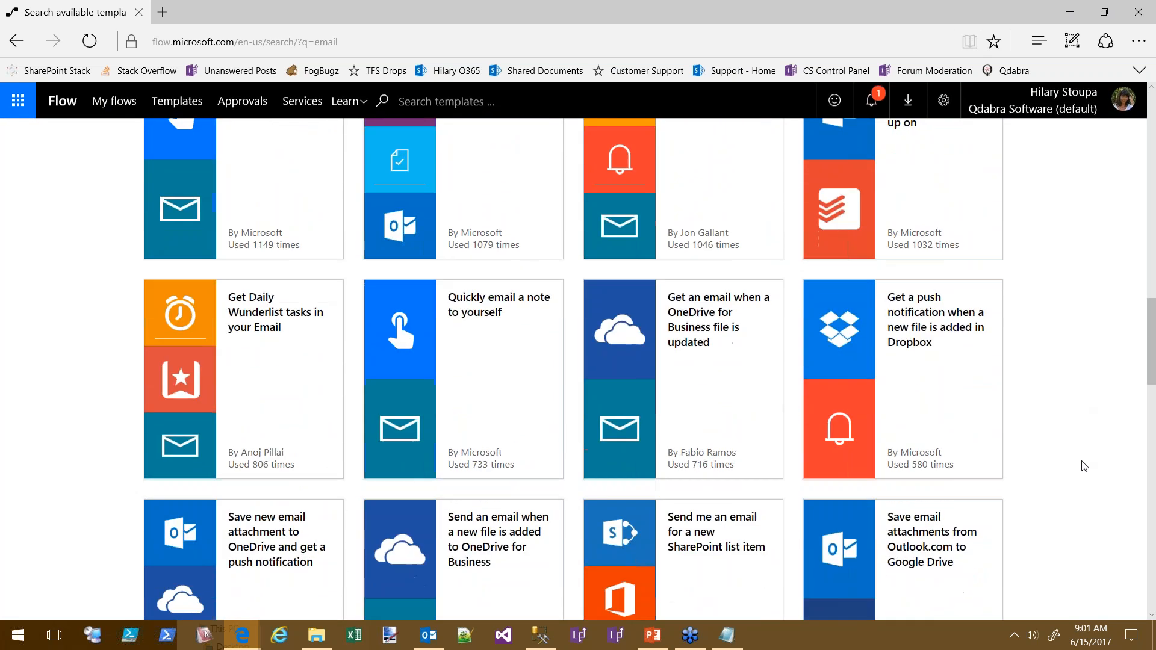
scroll(1082, 465, "down", 6)
scroll(1082, 465, "down", 3)
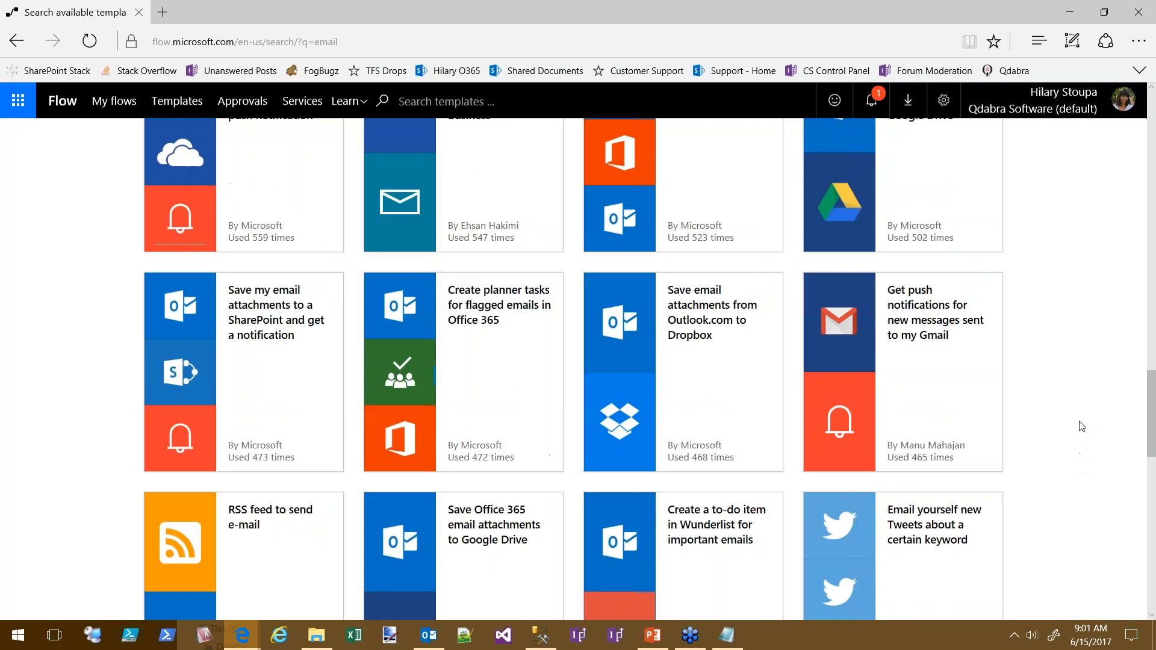
scroll(1082, 446, "up", 2)
scroll(1082, 434, "down", 7)
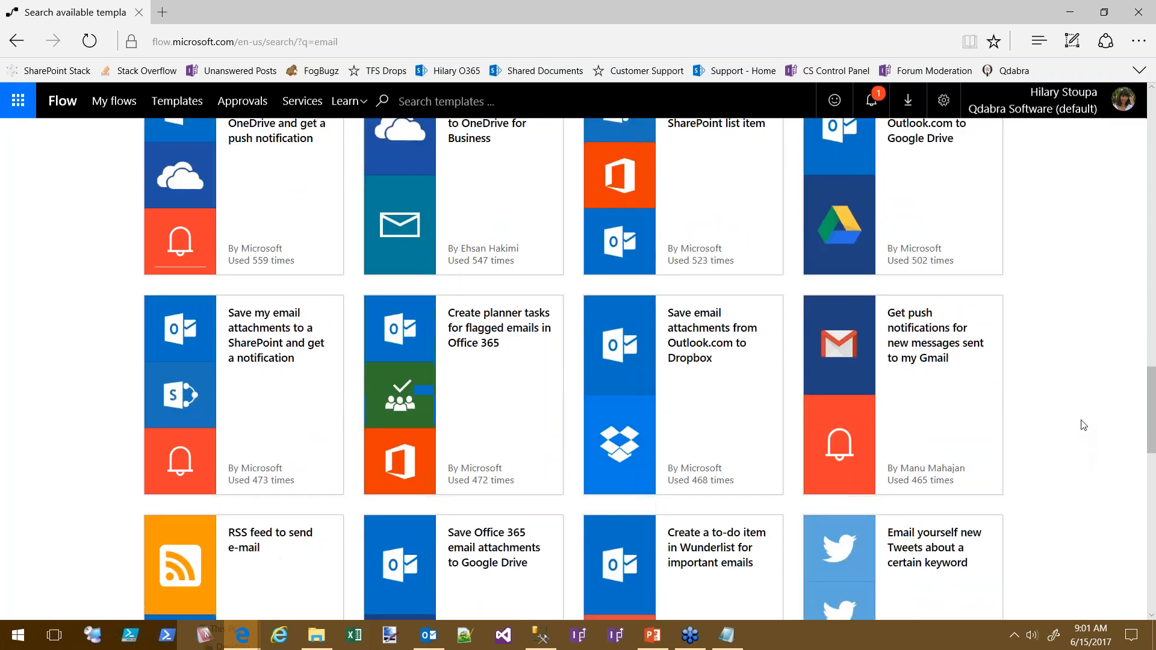
scroll(1072, 337, "down", 6)
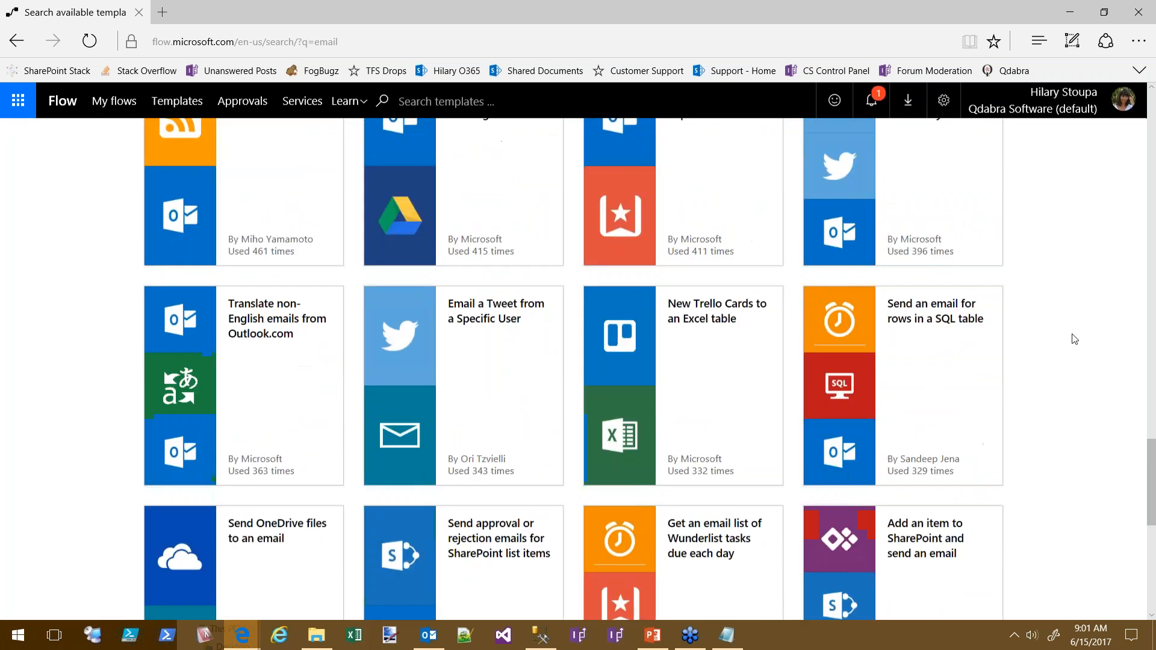
scroll(1001, 506, "up", 15)
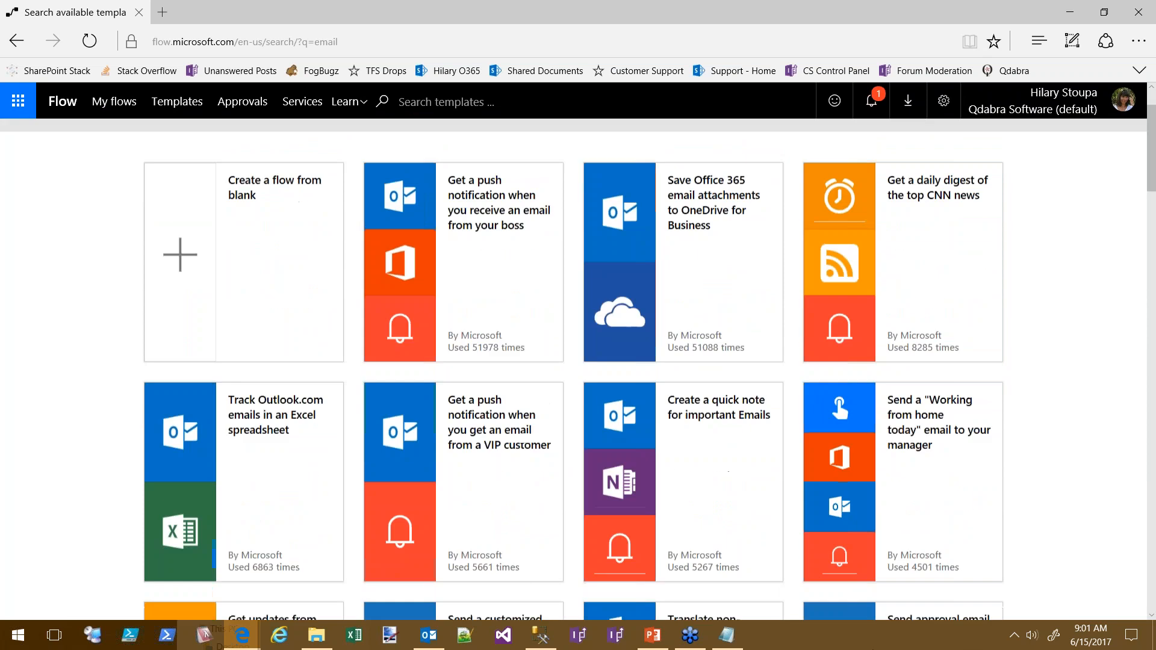
left_click(114, 101)
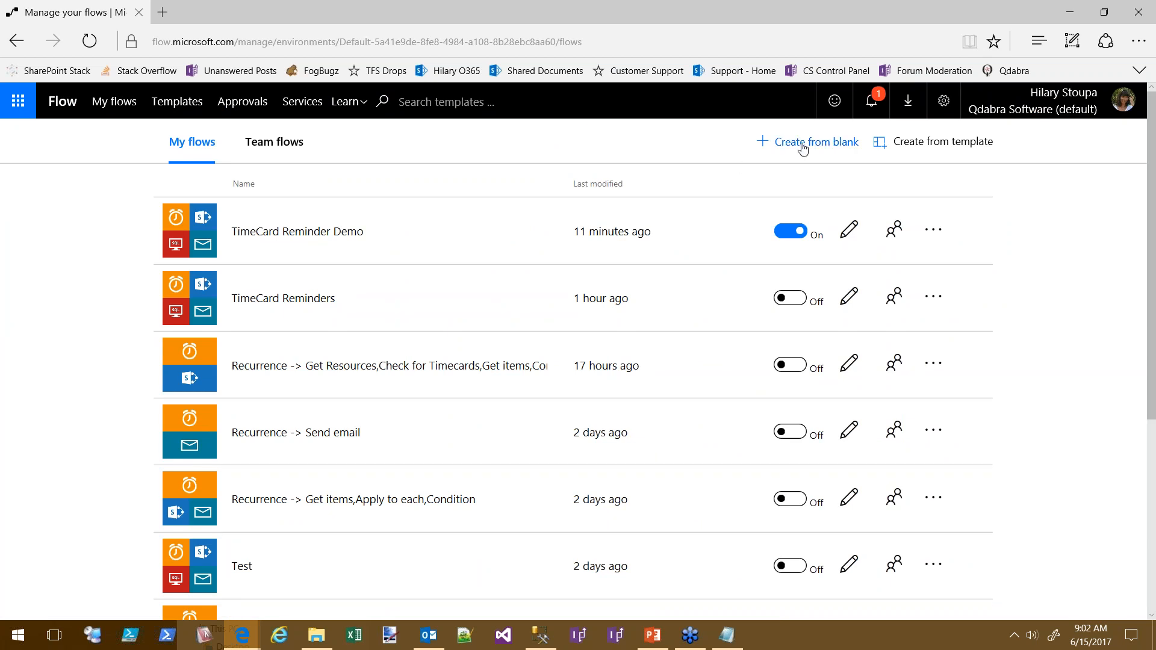
Search templates for 'email' and open the Save Office 365 email attachments to OneDrive template
left_click(831, 143)
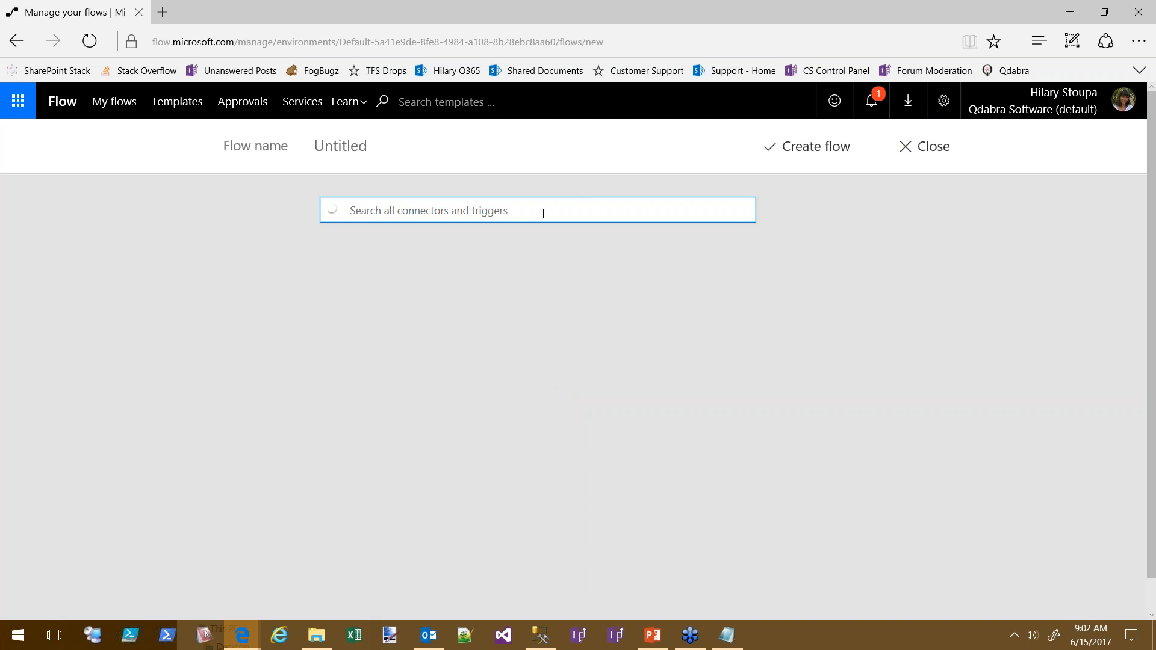
left_click(533, 214)
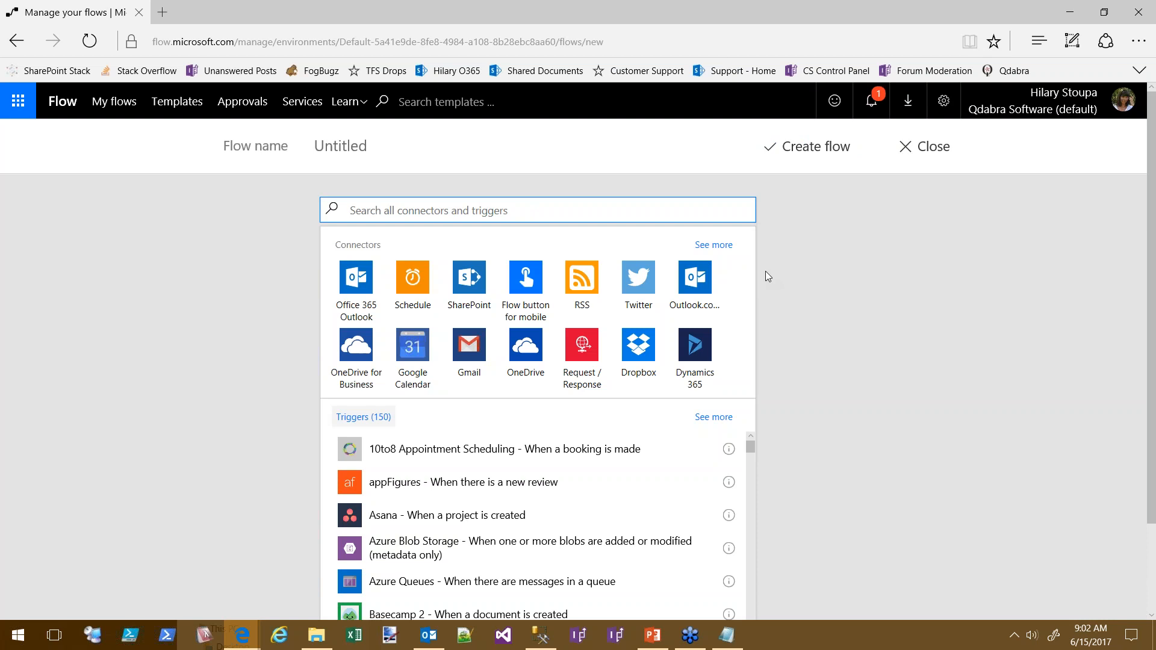
left_click(415, 101)
type("email")
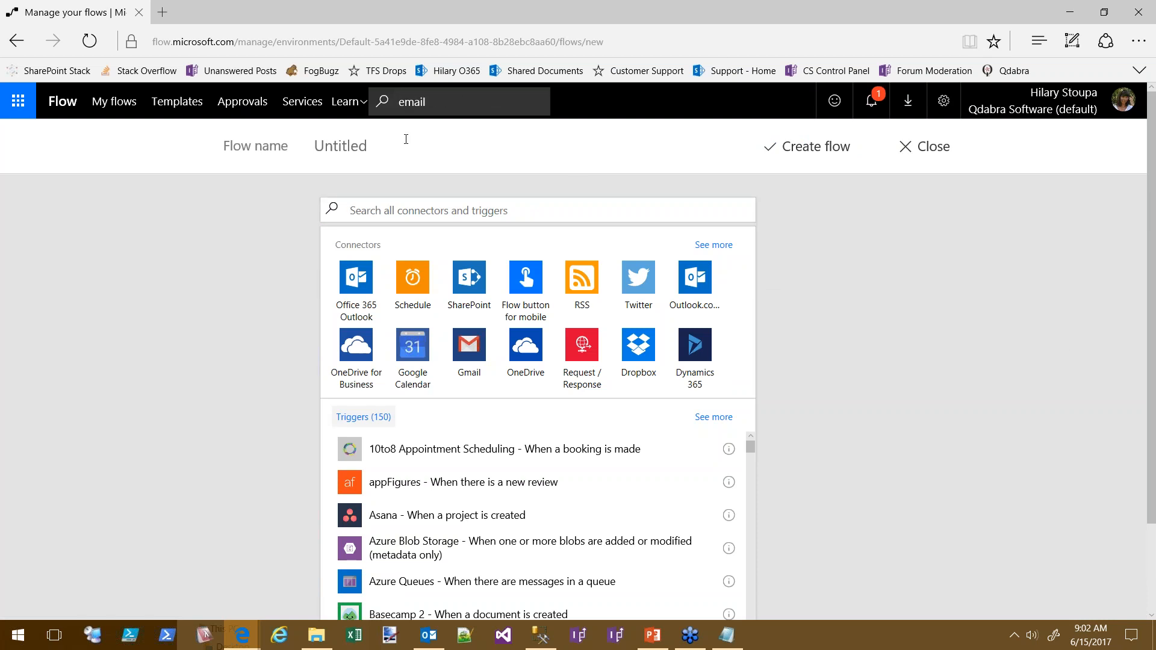
key("Return")
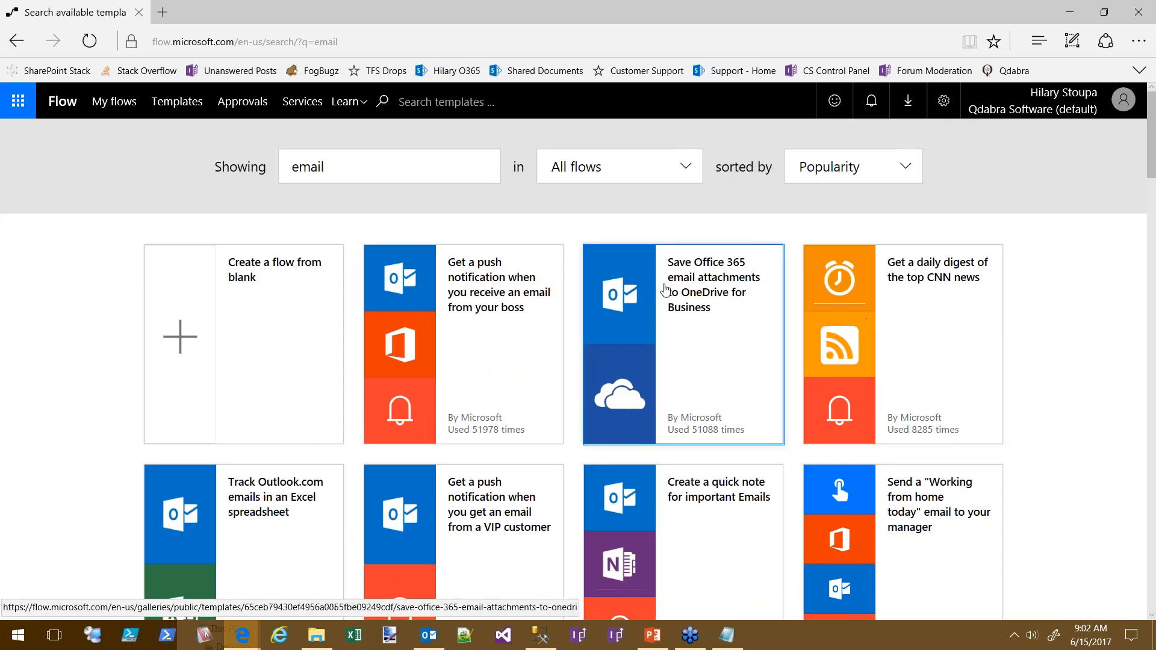
left_click(777, 389)
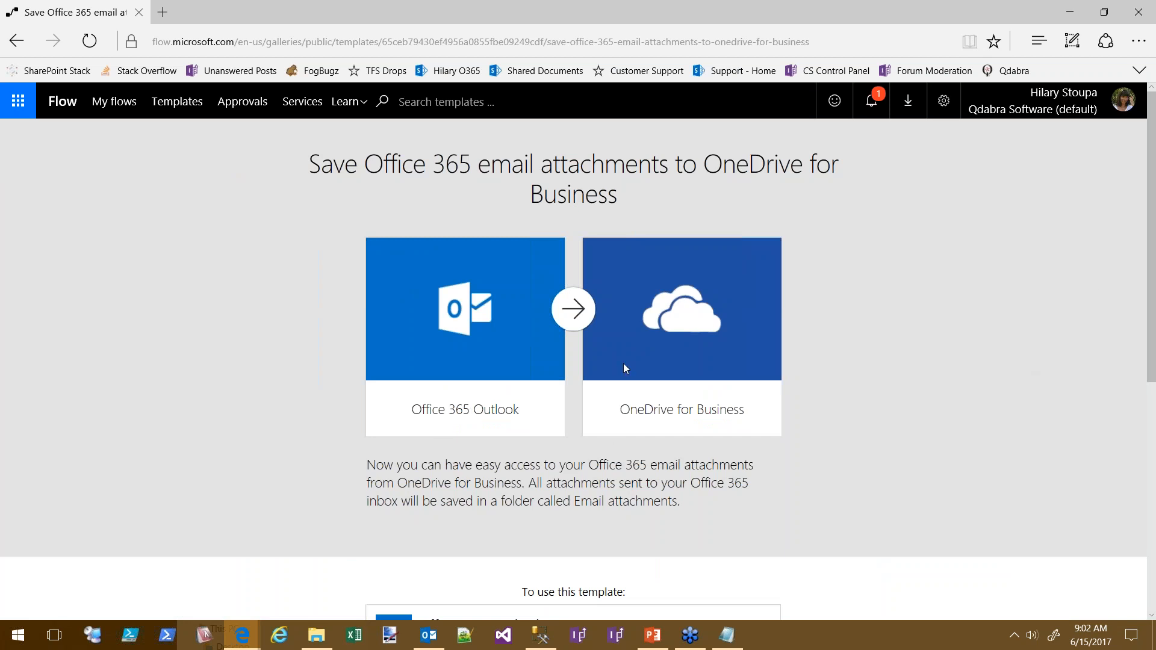
Review the Outlook connection's permissions and try switching to another Office 365 Outlook connection
scroll(1031, 398, "down", 3)
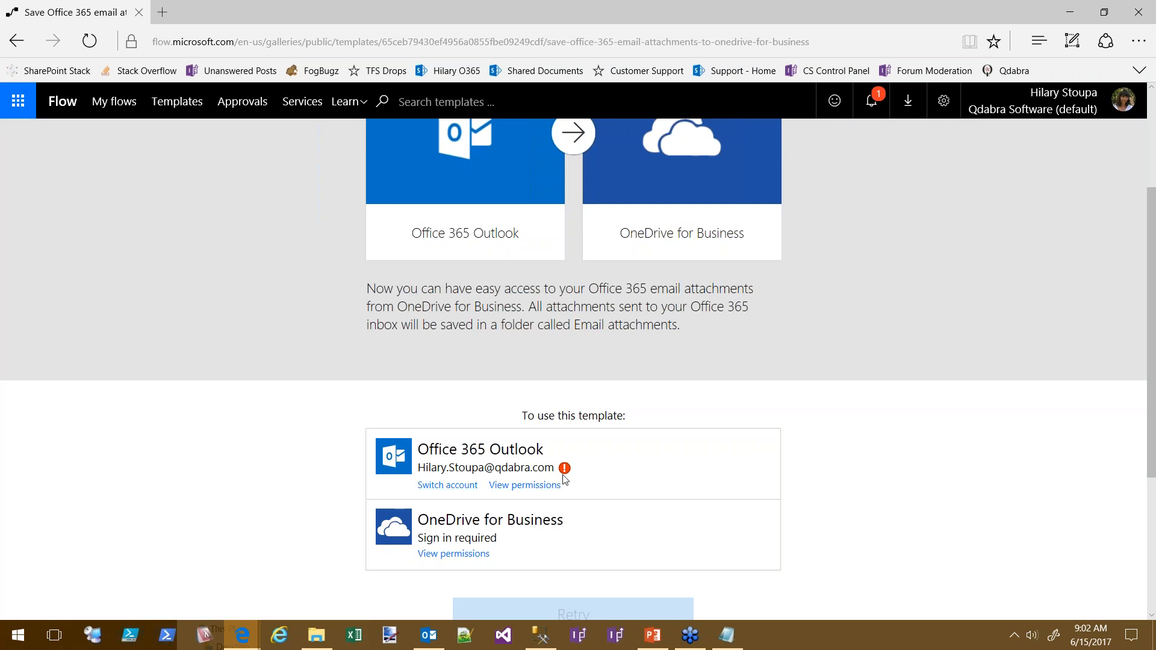
scroll(1007, 457, "down", 3)
scroll(989, 516, "up", 5)
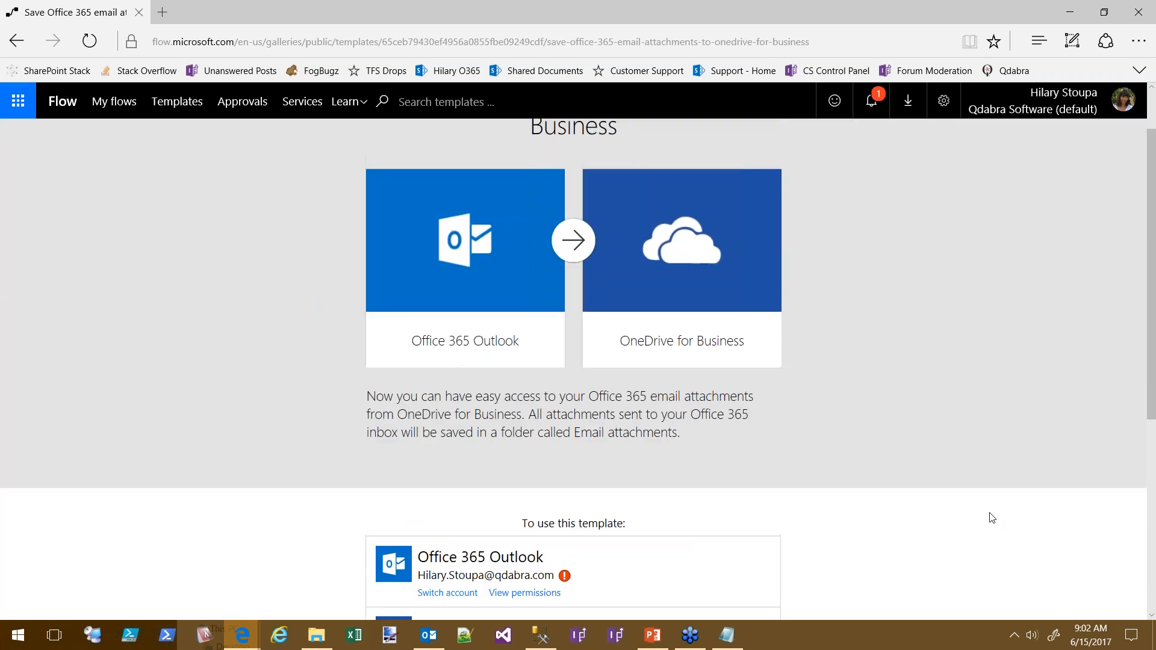
scroll(992, 517, "down", 3)
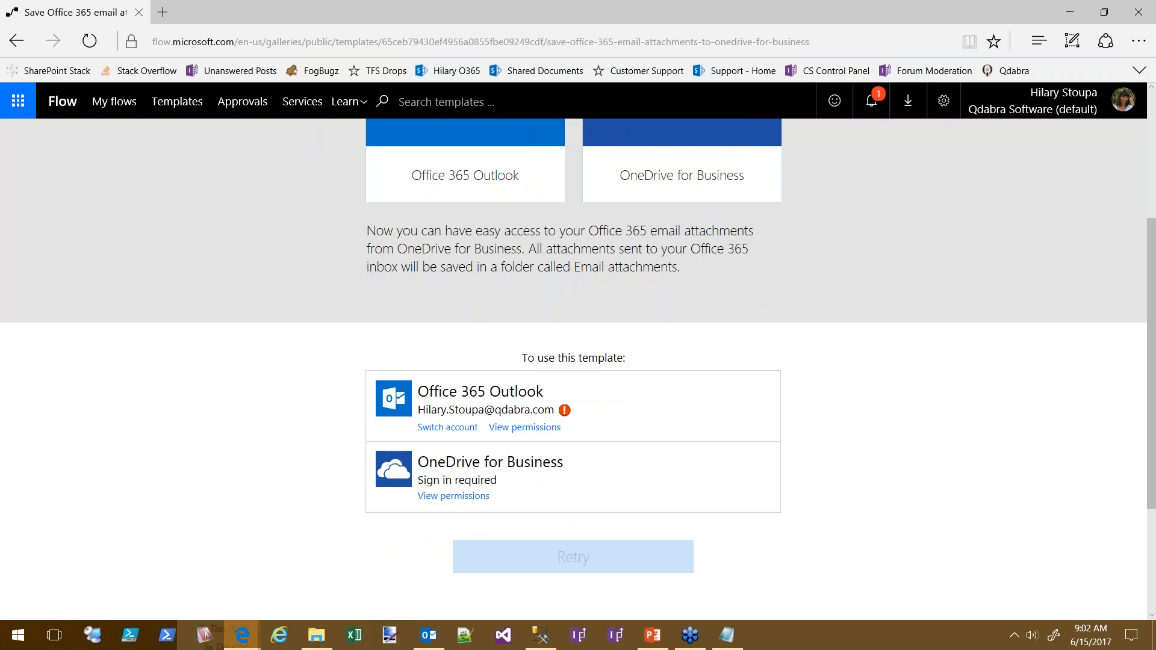
left_click(523, 429)
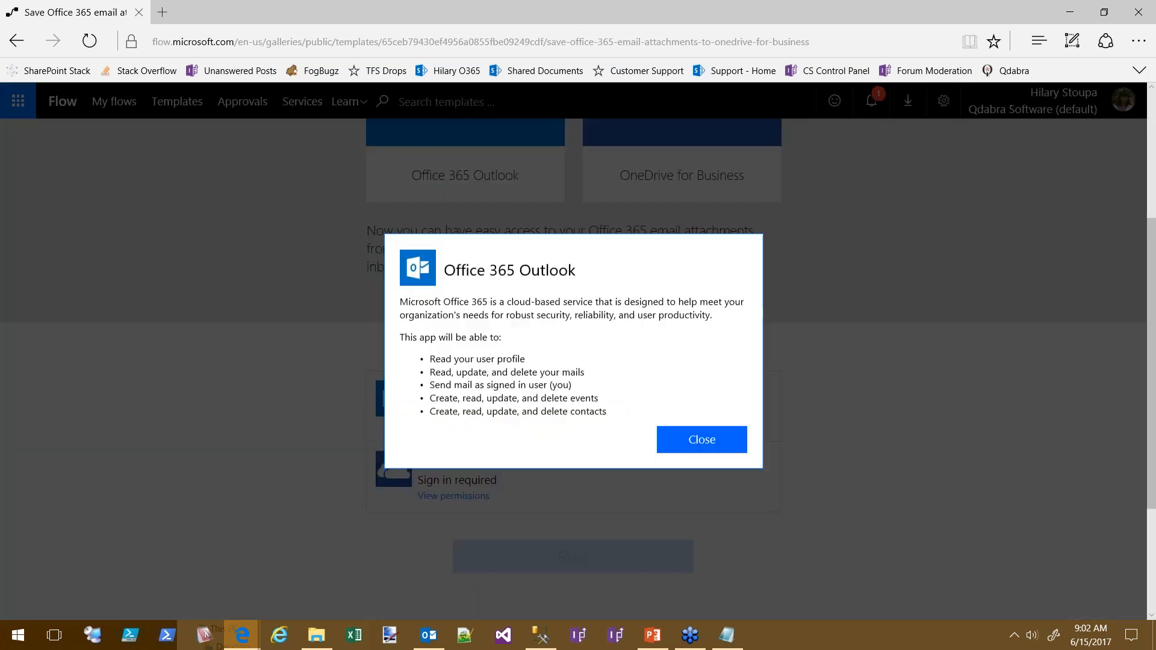
left_click(717, 445)
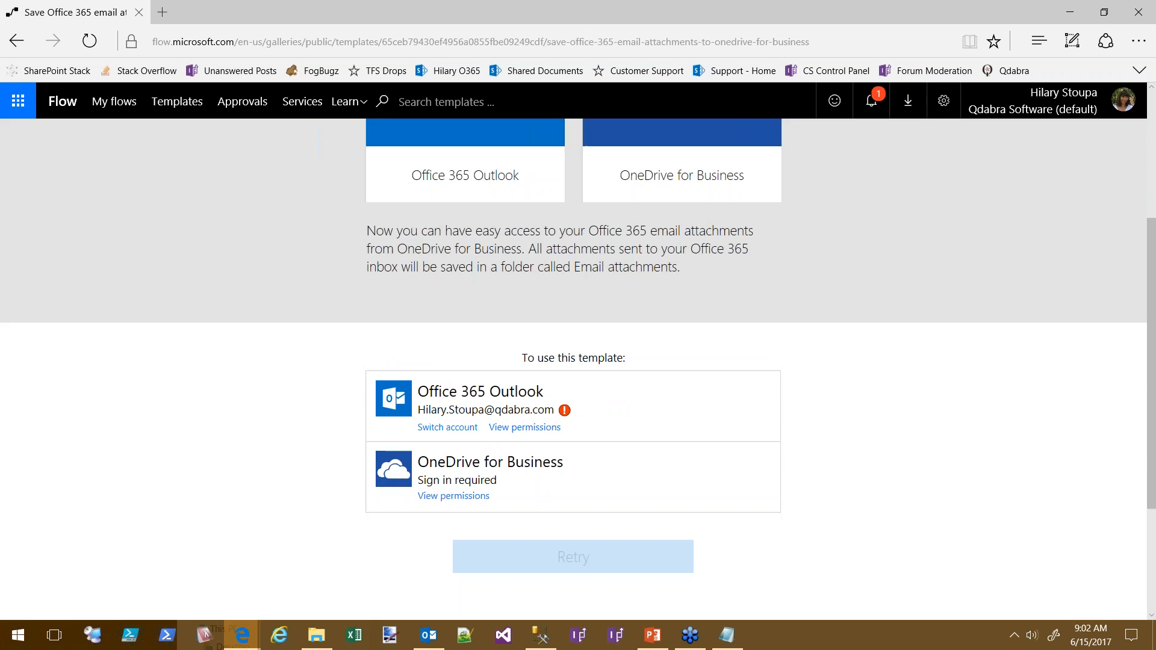
left_click(449, 428)
scroll(971, 479, "down", 3)
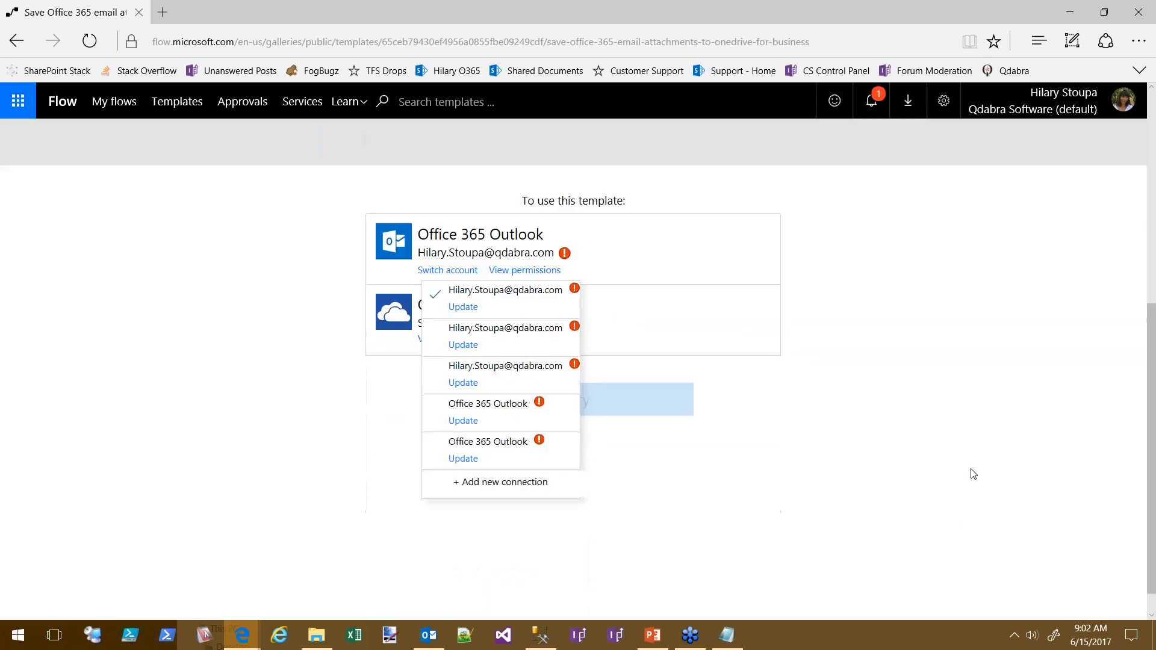
left_click(222, 380)
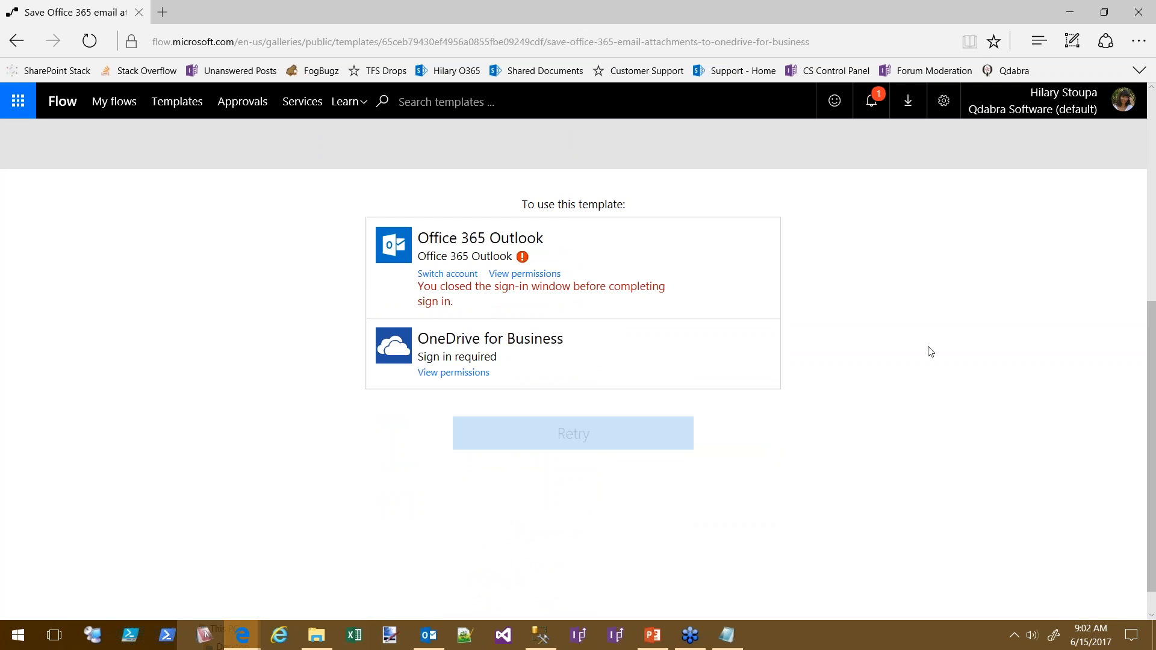
Highlight sentences in the template description, including the Email attachments folder sentence
scroll(793, 335, "up", 6)
scroll(960, 462, "down", 5)
scroll(580, 352, "up", 3)
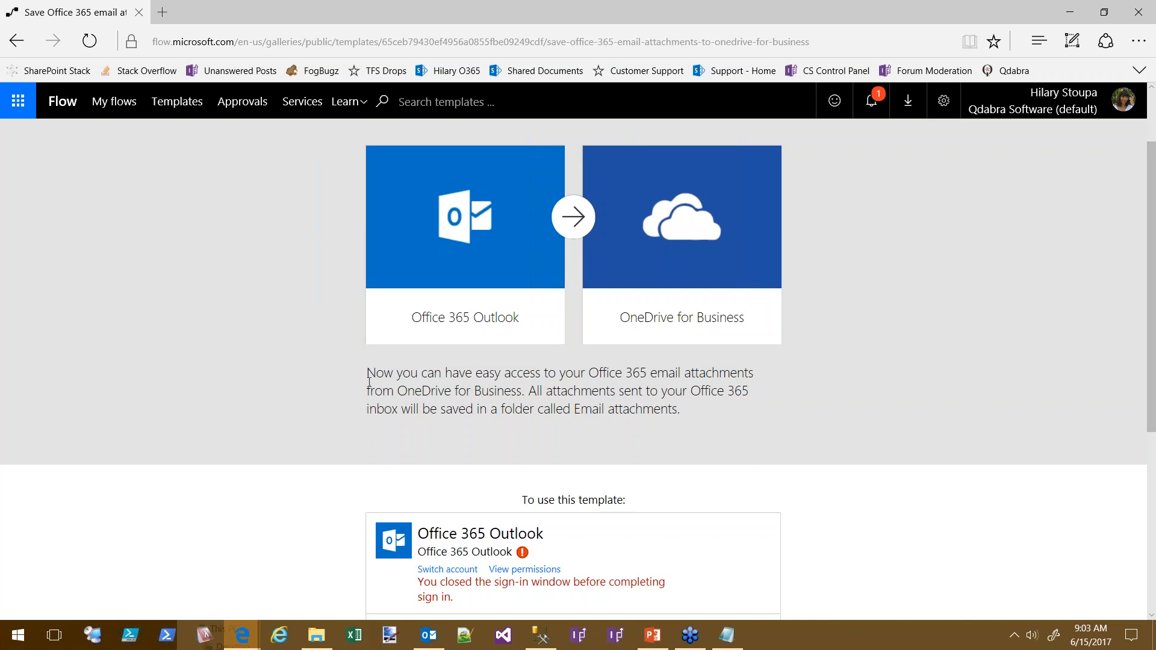
left_click_drag(367, 375, 618, 391)
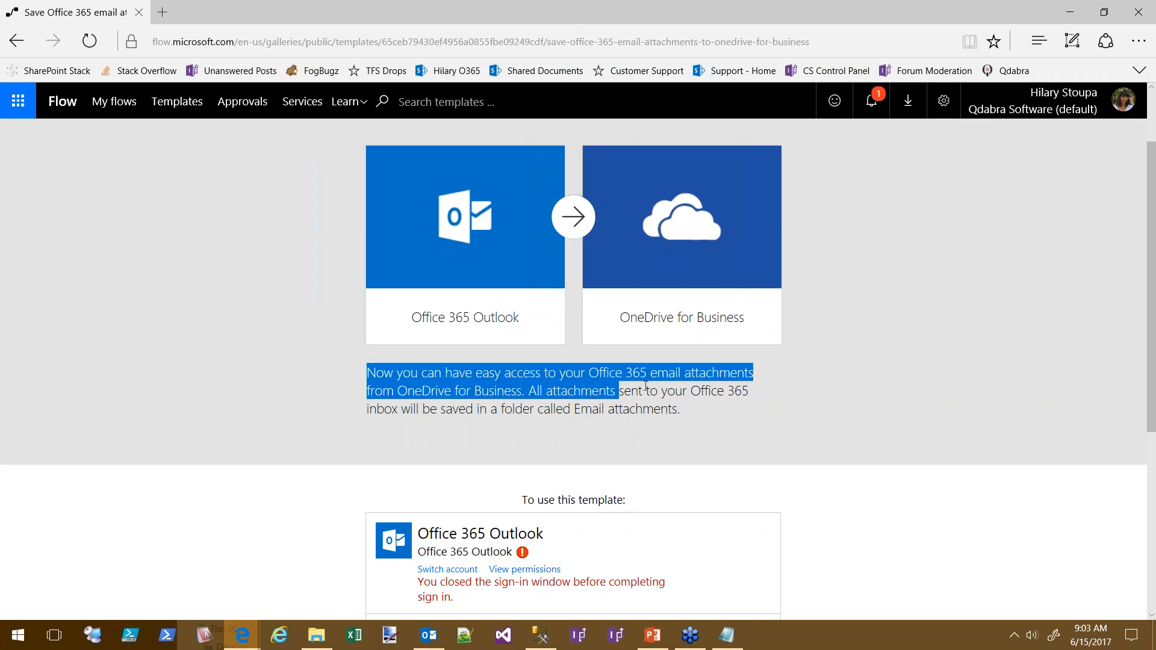
left_click(529, 395)
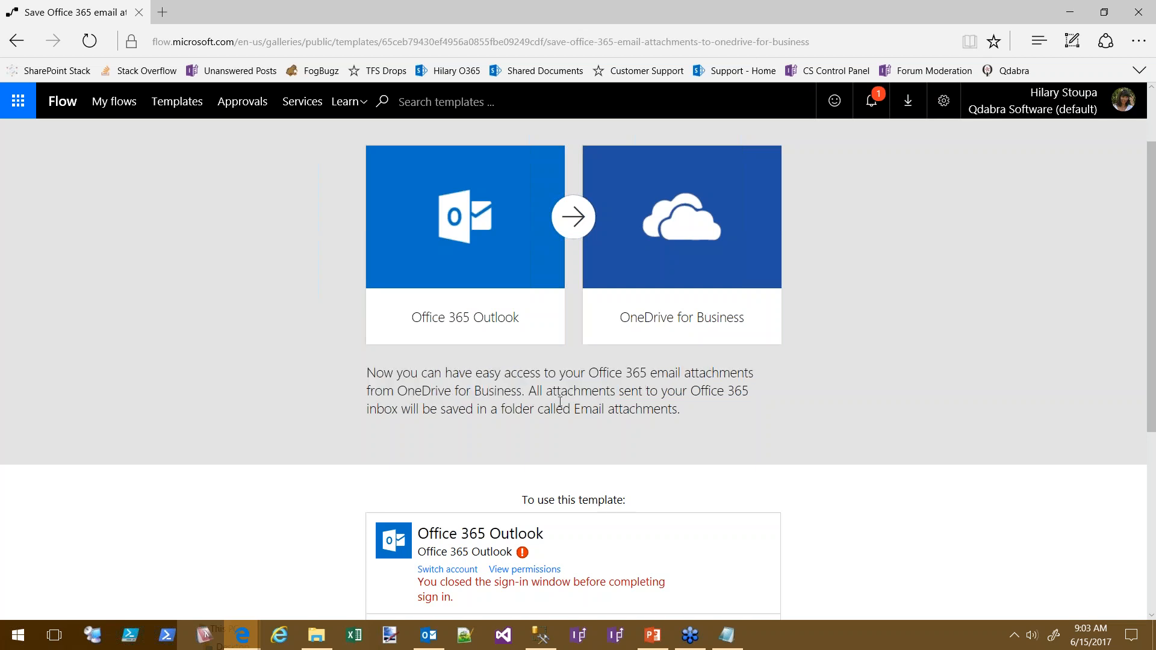
mouse_move(527, 392)
left_mouse_down()
mouse_move(747, 407)
mouse_move(500, 417)
mouse_move(534, 392)
left_mouse_up()
left_click(792, 408)
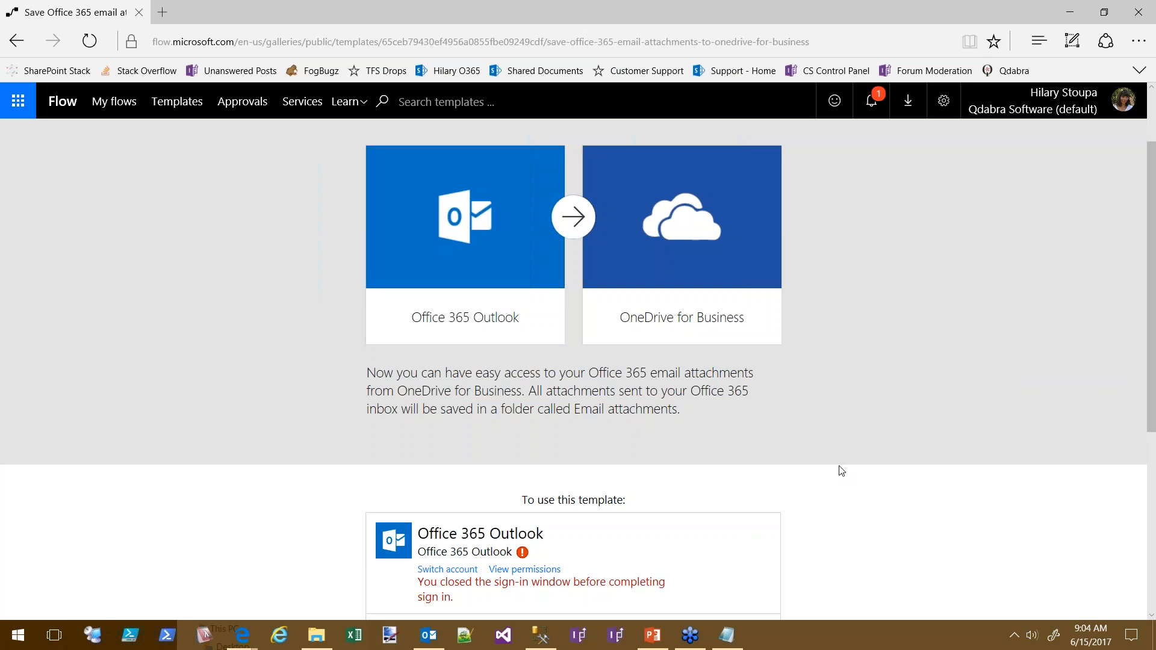
scroll(870, 334, "up", 2)
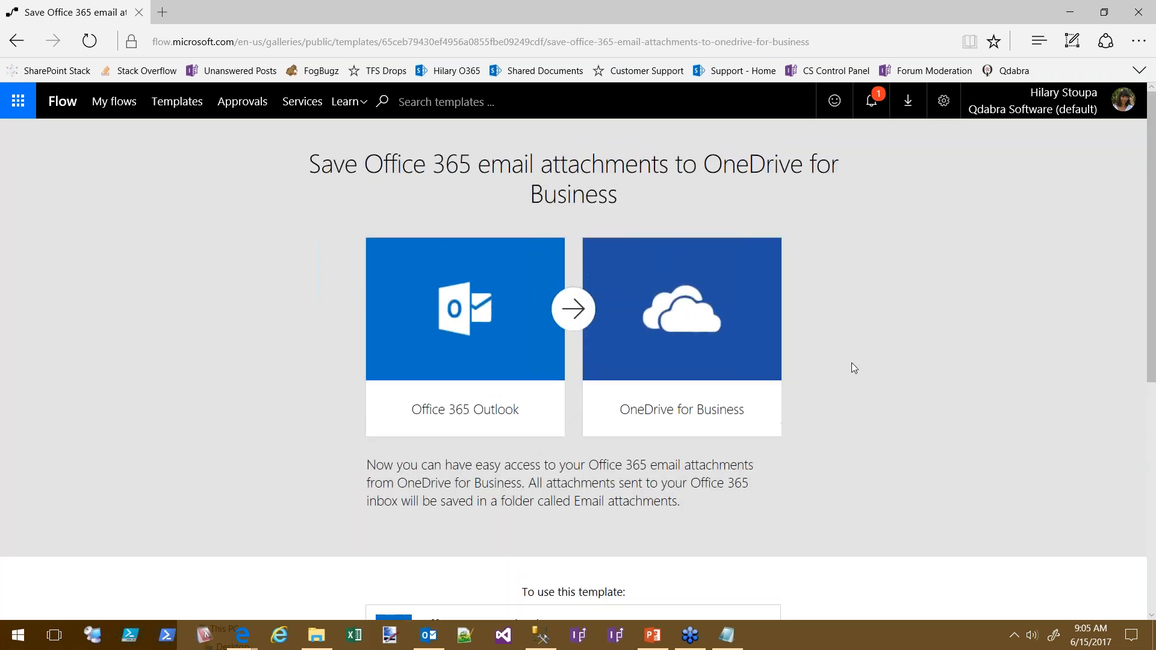
left_click_drag(540, 395, 370, 420)
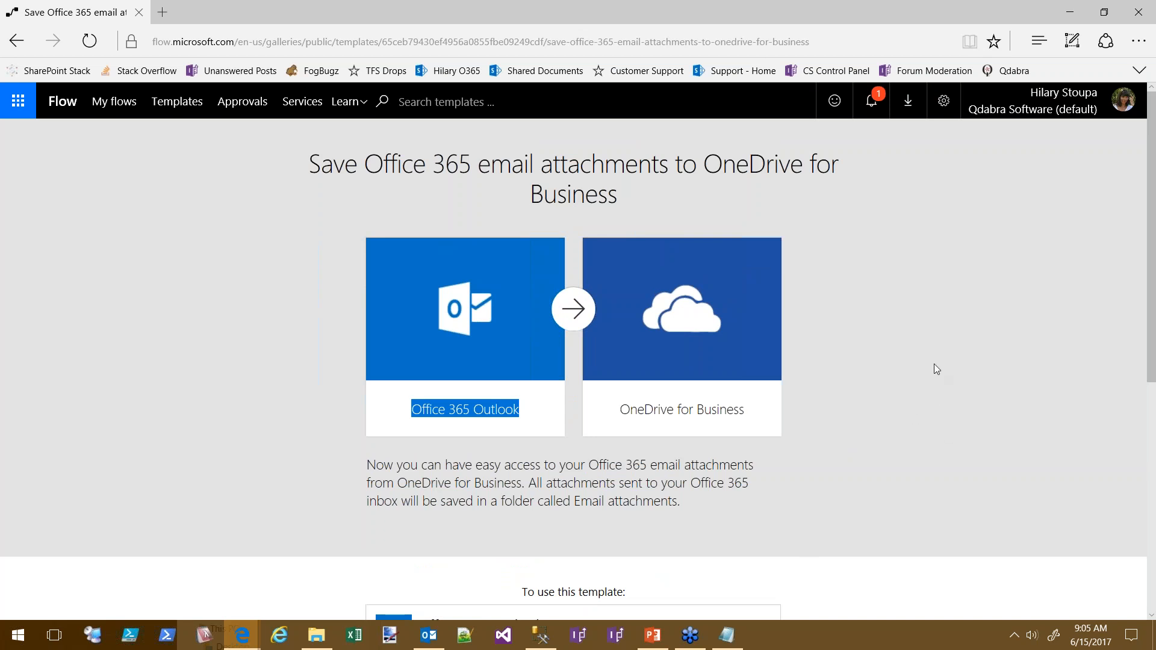
scroll(906, 428, "down", 3)
scroll(912, 475, "up", 3)
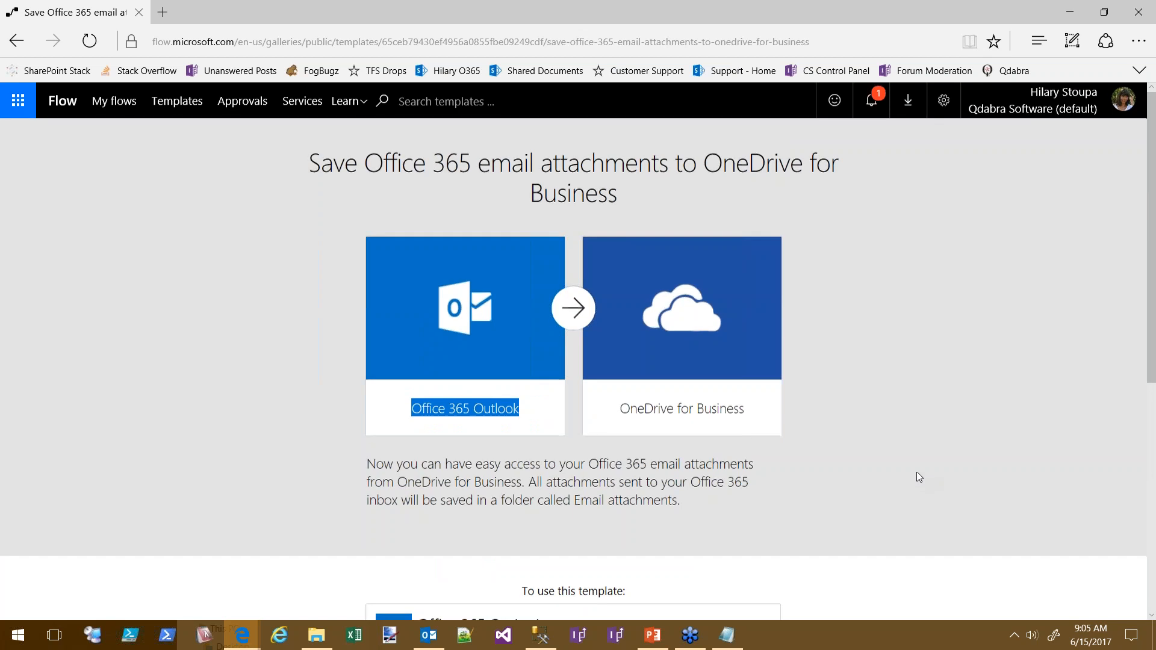
scroll(911, 475, "down", 2)
scroll(912, 518, "up", 2)
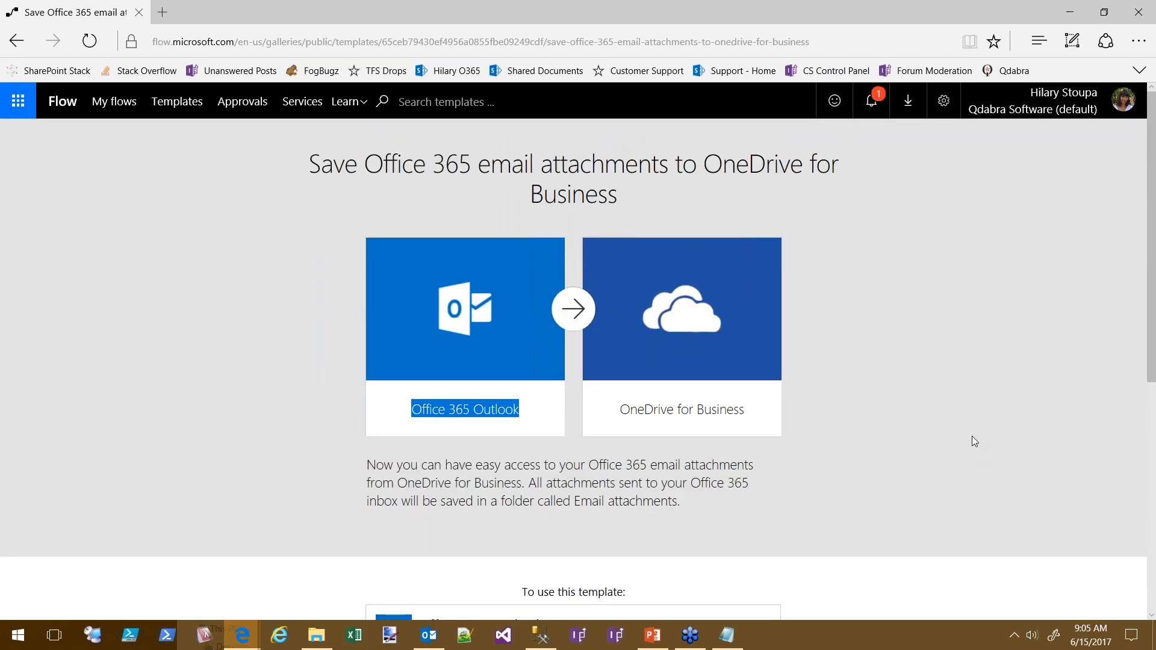
left_click(432, 104)
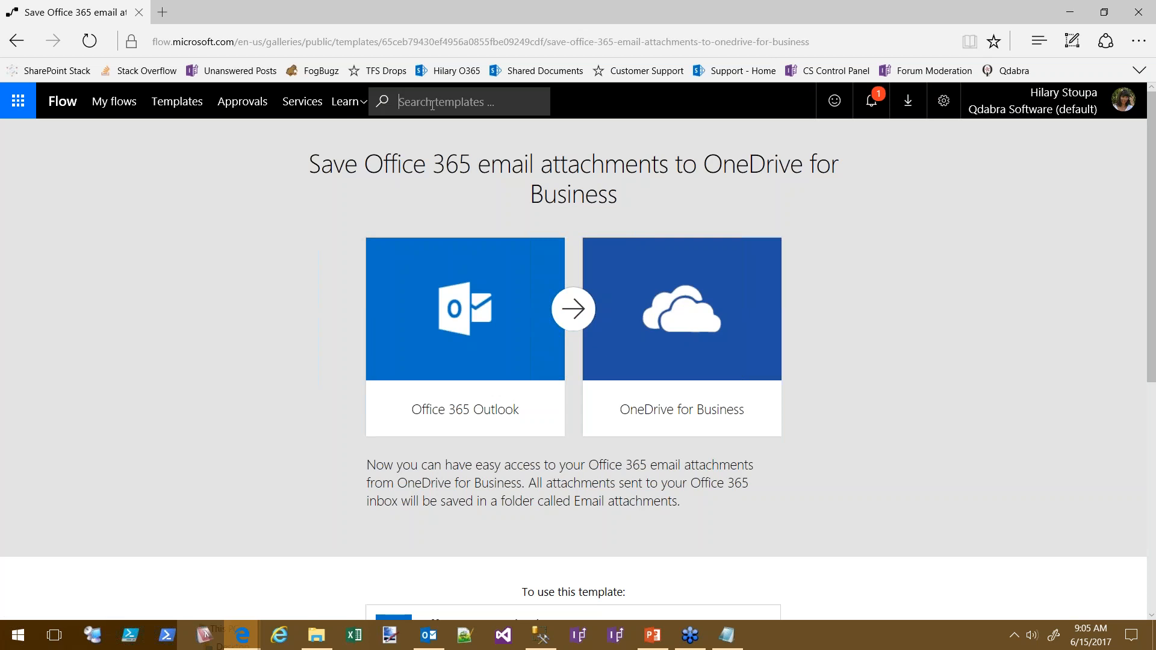
type("task")
key("Return")
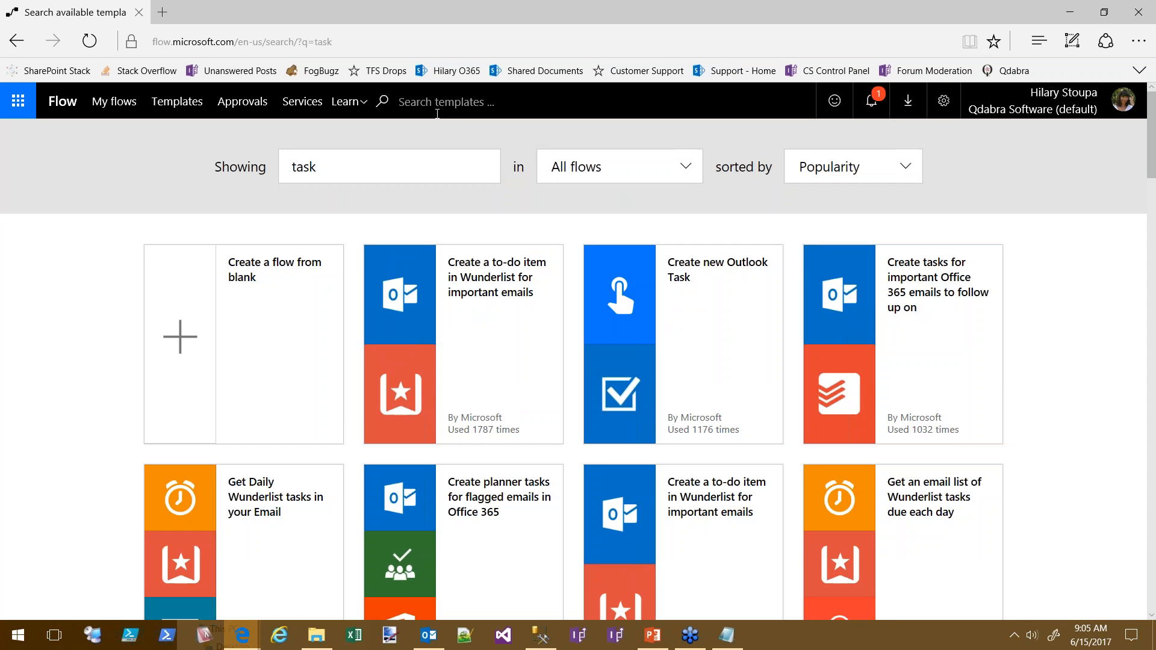
scroll(103, 444, "down", 7)
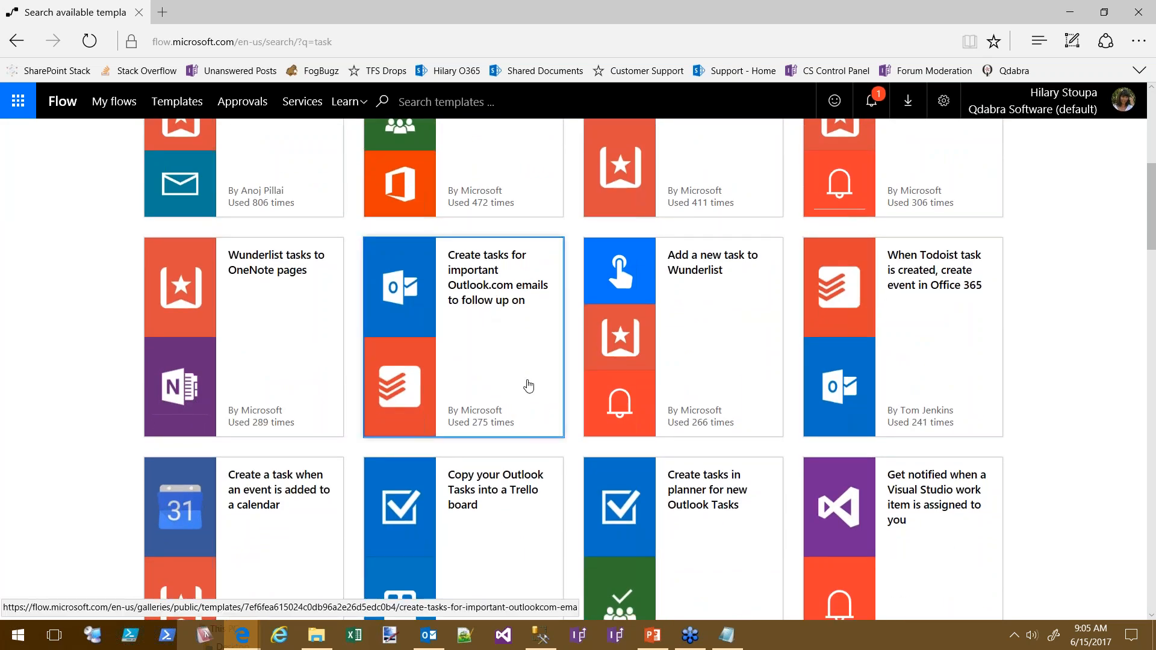
scroll(3, 421, "down", 3)
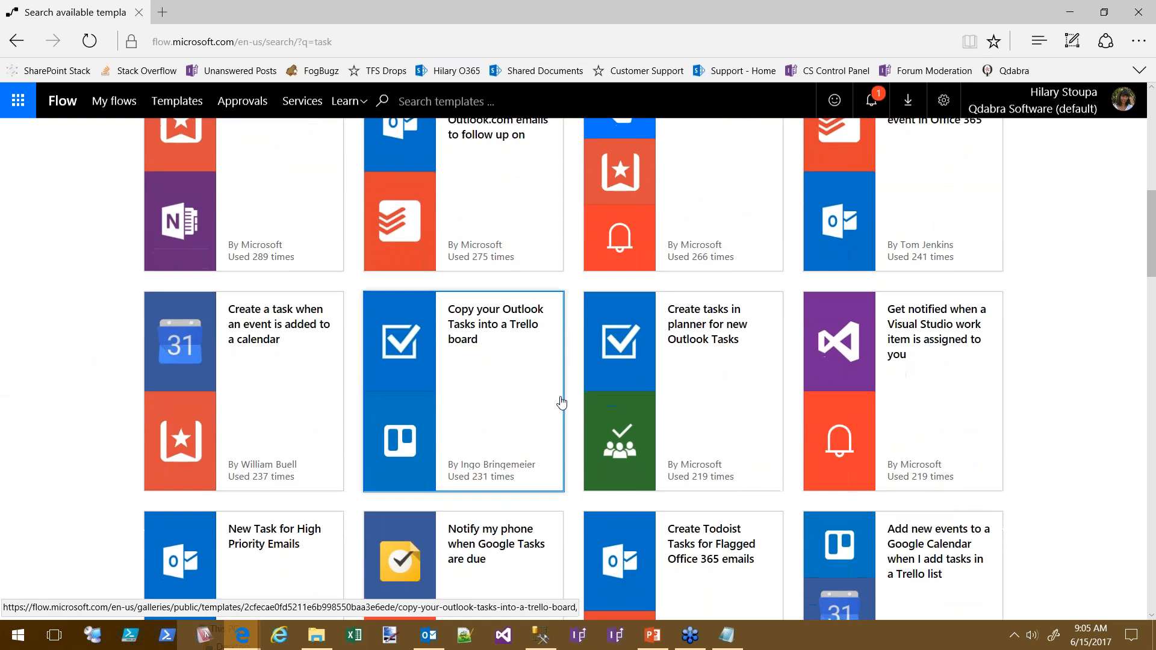
scroll(474, 356, "down", 4)
scroll(499, 356, "down", 7)
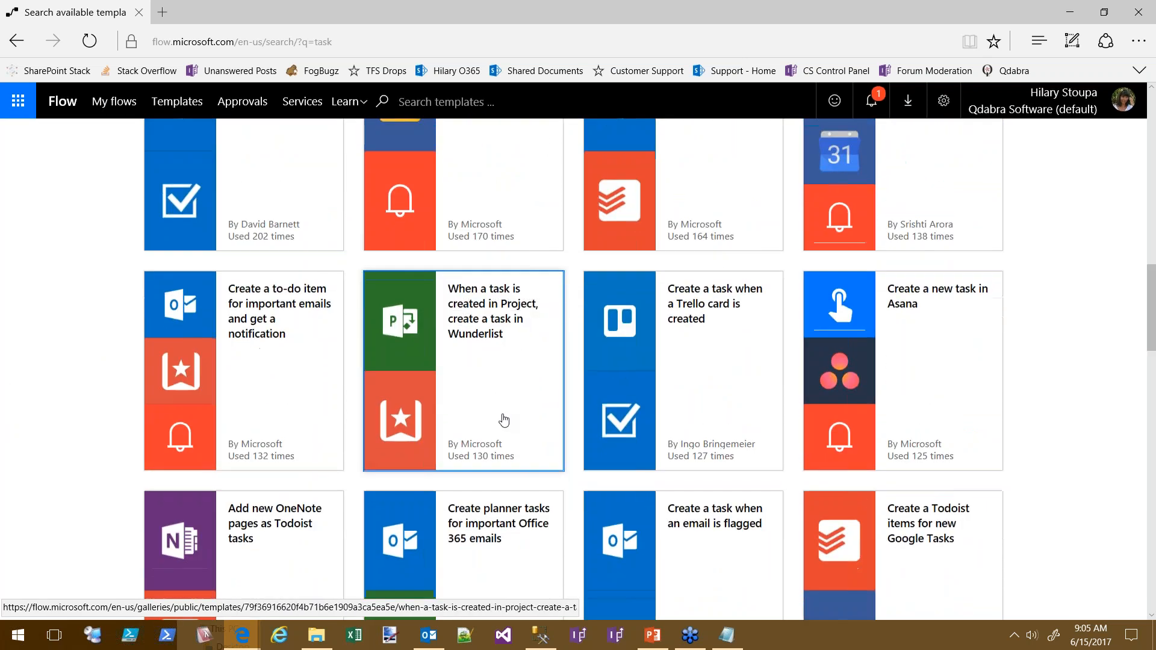
scroll(30, 387, "down", 11)
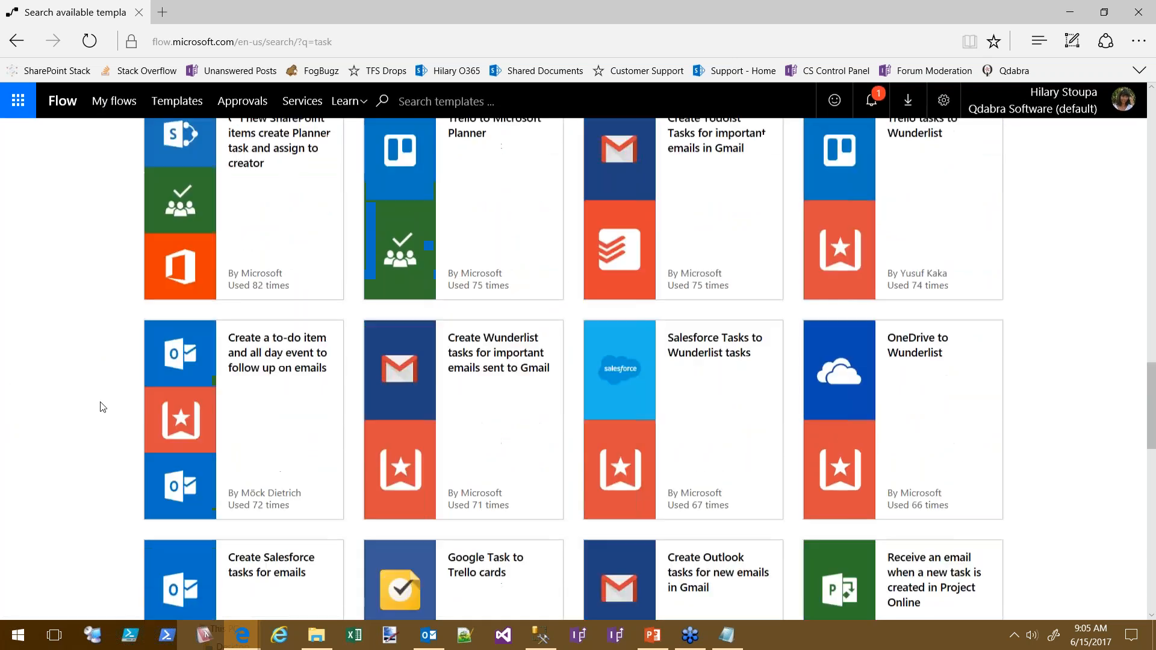
scroll(70, 434, "down", 15)
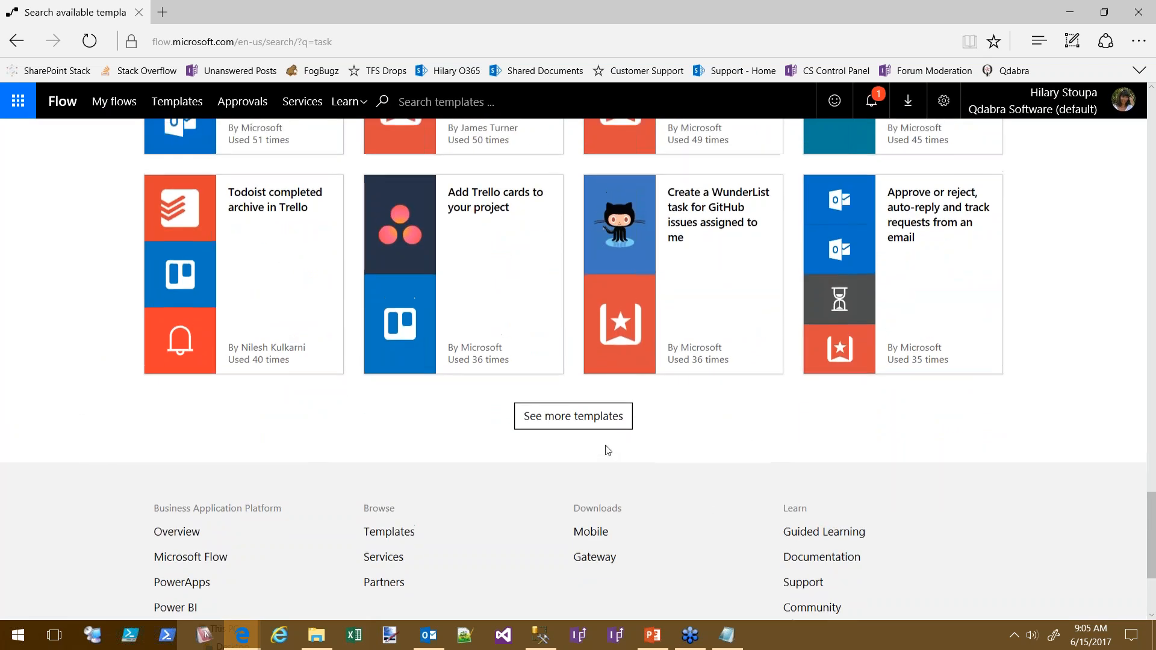
scroll(671, 446, "up", 5)
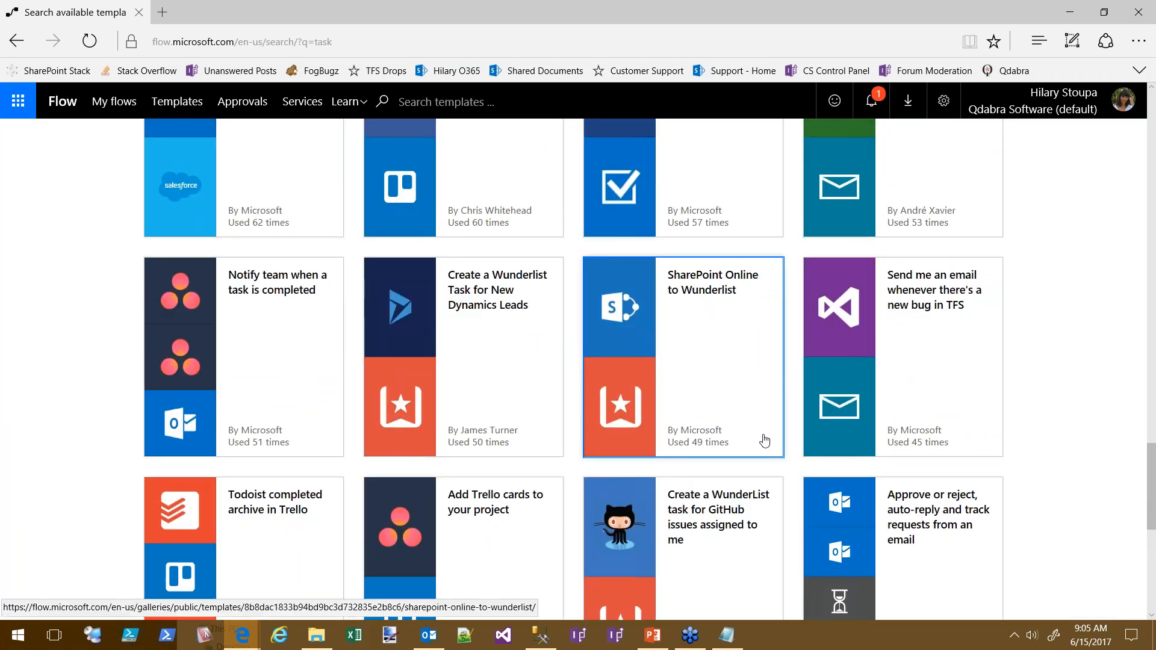
scroll(685, 454, "up", 8)
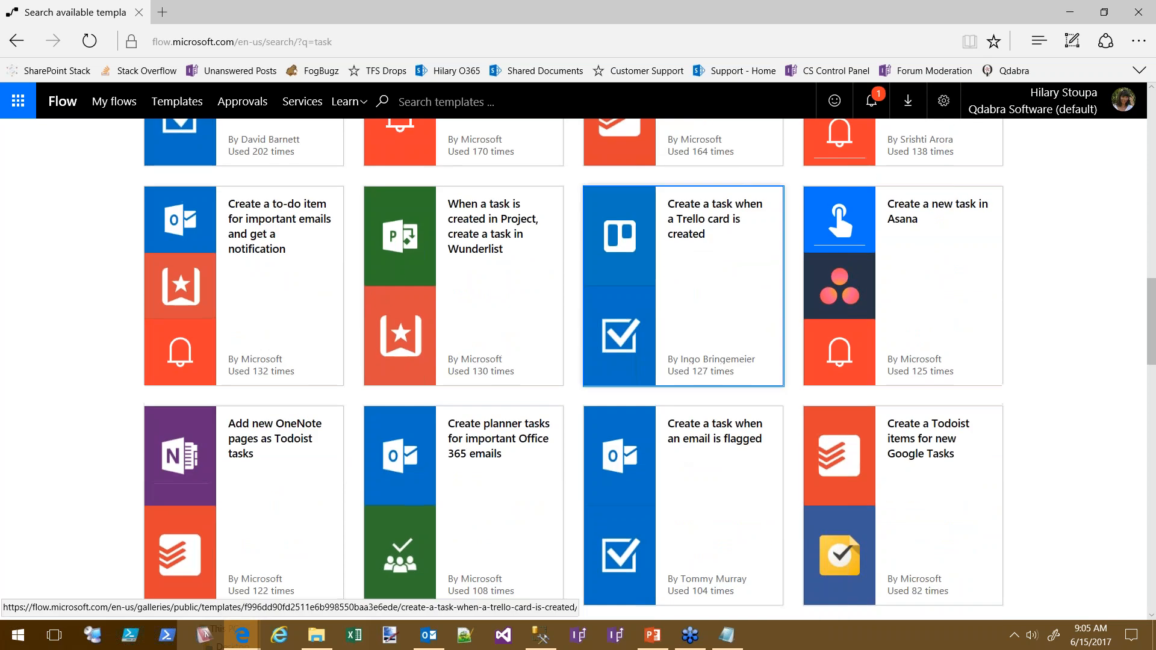
scroll(753, 527, "up", 10)
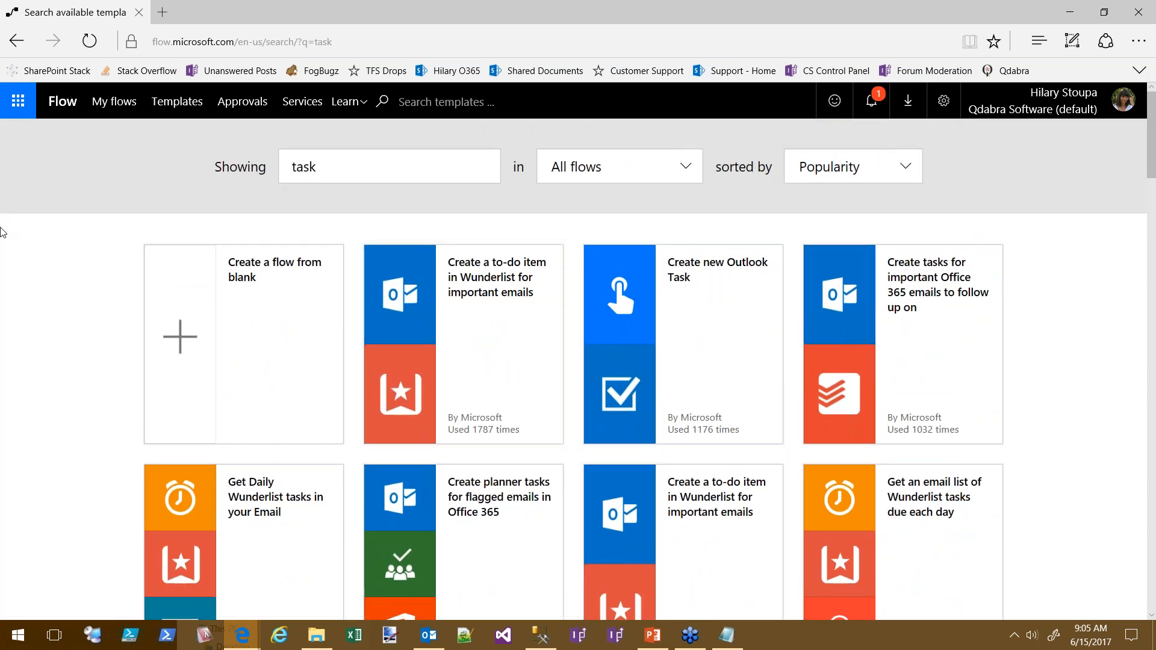
left_click(482, 177)
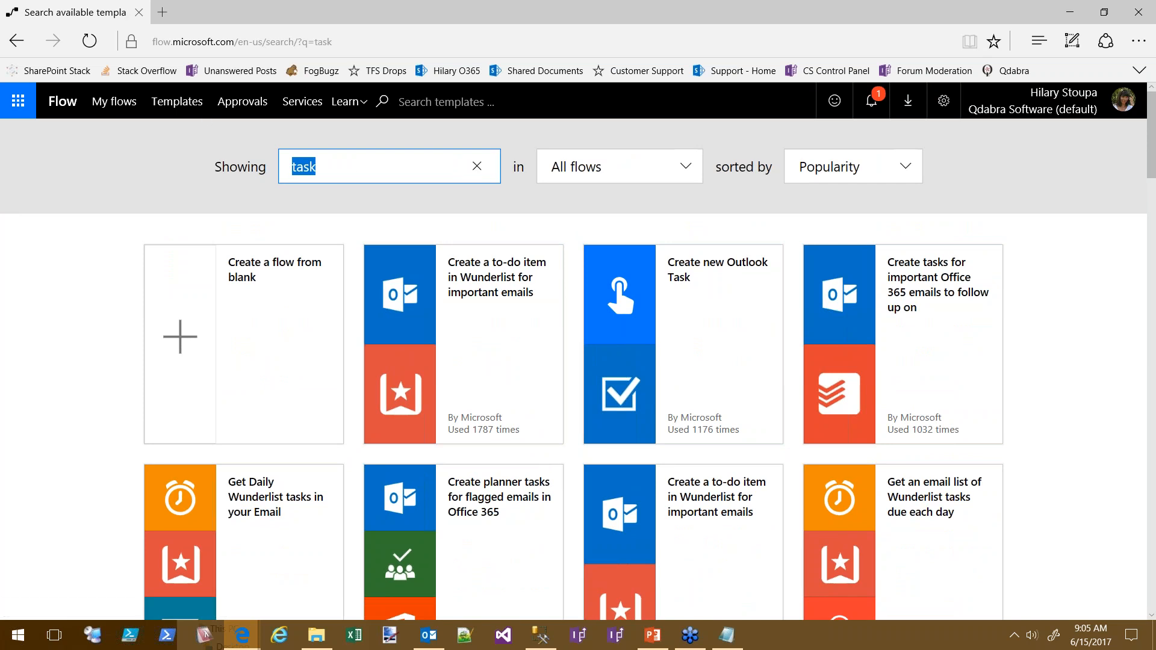
left_click(254, 643)
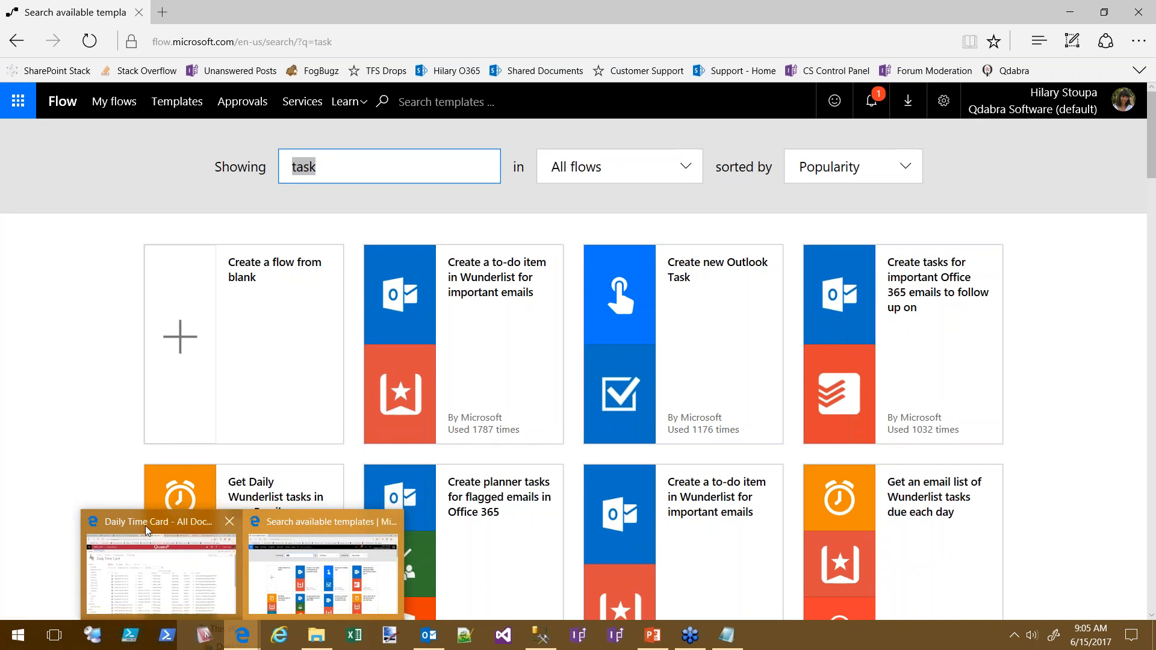
left_click(147, 530)
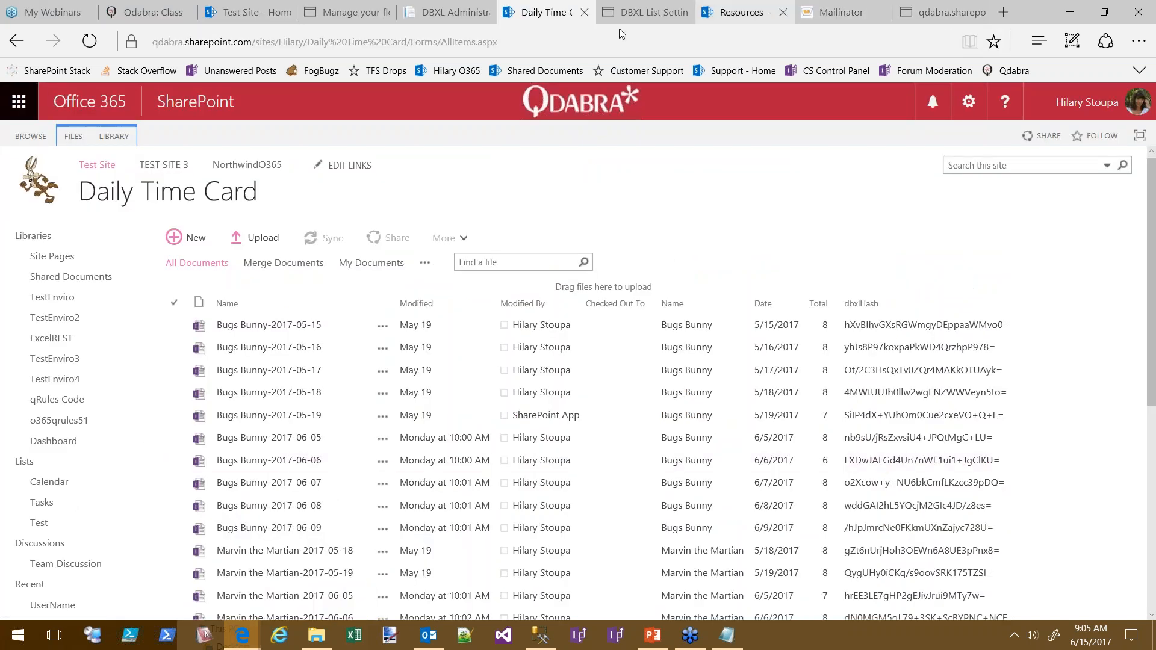
Open the SharePoint Tasks list in its All Tasks view
left_click(41, 503)
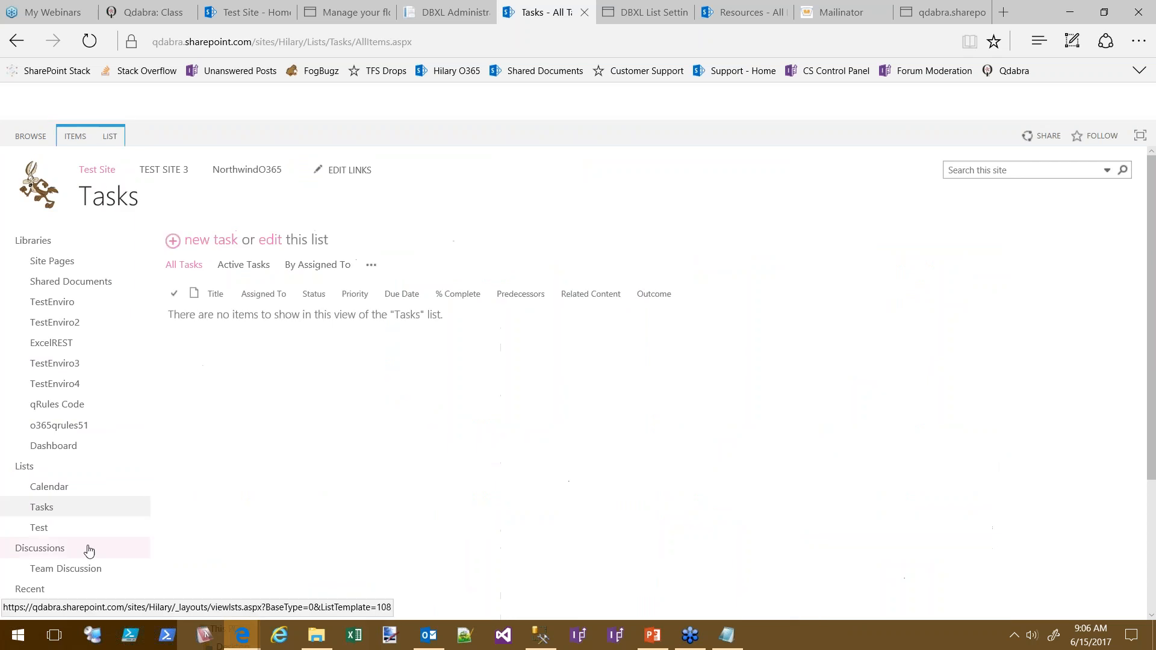
left_click(181, 268)
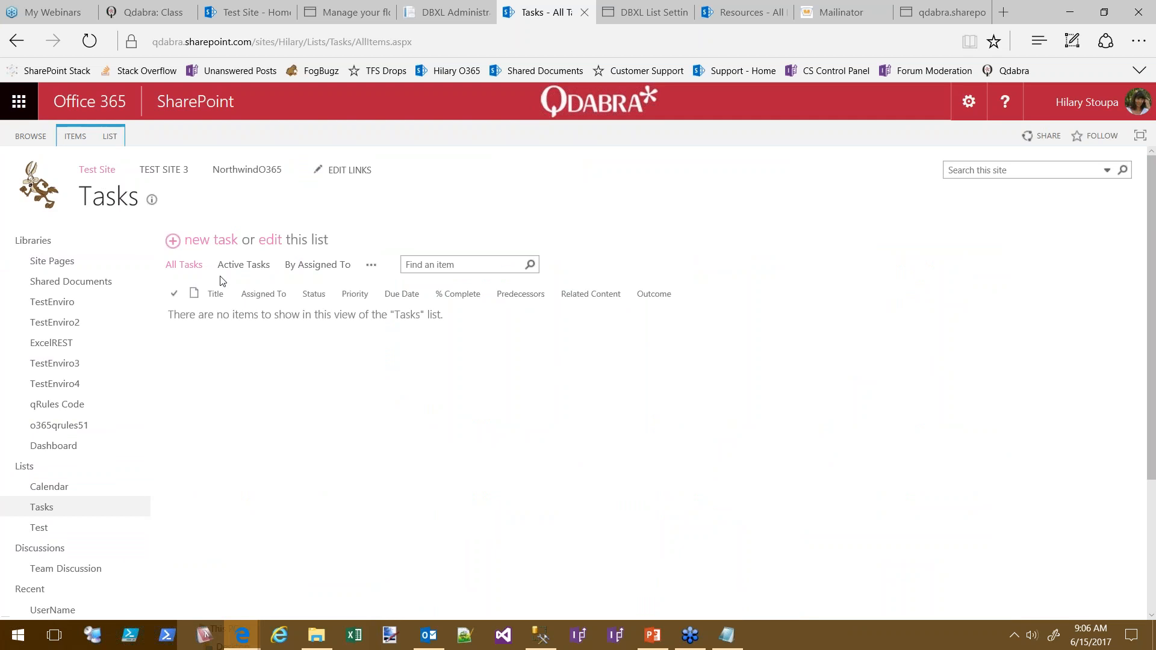
left_click(217, 243)
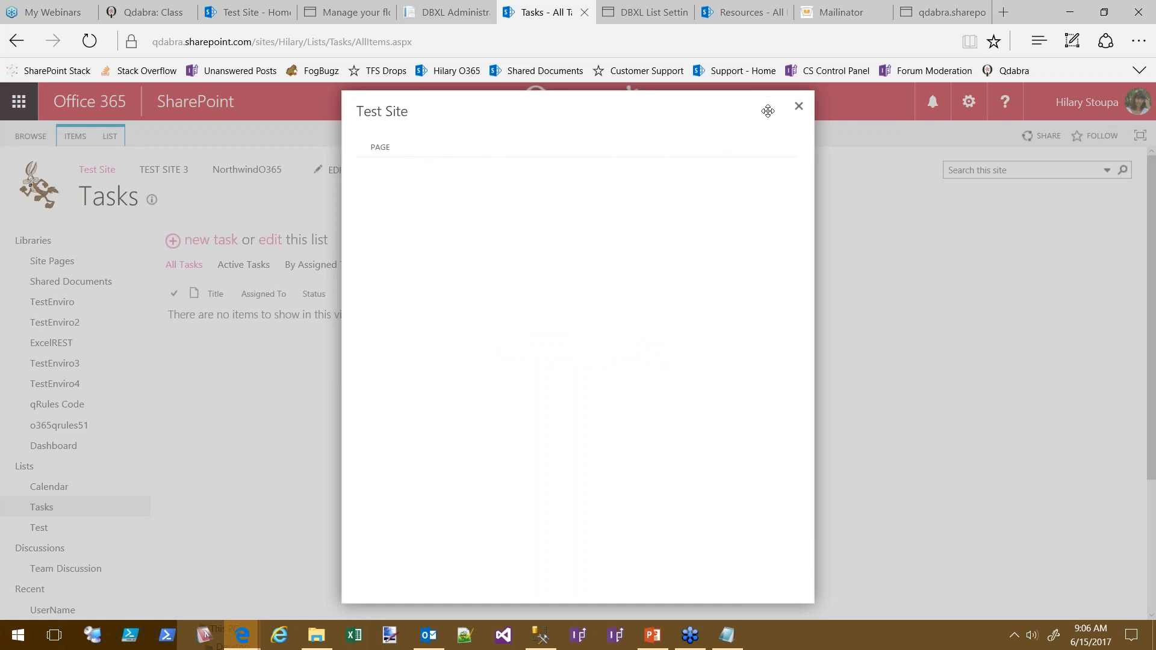
left_click(799, 107)
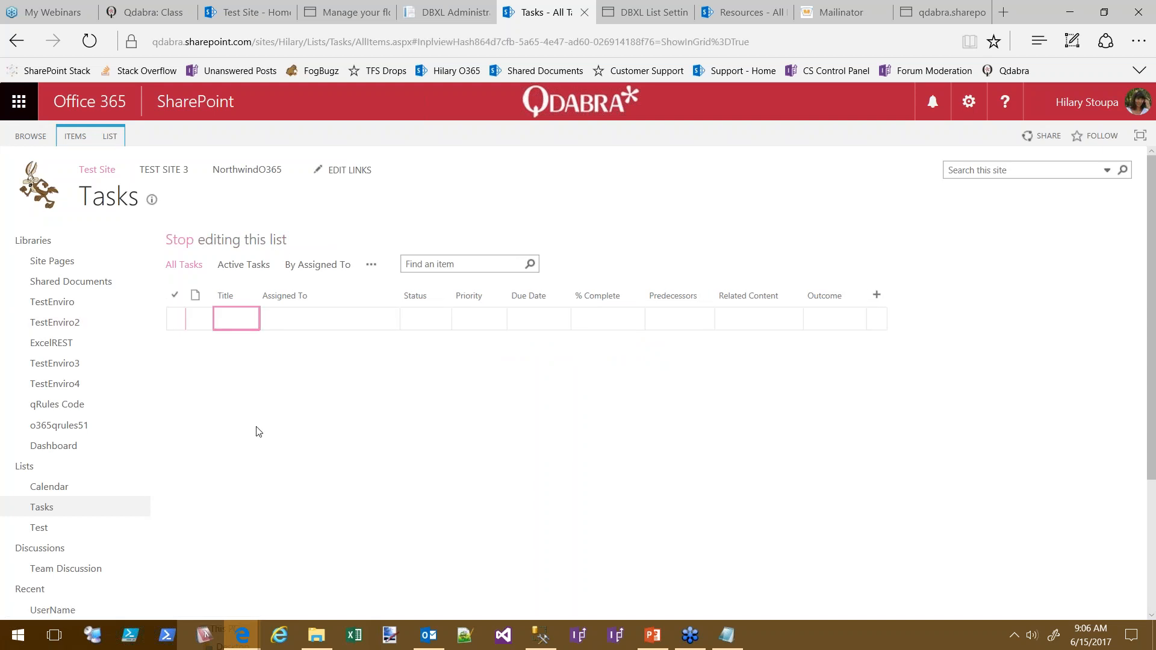
Add task 'test' assigned to yourself, Not Started, due 6/14/2017
type("test")
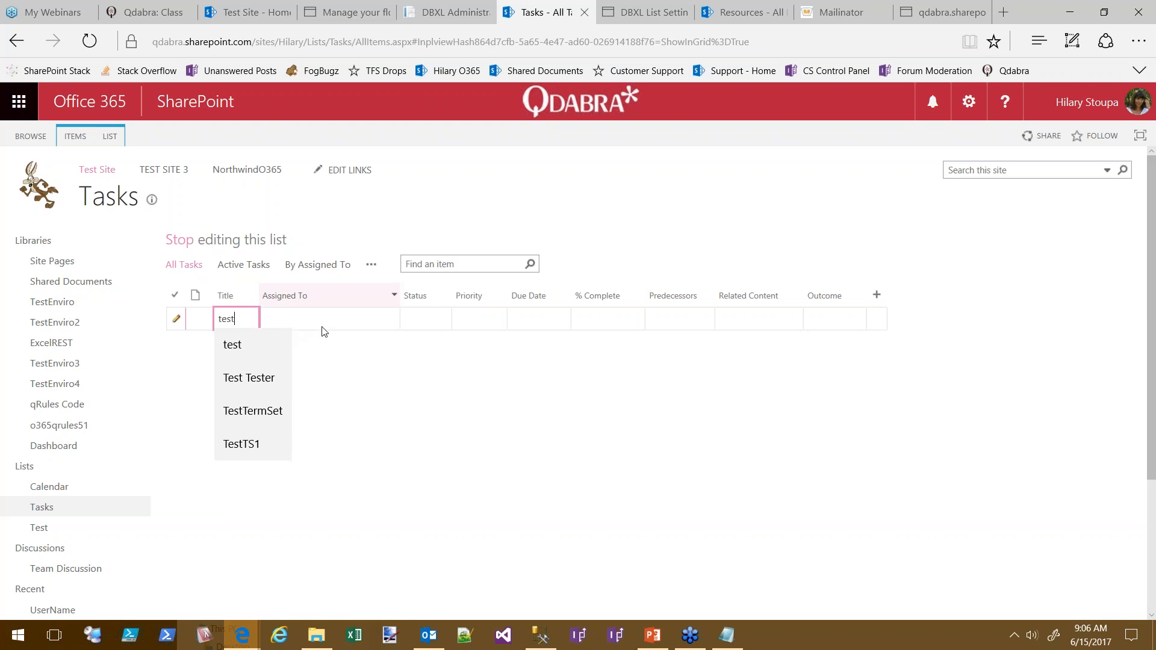
key("Tab")
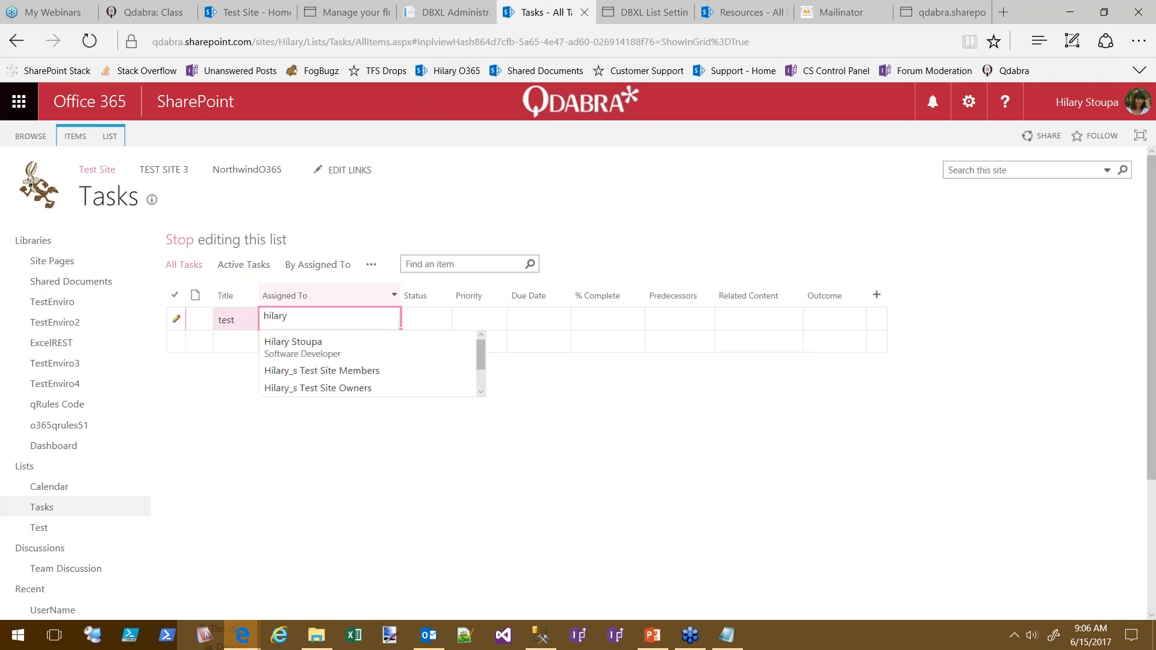
left_click(309, 345)
left_click(447, 318)
left_click(447, 321)
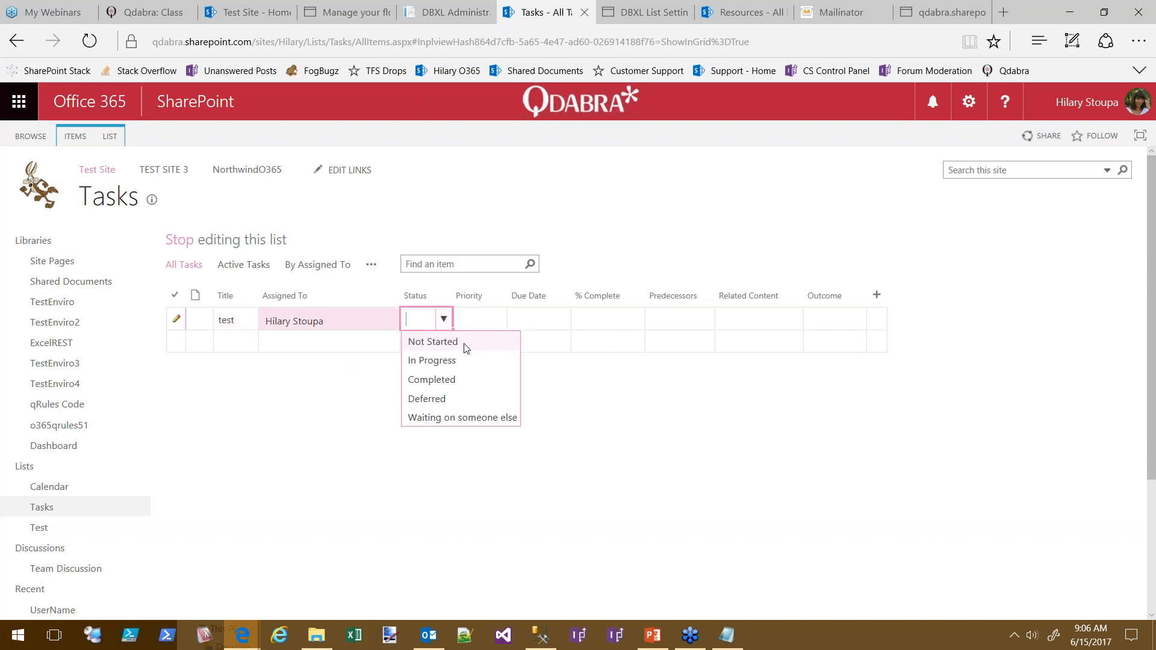
left_click(448, 340)
left_click(561, 322)
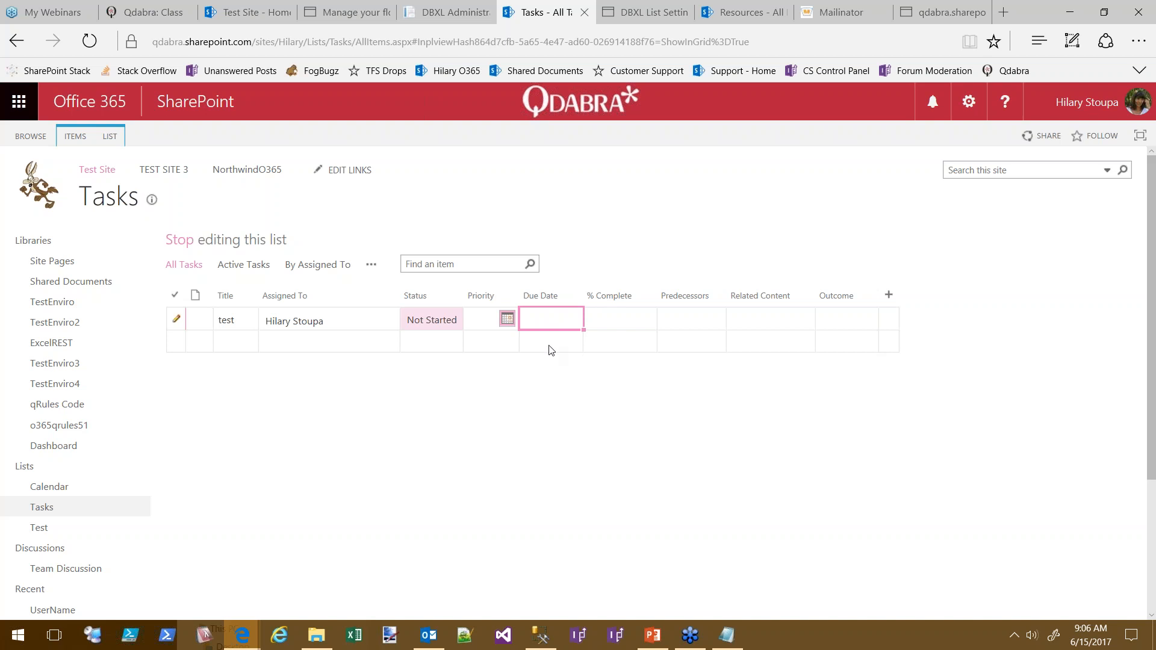
left_click(507, 319)
left_click(507, 320)
left_click(507, 320)
left_click(504, 417)
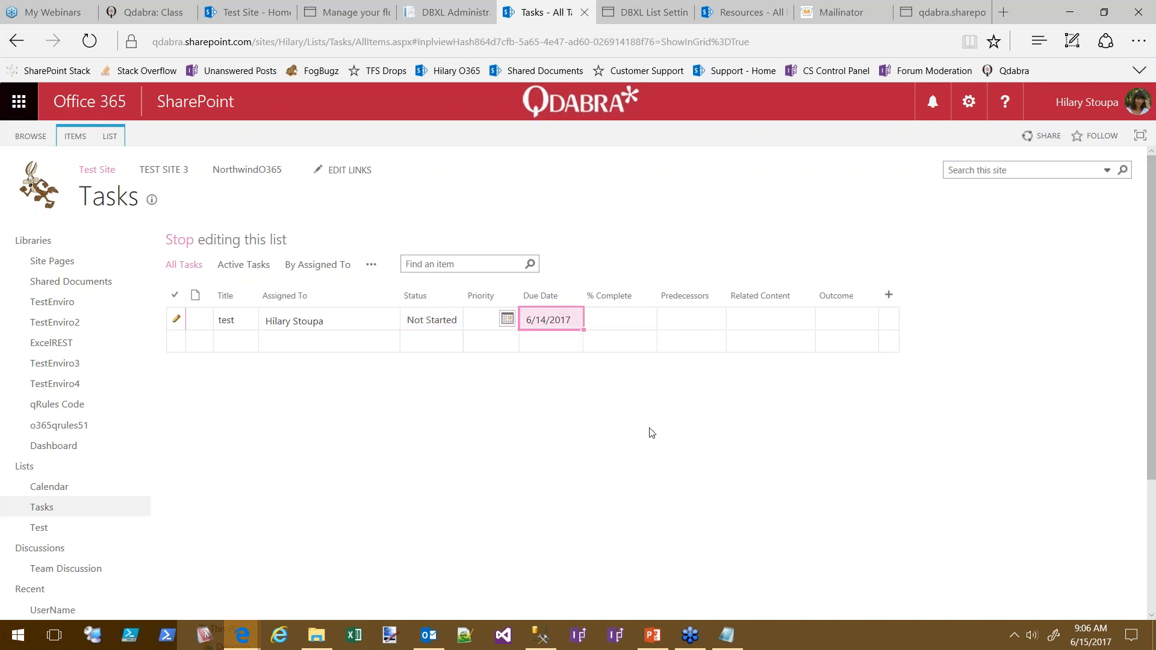
left_click(245, 340)
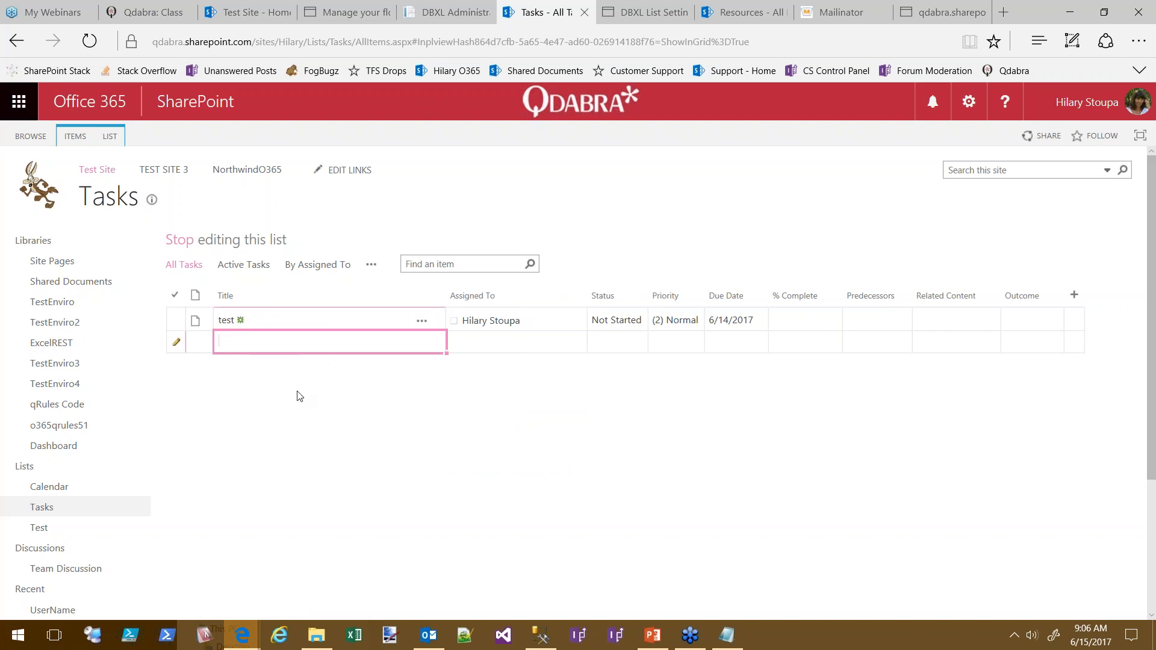
Enter task 'test 2', assigned to yourself, with Status Not Started
type("test 2")
left_click(577, 346)
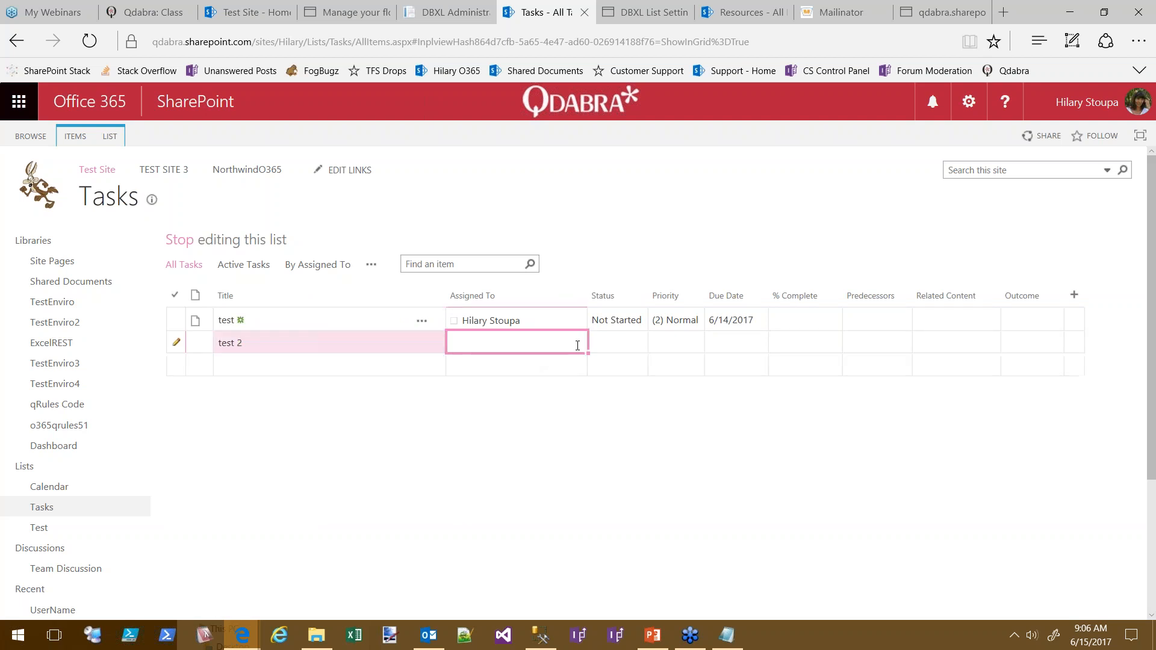
left_click(581, 343)
type("hil")
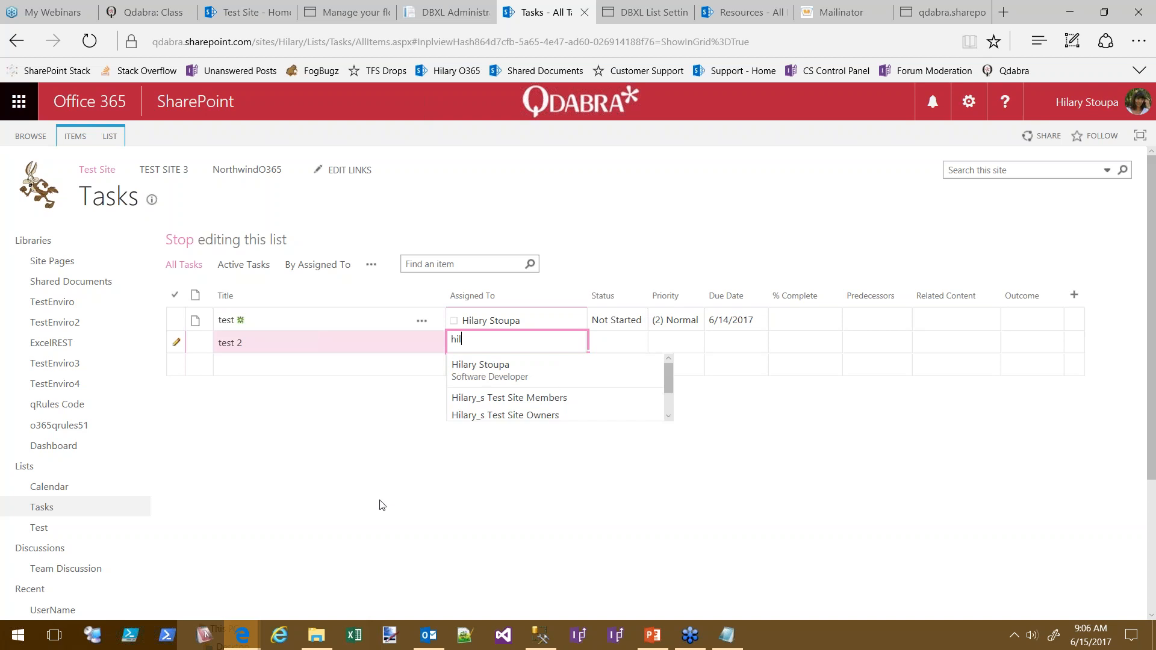
left_click(509, 381)
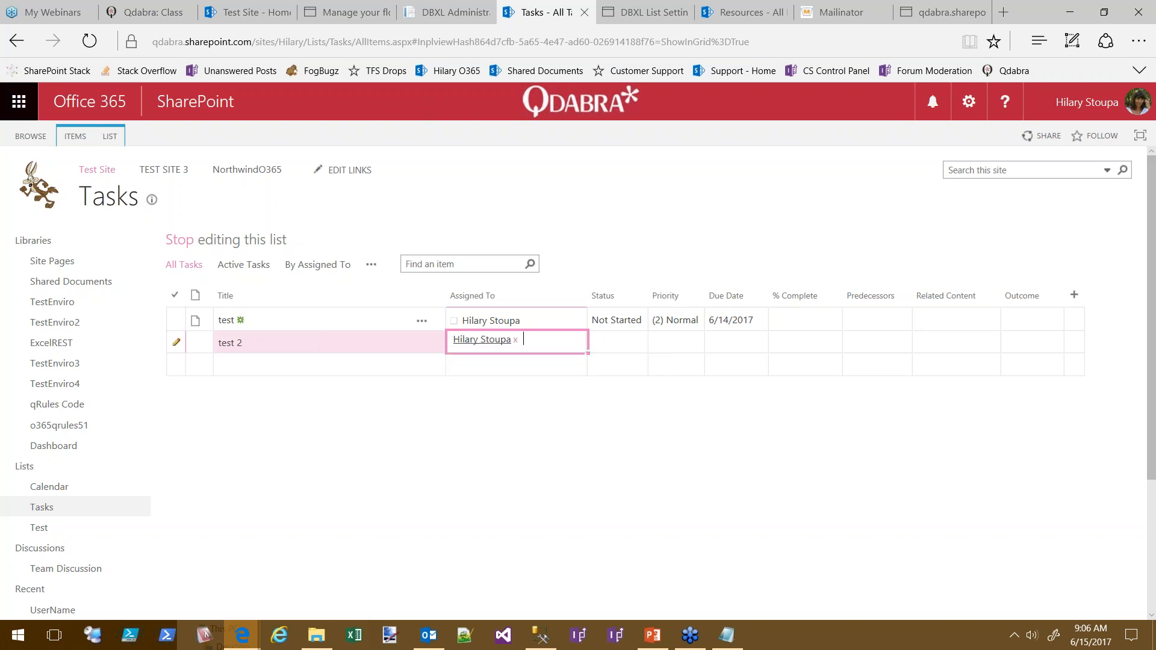
left_click(629, 345)
left_click(642, 344)
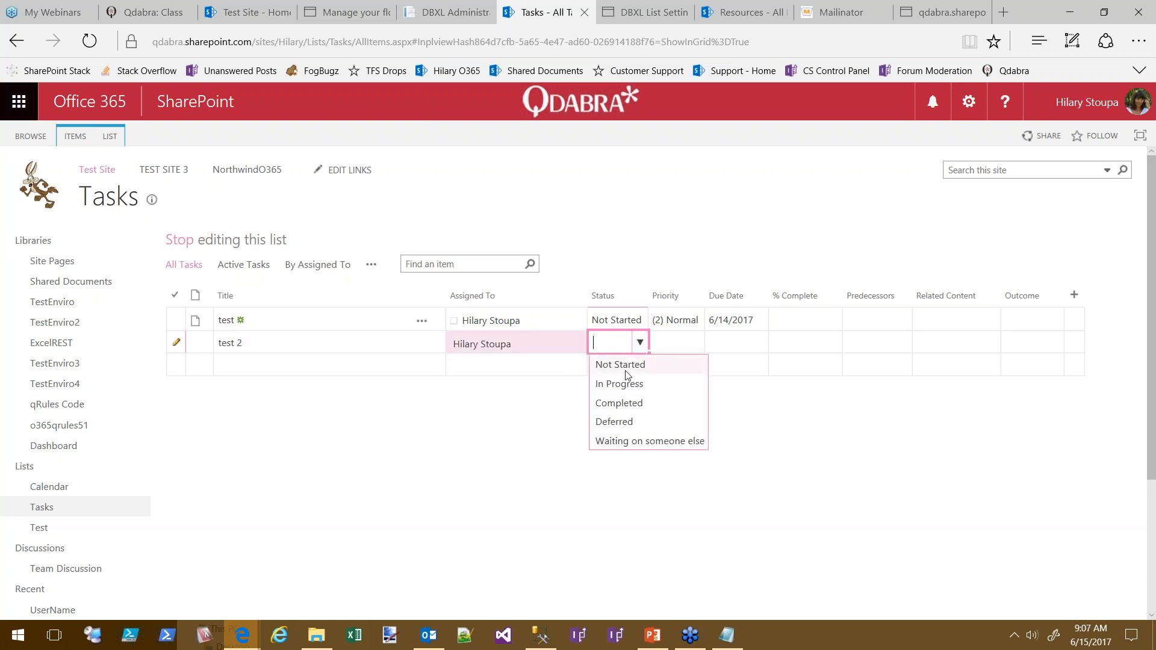
left_click(627, 364)
Give 'test 2' due date 6/19/2017 and priority (2) Normal, then save it
left_click(737, 343)
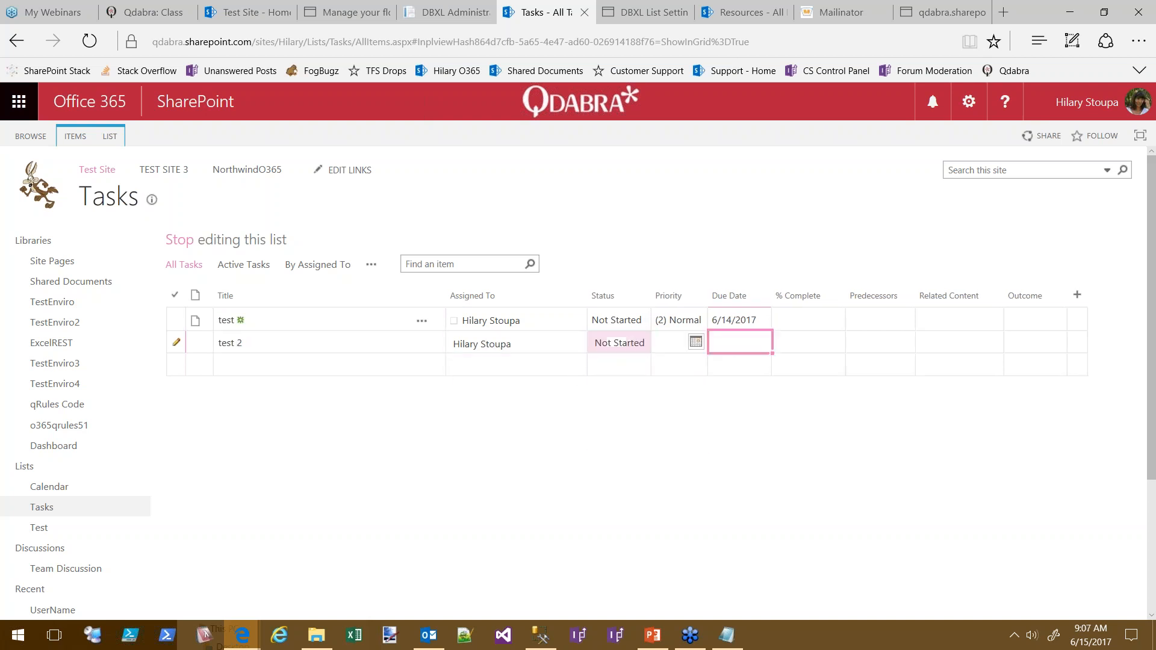
left_click(696, 342)
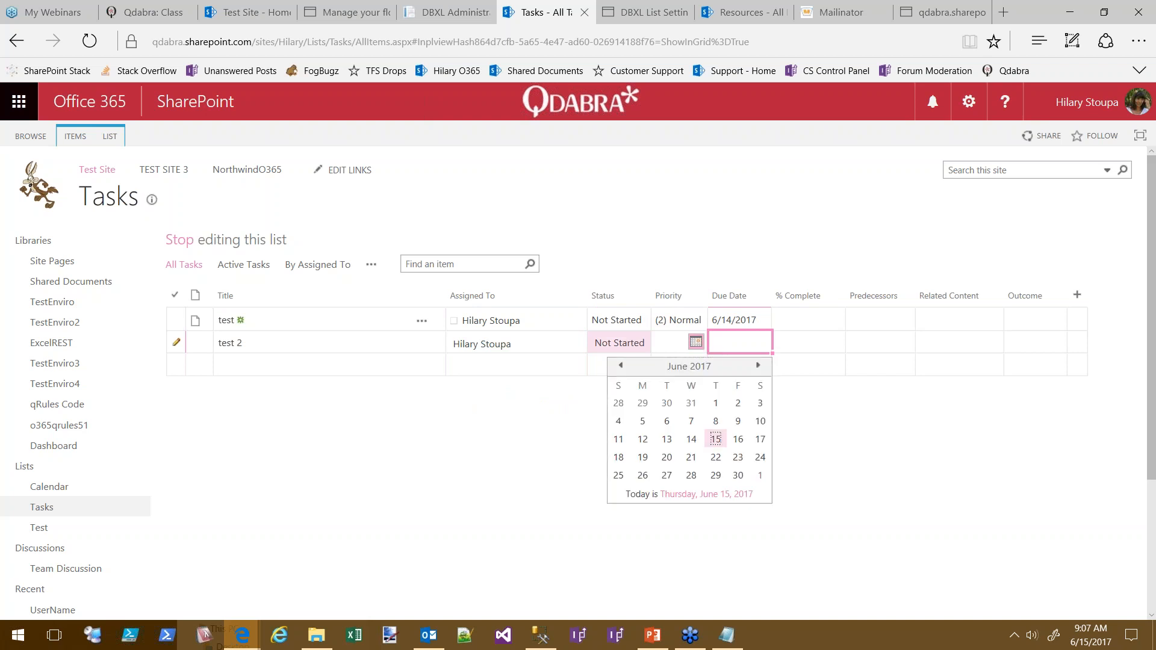
left_click(643, 458)
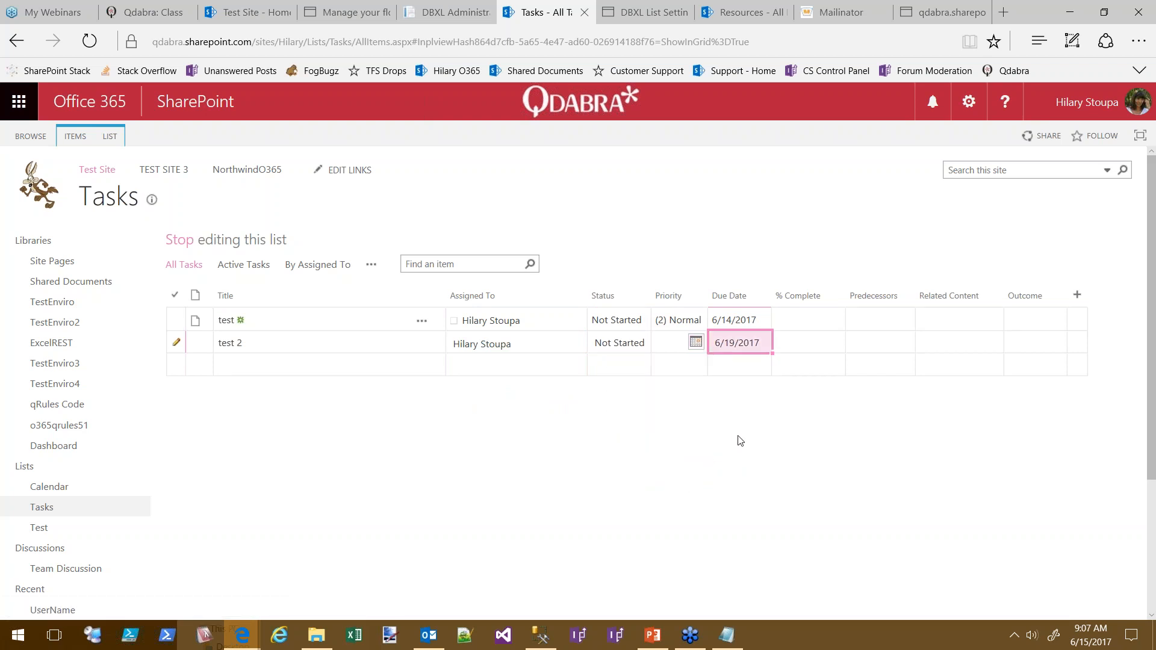
left_click(663, 346)
left_click(698, 343)
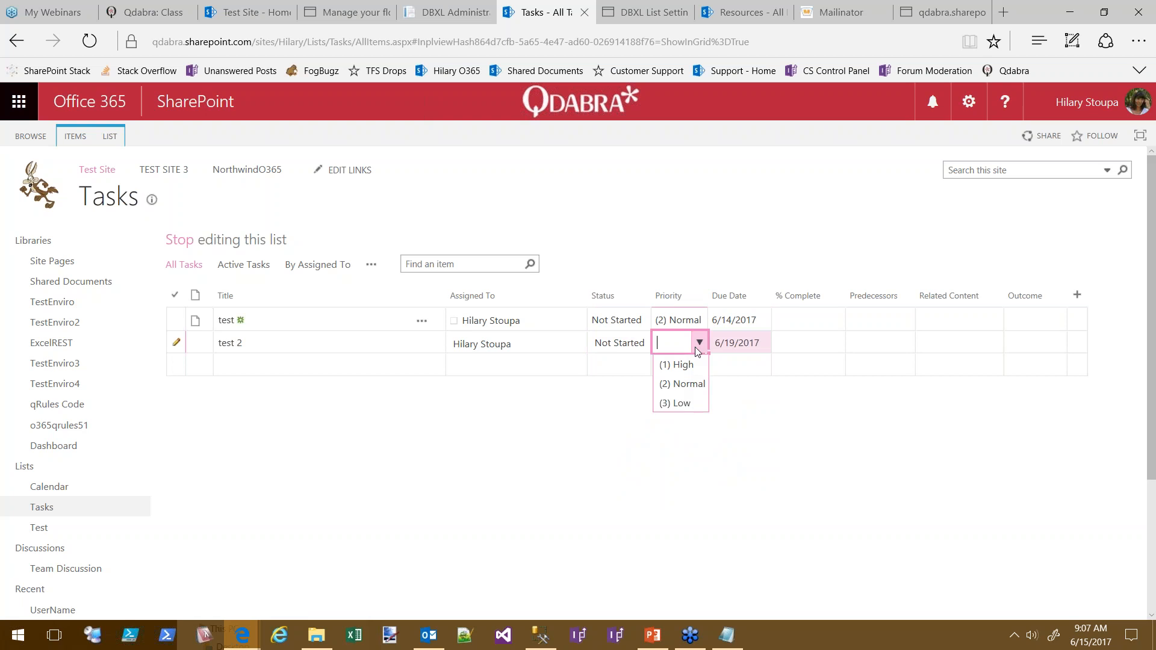
left_click(672, 383)
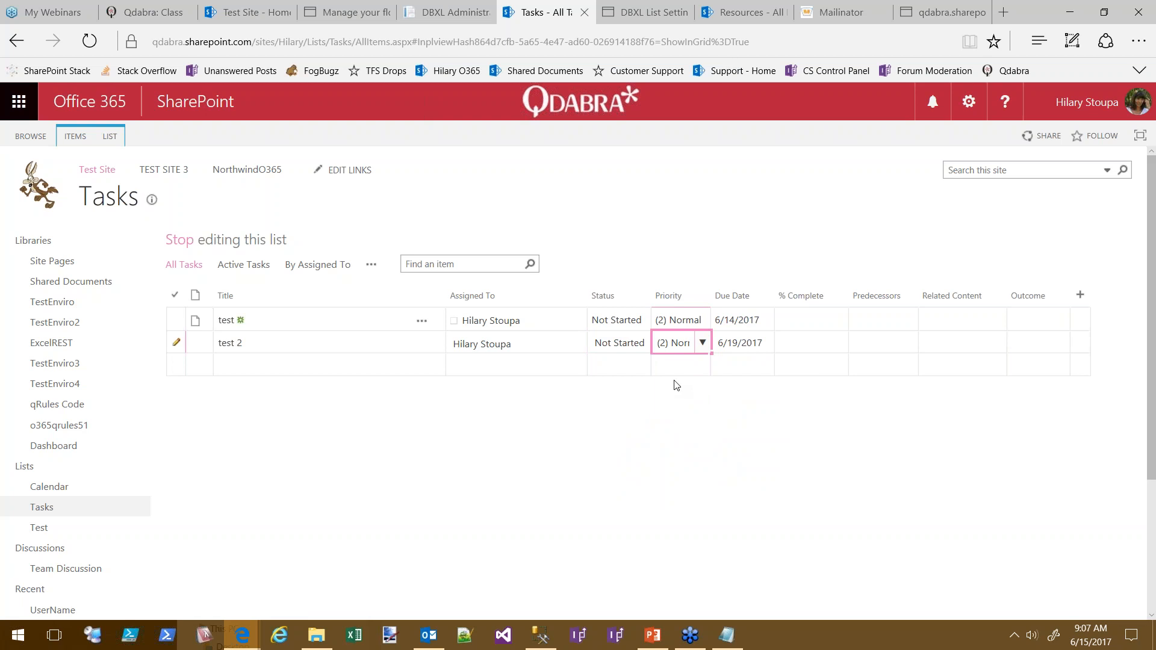
left_click(341, 361)
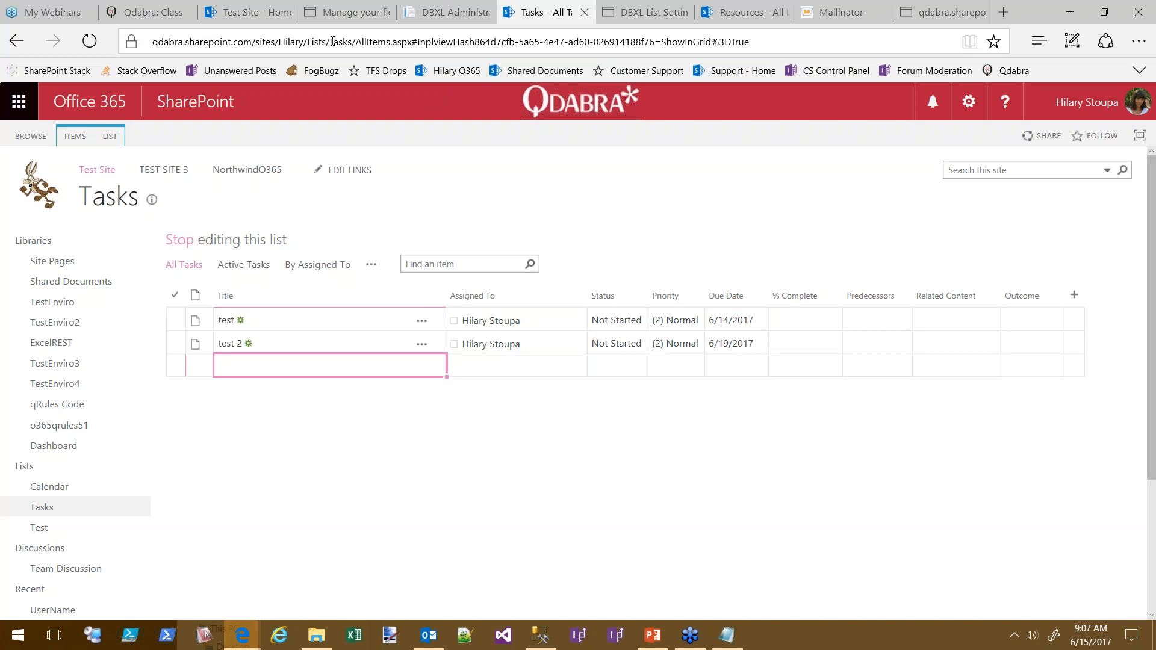
Copy the SharePoint site's base URL from the address bar and return to the flows tab
left_click(306, 40)
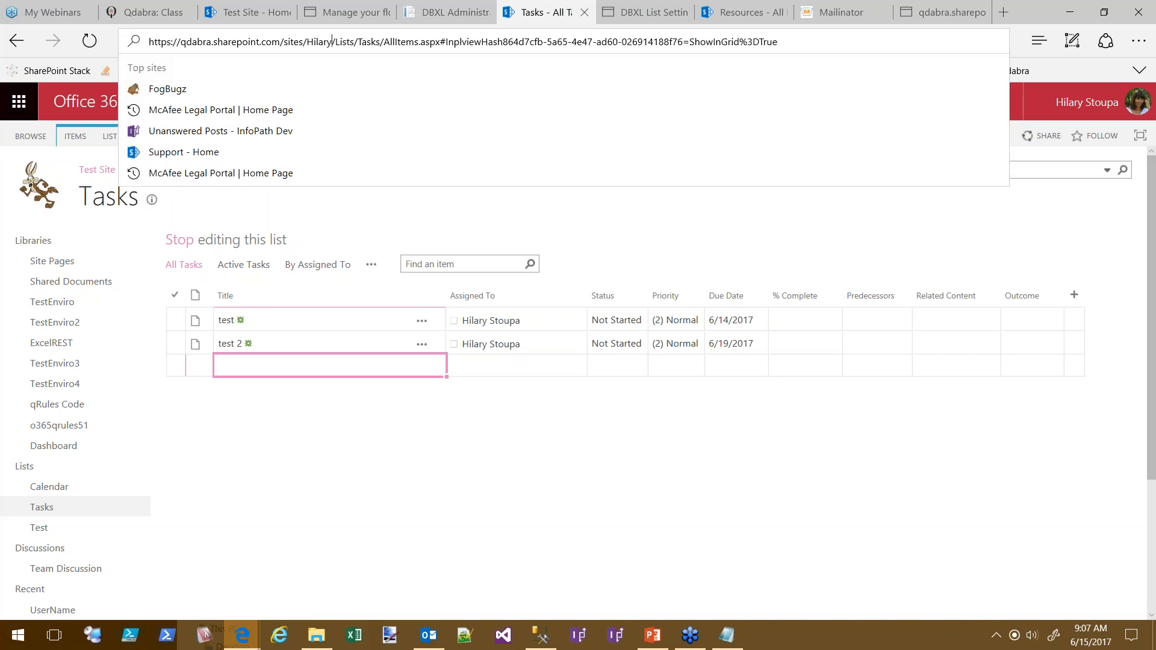
left_click_drag(333, 40, 137, 42)
type("mr.frogtoyou")
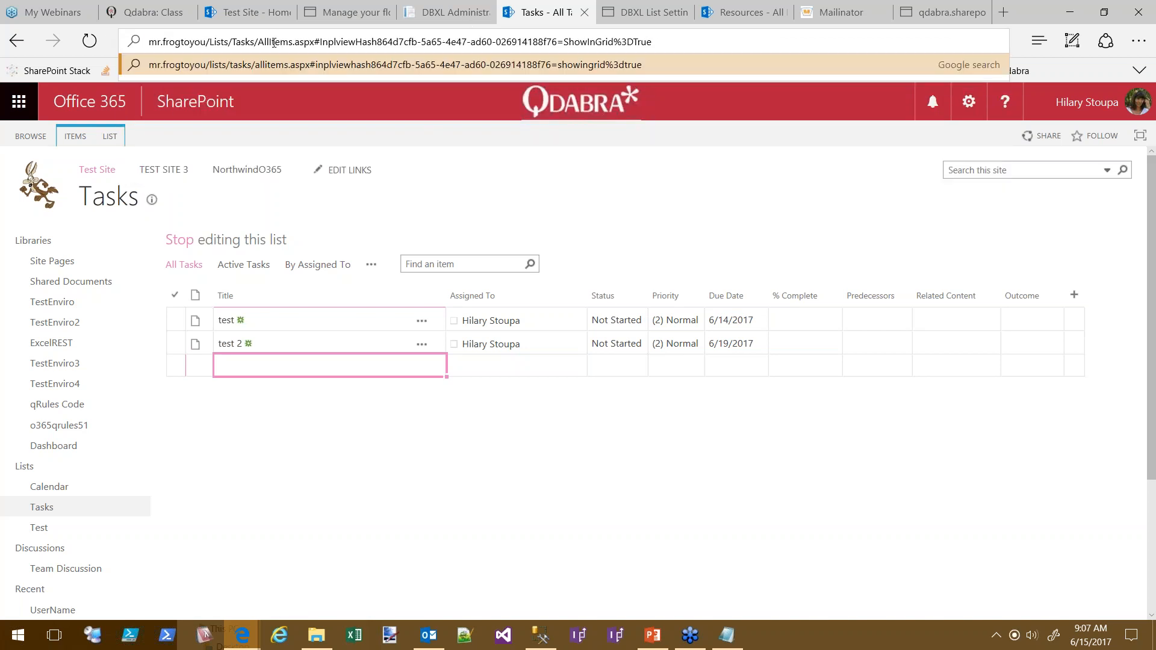
key("BackSpace")
key("BackSpace")
key("BackSpace")
key("BackSpace")
key("BackSpace")
key("BackSpace")
key("BackSpace")
key("BackSpace")
key("BackSpace")
key("BackSpace")
key("BackSpace")
key("BackSpace")
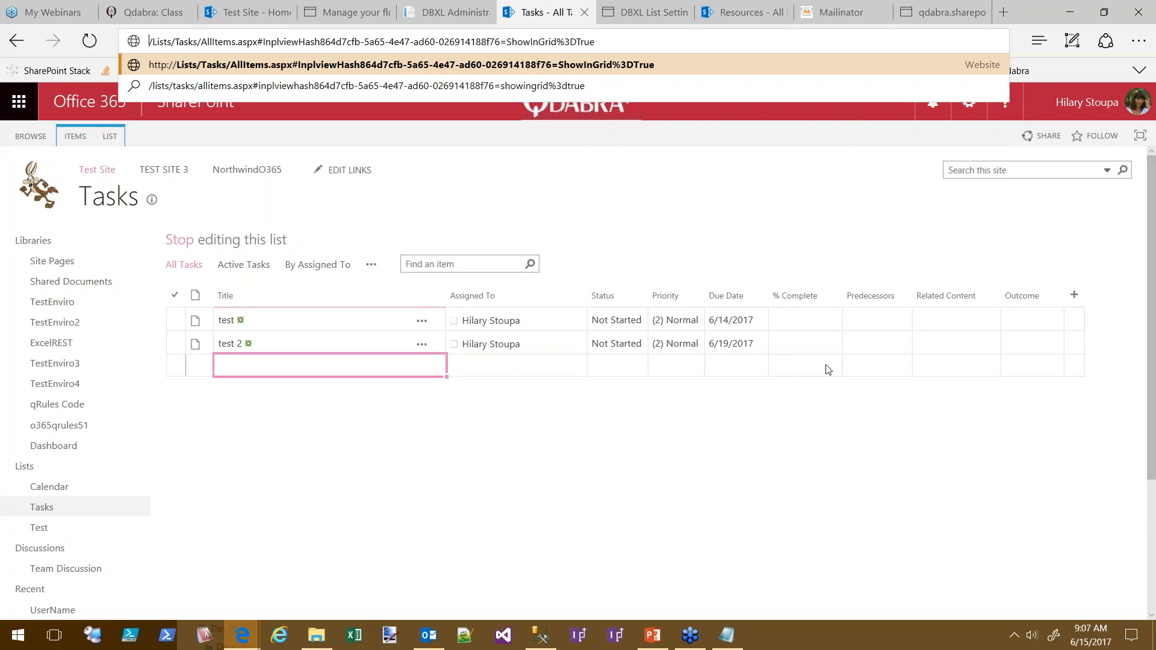
key("Escape")
left_click_drag(332, 41, 129, 46)
key("ctrl+c")
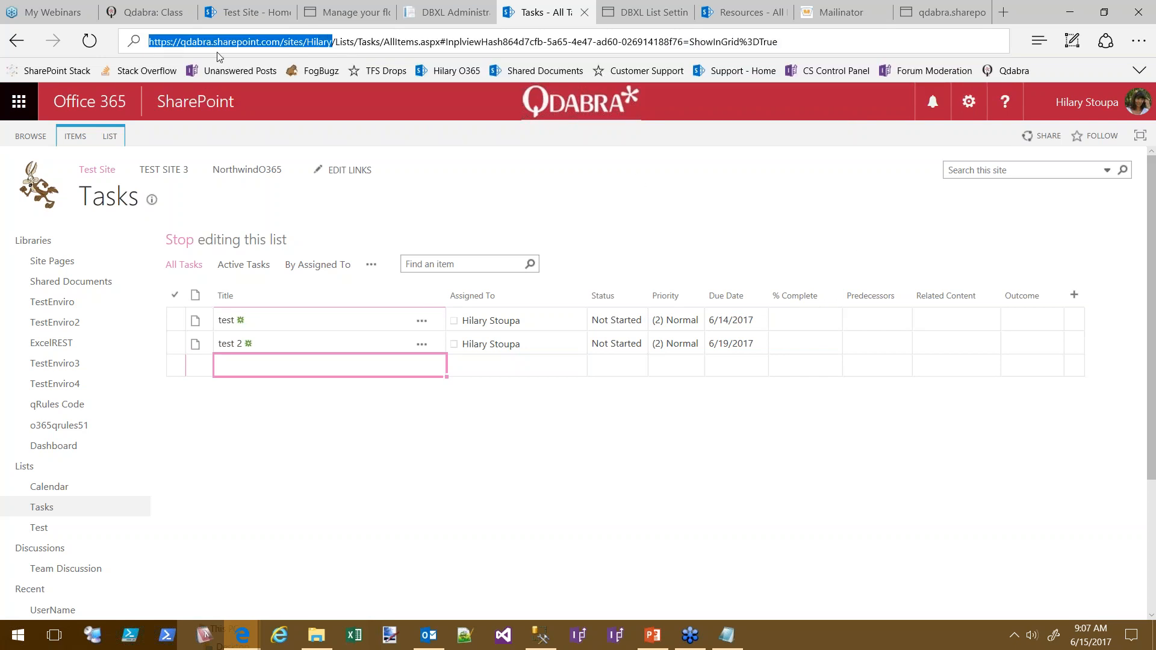
left_click(346, 12)
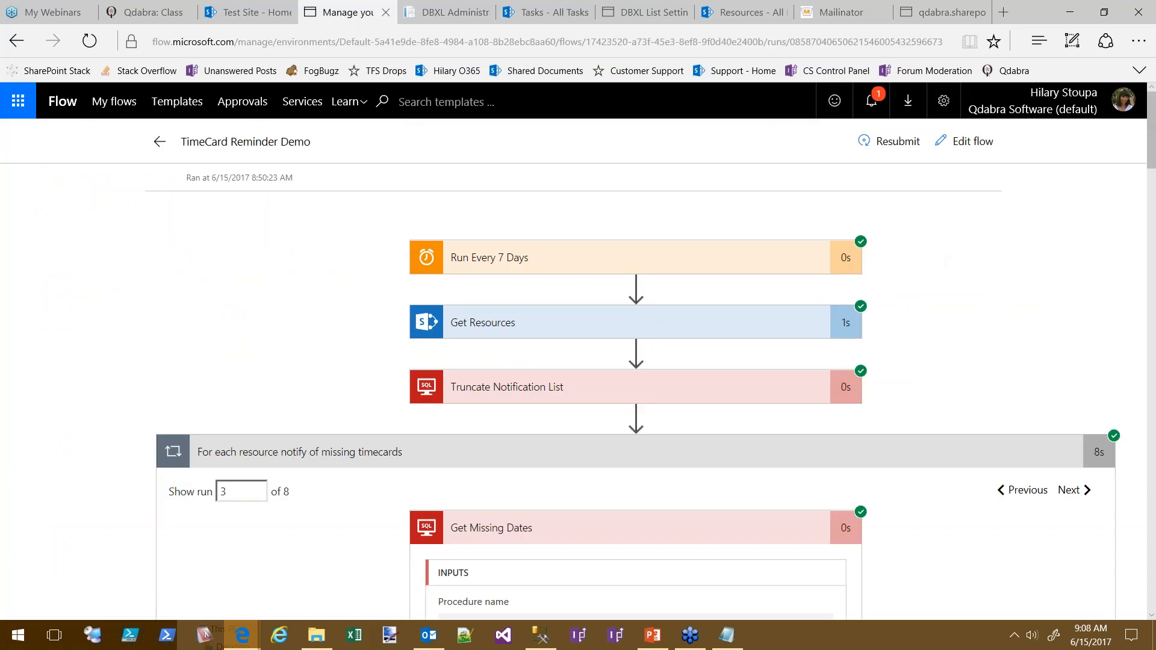
Create a blank flow with a Schedule Recurrence trigger set to Day, interval 1
left_click(114, 102)
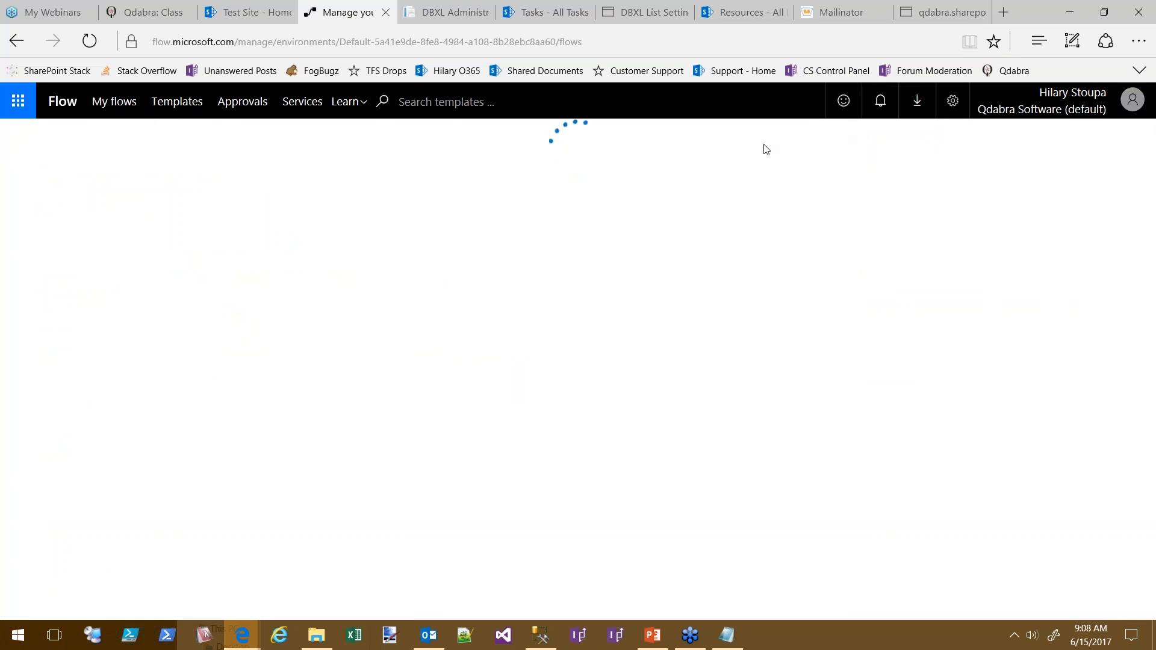
left_click(807, 145)
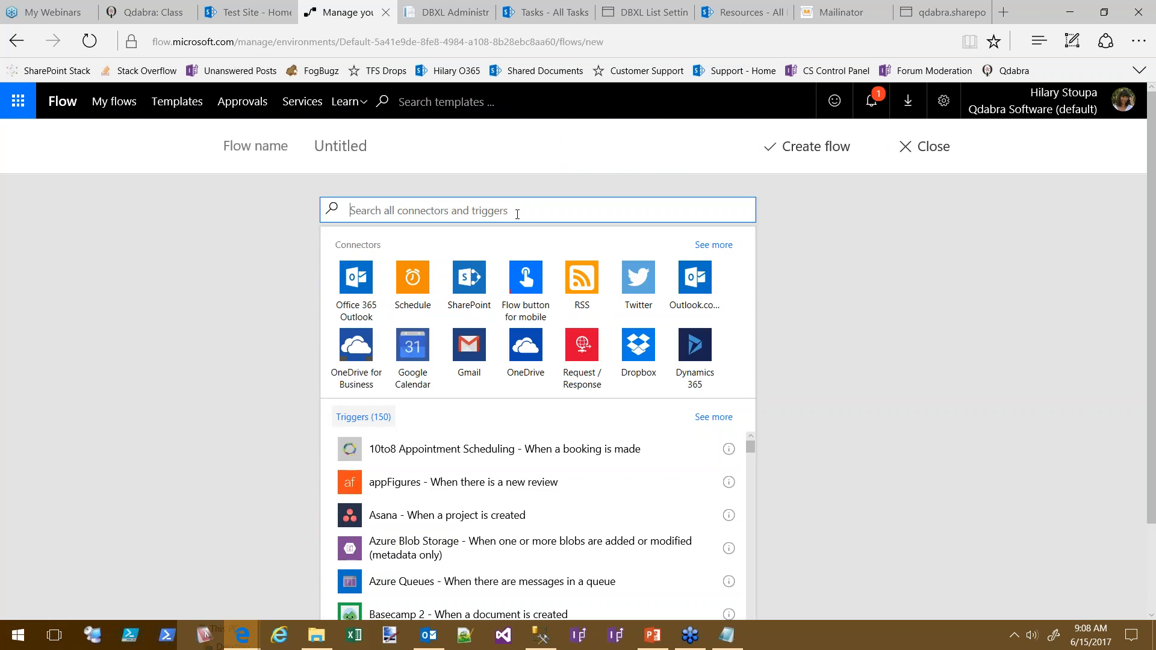
left_click(417, 281)
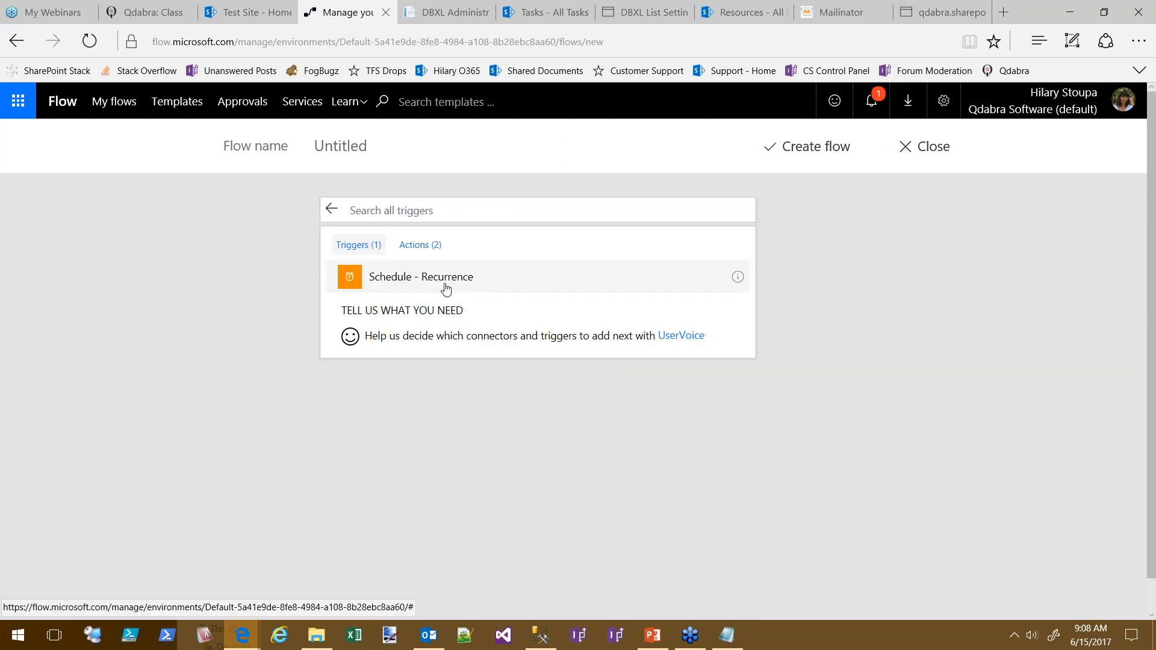
left_click(445, 289)
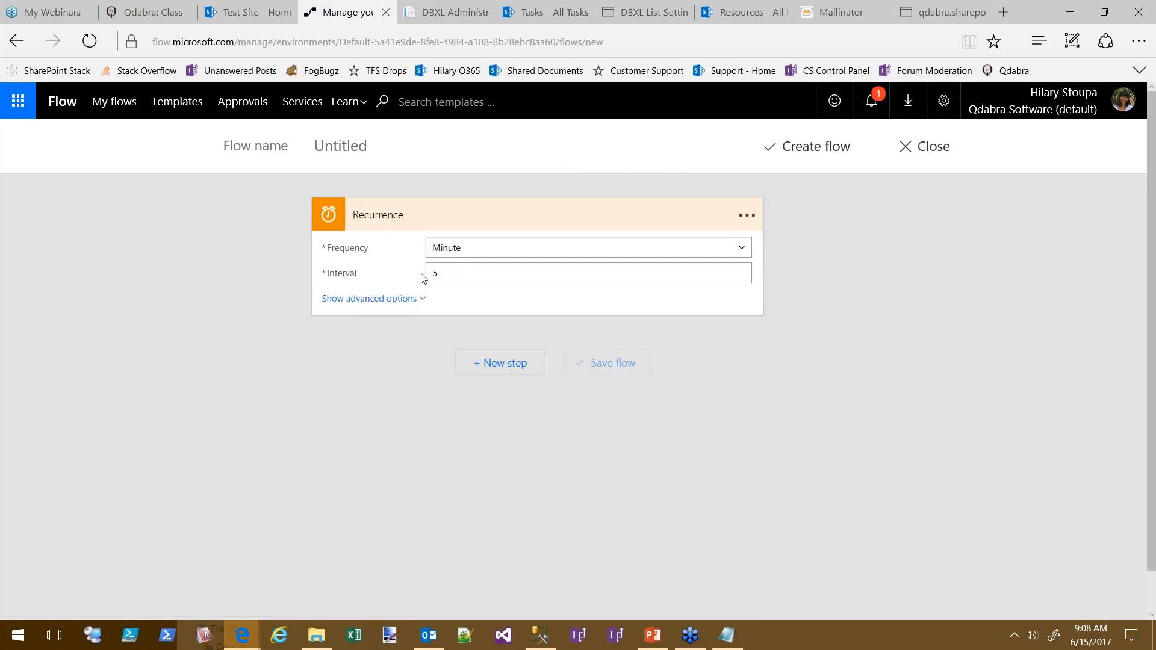
left_click(740, 249)
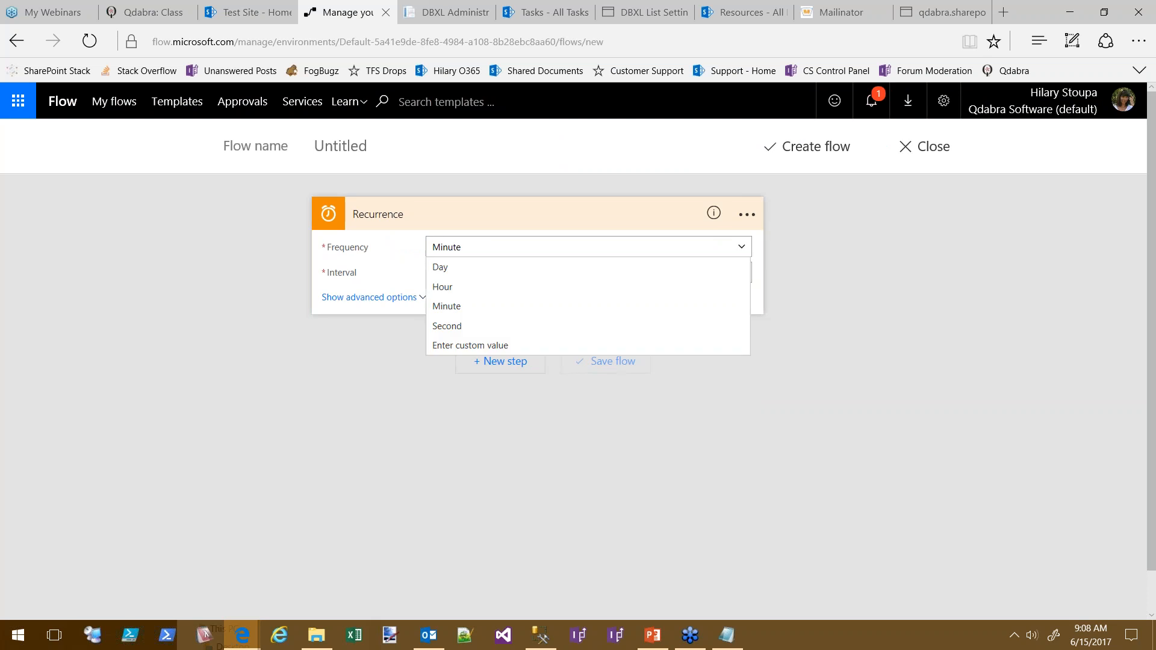
left_click(440, 269)
double_click(493, 281)
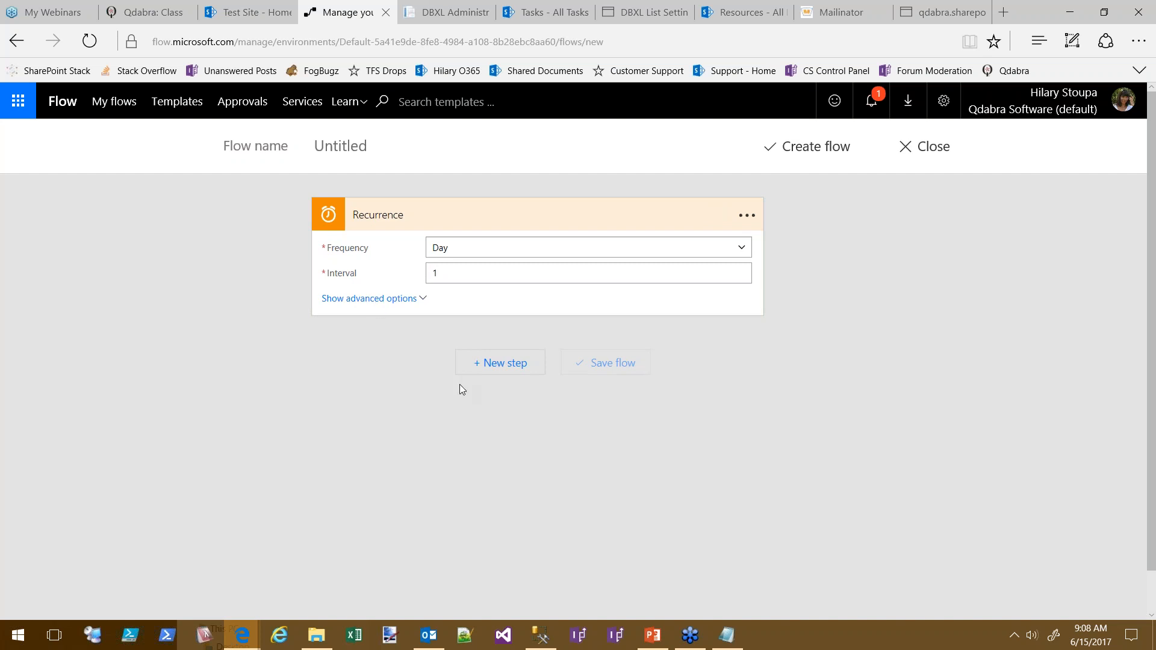
left_click(509, 364)
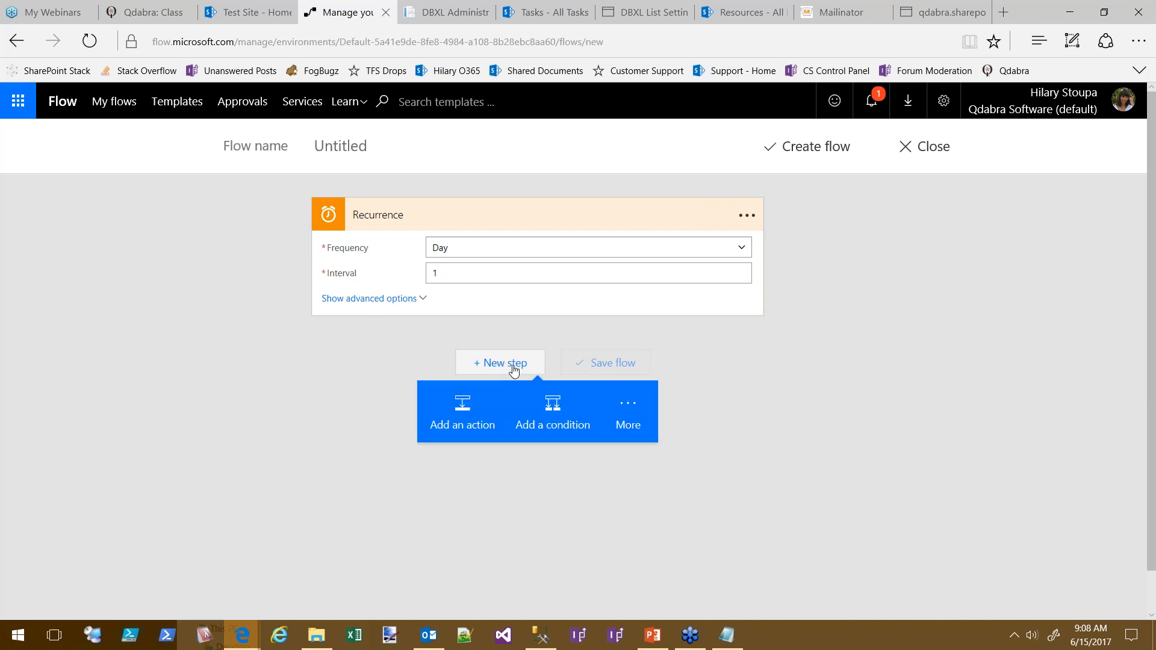
Add a SharePoint Get items action with the pasted team site address as a custom value
left_click(463, 415)
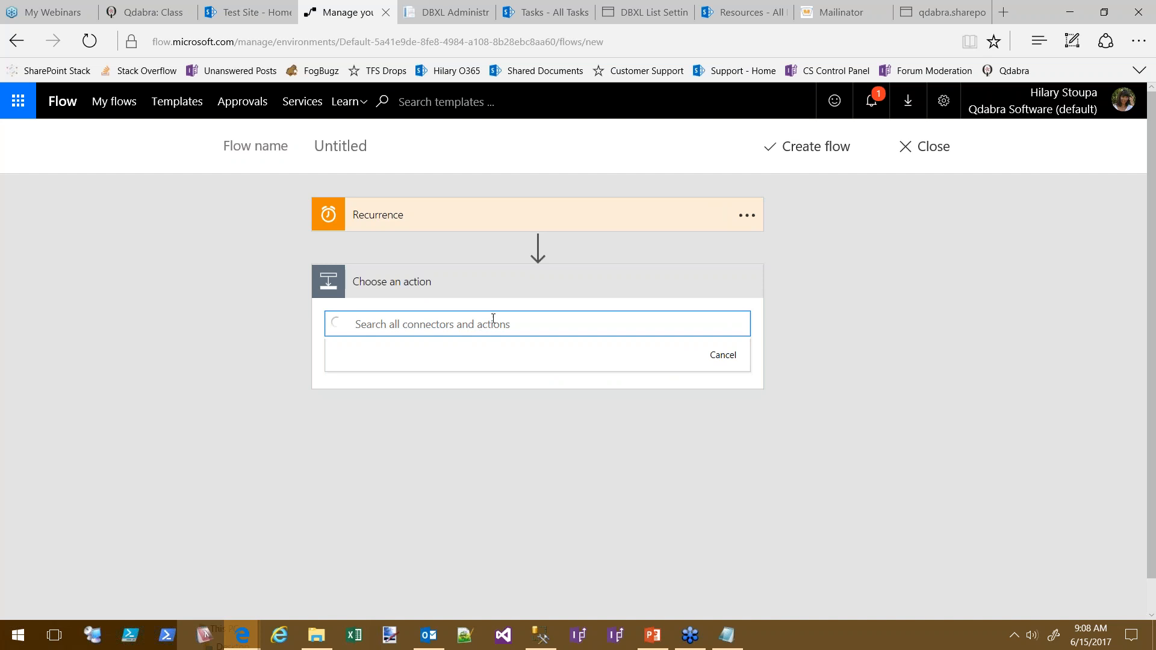
type("get ")
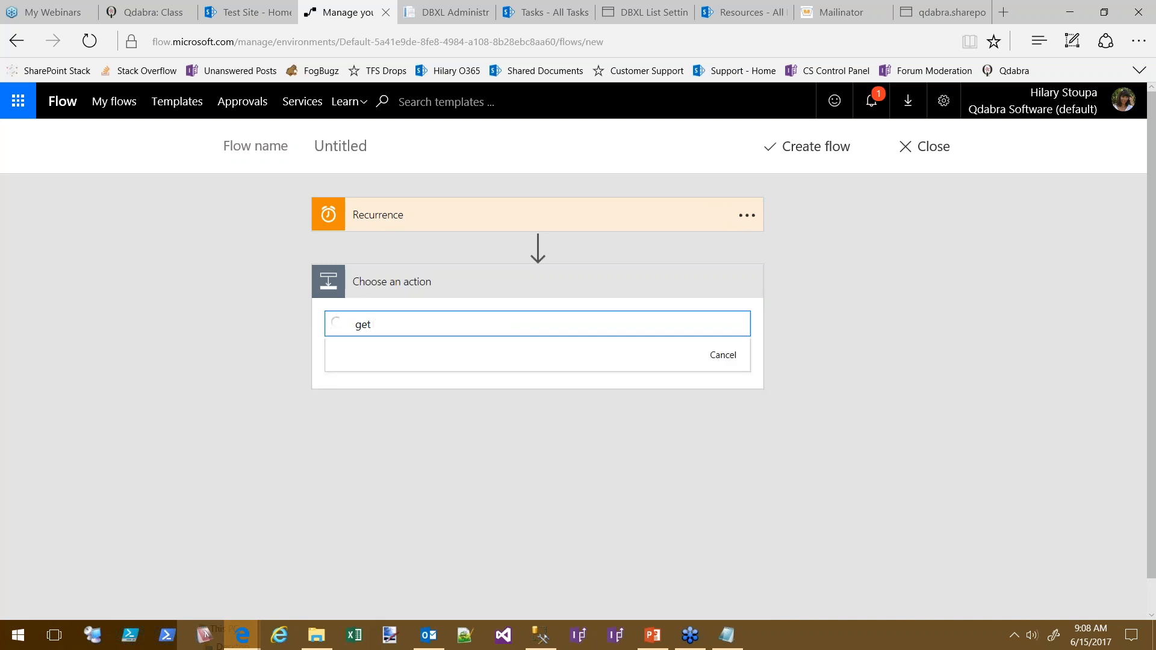
type("items")
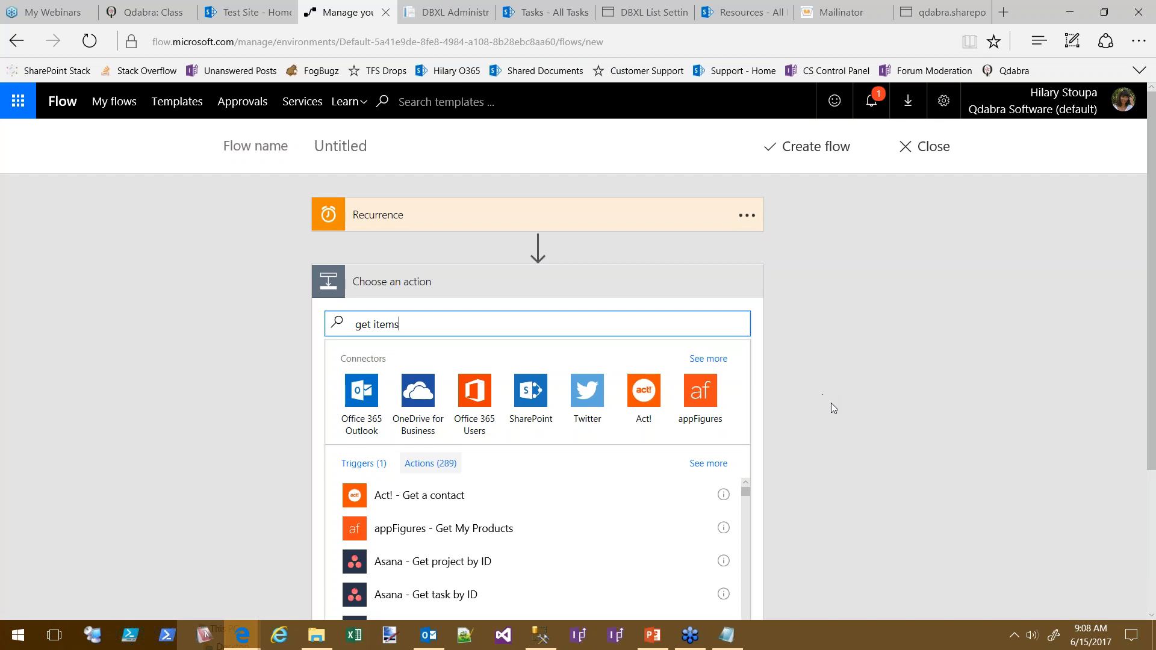
scroll(863, 361, "down", 2)
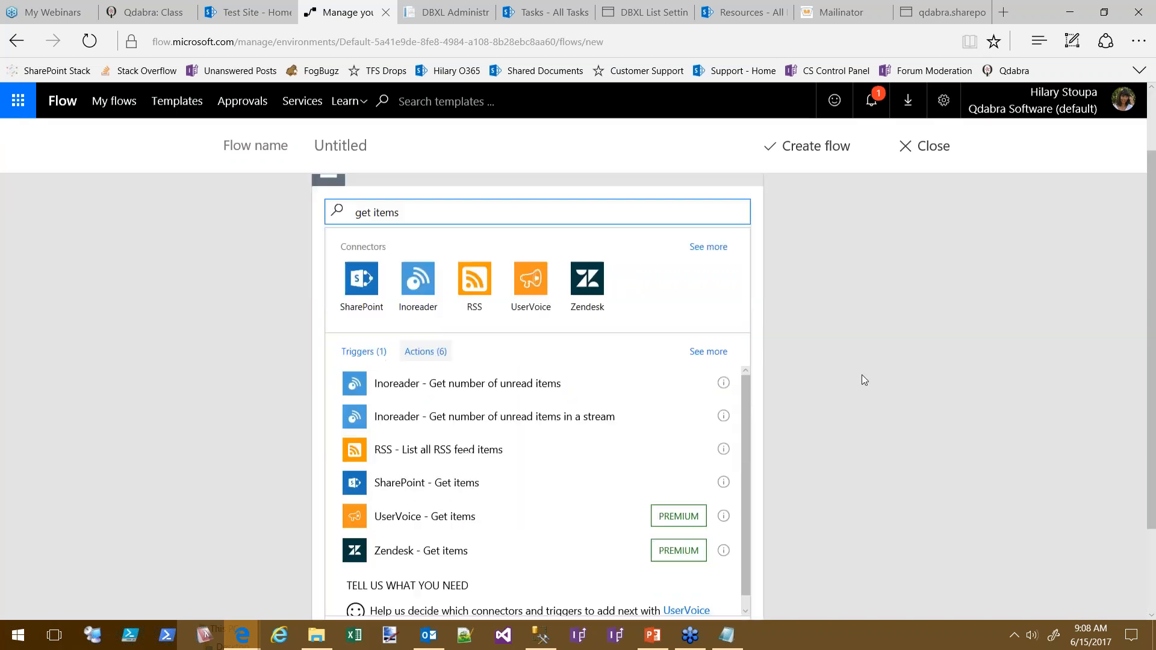
scroll(862, 374, "down", 2)
left_click(408, 395)
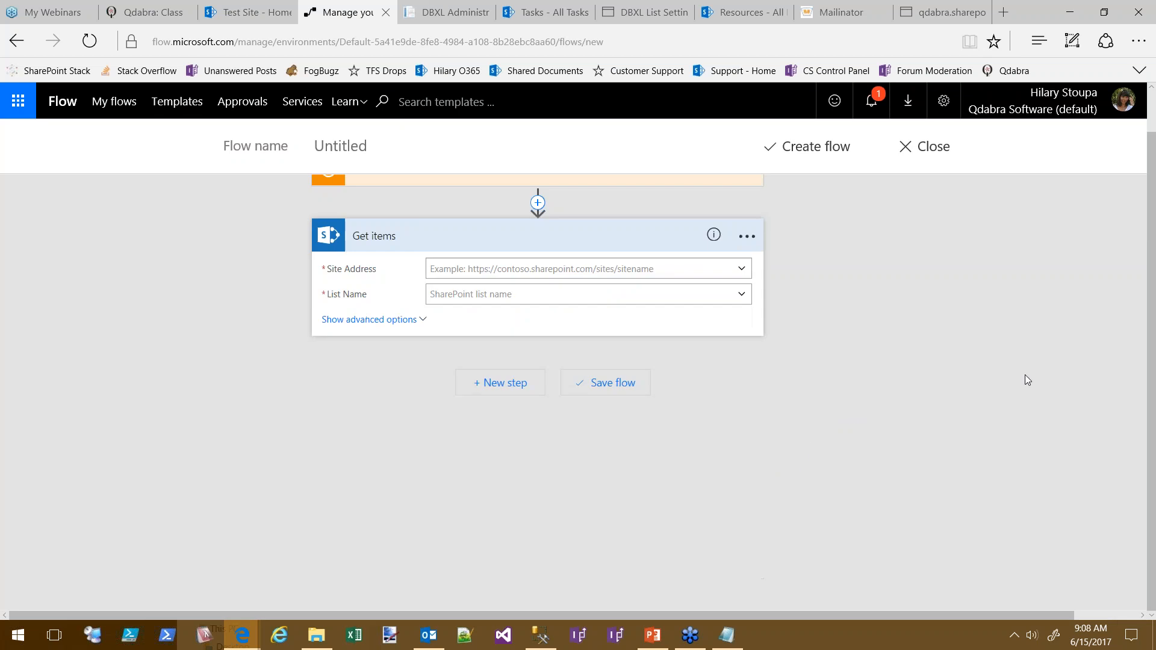
left_click(579, 266)
key("ctrl+v")
left_click(649, 291)
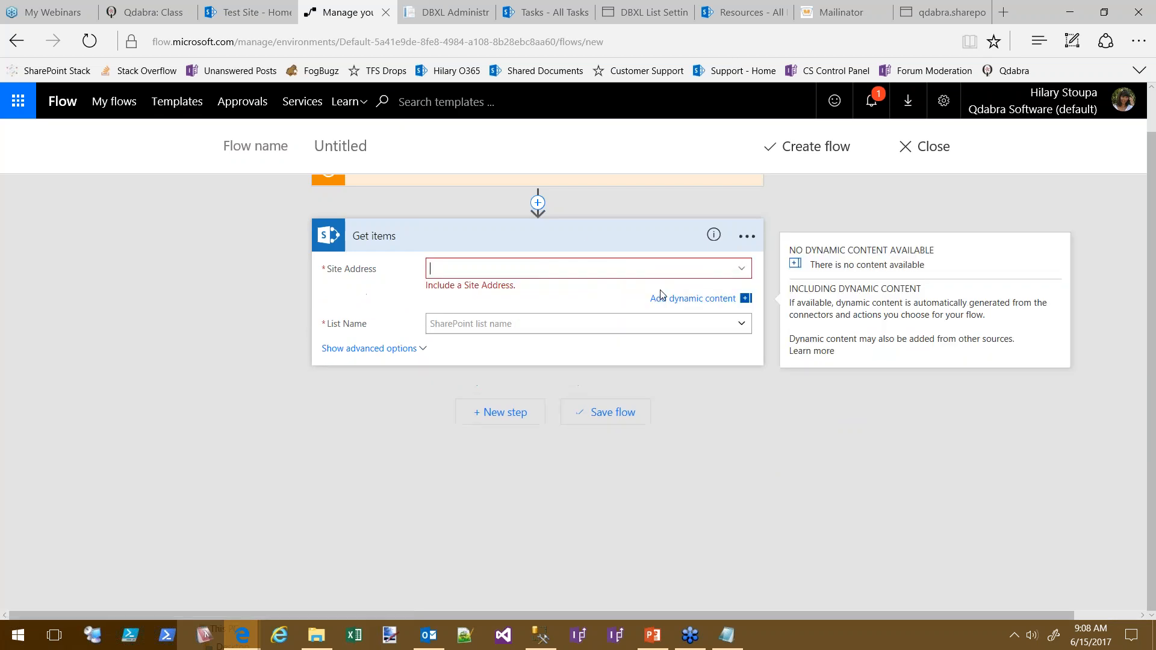
key("ctrl+v")
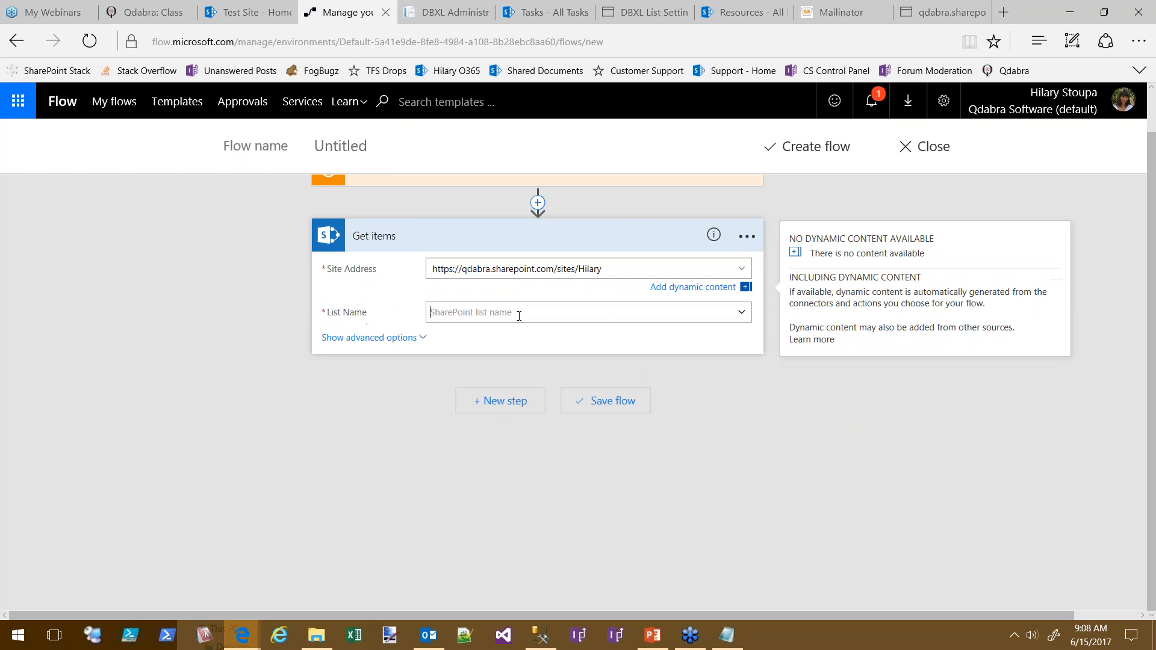
Check the list name in SharePoint and enter 'Tasks' as the custom List Name
left_click(520, 313)
left_click_drag(747, 360, 754, 484)
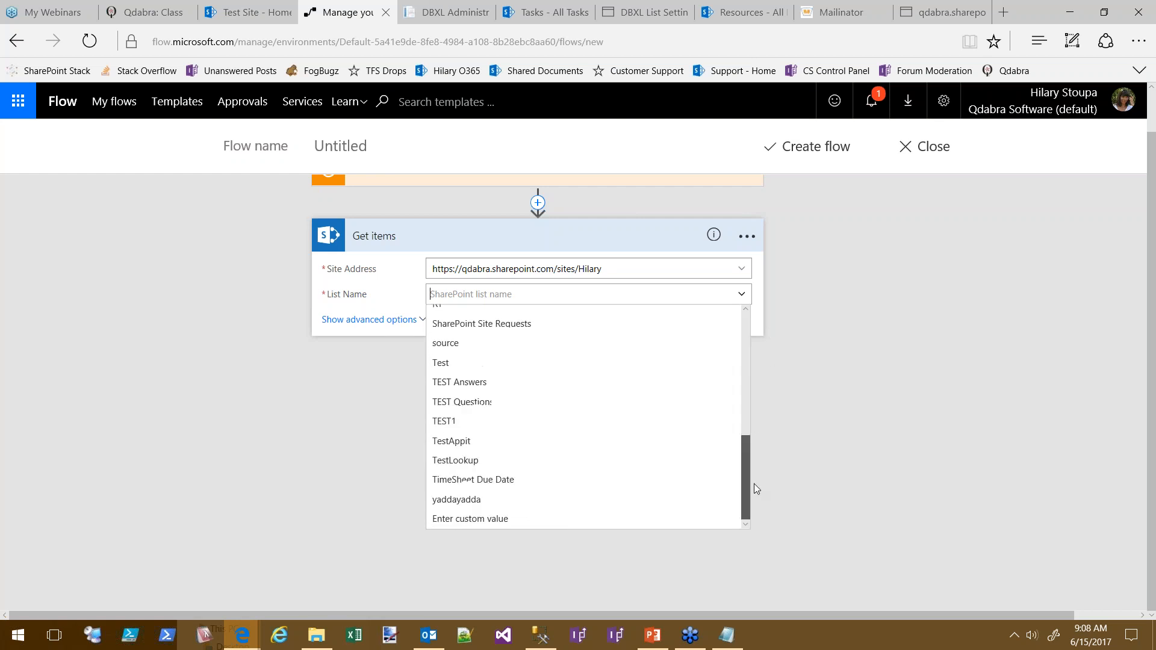
left_click(247, 13)
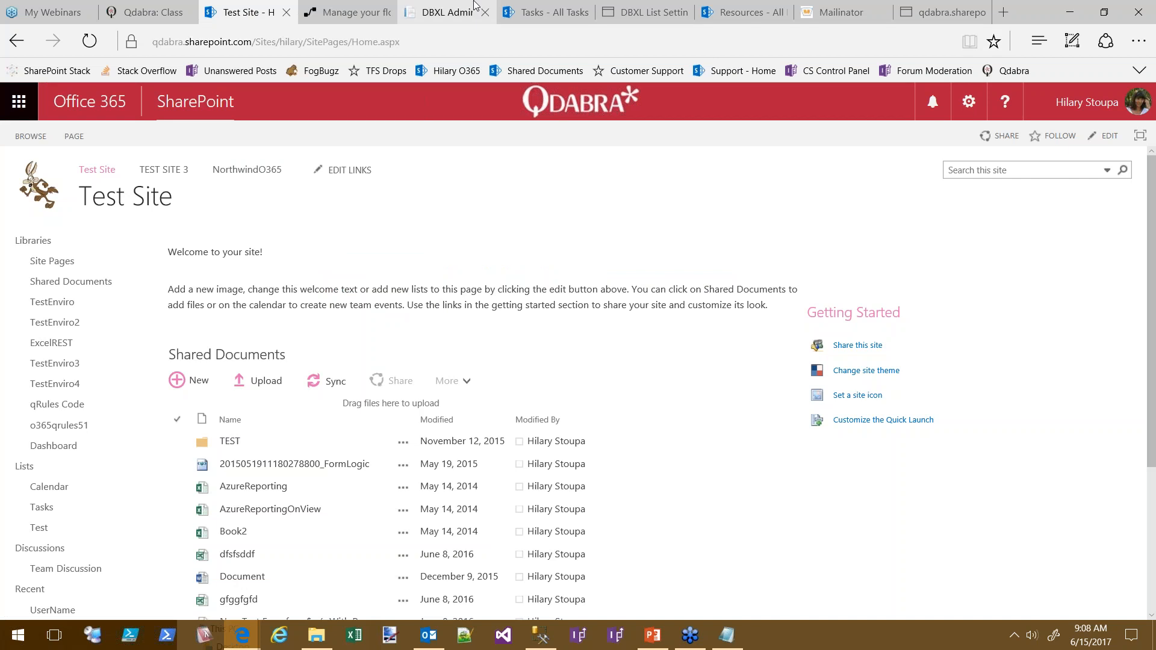
left_click(550, 12)
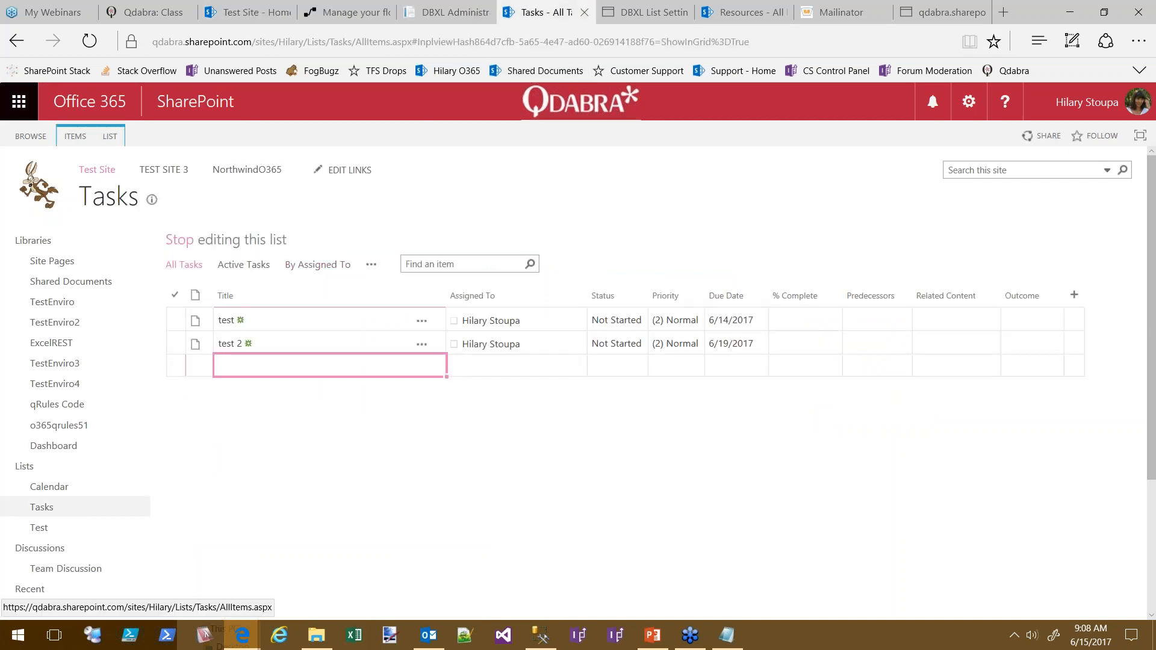
left_click(370, 18)
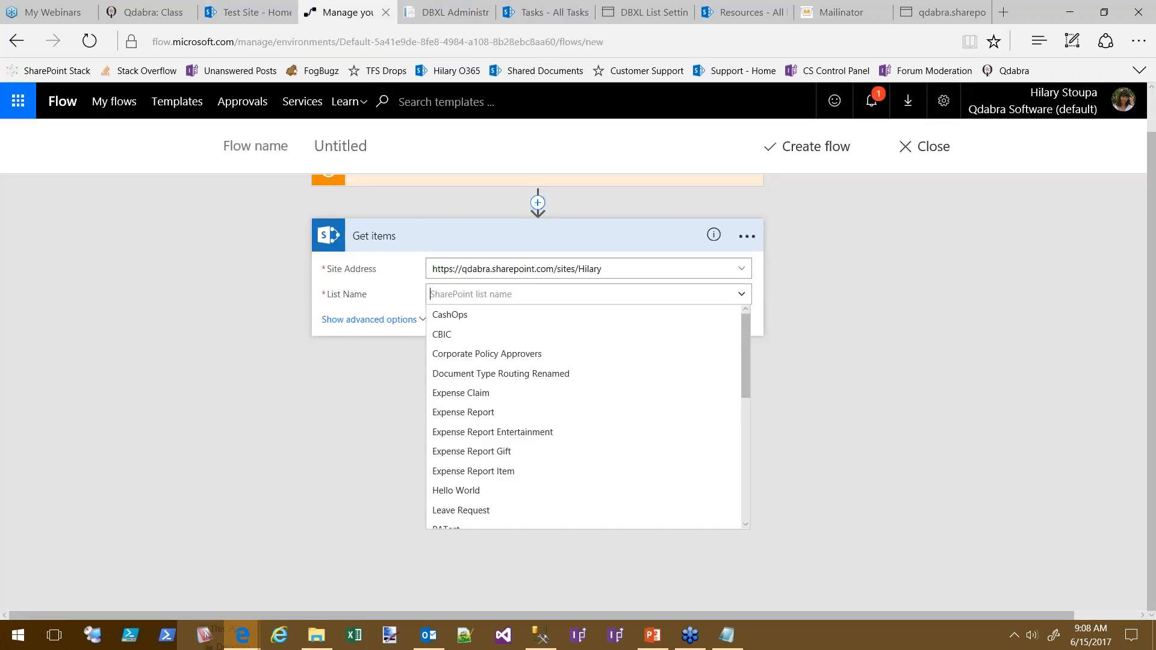
left_click_drag(748, 360, 748, 484)
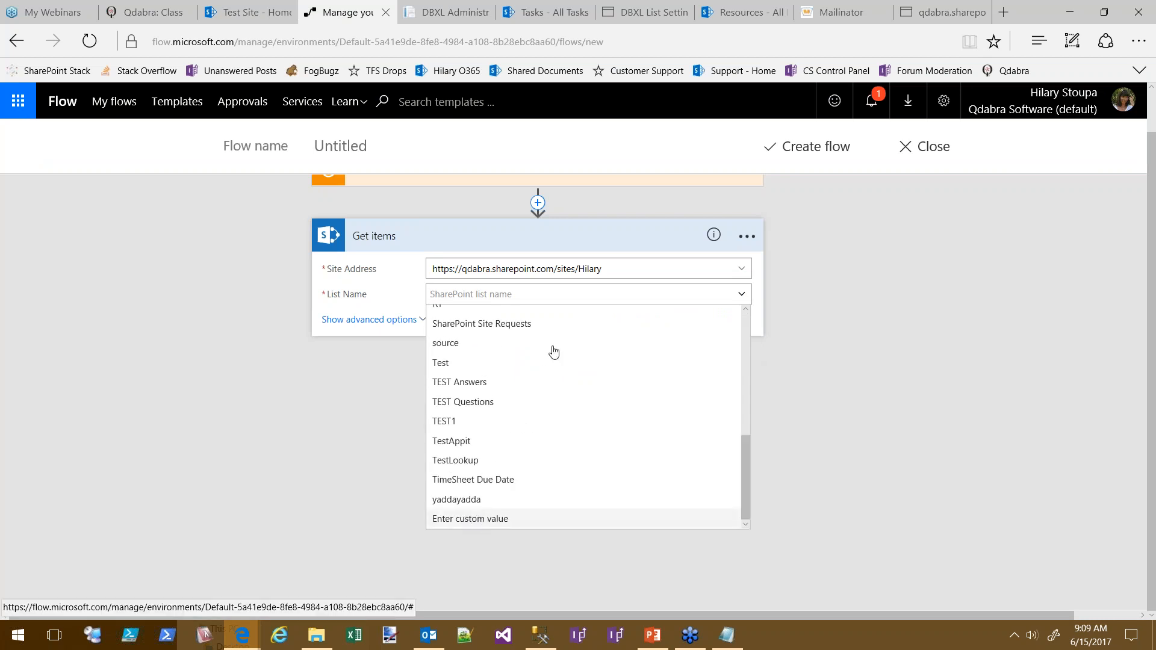
left_click(485, 521)
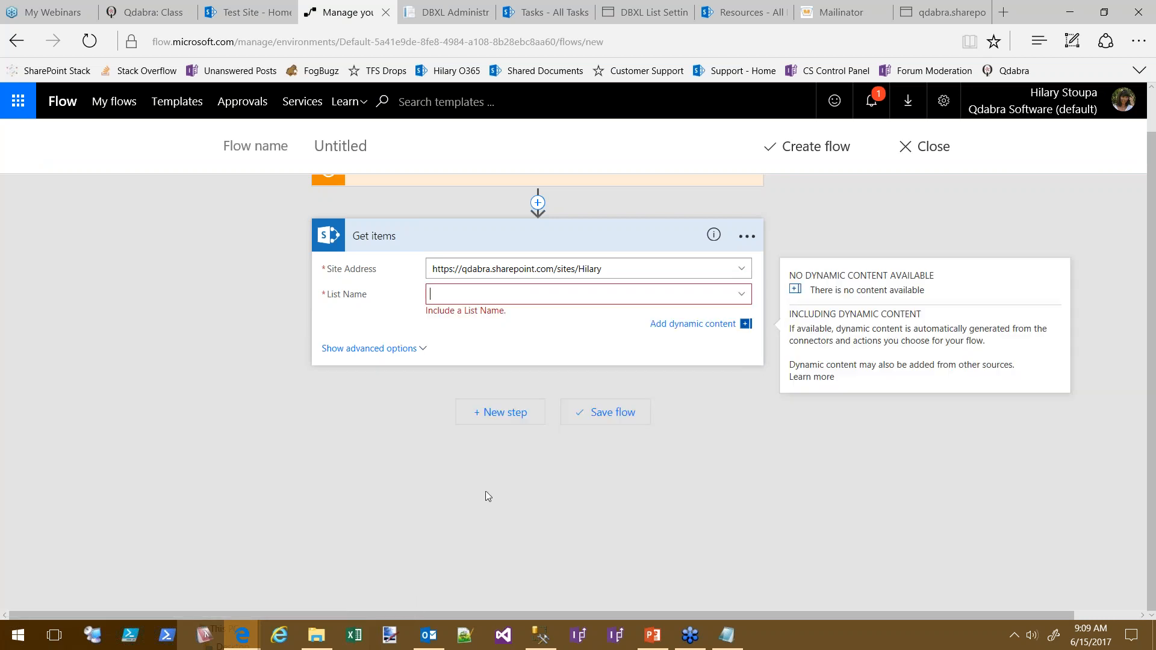
type("Tasks")
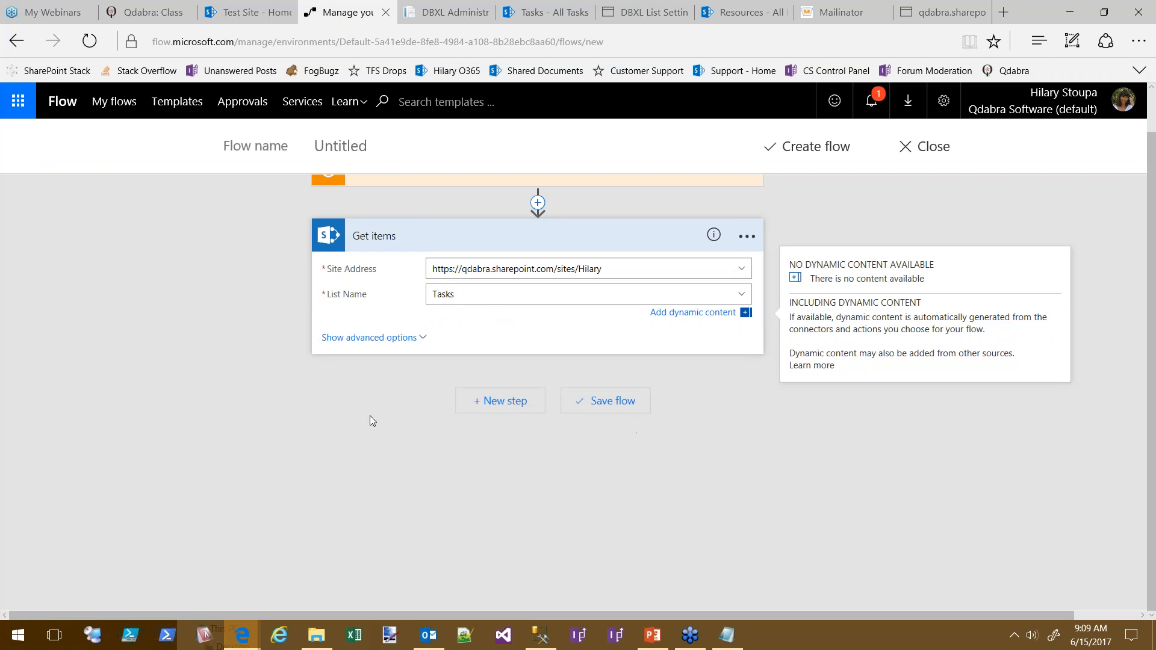
left_click(351, 365)
left_click(499, 409)
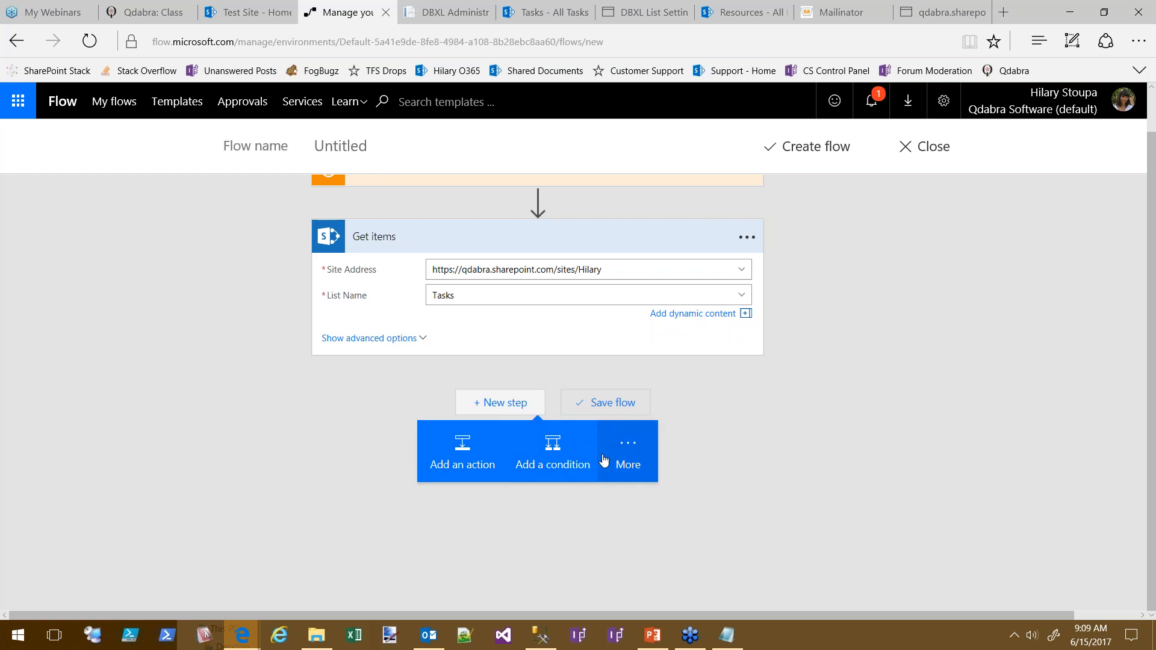
Add an Apply to each loop over the Get items 'value' output, with an empty Condition inside
left_click(639, 451)
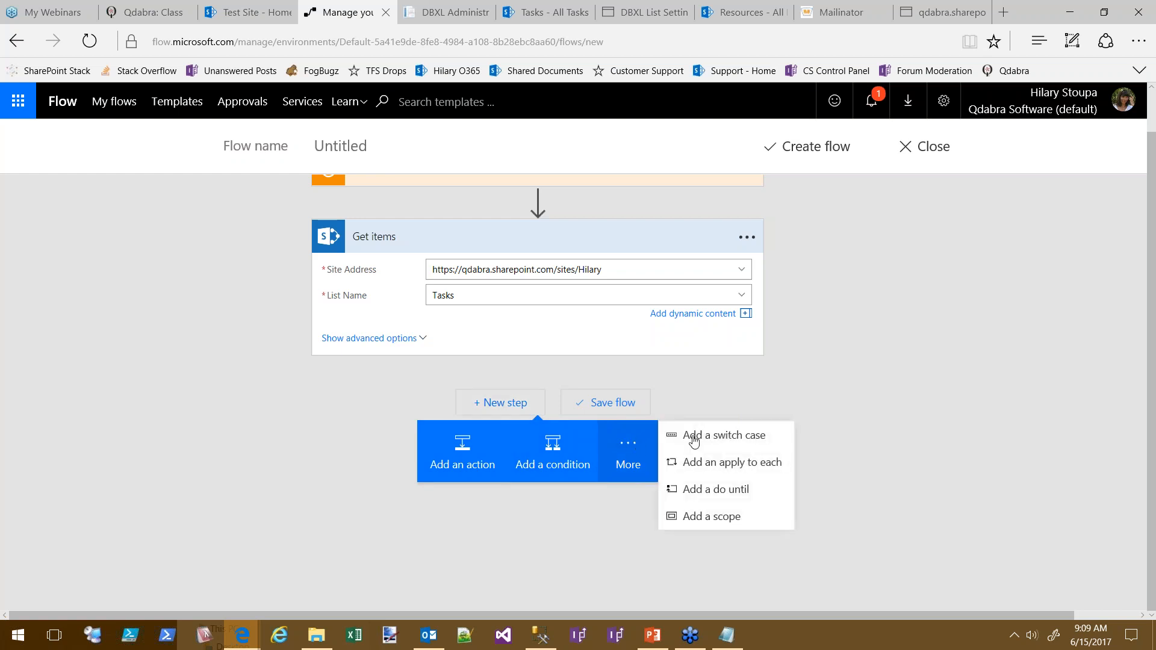
left_click(757, 464)
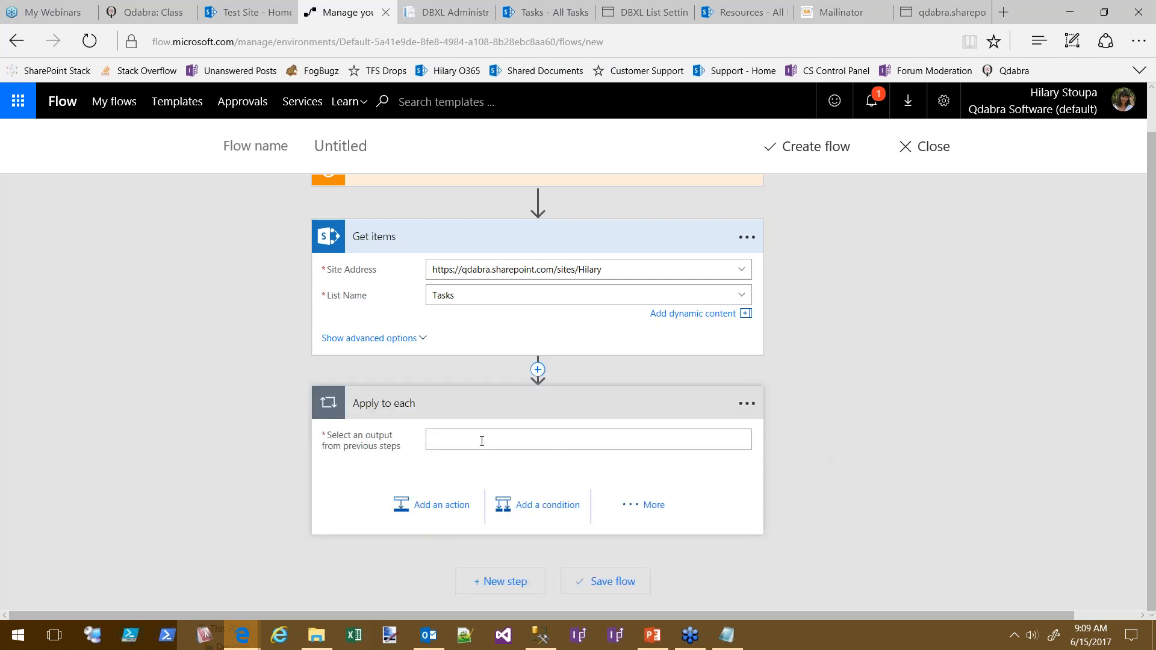
left_click(482, 444)
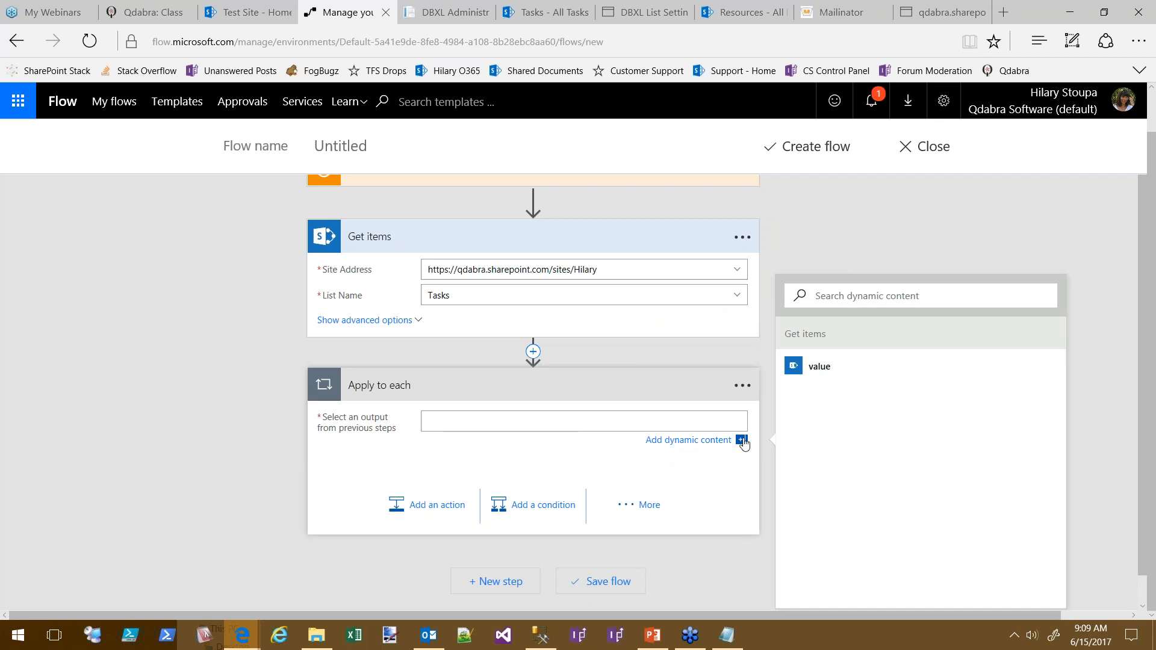
left_click(823, 370)
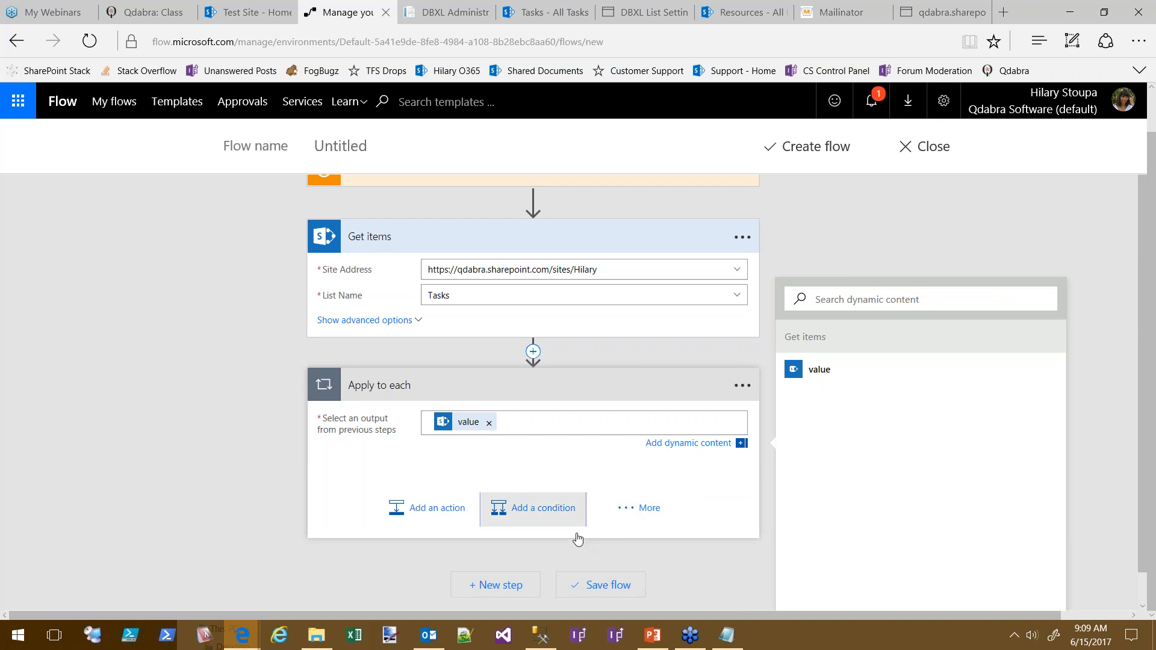
left_click(550, 507)
left_click(464, 542)
left_click(881, 484)
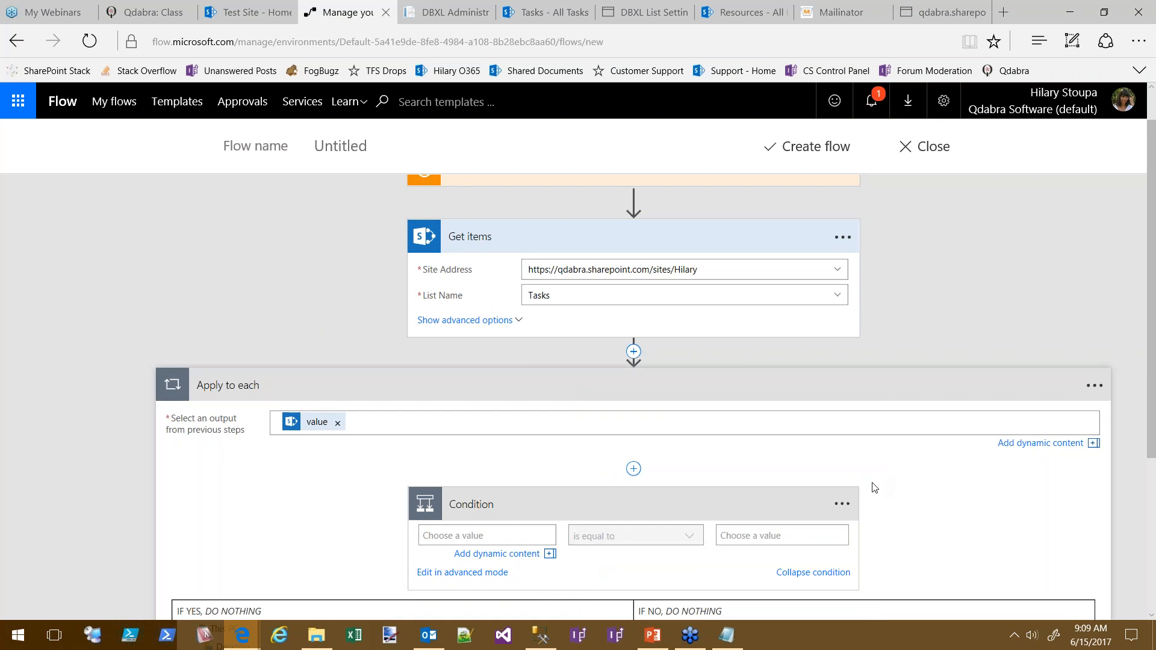
Set the Condition to test % Complete is equal to 0, then collapse it
left_click(517, 538)
left_click_drag(874, 493, 897, 531)
scroll(924, 280, "down", 1)
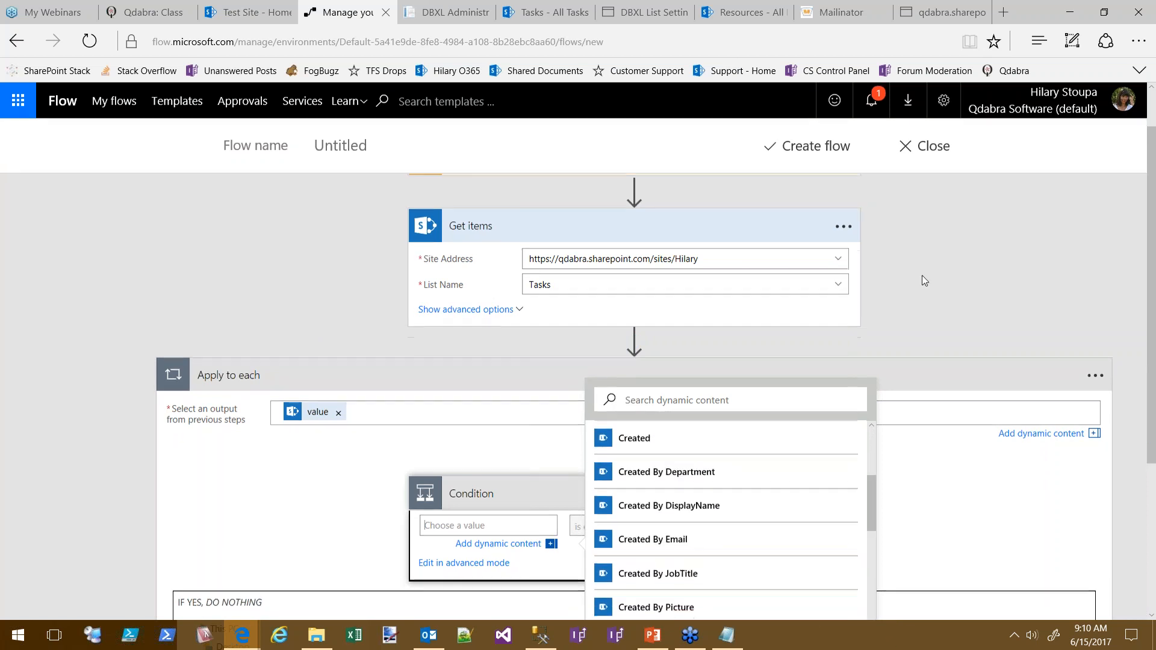
scroll(925, 280, "down", 2)
scroll(871, 266, "up", 3)
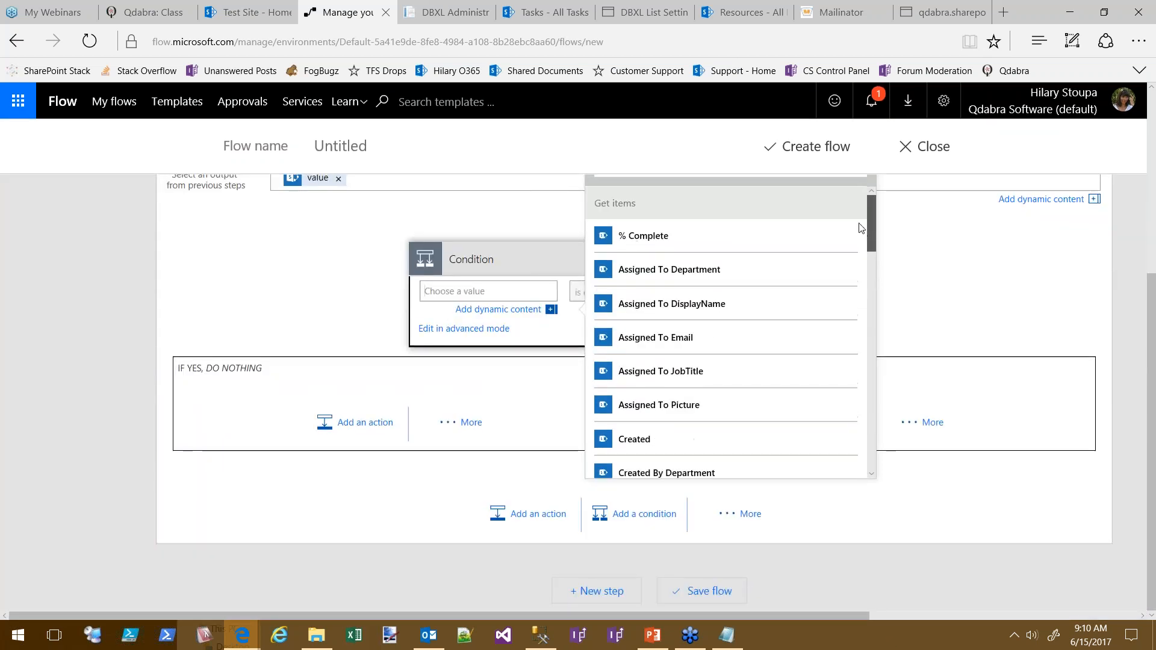
left_click(644, 239)
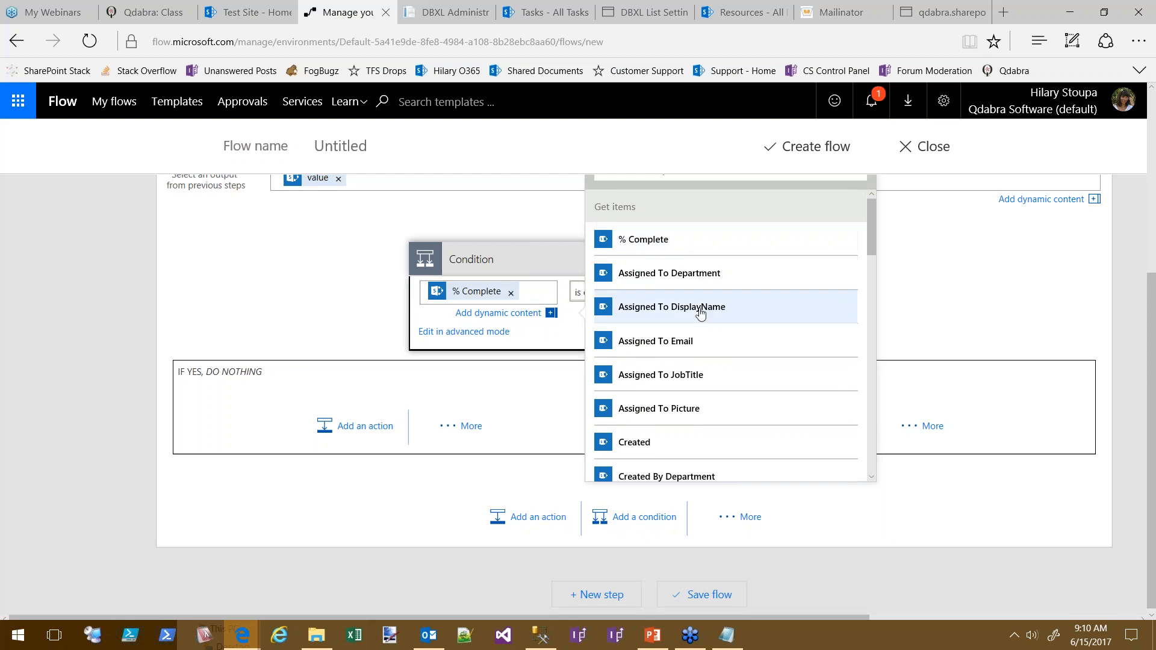
left_click(548, 260)
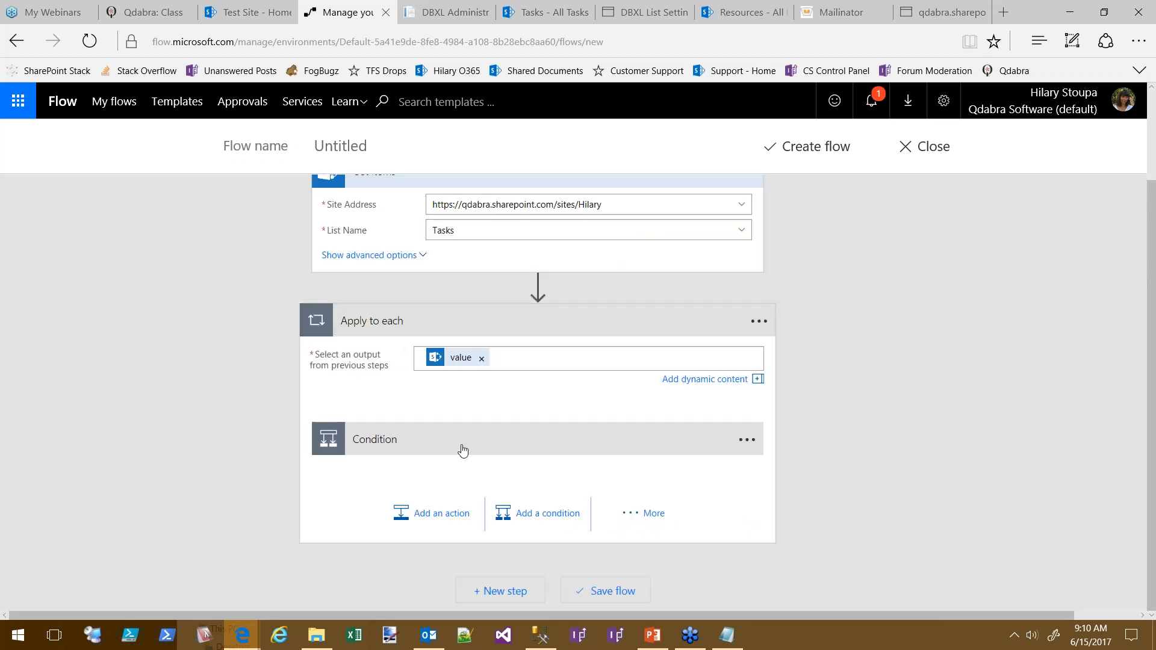
left_click(350, 447)
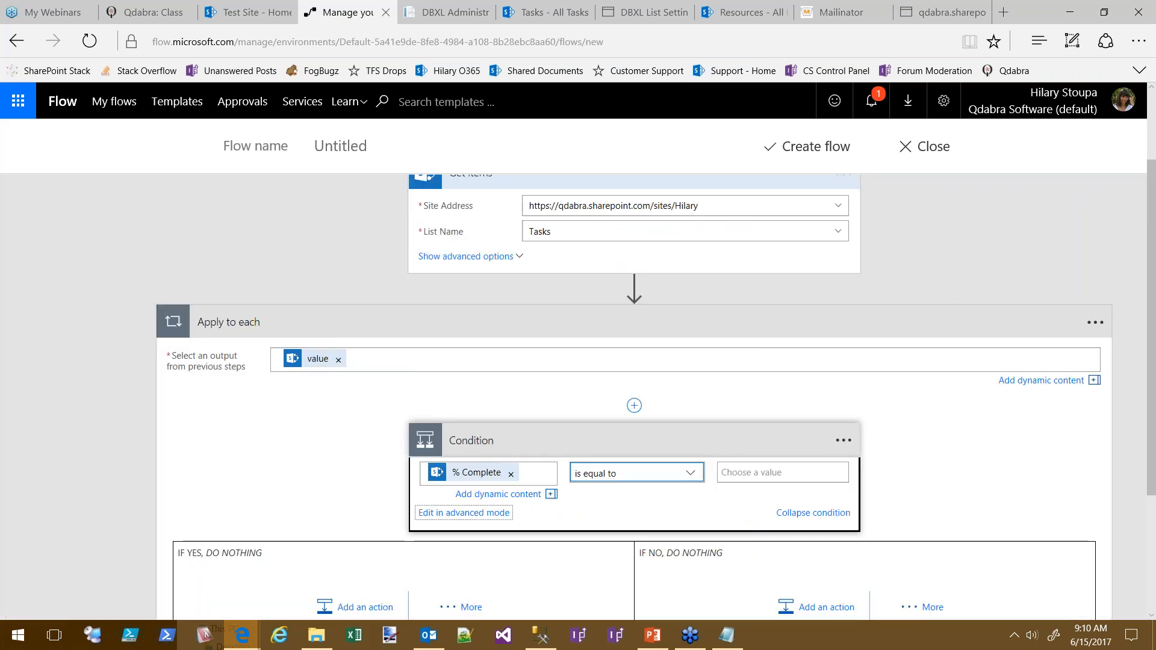
left_click(775, 474)
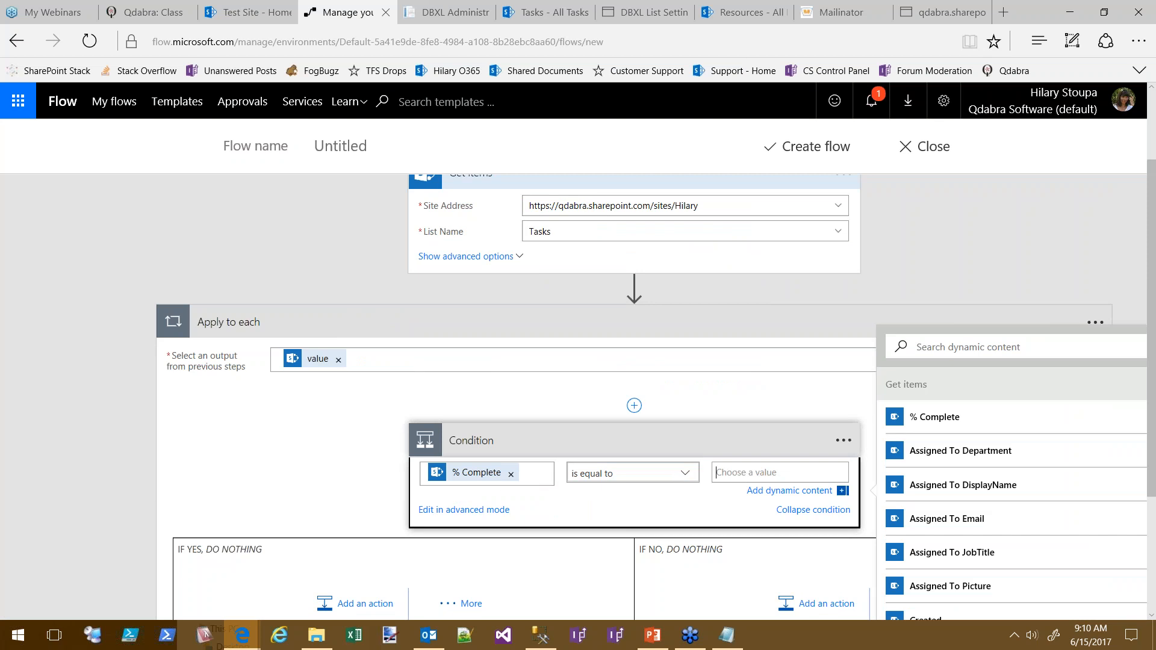
type("0")
left_click(633, 435)
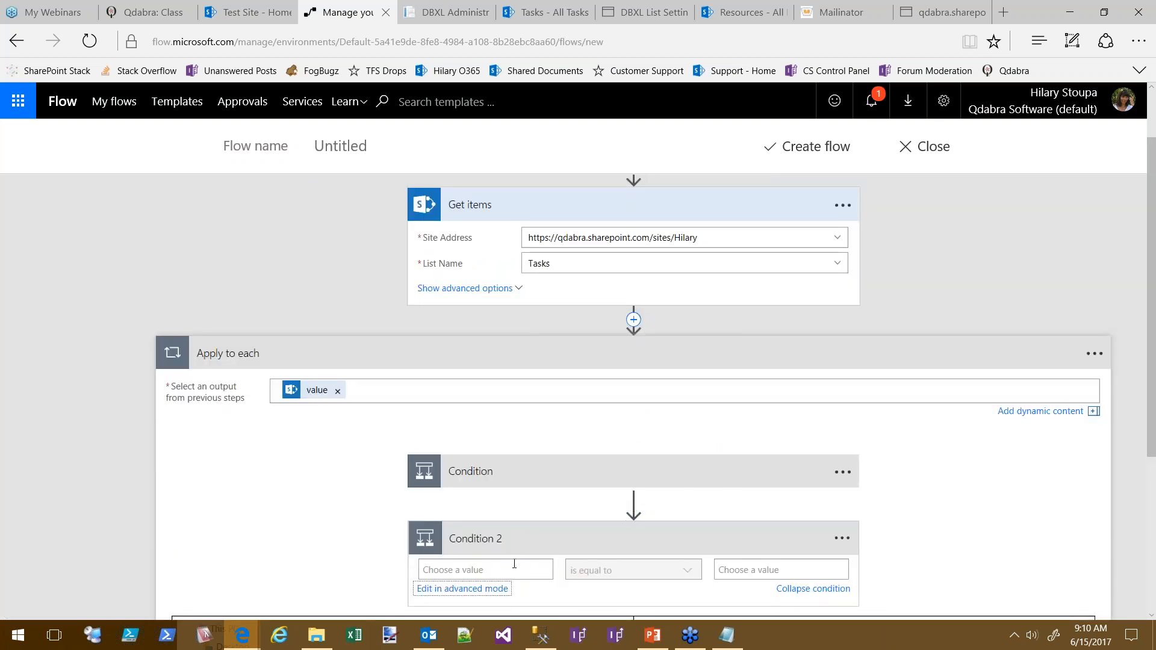
Set Condition 2's left value to the Due Date dynamic field
left_click(514, 564)
left_click(873, 515)
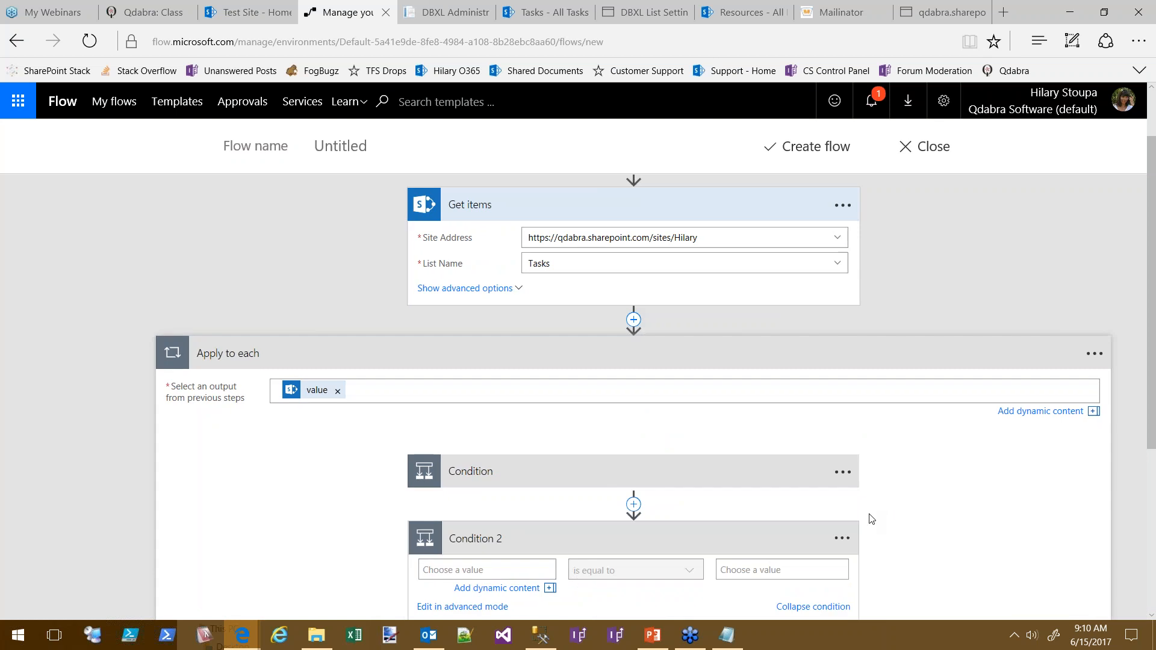
left_click(528, 551)
left_click(382, 543)
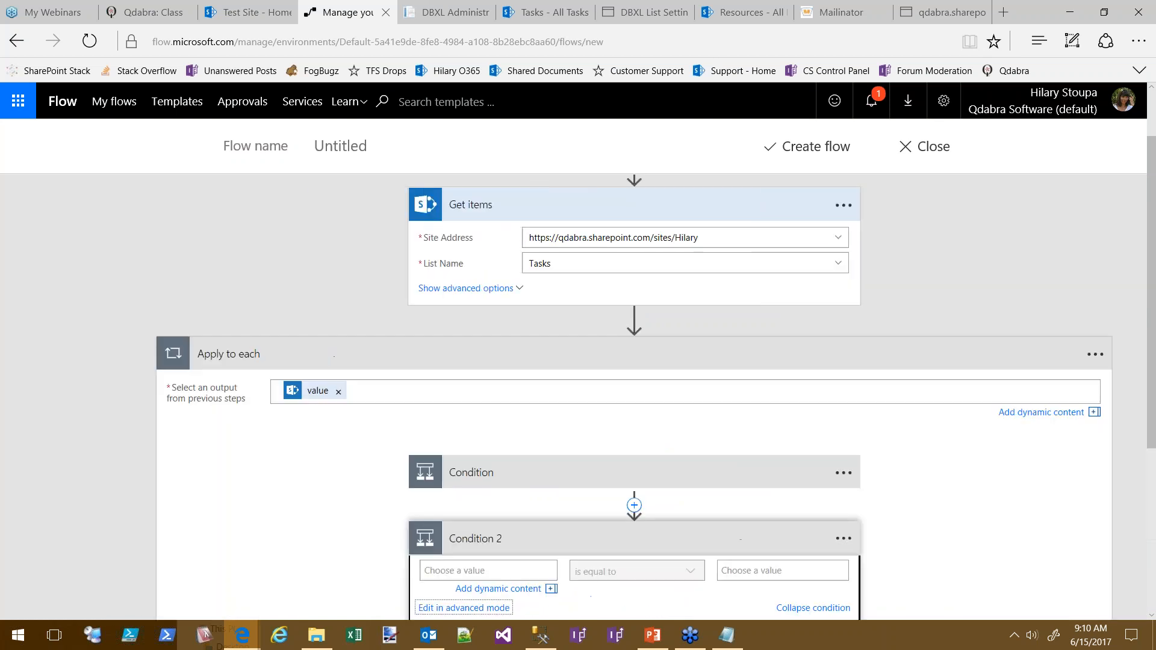
left_click(517, 572)
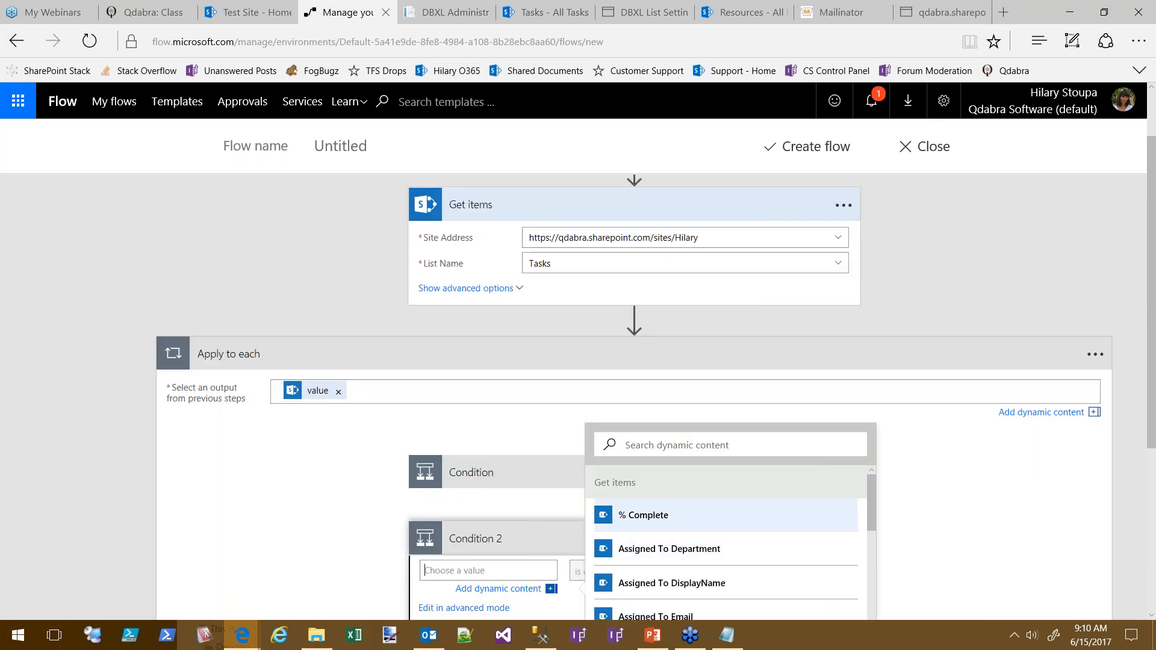
left_click_drag(874, 521, 895, 608)
left_click(687, 540)
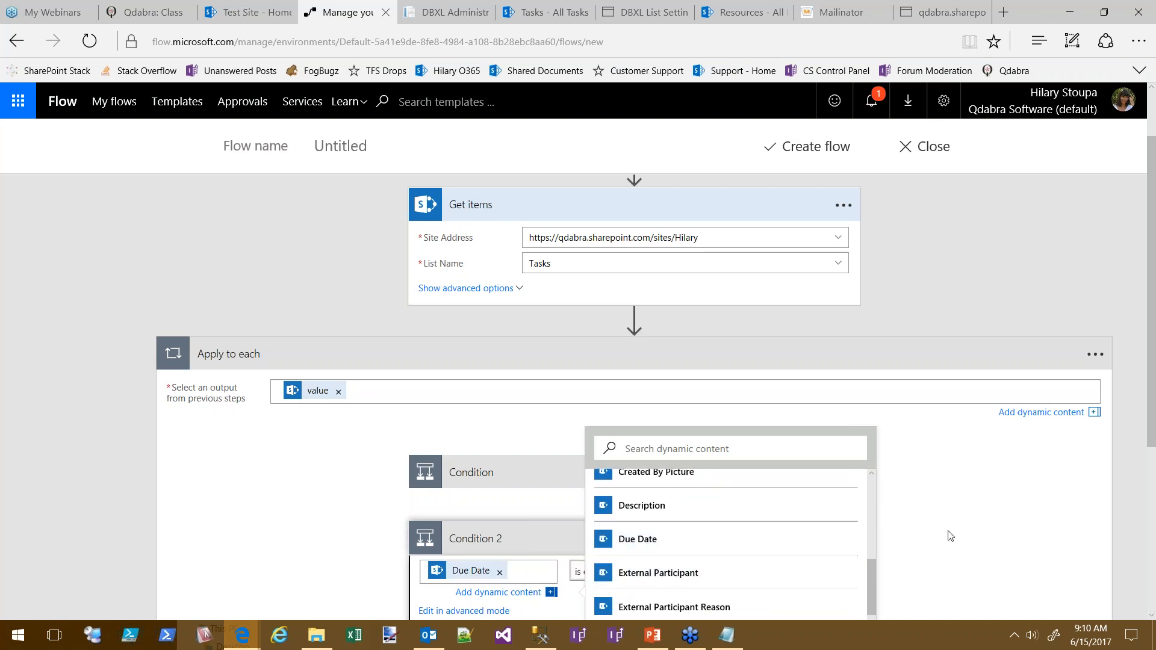
scroll(271, 496, "down", 5)
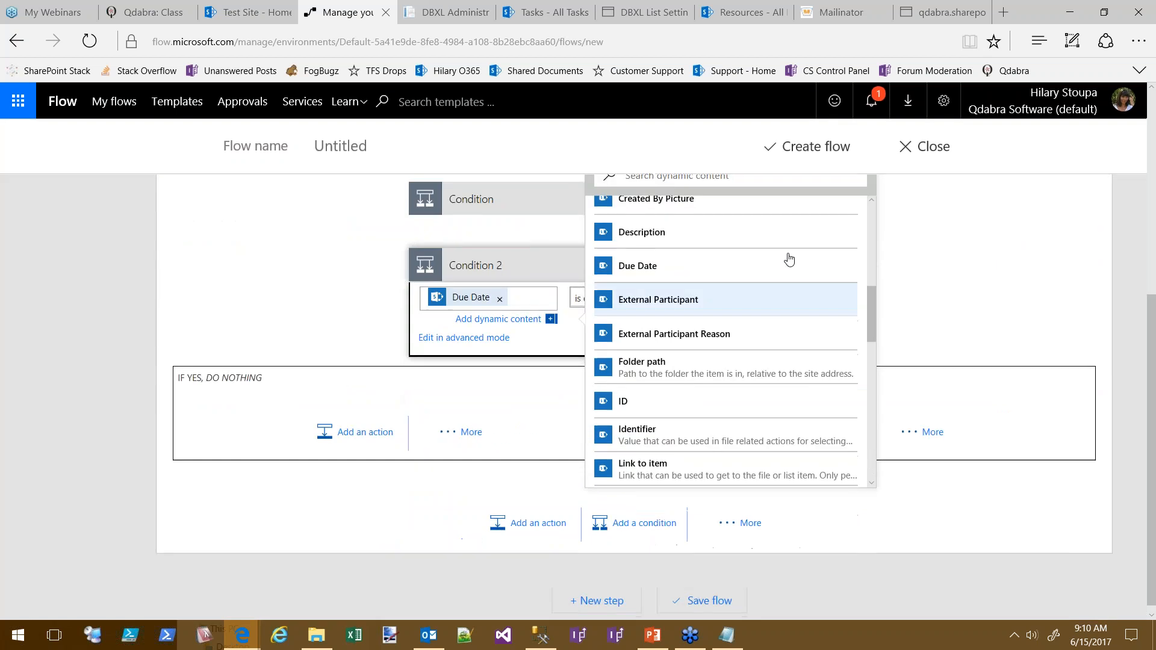
Keep 'is equal to' as Condition 2's operator after peeking at advanced mode, then view the Mailinator email
left_click(577, 298)
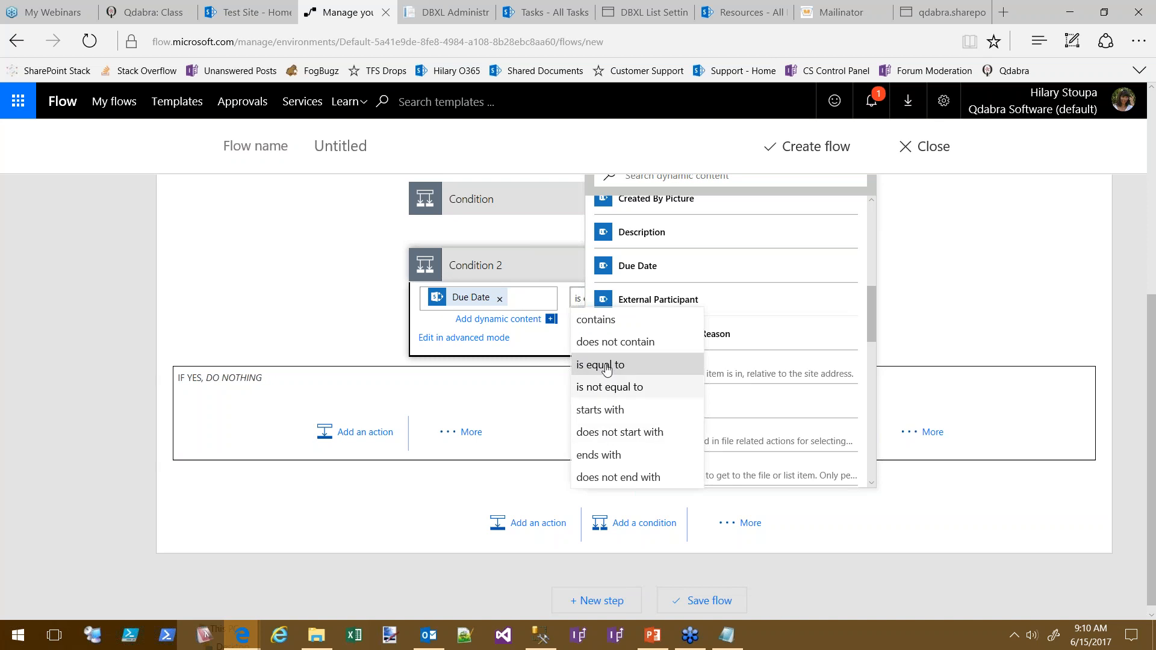
left_click(591, 371)
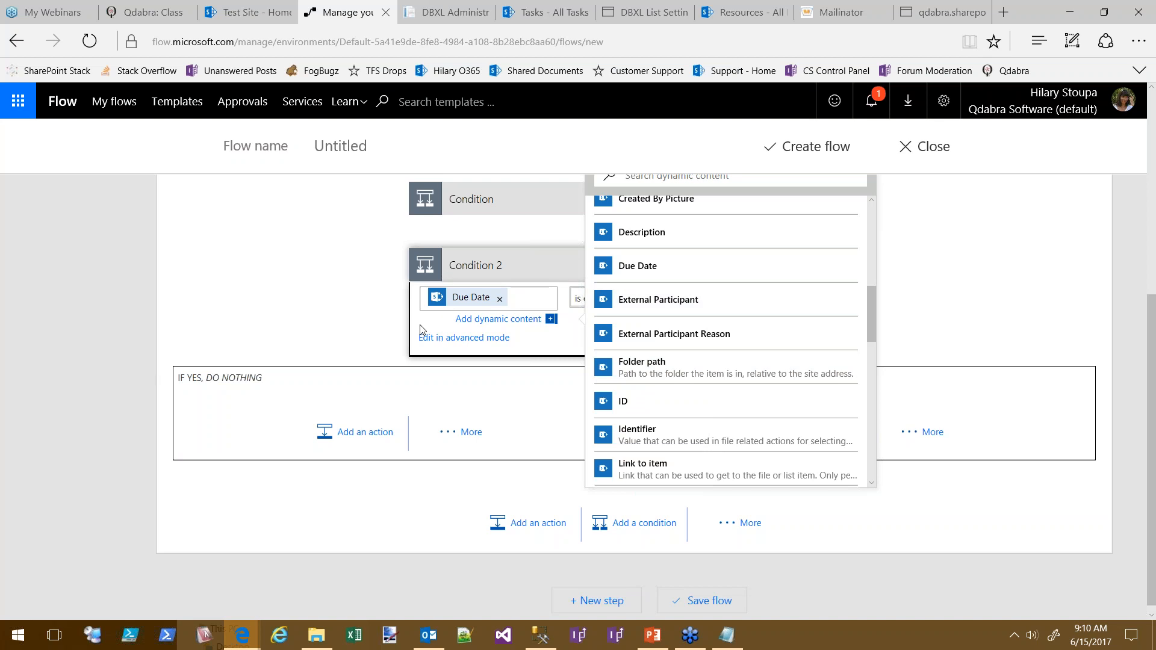
left_click(467, 337)
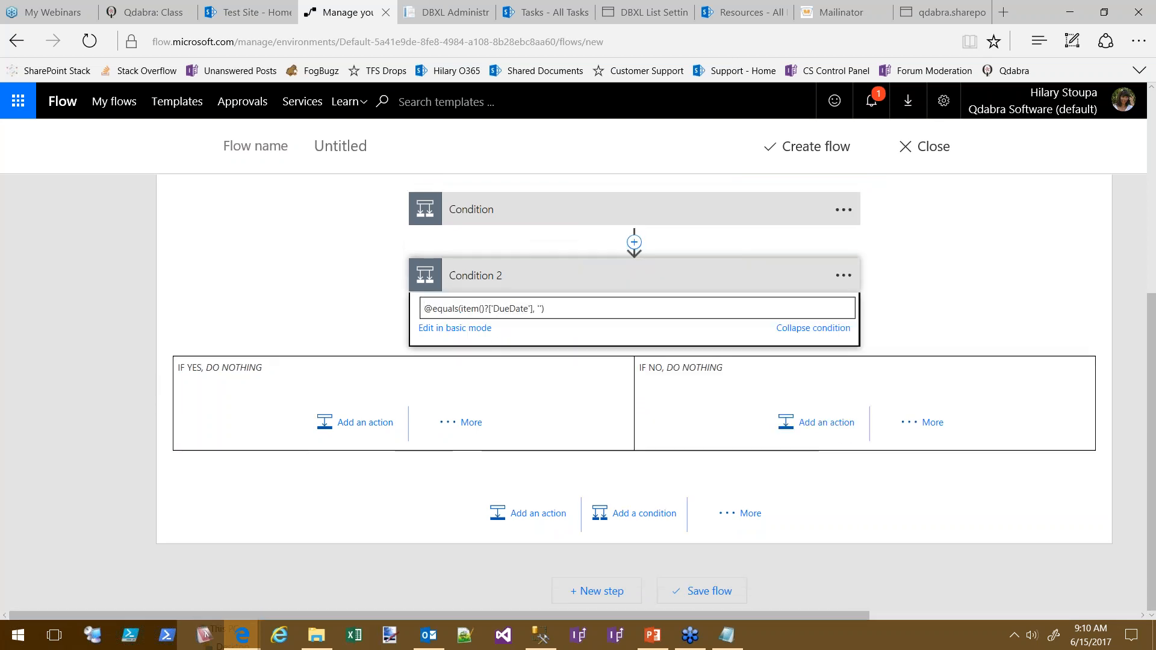
left_click(463, 331)
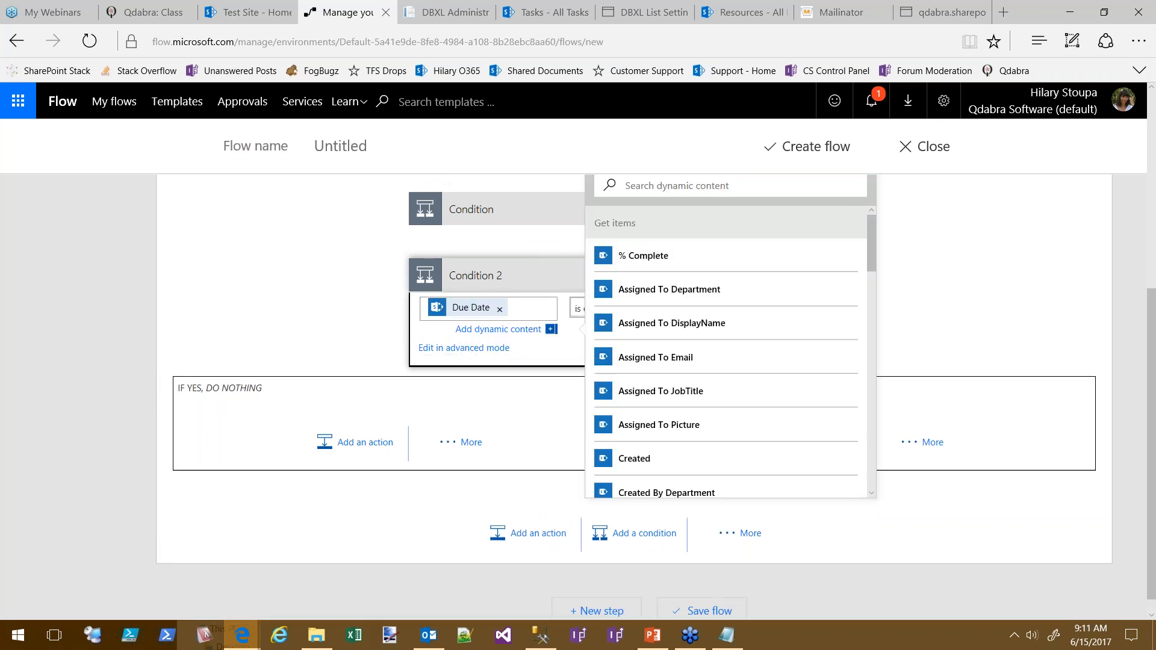
left_click(576, 310)
left_click(549, 275)
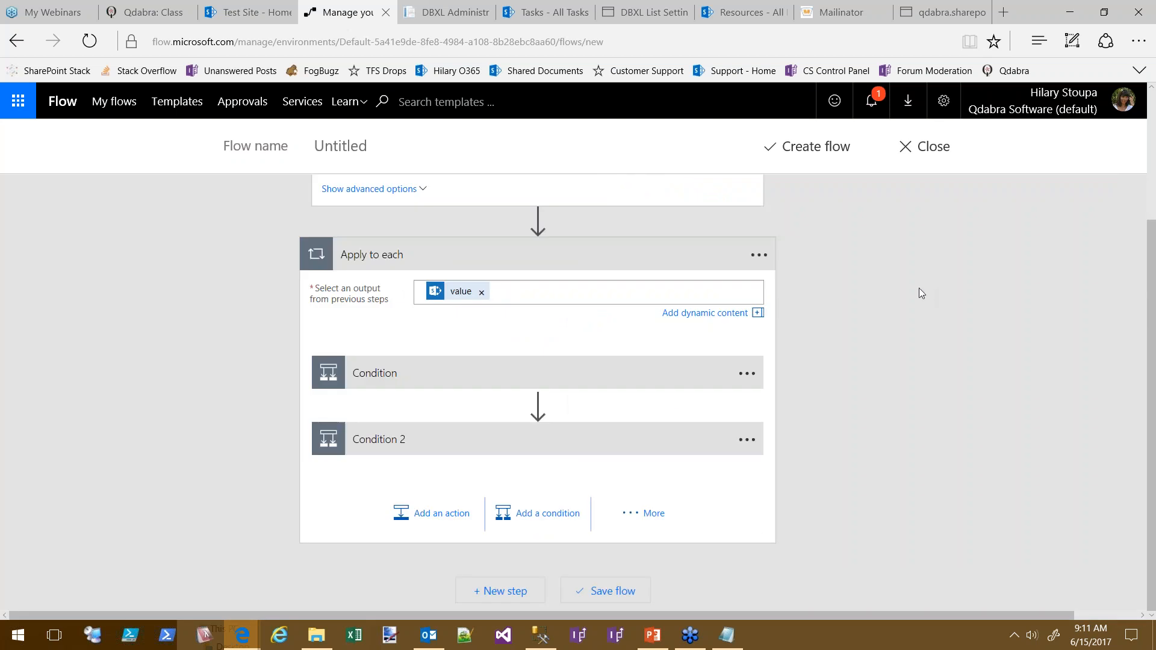
left_click(581, 429)
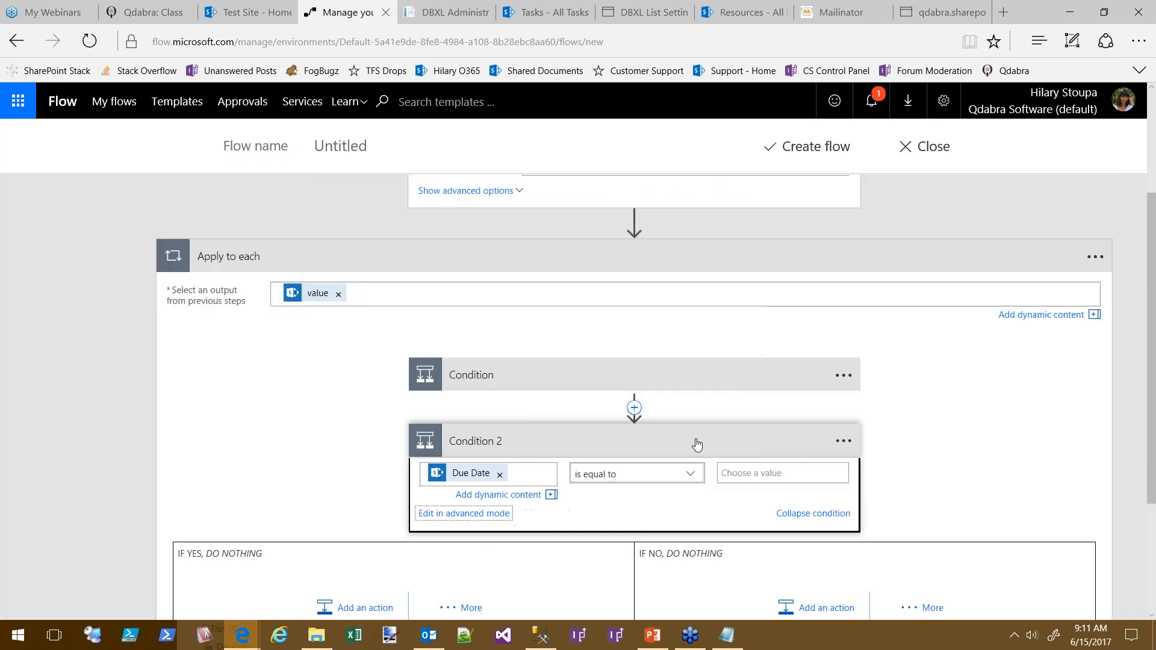
left_click(767, 473)
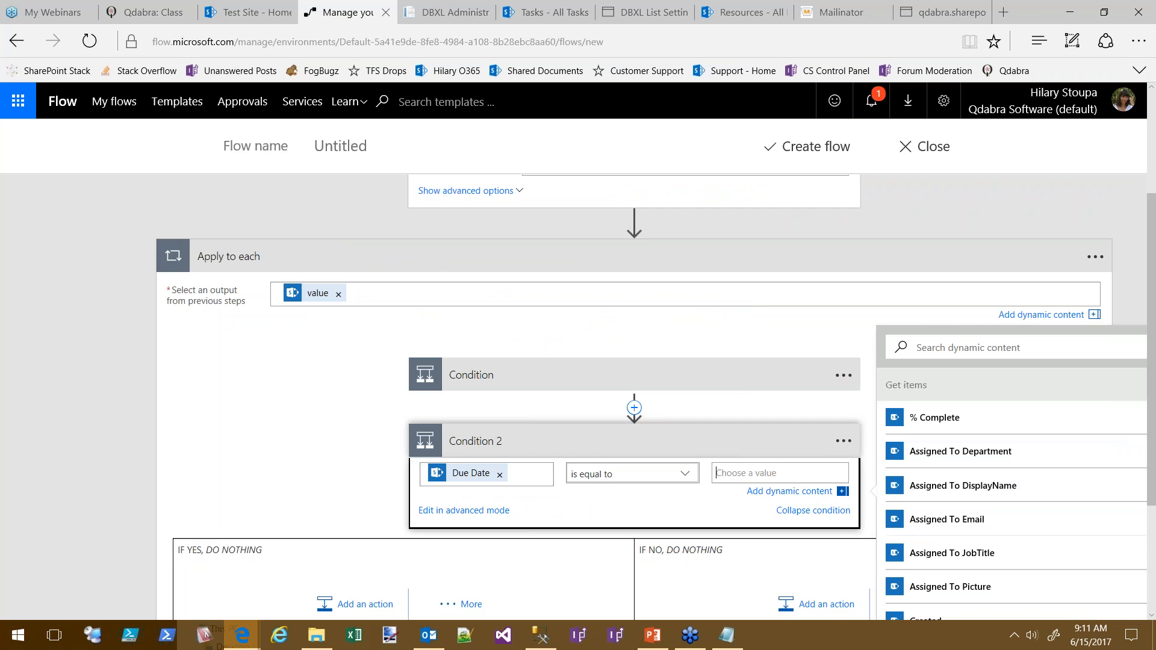
left_click(854, 12)
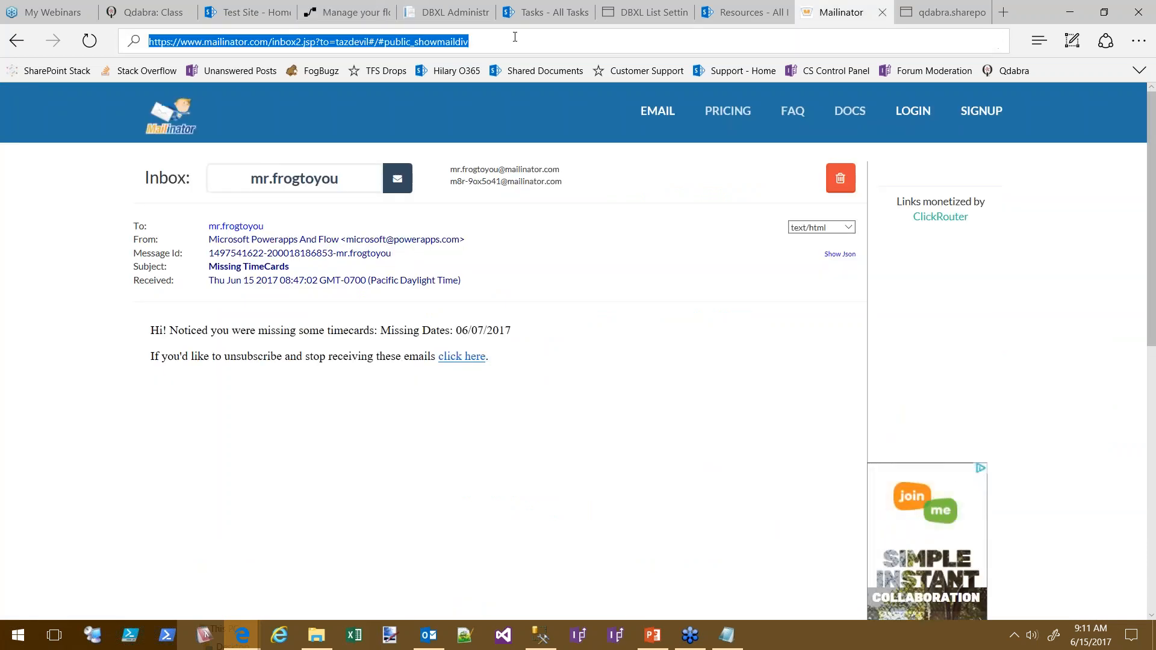
Google 'workflow logic apps syntax' and open the Workflow Definition Language schema for Azure Logic Apps page
left_click(517, 42)
type("worl")
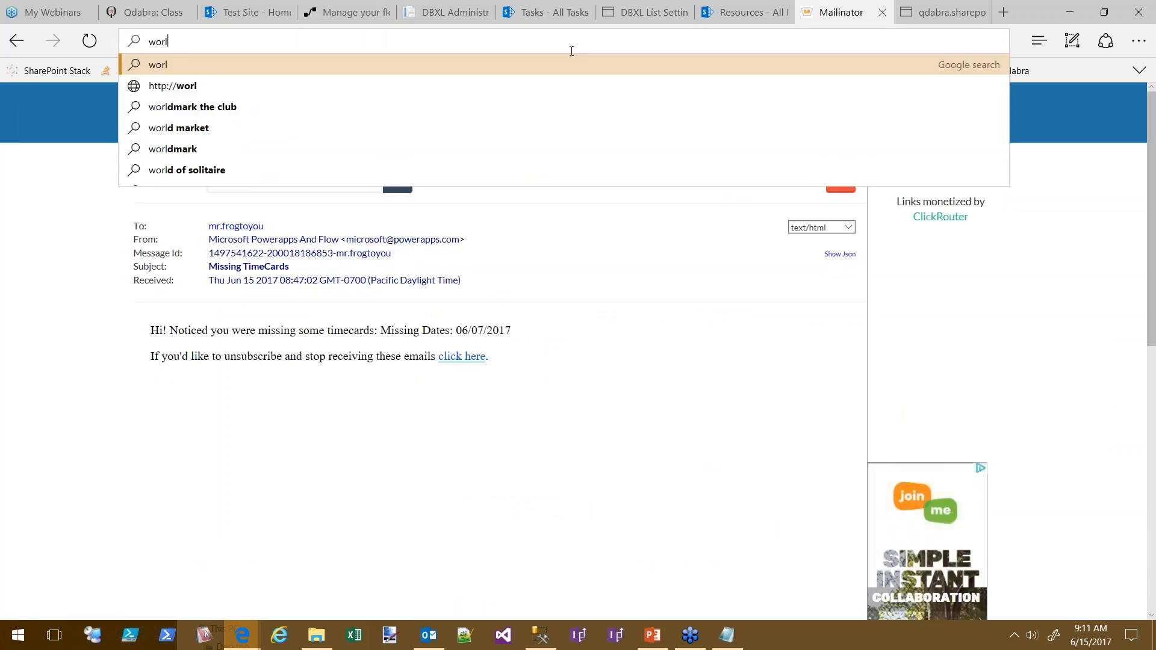
key("BackSpace")
type("kflow logic apps sy")
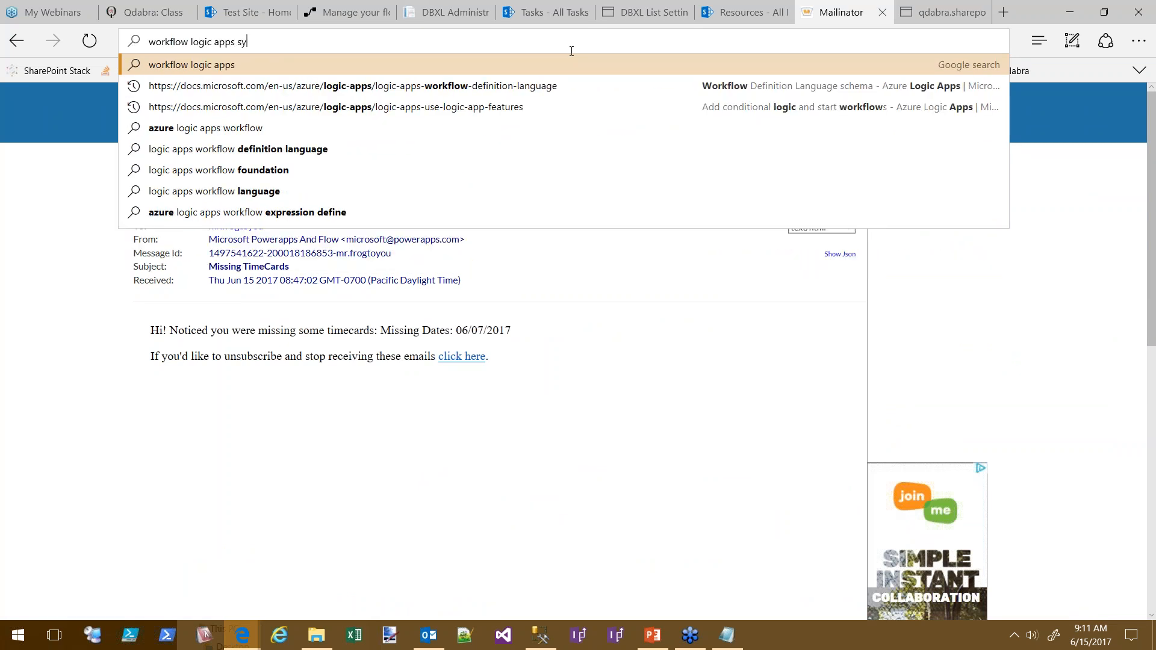
type("nc")
type("as")
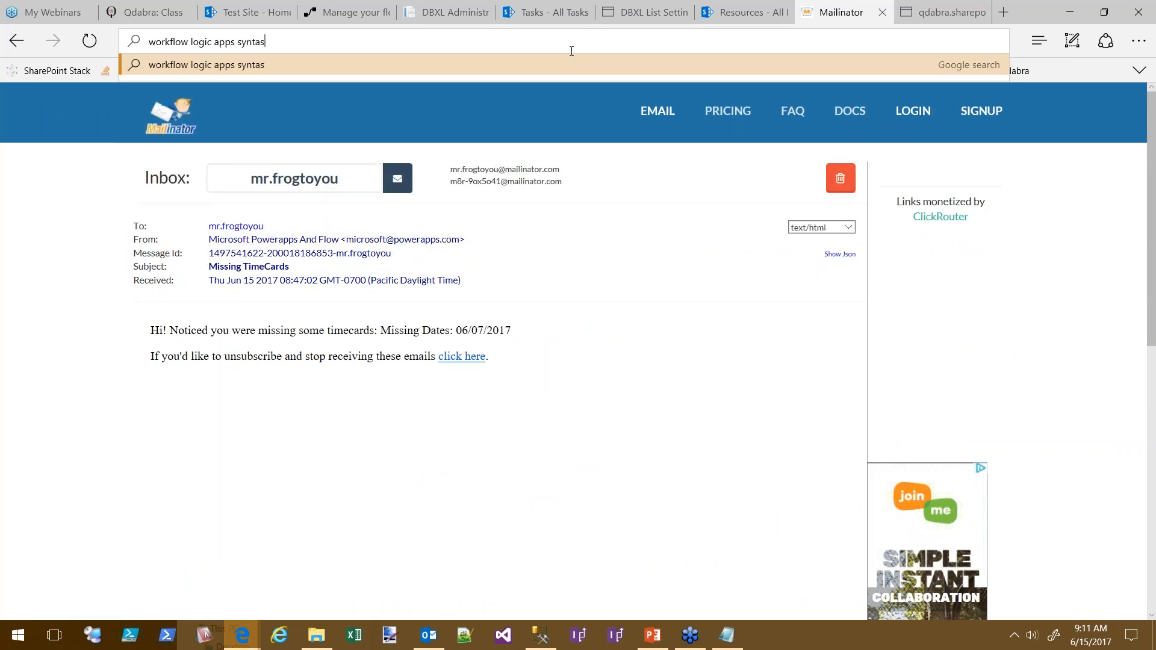
key("BackSpace")
type("x")
key("Return")
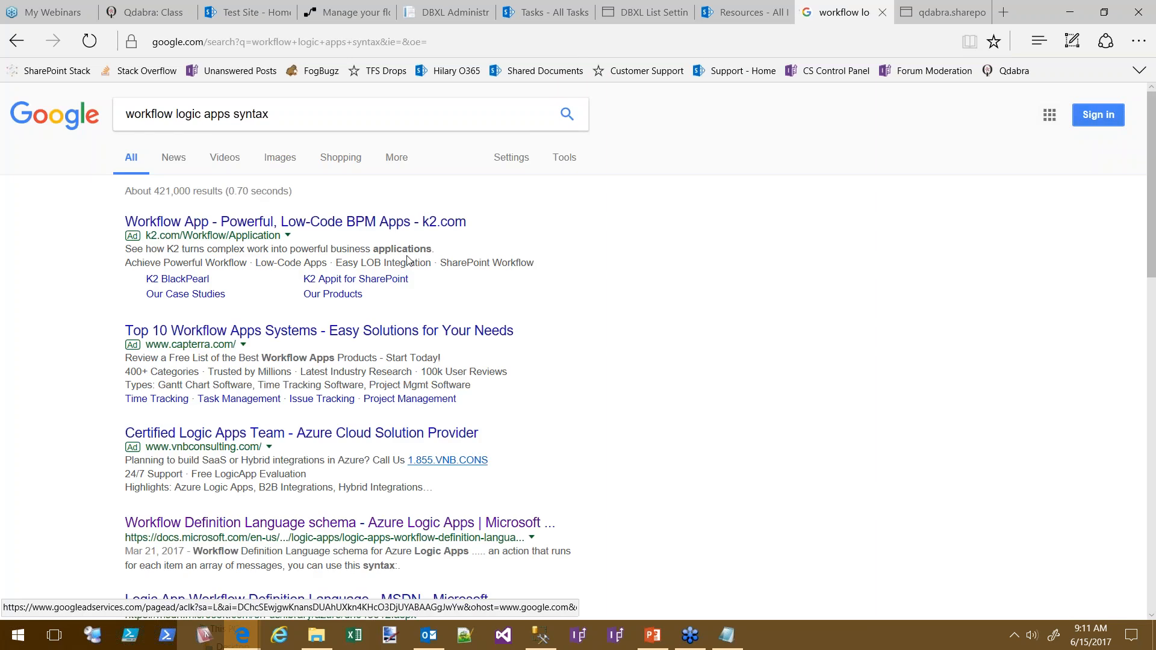
scroll(834, 400, "down", 5)
left_click(254, 248)
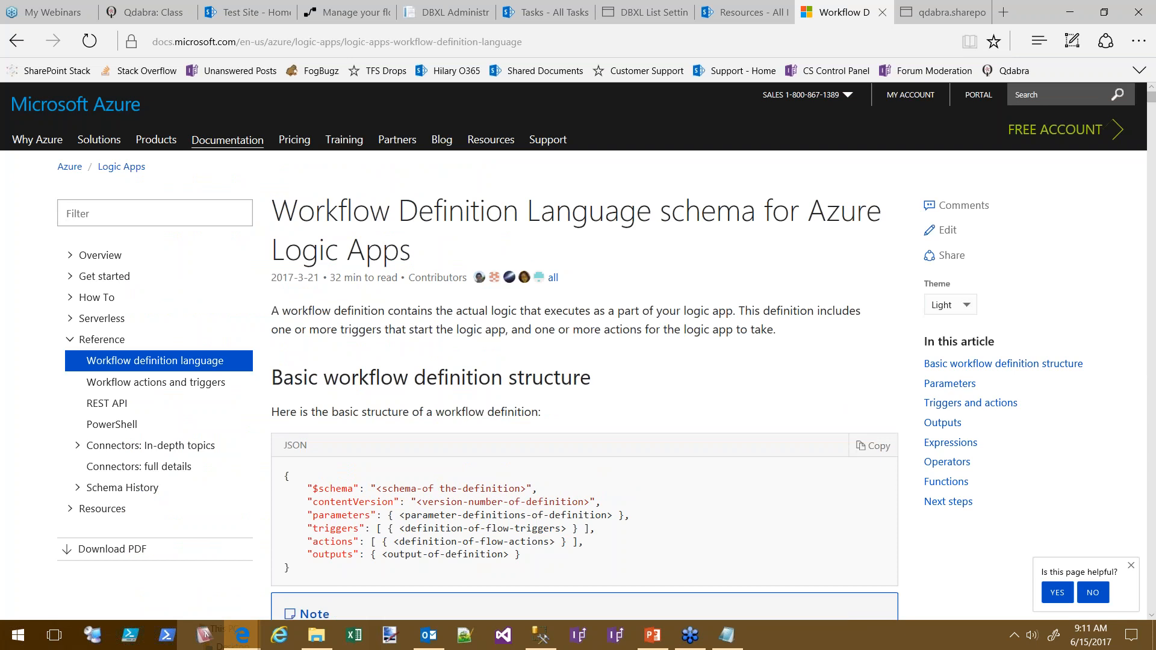
Find 'now' on the docs page to reach the utcnow date function, then return to the flow editor
key("ctrl+f")
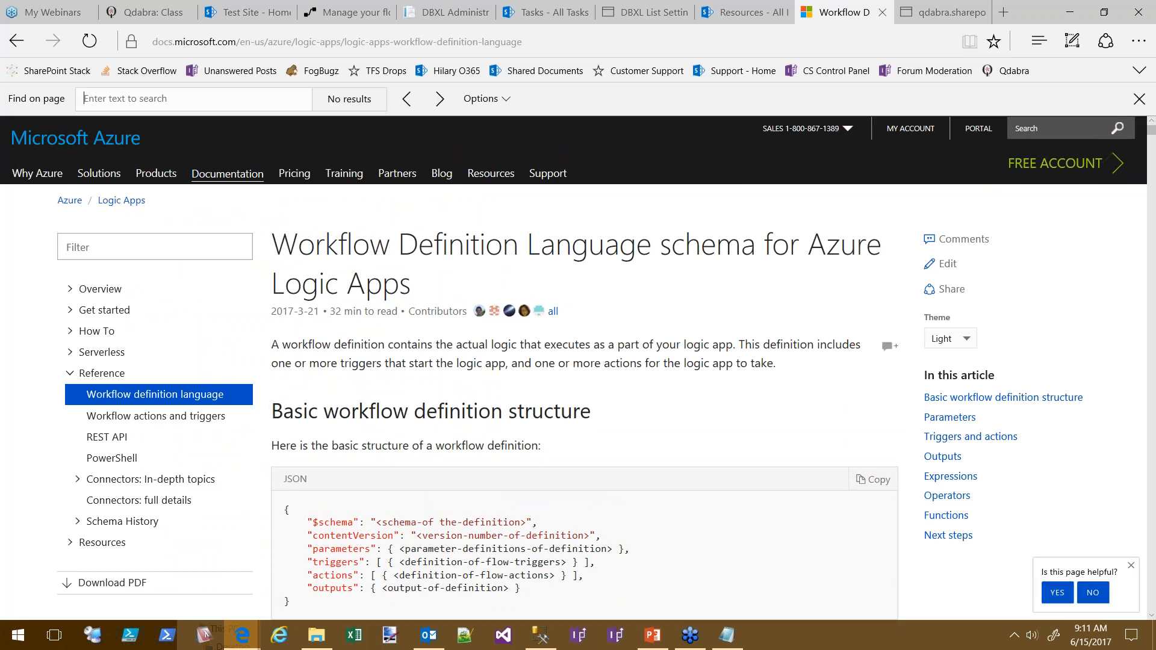
type("now")
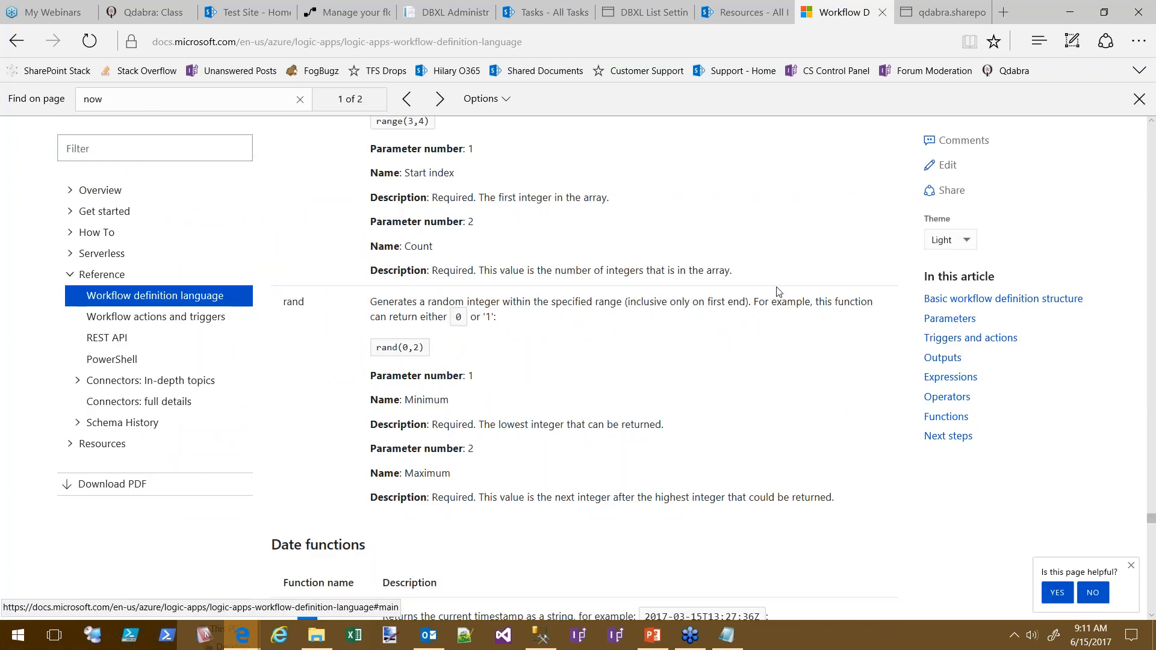
left_click(440, 99)
scroll(694, 394, "down", 5)
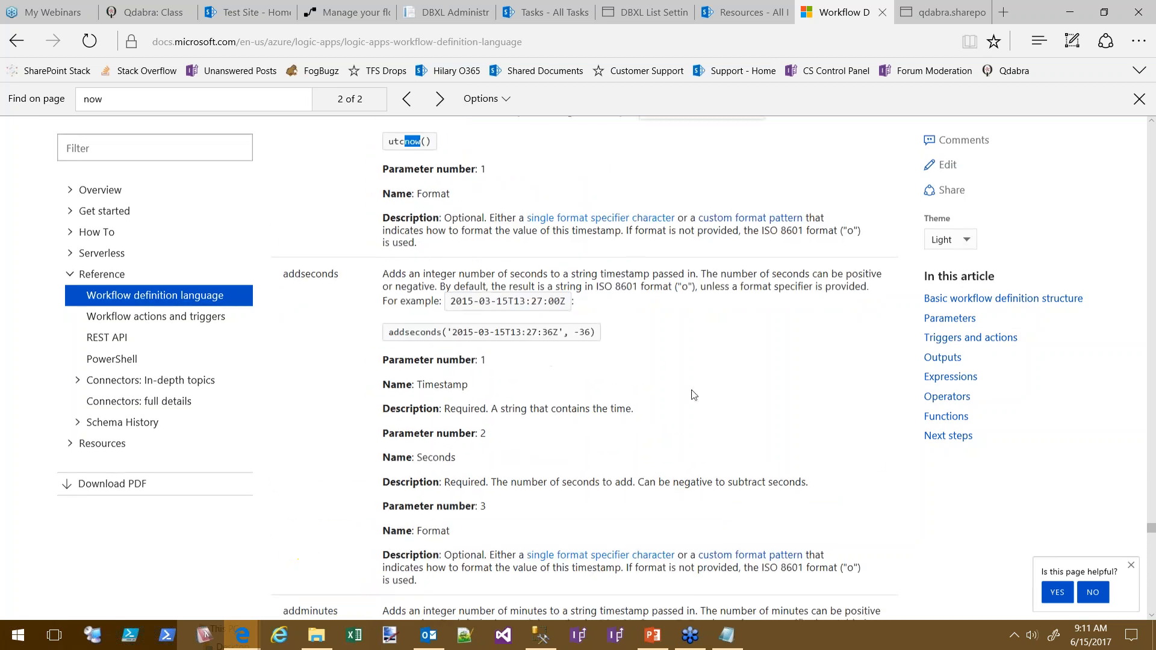
scroll(555, 270, "up", 3)
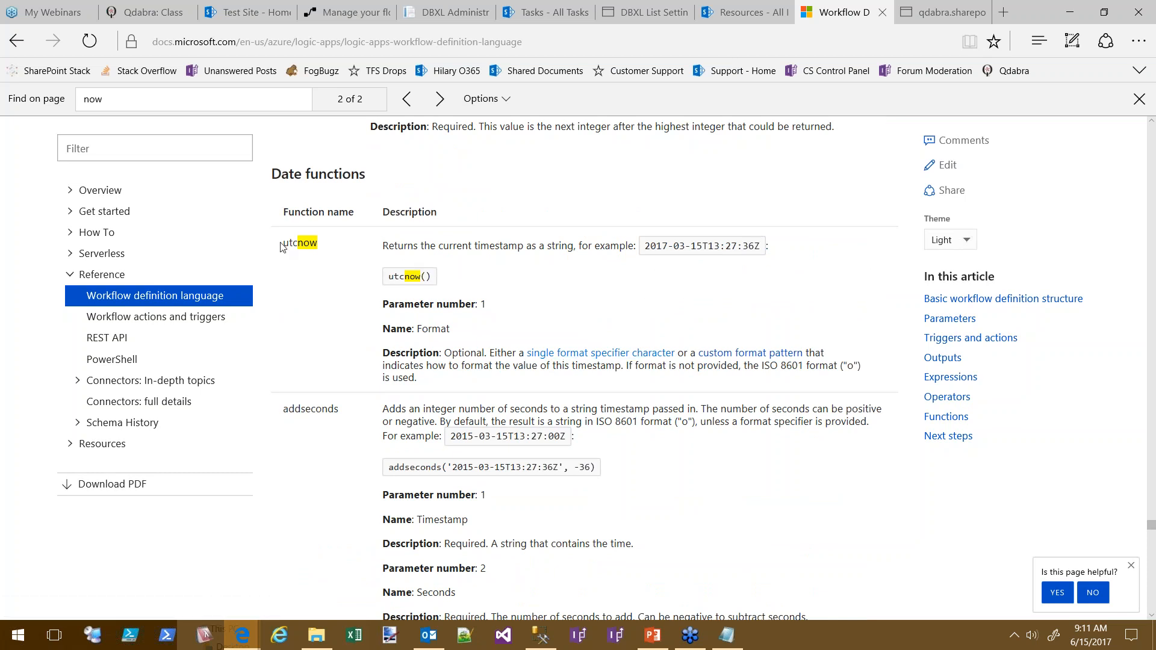
left_click(328, 13)
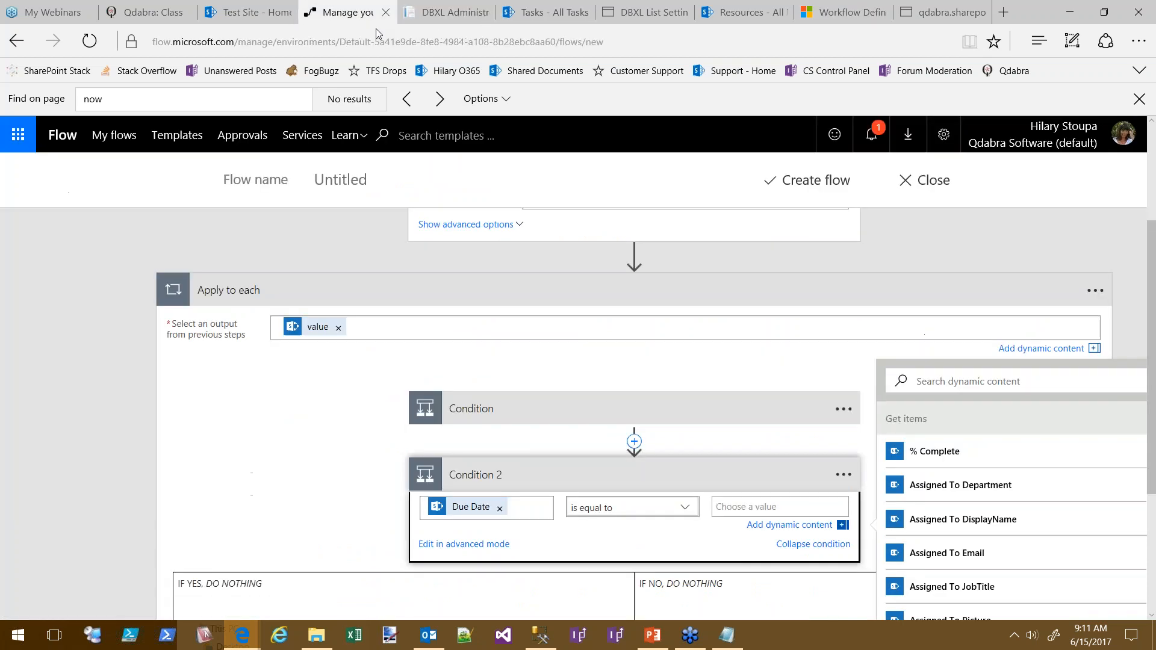
type("@utcnow(")
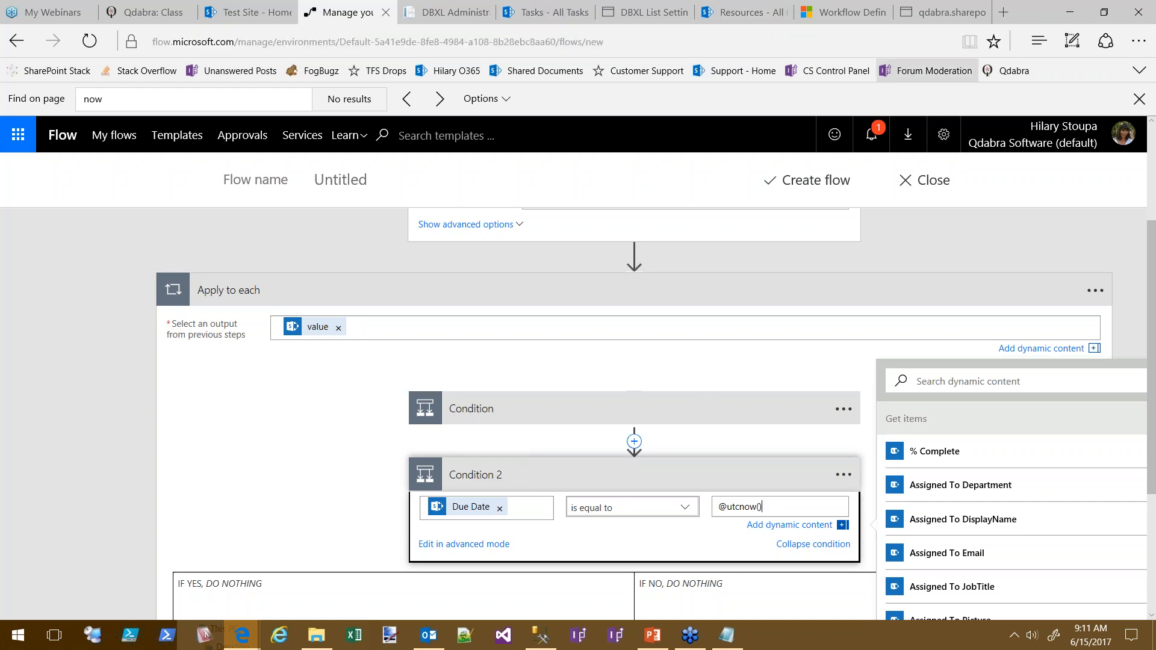
left_click(842, 13)
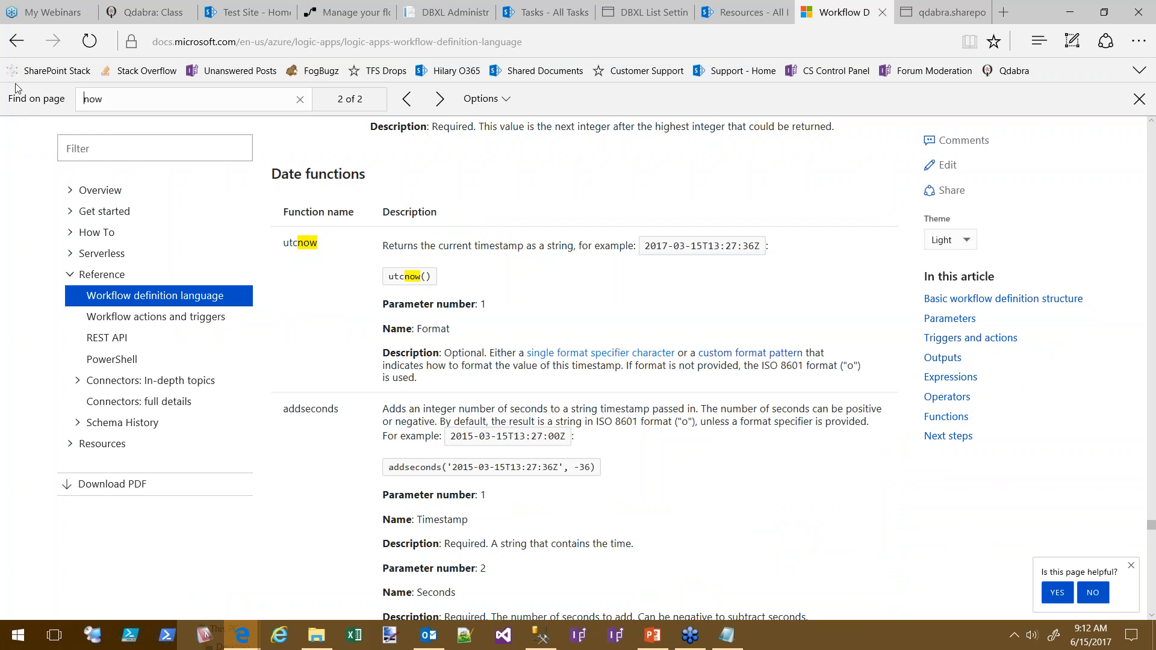
Search the docs page for 'less than' to locate the less function, then switch to the Resources (2) file
key("ctrl+f")
type("les")
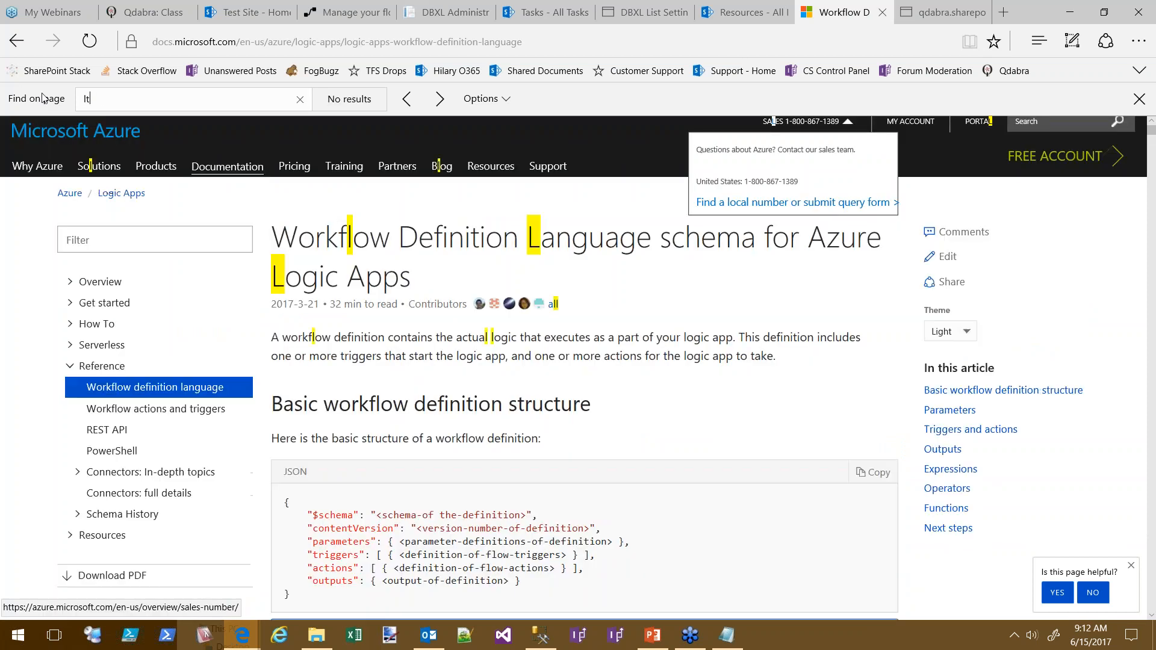
type("s than")
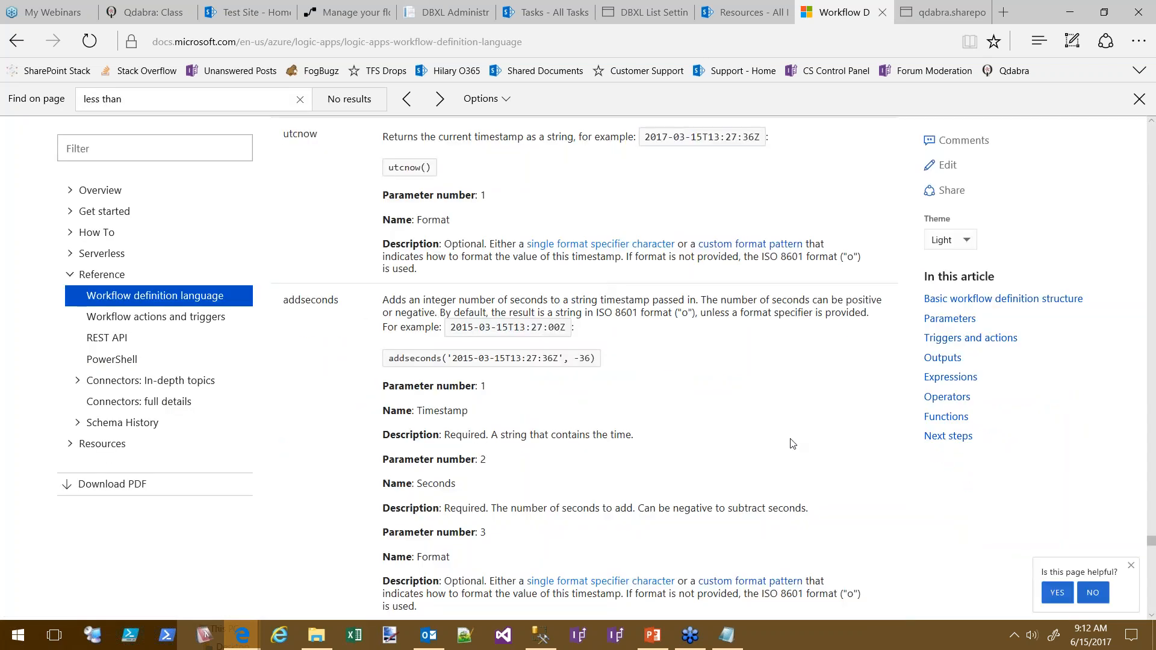
left_click(440, 99)
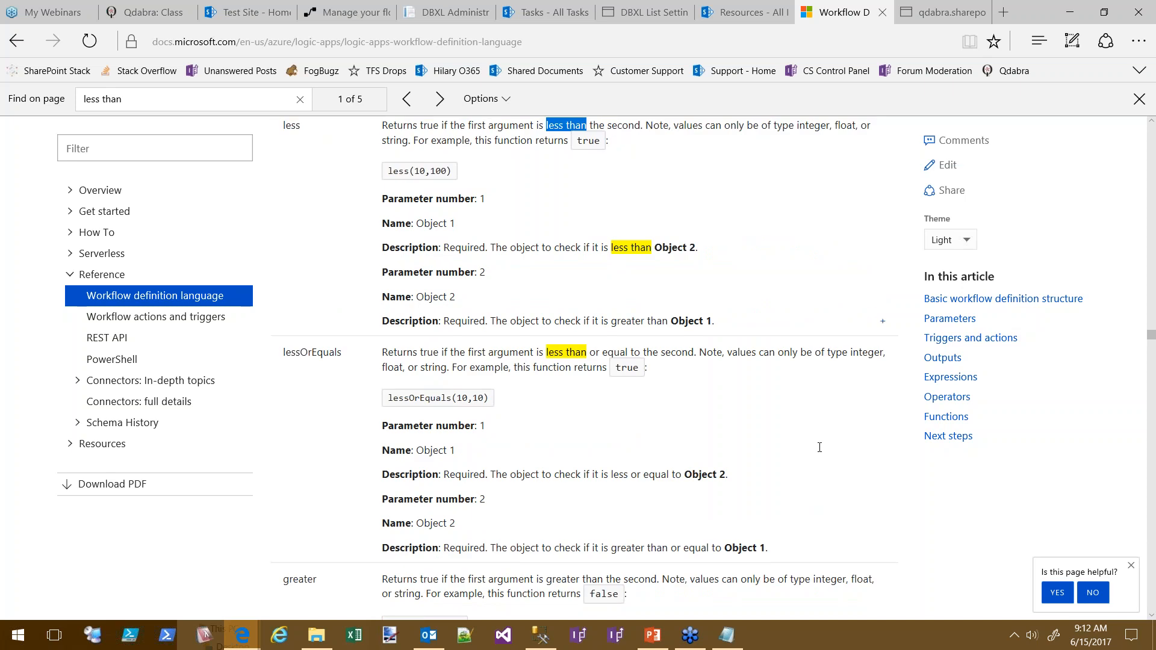
scroll(712, 421, "up", 1)
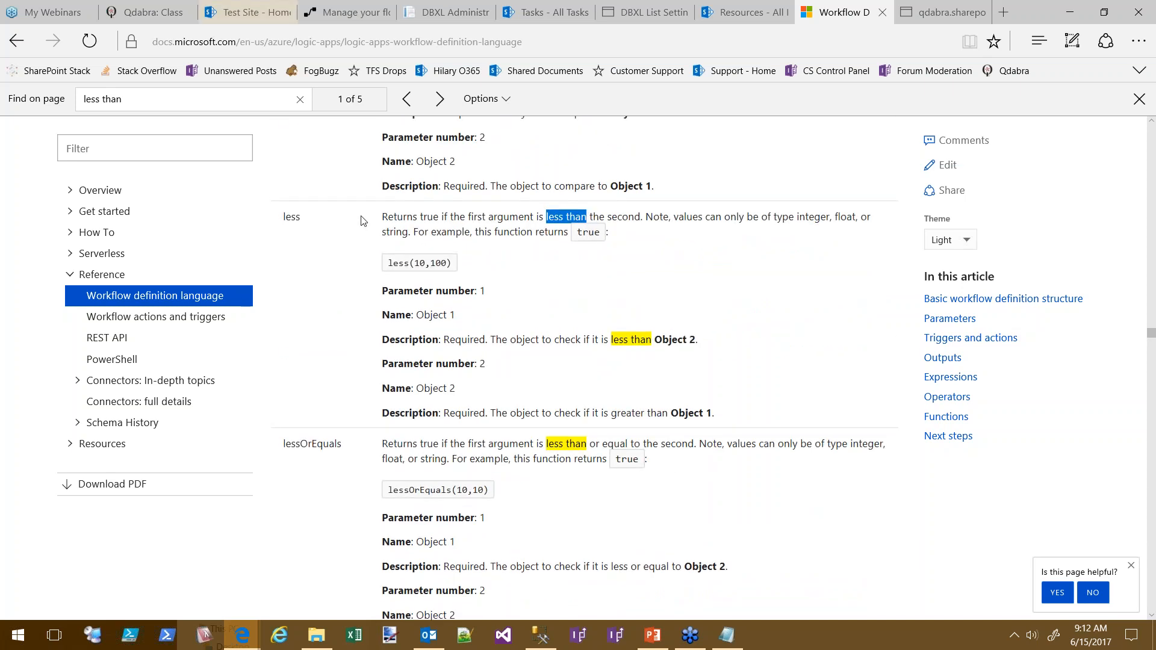
left_click(449, 231)
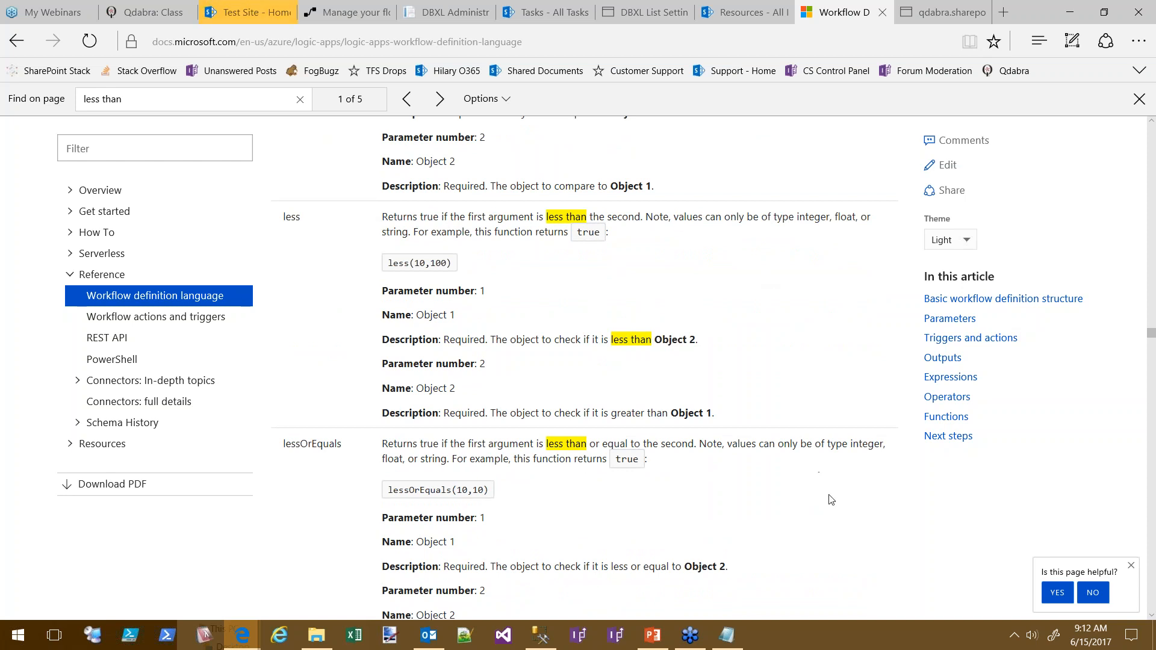
scroll(818, 467, "down", 3)
scroll(859, 426, "down", 10)
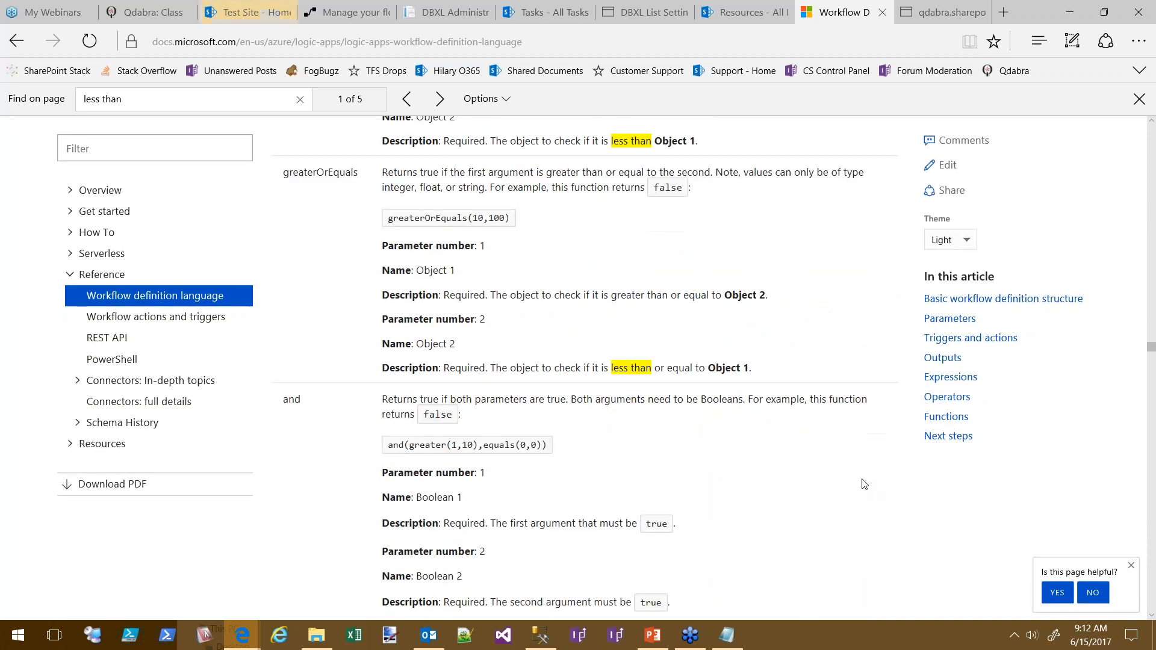
scroll(867, 433, "down", 15)
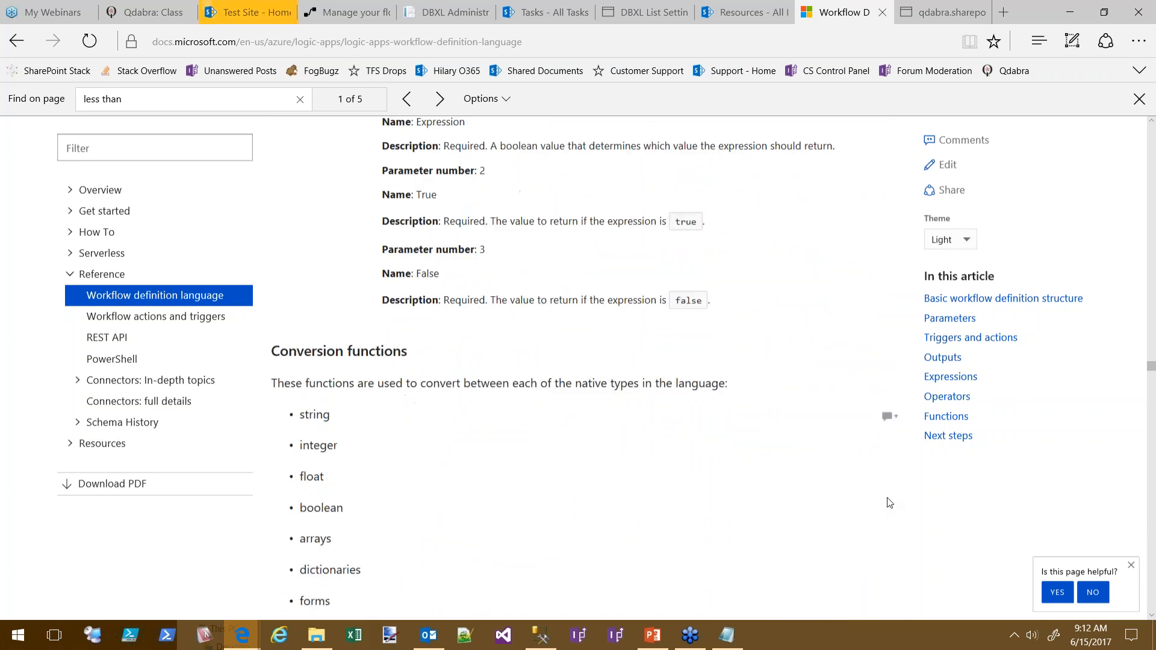
scroll(895, 383, "up", 10)
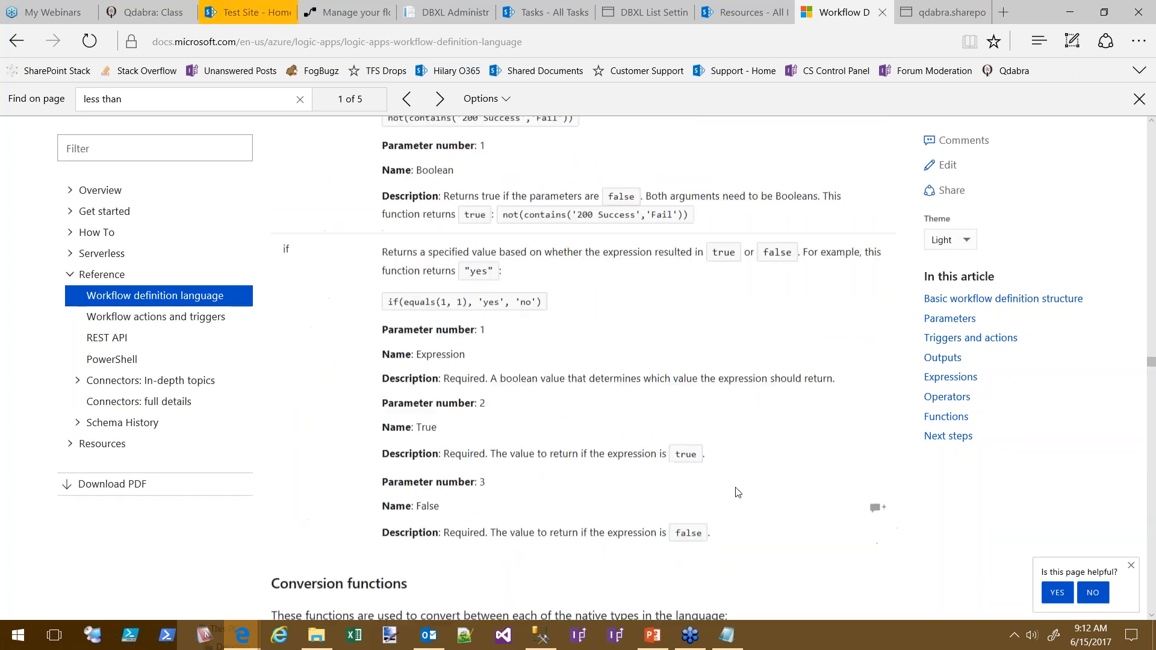
scroll(734, 609, "up", 15)
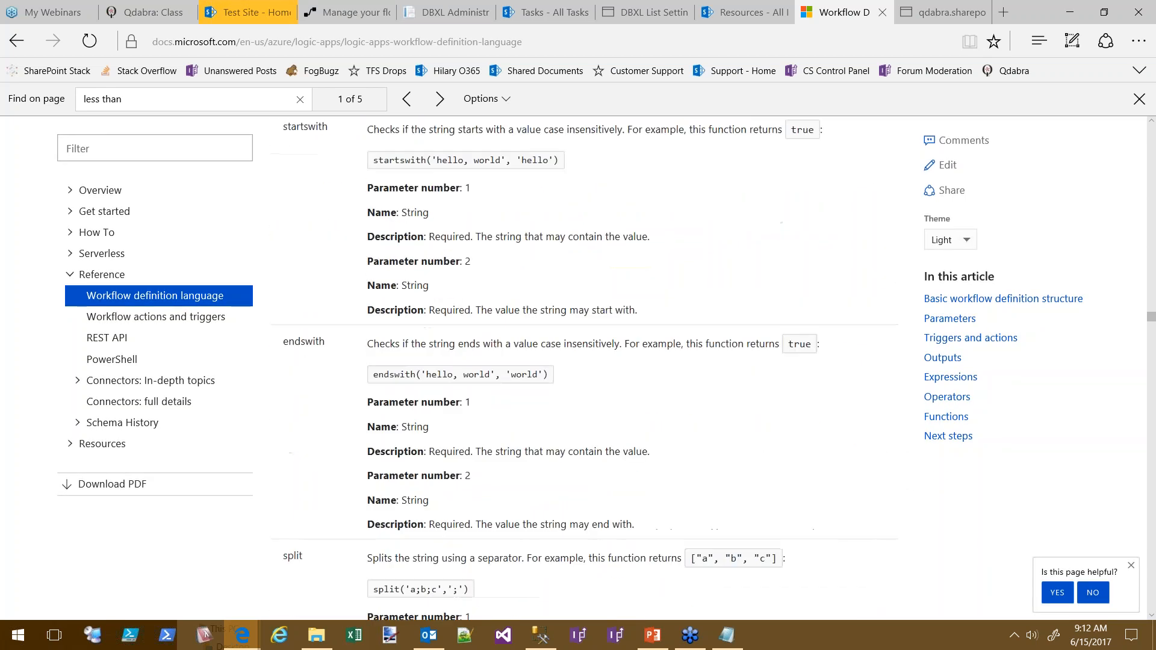
scroll(837, 402, "up", 15)
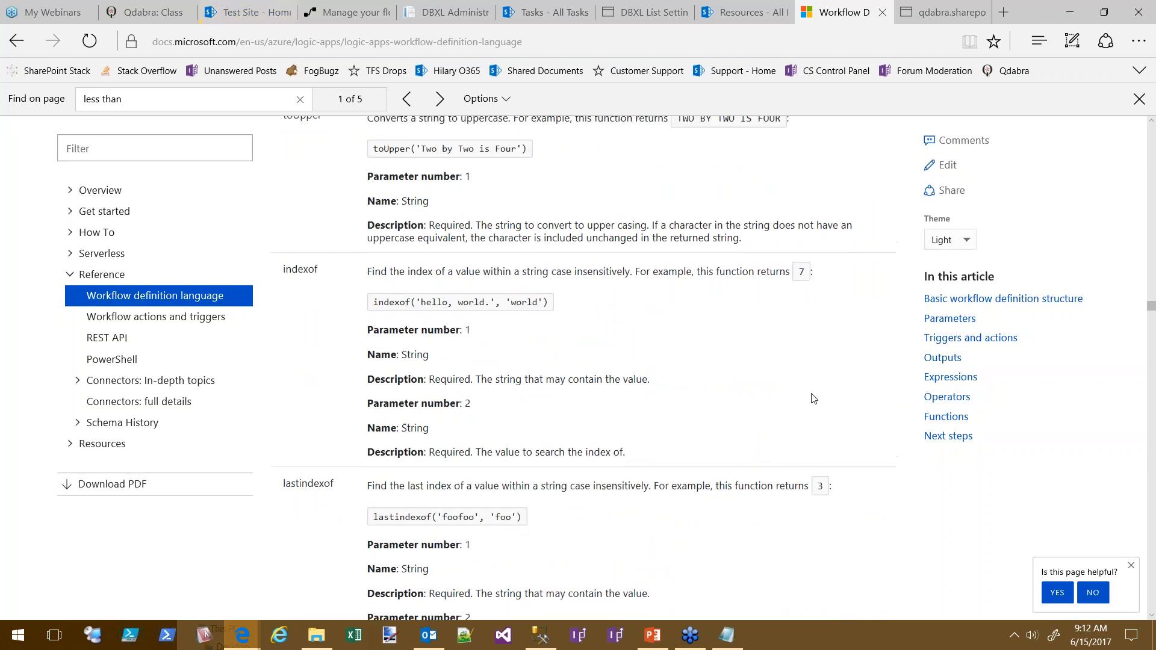
scroll(808, 428, "up", 4)
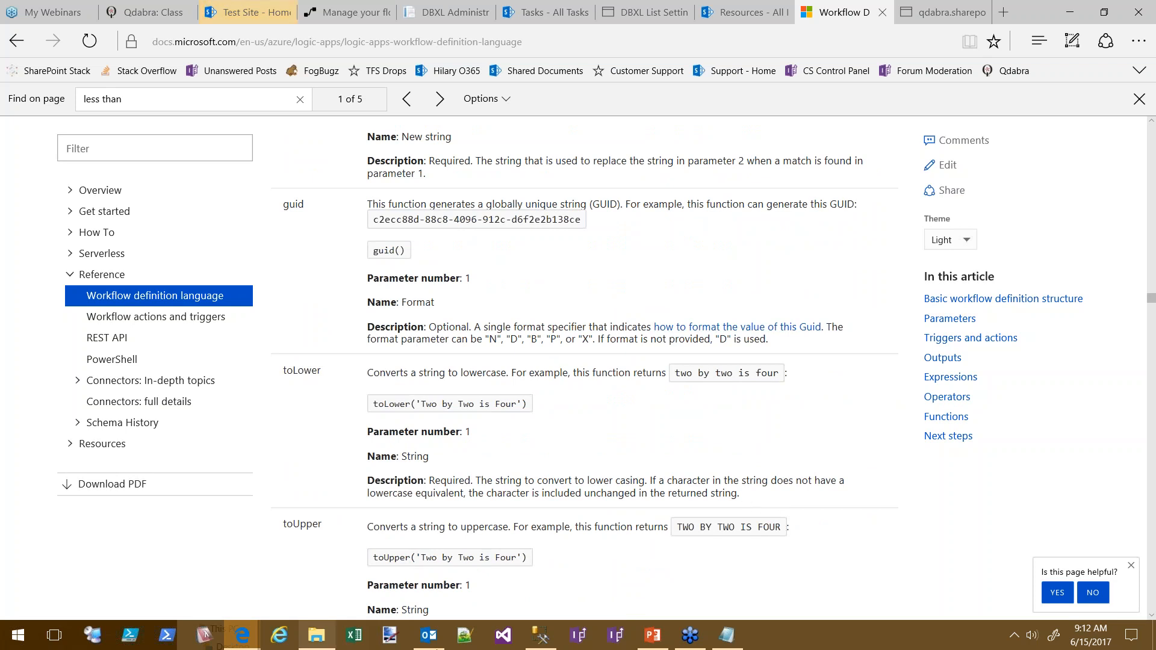
left_click(727, 635)
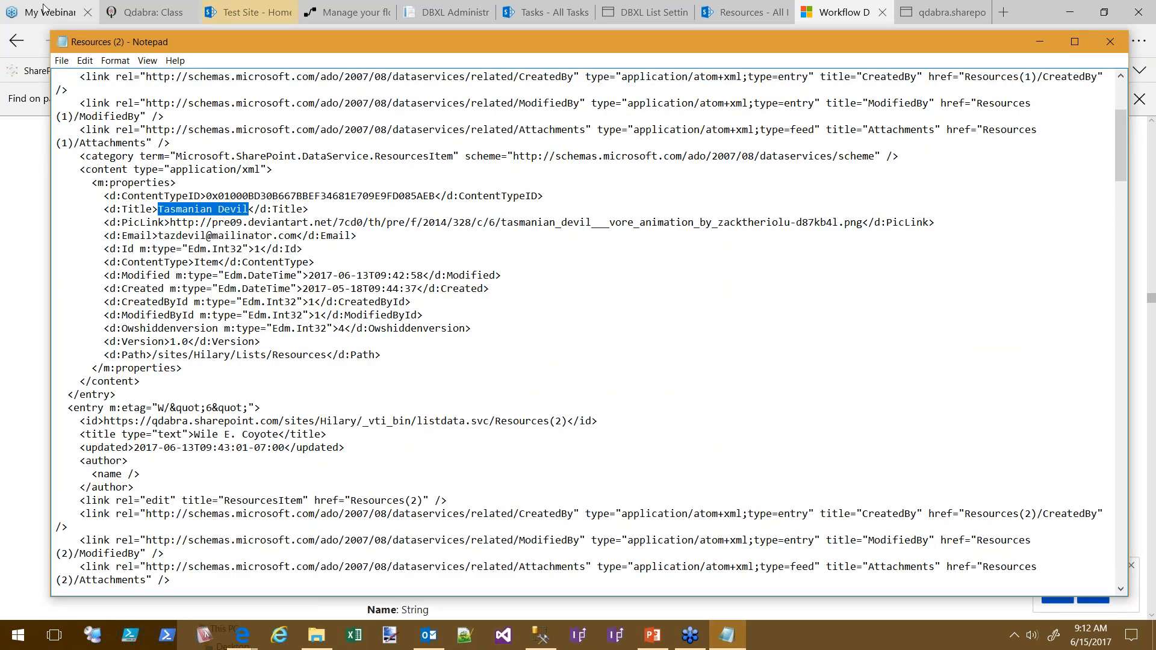
In a new Notepad++ tab, type 2017-06-15T08:09:00Z and 2017-06-14T00:00:00Z on two lines
left_click(464, 635)
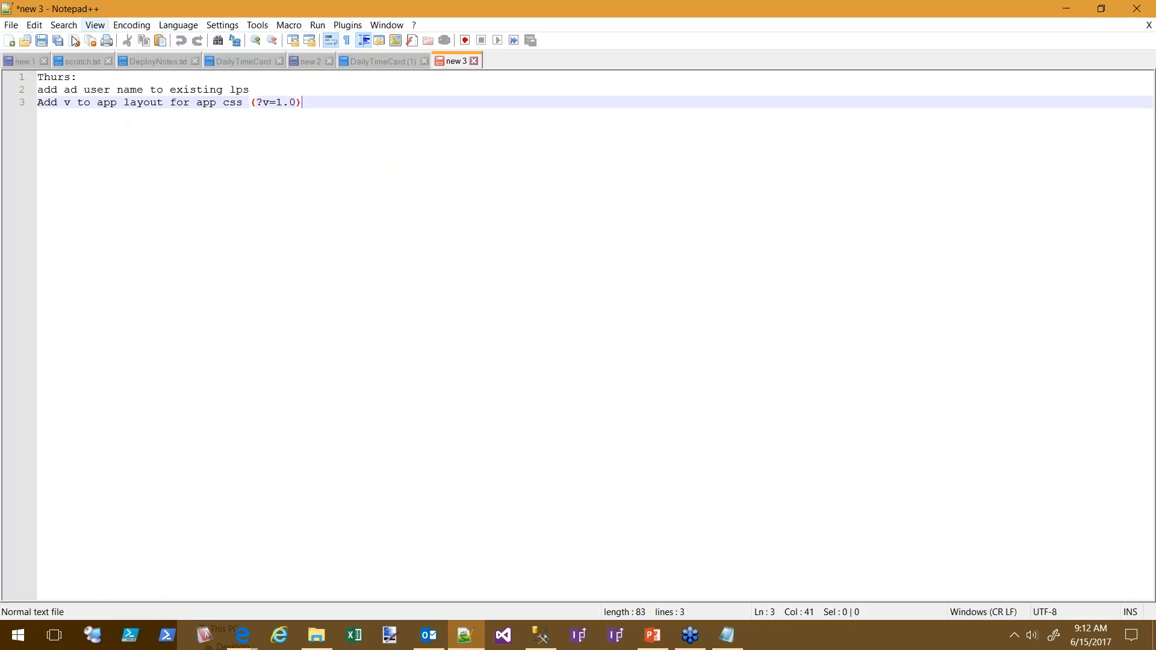
left_click(9, 40)
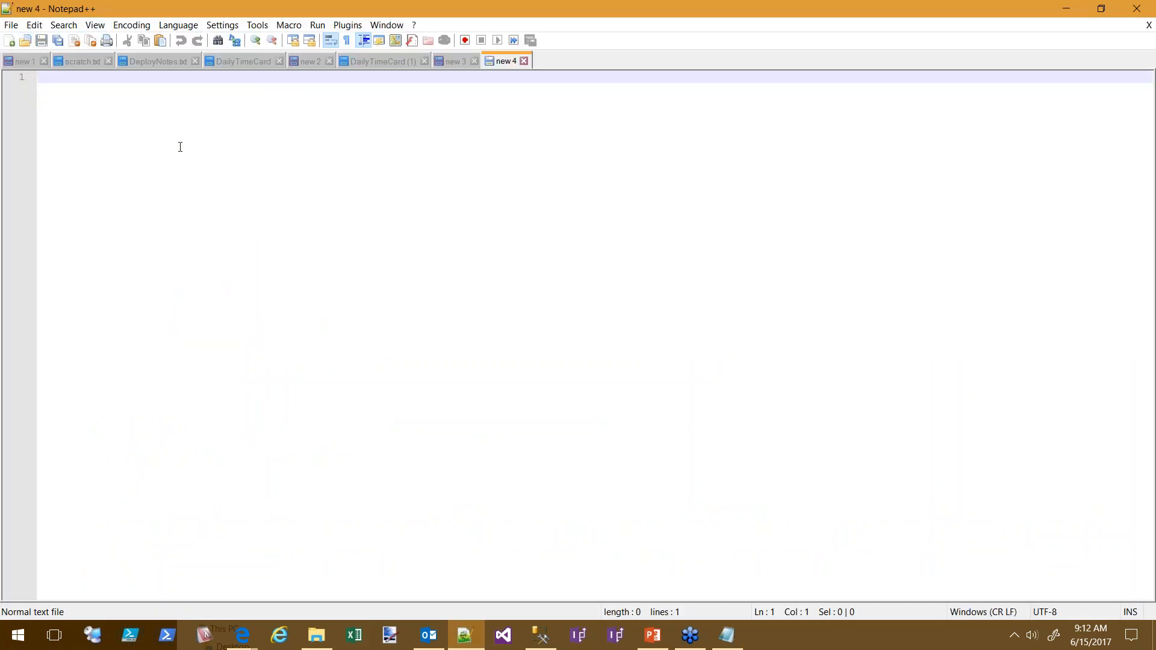
type("2017-06-15T08:09:00Z")
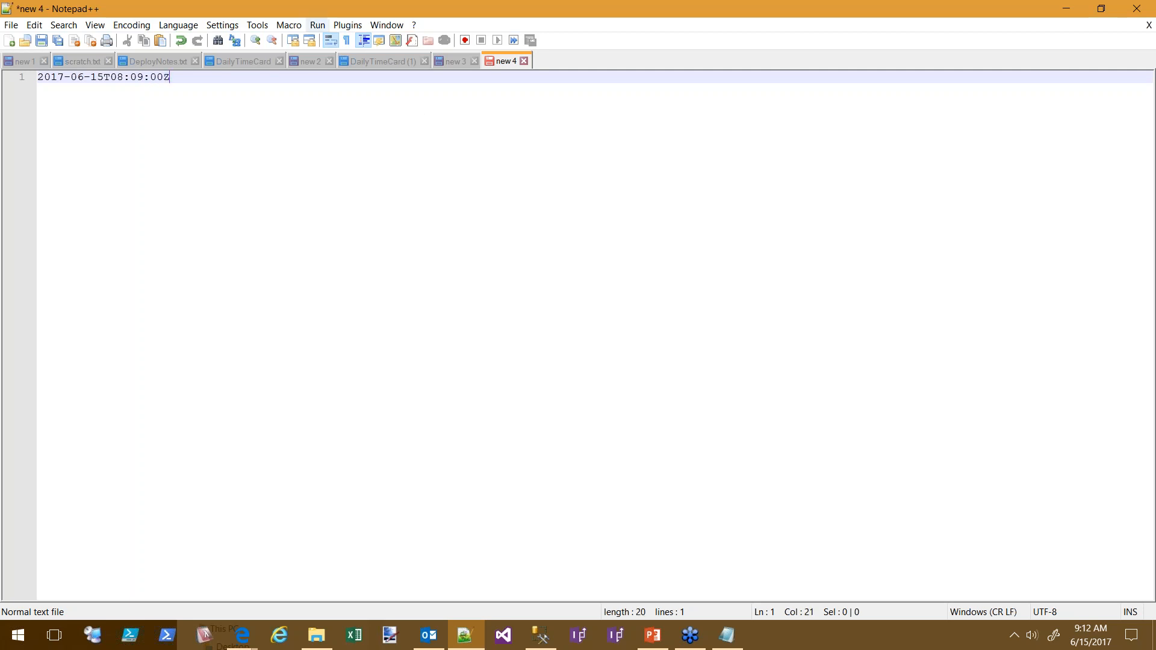
left_click_drag(169, 81, 35, 78)
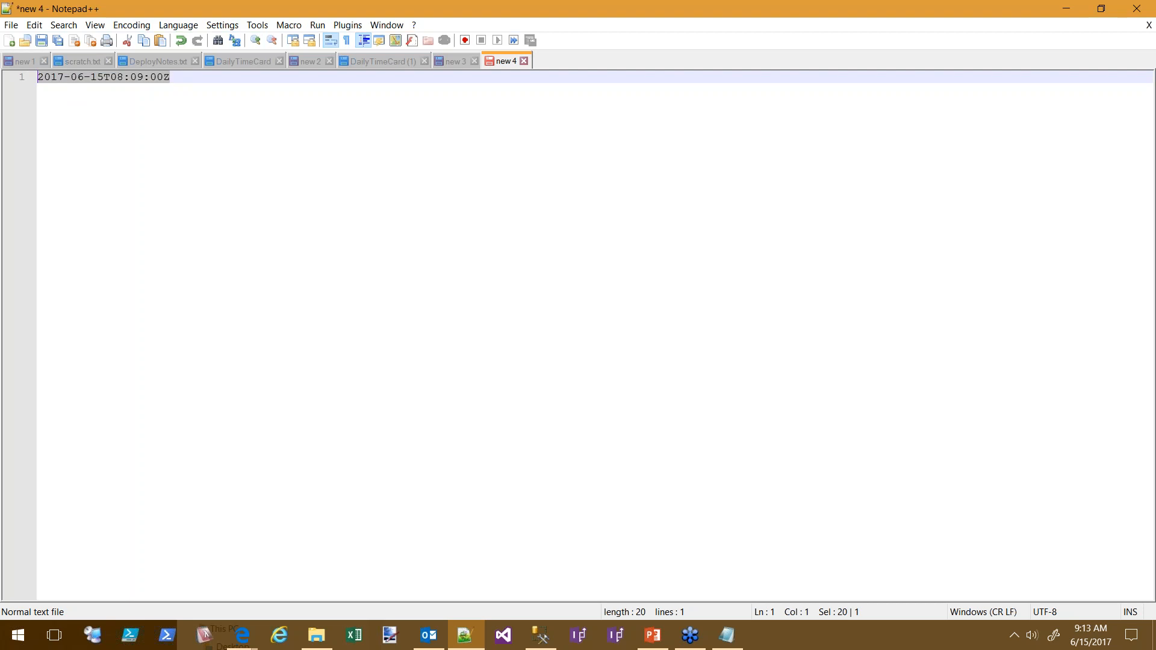
left_click(201, 81)
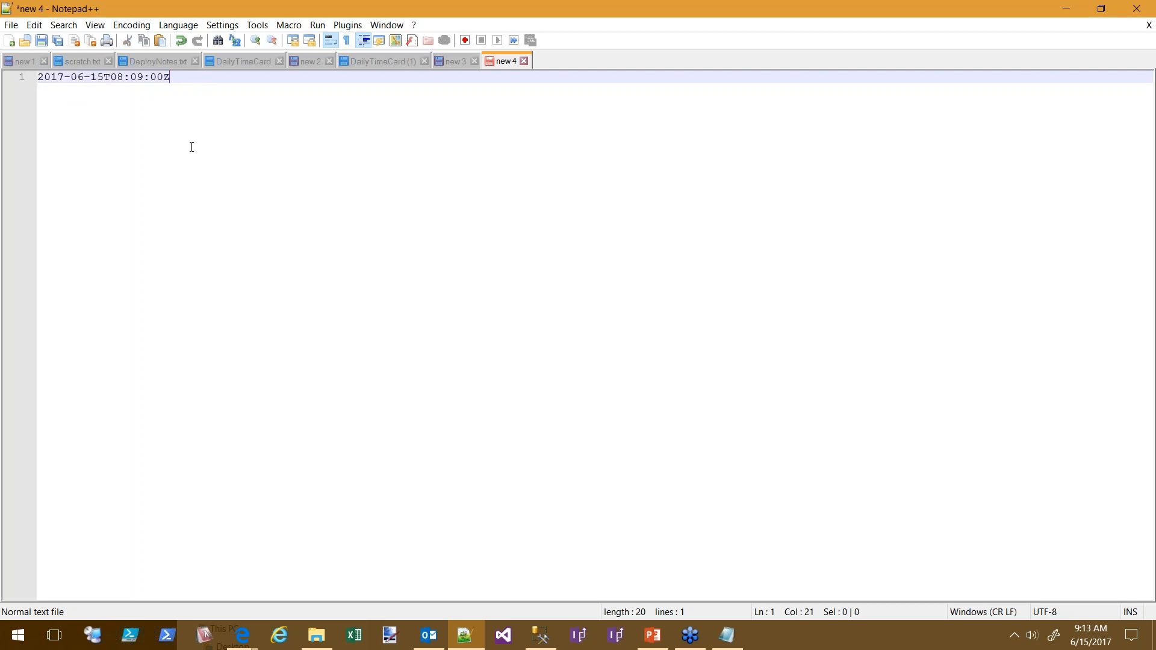
key("Return")
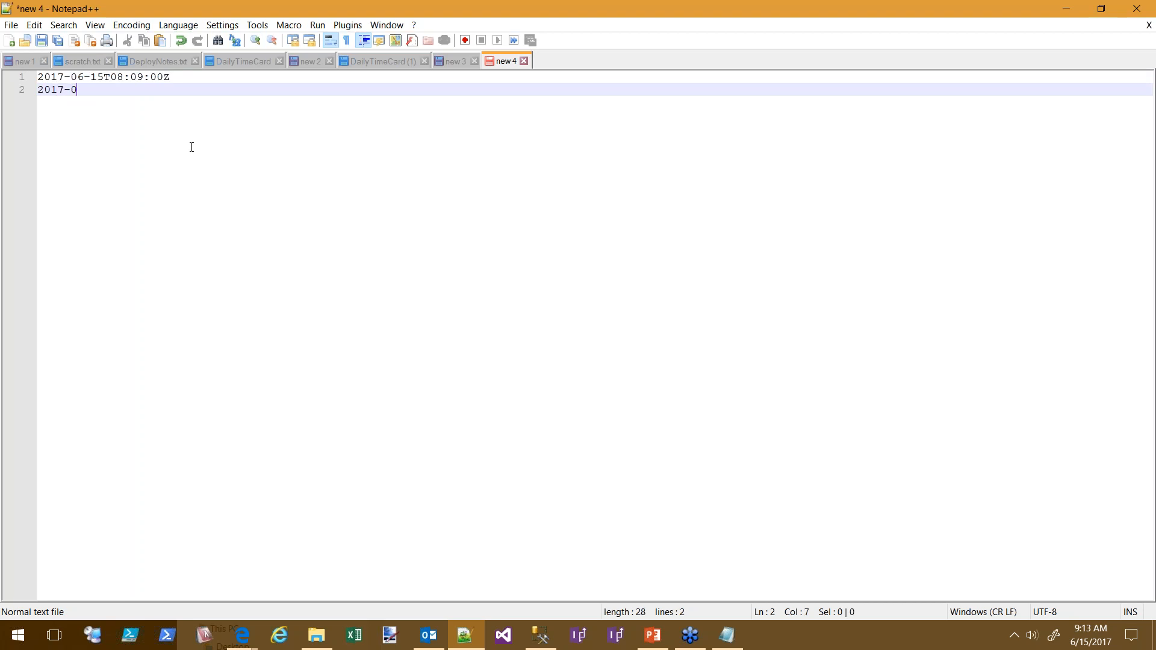
type("2017-06-14T00:00:00Z")
Select parts of the two timestamps to compare them, then return to the workflow definition docs
left_click_drag(172, 107, 6, 83)
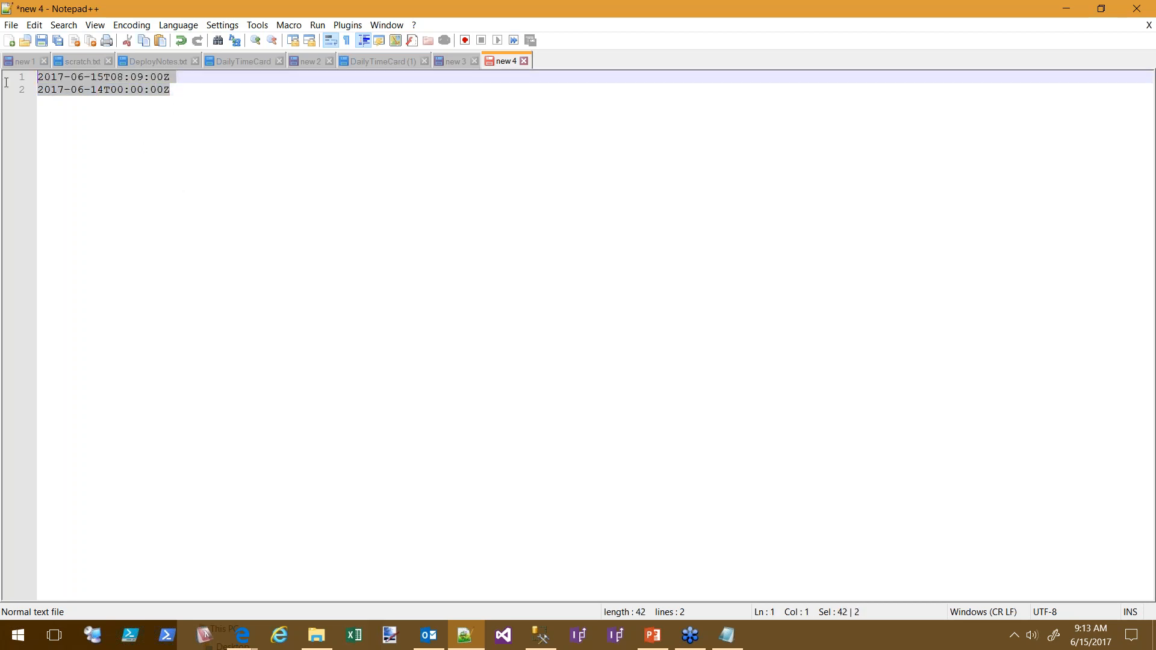
double_click(91, 90)
left_click(97, 89)
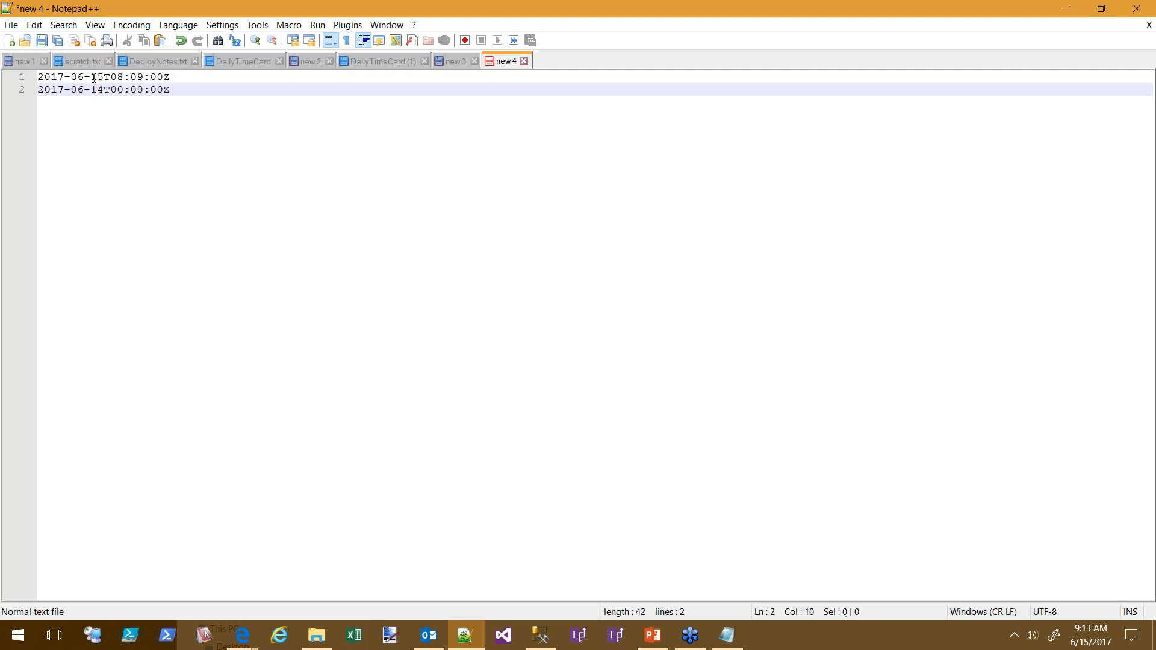
double_click(104, 79)
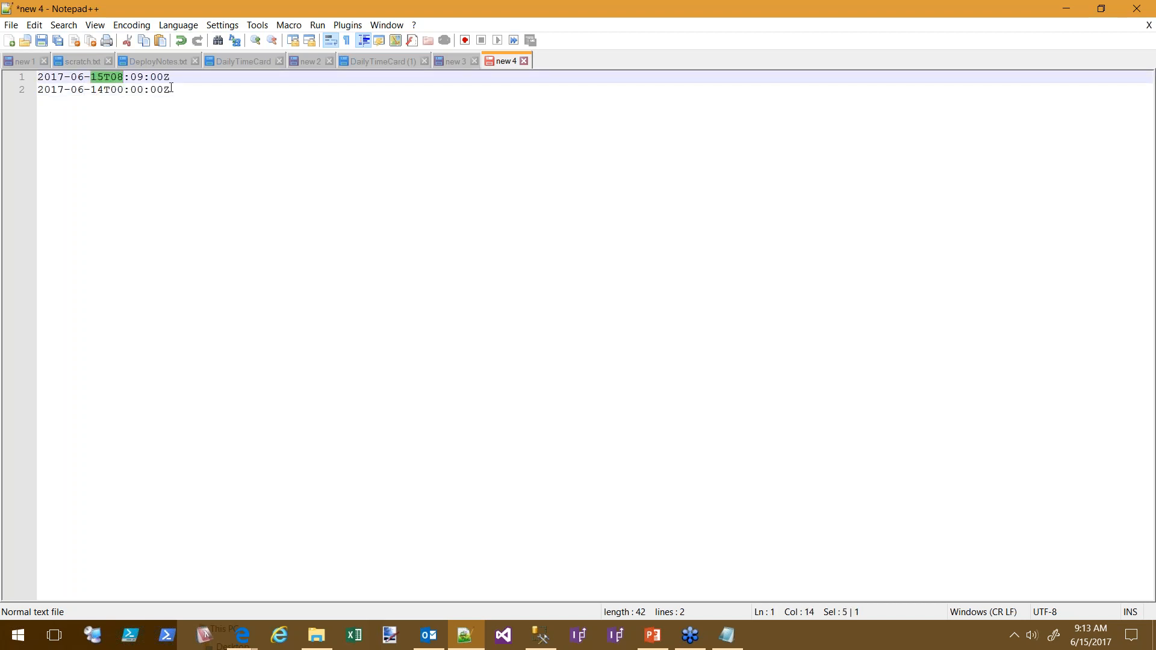
left_click(242, 635)
left_click(200, 527)
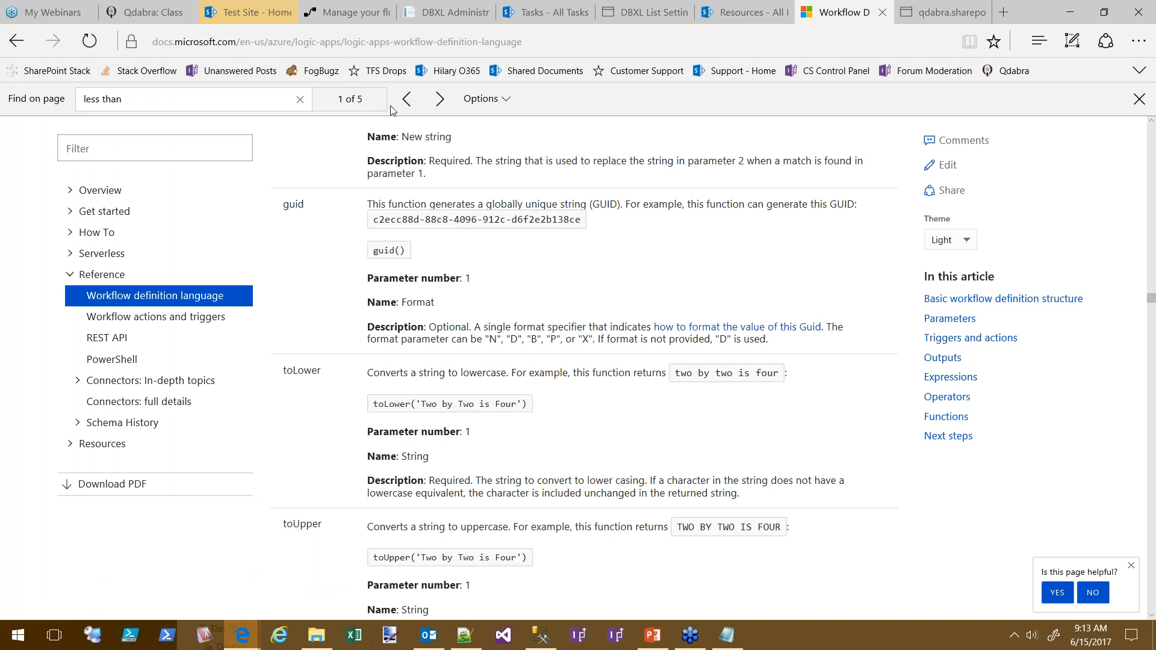
Jump to the next 'less than' match at the less function, then go back to the flow editor
left_click(200, 102)
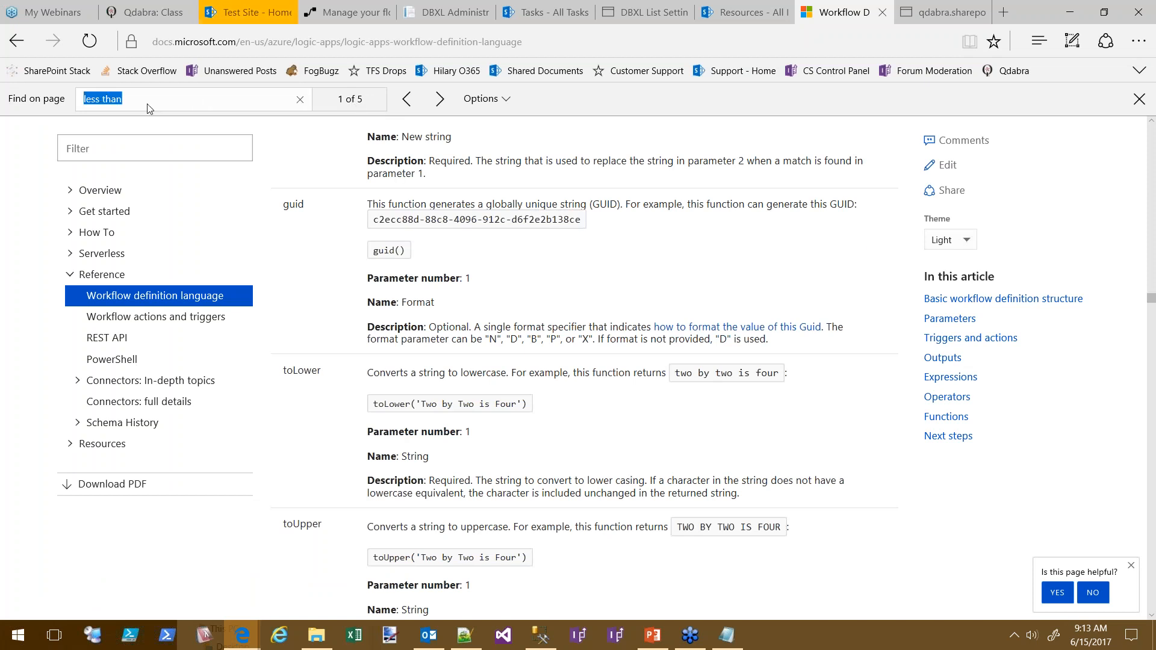
left_click(440, 99)
scroll(421, 474, "down", 2)
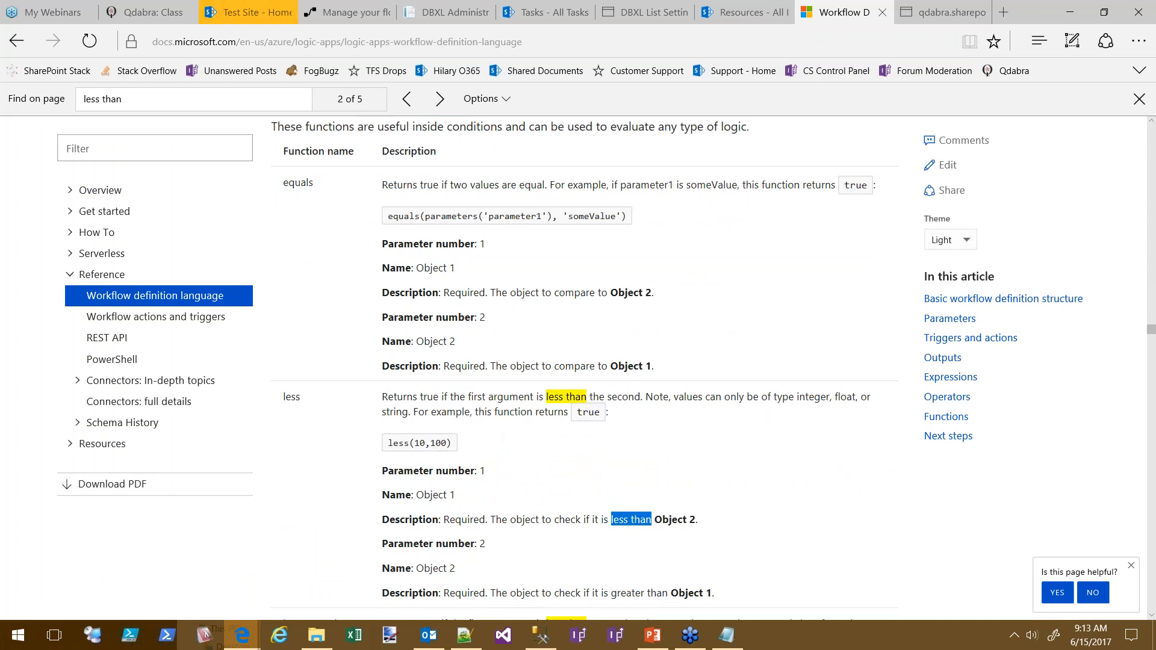
left_click(339, 15)
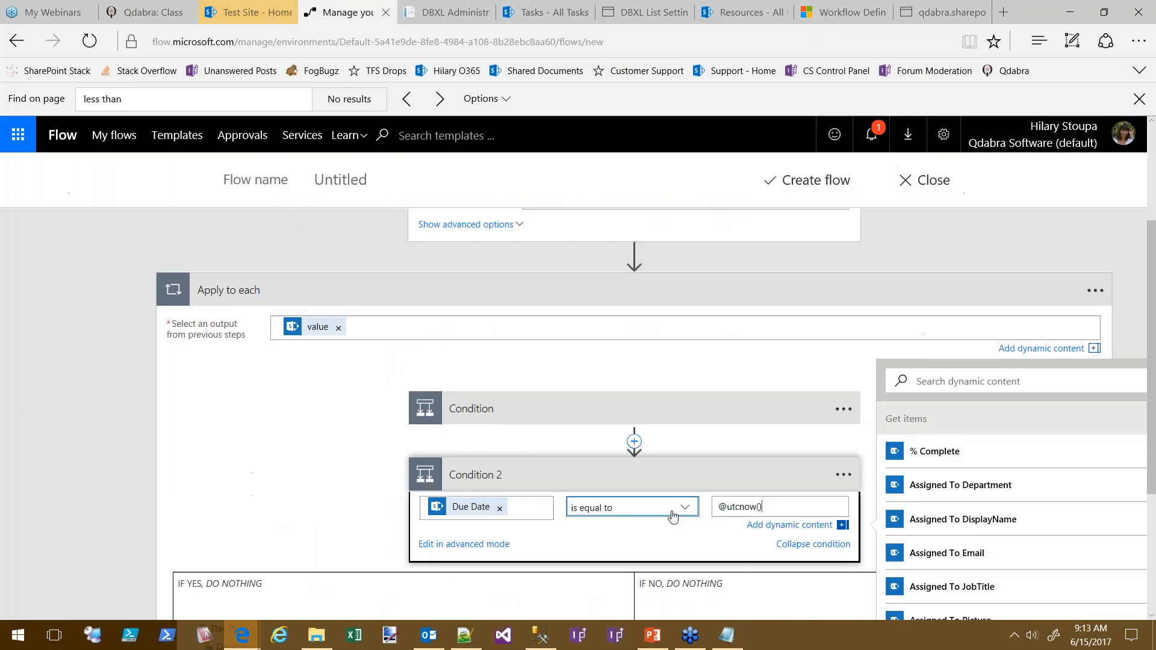
Change Condition 2's expression from equals to less and rename it Date Check
left_click(482, 544)
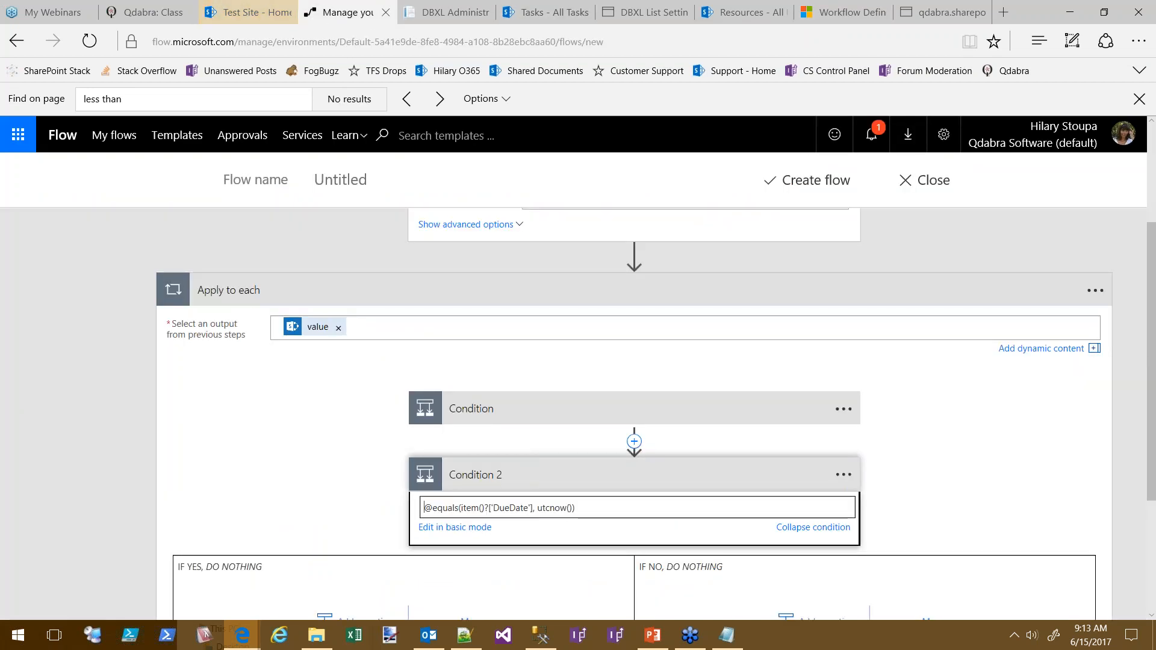
left_click_drag(446, 508, 437, 508)
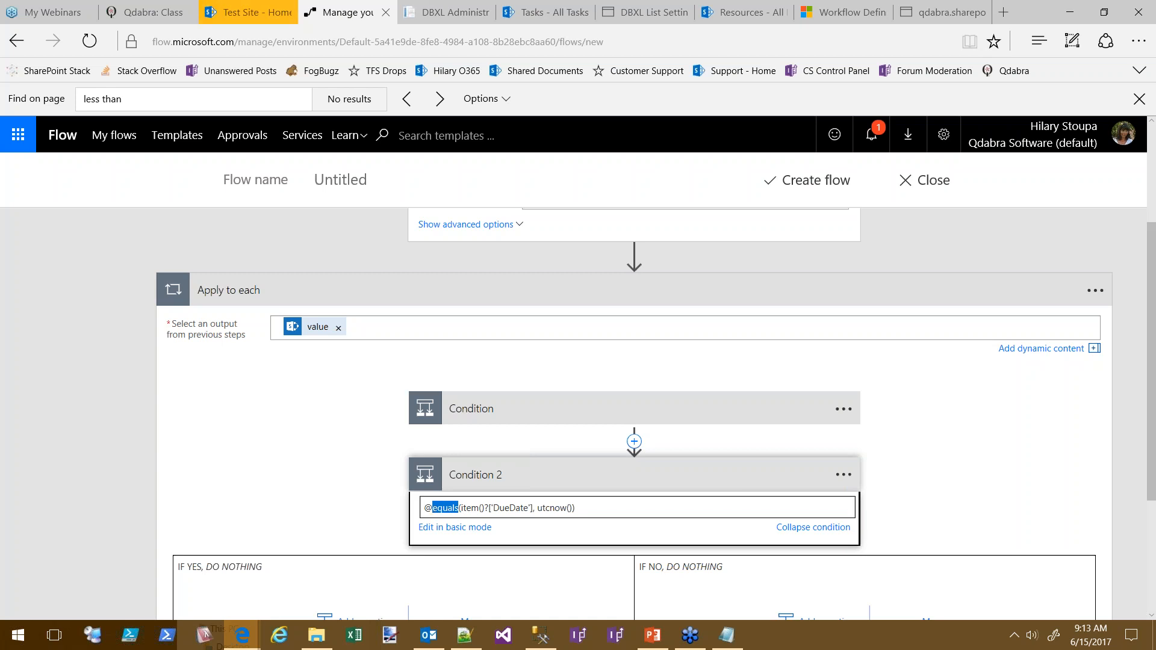
type("less")
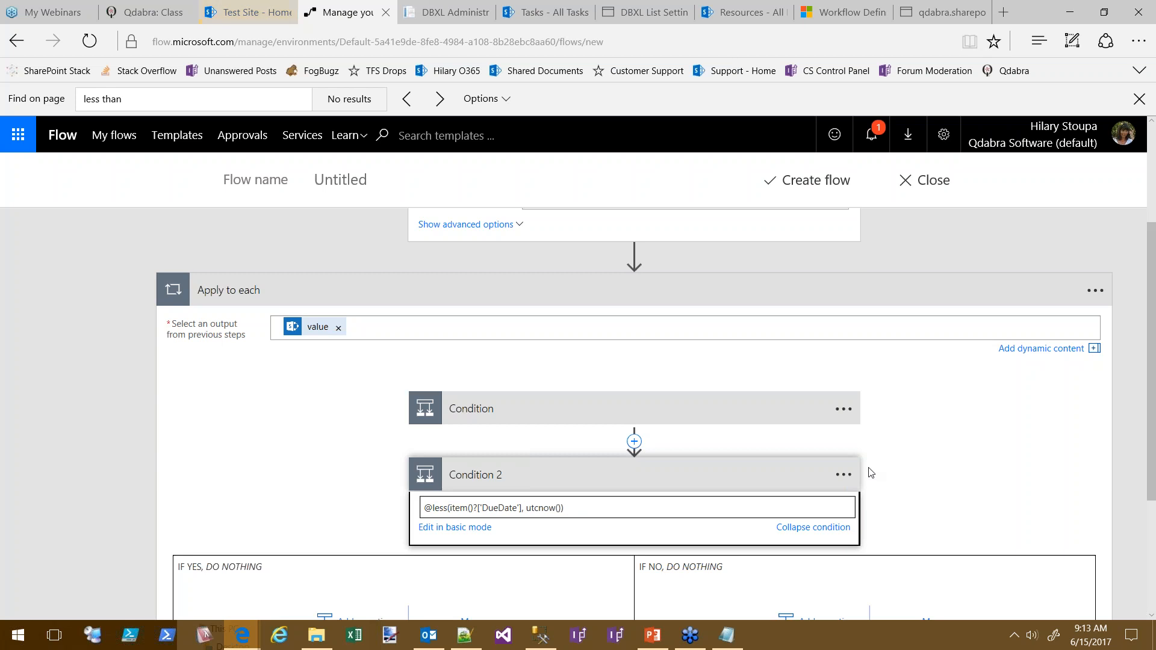
left_click(843, 476)
left_click(890, 472)
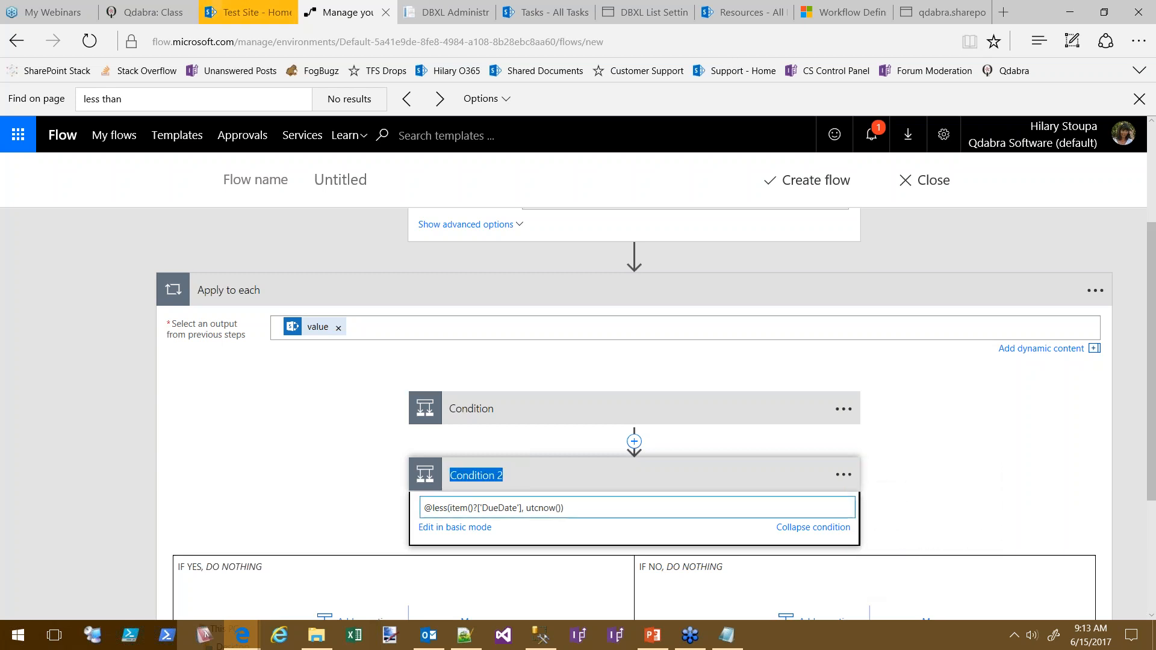
type("C")
type("ate")
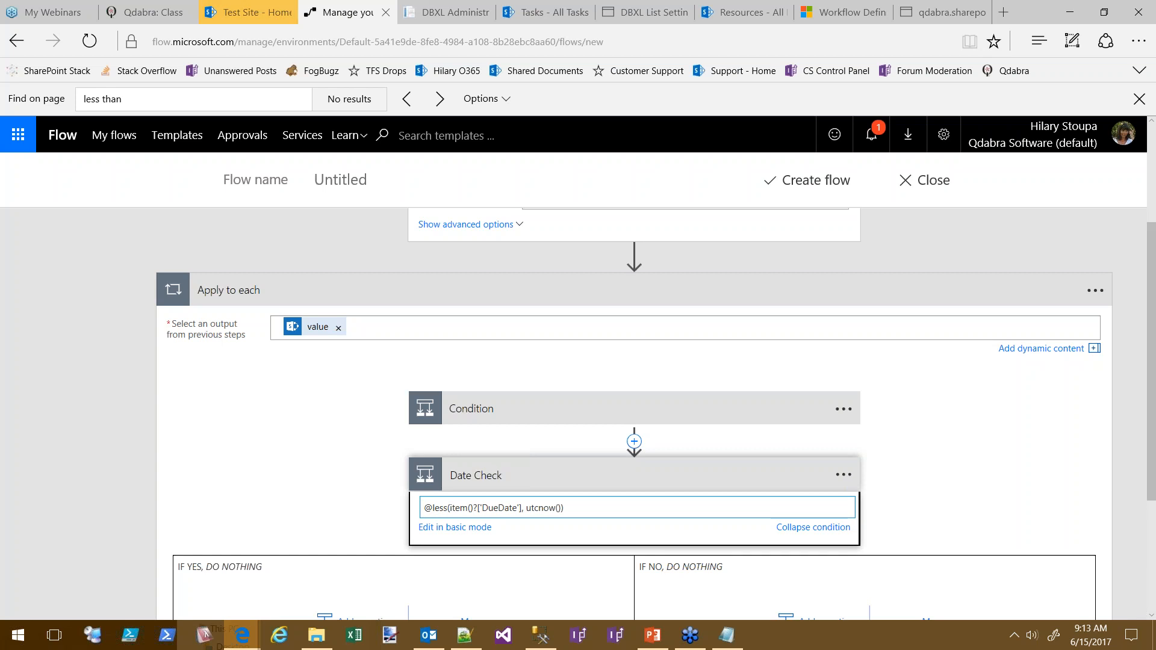
key("Return")
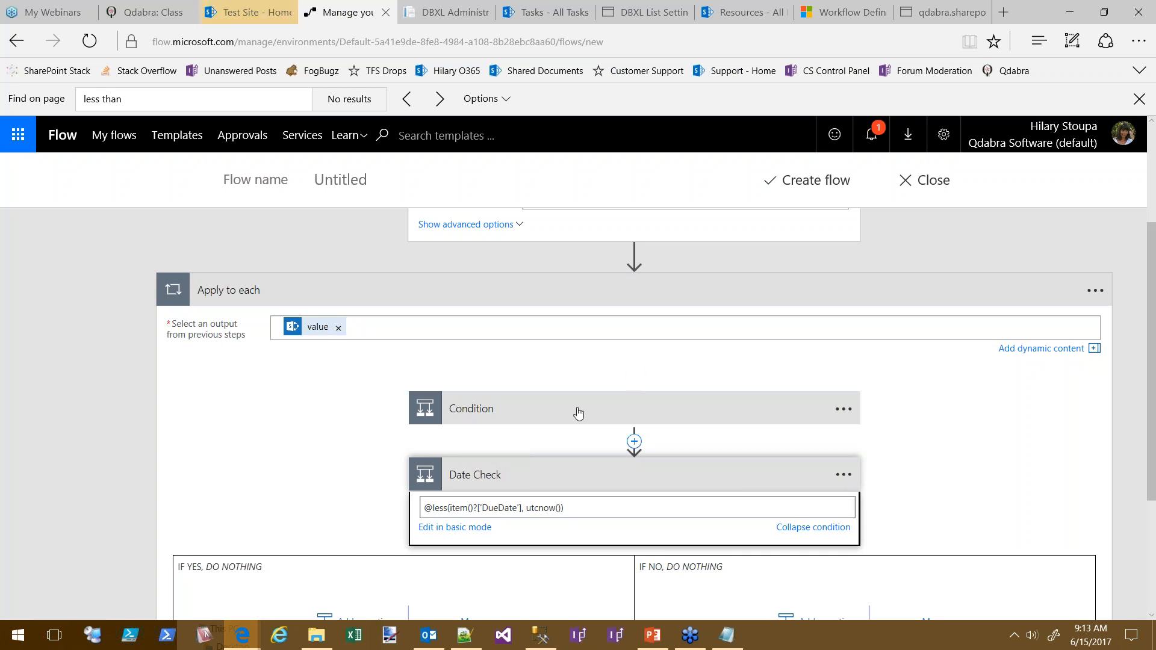
Rename the first condition to Complete Check
left_click(485, 415)
left_click(509, 412)
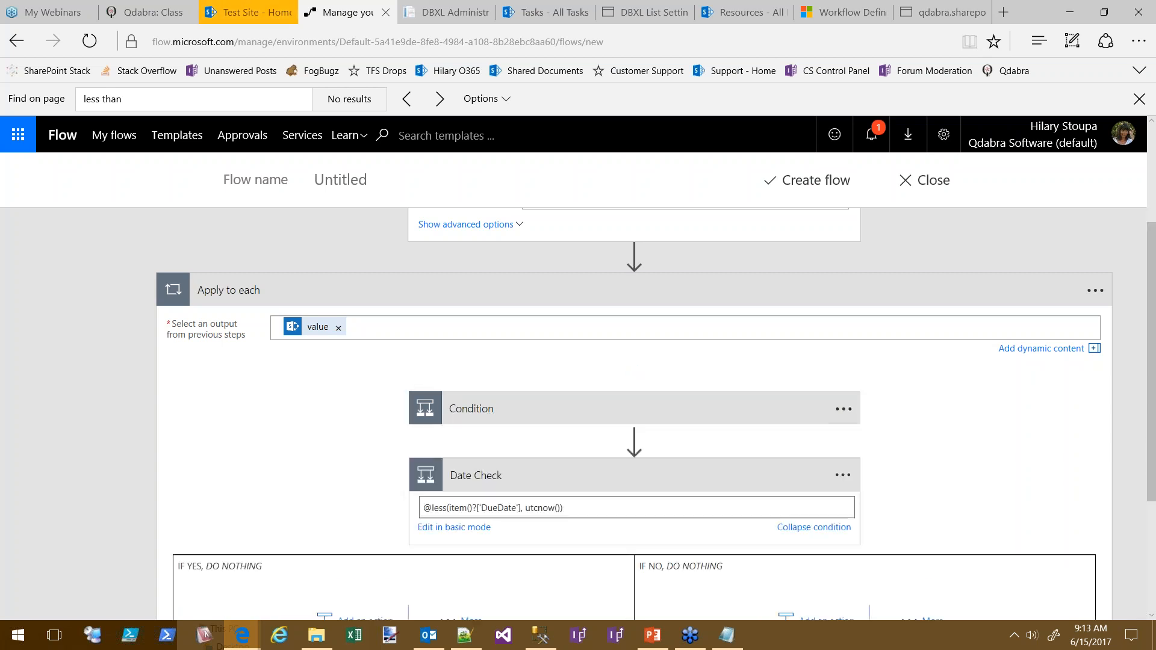
left_click(843, 410)
left_click(891, 410)
type("C")
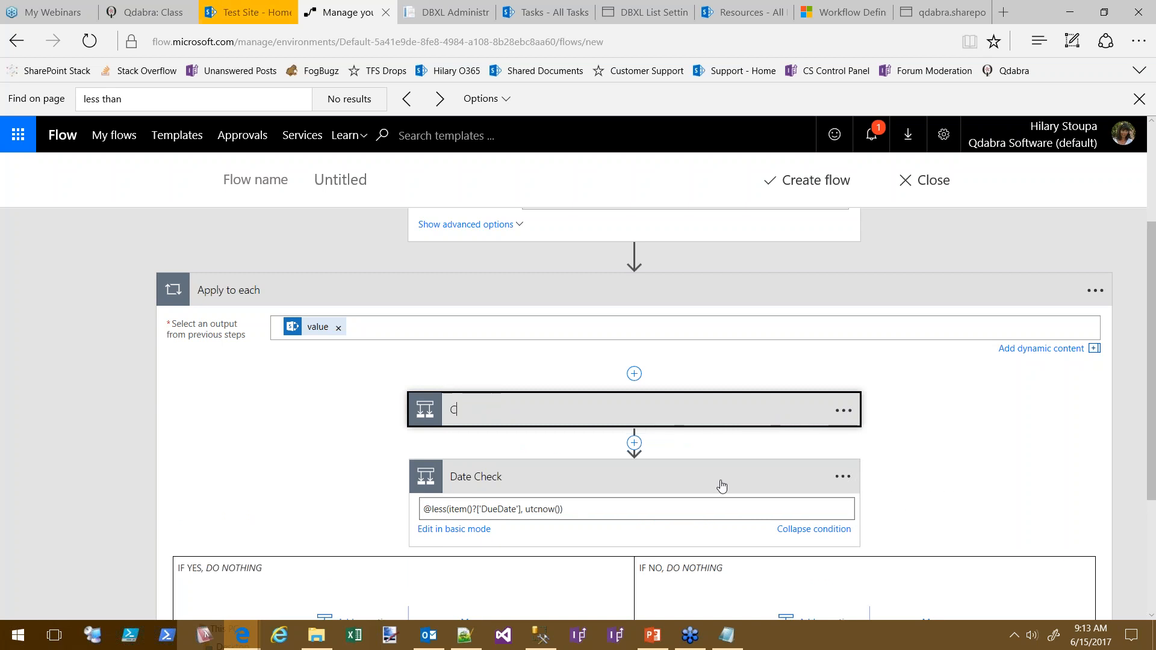
type("omplete Check")
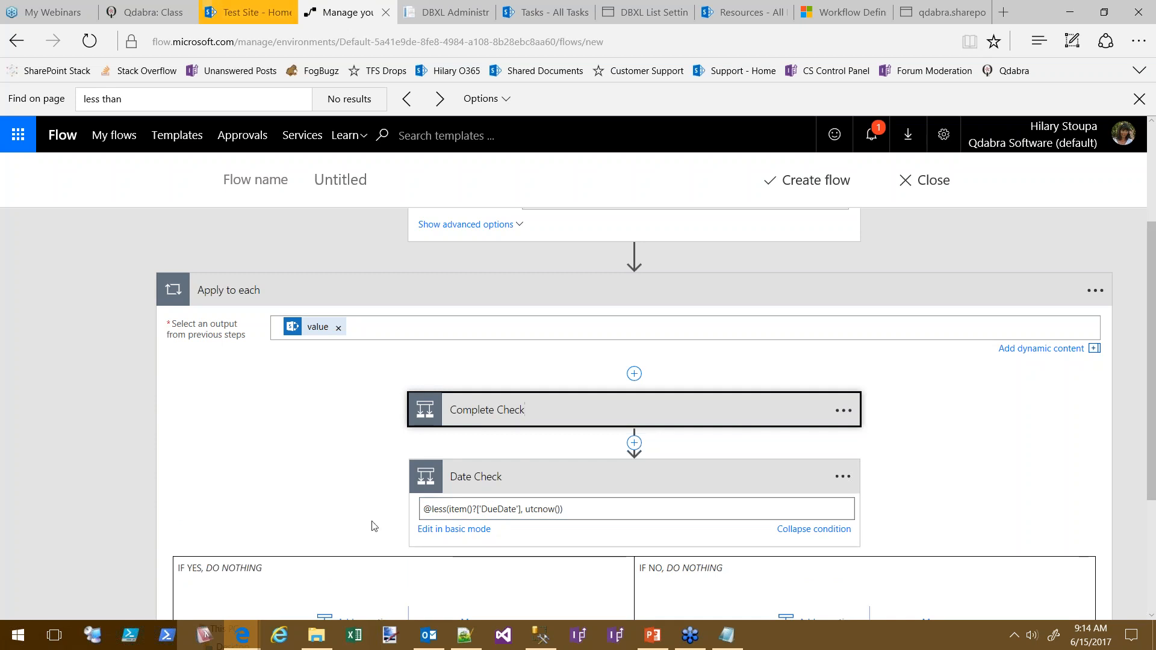
left_click(588, 485)
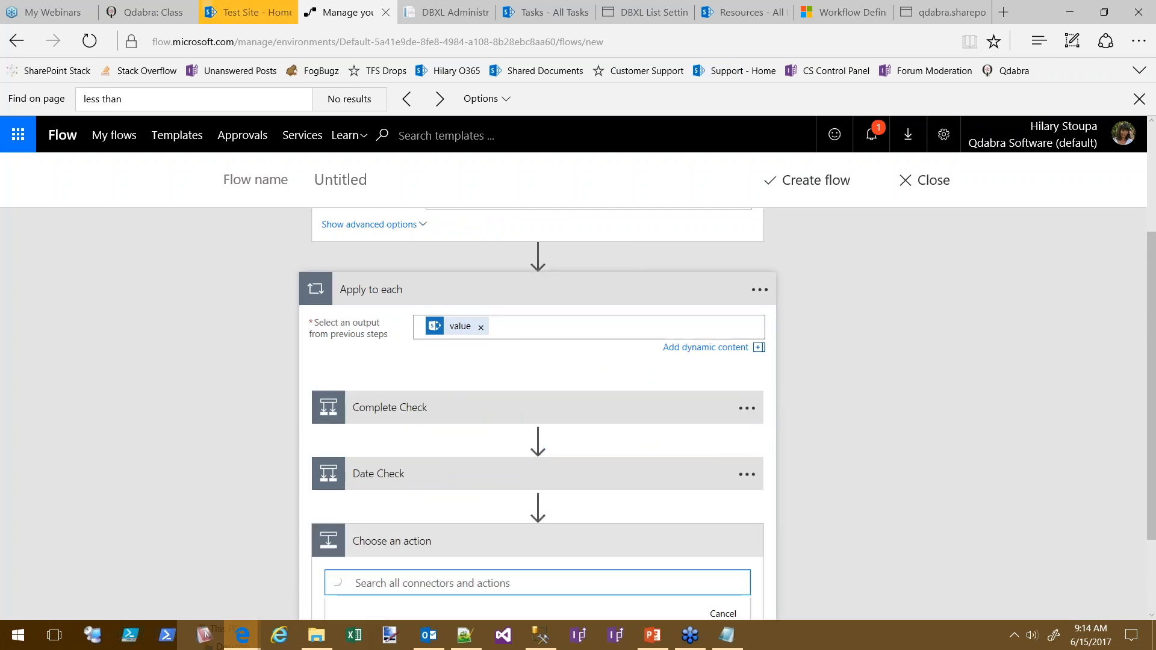
Review the Complete Check and Date Check expressions and make a first attempt to move Date Check
left_click(415, 416)
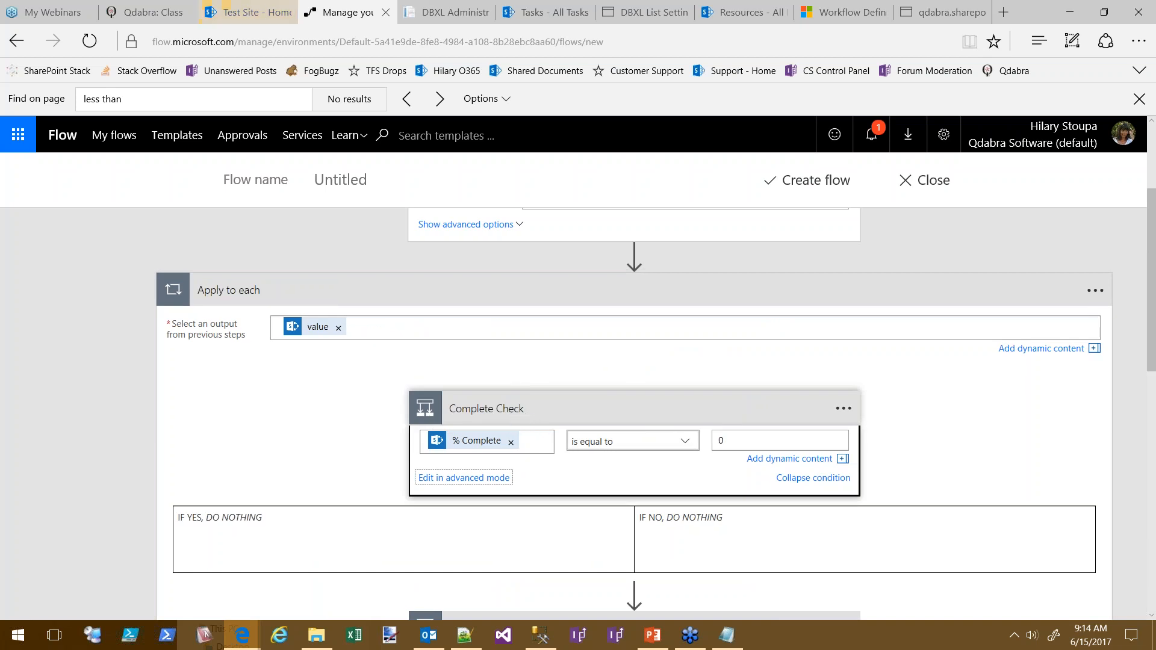
scroll(323, 413, "down", 3)
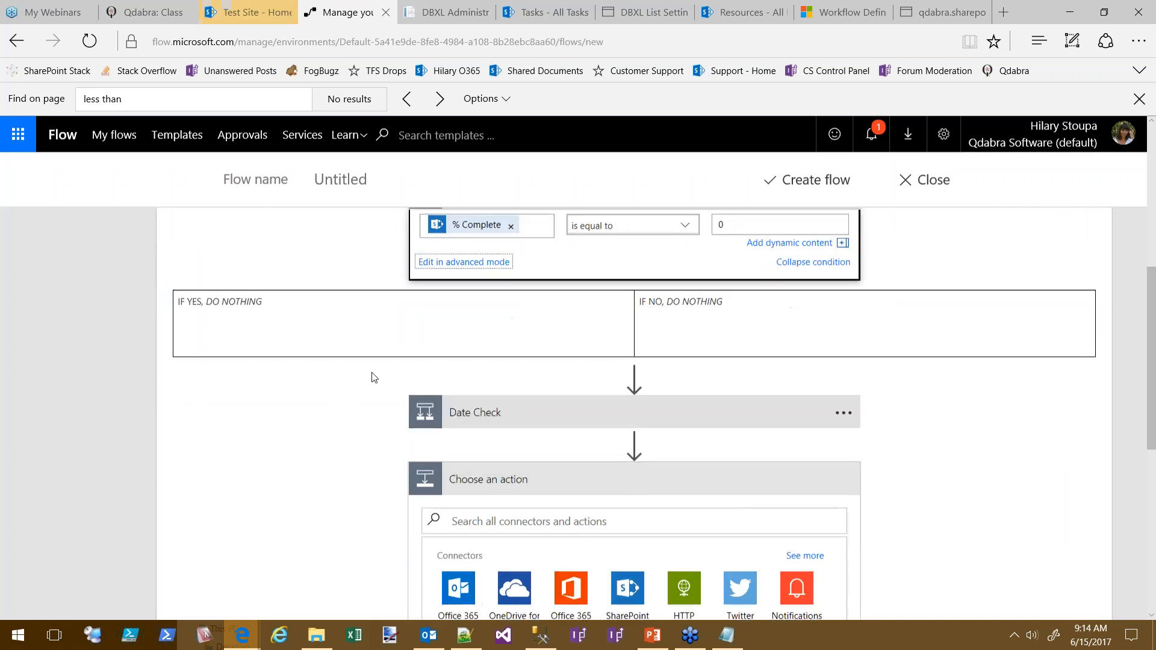
left_click(458, 408)
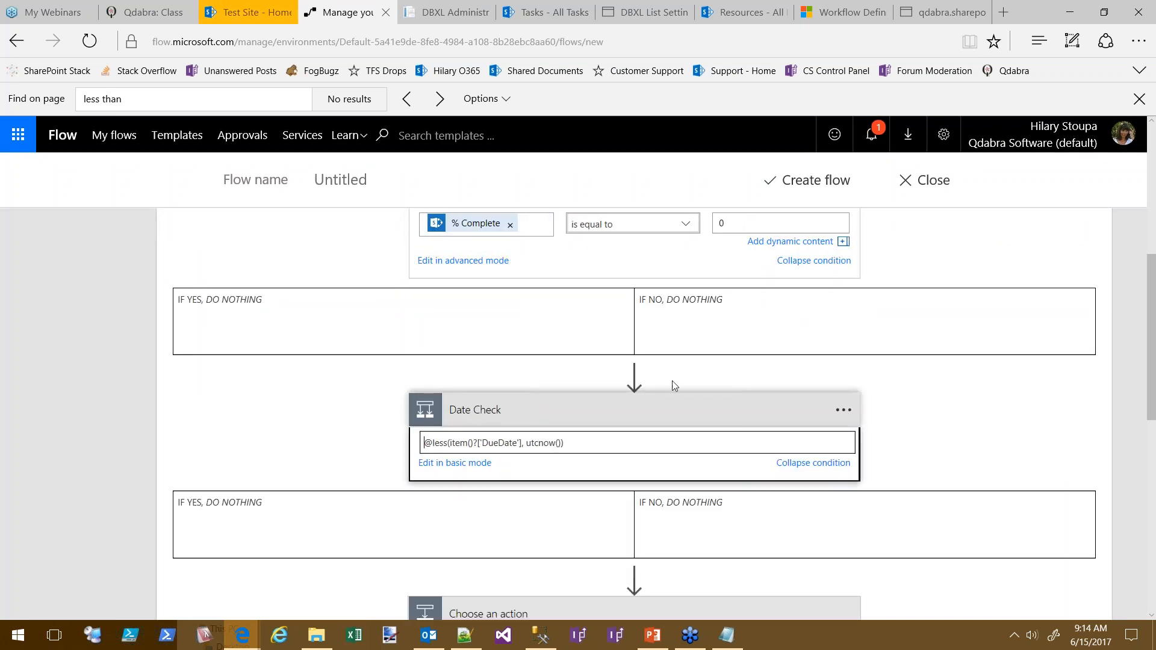
scroll(696, 376, "up", 2)
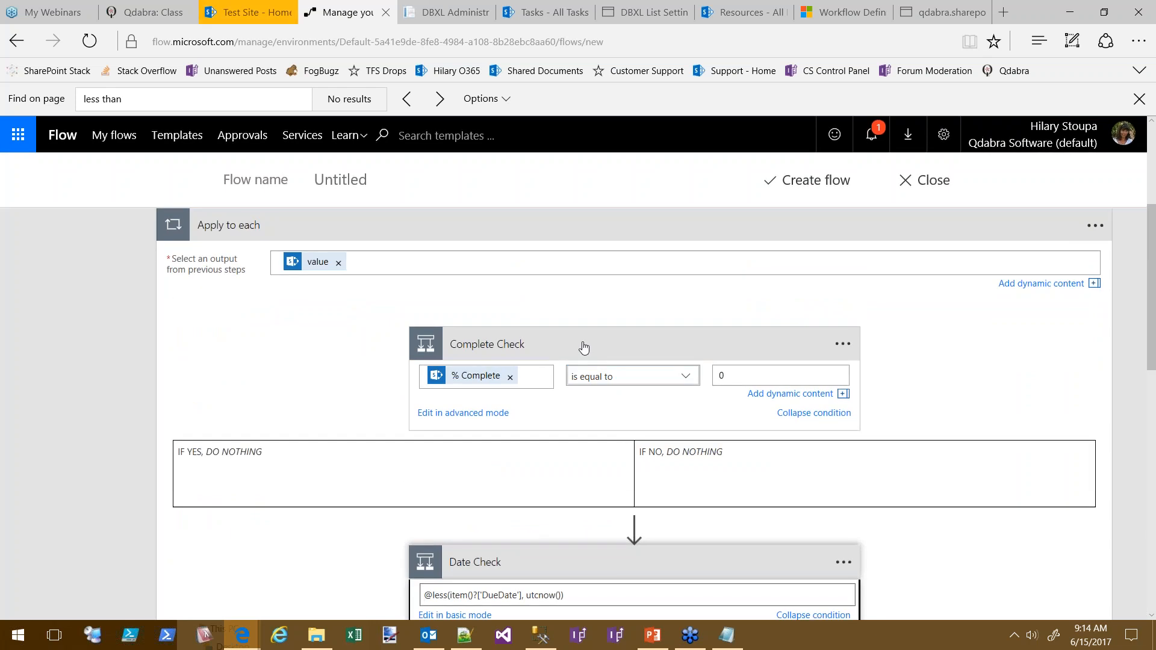
left_click(588, 349)
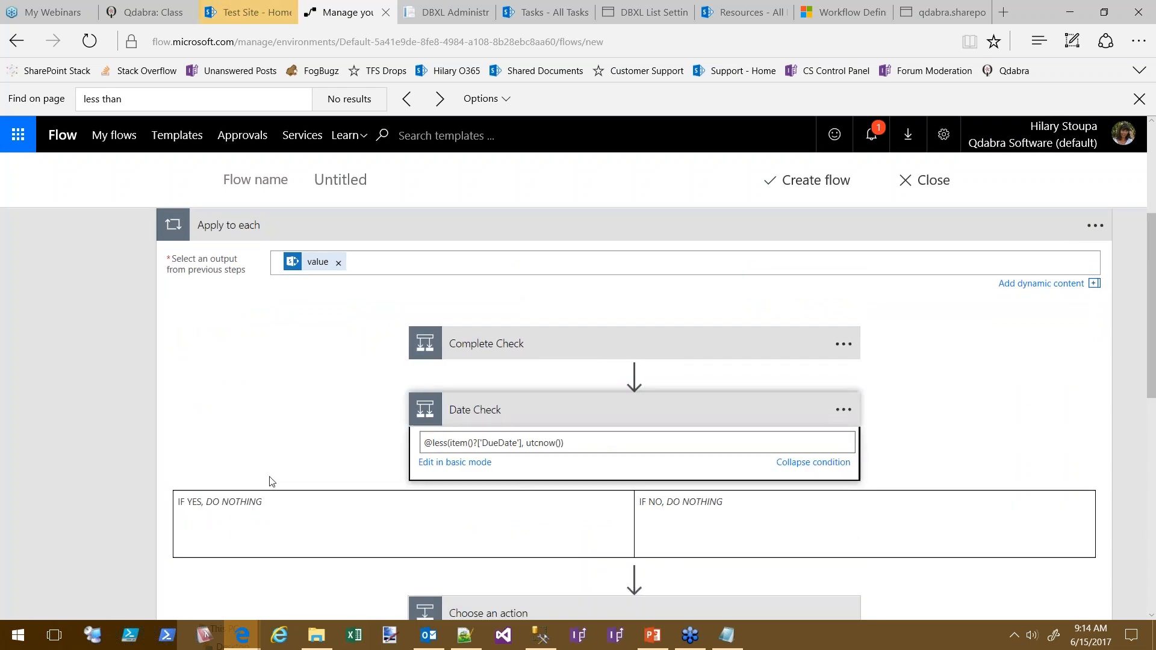
scroll(522, 482, "down", 2)
left_click_drag(510, 504, 331, 420)
left_click(625, 504)
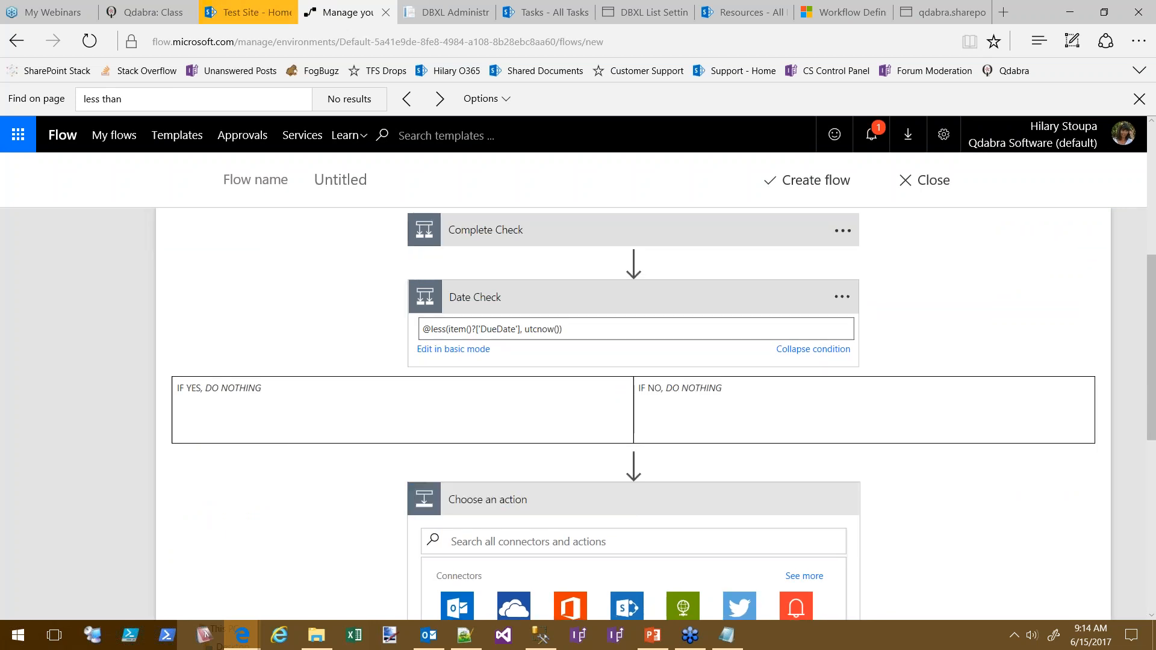
scroll(343, 300, "up", 3)
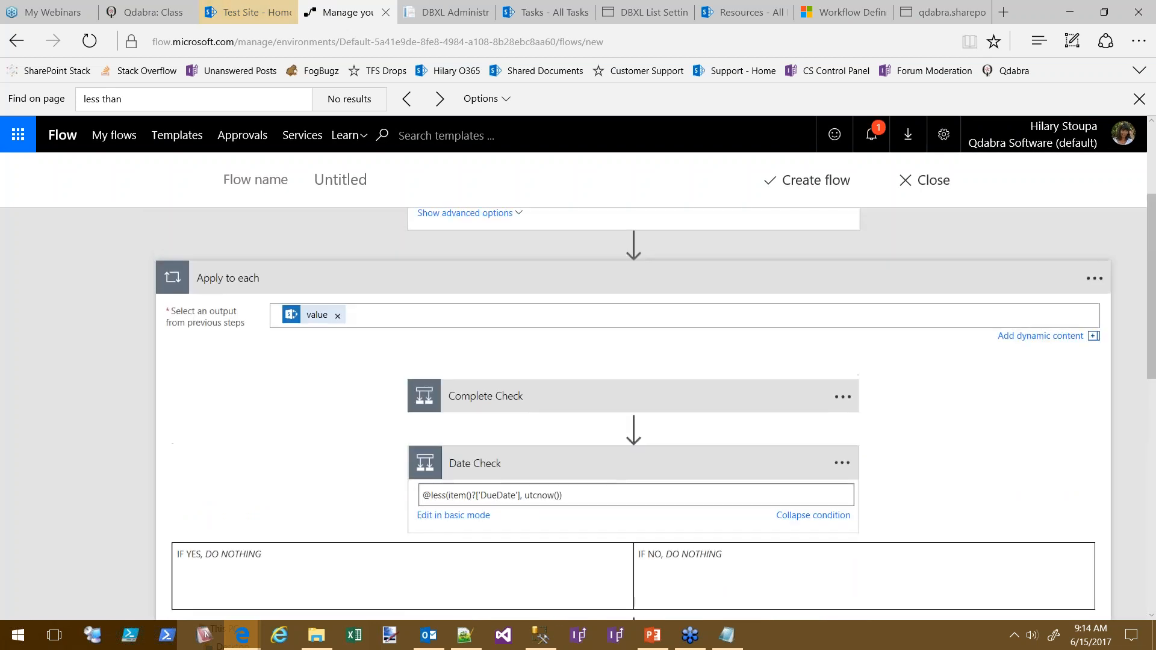
Drag the Date Check card into Complete Check's If yes branch
left_click(542, 397)
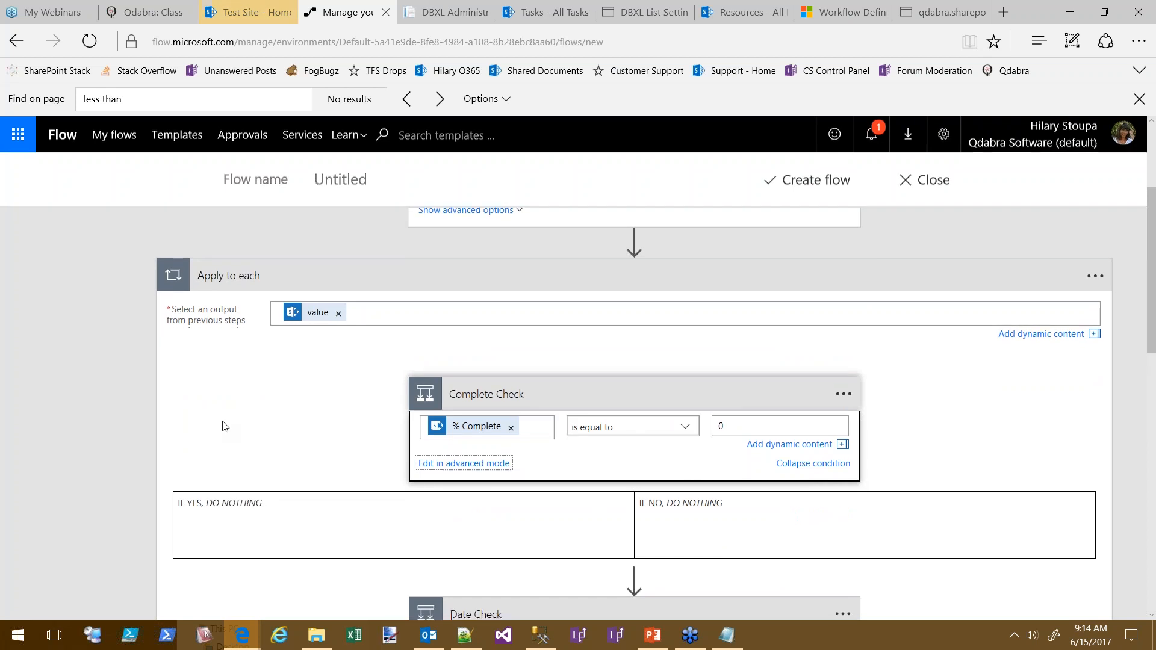
scroll(274, 530, "down", 2)
left_click_drag(474, 485, 259, 399)
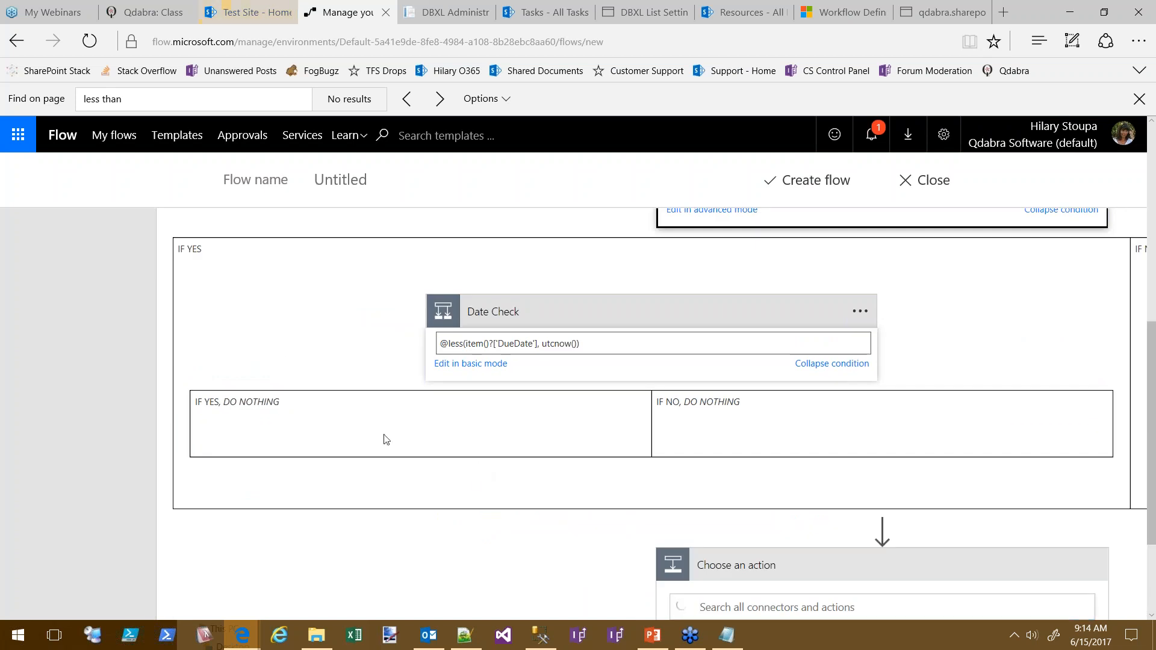
scroll(292, 408, "up", 5)
scroll(286, 380, "down", 2)
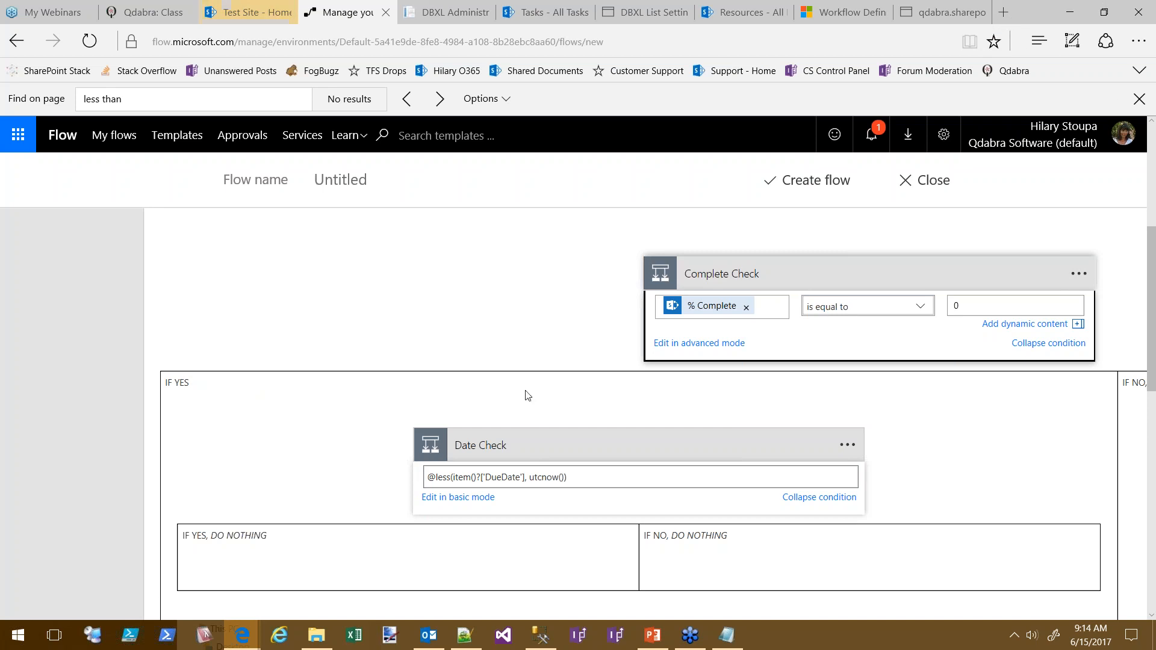
scroll(343, 301, "down", 4)
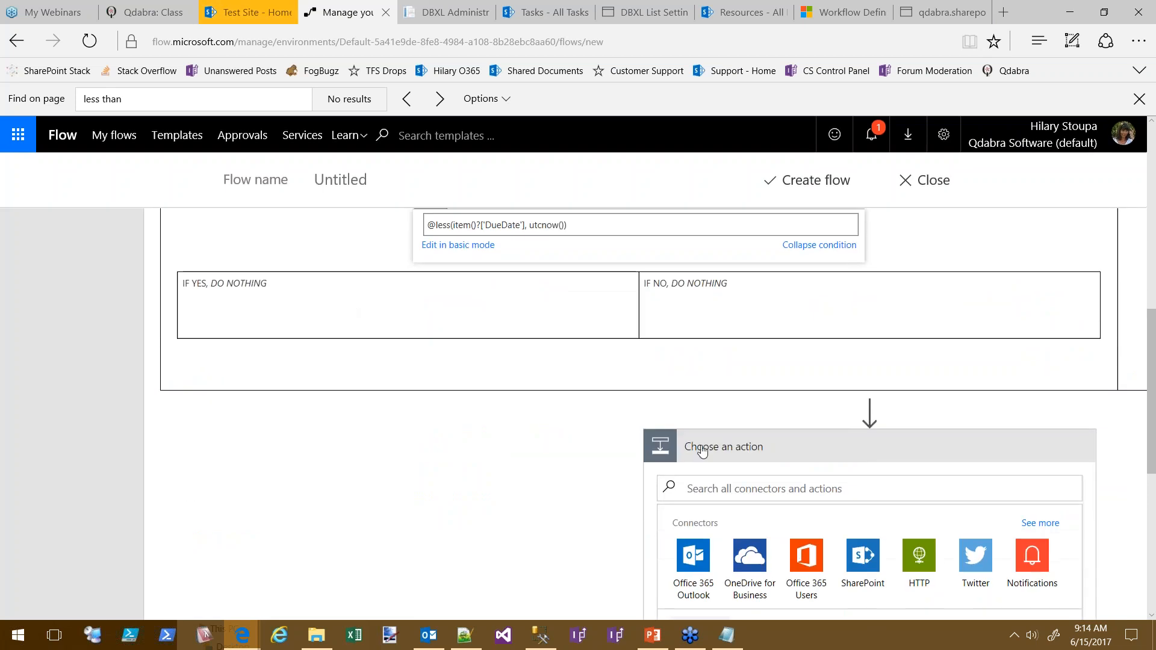
scroll(571, 523, "down", 6)
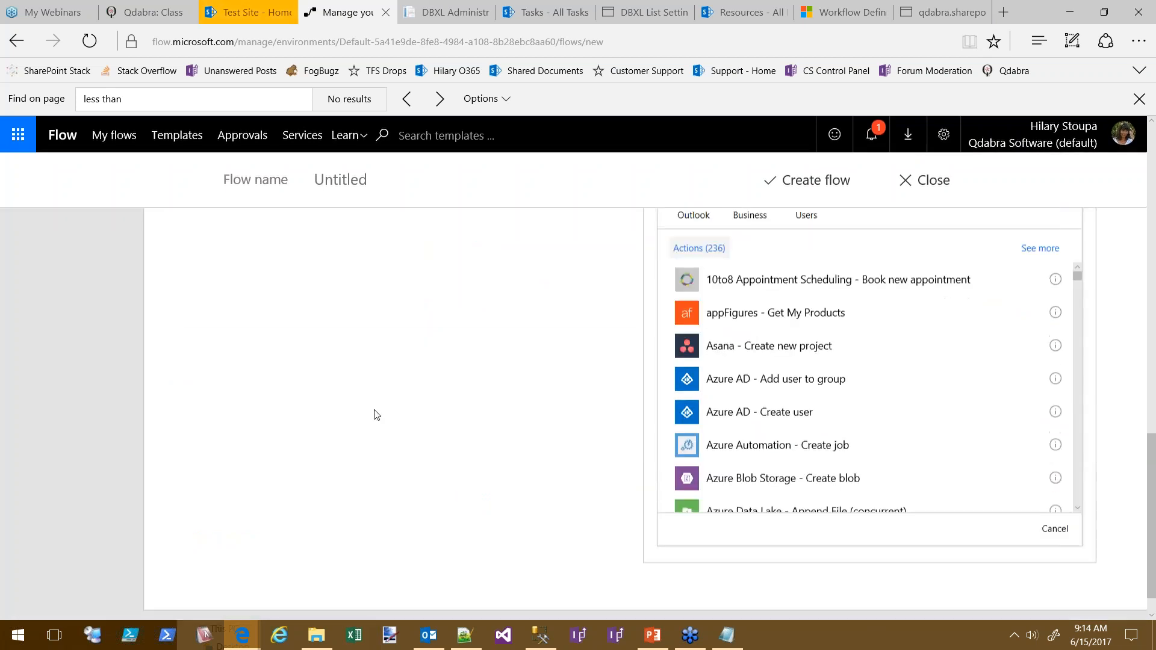
scroll(470, 542, "up", 6)
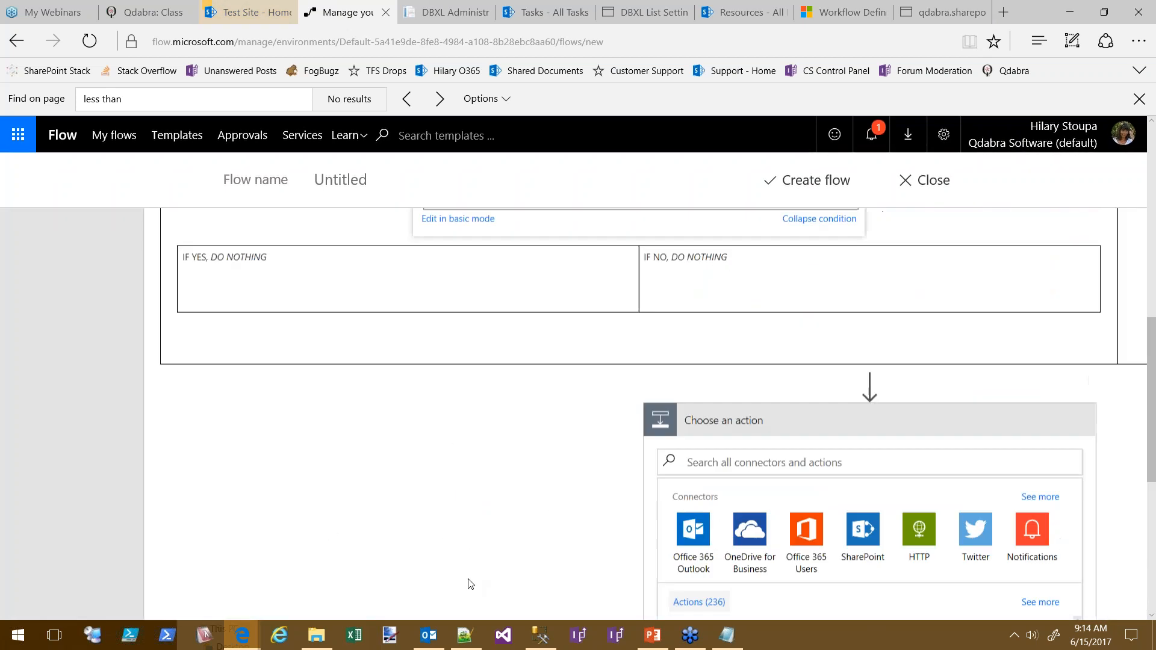
left_click_drag(700, 428, 398, 312)
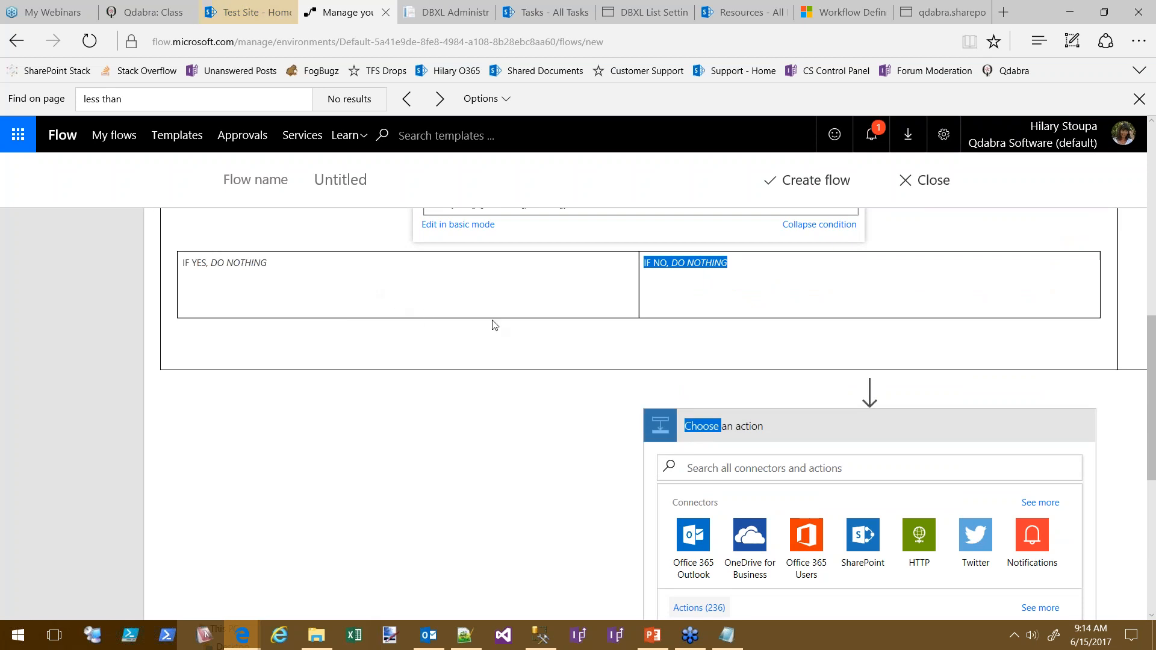
left_click(394, 285)
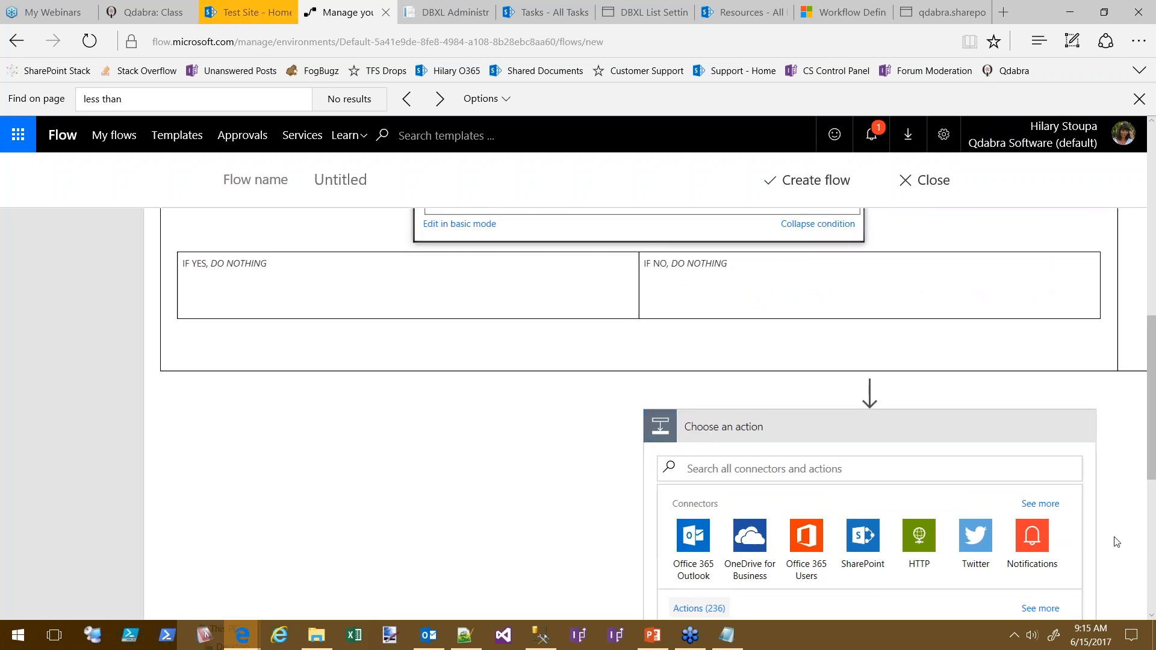
Cancel the unused empty Choose an action card
scroll(1066, 495, "down", 7)
left_click(1065, 491)
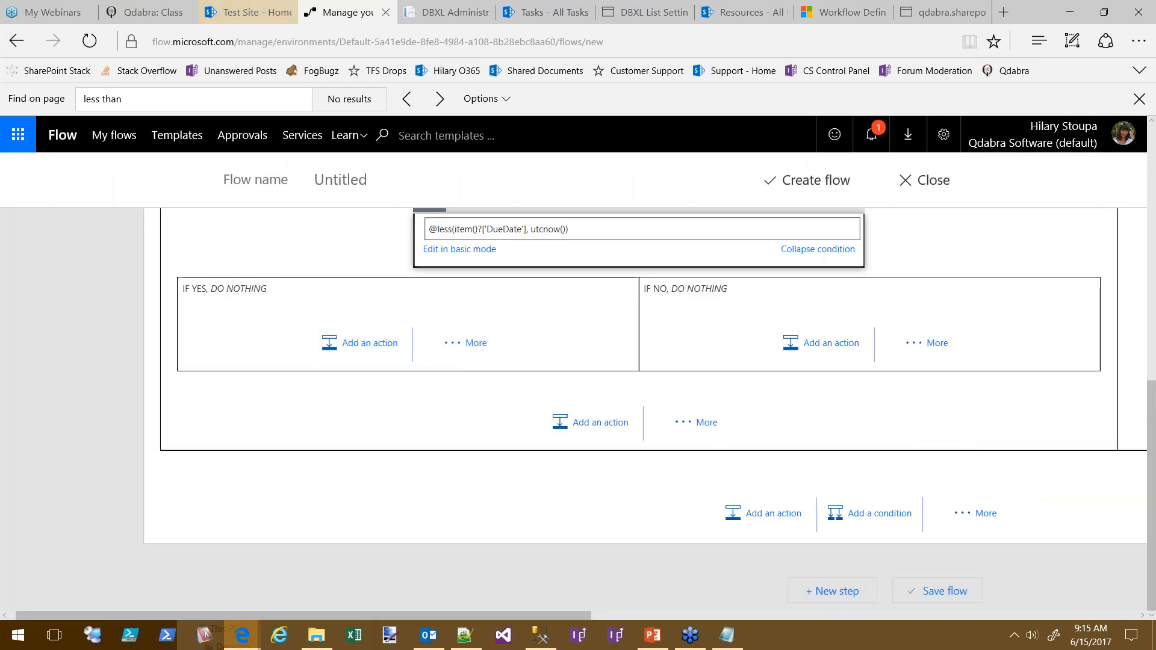
scroll(355, 516, "up", 5)
Search 'mail' in Date Check's yes branch and add the Mail – Send email action
scroll(299, 438, "right", 5)
scroll(299, 438, "down", 3)
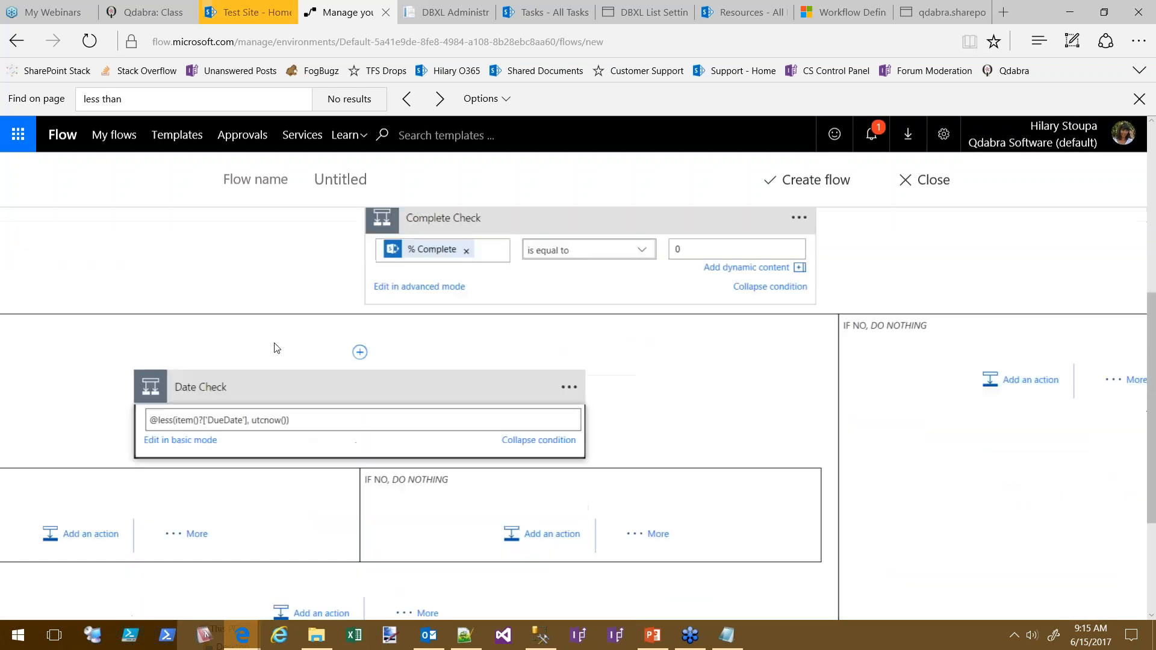
scroll(276, 343, "left", 5)
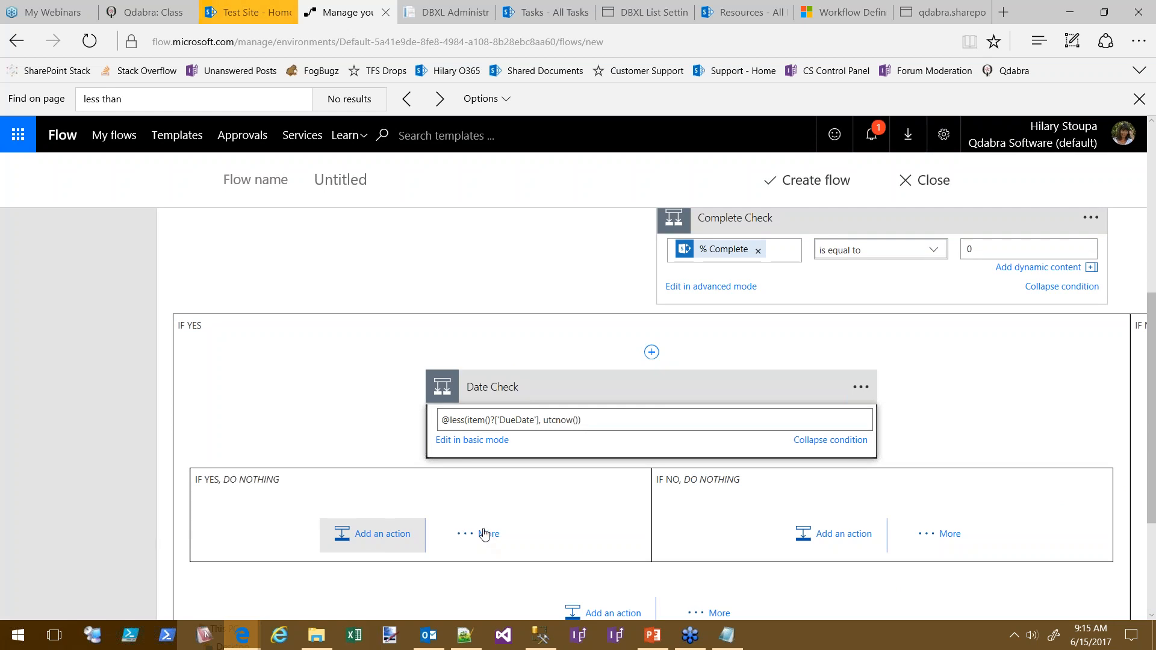
left_click(430, 535)
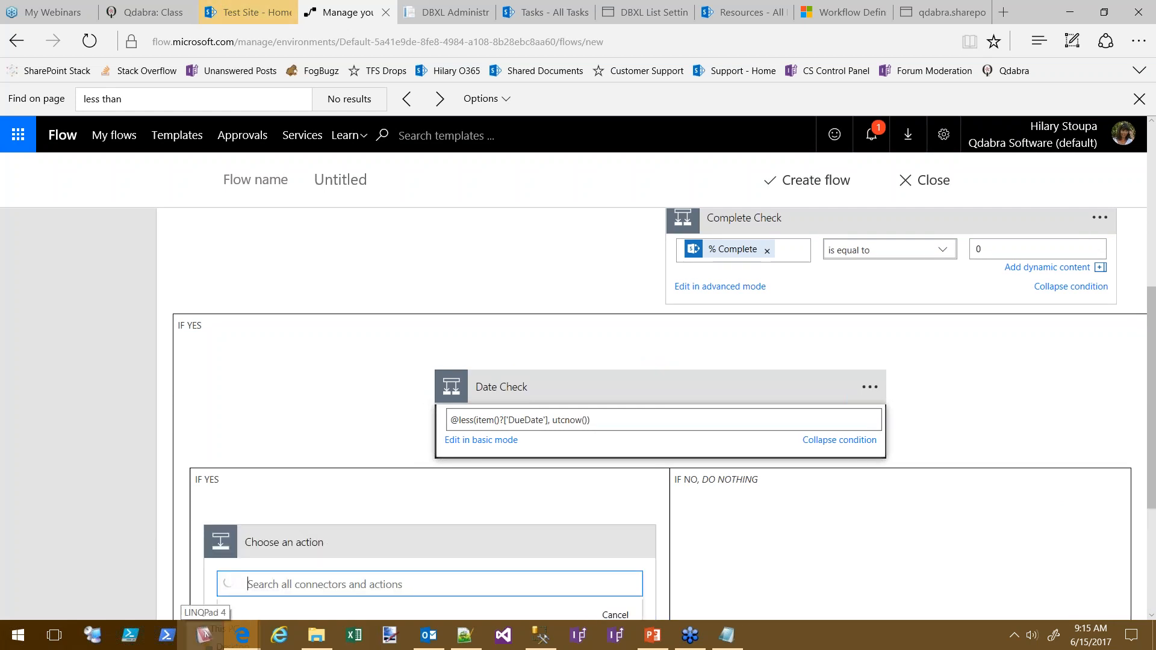
type("mail")
scroll(286, 405, "down", 2)
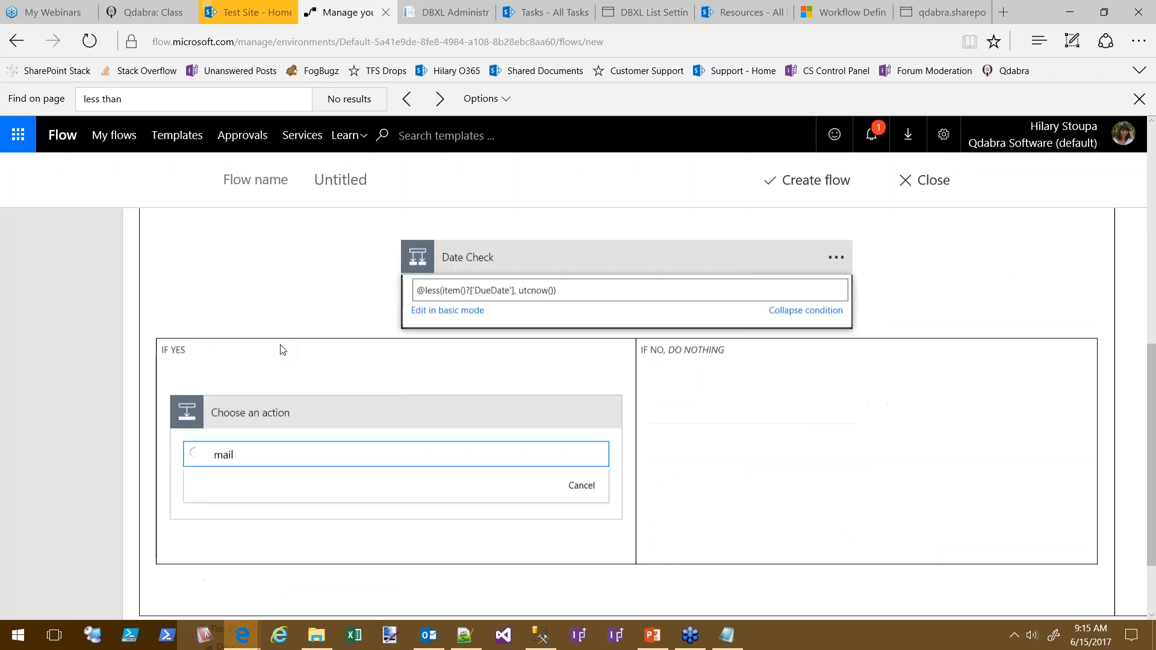
scroll(766, 480, "down", 3)
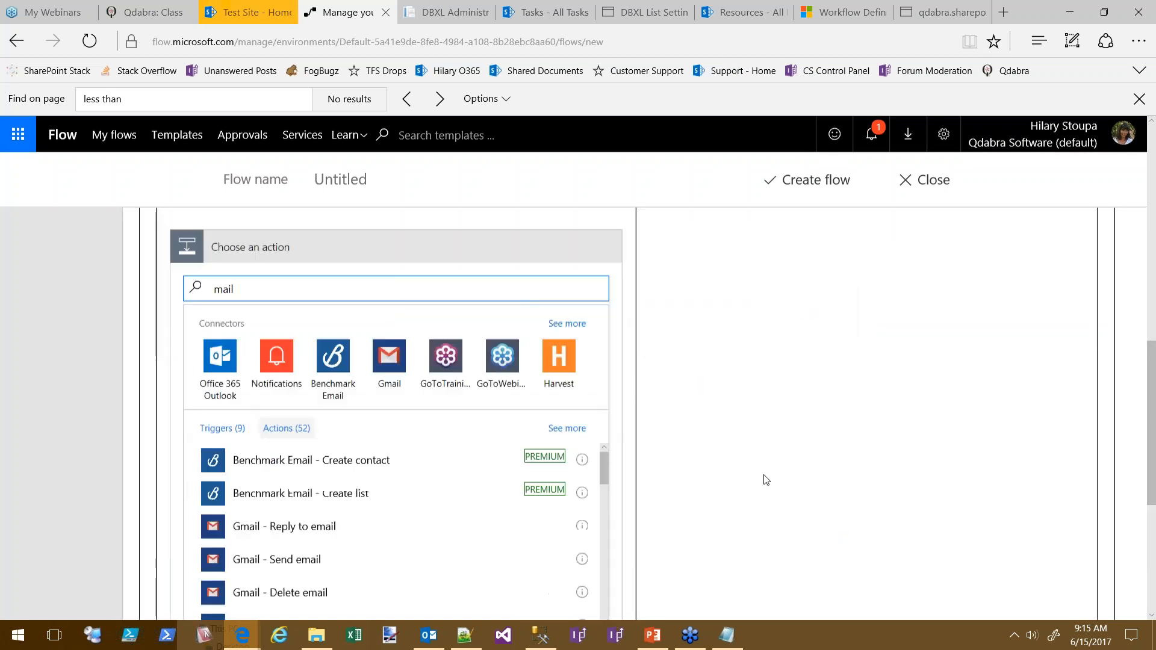
left_click(606, 434)
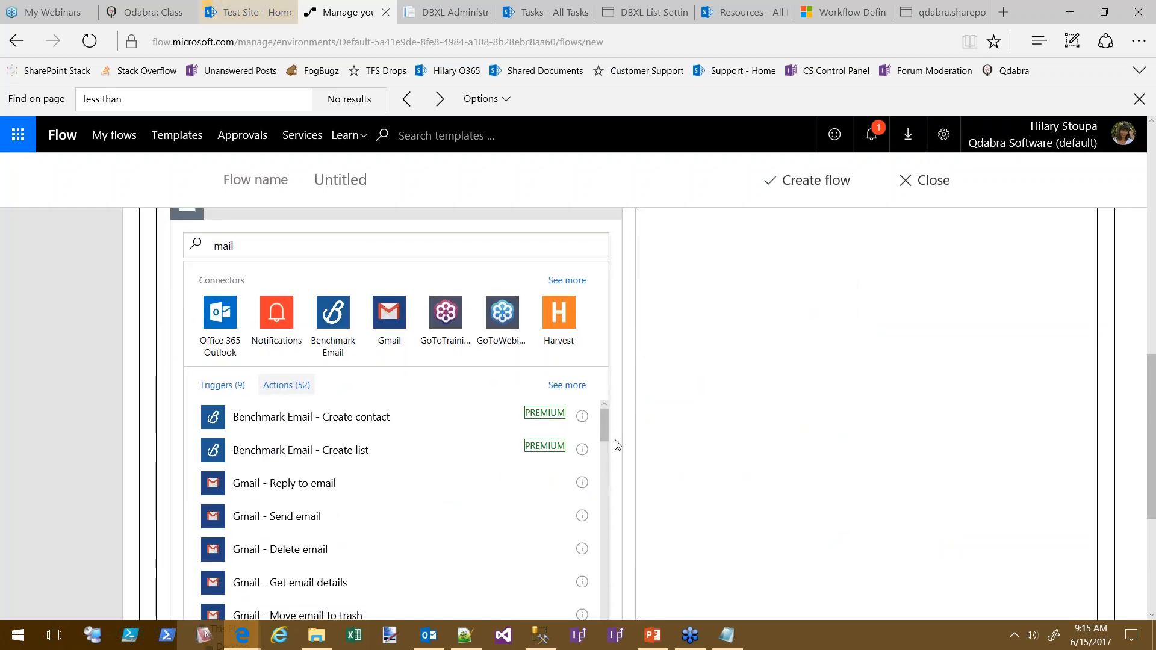
left_click_drag(605, 435, 604, 471)
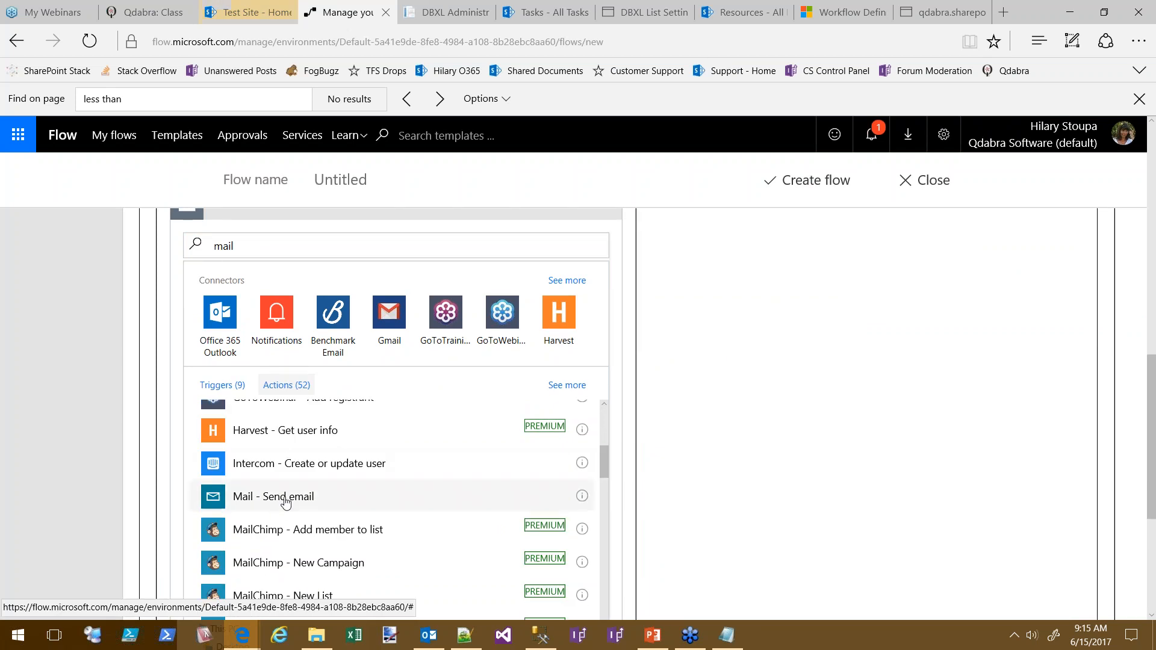
left_click(536, 503)
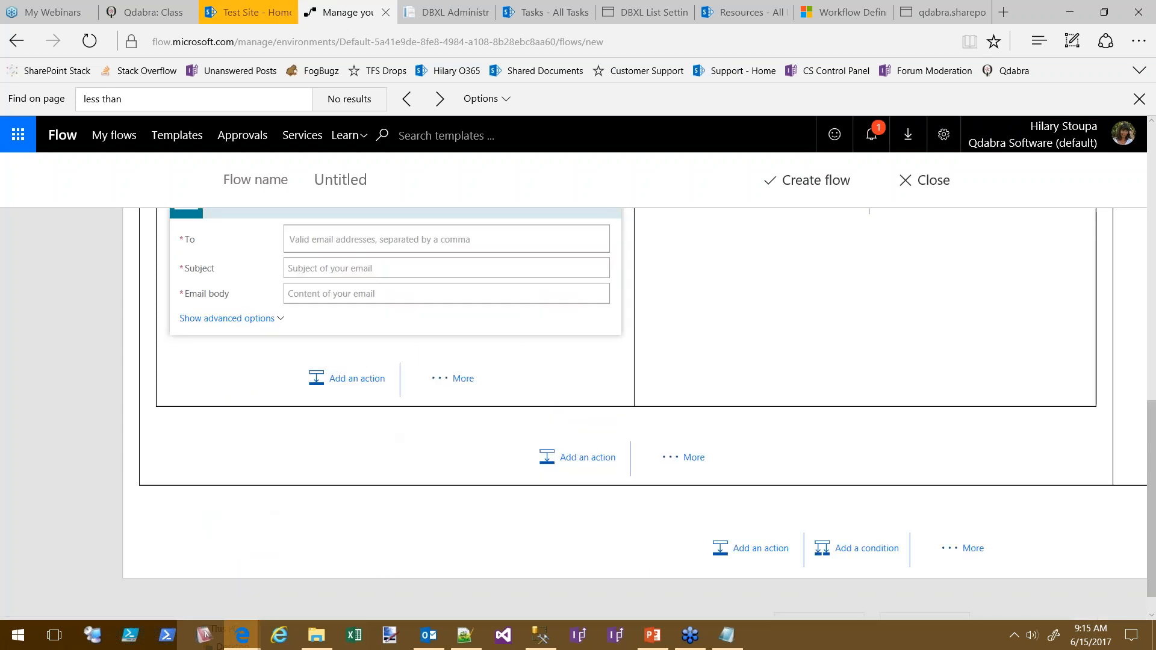
Address the email to Assigned To Email with subject 'Your Task is LATE'
left_click(507, 238)
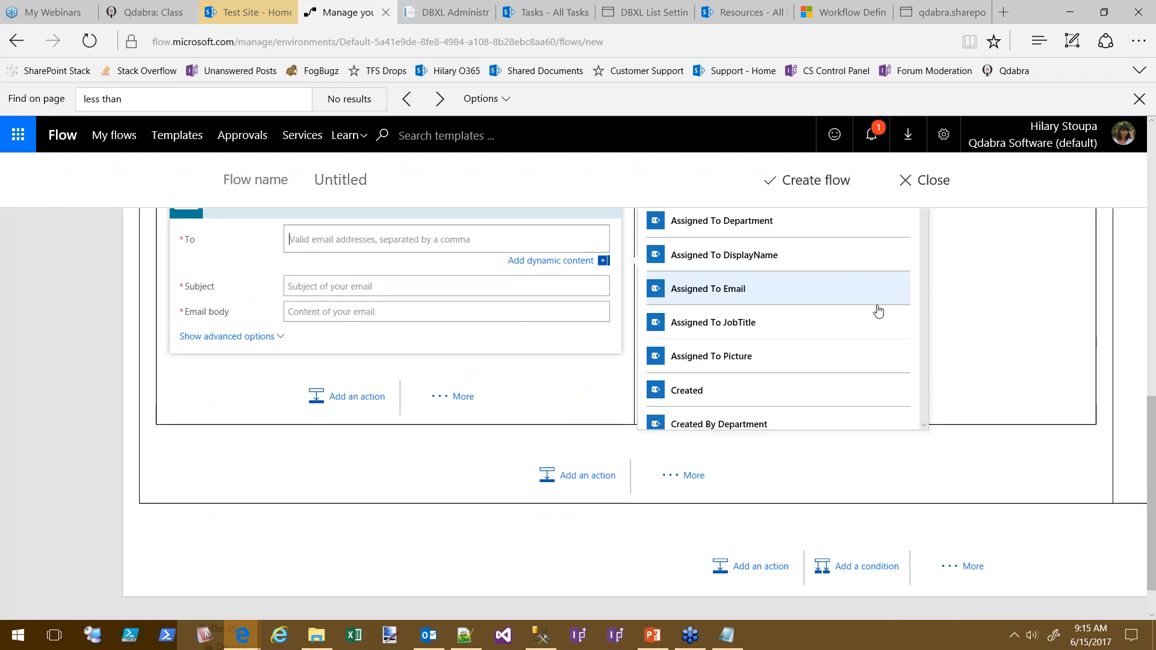
scroll(1009, 333, "up", 1)
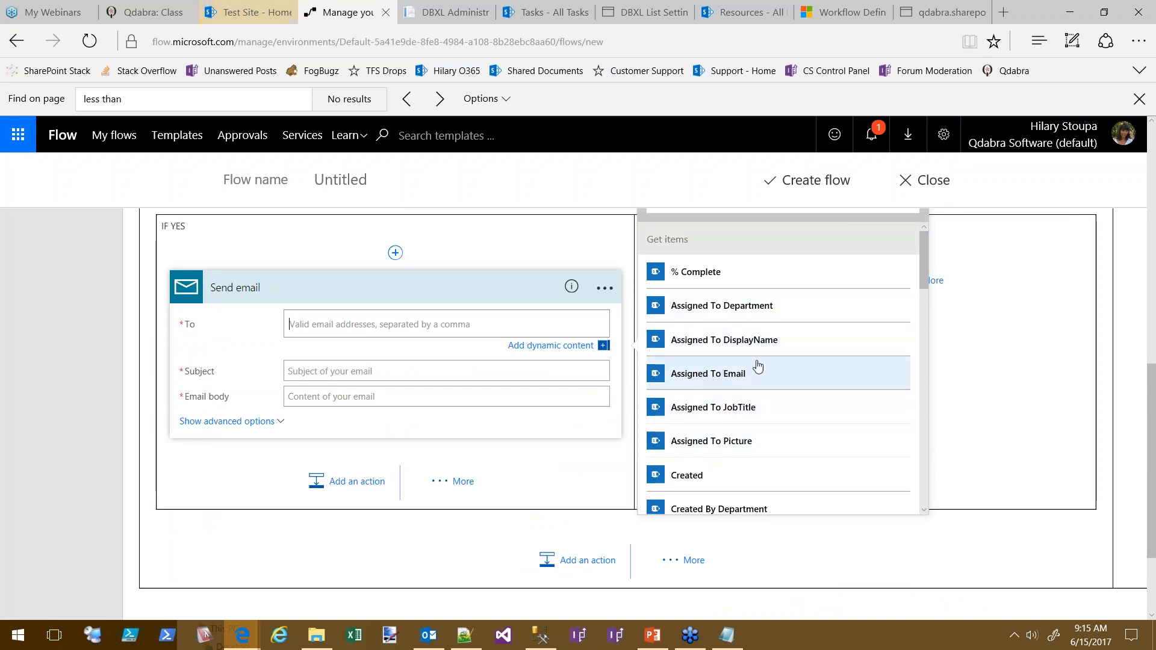
left_click(719, 380)
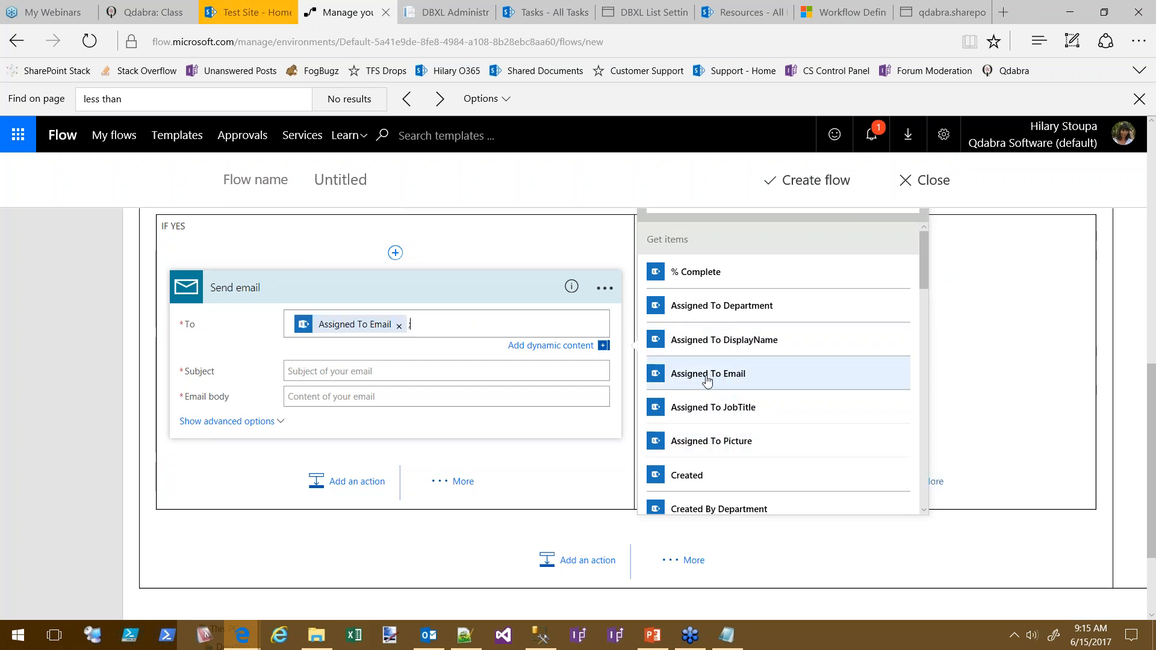
left_click(357, 379)
type("Your Task is LATE")
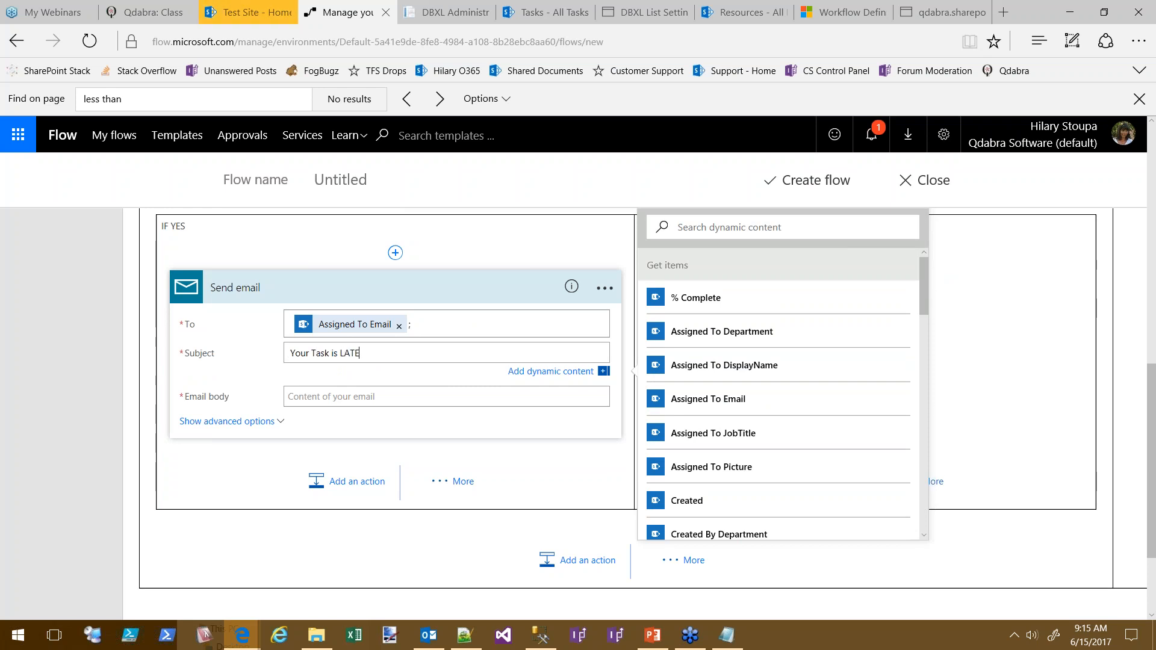
Write the body 'Please complete [Title] ASAP' with the Title token inserted
left_click(352, 396)
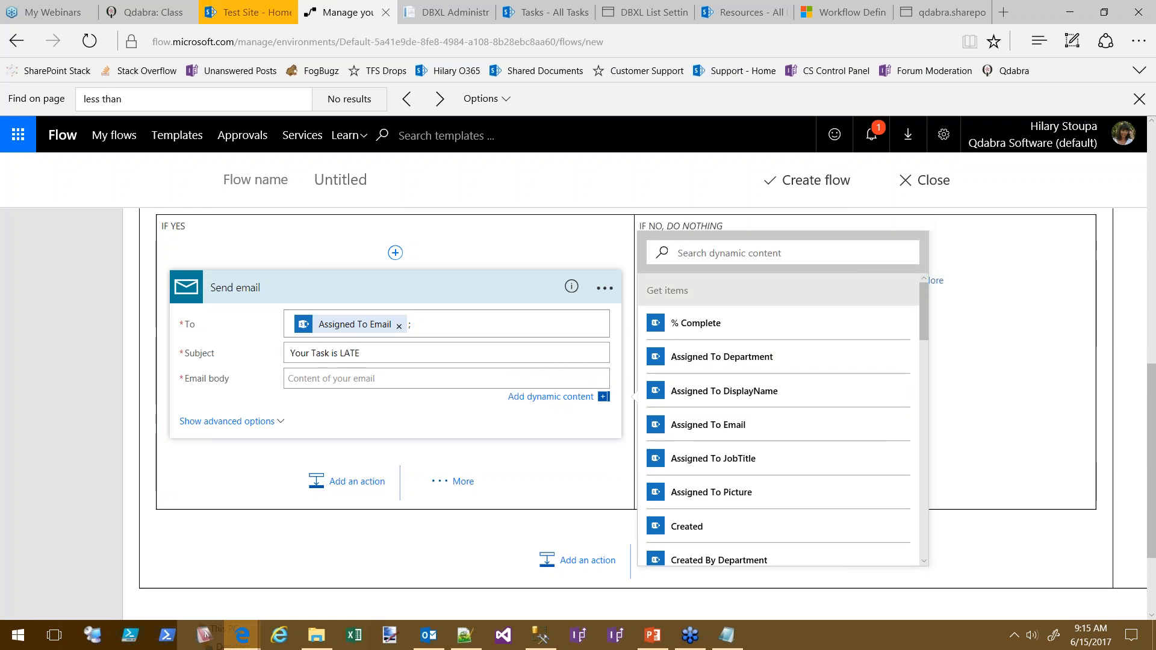
type("Please complete")
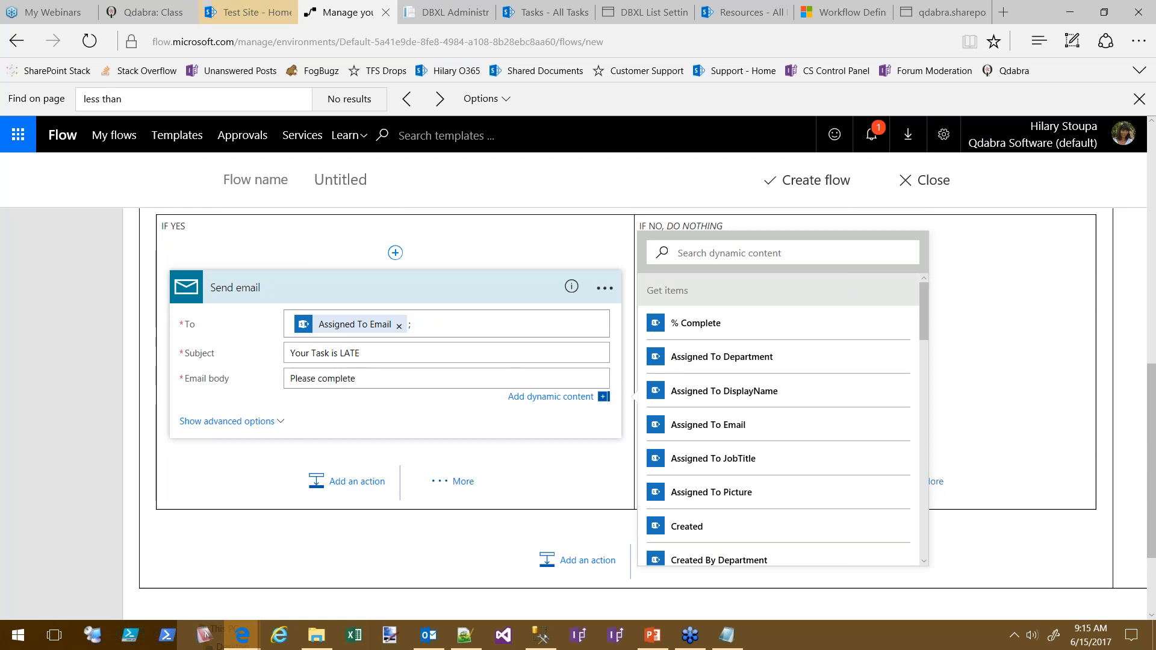
scroll(924, 316, "down", 8)
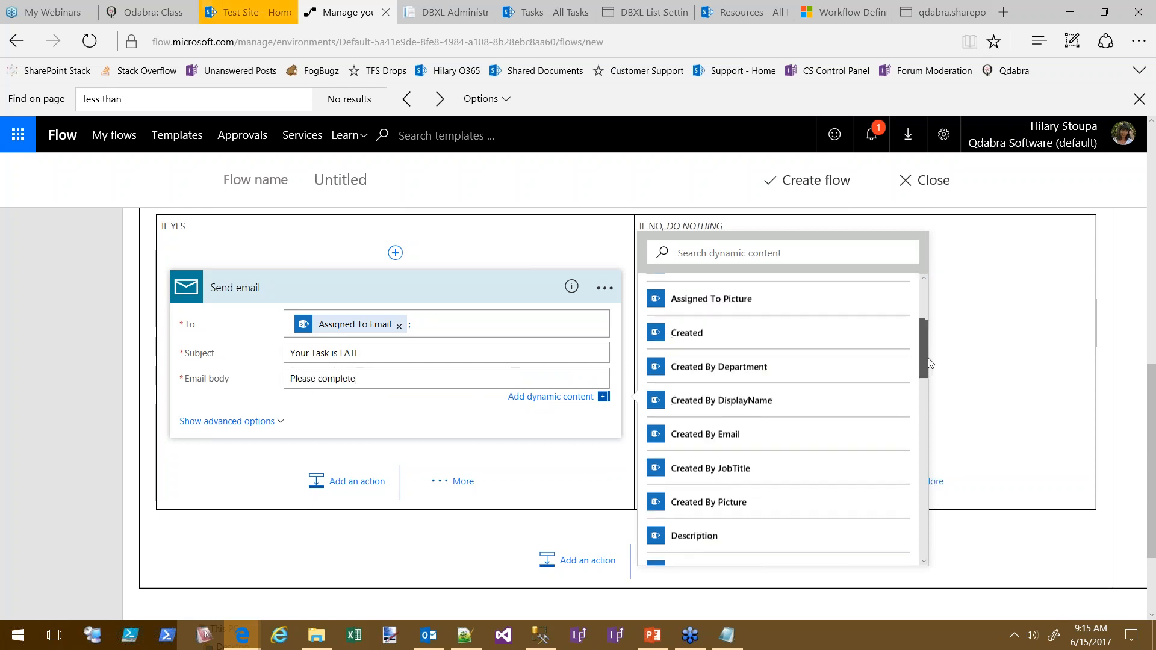
scroll(910, 416, "down", 10)
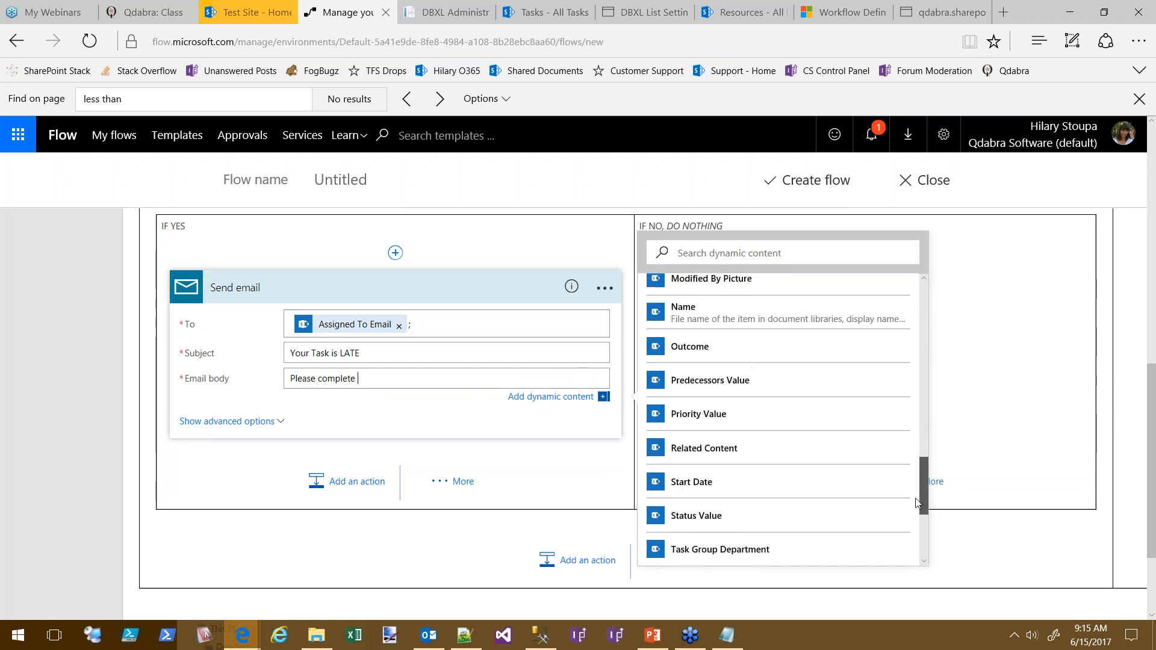
left_click(687, 516)
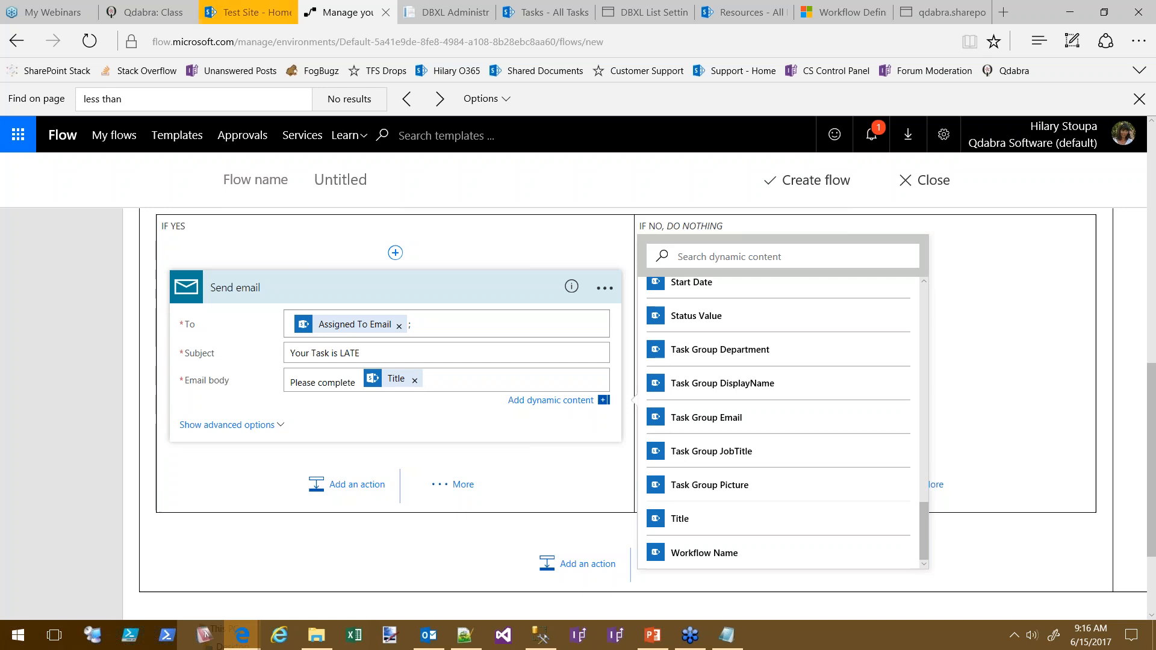
type("ASAP.")
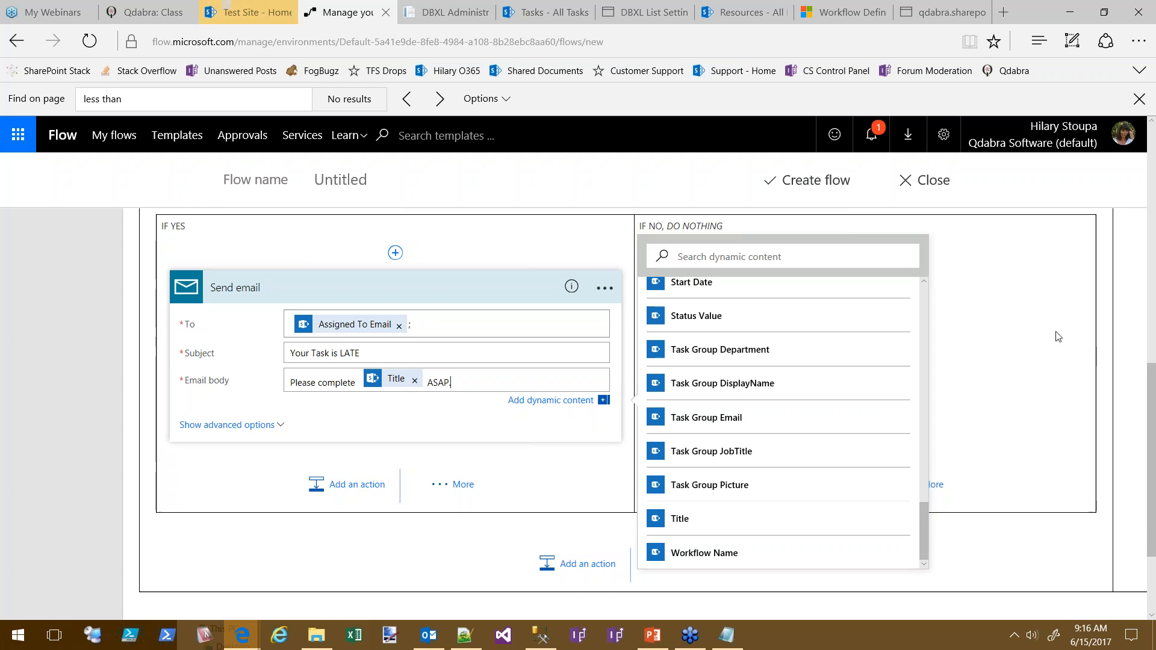
scroll(1062, 491, "up", 15)
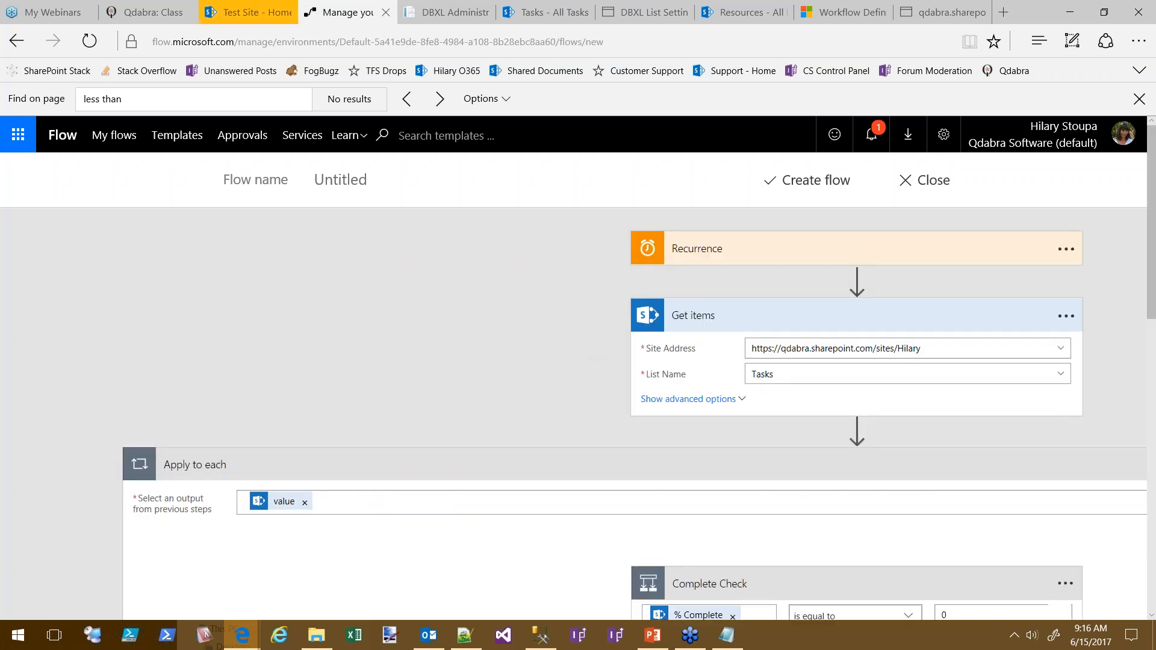
Name the flow 'Check for late tasks' and create it as a new flow
scroll(483, 374, "down", 2)
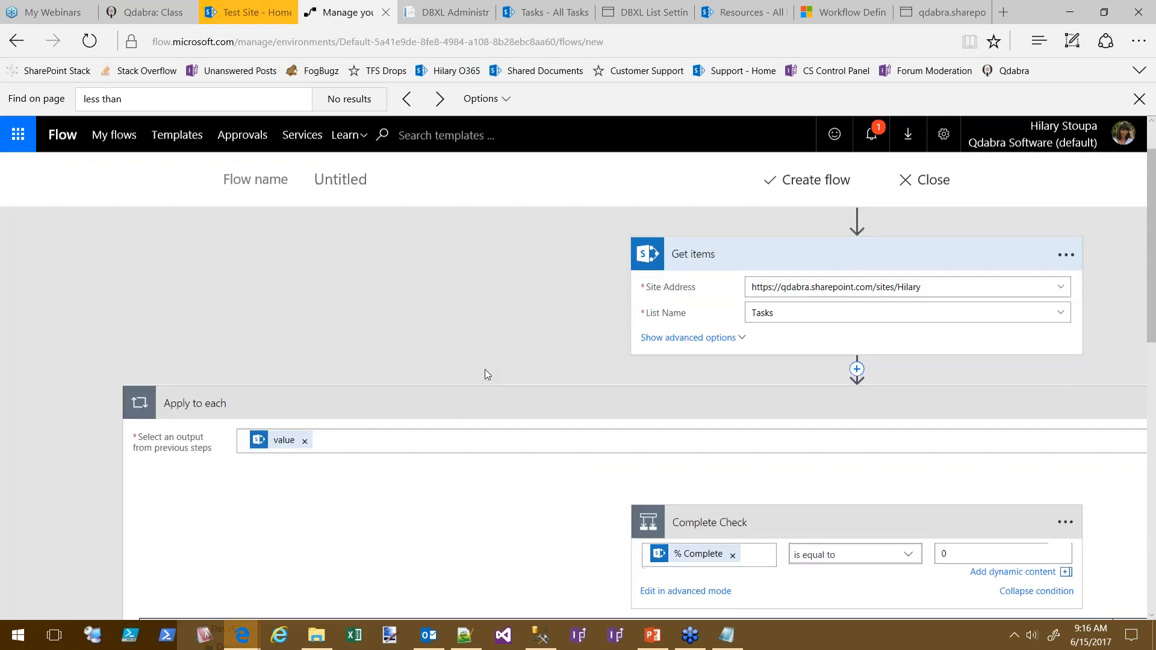
scroll(459, 382, "down", 1)
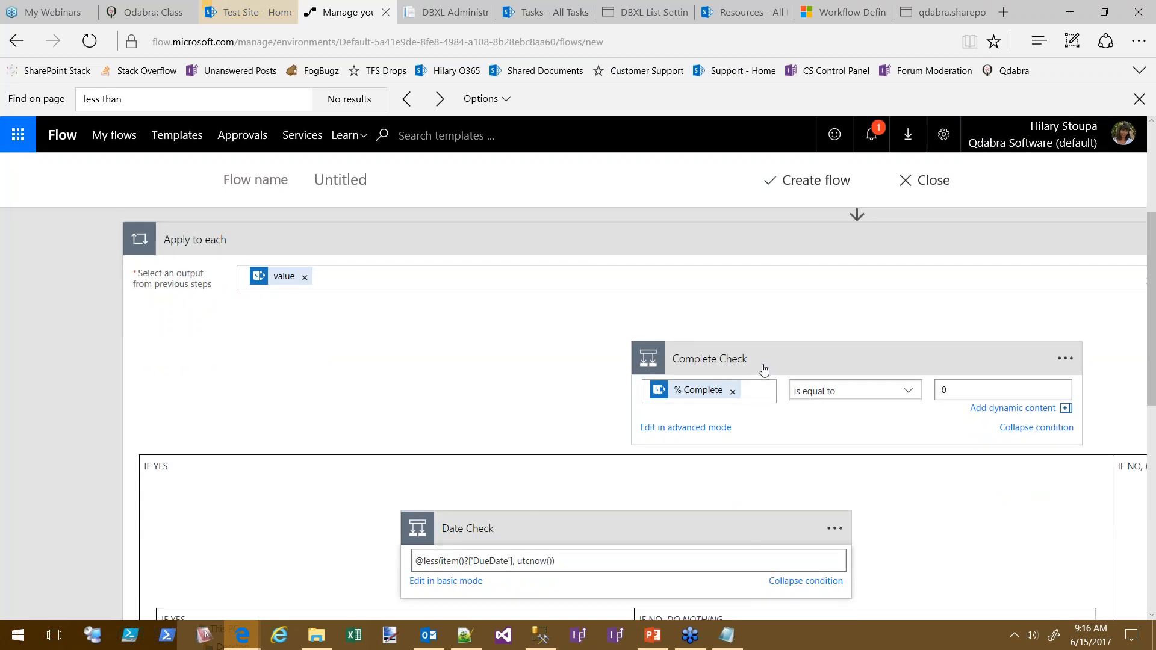
scroll(519, 455, "down", 1)
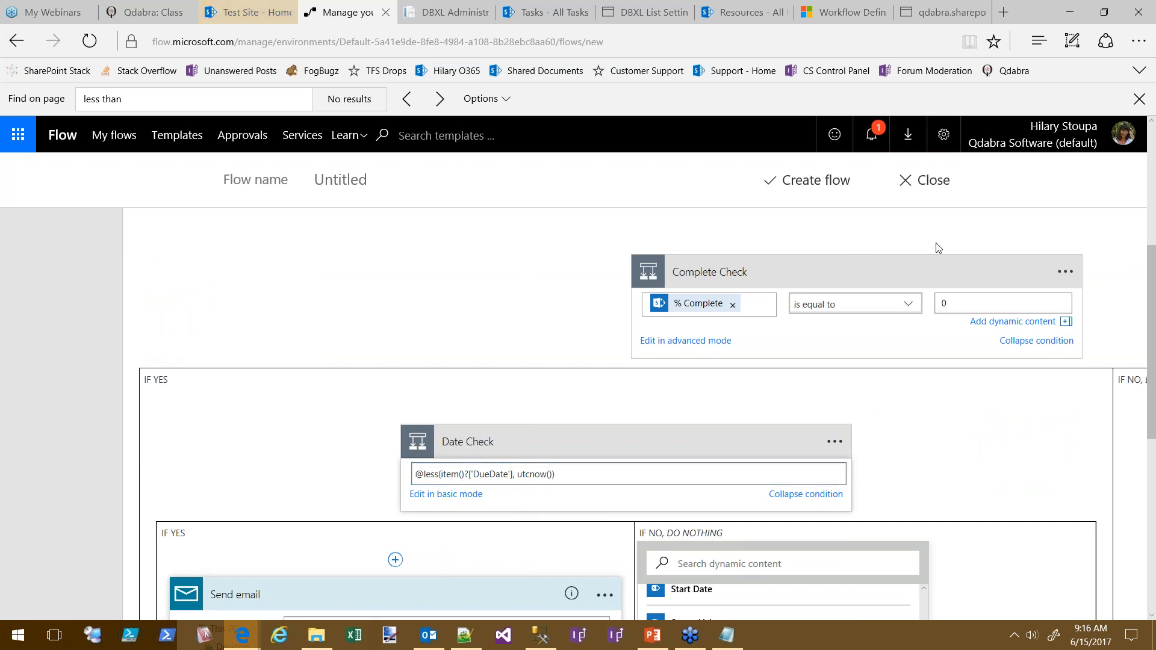
scroll(395, 299, "up", 5)
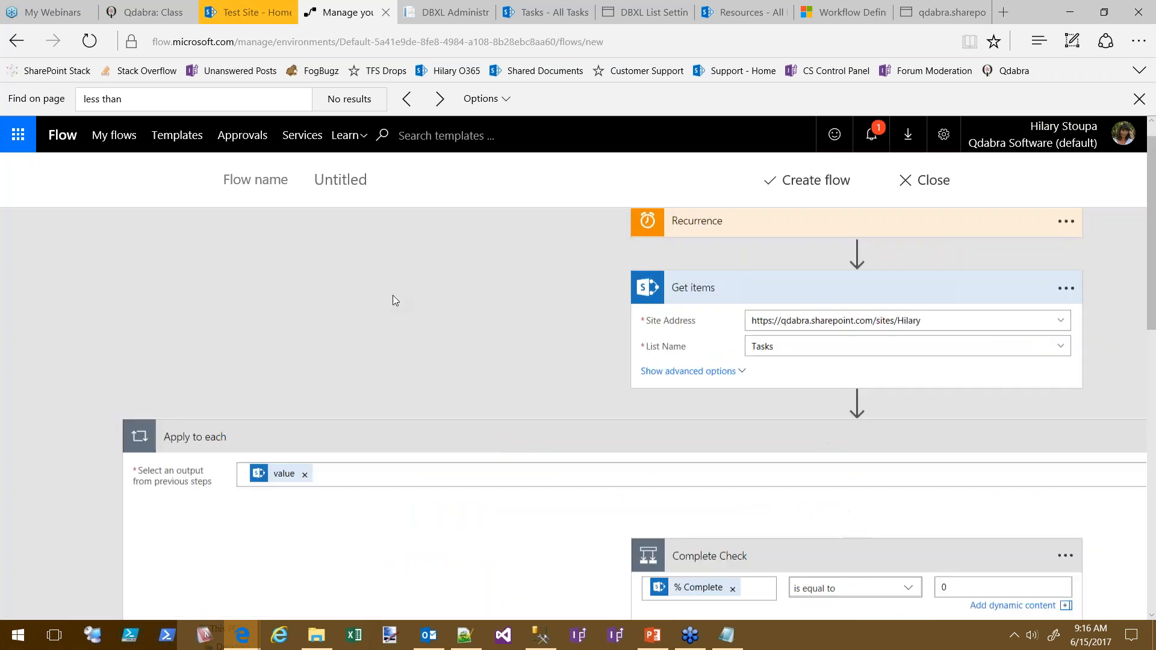
left_click(365, 180)
type("Ch")
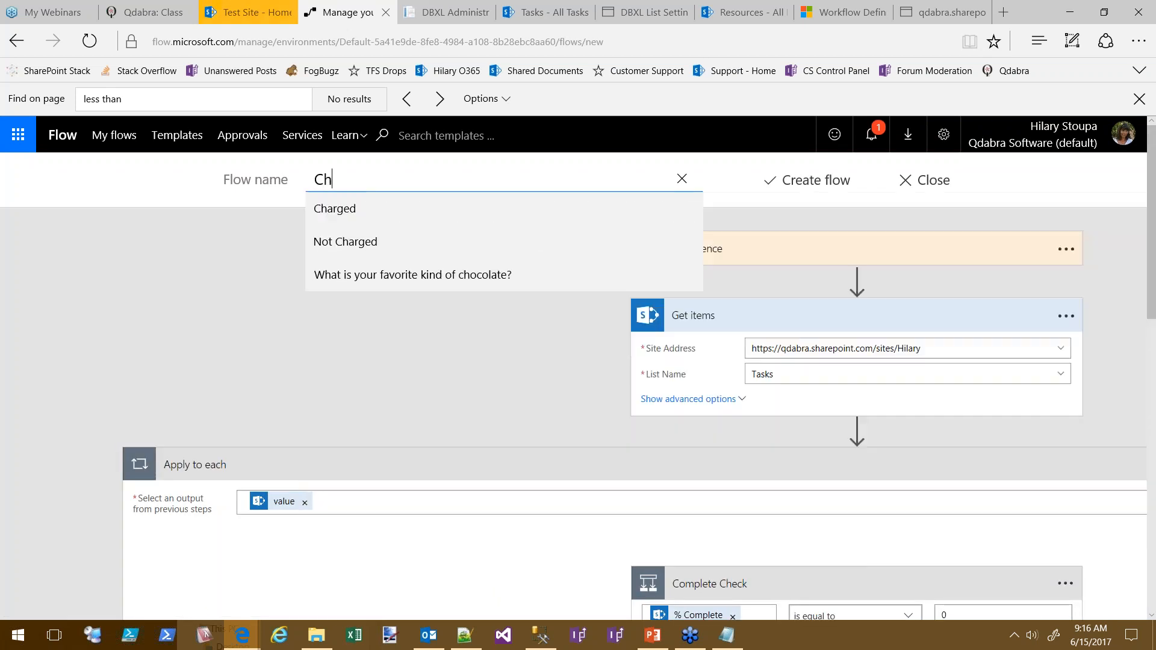
type("eck for late tasks")
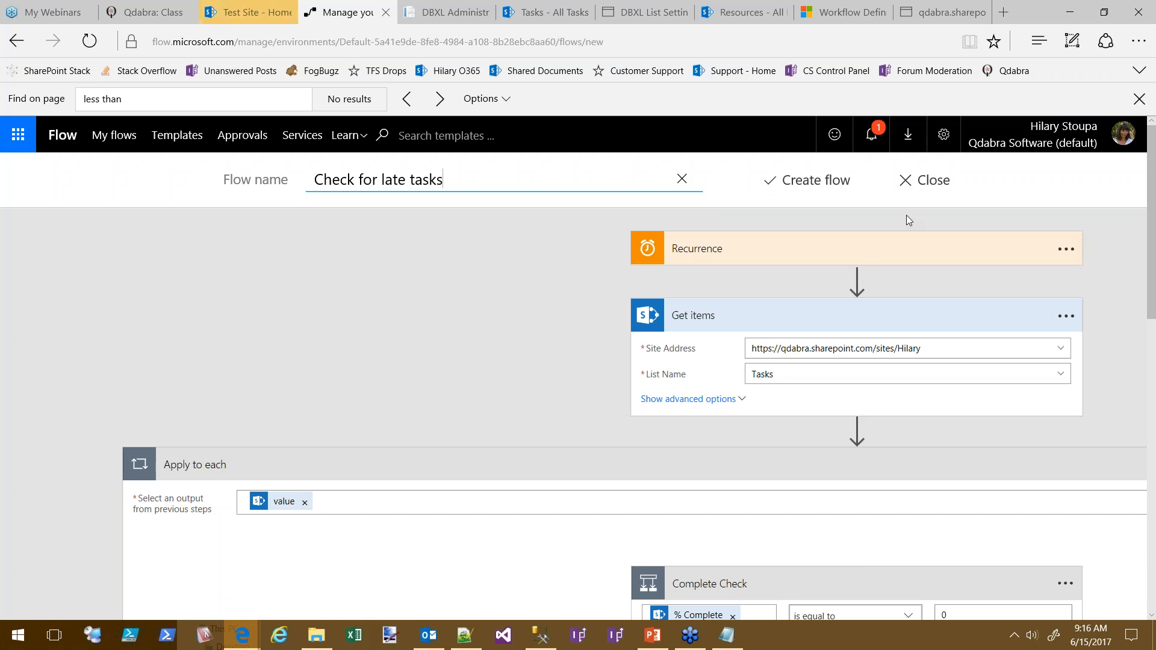
left_click(799, 179)
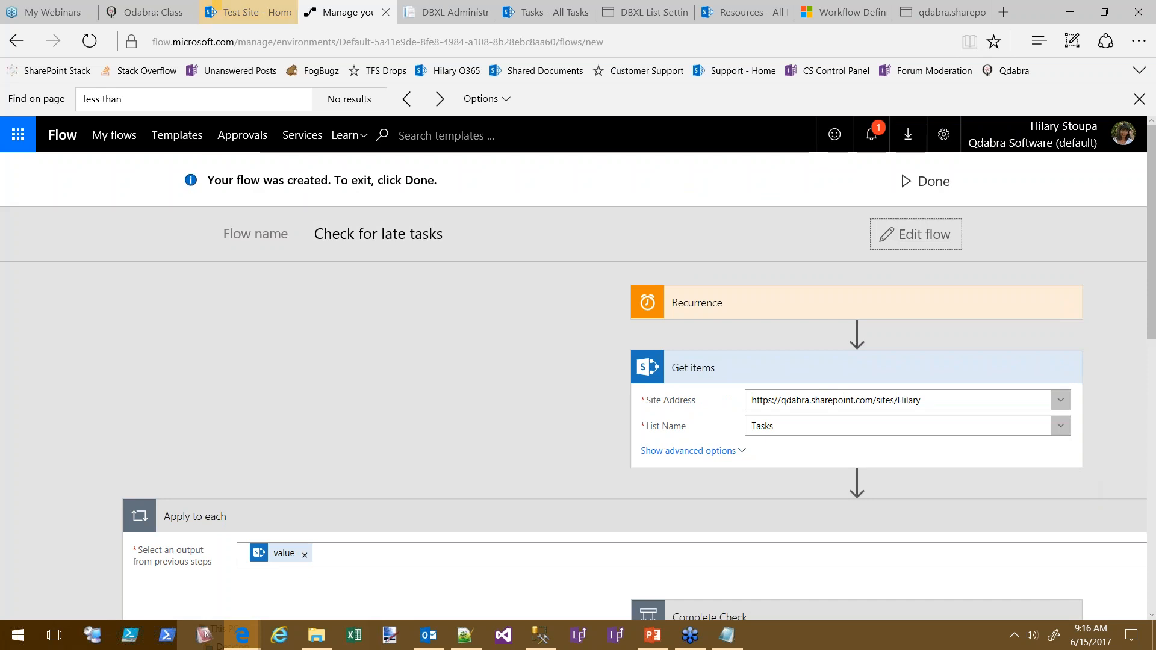
Open the succeeded test run and show its Complete Check result
left_click(928, 182)
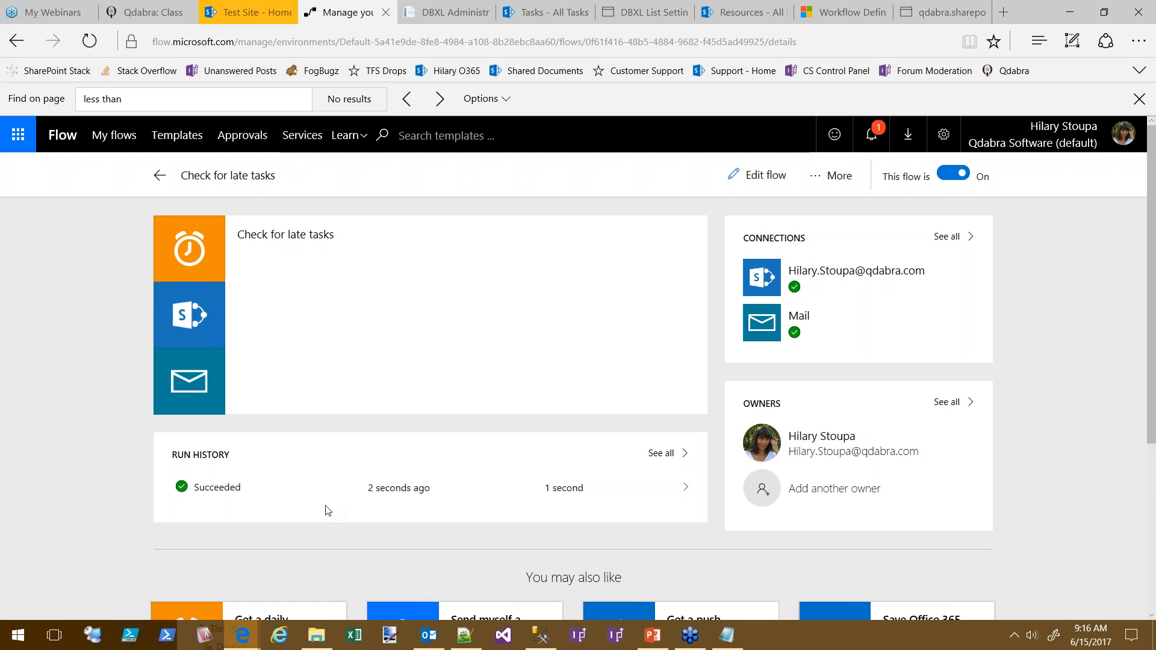
left_click(517, 490)
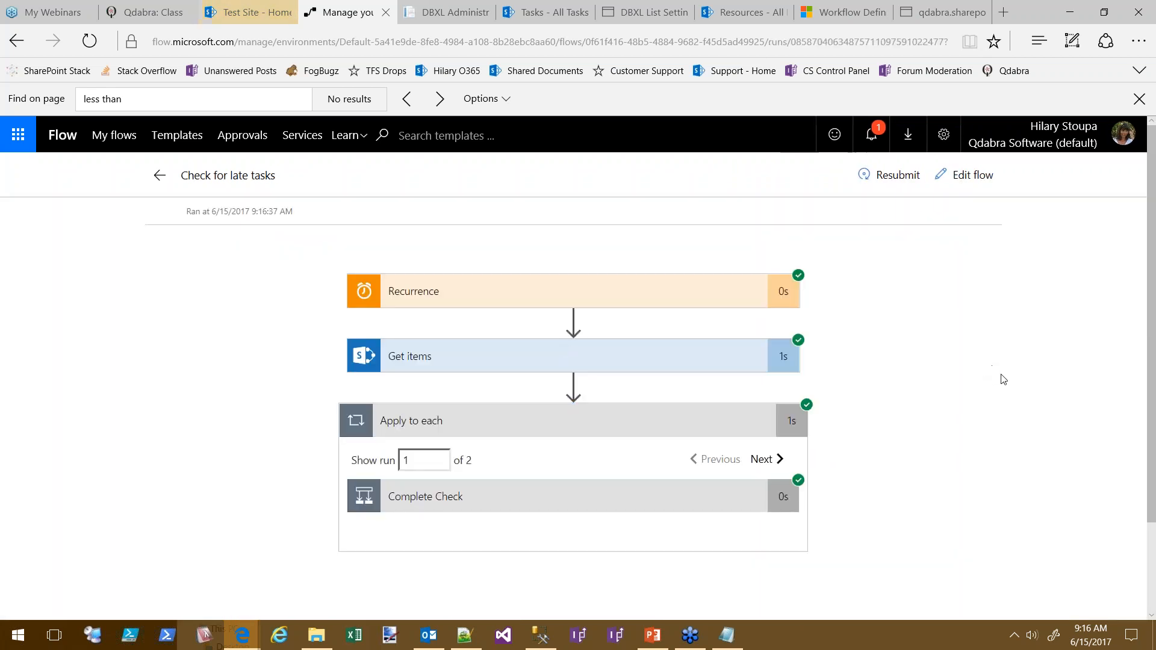
scroll(665, 355, "down", 2)
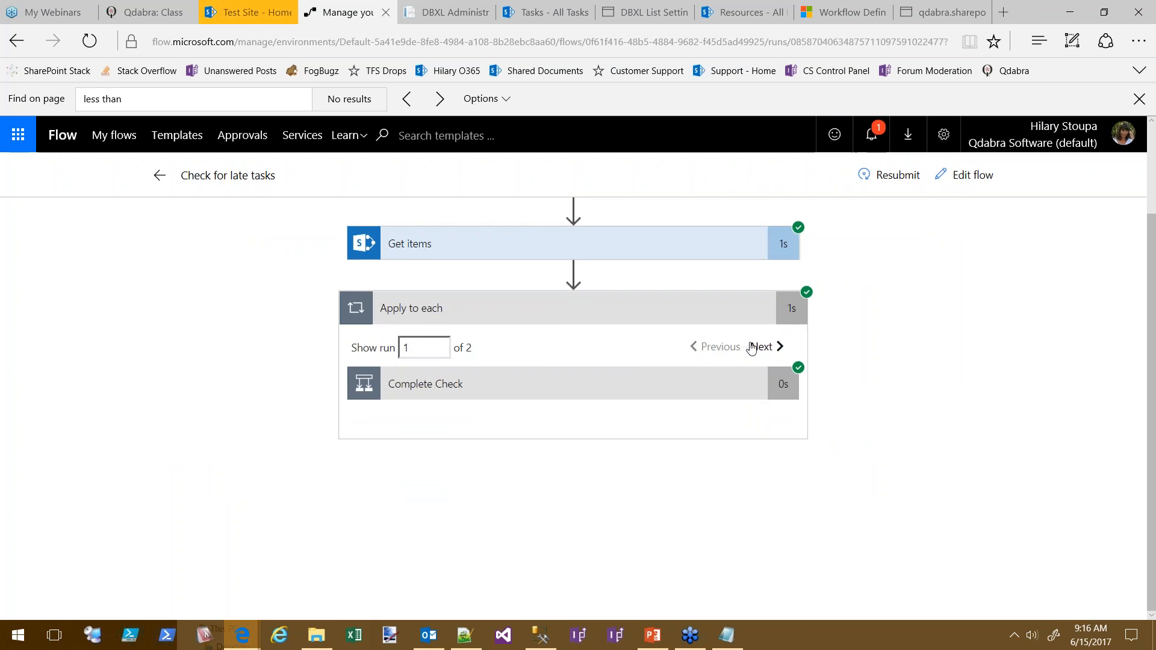
left_click(601, 389)
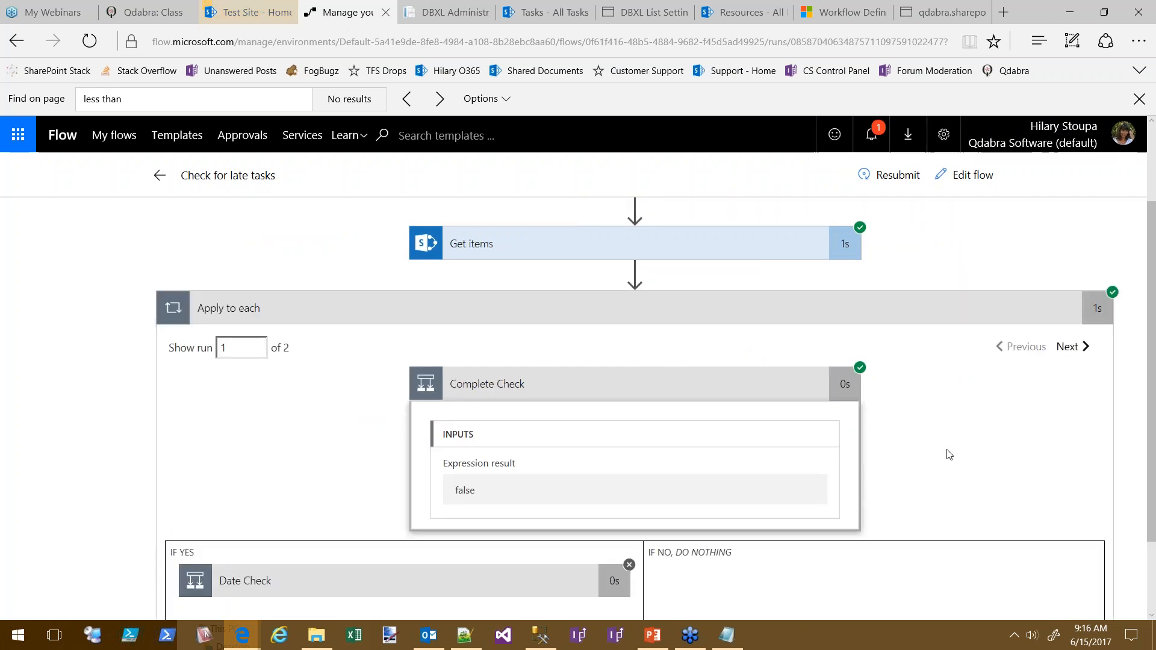
Step through both items' runs, seeing Complete Check return false, then reopen the flow editor
scroll(1112, 337, "down", 1)
left_click(1072, 323)
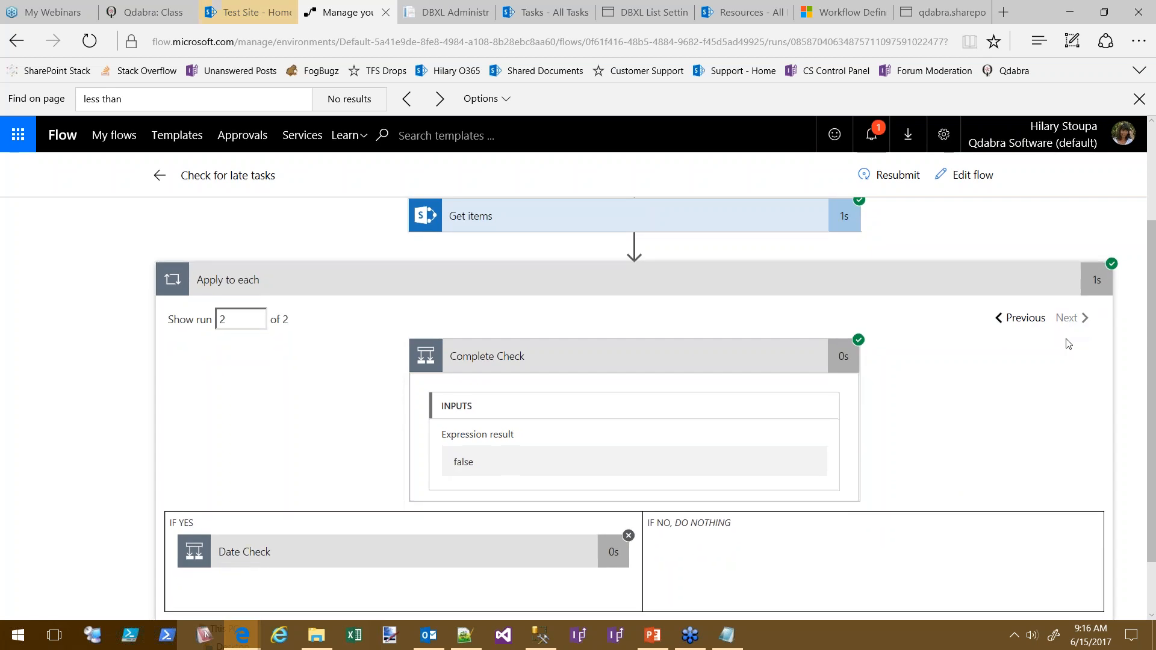
left_click(1012, 324)
left_click(1063, 326)
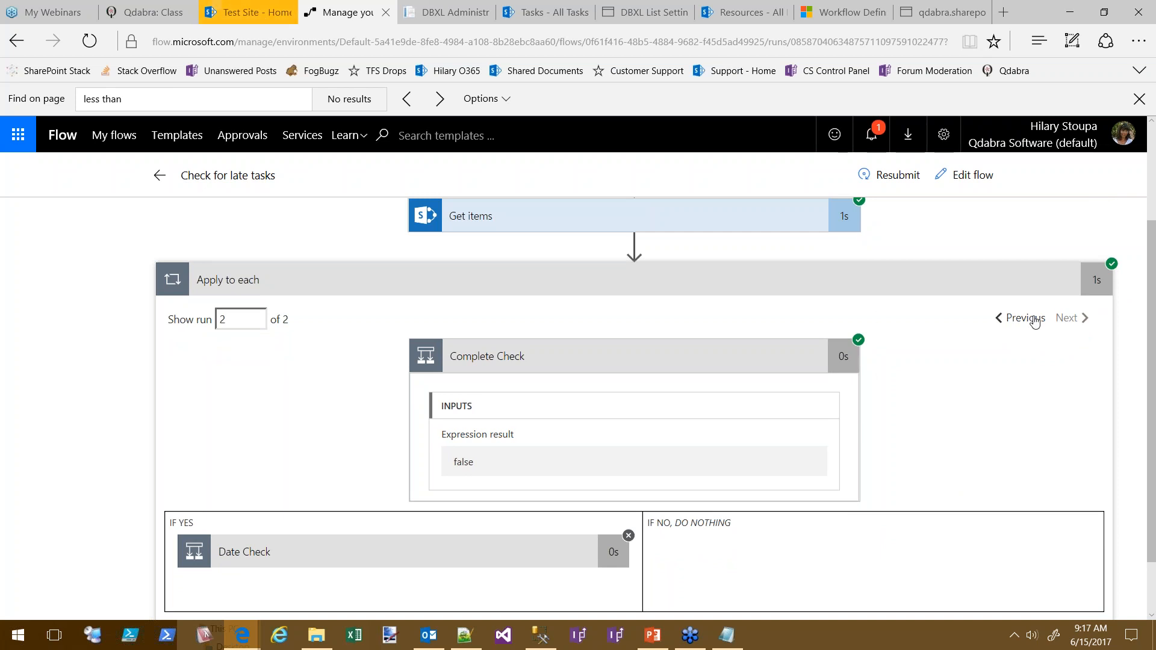
left_click(506, 362)
left_click(448, 393)
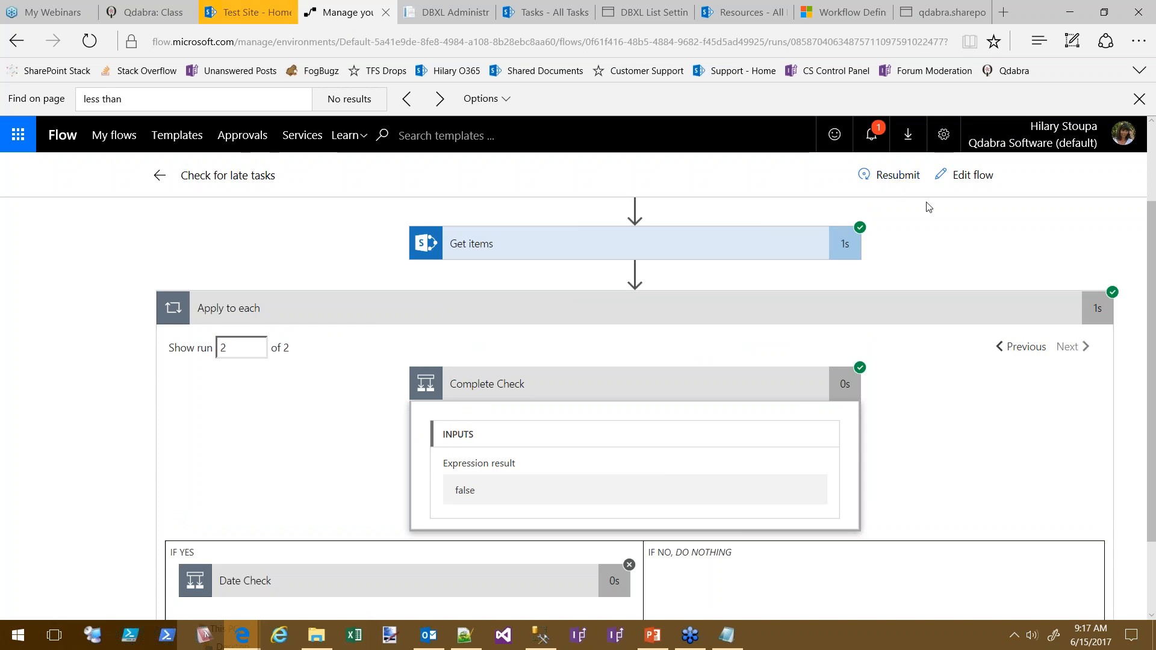
left_click(966, 175)
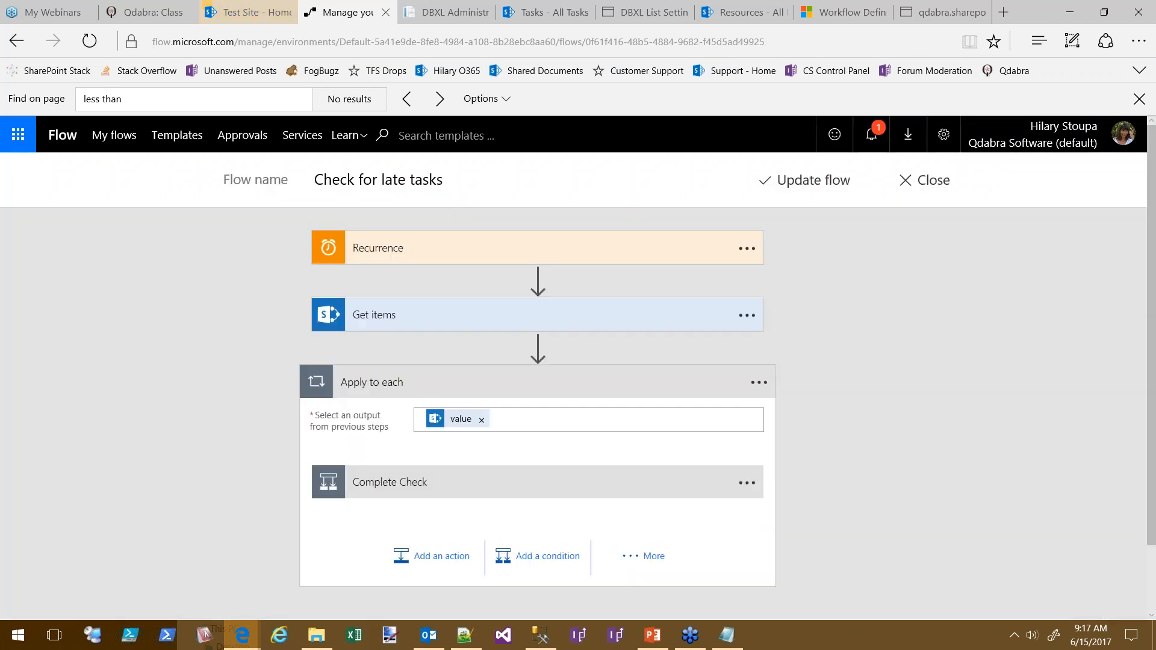
Change Complete Check to % Complete is not equal to 100, then bring up the Tasks list
left_click(435, 486)
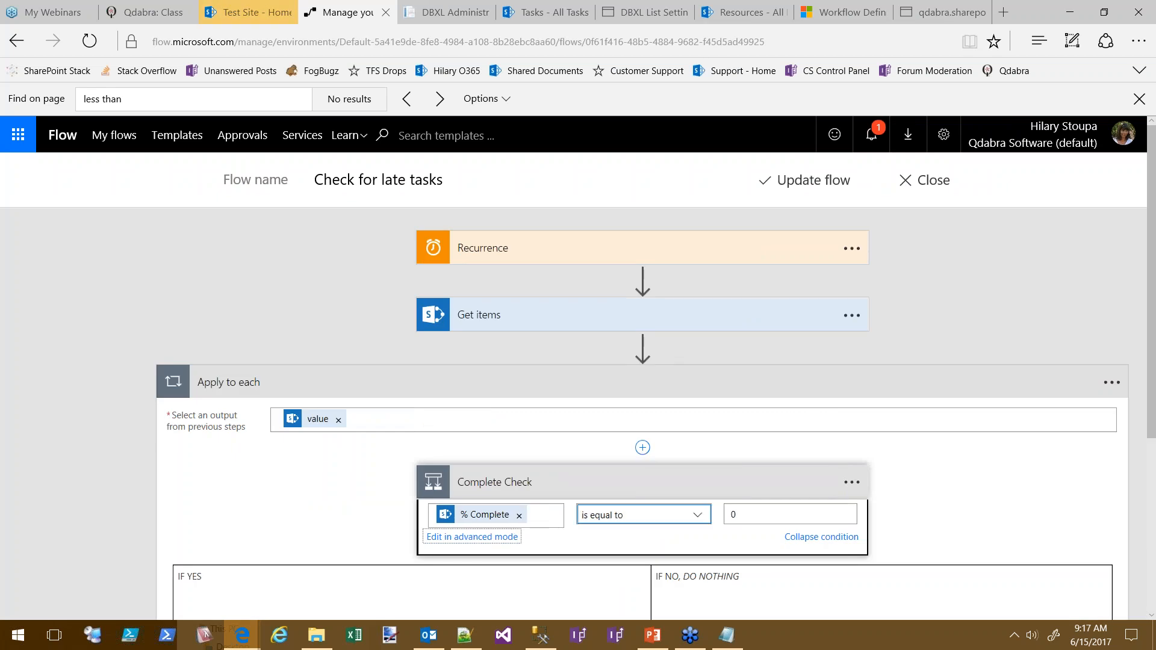
left_click(698, 516)
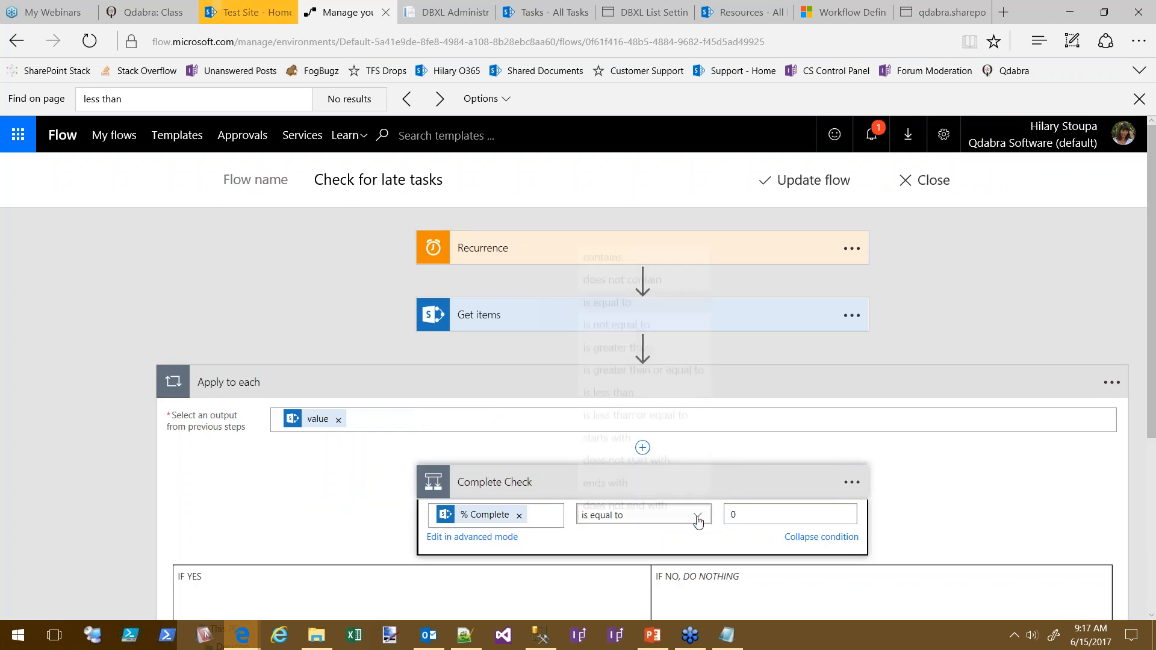
left_click(624, 312)
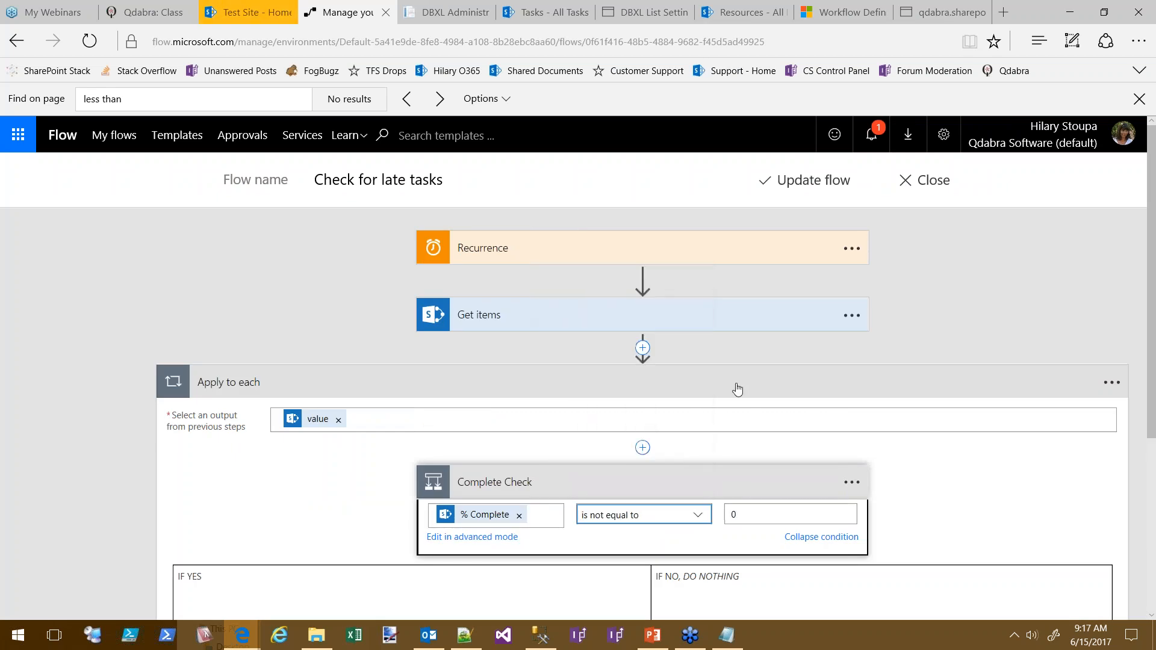
left_click(738, 515)
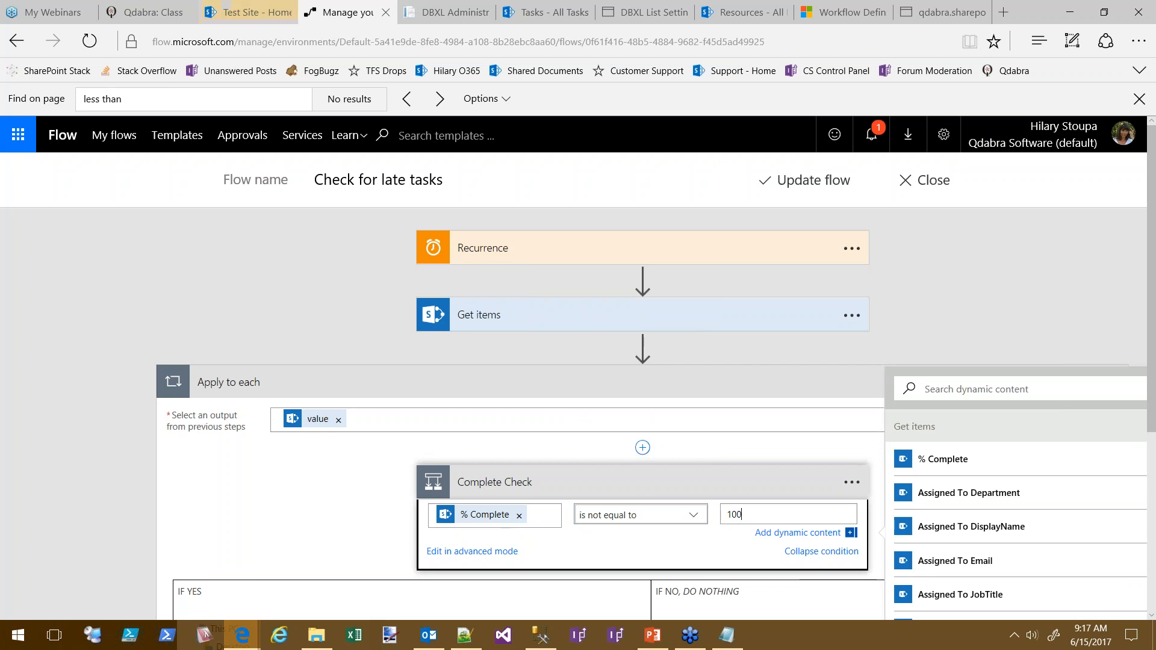
left_click(558, 15)
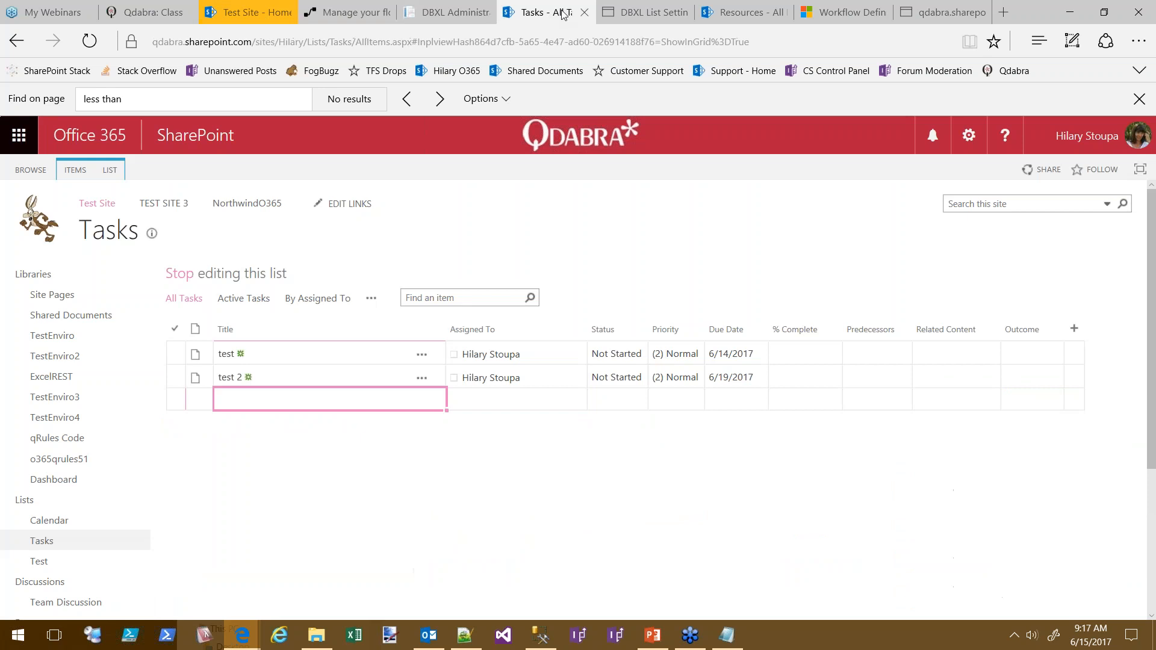
Inspect the test task's % Complete and Status choices, then return to the flow editor
left_click(803, 361)
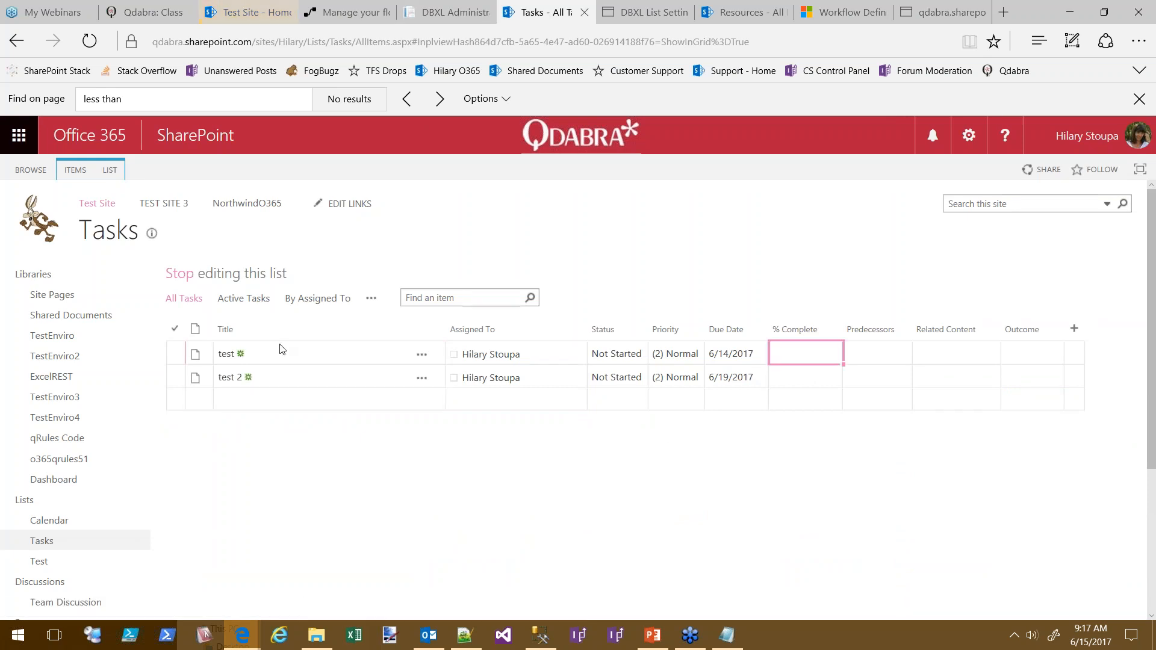
left_click(631, 358)
left_click(641, 357)
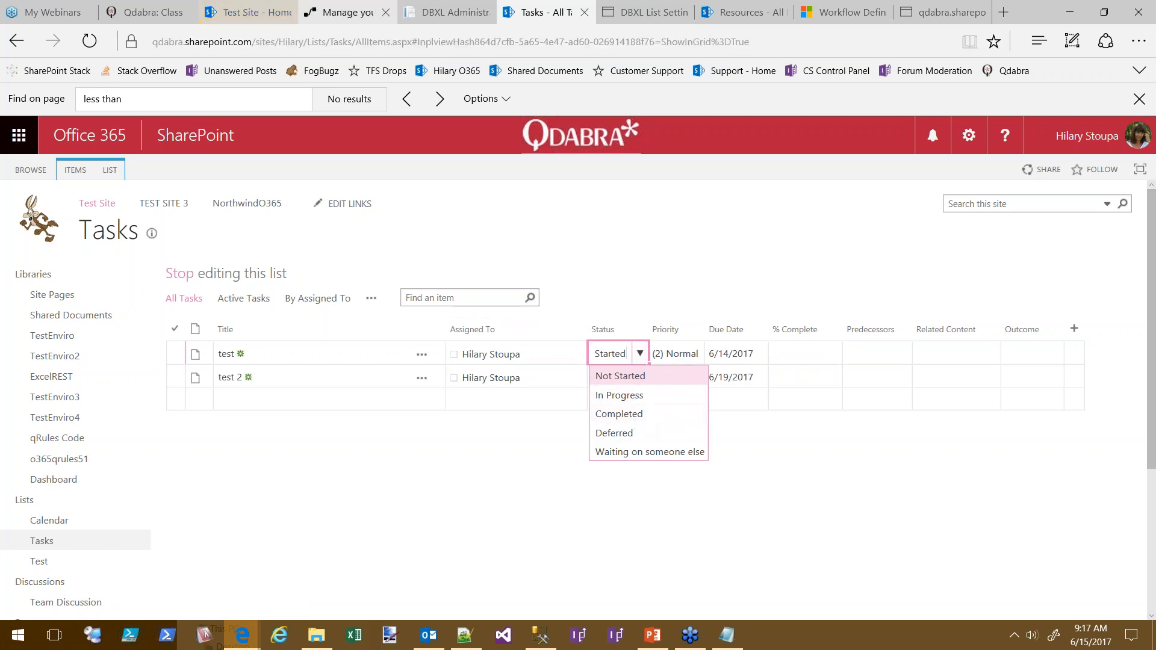
left_click(347, 18)
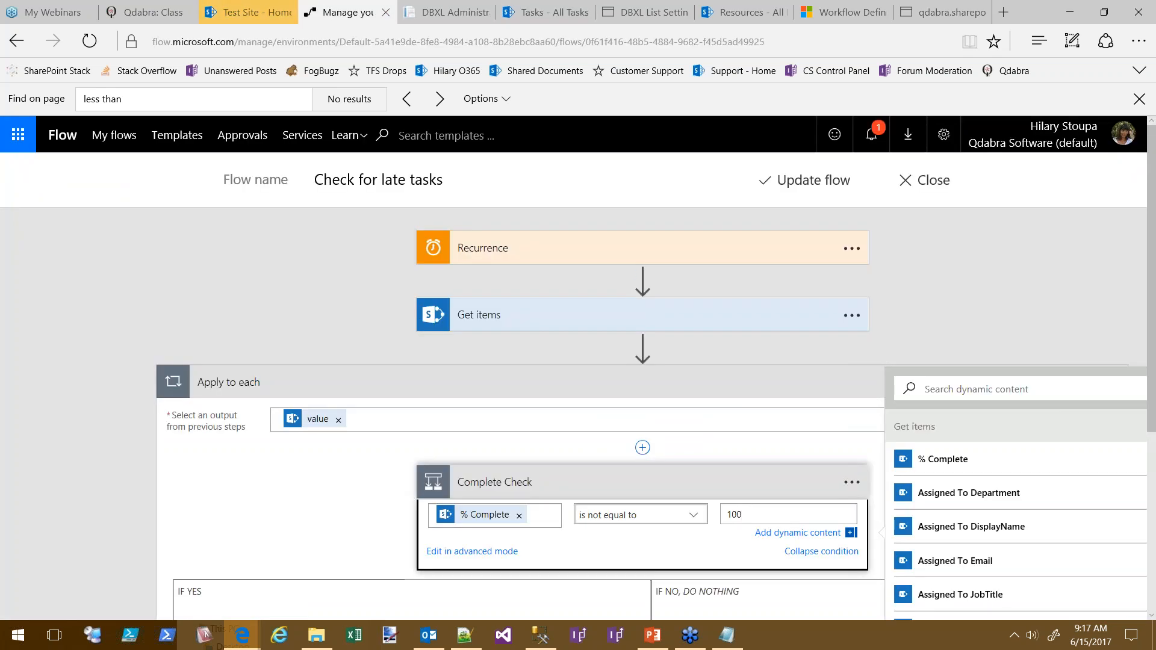
Replace % Complete with Status Value on the Complete Check condition's left side
left_click(519, 516)
left_click_drag(880, 467, 884, 626)
scroll(1016, 492, "down", 3)
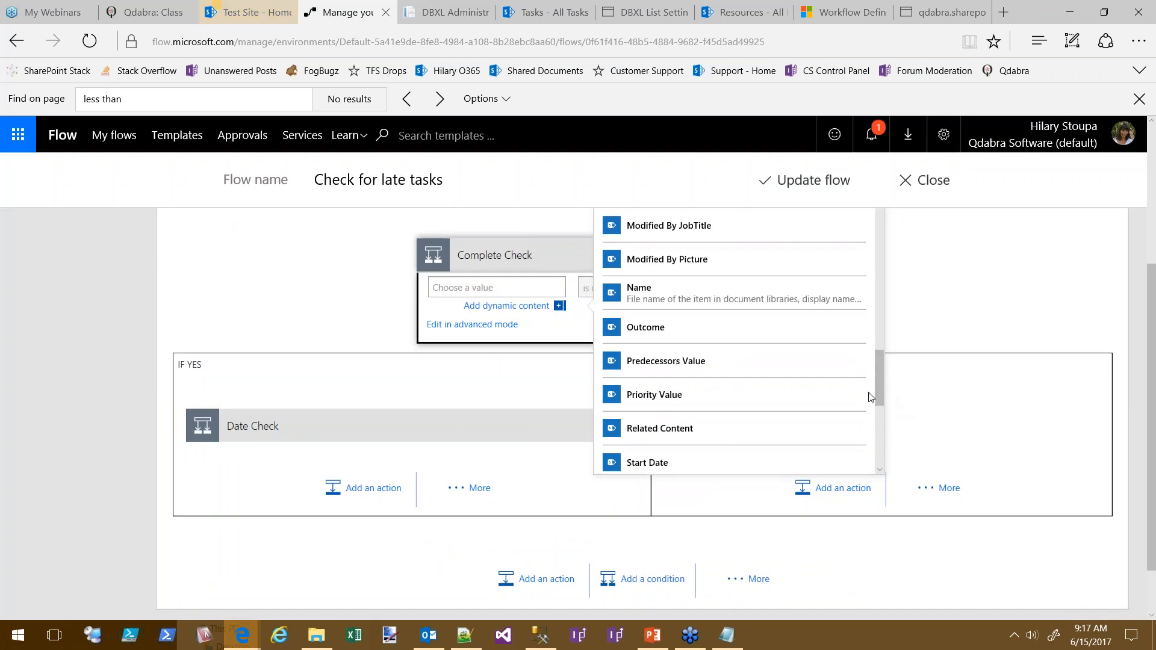
left_click_drag(880, 391, 880, 428)
left_click(623, 290)
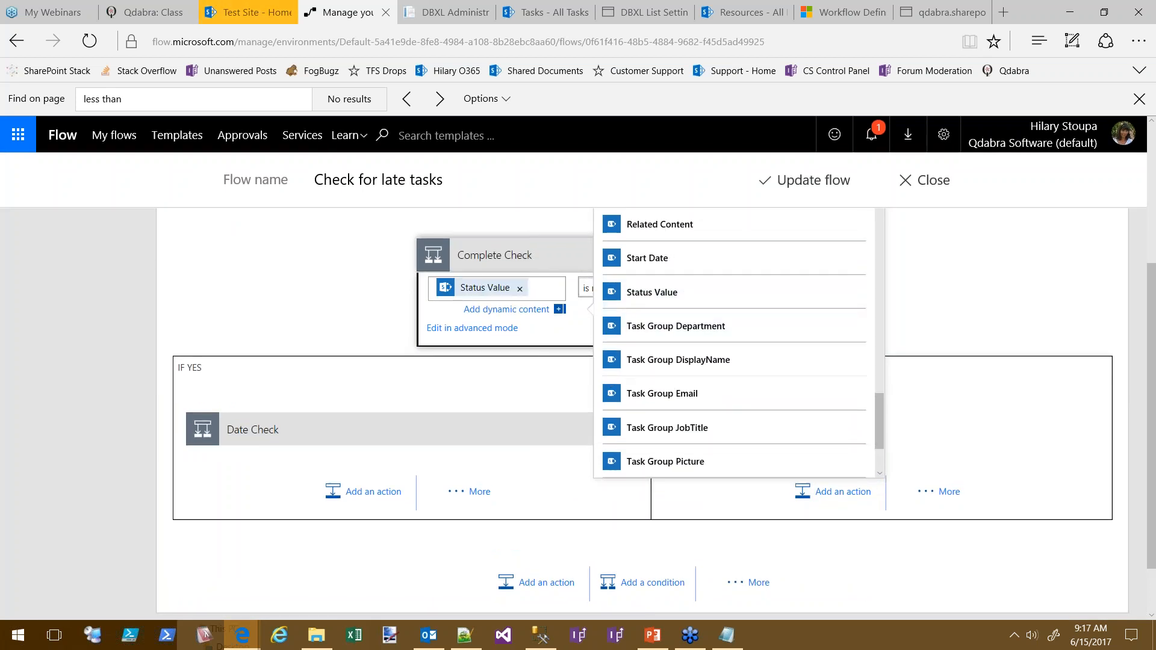
Compare Status Value against 'Completed' and save the updated flow
left_click(535, 257)
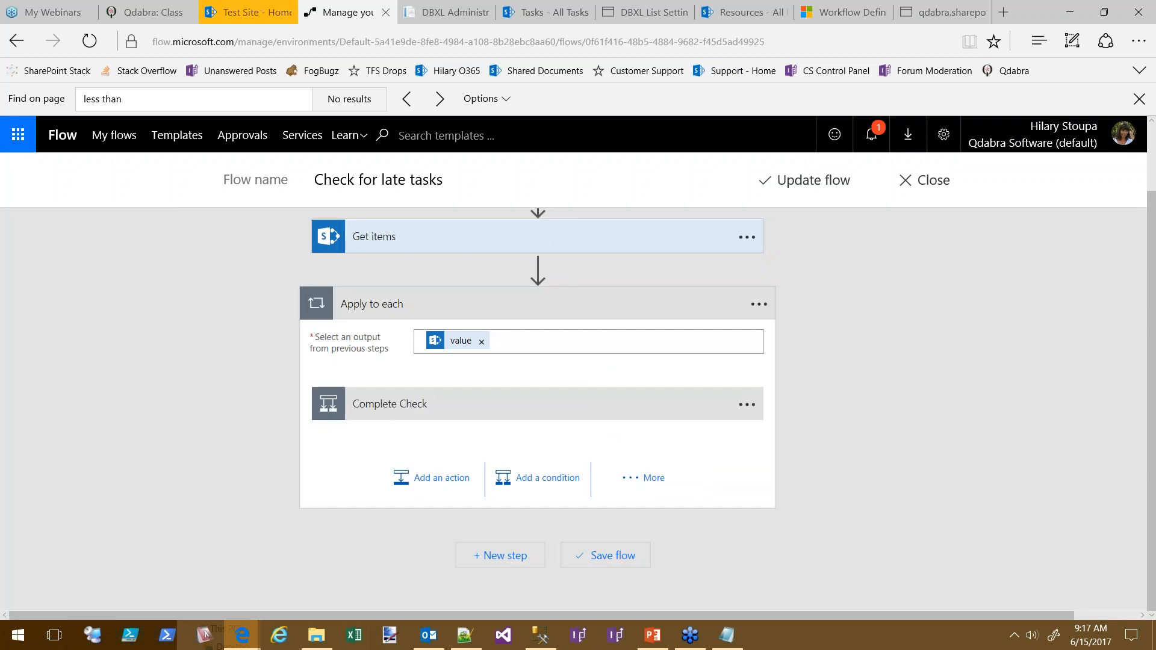
left_click(415, 404)
left_click(813, 438)
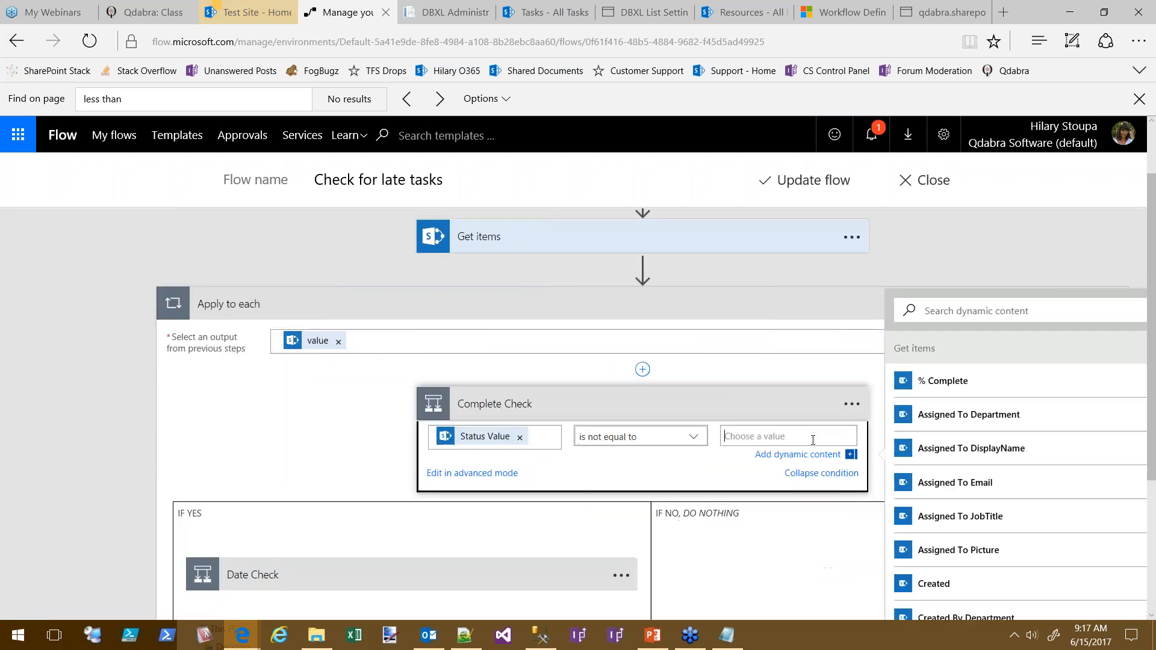
type("Completed")
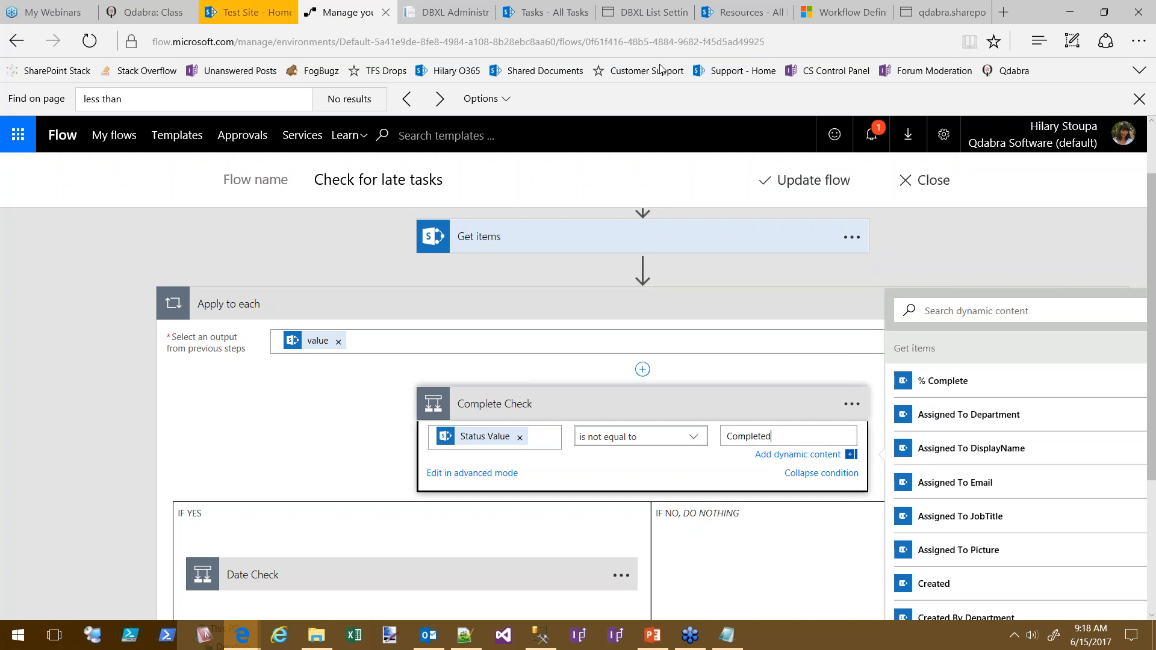
left_click(812, 180)
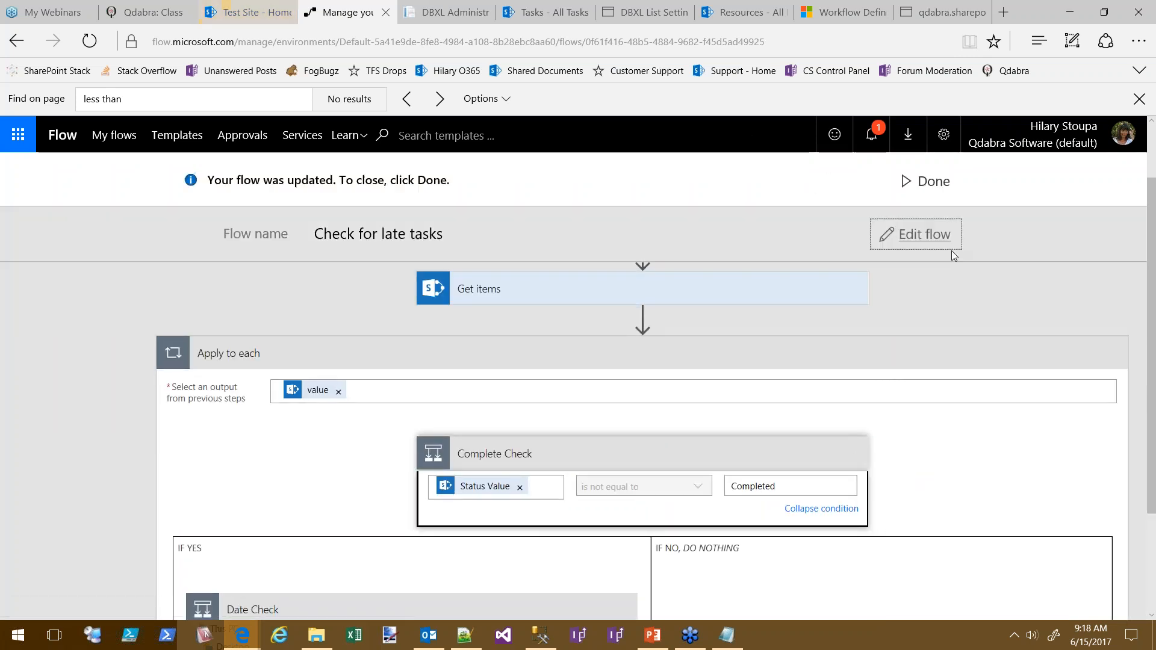
left_click(906, 184)
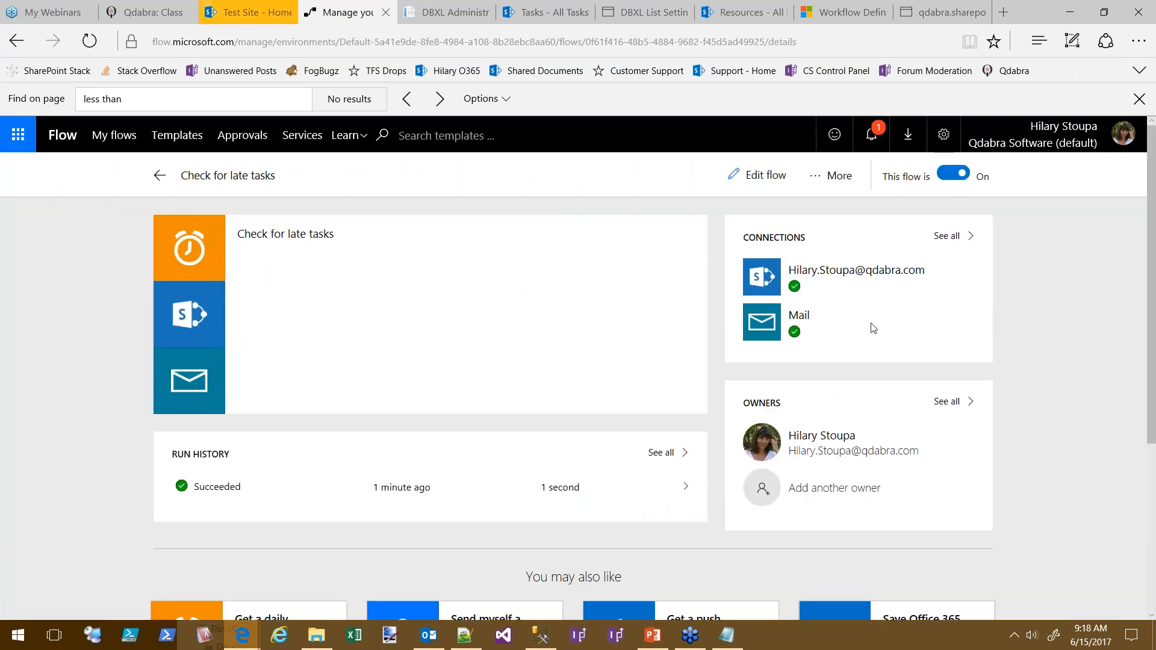
Run the flow now and step through both loop iterations to the Complete Check result
left_click(835, 176)
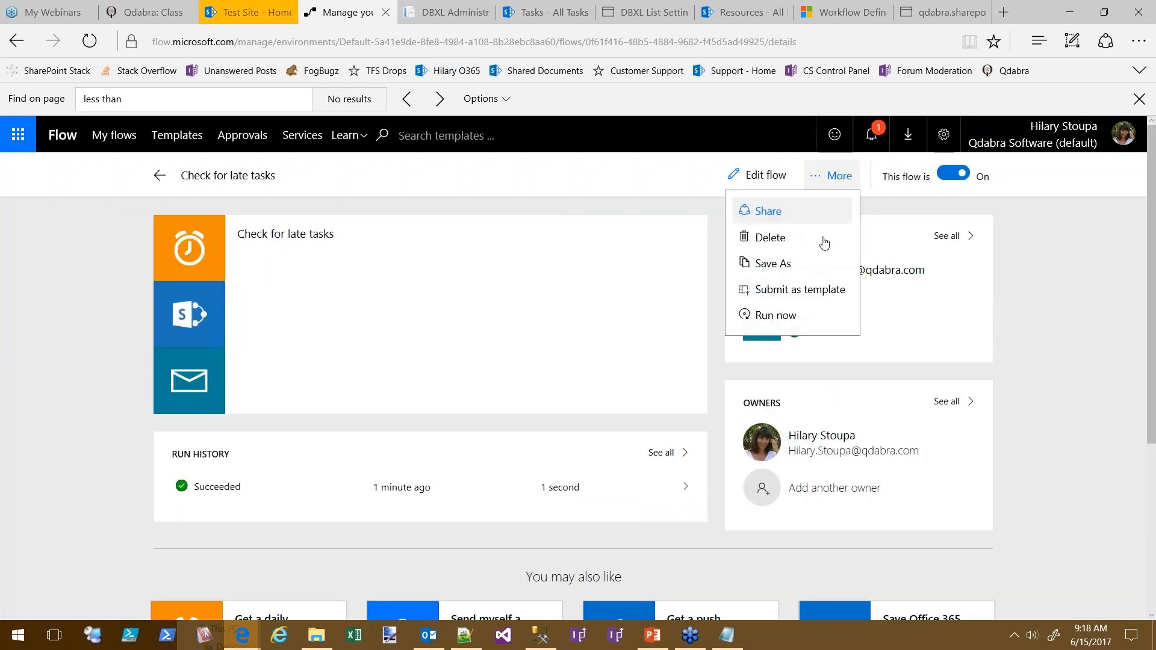
left_click(787, 313)
left_click(711, 422)
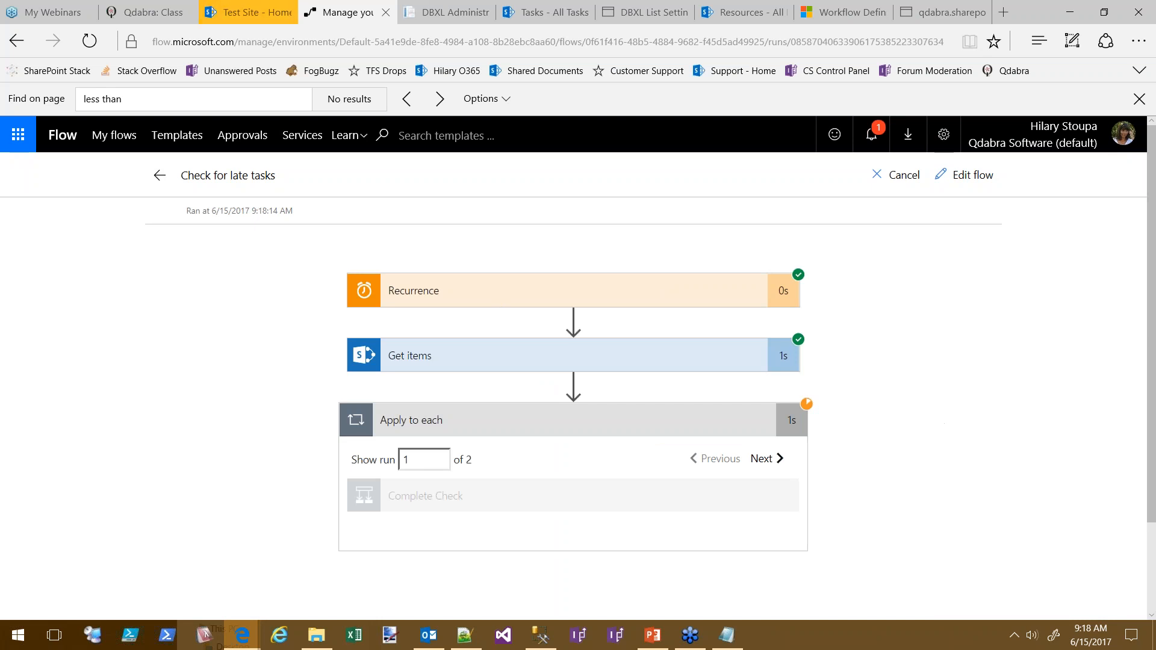
left_click(783, 458)
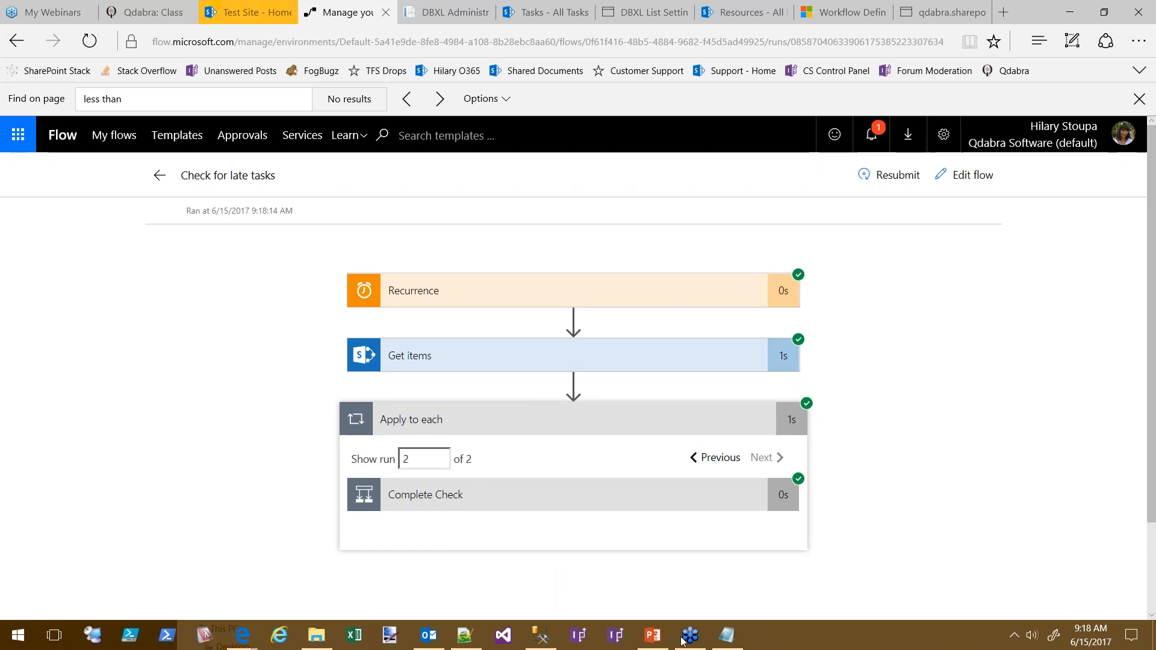
left_click(713, 458)
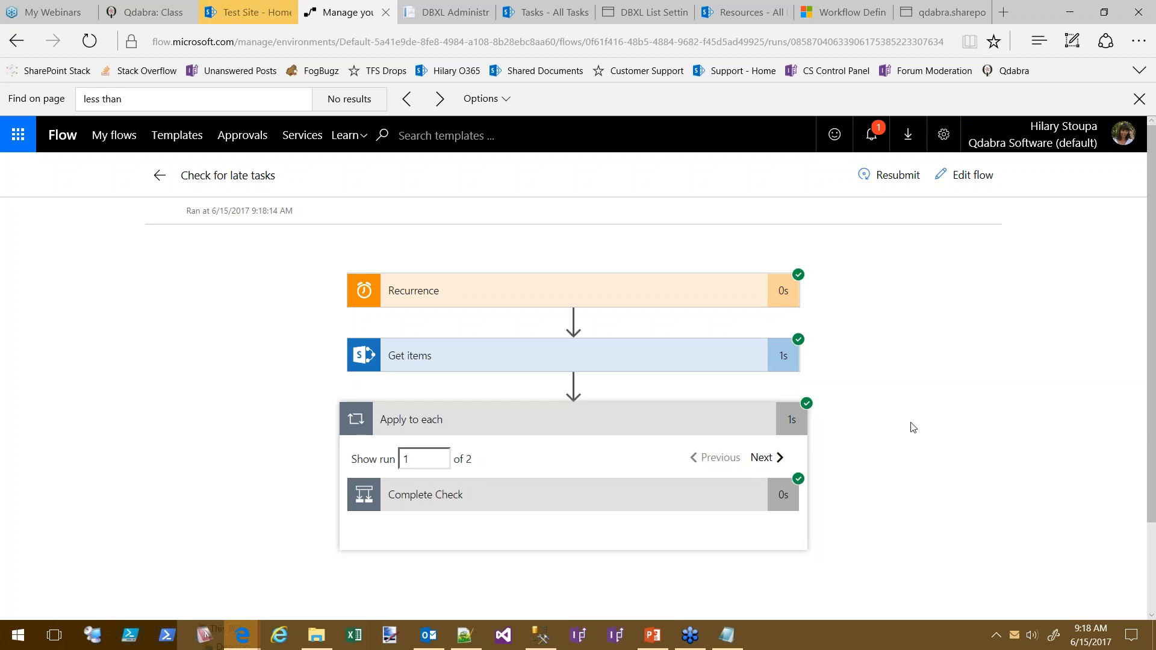
left_click(524, 503)
Step through both tasks' iterations and review Date Check's true result and Send email success
scroll(945, 491, "down", 3)
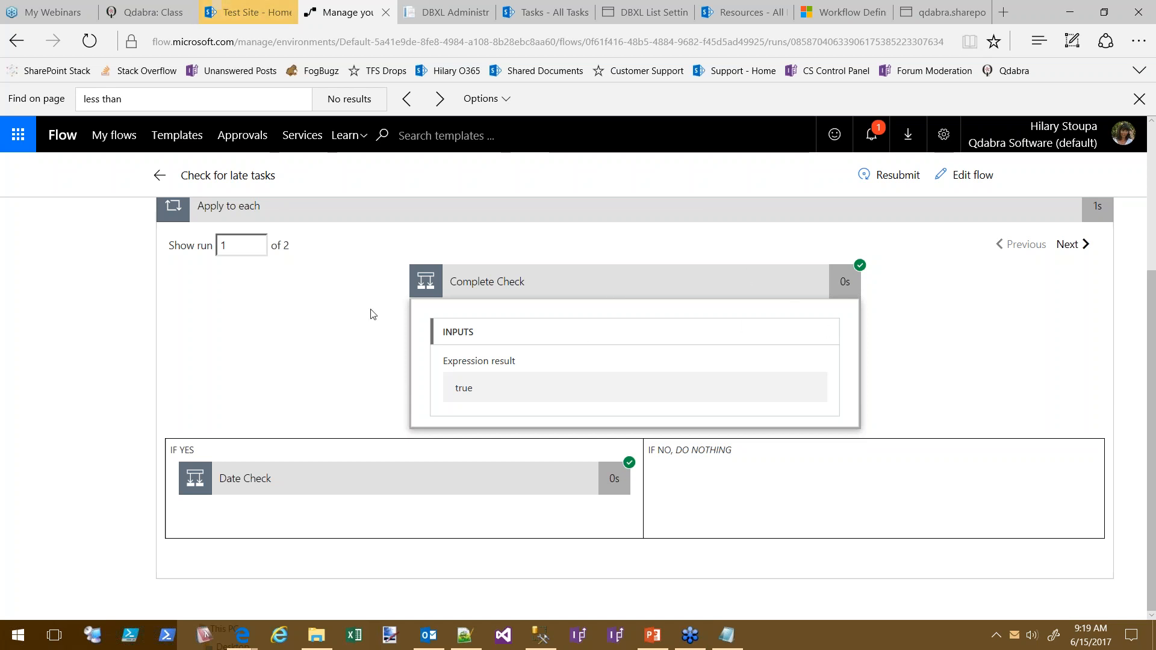
scroll(302, 326, "up", 1)
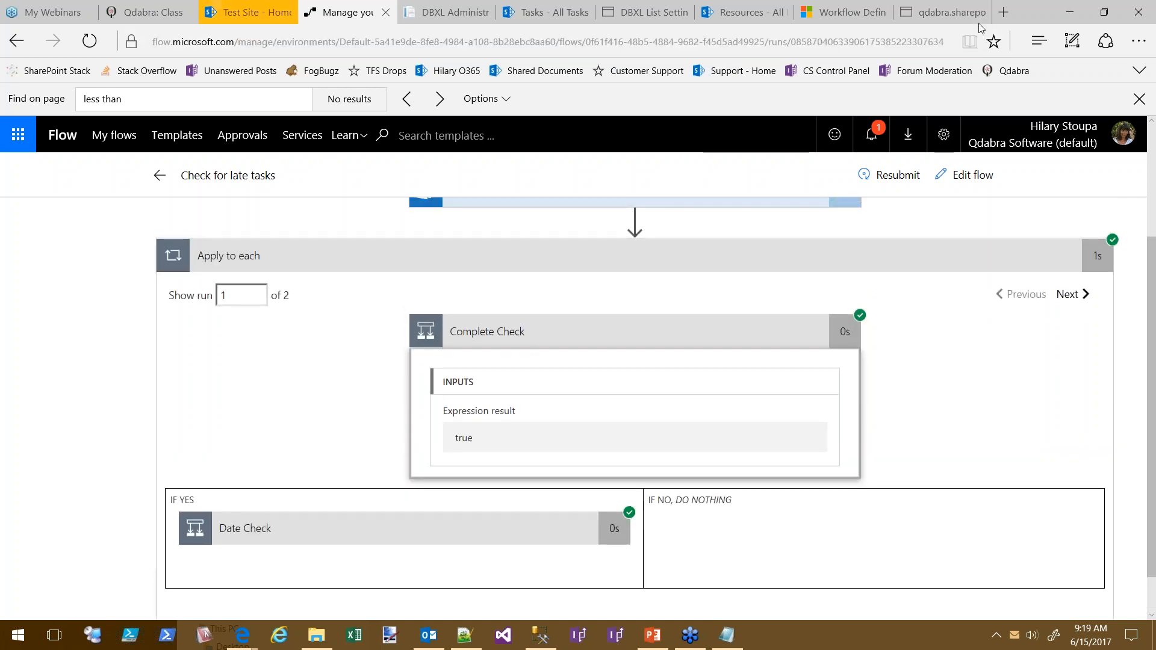
left_click(1077, 296)
left_click(1030, 301)
left_click(1051, 301)
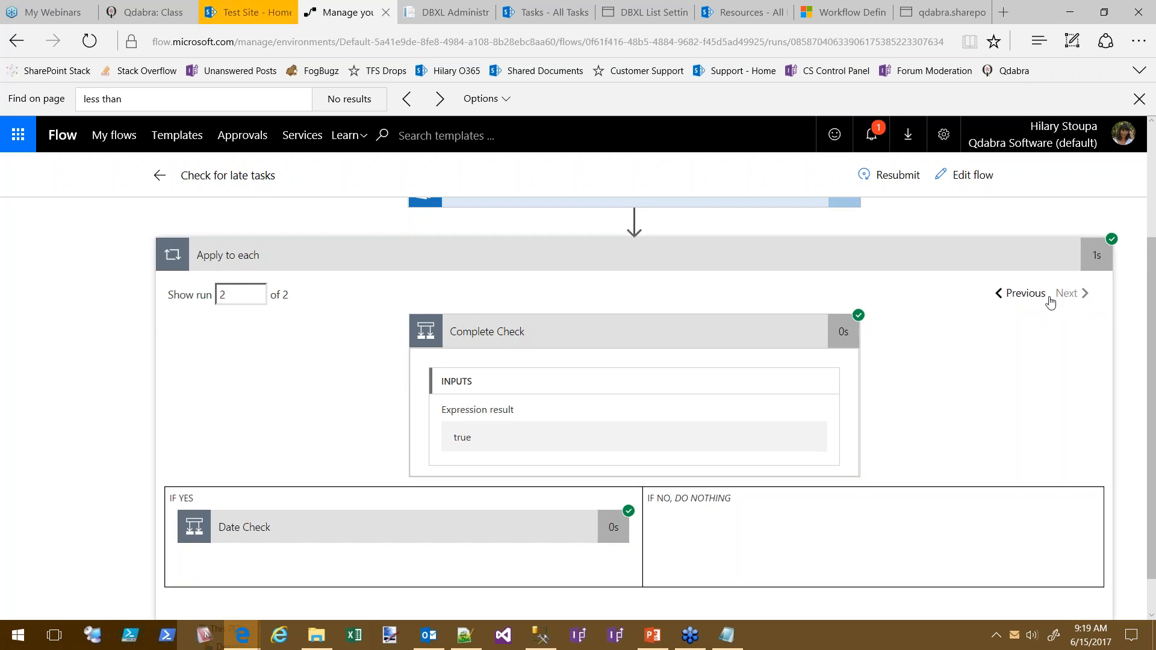
left_click(352, 544)
scroll(1002, 486, "right", 3)
scroll(968, 405, "down", 1)
scroll(968, 405, "down", 3)
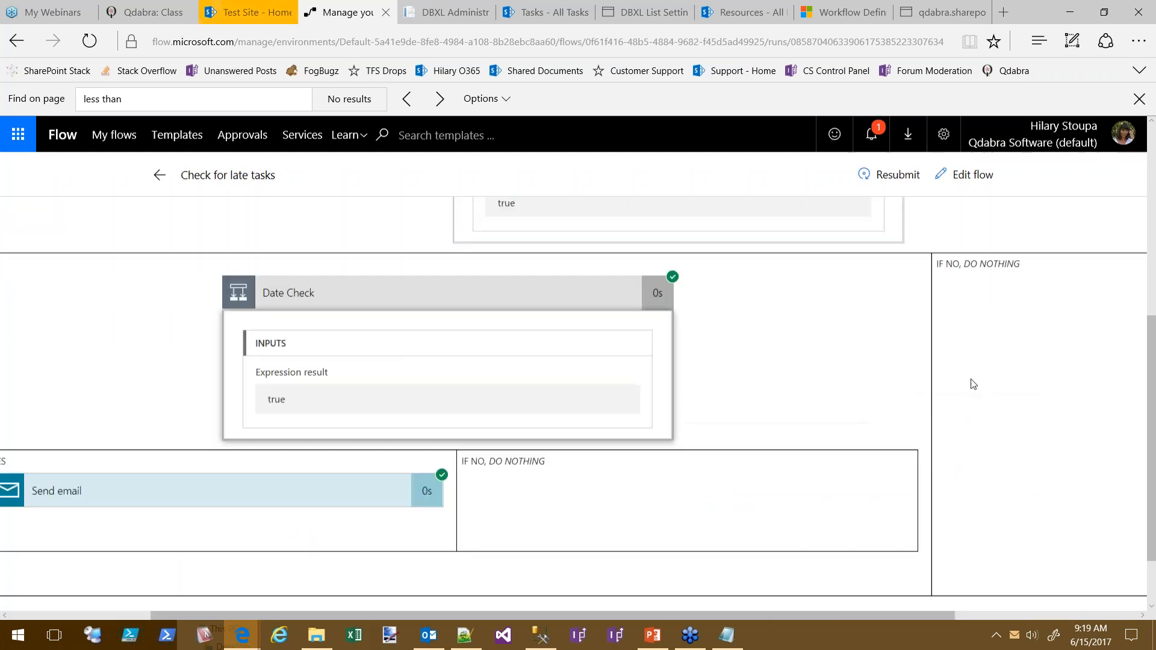
scroll(973, 398, "up", 1)
scroll(973, 399, "left", 3)
scroll(1024, 400, "up", 3)
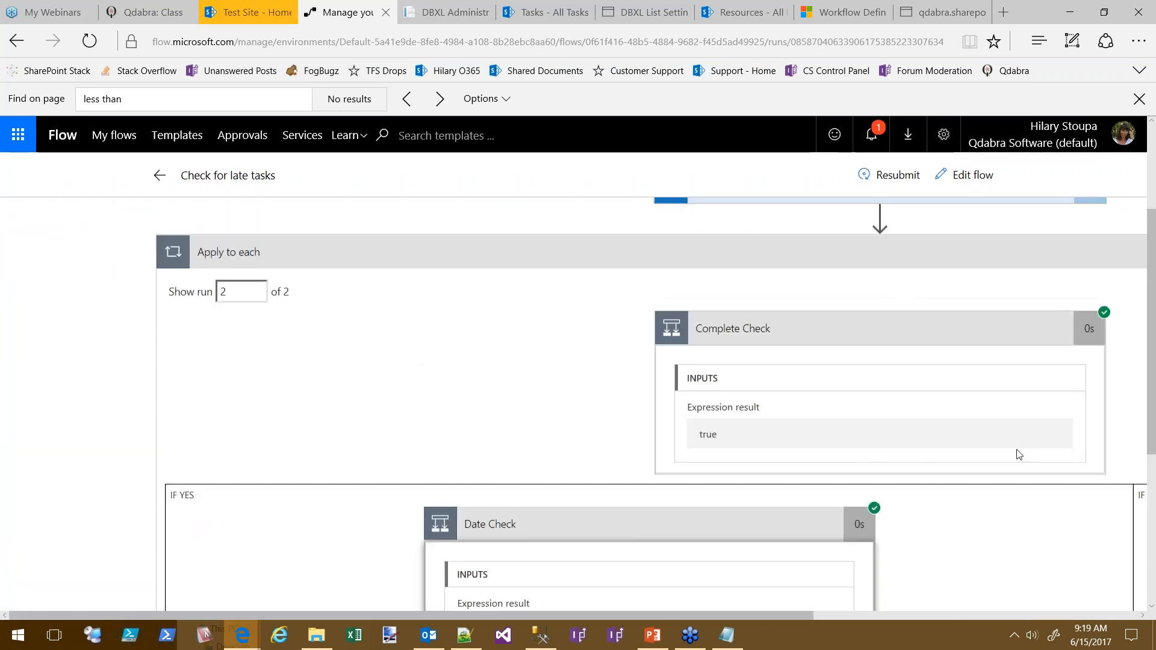
scroll(1019, 454, "up", 1)
scroll(1015, 422, "down", 2)
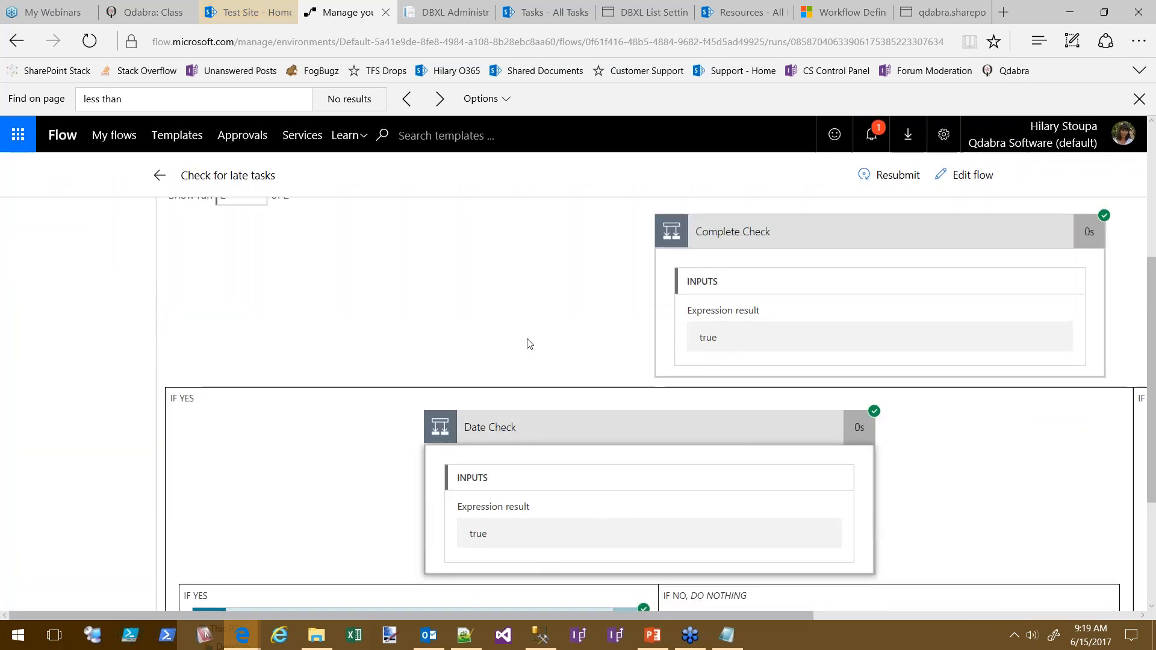
scroll(987, 493, "up", 3)
scroll(988, 493, "right", 5)
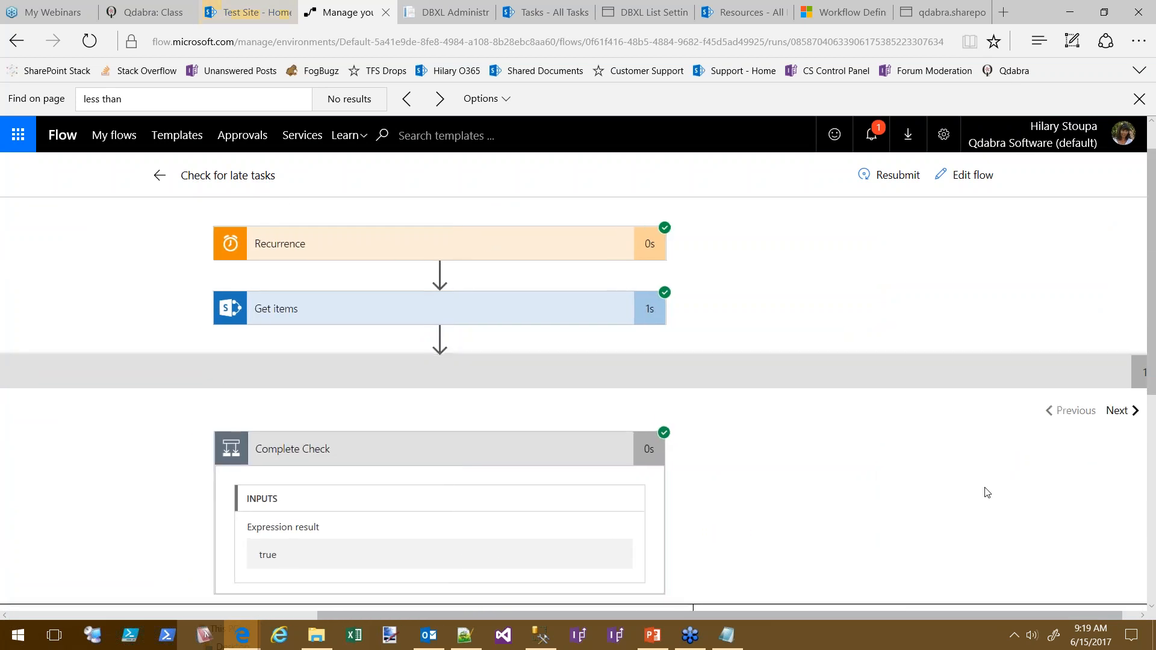
scroll(970, 369, "down", 1)
scroll(971, 370, "left", 3)
scroll(947, 405, "right", 1)
scroll(952, 323, "down", 4)
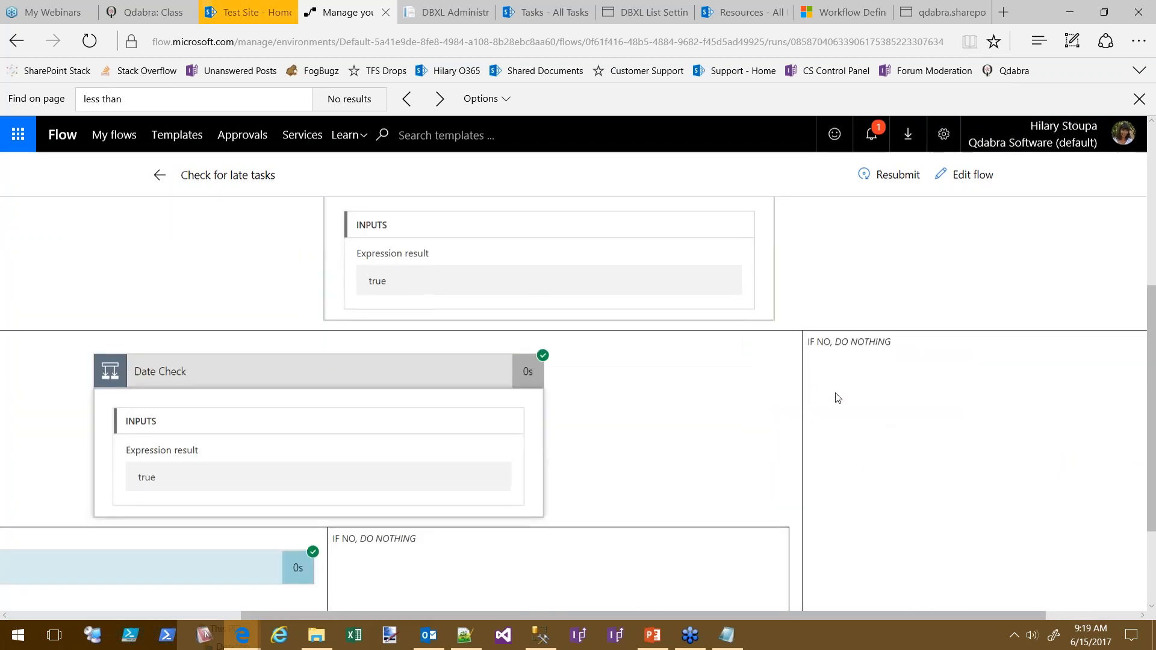
scroll(834, 379, "down", 2)
scroll(981, 380, "left", 5)
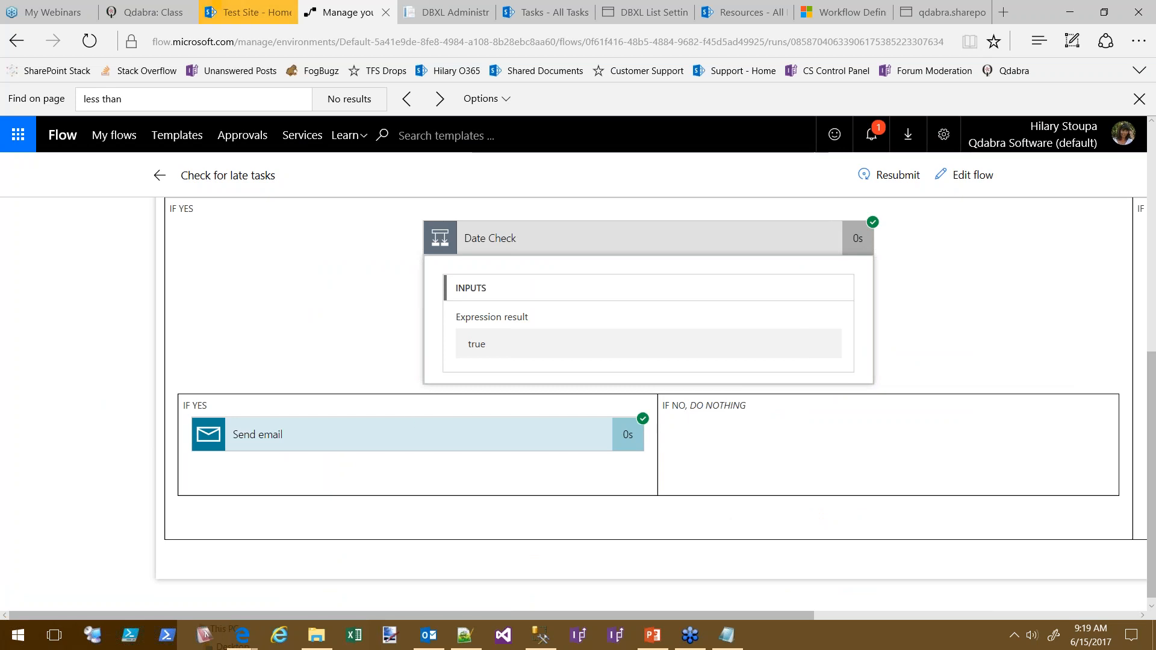
Confirm the 'Your Task is LATE' email arrived, then return to the run results
key("alt+Tab")
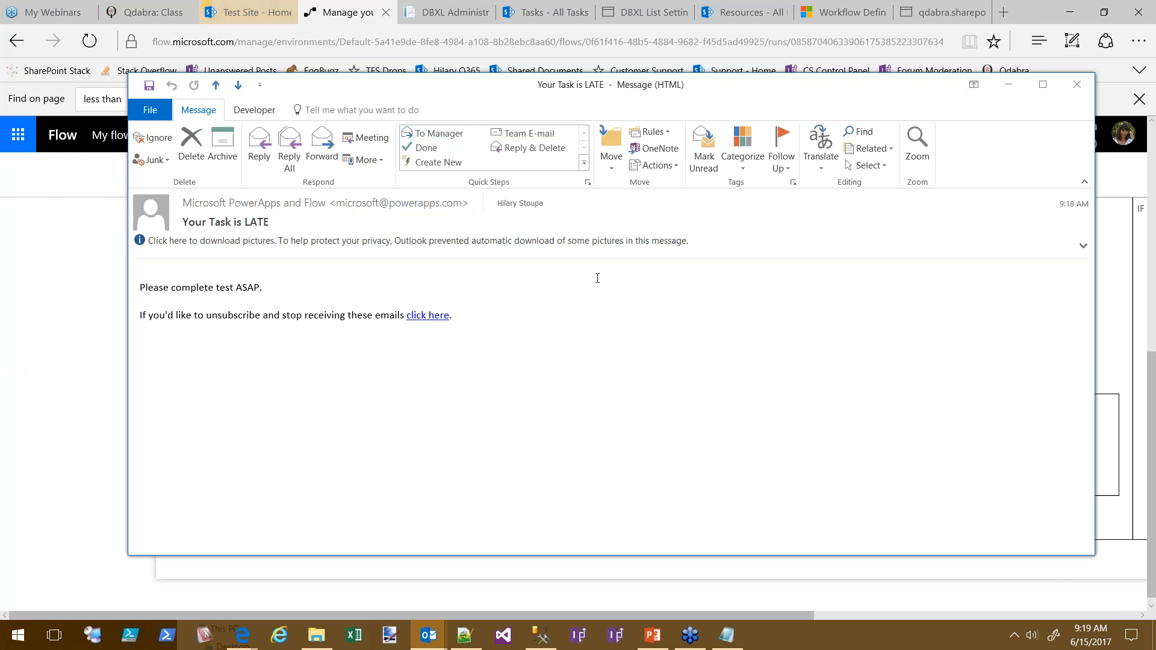
left_click(60, 341)
scroll(993, 302, "right", 3)
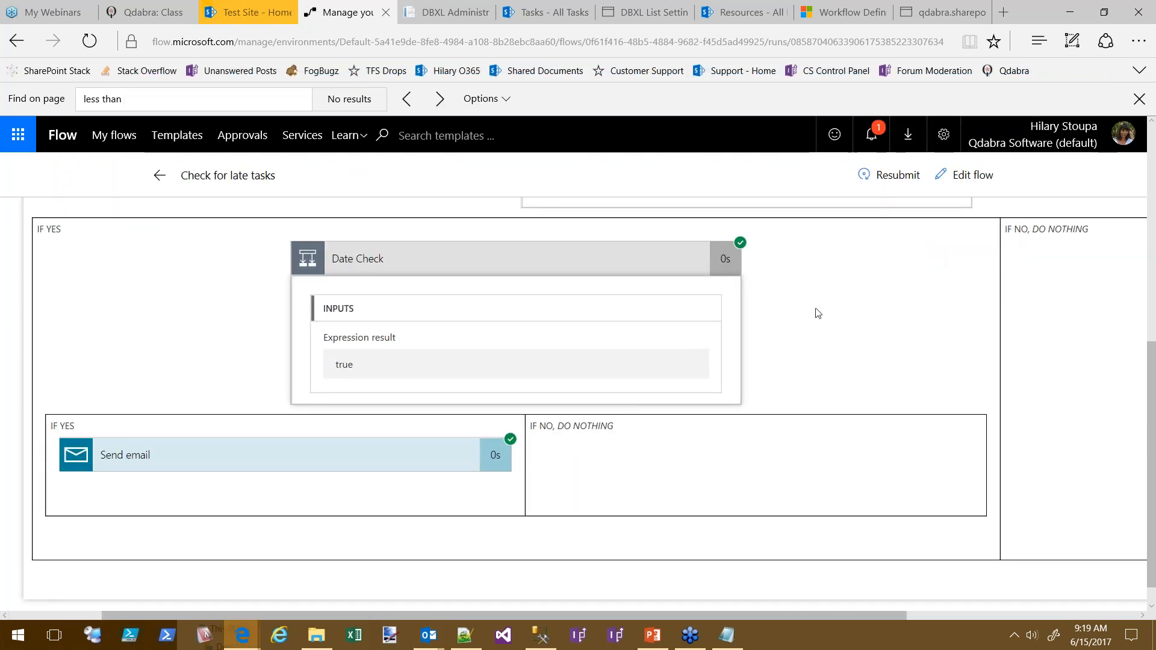
scroll(801, 422, "up", 3)
scroll(800, 427, "up", 4)
scroll(792, 444, "down", 5)
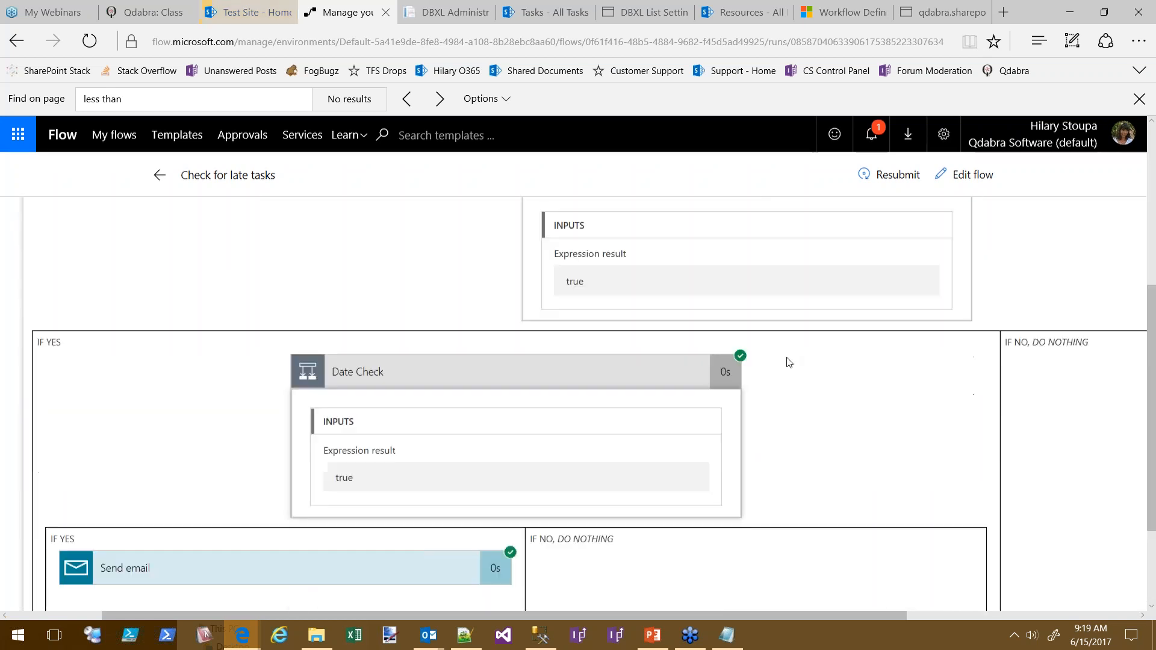
scroll(787, 379, "up", 1)
scroll(789, 392, "up", 1)
scroll(829, 374, "right", 5)
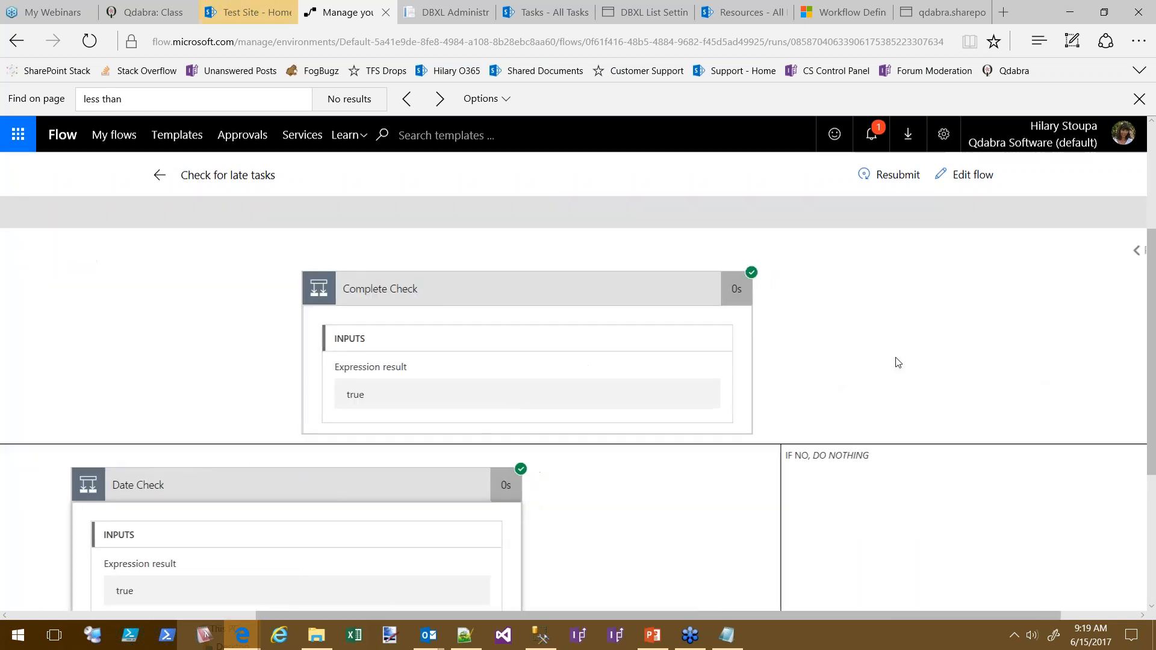
left_click(1095, 251)
scroll(957, 356, "down", 4)
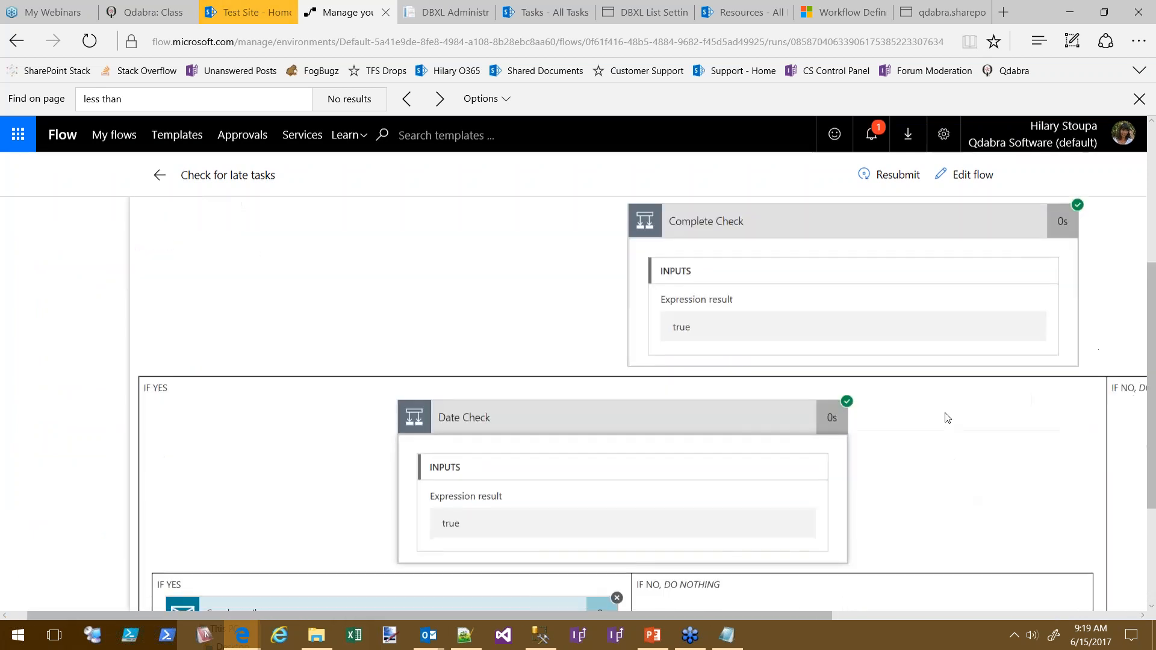
scroll(974, 375, "down", 1)
left_click(408, 429)
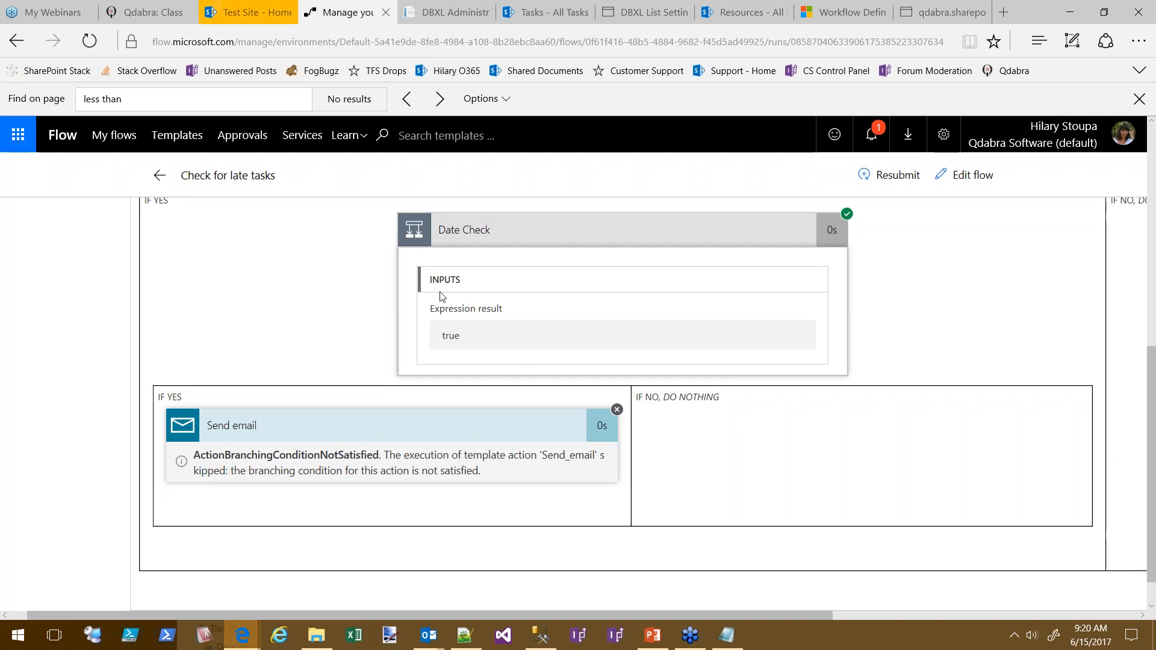
left_click_drag(482, 471, 181, 453)
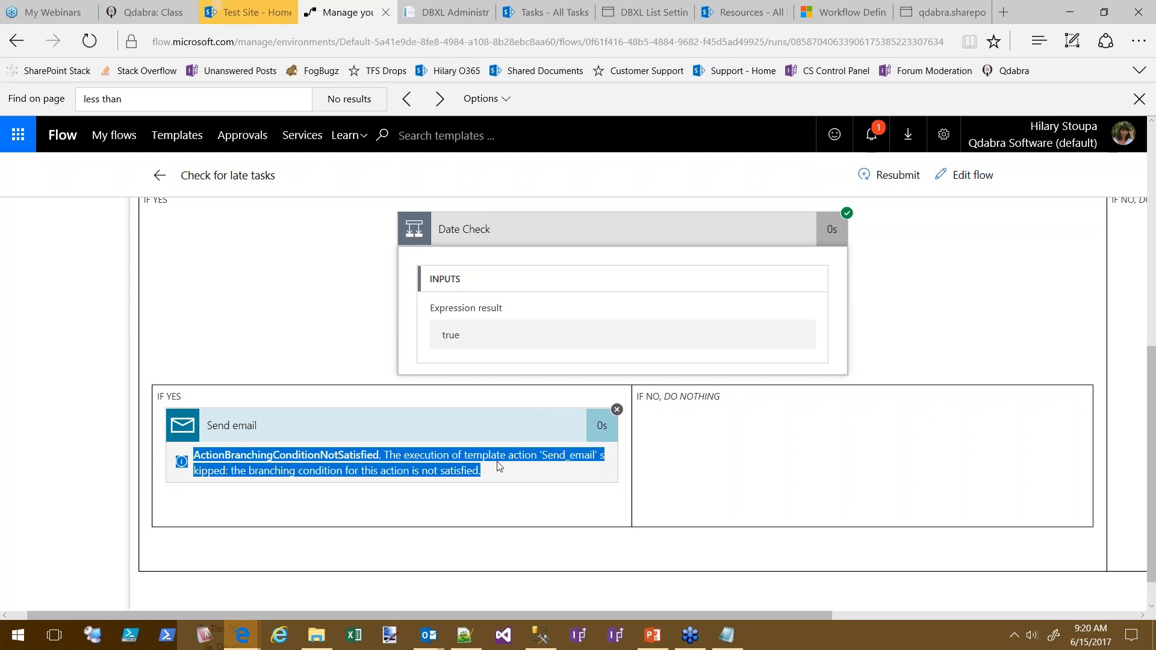
scroll(716, 404, "up", 5)
scroll(441, 345, "down", 1)
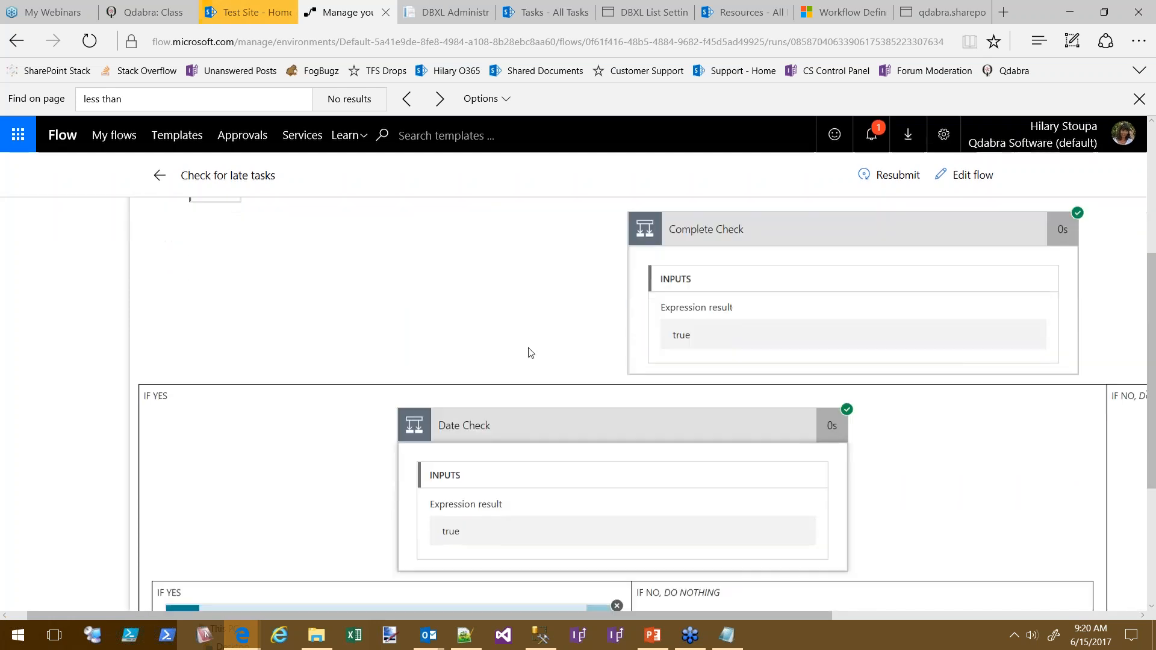
left_click_drag(1035, 452, 766, 429)
scroll(766, 429, "up", 5)
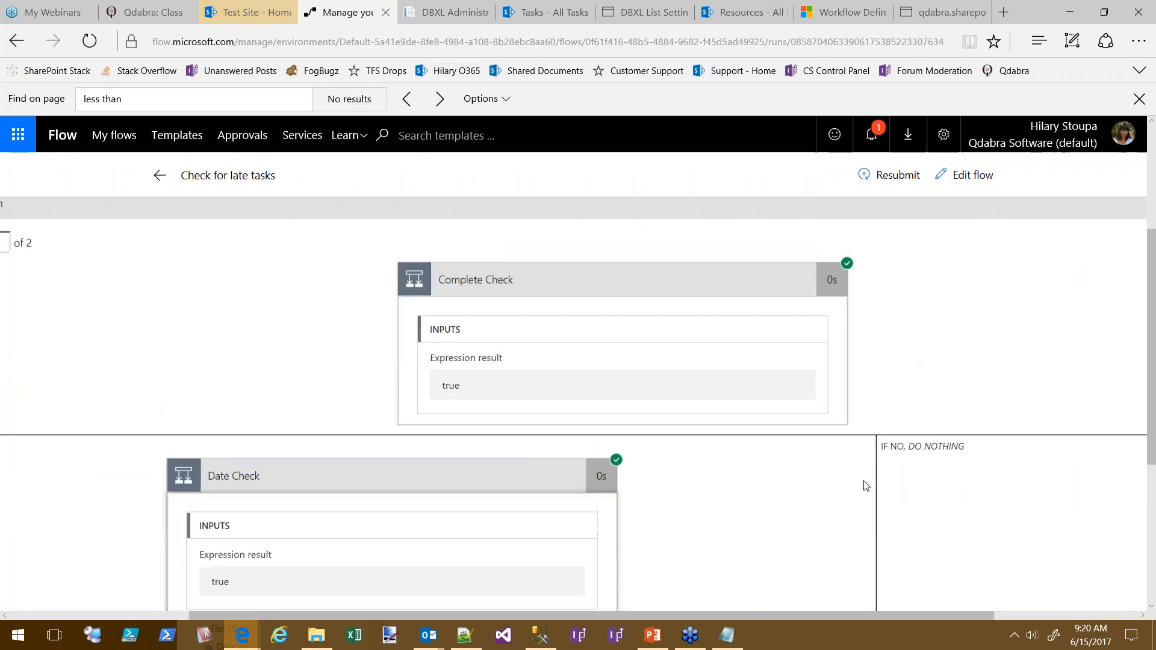
scroll(762, 425, "left", 2)
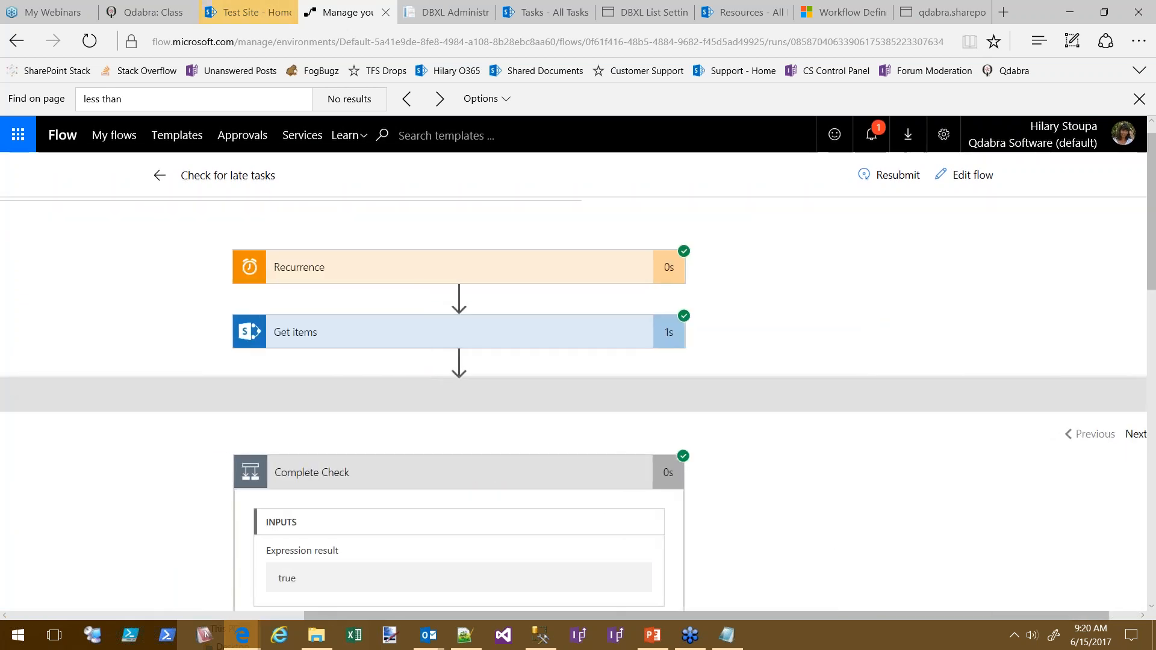
left_click_drag(810, 426, 970, 426)
scroll(651, 320, "down", 6)
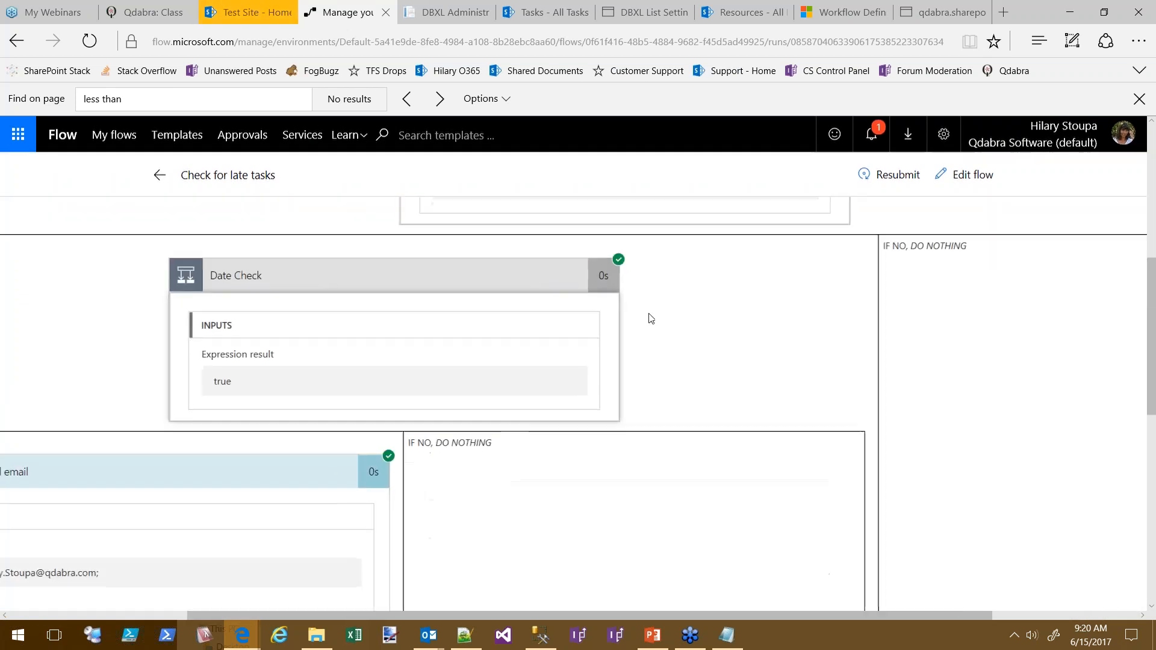
left_click_drag(650, 320, 927, 403)
scroll(181, 284, "down", 3)
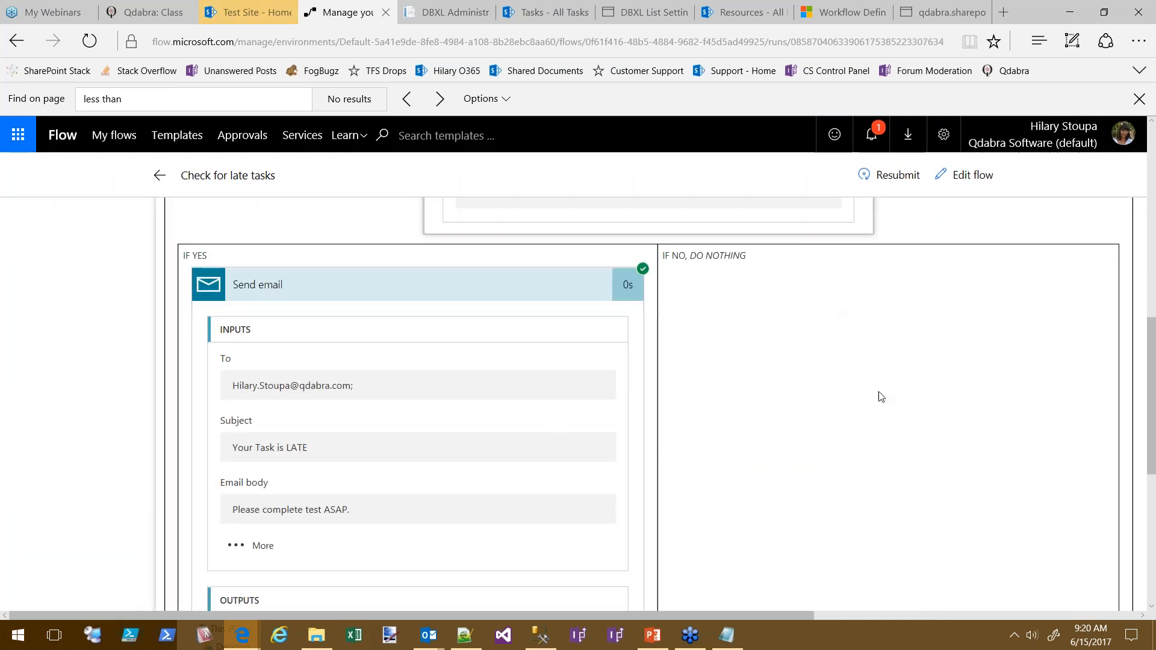
scroll(1106, 325, "up", 7)
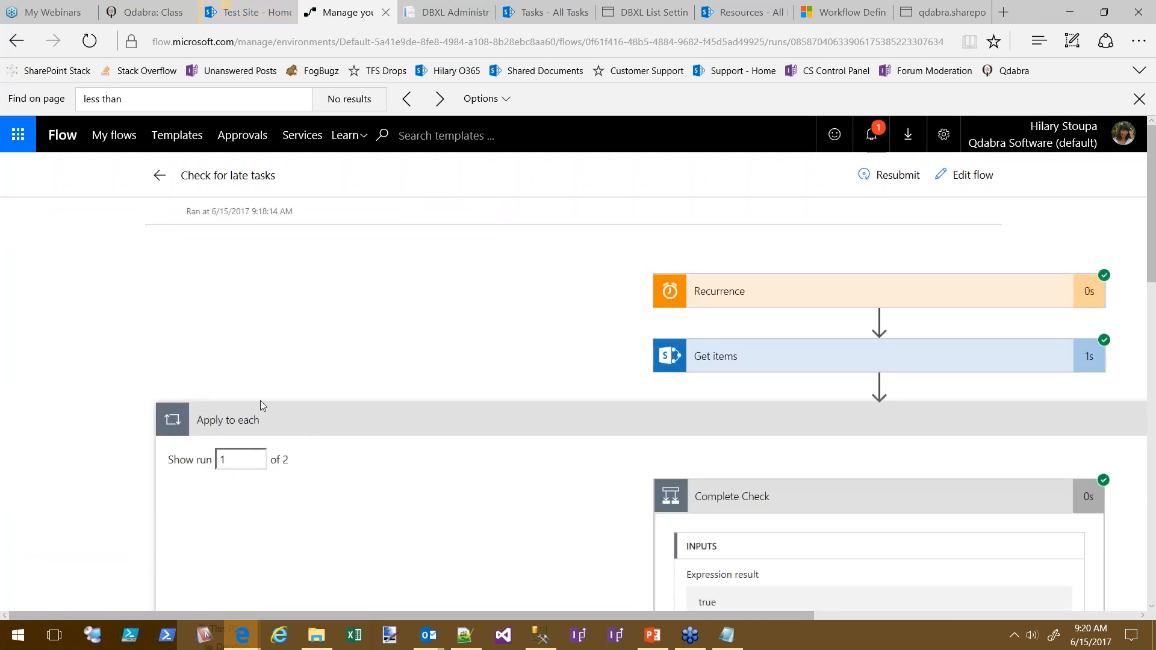
left_click(240, 421)
left_click(512, 420)
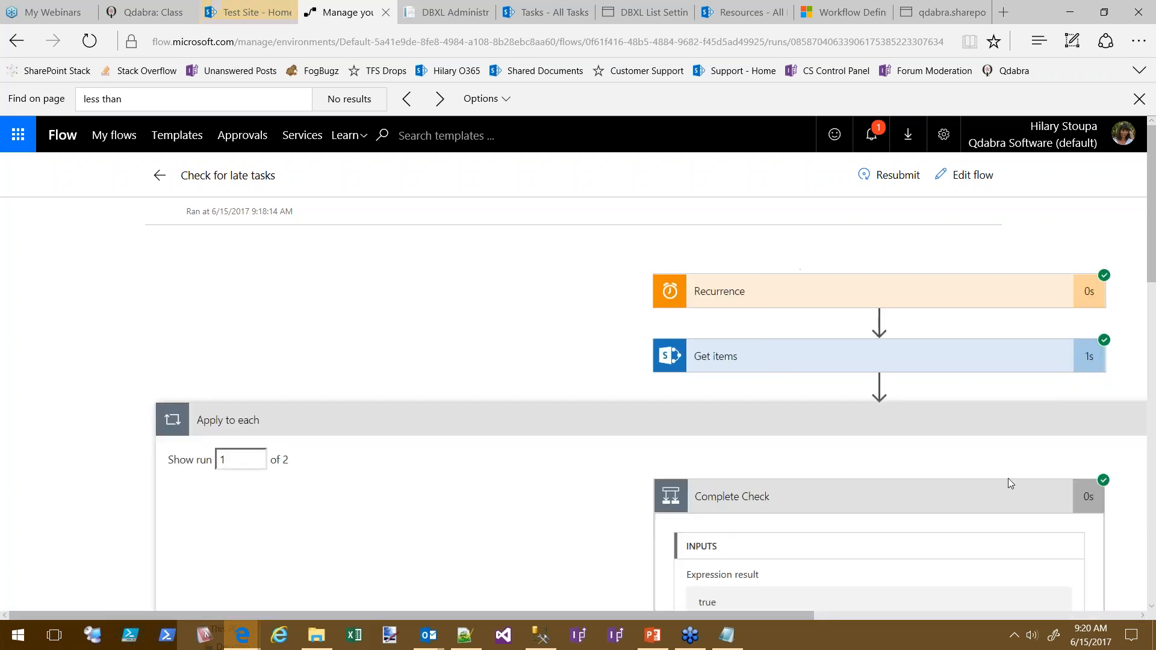
scroll(446, 403, "down", 6)
scroll(603, 404, "up", 8)
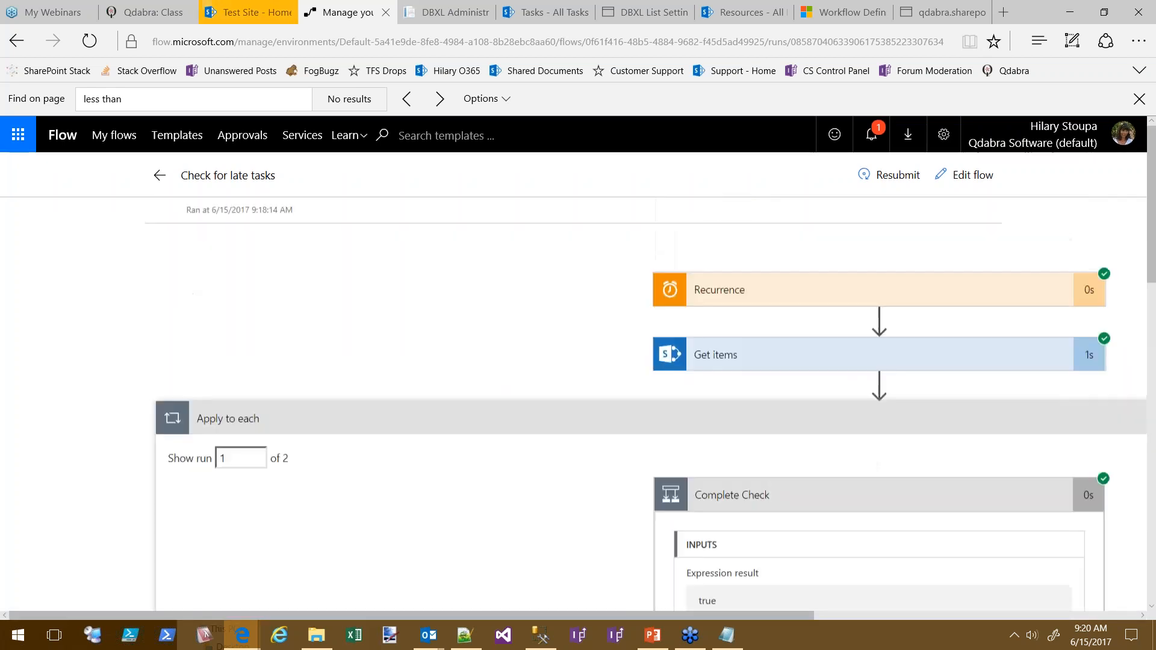
left_click(968, 175)
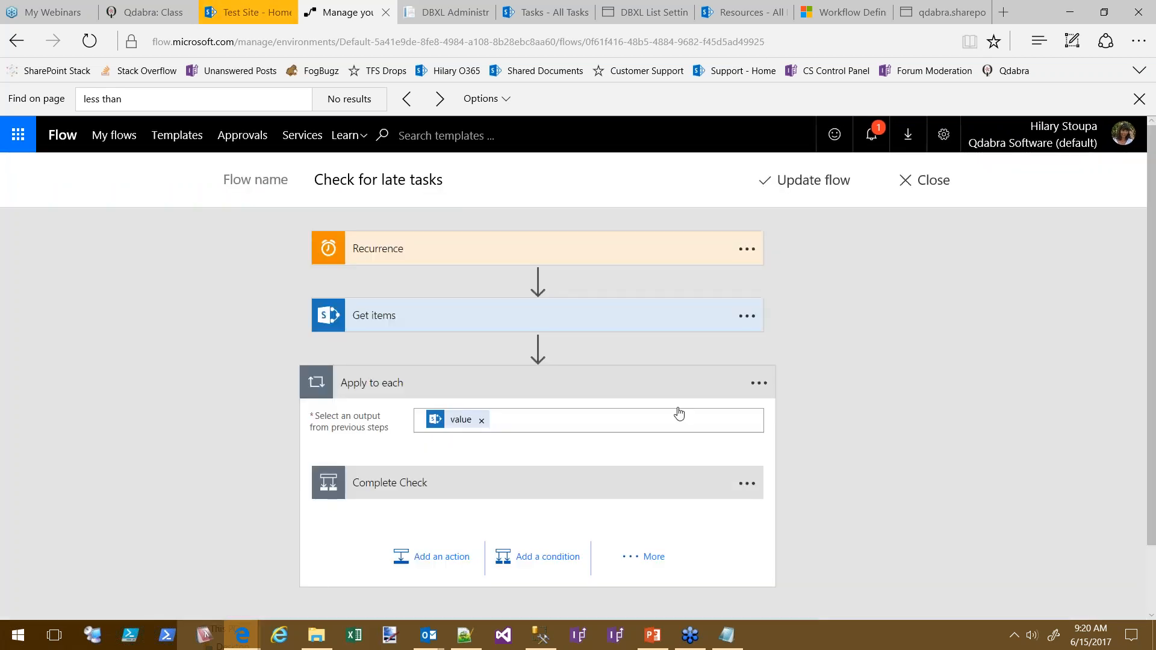
left_click(760, 480)
scroll(894, 359, "down", 5)
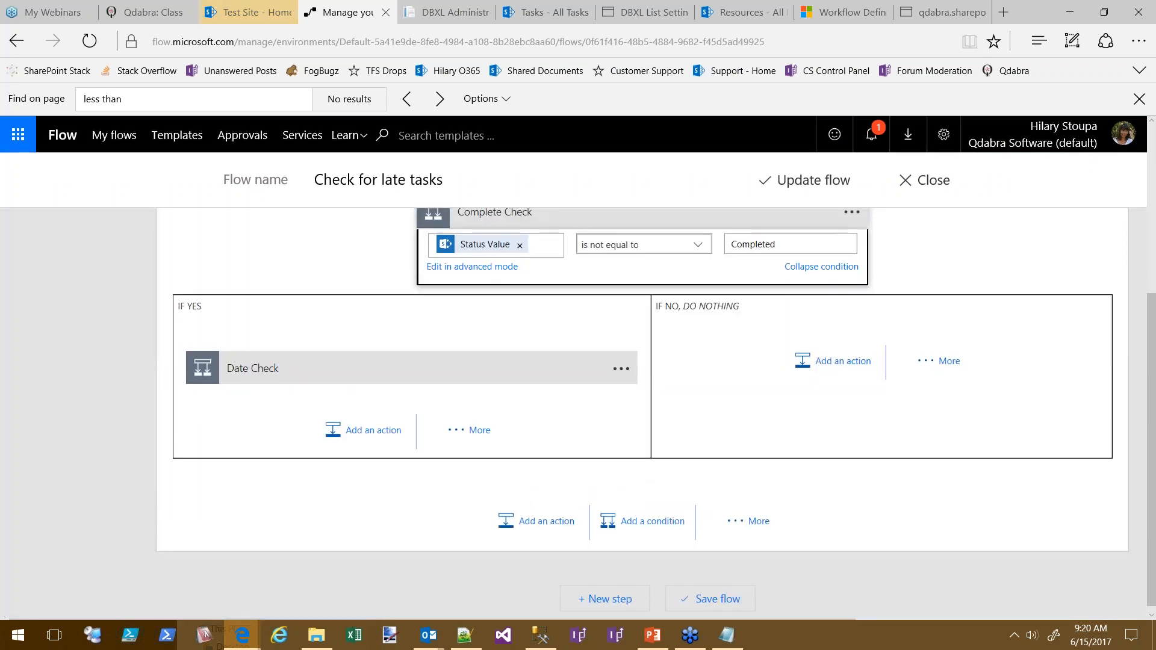
left_click(422, 368)
left_click_drag(615, 402, 455, 407)
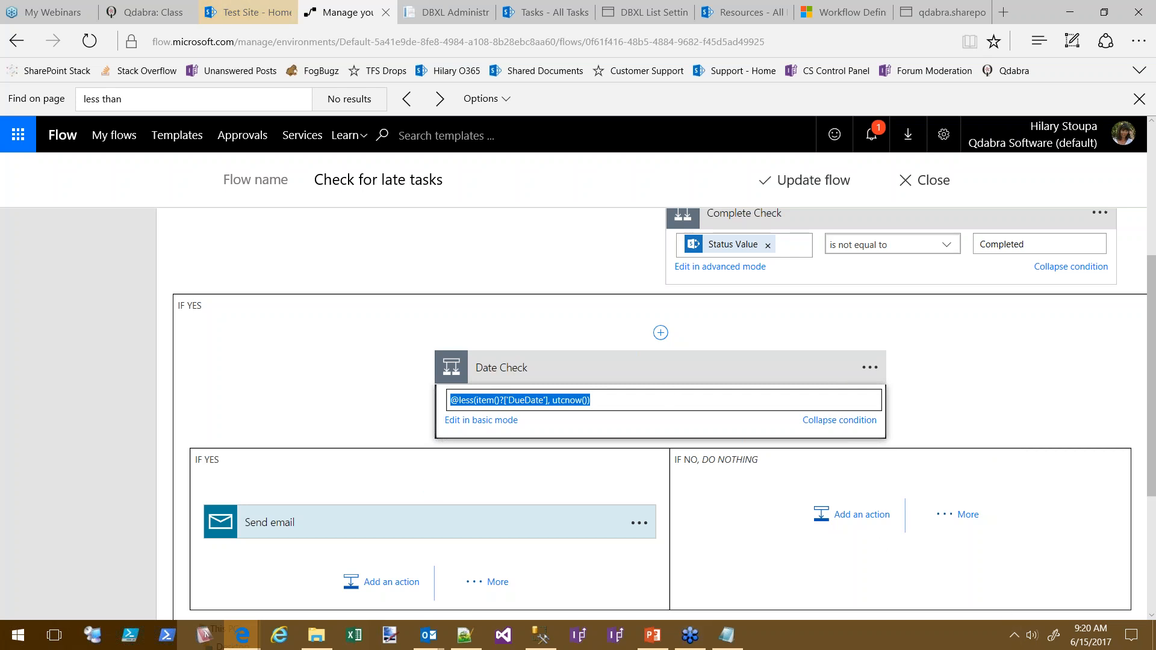
left_click(1147, 24)
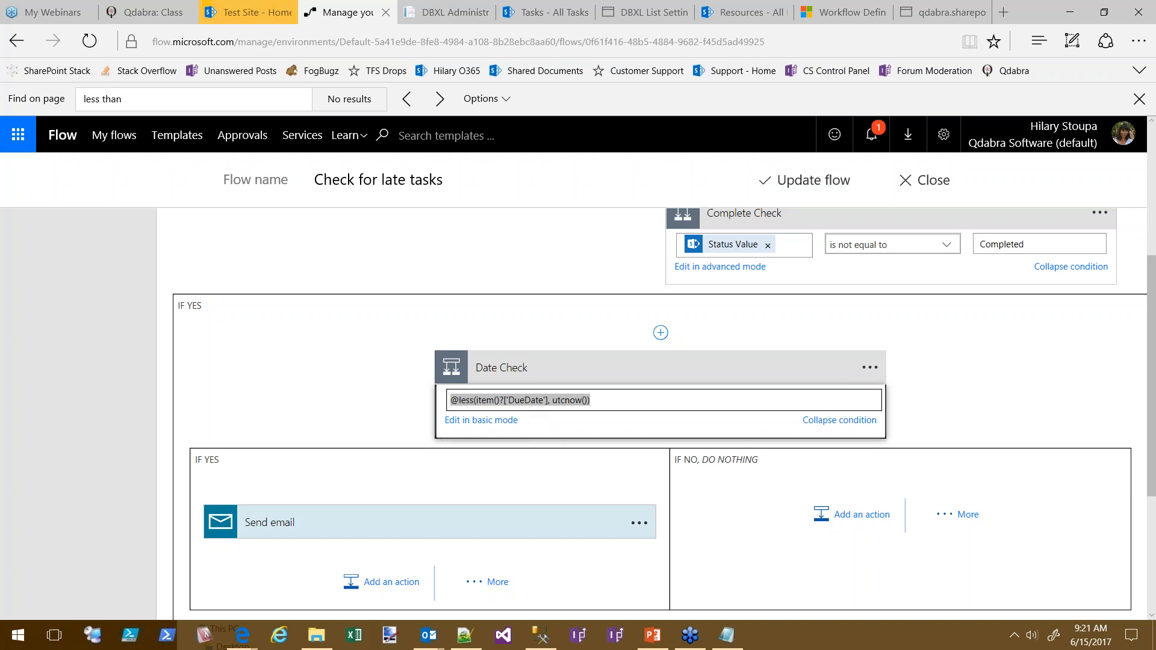
left_click(734, 640)
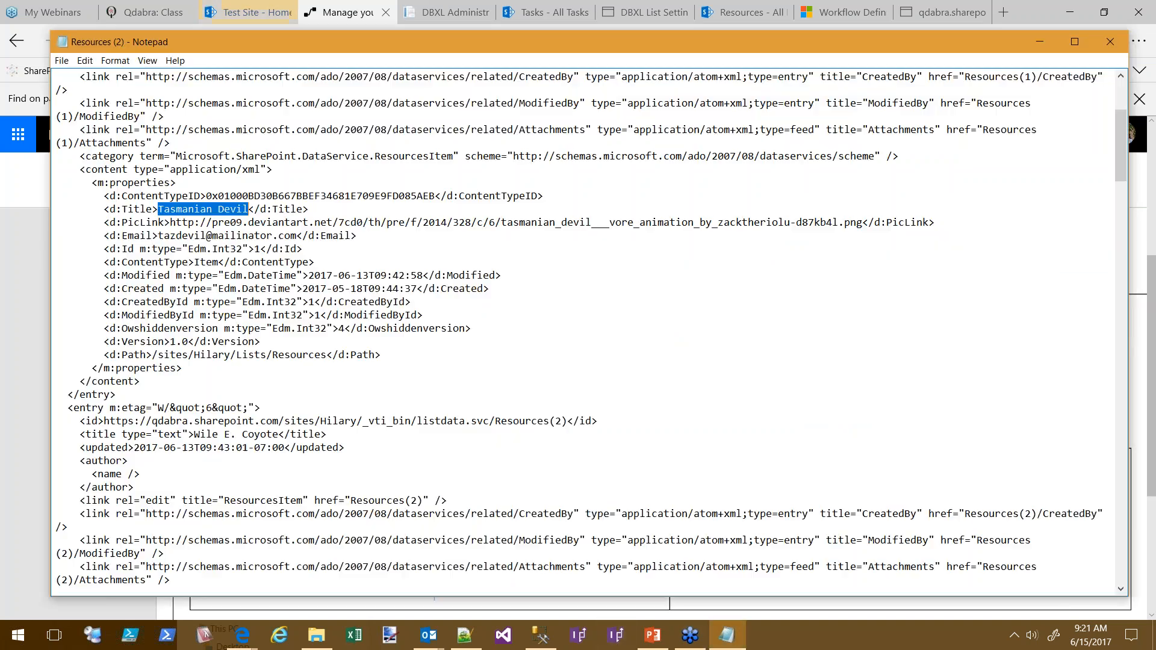
left_click(481, 638)
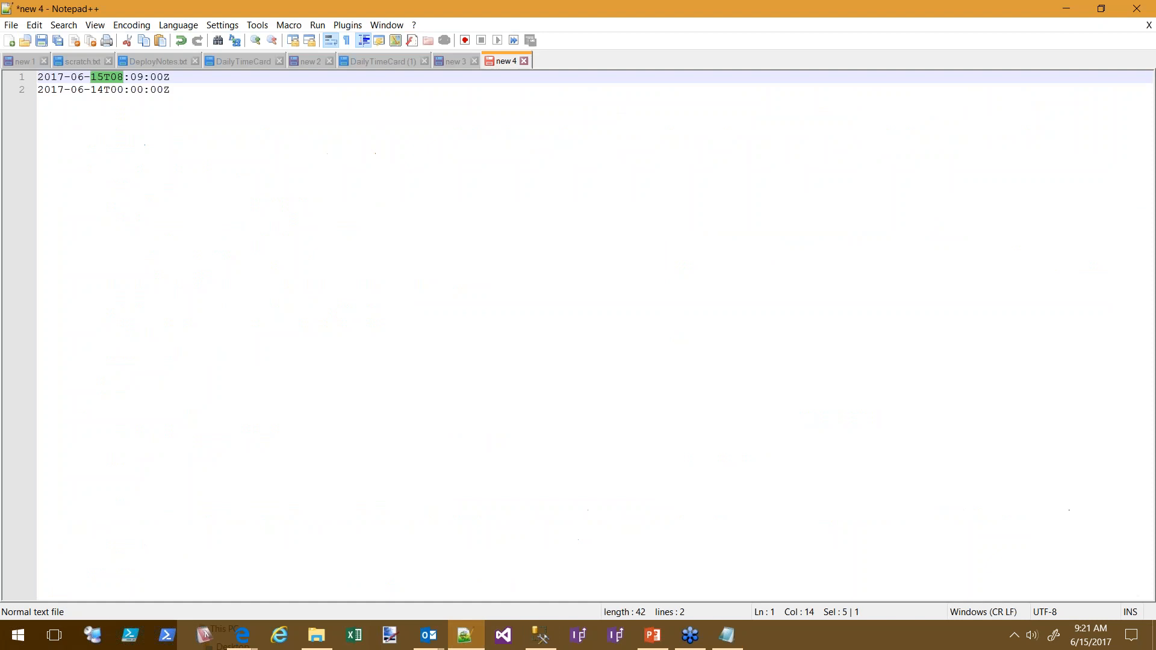
left_click_drag(172, 90, 43, 77)
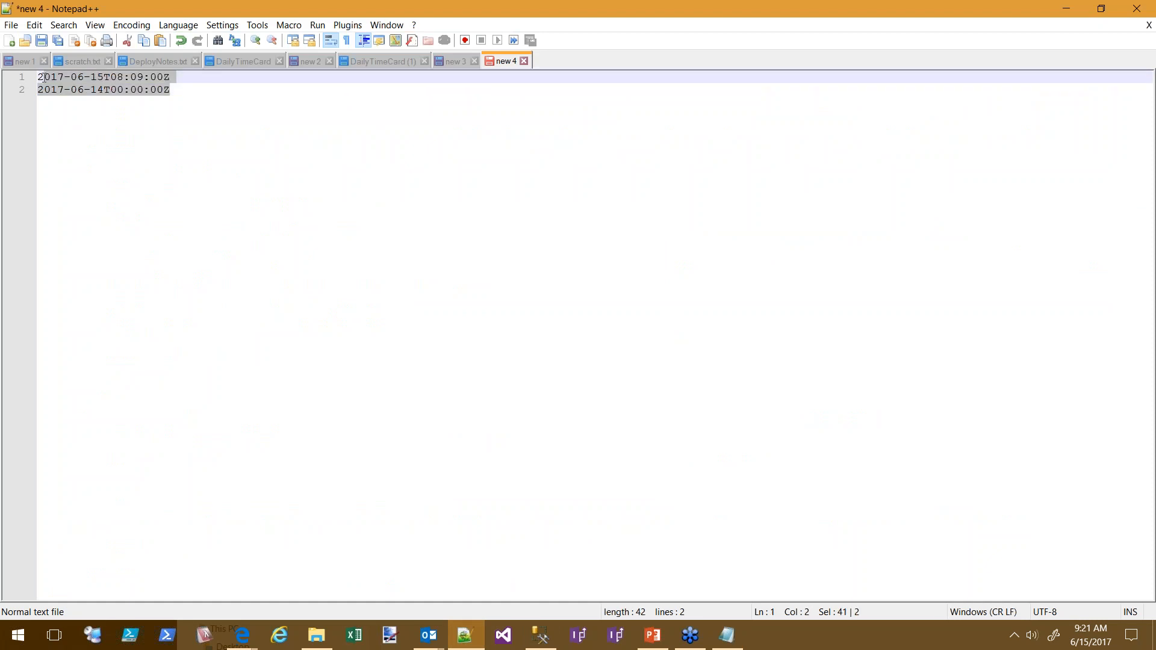
left_click(101, 78)
left_click(137, 90)
left_click(72, 77)
left_click(111, 89)
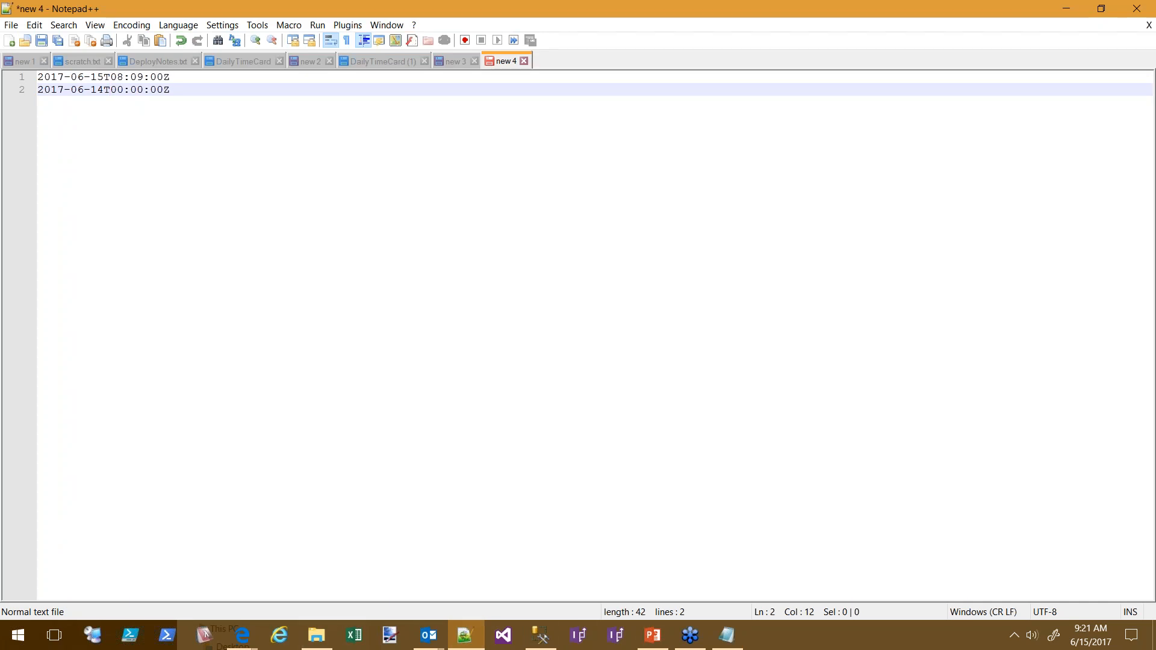
left_click(243, 636)
left_click(243, 536)
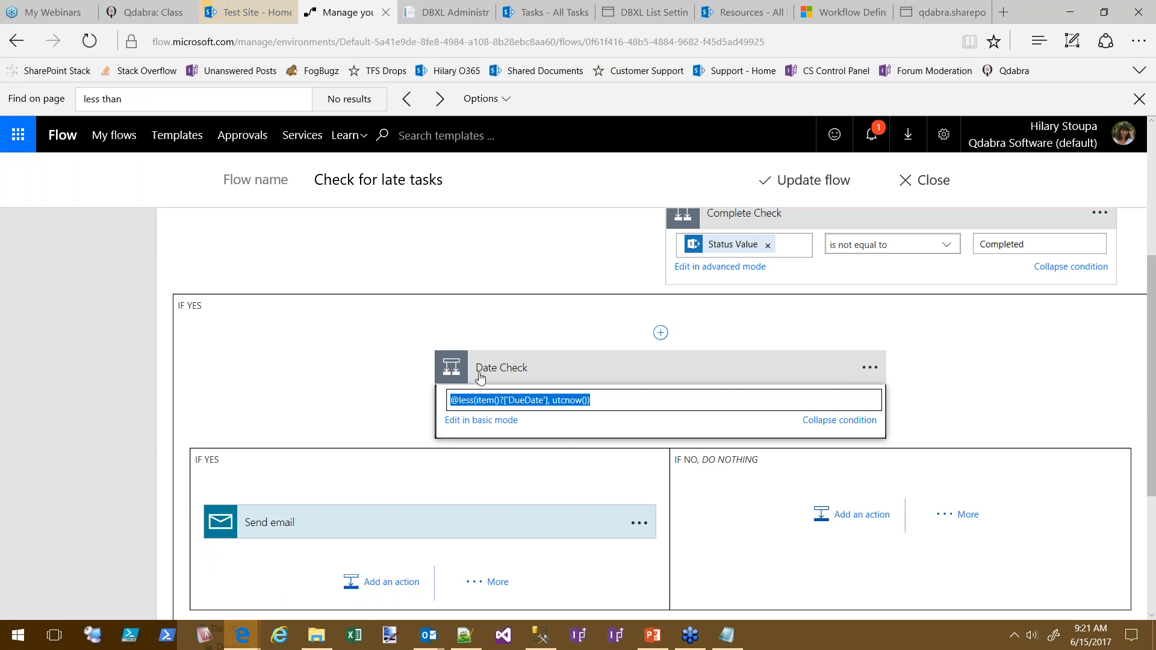
scroll(244, 361, "up", 1)
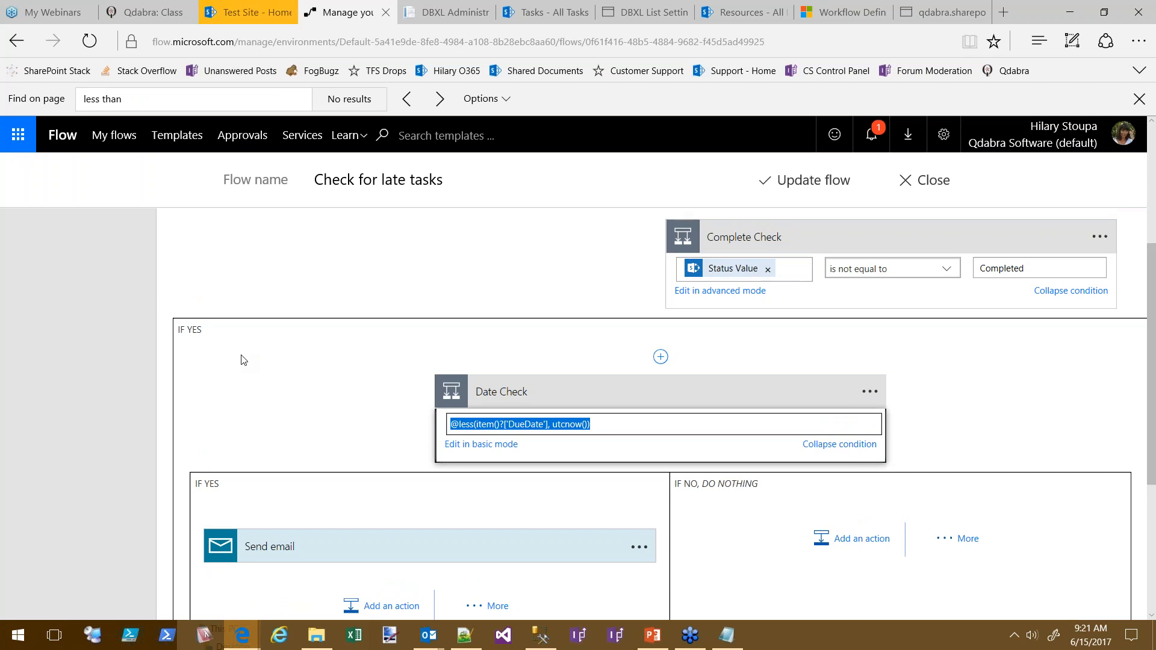
left_click(998, 315)
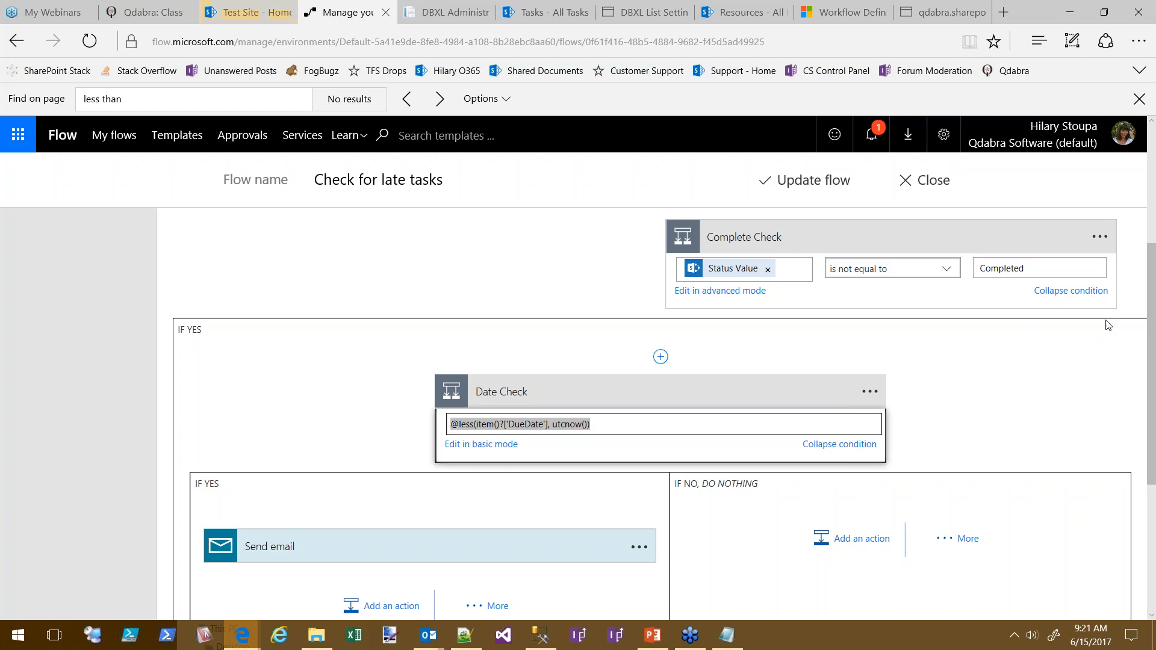
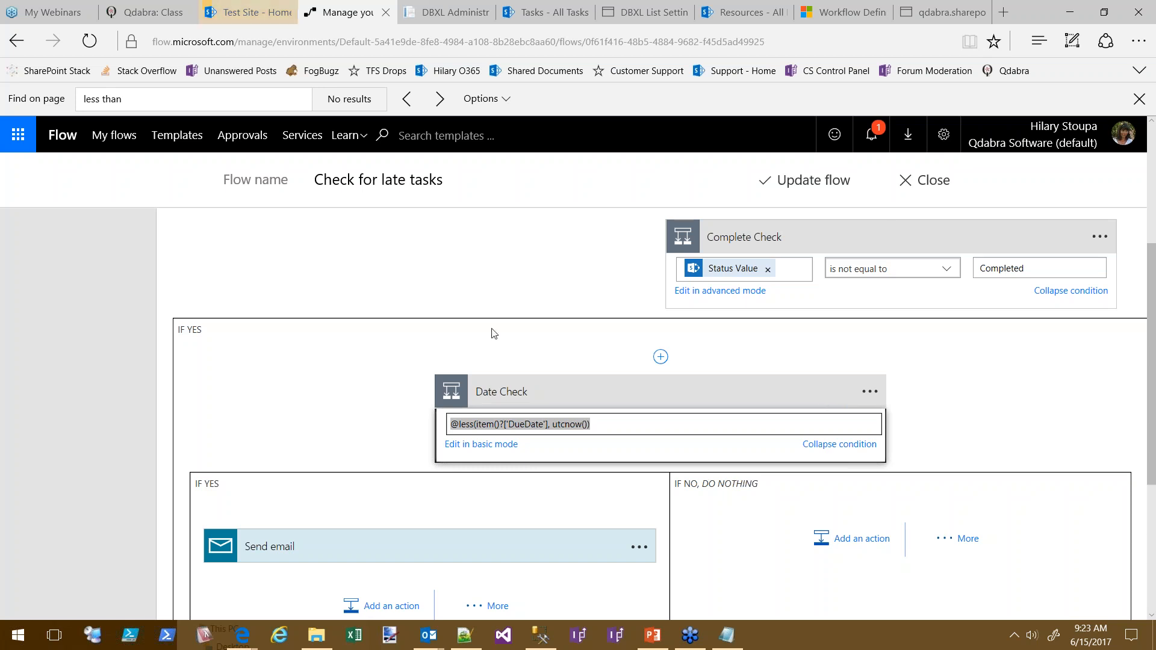
Deselect the Date Check expression and close the Check for late tasks editor without saving
left_click(271, 12)
left_click(341, 13)
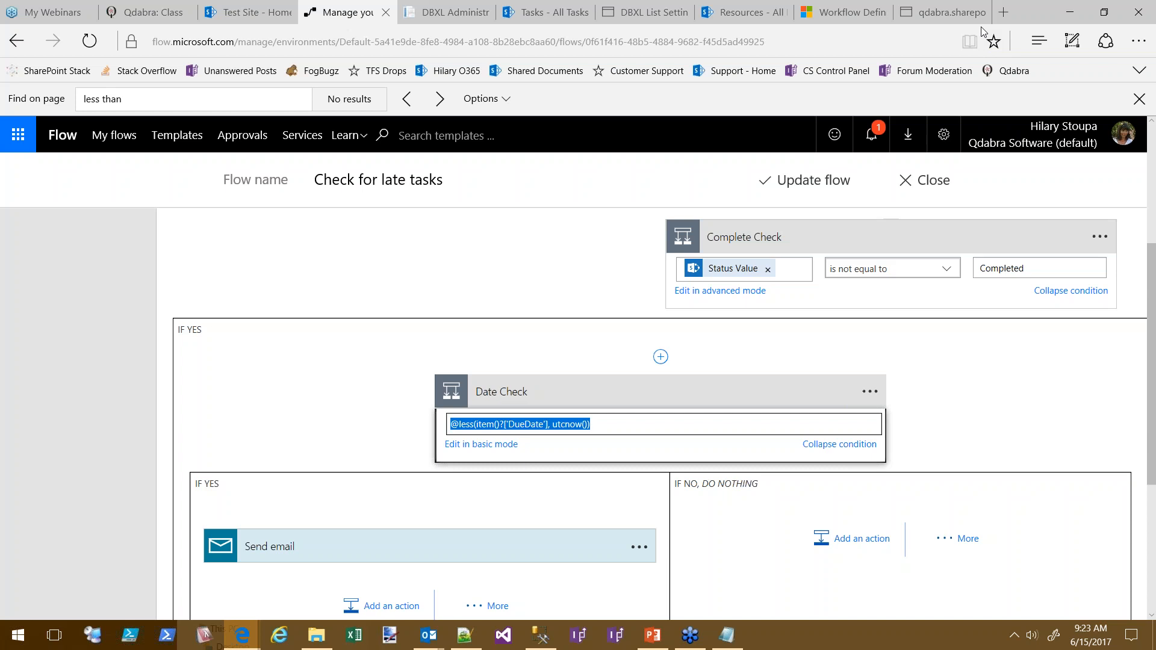
left_click(982, 373)
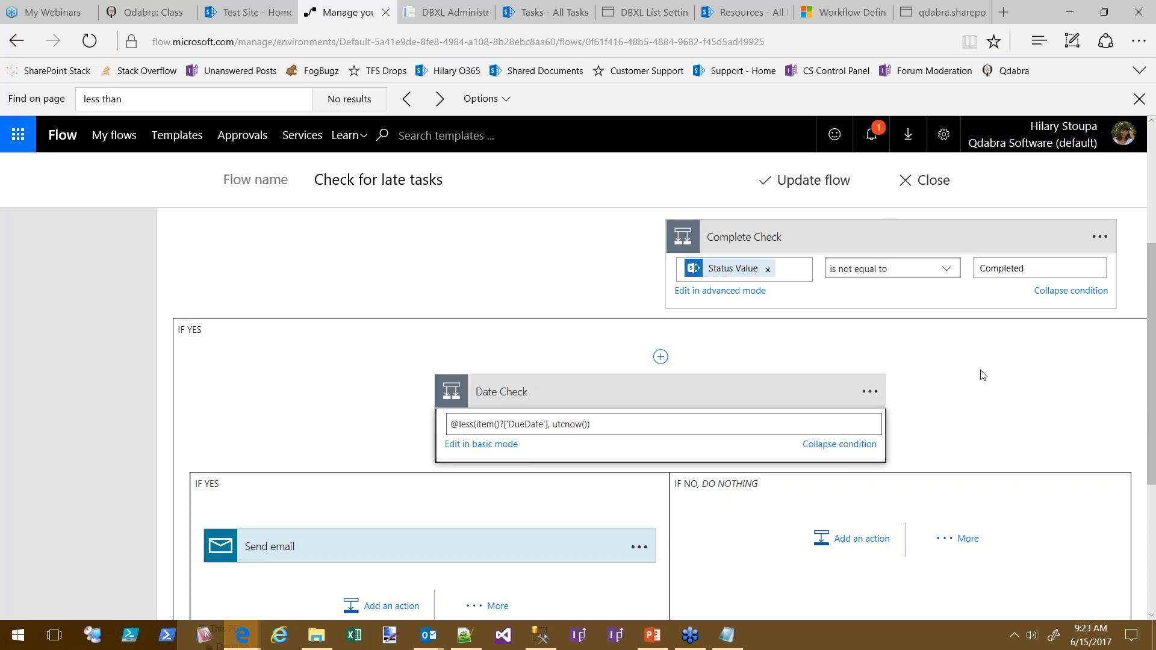
scroll(982, 373, "up", 4)
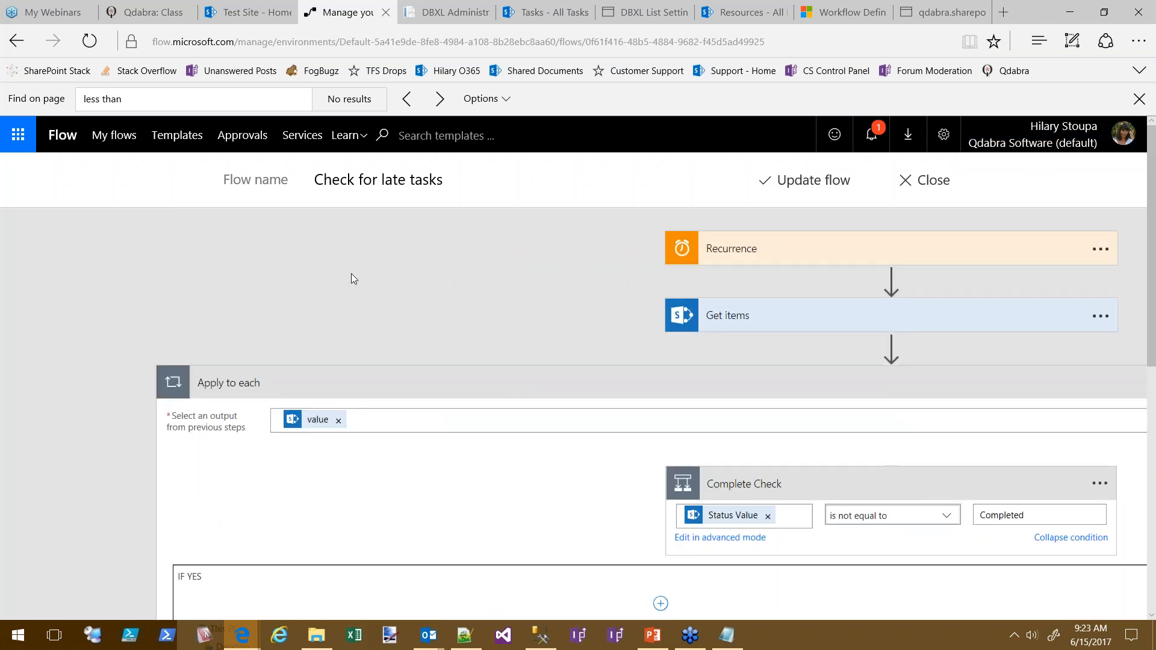
left_click(922, 182)
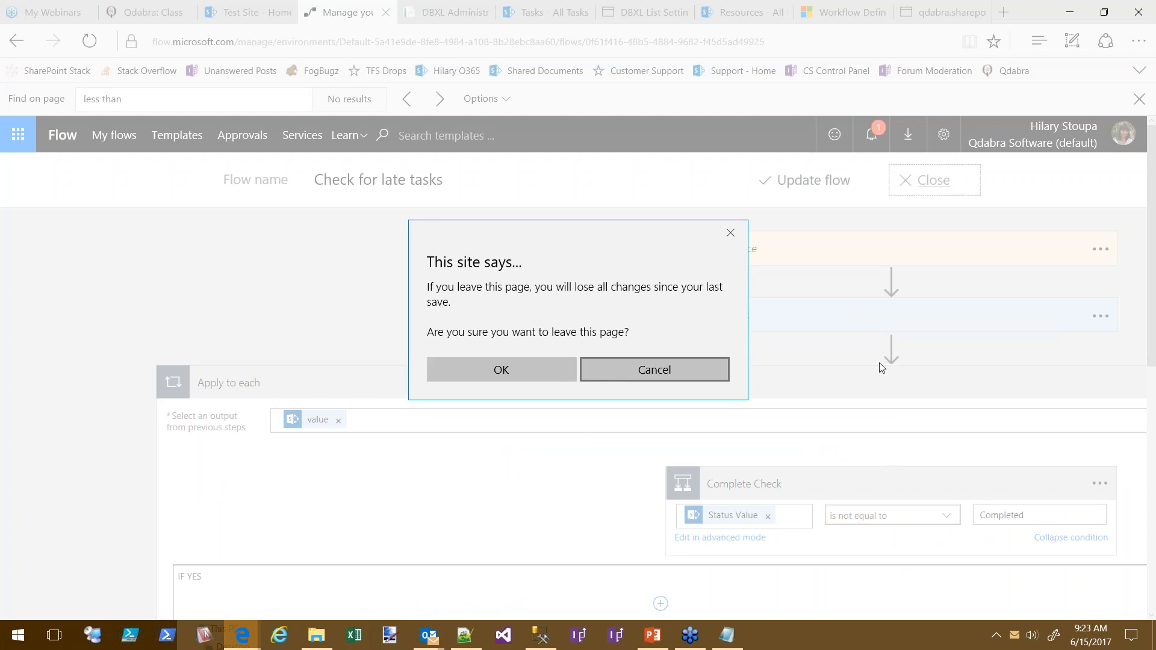
Dismiss the warning, then leave the unsaved editor for the My flows list
left_click(689, 369)
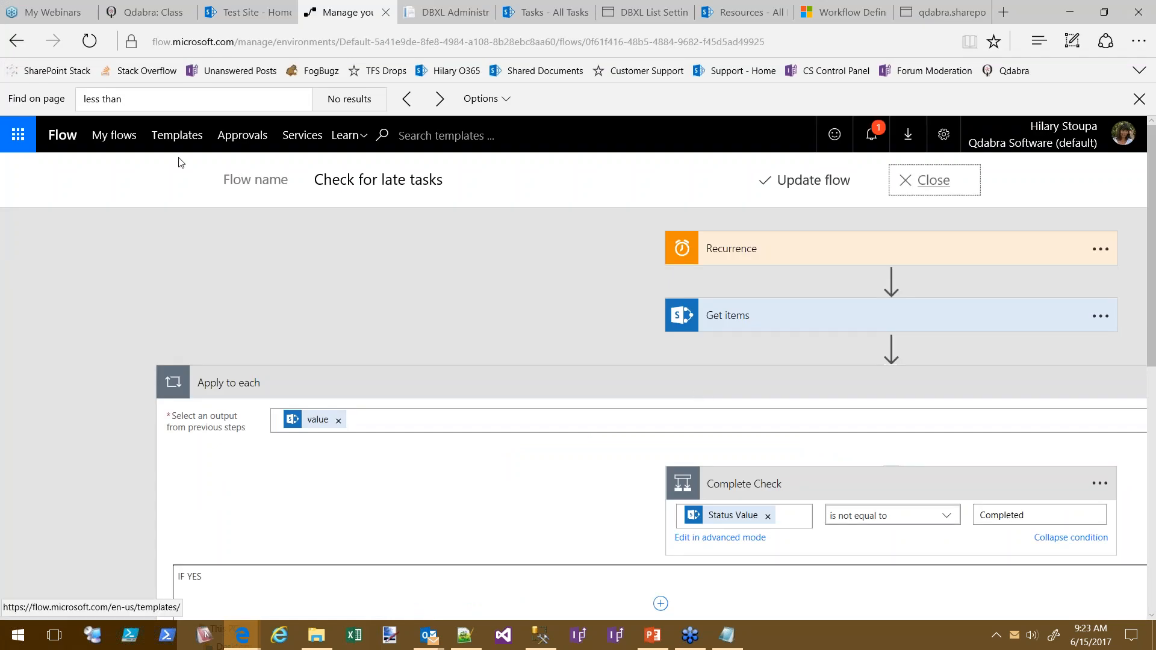
left_click(111, 142)
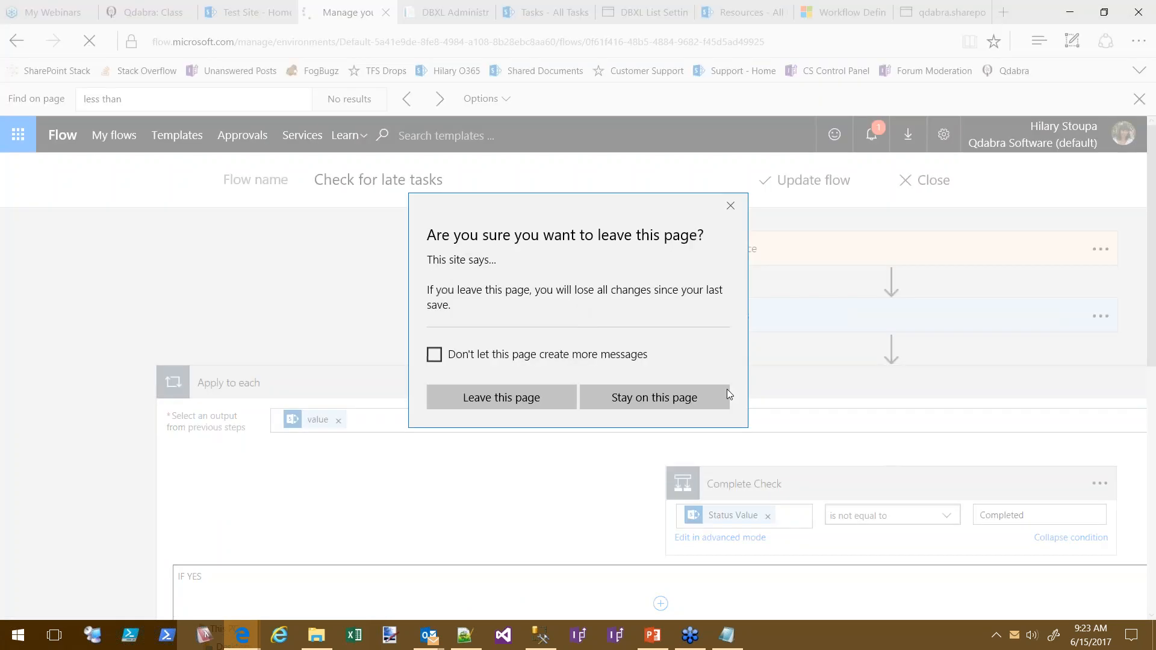
left_click(509, 400)
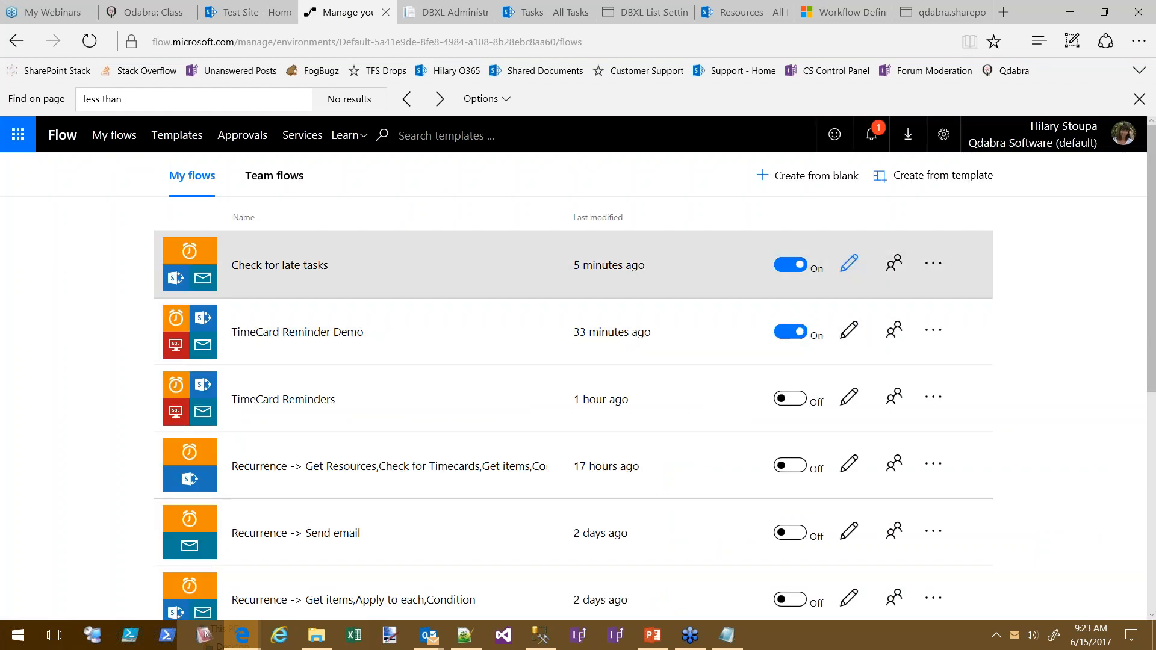
Open the Submit as template form for Check for late tasks and review its fields
left_click(933, 264)
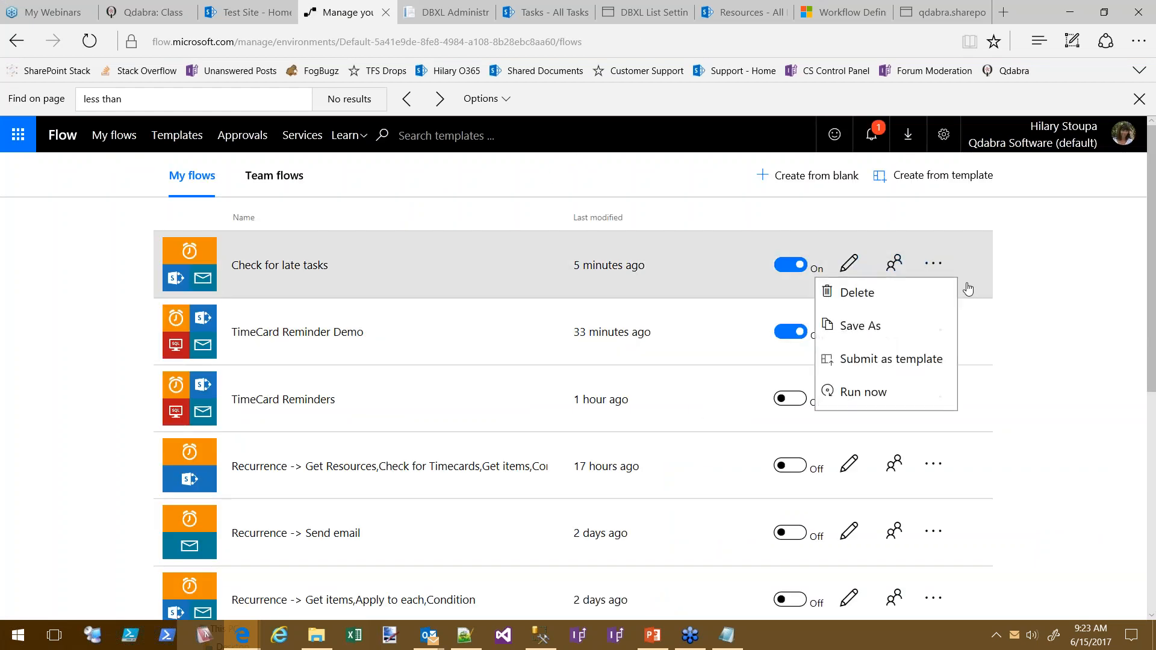
left_click(905, 364)
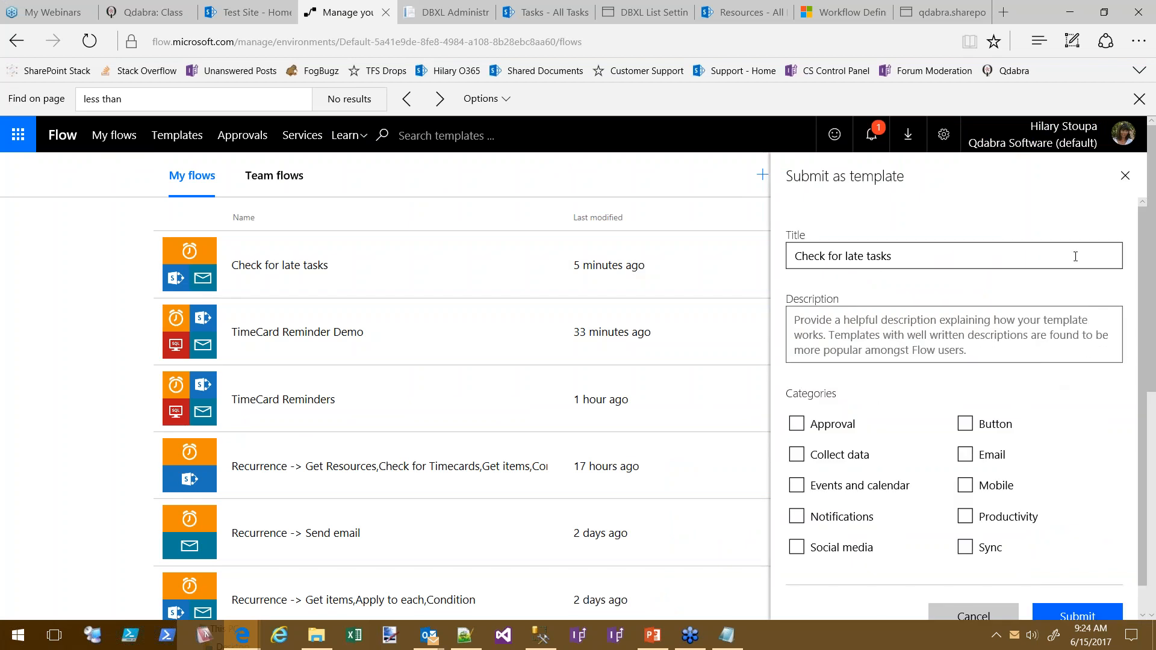
scroll(1058, 308, "down", 6)
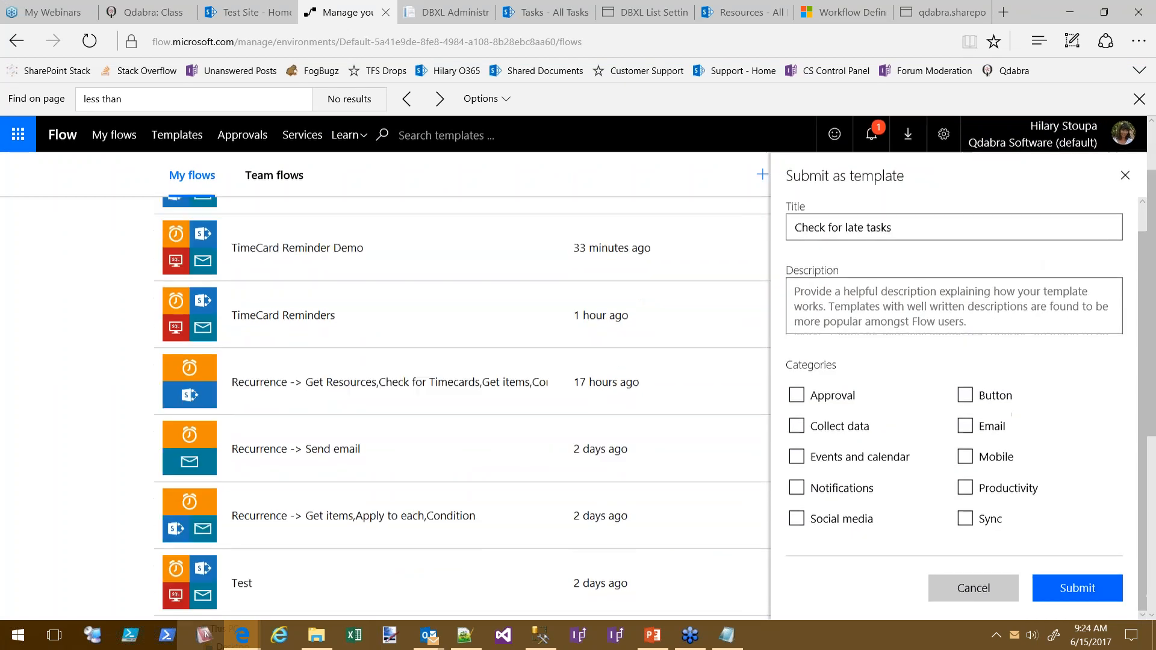
scroll(1030, 367, "up", 5)
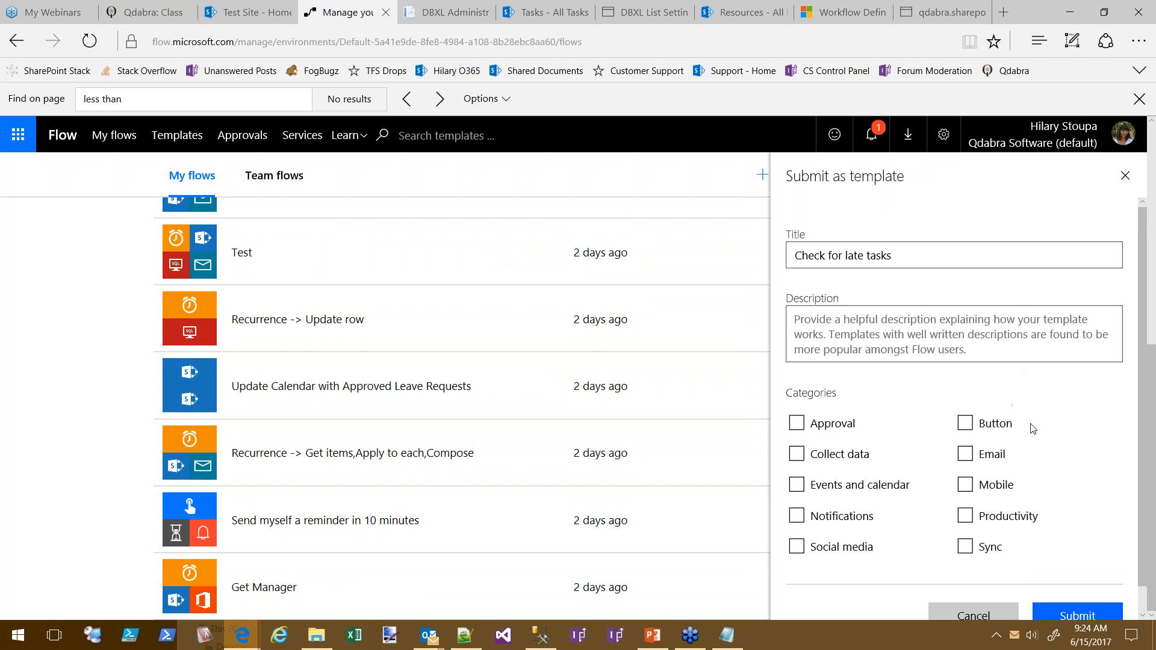
scroll(1063, 397, "up", 2)
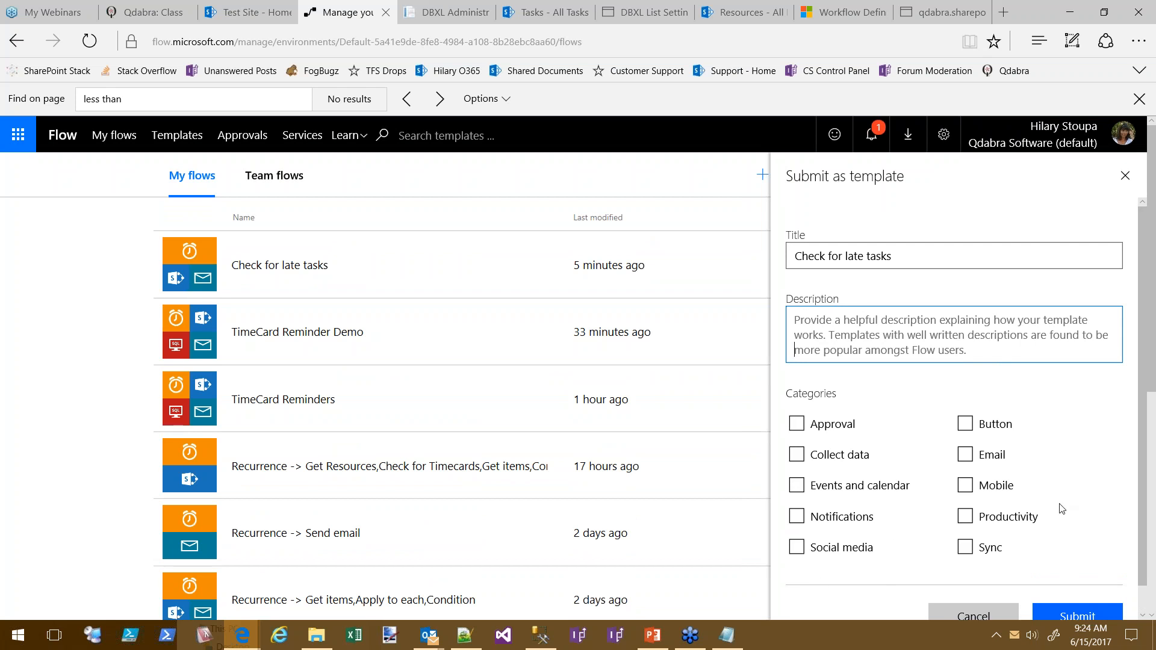
scroll(1069, 502, "down", 1)
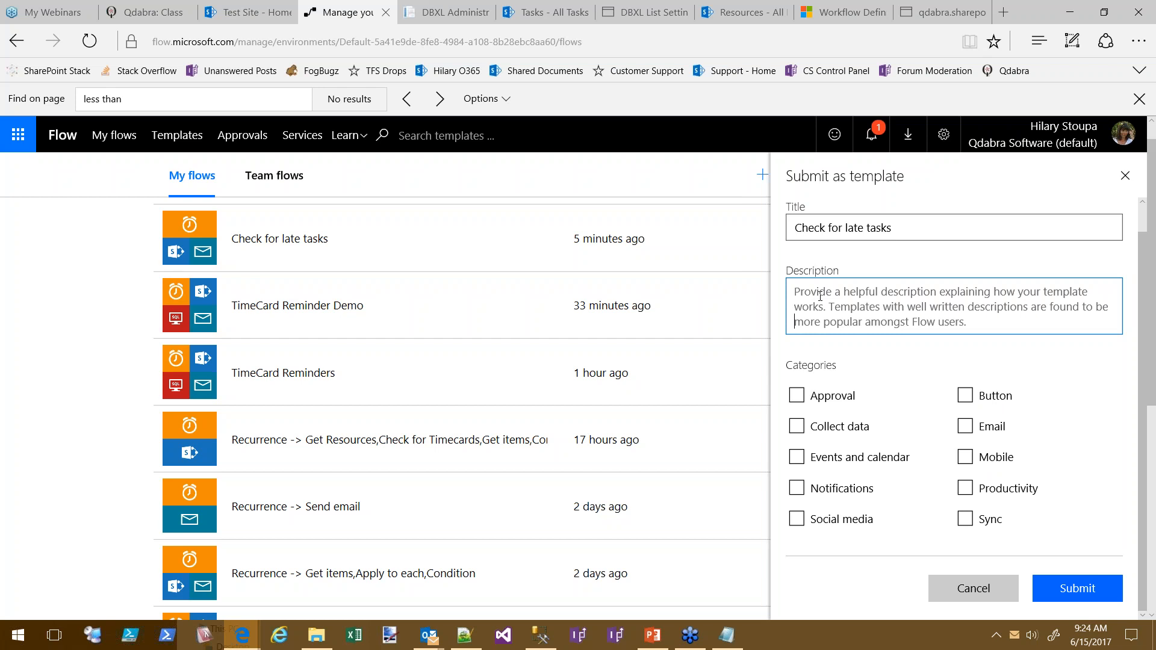
scroll(1075, 422, "down", 1)
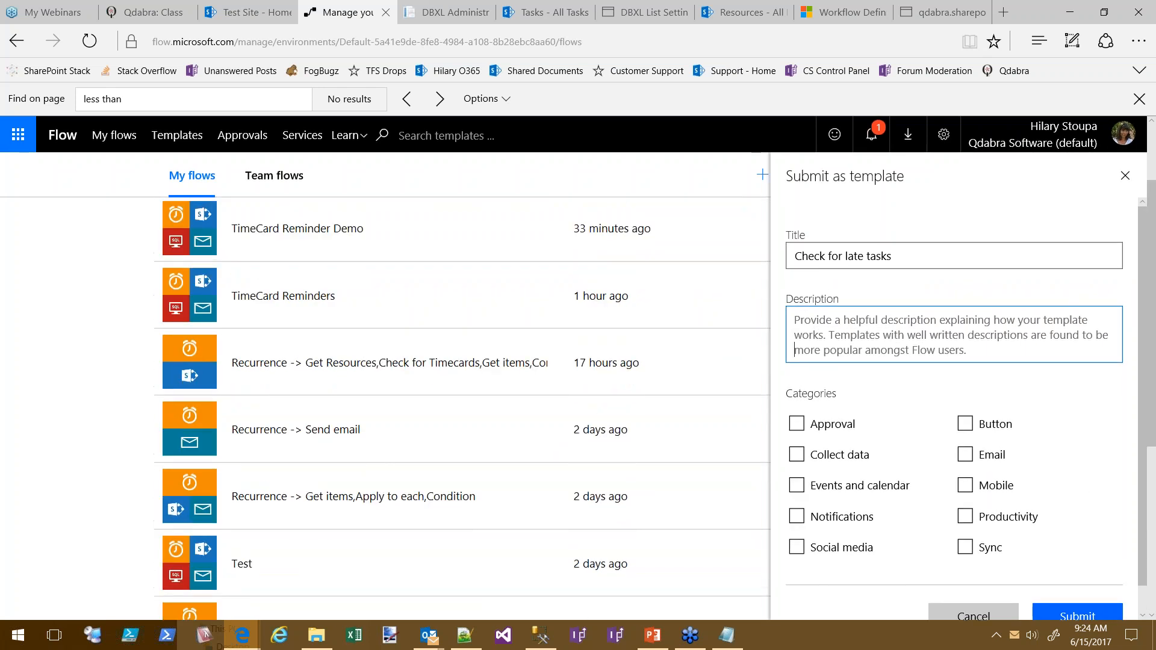
Search the web for 'submit MS Flow as template'
left_click(908, 14)
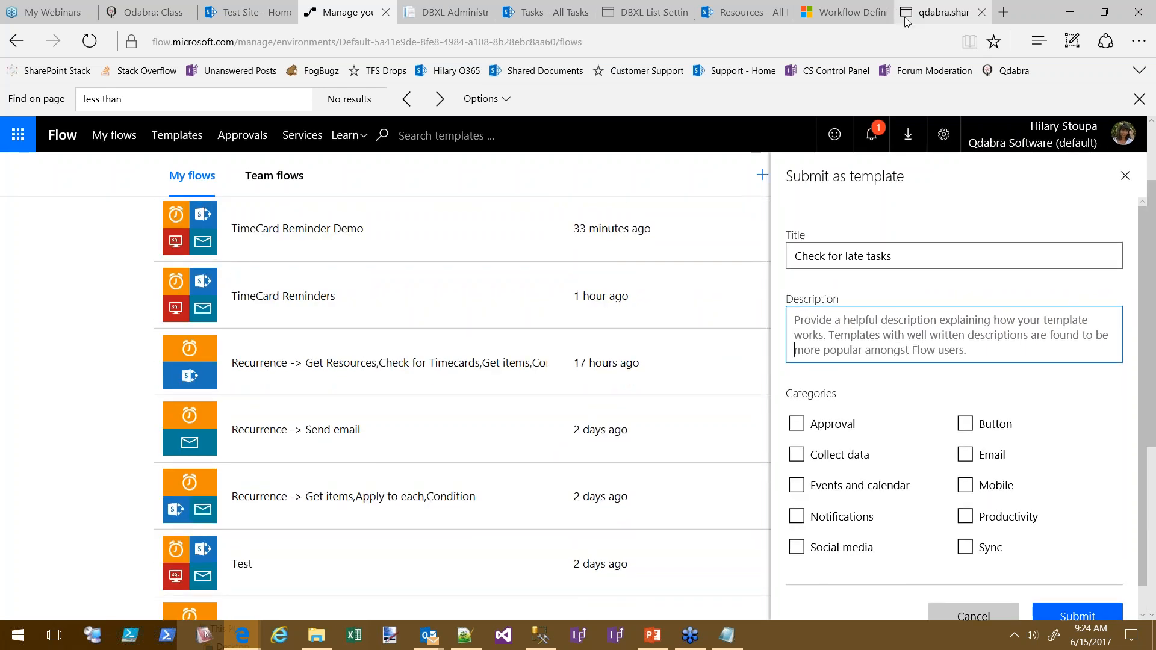
left_click(656, 47)
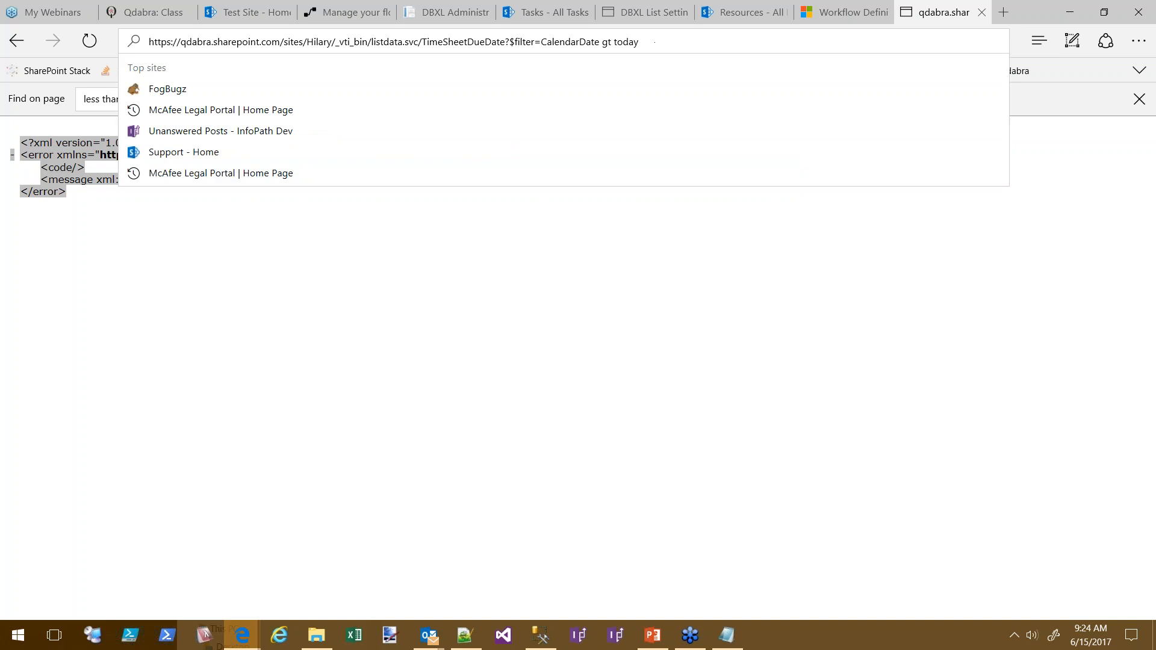
type("submit MS Flow as template")
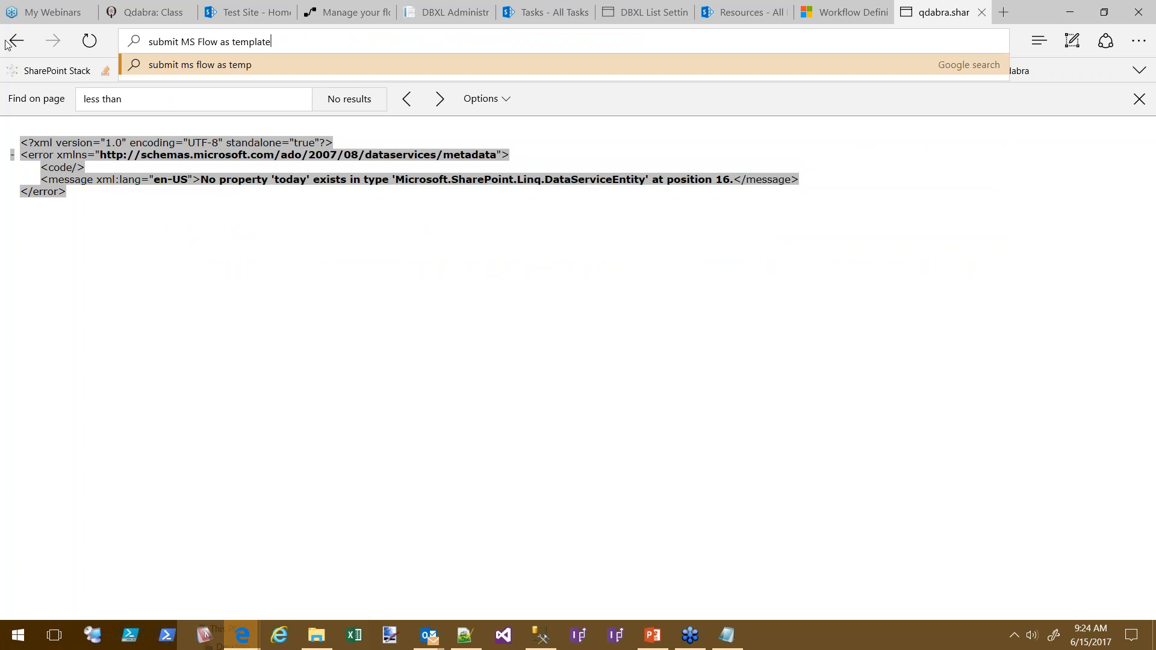
key("Return")
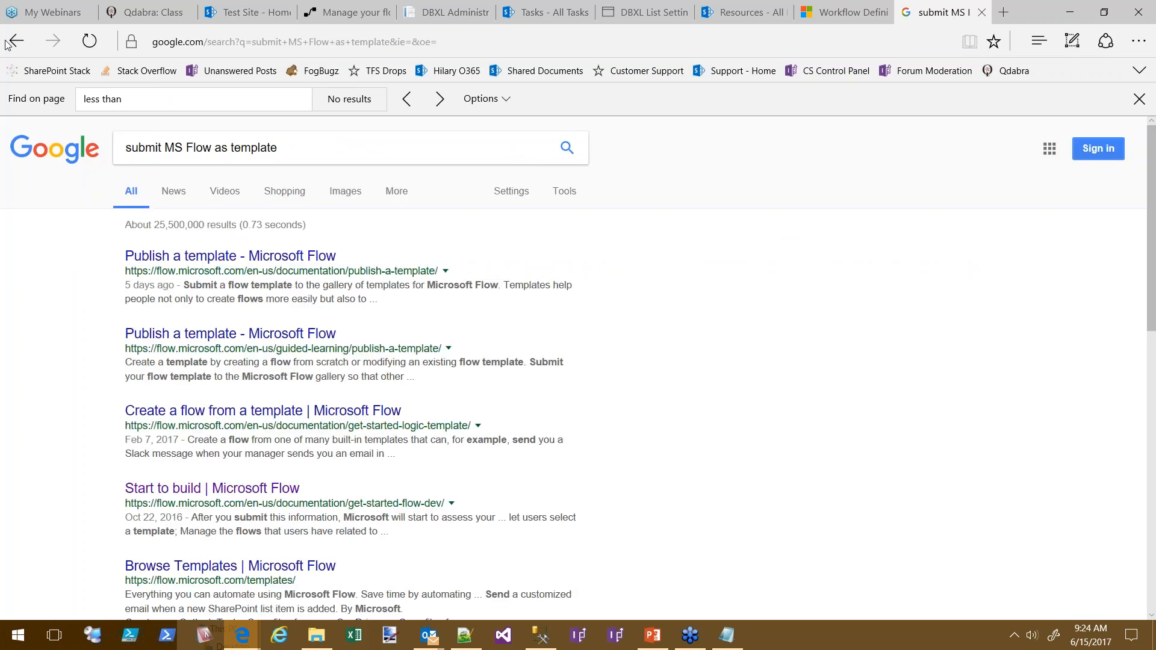
Read the 'Publish a template' documentation, highlighting step 4 about template review and approval
left_click(306, 262)
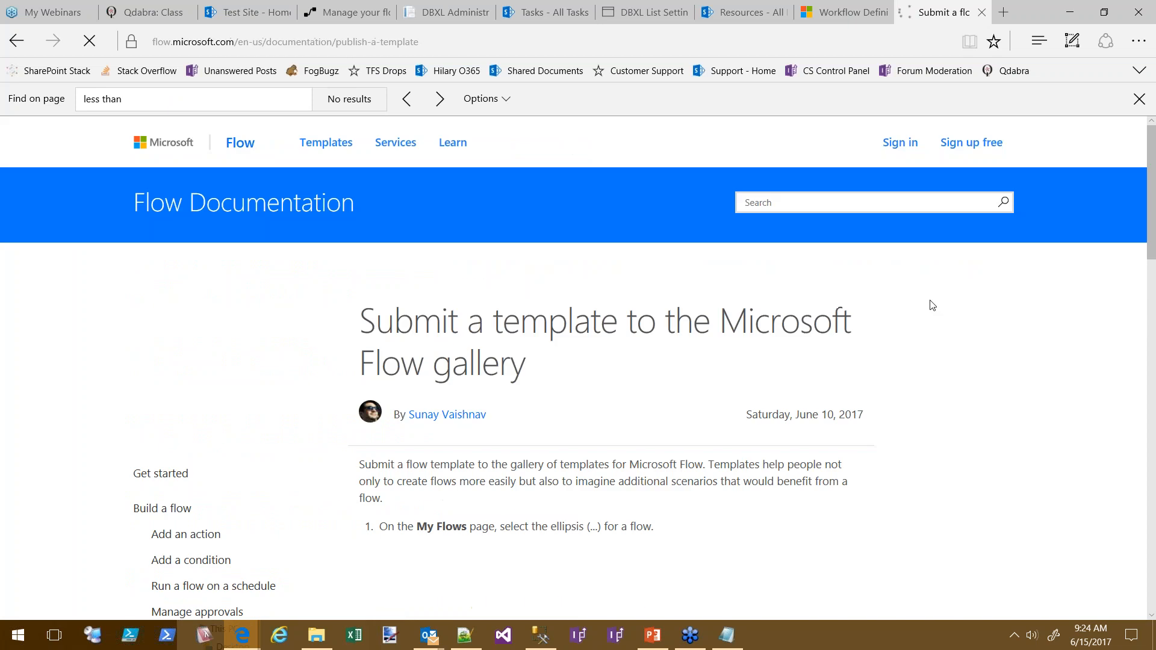
scroll(1037, 501, "down", 7)
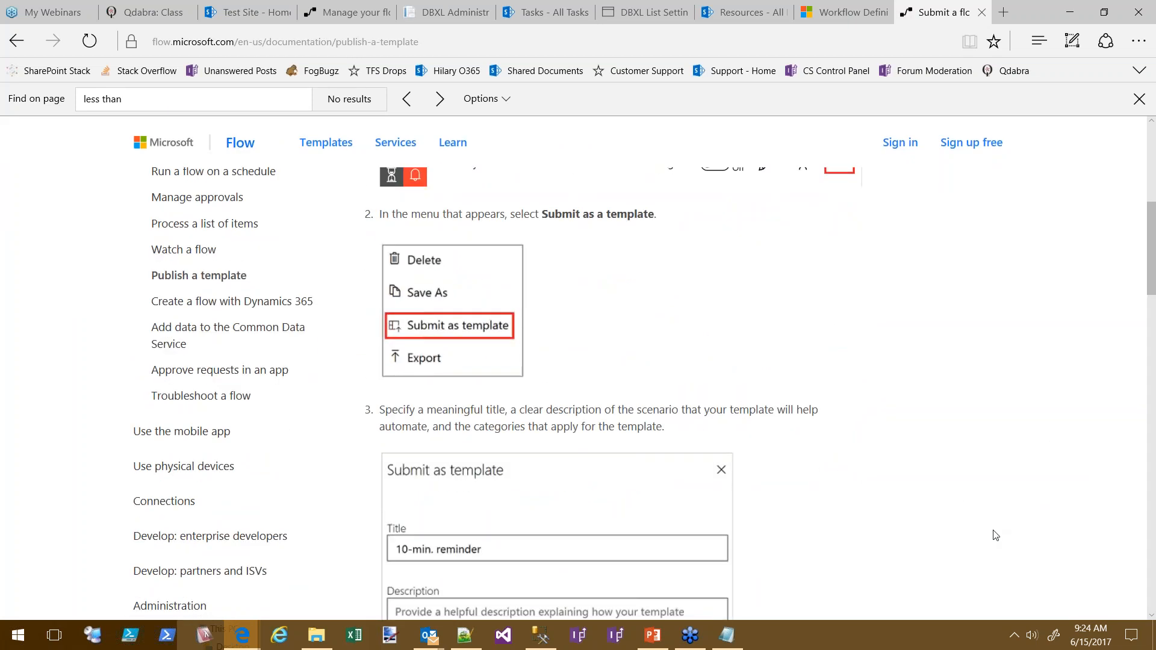
scroll(988, 518, "down", 6)
scroll(978, 495, "down", 5)
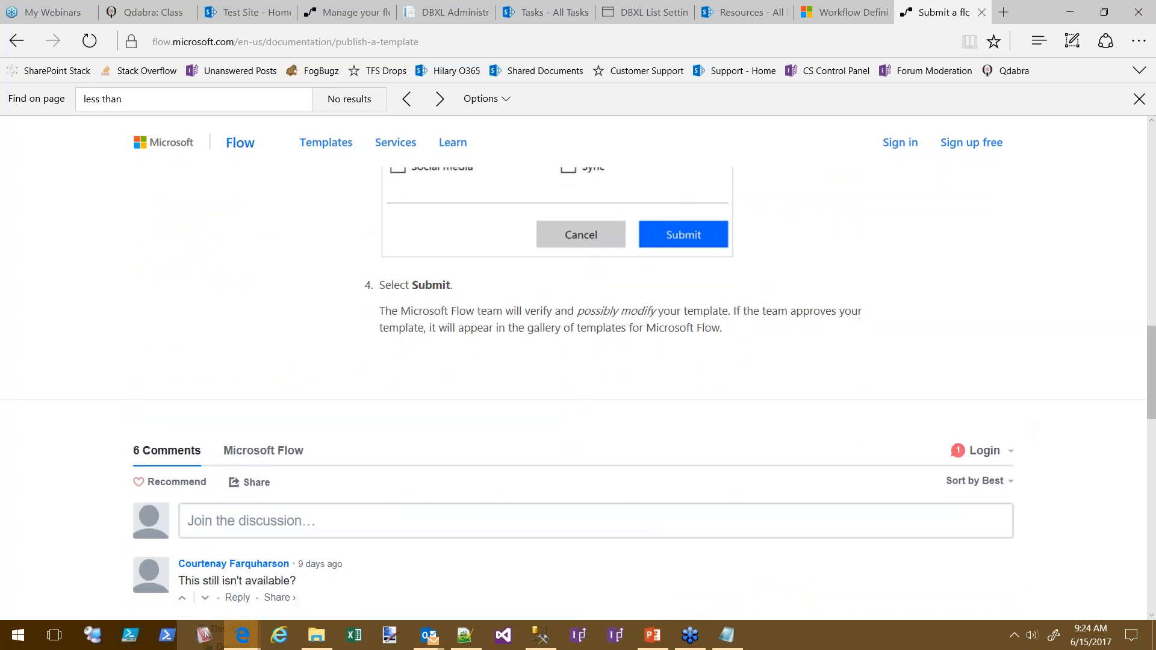
left_click_drag(734, 342, 391, 313)
scroll(723, 329, "down", 1)
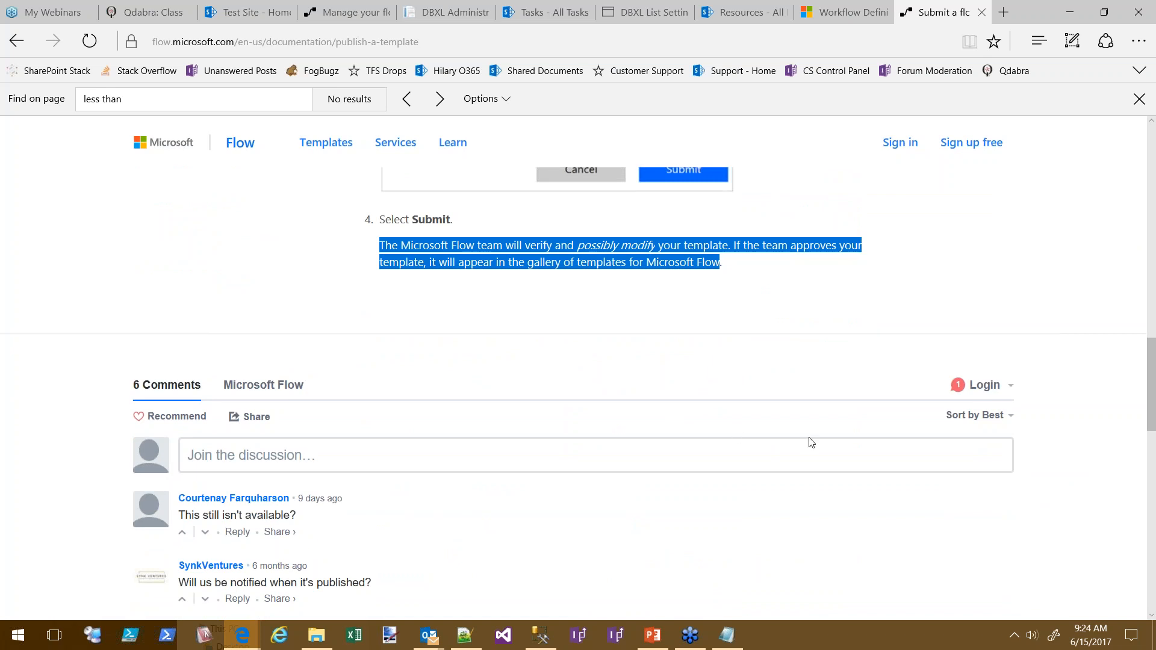
scroll(808, 442, "down", 2)
scroll(691, 410, "up", 7)
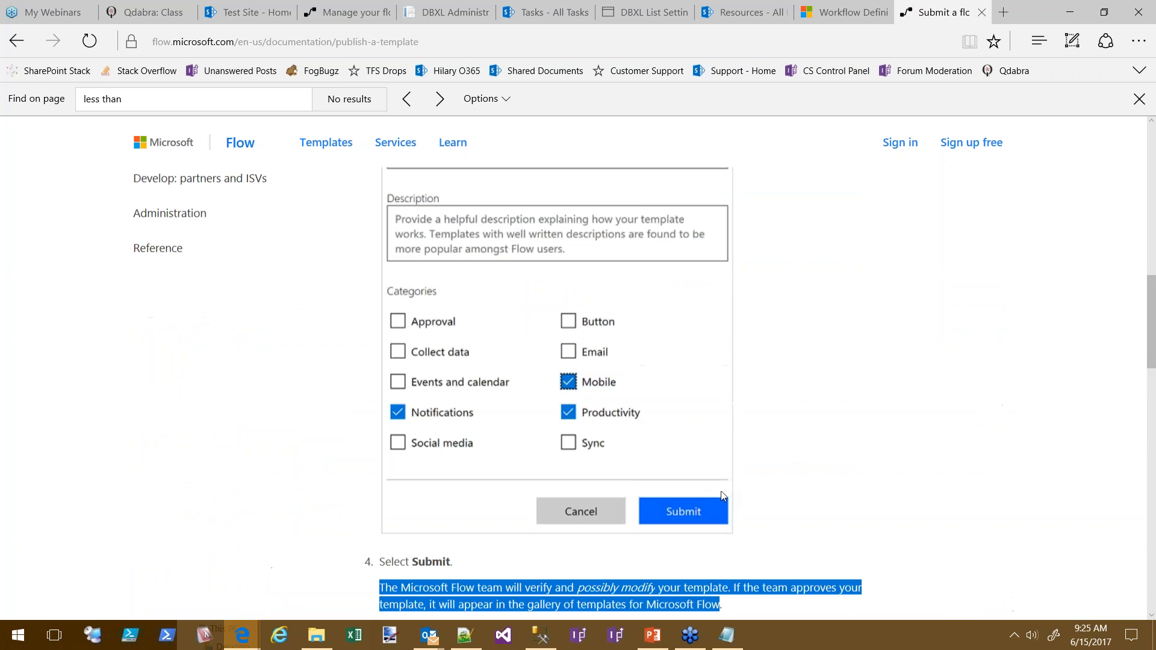
scroll(805, 418, "down", 3)
scroll(800, 431, "up", 4)
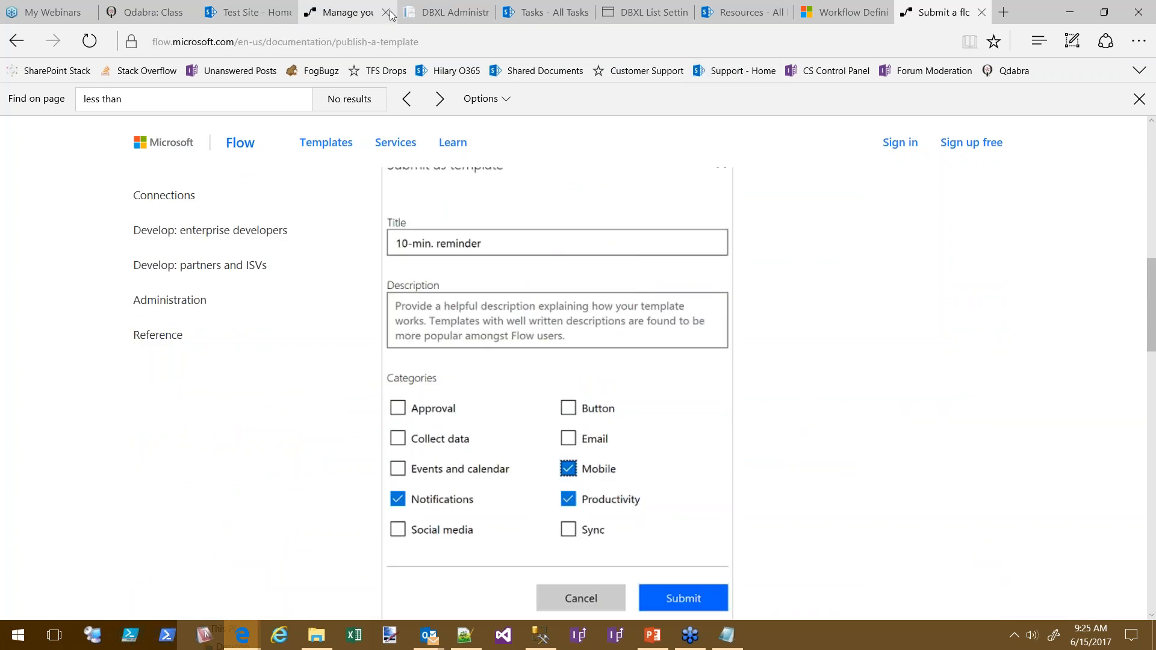
Close the template submission form and open the '...' actions menu for TimeCard Reminder Demo
left_click(347, 12)
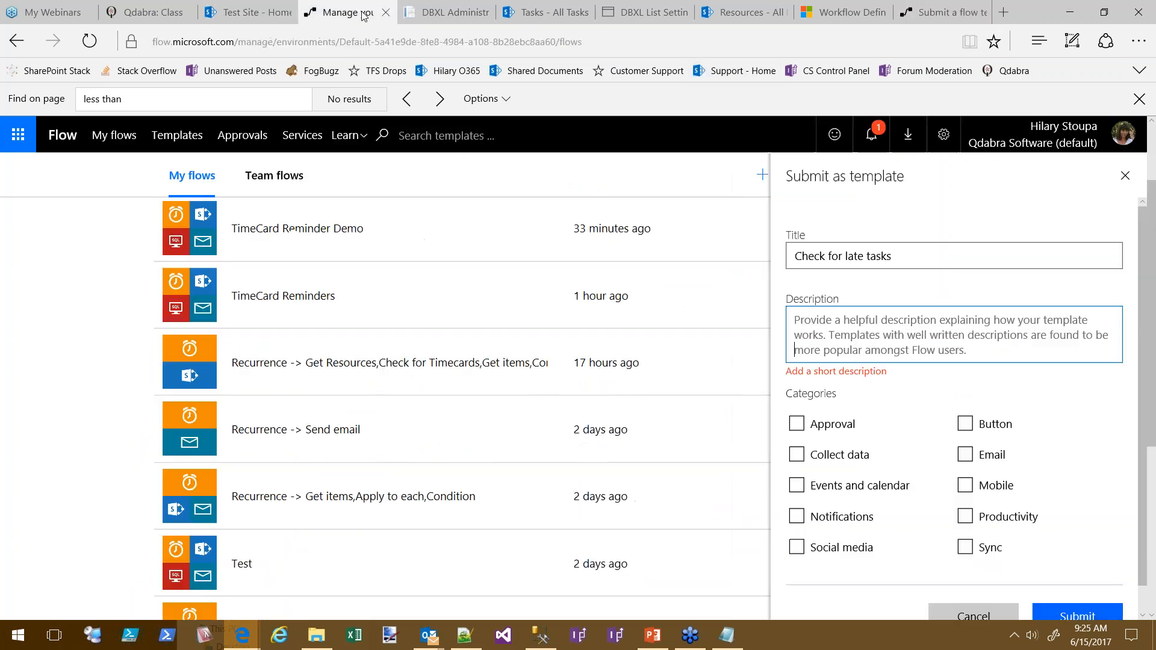
left_click(1124, 176)
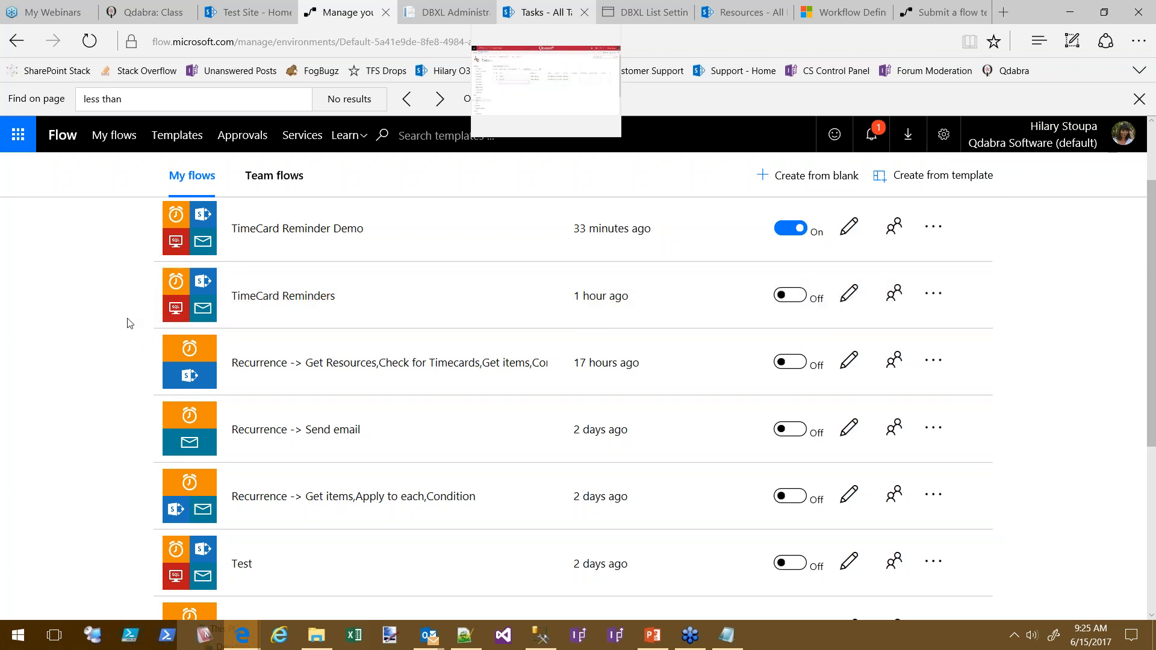
left_click(937, 227)
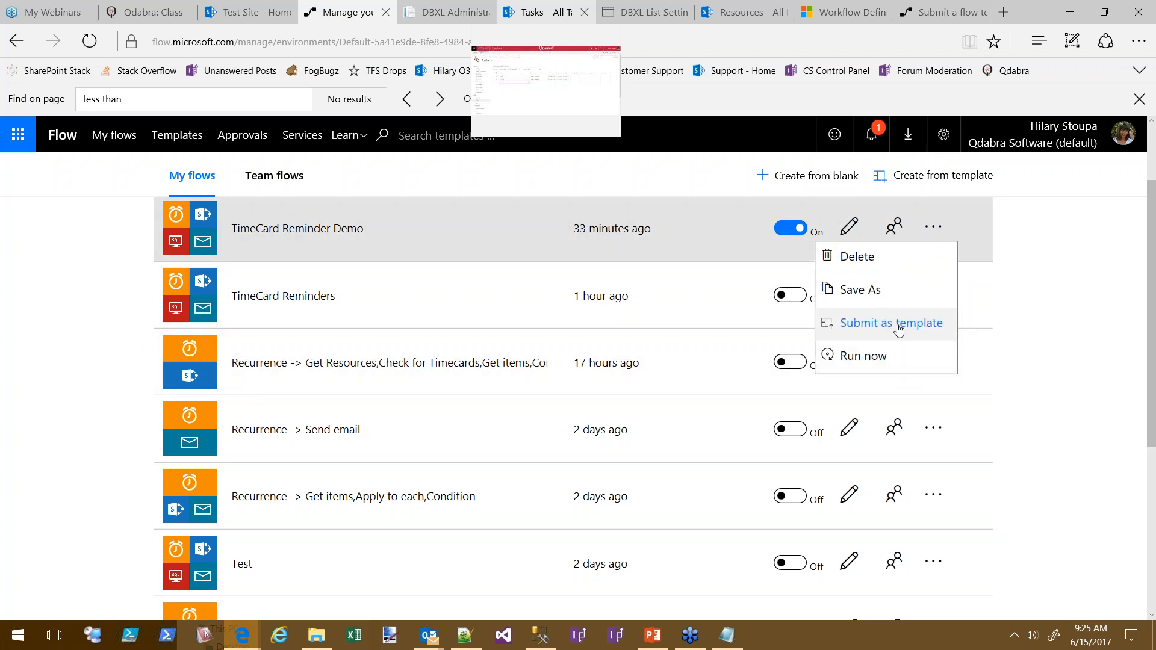
left_click(1059, 272)
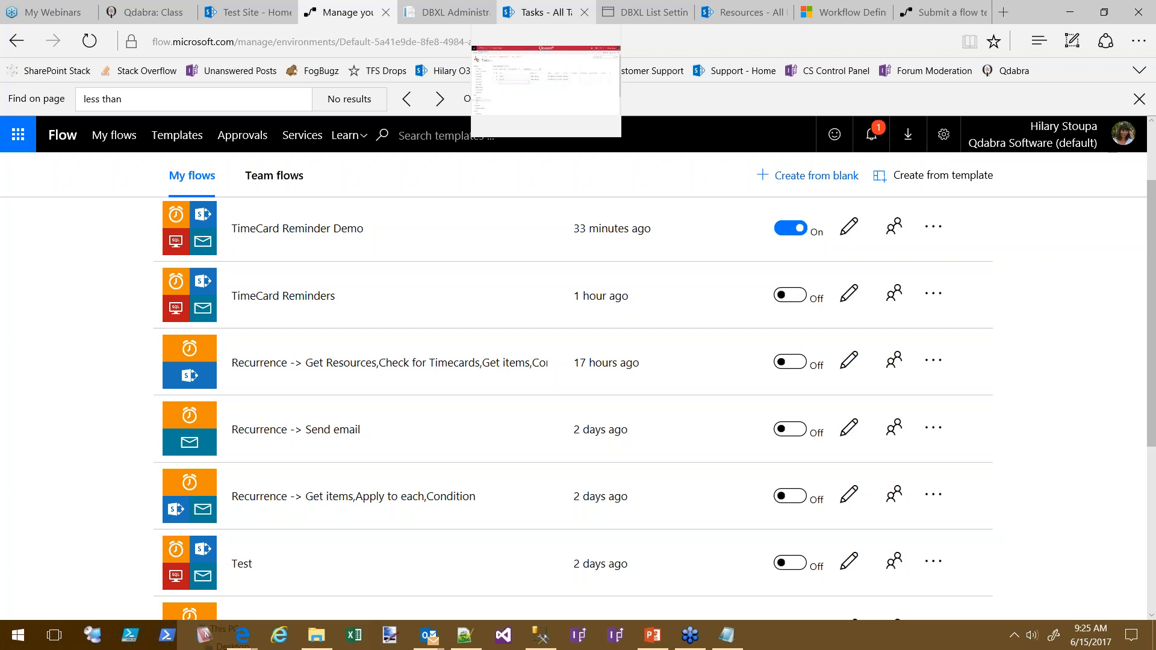
left_click(933, 228)
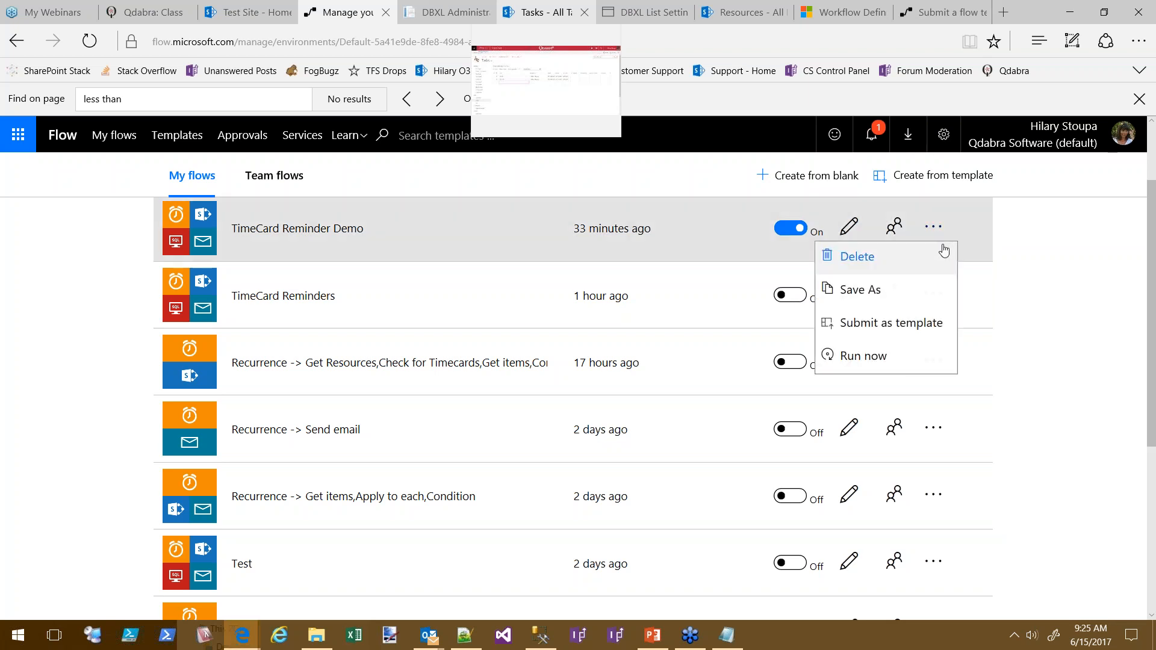
Start a Save As copy of TimeCard Reminder Demo, select the proposed name, cancel, and close Find
left_click(889, 291)
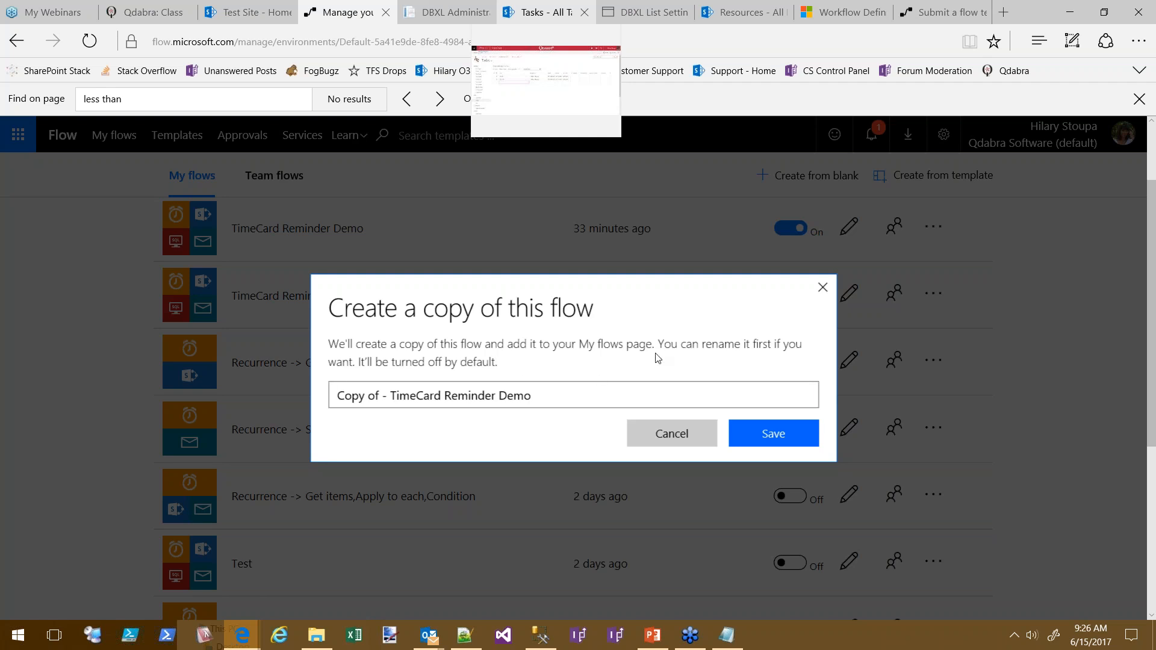
left_click(550, 394)
left_click_drag(550, 395, 315, 413)
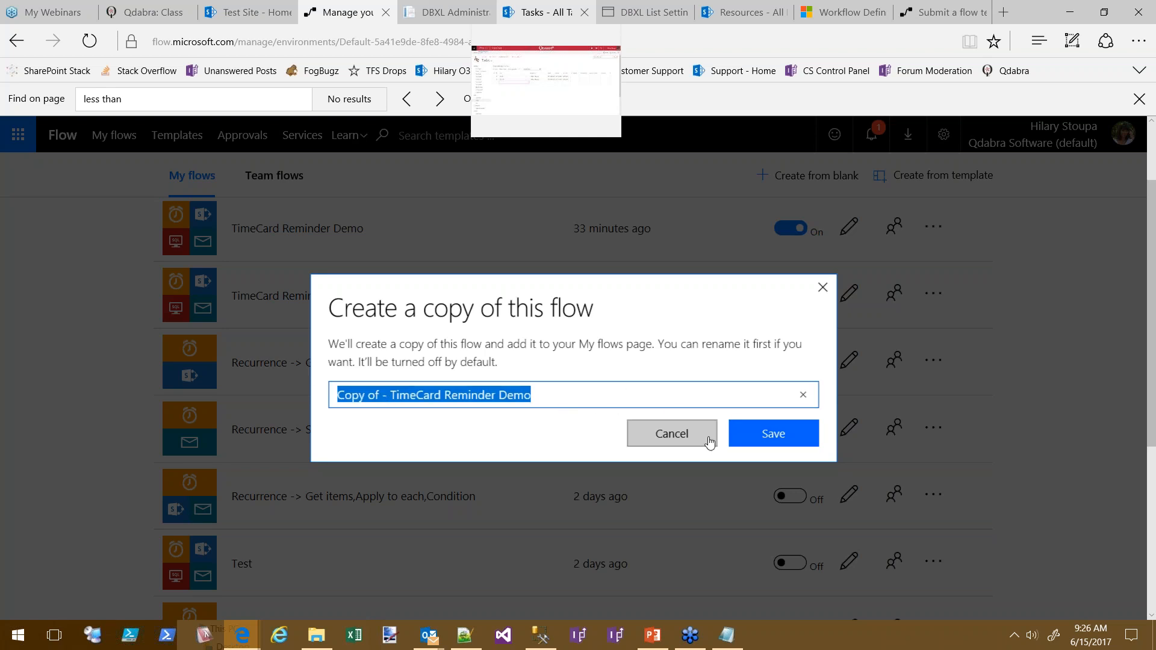
left_click(679, 444)
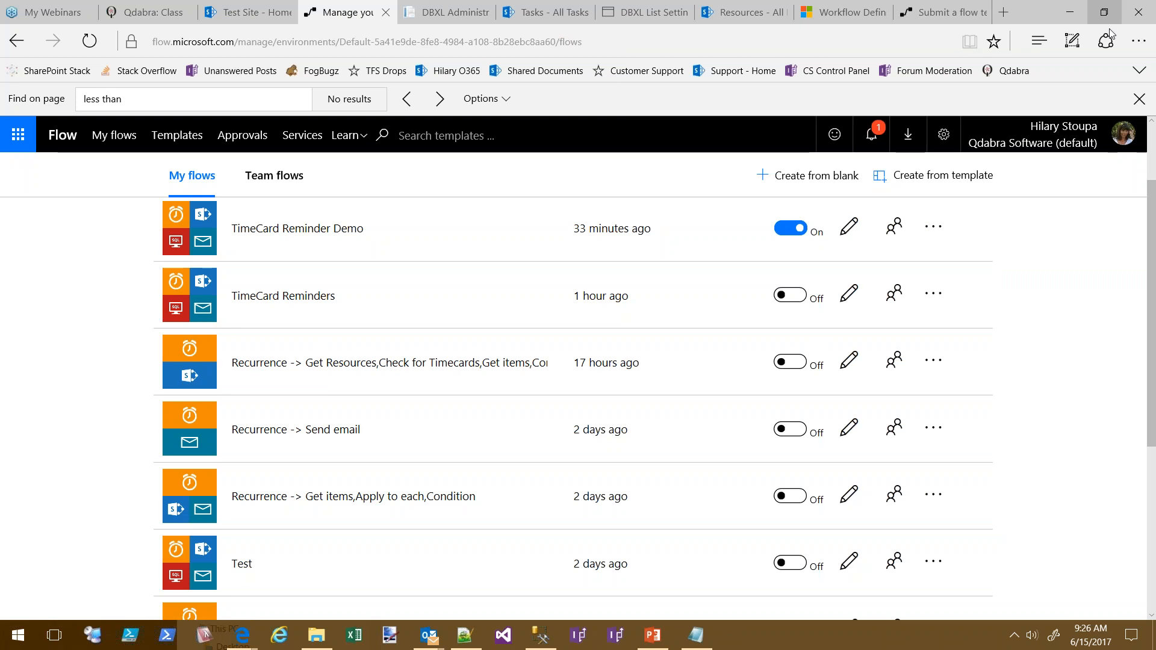
left_click(1139, 99)
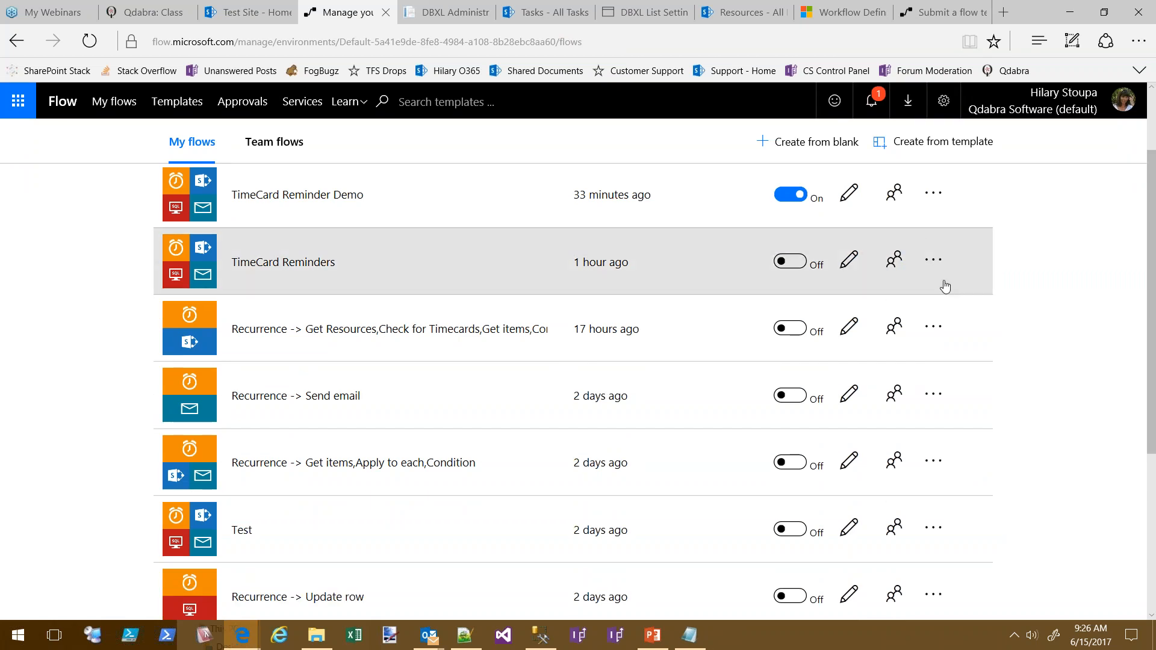
Open the TimeCard Reminders actions menu, then launch the Office 365 apps portal from the waffle
left_click(934, 260)
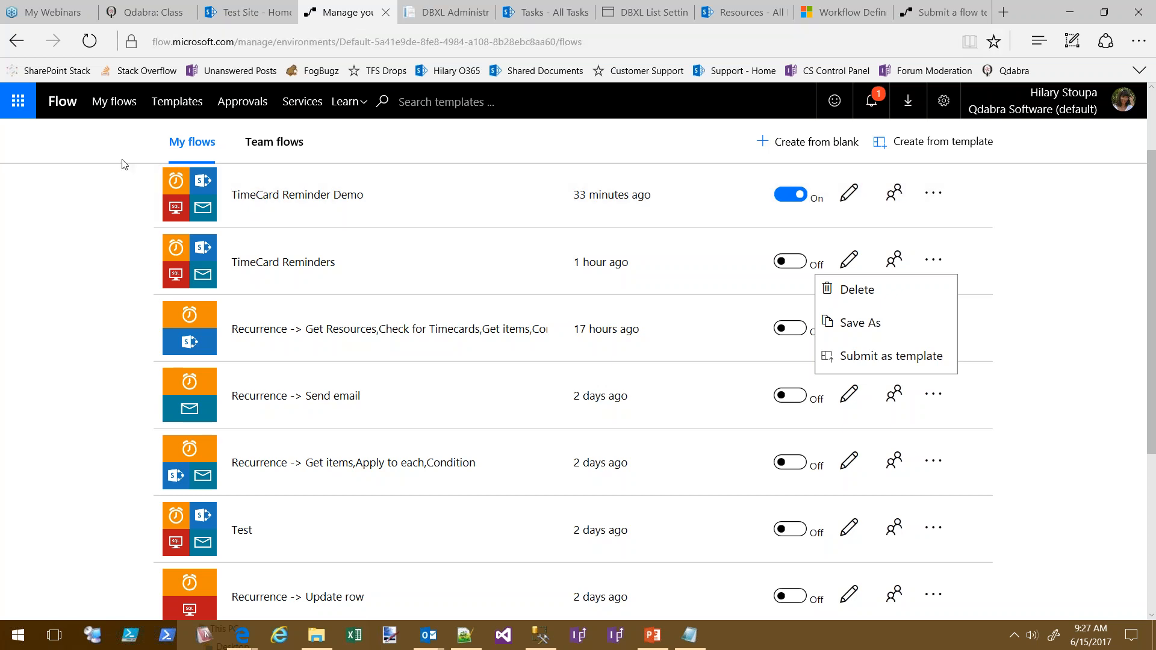
left_click(25, 107)
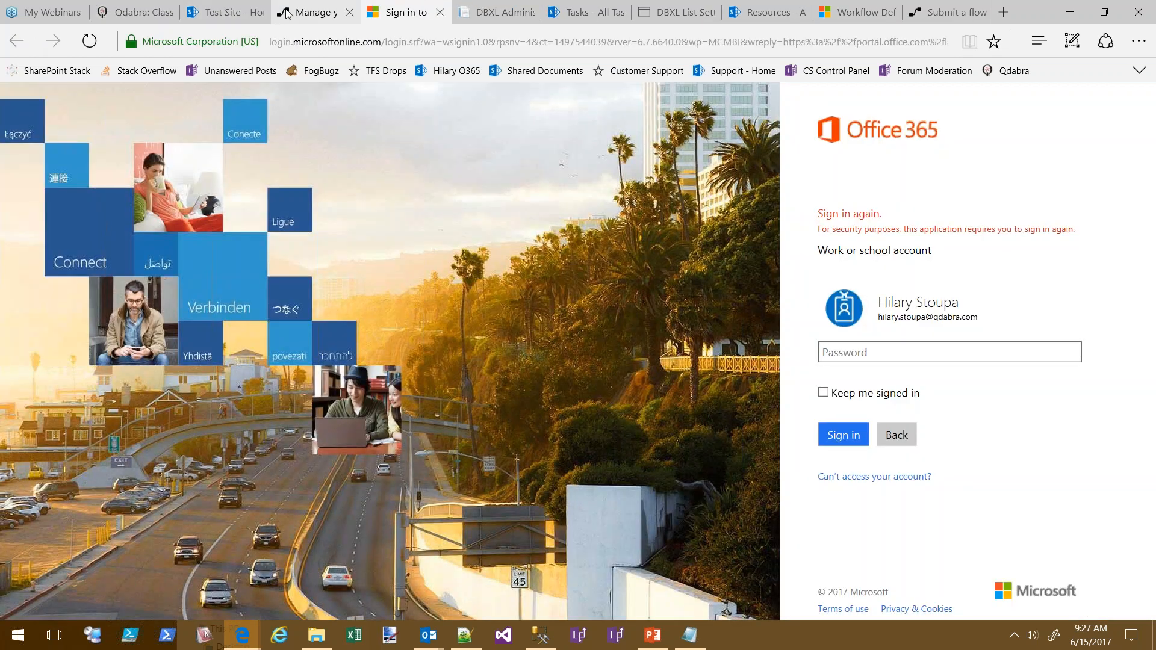
Launch Flow from the SharePoint Test Site app launcher and return to the My flows list
left_click(303, 13)
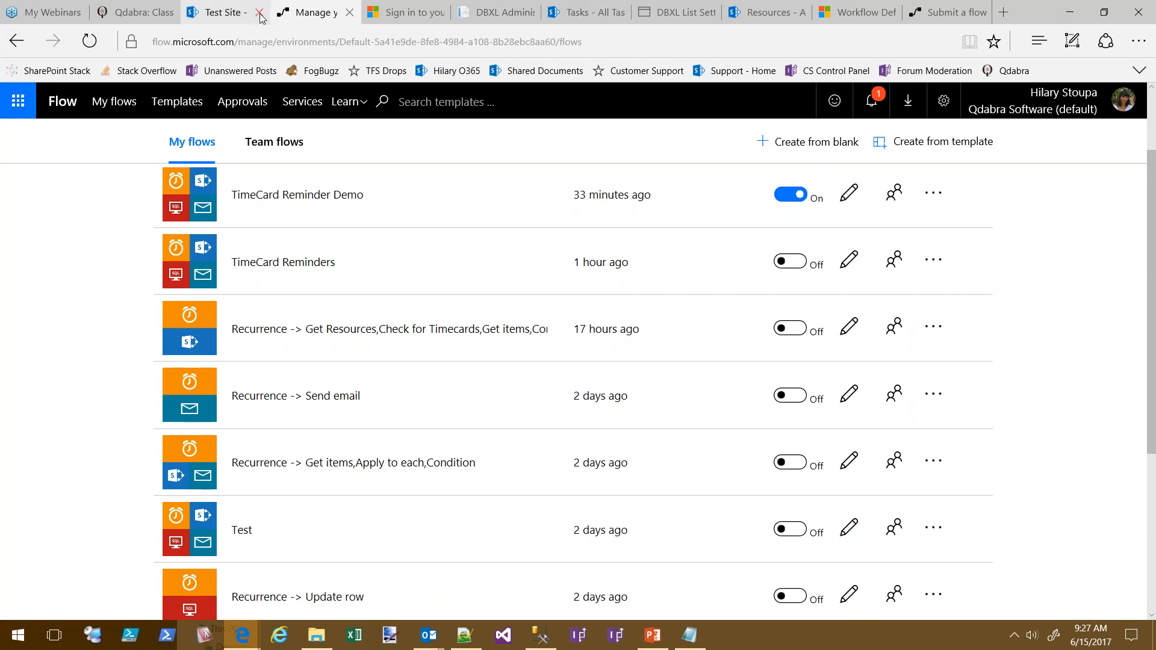
left_click(226, 12)
left_click(21, 101)
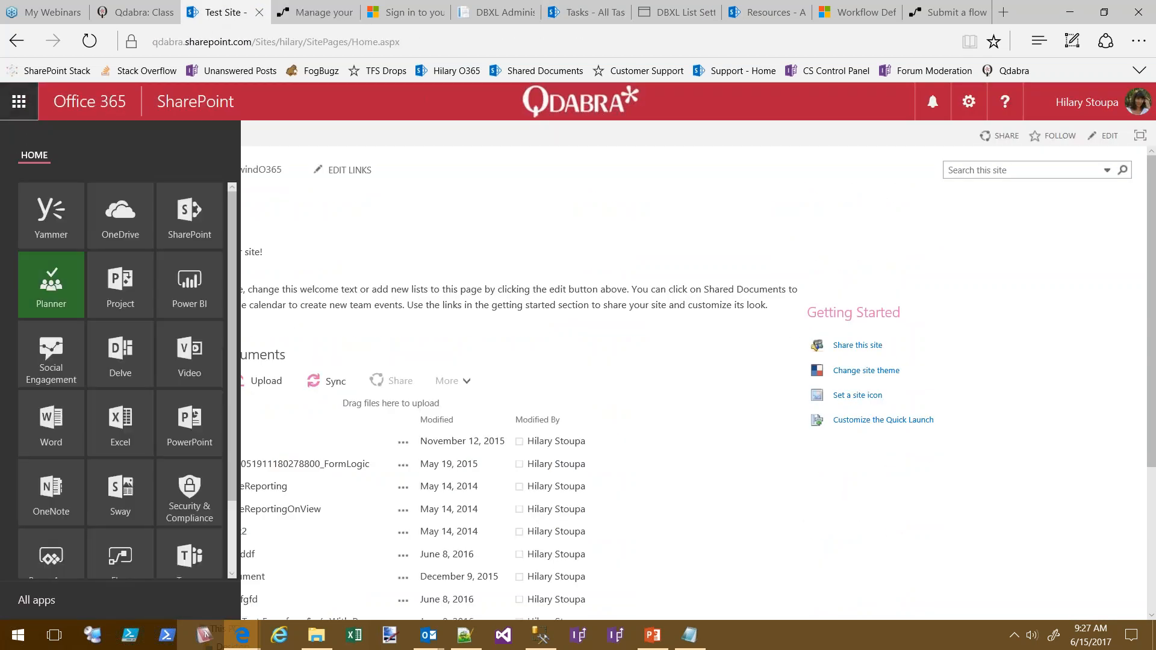
scroll(236, 384, "down", 3)
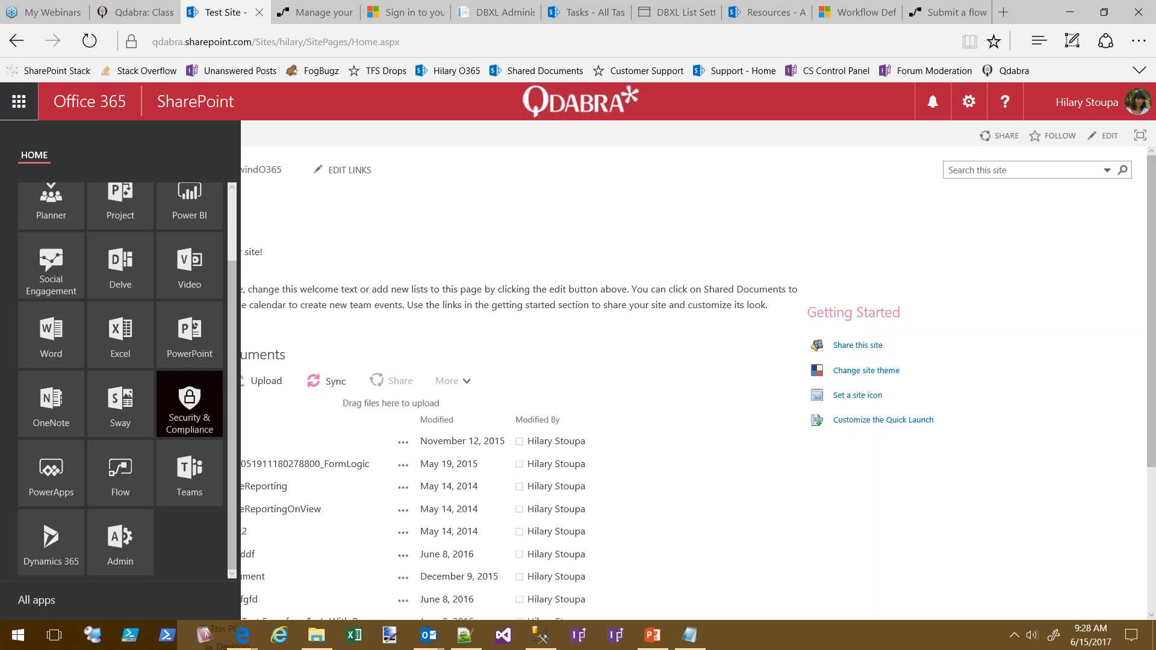
left_click(123, 491)
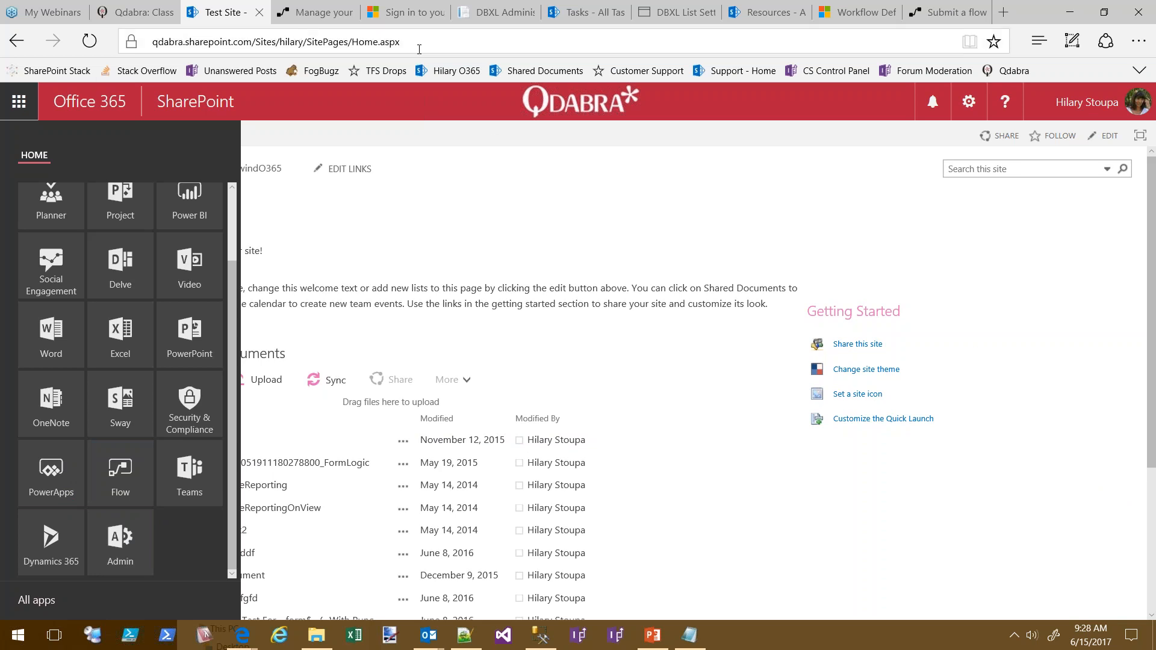
left_click(124, 475)
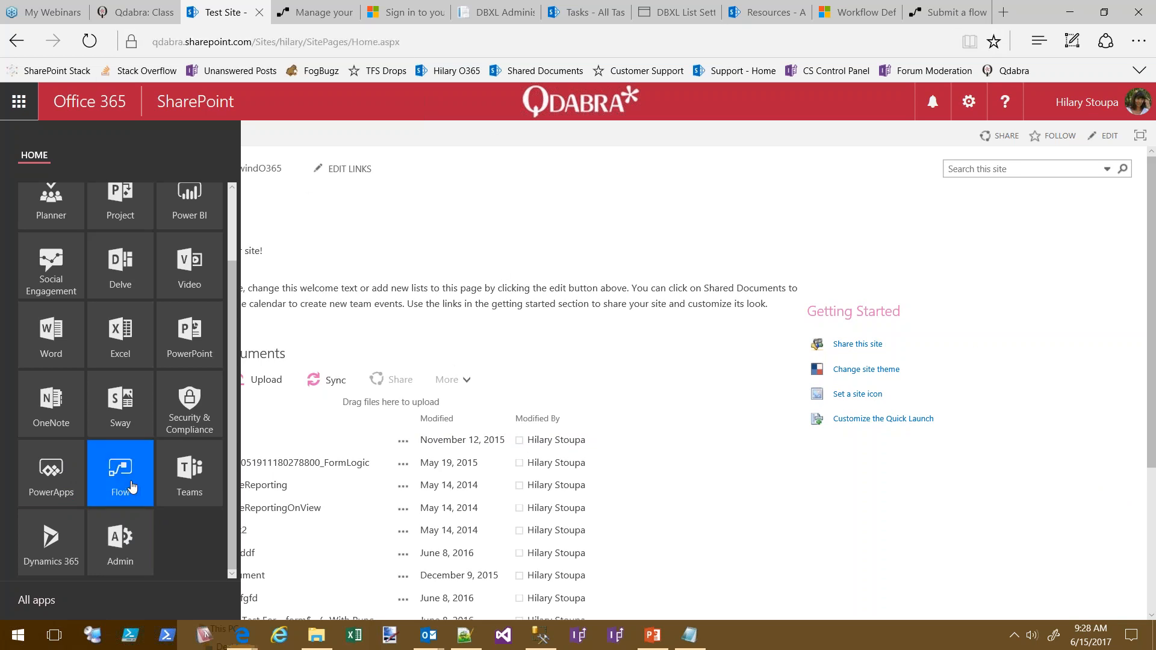
left_click(300, 12)
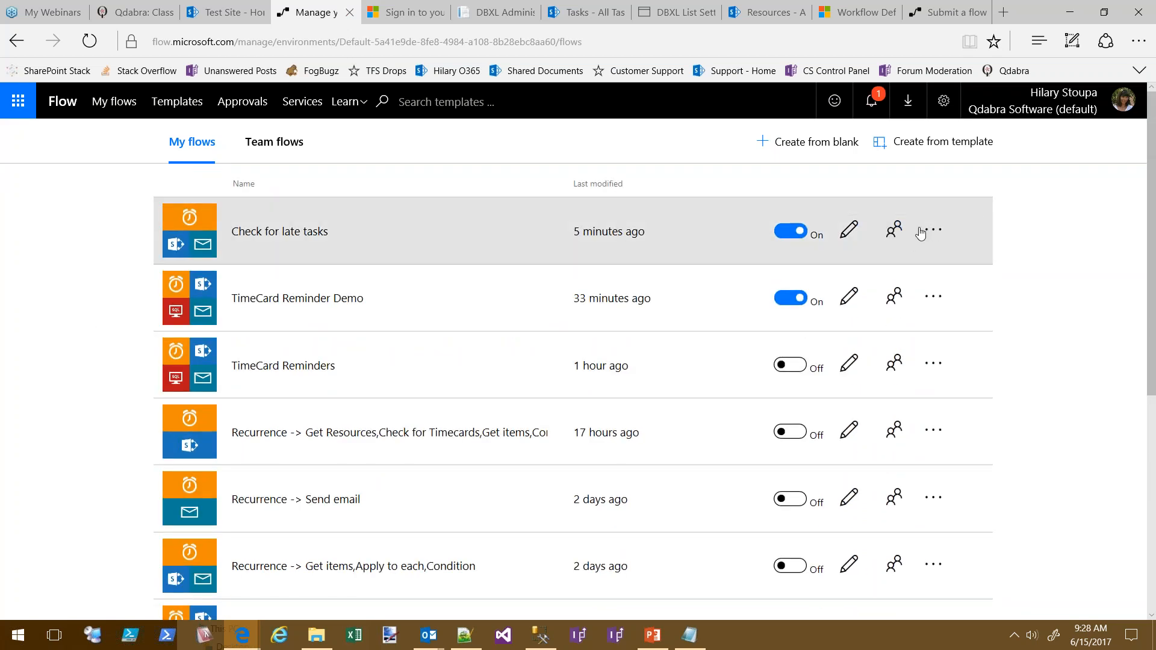
View the owners of Check for late tasks, showing one owner plus Mail and SharePoint connections
left_click(891, 234)
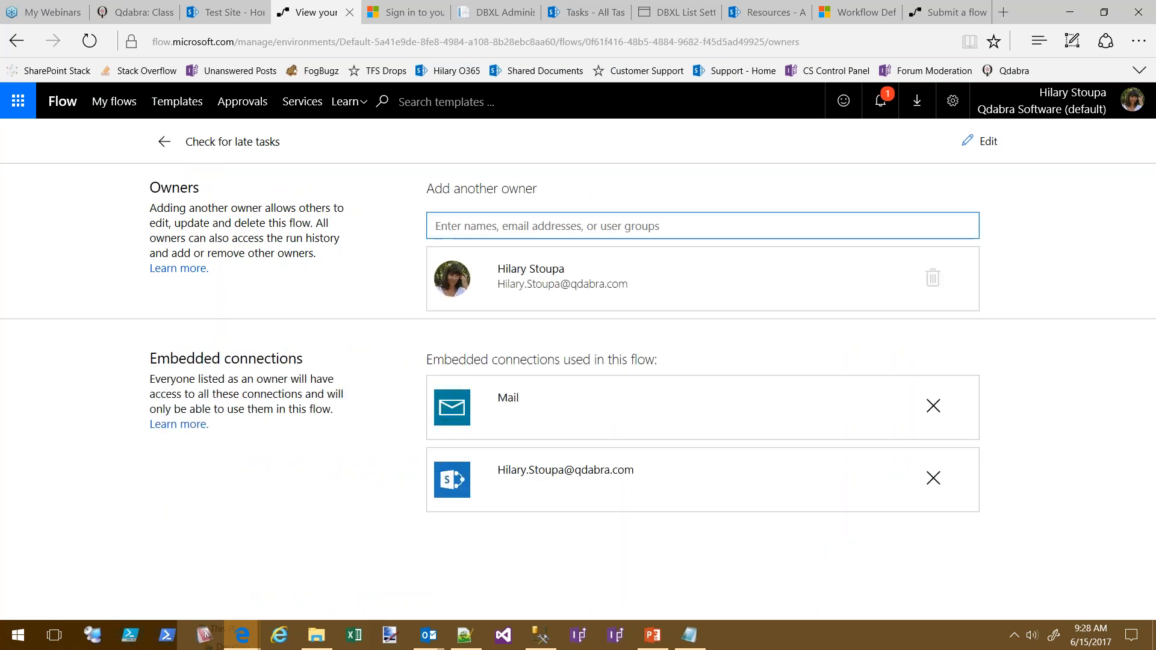
Go back from the owners page to the My flows list
left_click(16, 41)
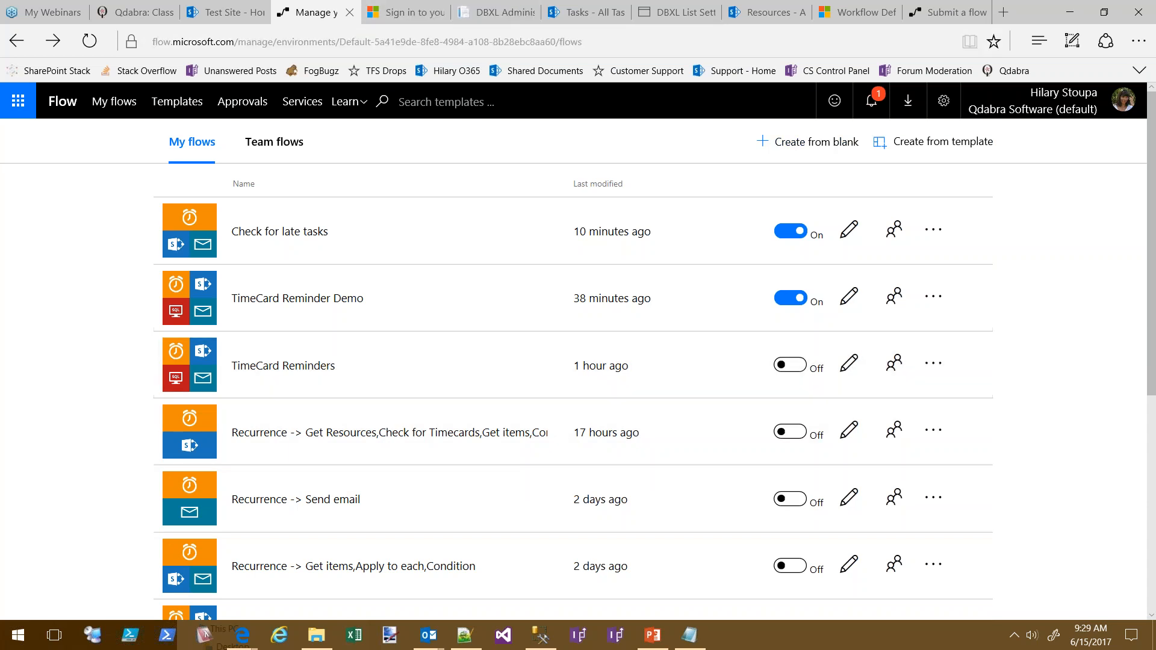
scroll(132, 392, "down", 2)
scroll(132, 392, "down", 5)
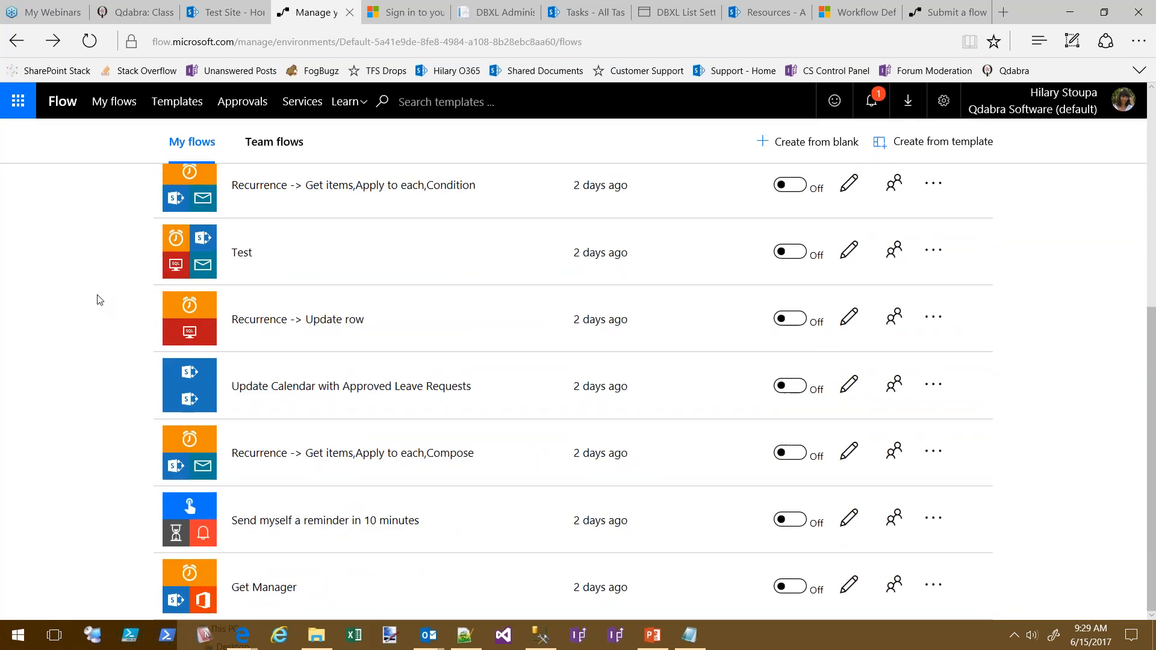
scroll(109, 312, "up", 2)
scroll(388, 452, "down", 2)
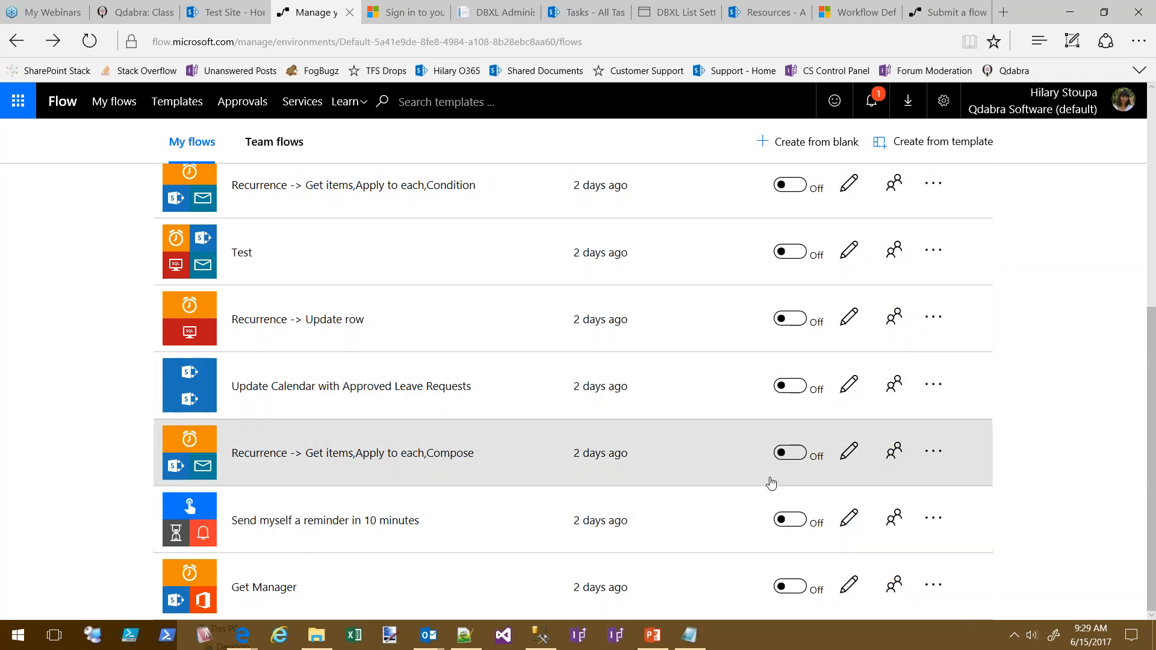
mouse_move(428, 636)
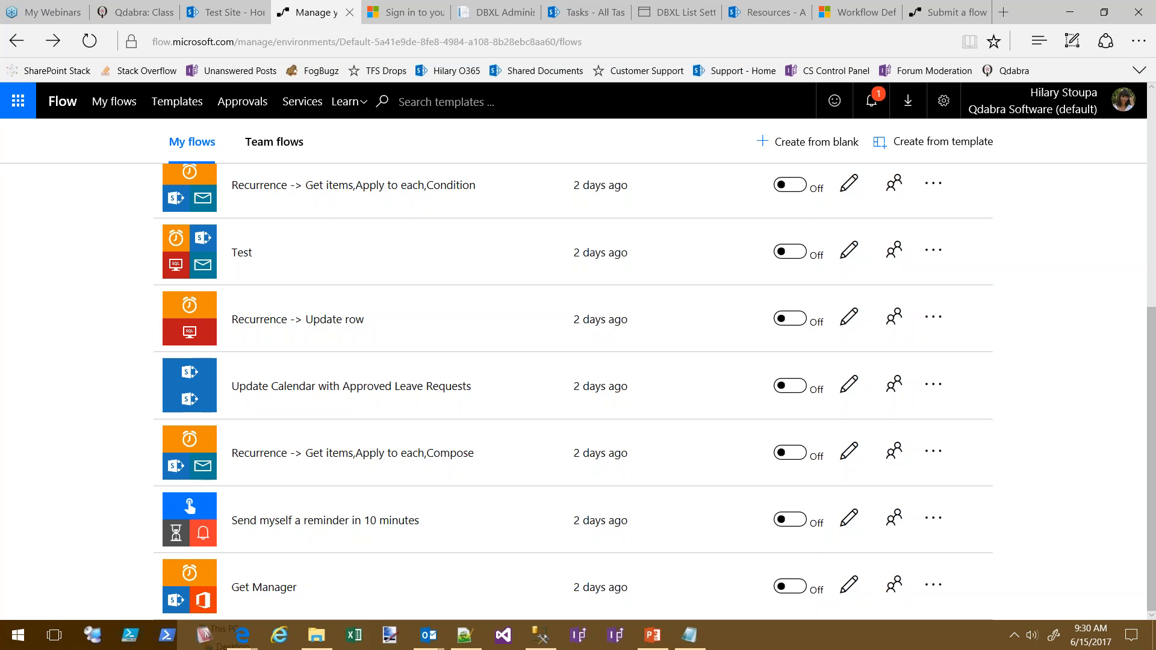
Close the leftover Office 365 sign-in tab so the My flows list shows again
left_click(403, 16)
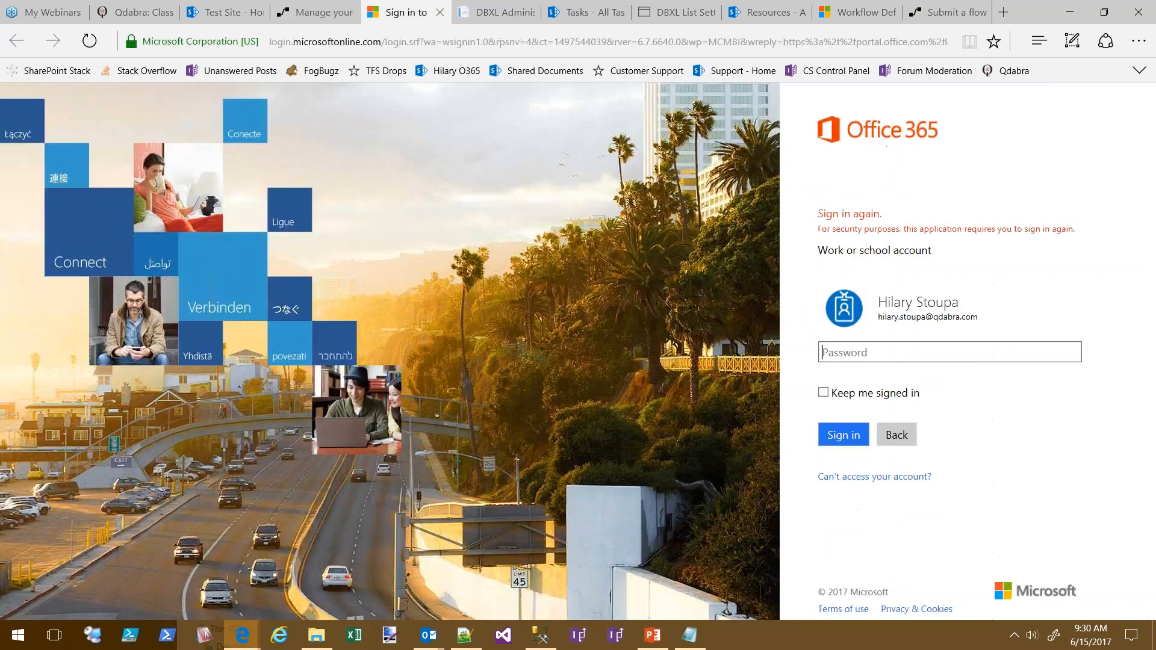
left_click(443, 15)
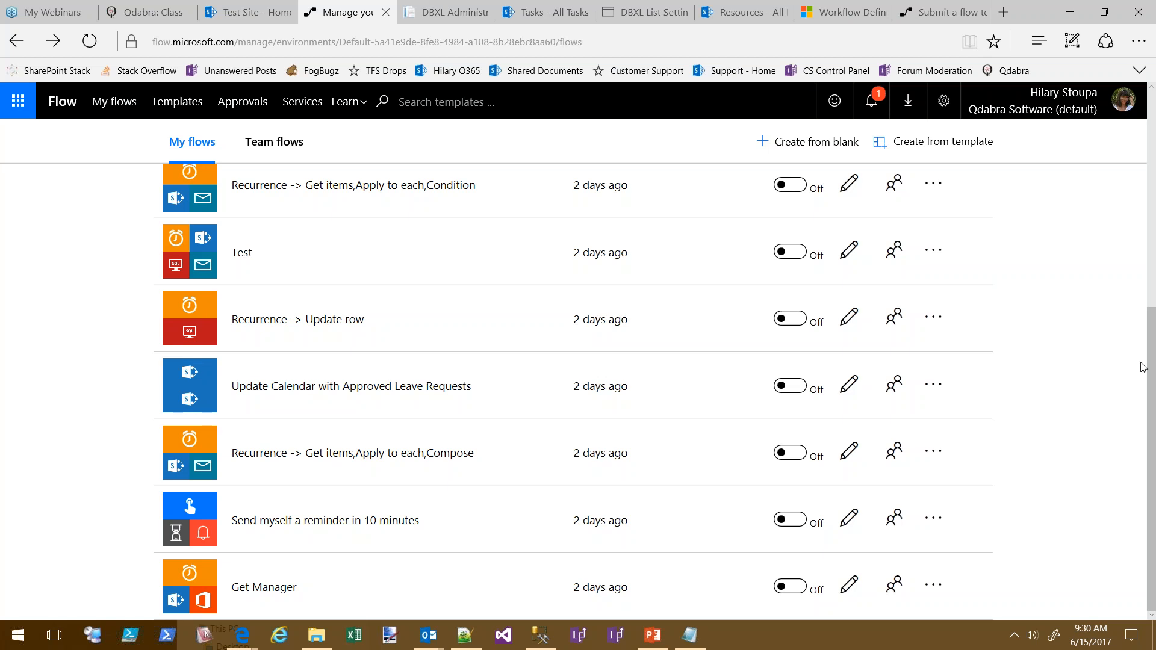
Open the 'Check for late tasks' flow's details page from the top of My flows
scroll(1092, 348, "up", 6)
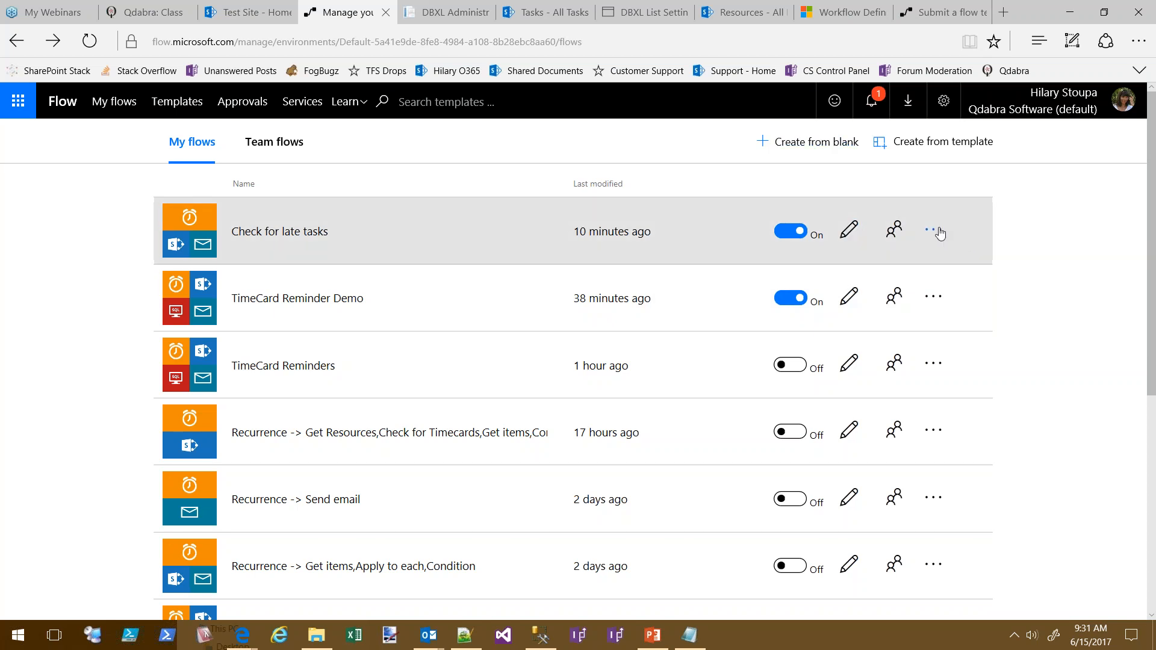
left_click(936, 231)
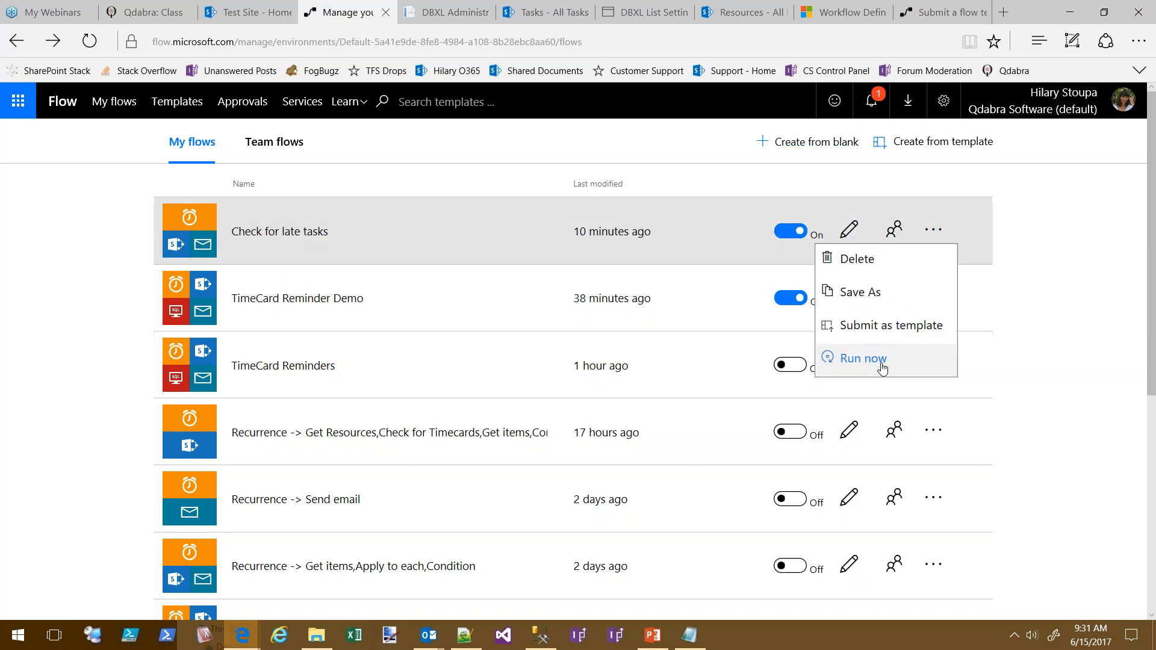
left_click(1066, 297)
left_click(201, 240)
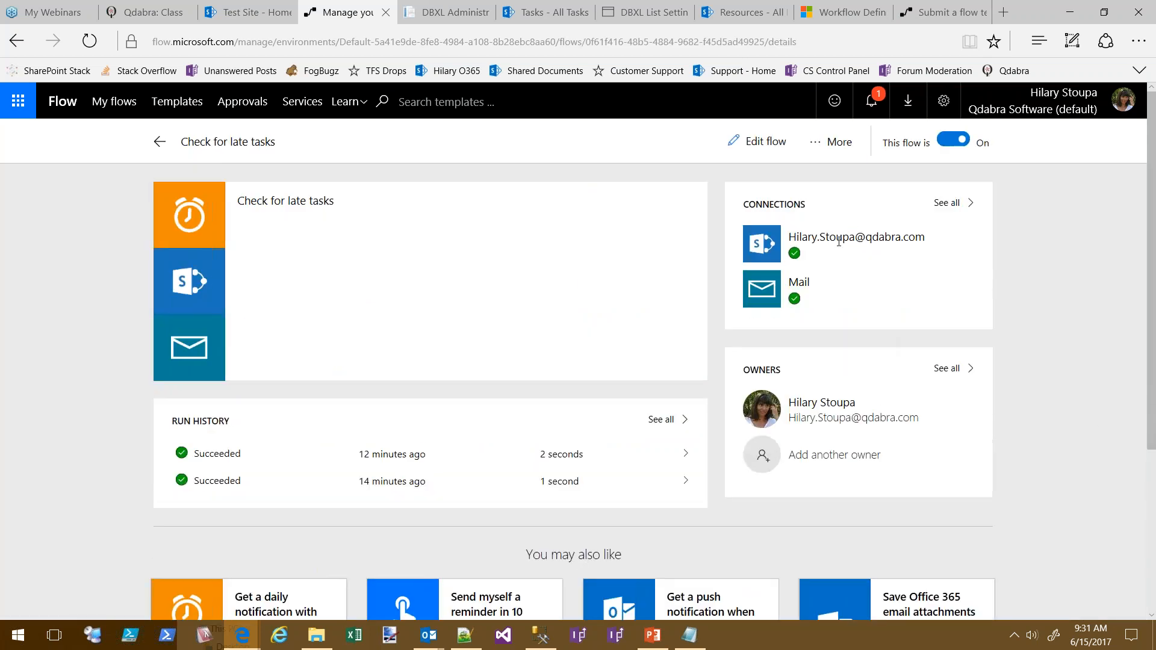
left_click(958, 204)
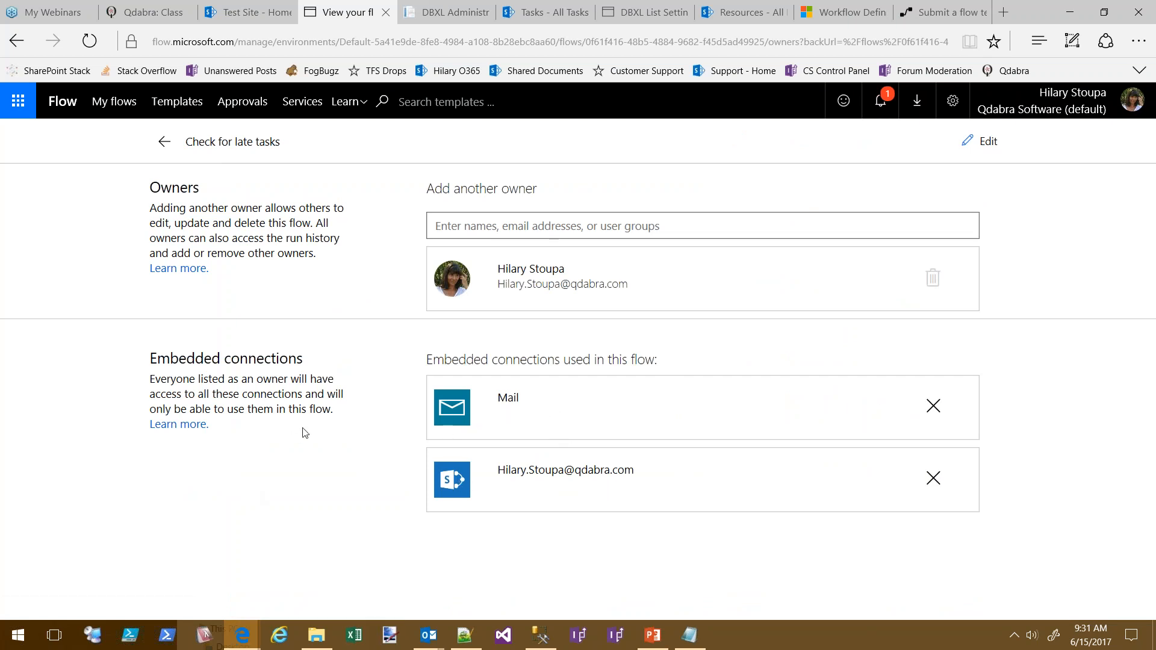
left_click(18, 41)
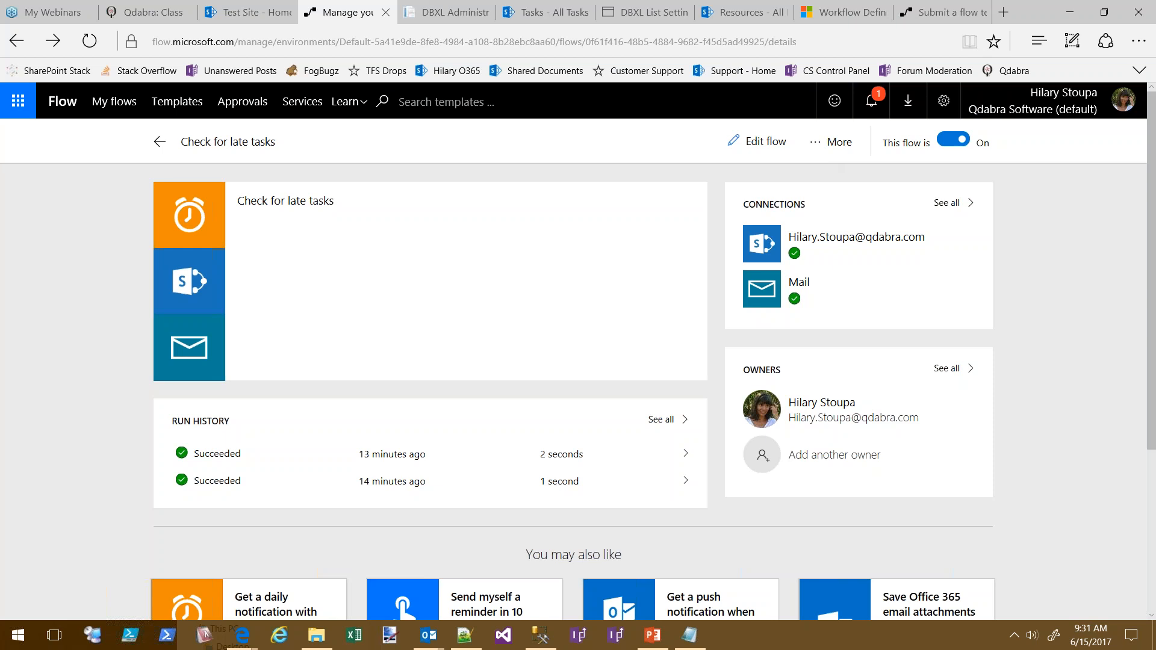
Scroll the Check for late tasks details to review its two succeeded runs
scroll(1039, 425, "down", 4)
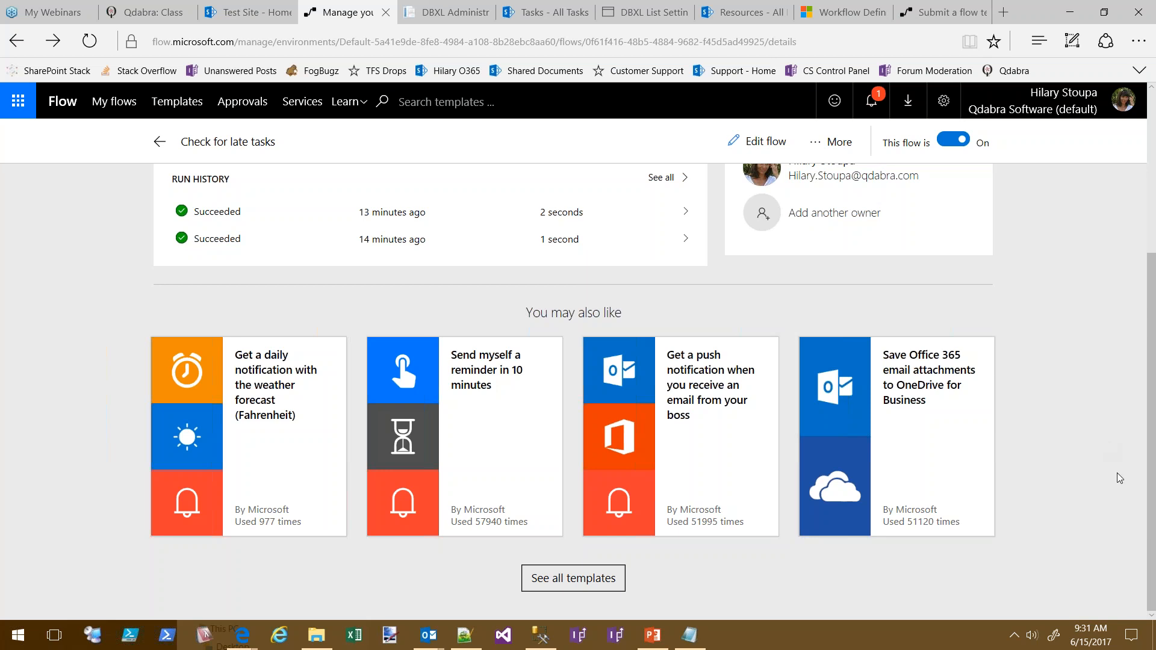
scroll(1076, 515, "up", 1)
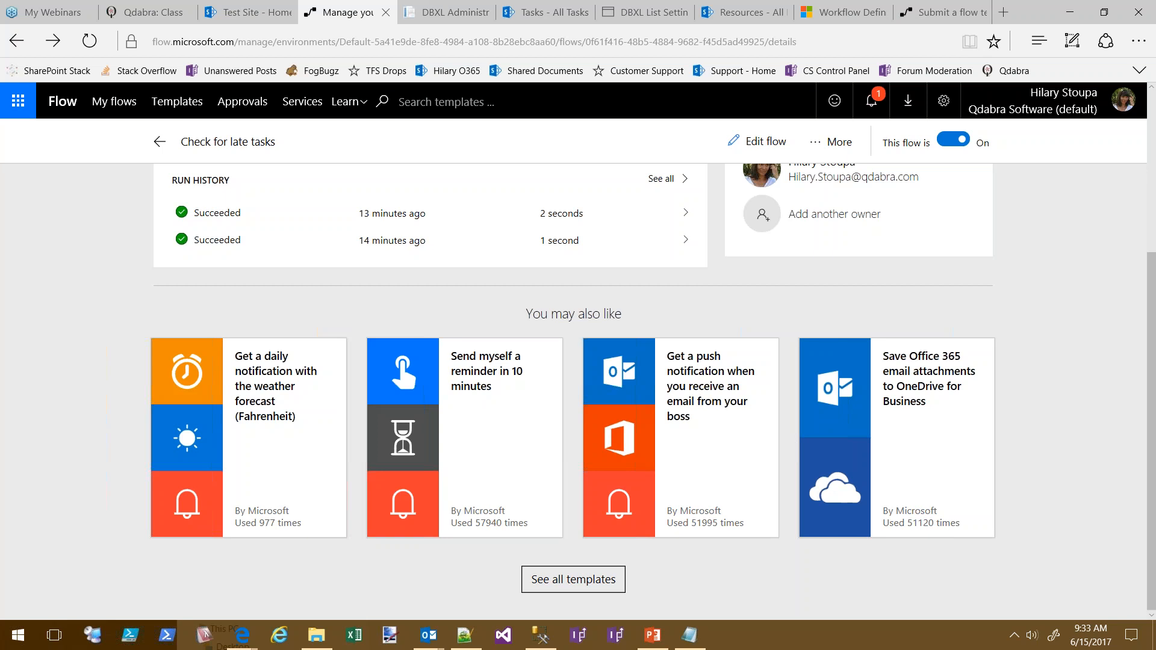
Open an InPrivate Internet Explorer window at marinetechnologies.sharepoint.com and move it mostly off screen
right_click(283, 641)
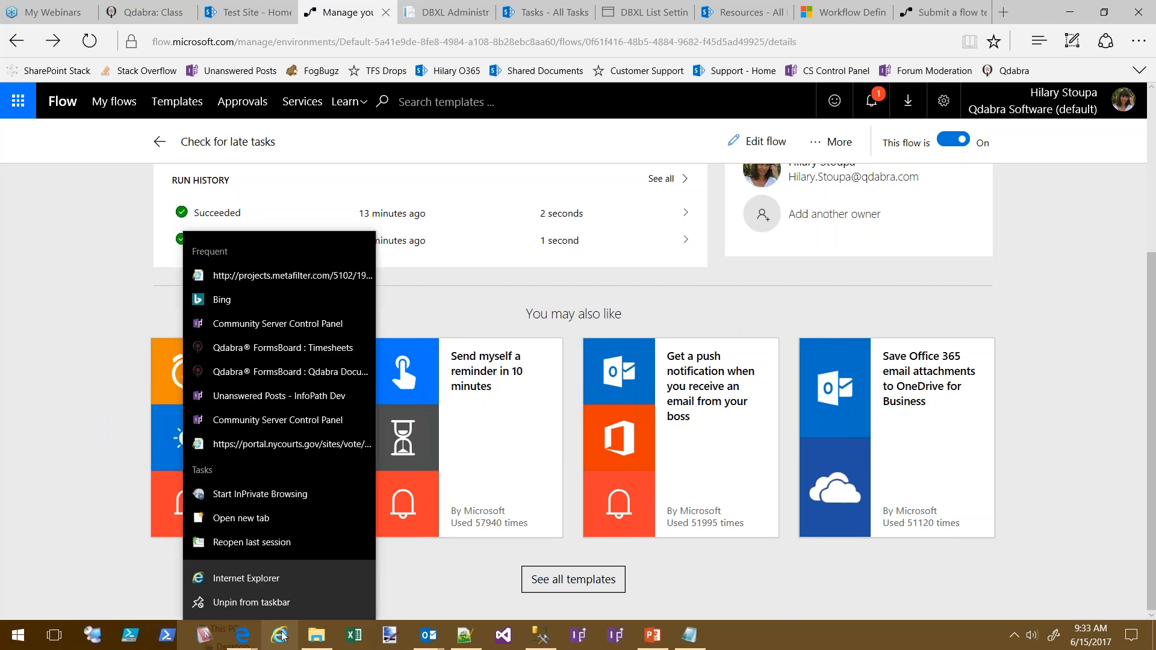
left_click(275, 496)
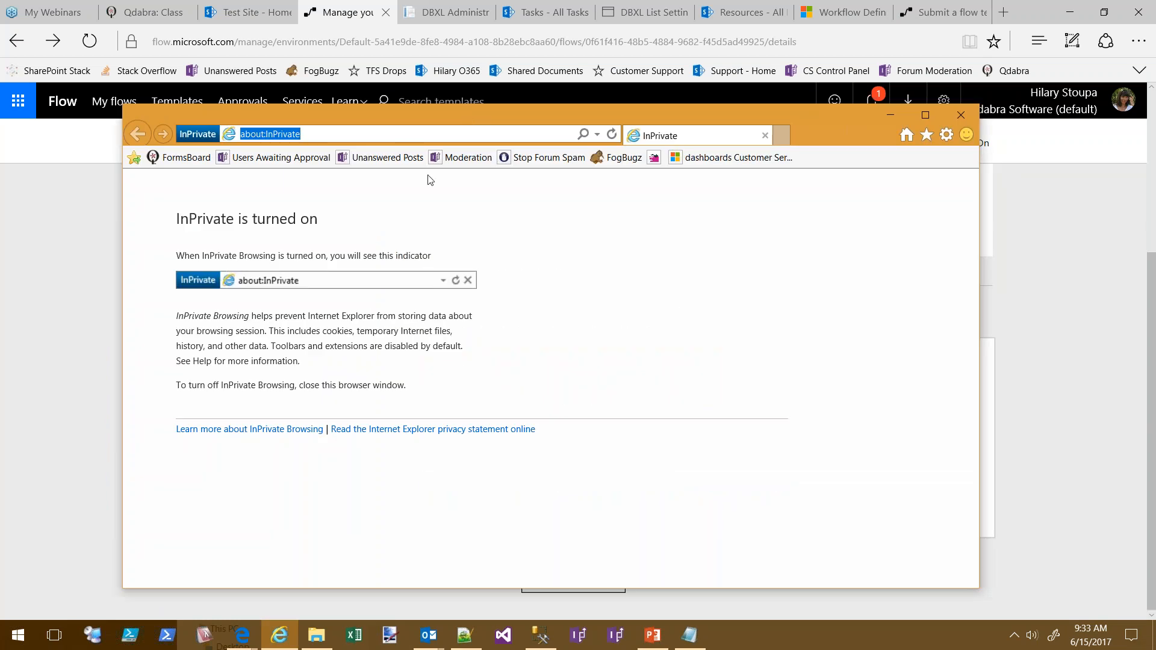
type("mar")
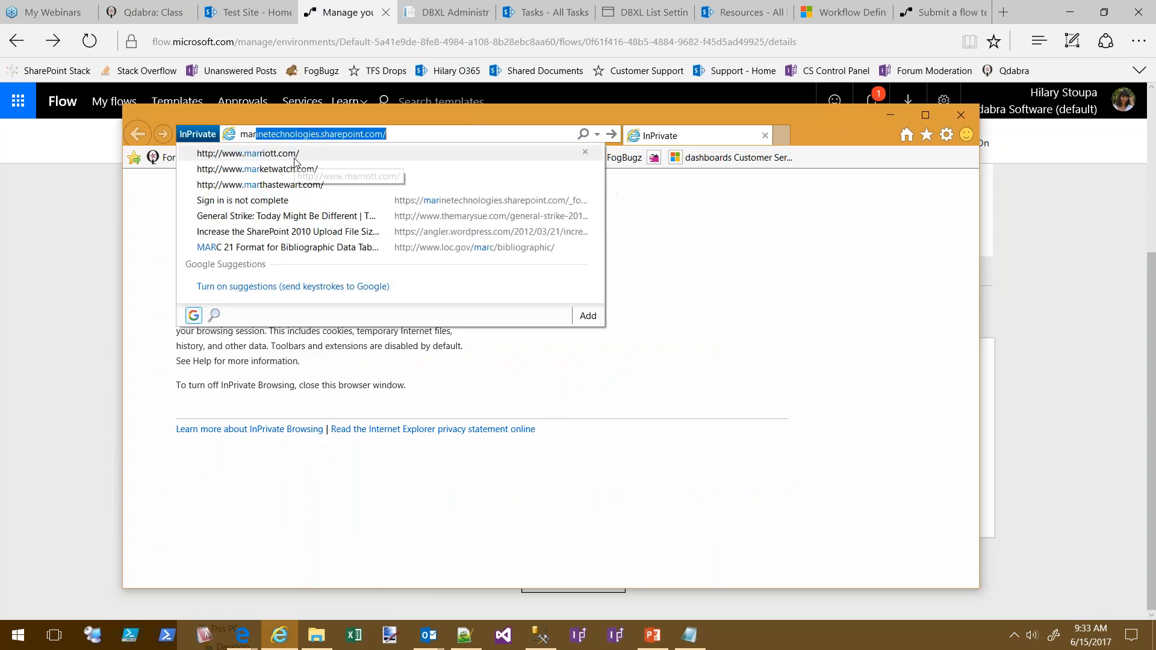
key("Return")
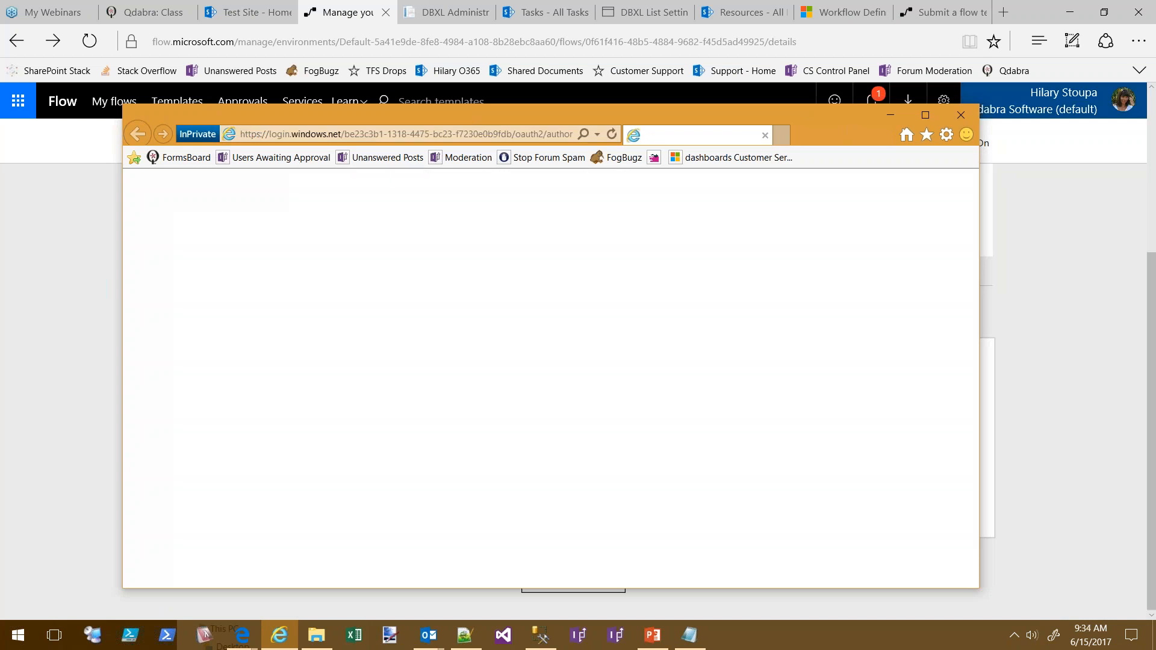
left_click_drag(778, 115, 1155, 2)
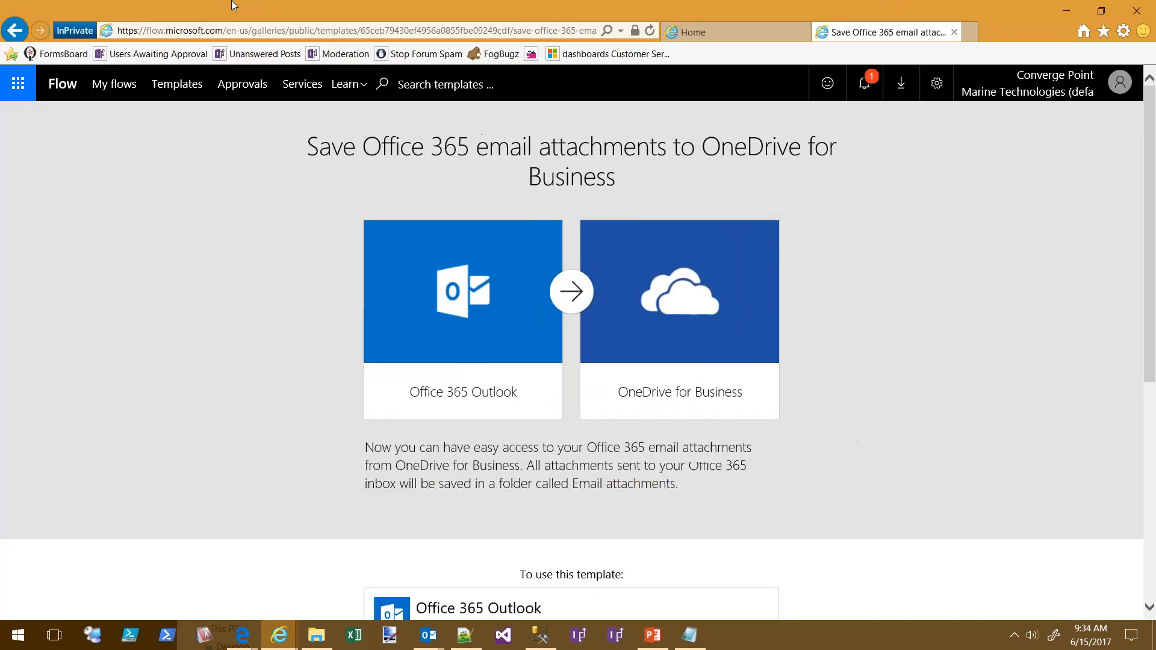
Scroll the 'Save Office 365 email attachments to OneDrive for Business' template page to Create Flow
scroll(974, 473, "down", 3)
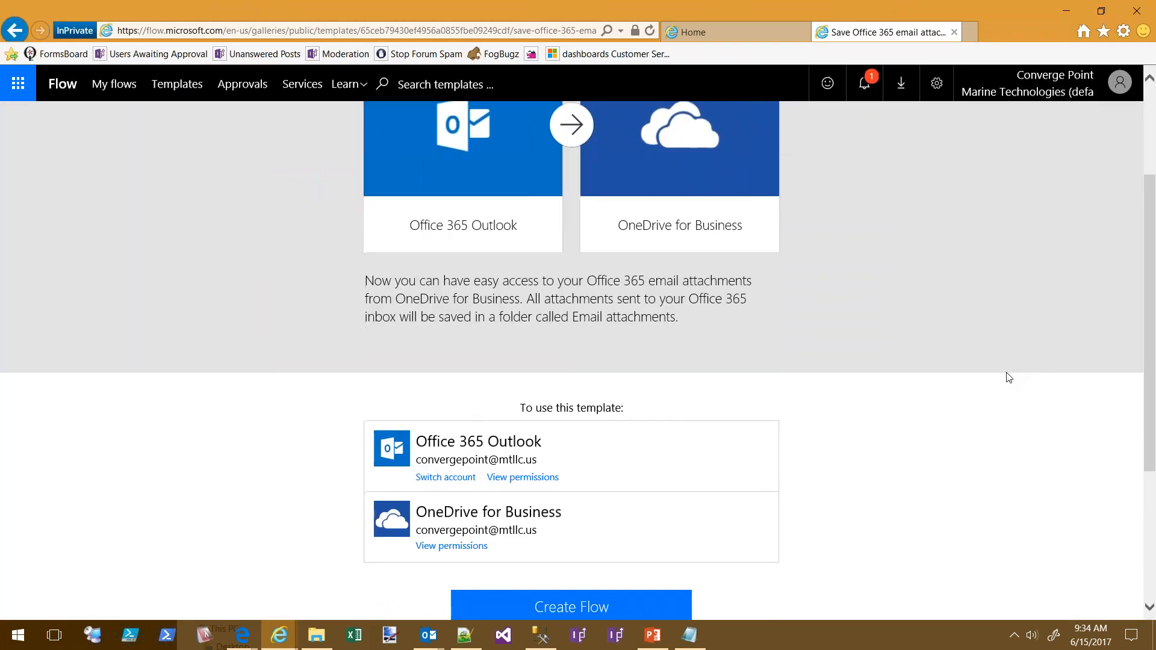
scroll(1052, 436, "up", 3)
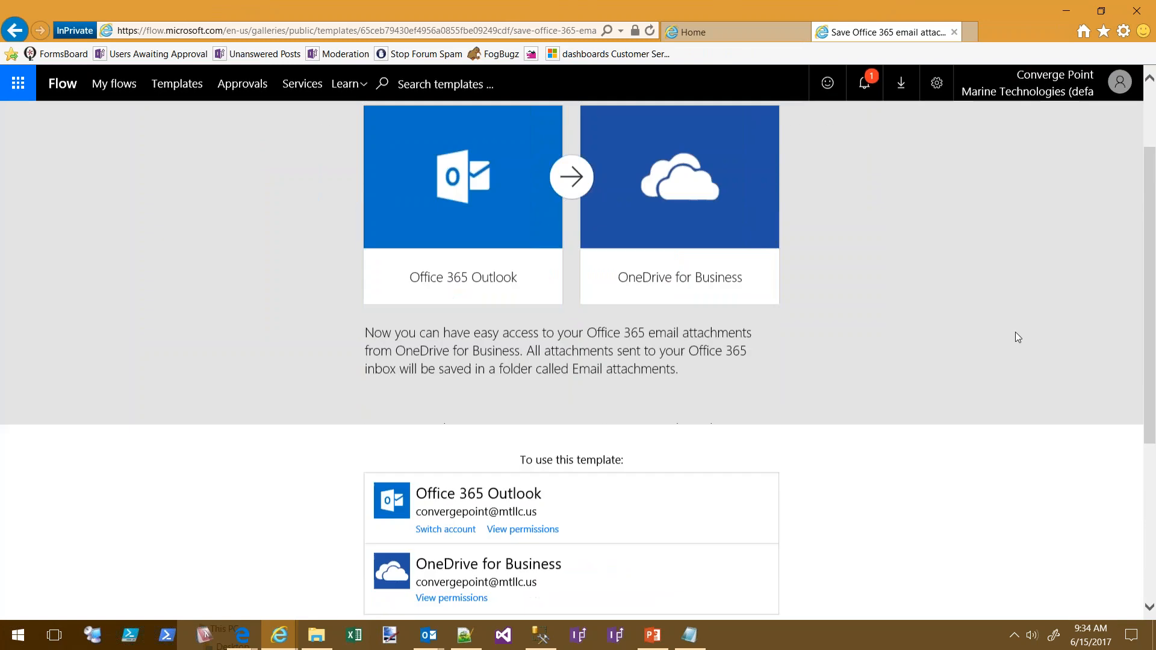
scroll(1052, 436, "down", 4)
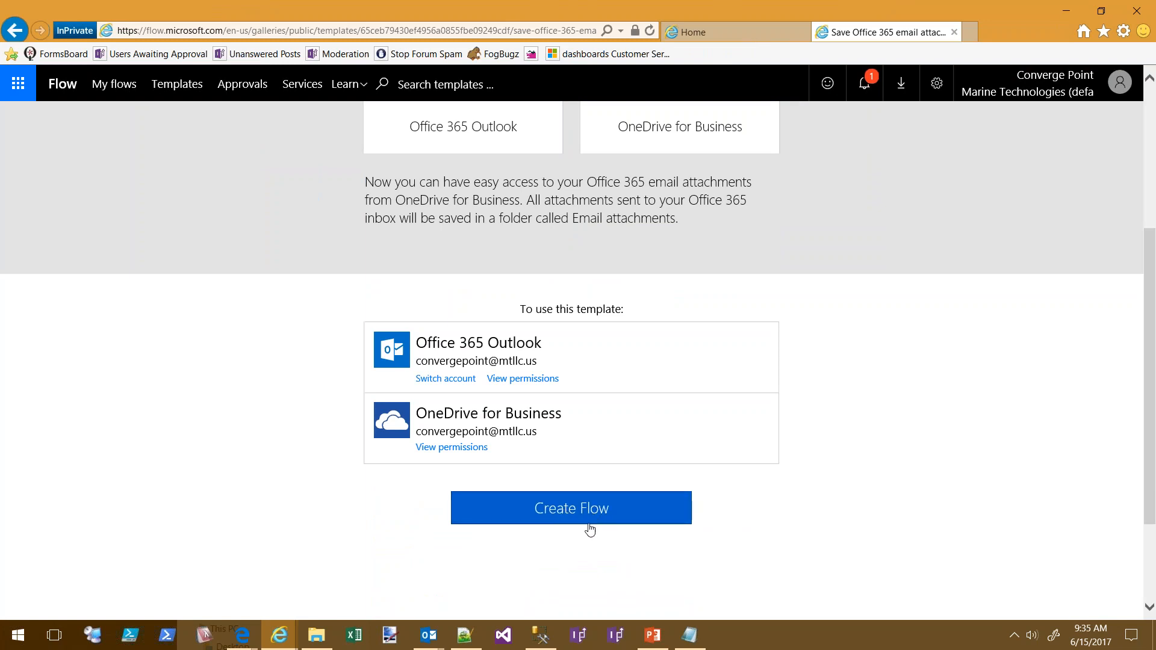
scroll(974, 474, "down", 2)
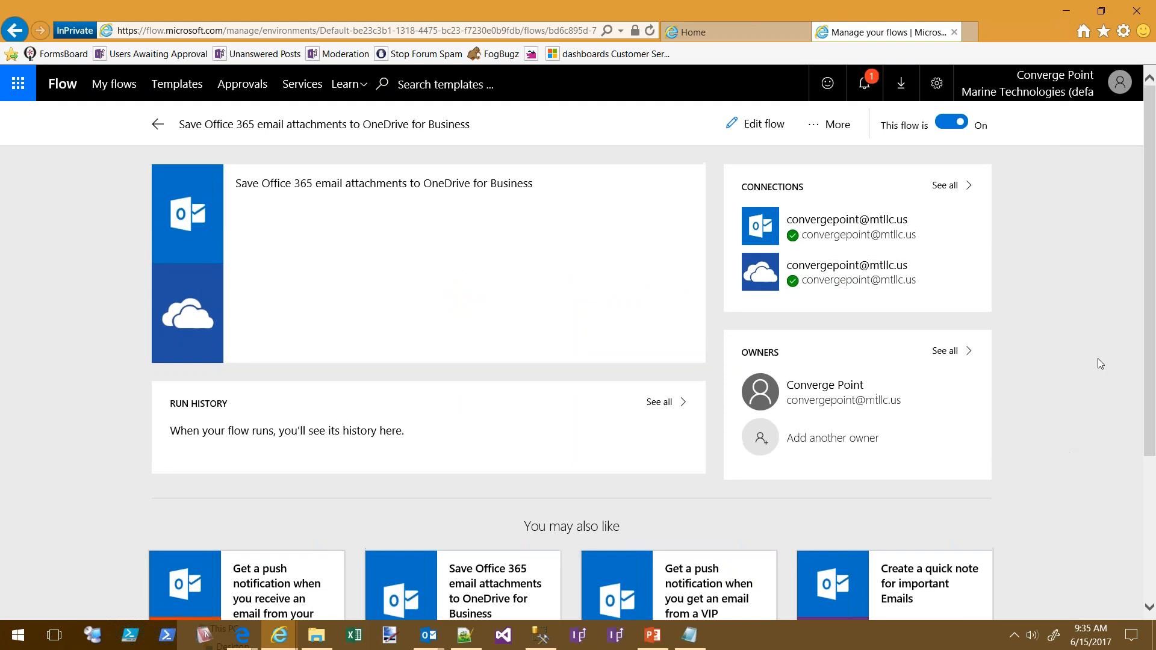
Open the new OneDrive attachments flow in the designer, pan the canvas, and restore the window
left_click(762, 124)
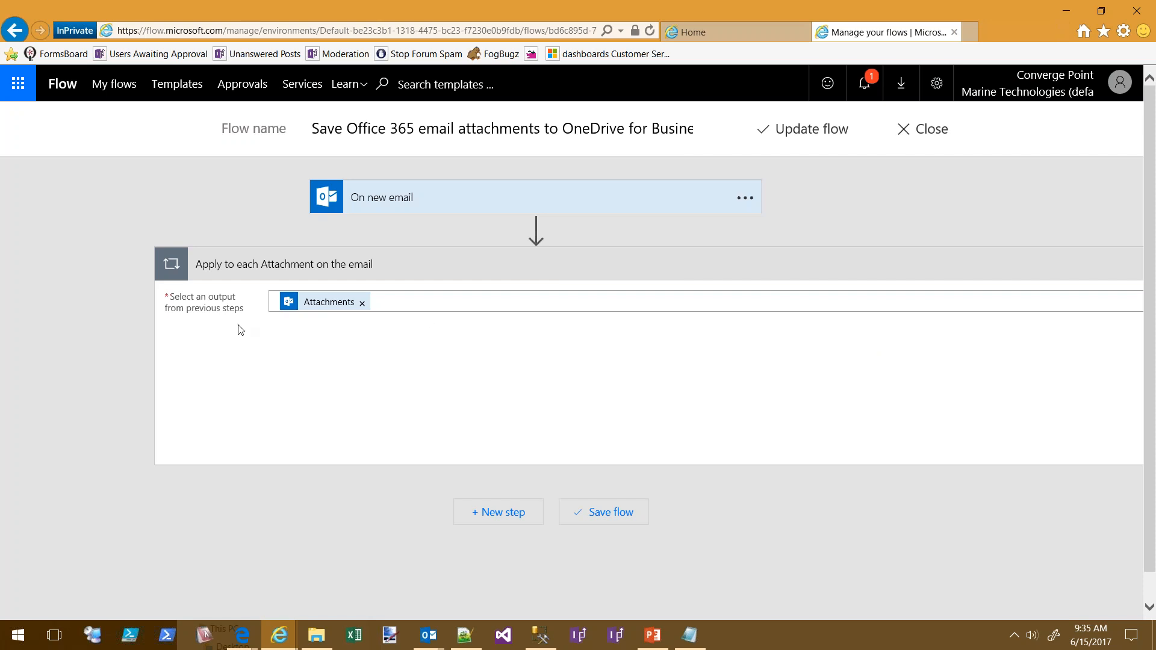
left_click_drag(700, 559, 617, 554)
left_click_drag(662, 509, 489, 505)
left_click_drag(627, 508, 341, 485)
left_click_drag(609, 483, 228, 493)
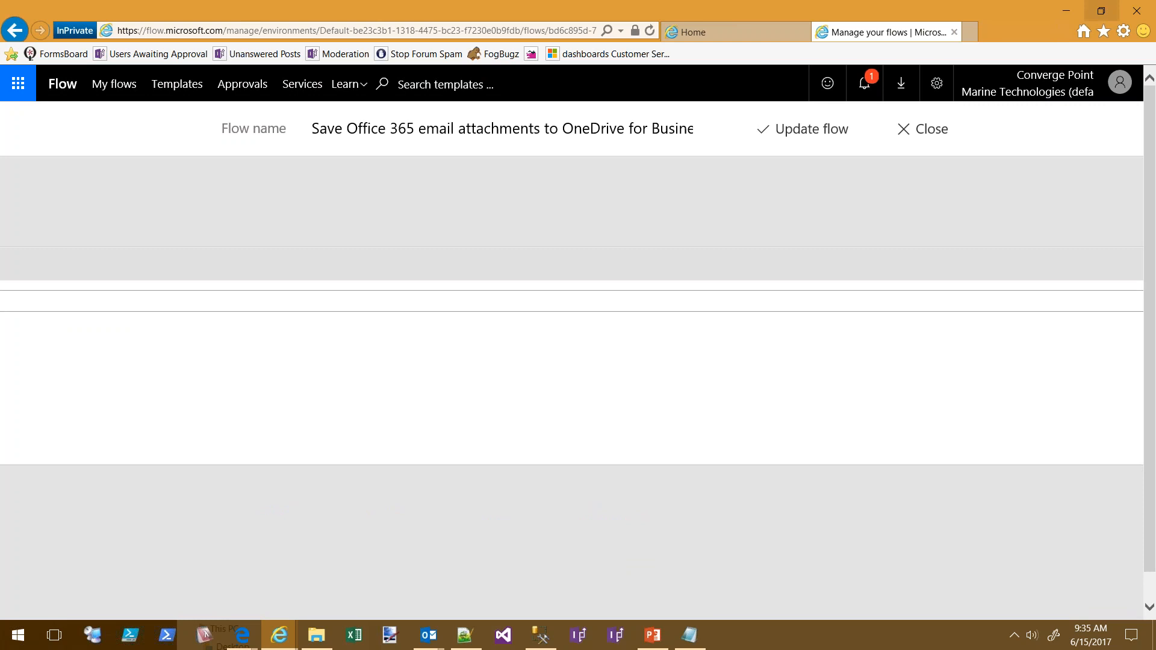
left_click(1102, 10)
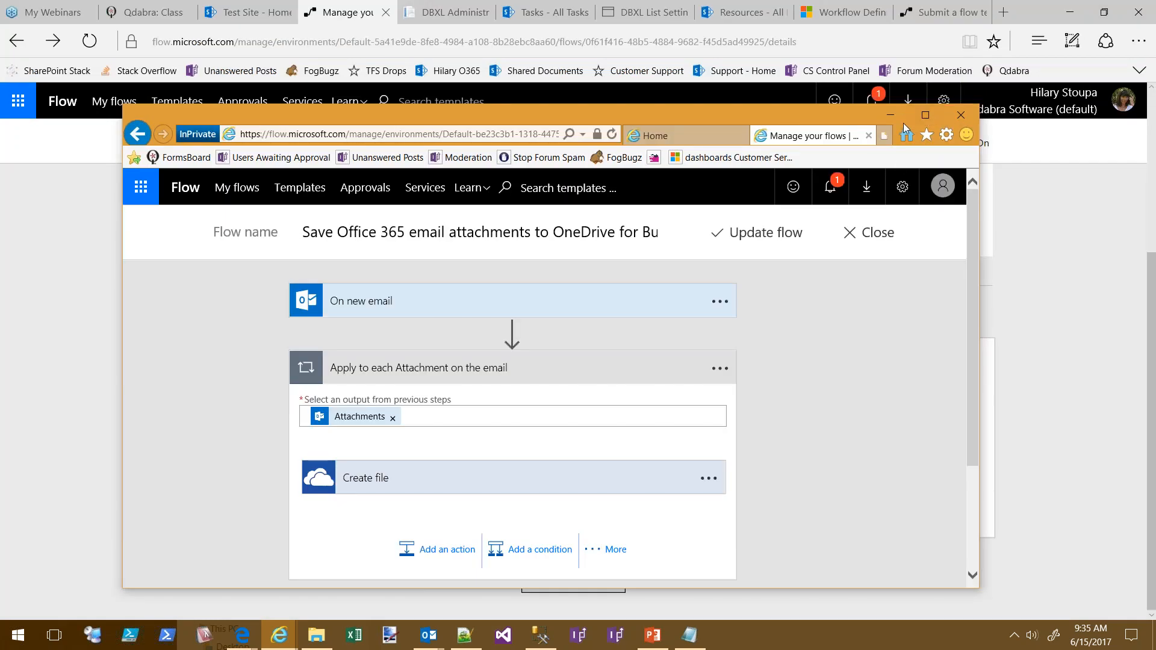
Reposition and resize the browser into a narrower, full-height window showing trigger, loop and Create file
left_click_drag(666, 110, 561, 32)
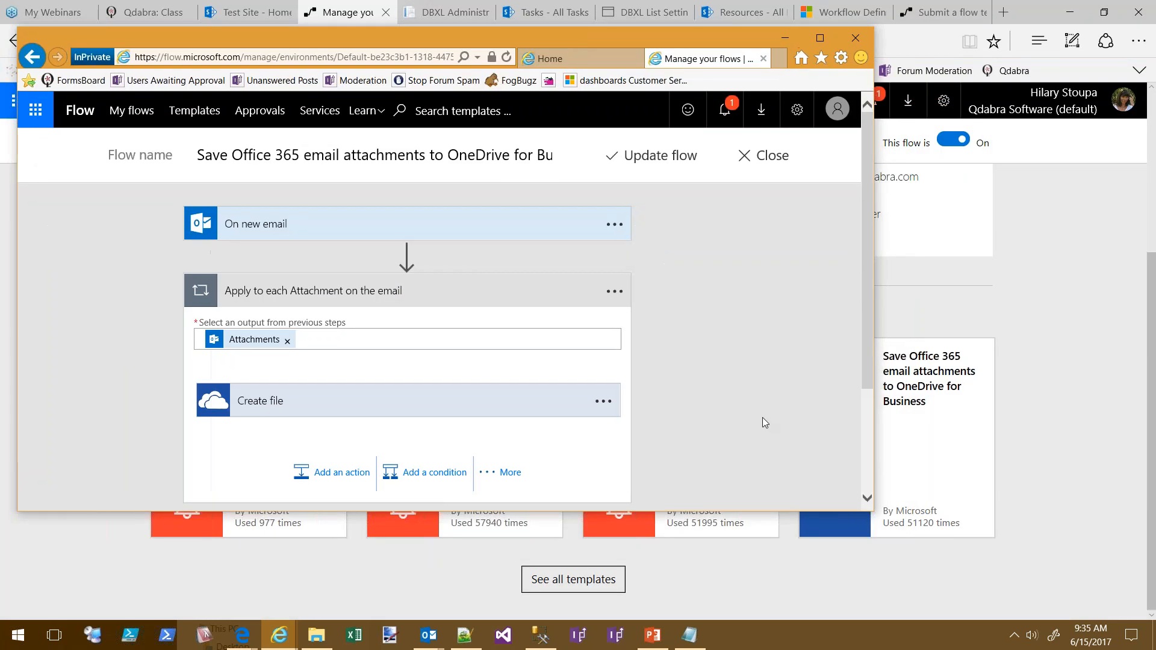
scroll(762, 417, "down", 2)
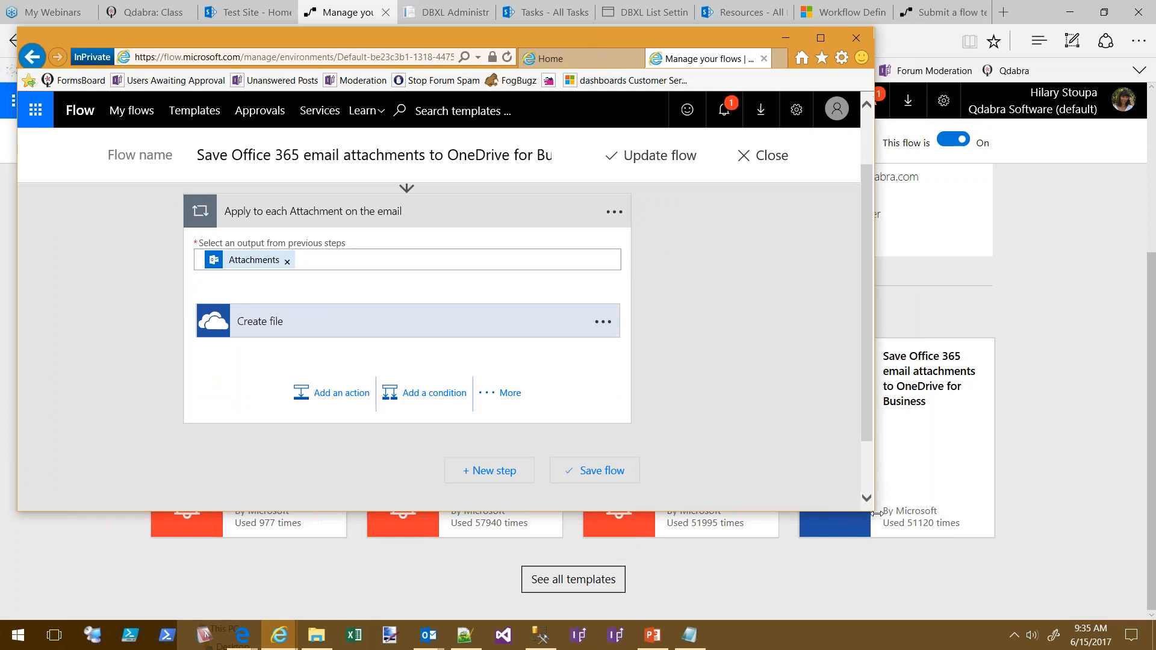
left_click_drag(876, 513, 989, 513)
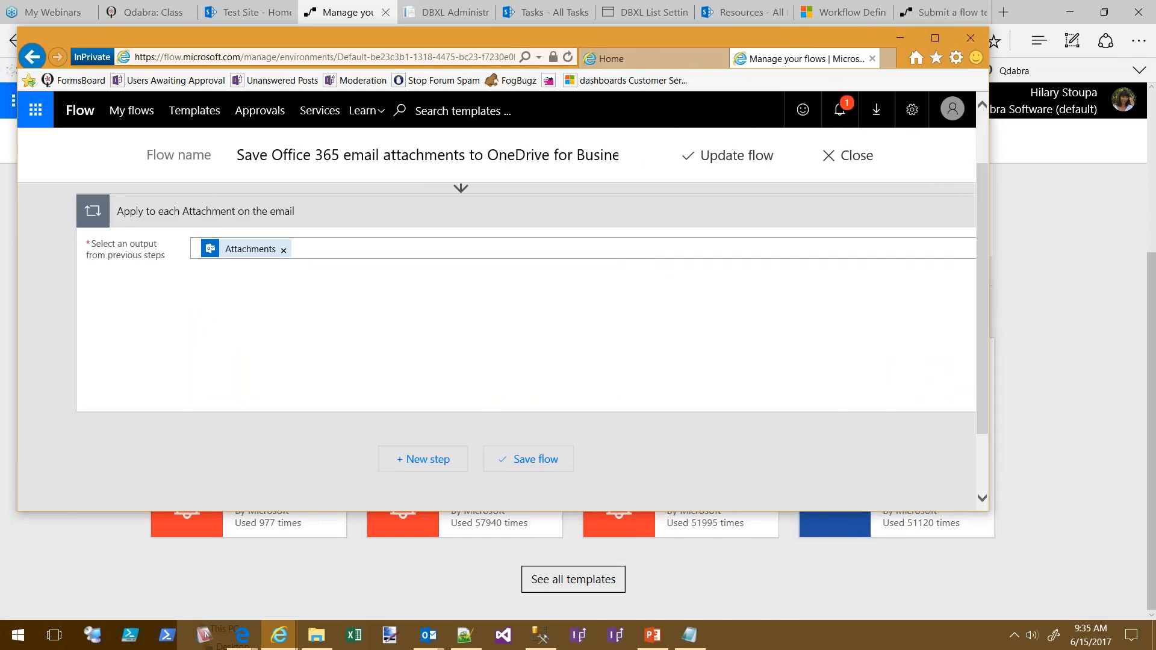
left_click(940, 36)
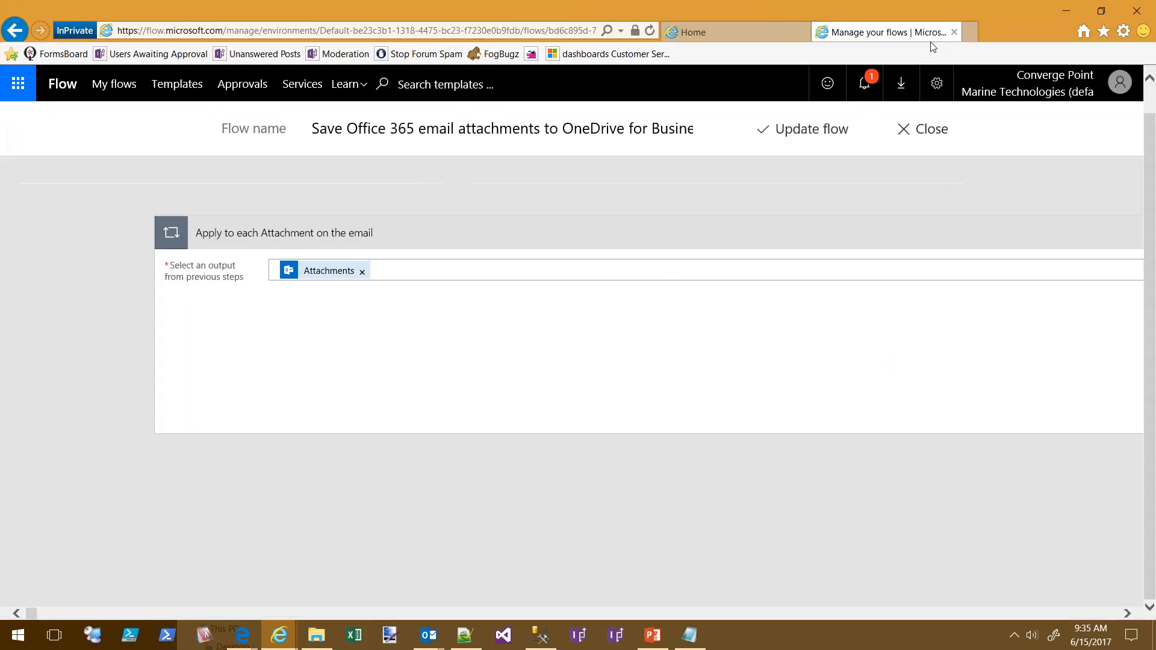
left_click(1103, 12)
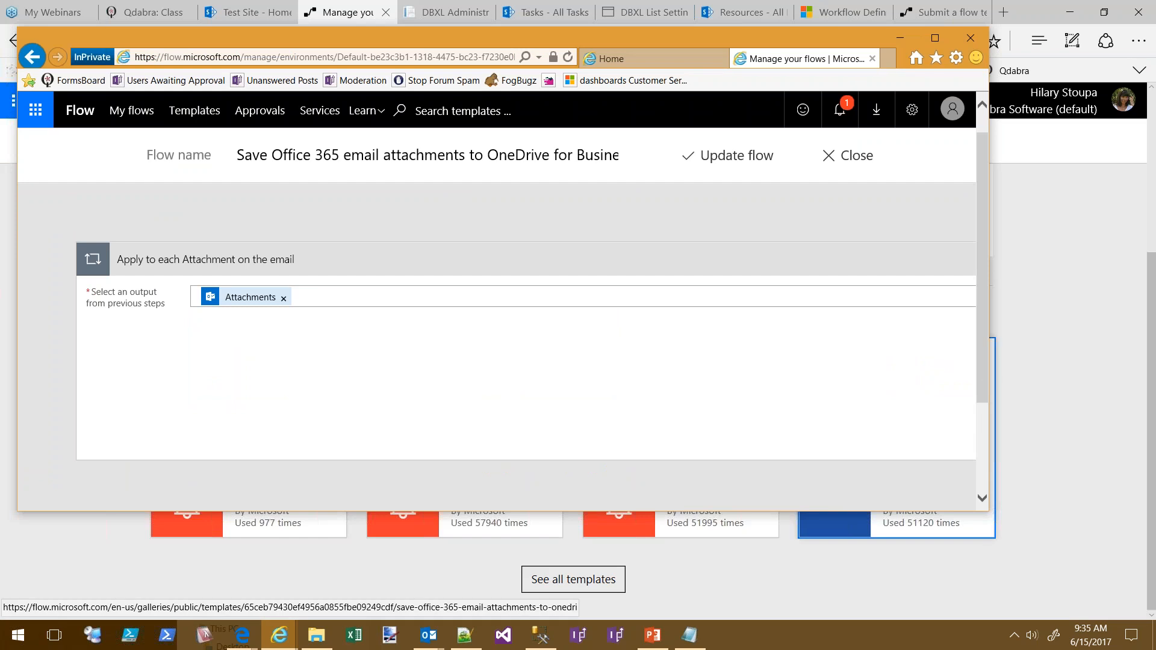
left_click_drag(989, 380, 601, 380)
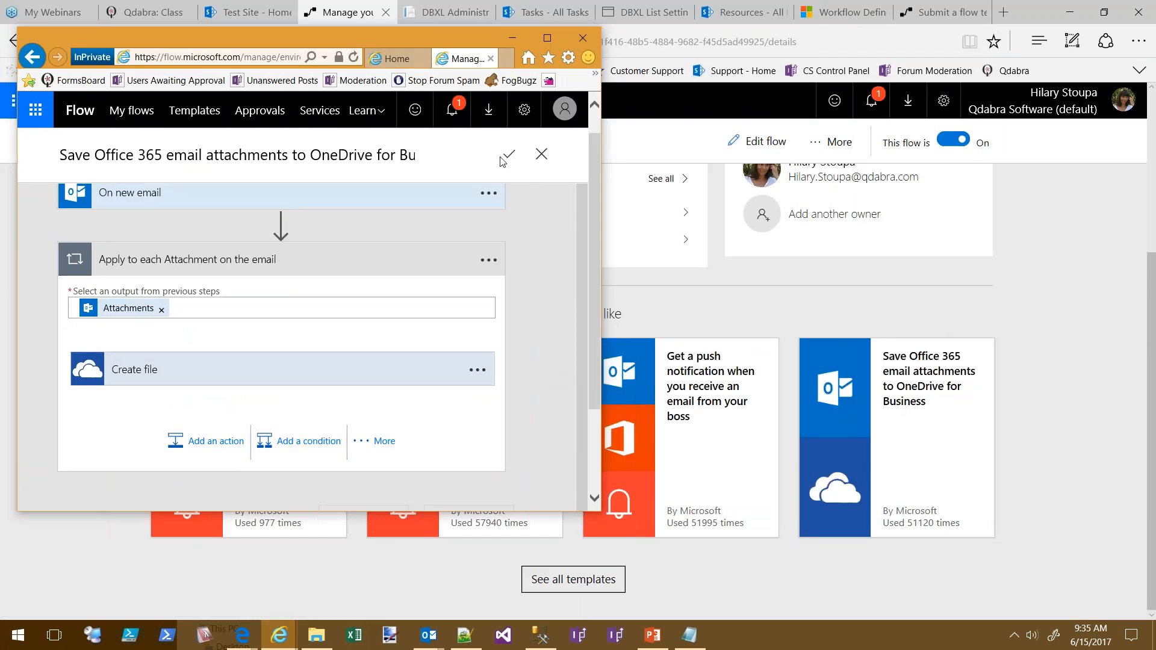
left_click_drag(415, 35, 680, 96)
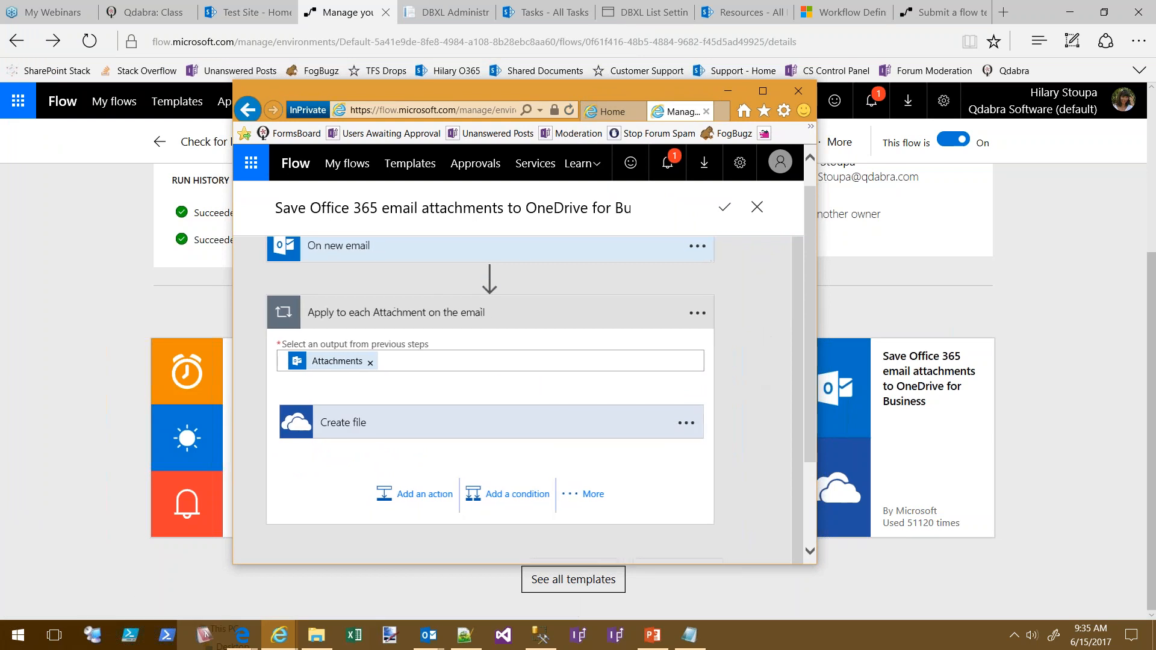
left_click_drag(644, 81, 645, 0)
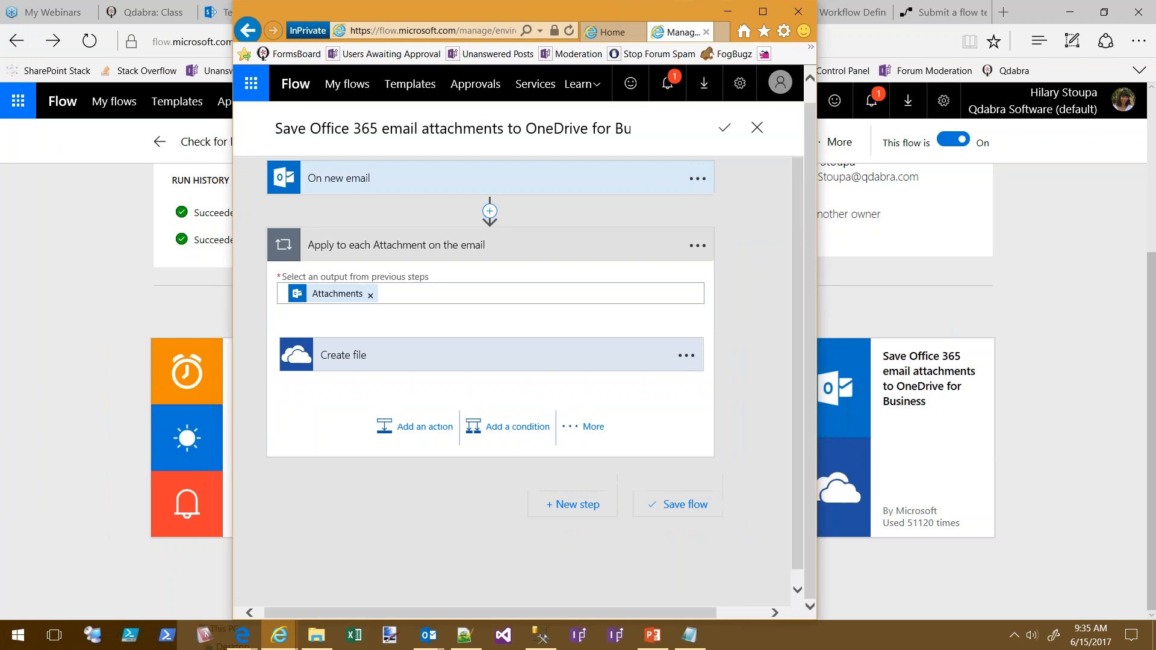
Expand the On new email trigger with advanced options and focus the empty Subject Filter field
left_click(361, 183)
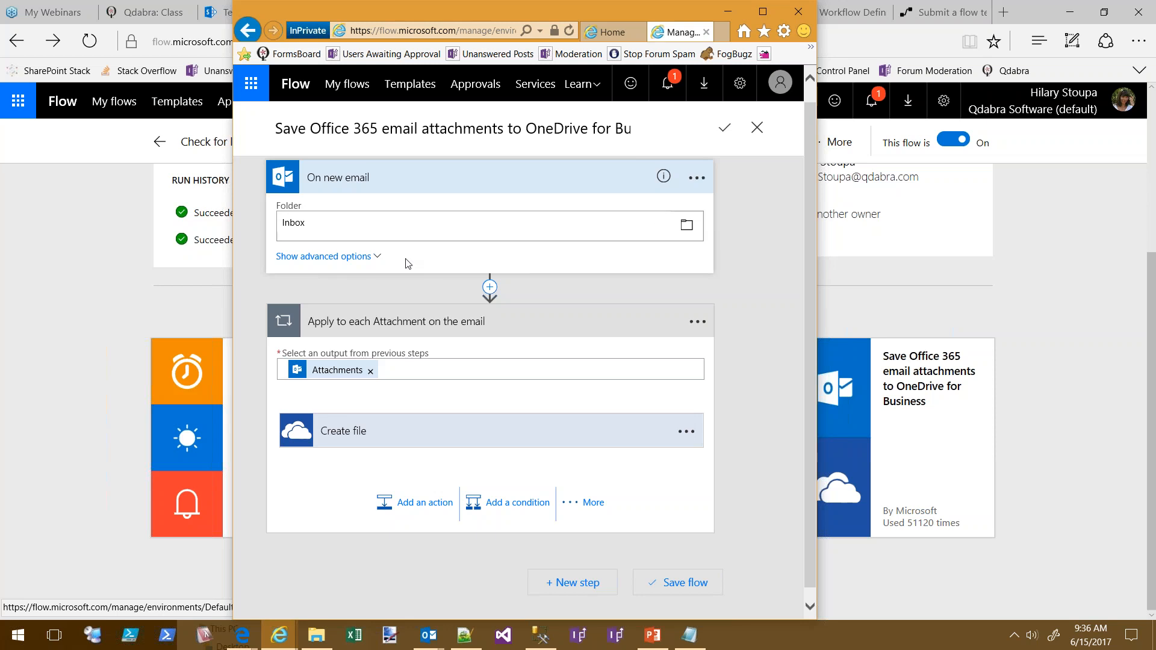
left_click(340, 257)
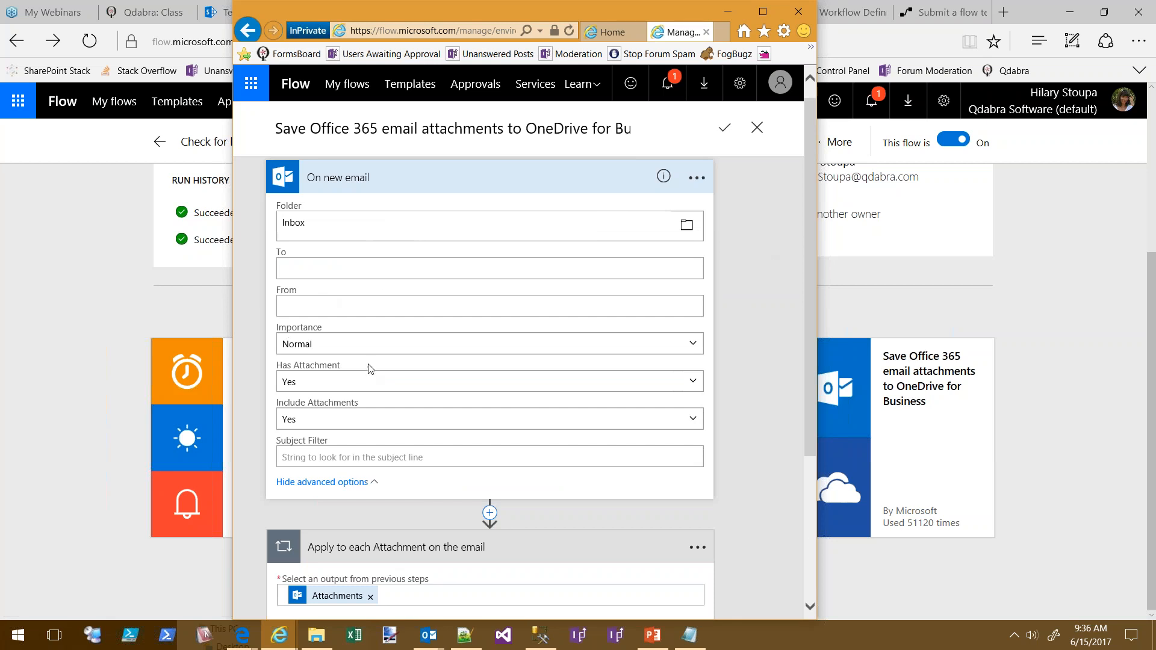
left_click(361, 455)
Collapse the trigger and add SharePoint's Create file action inside the attachment loop
left_click(388, 178)
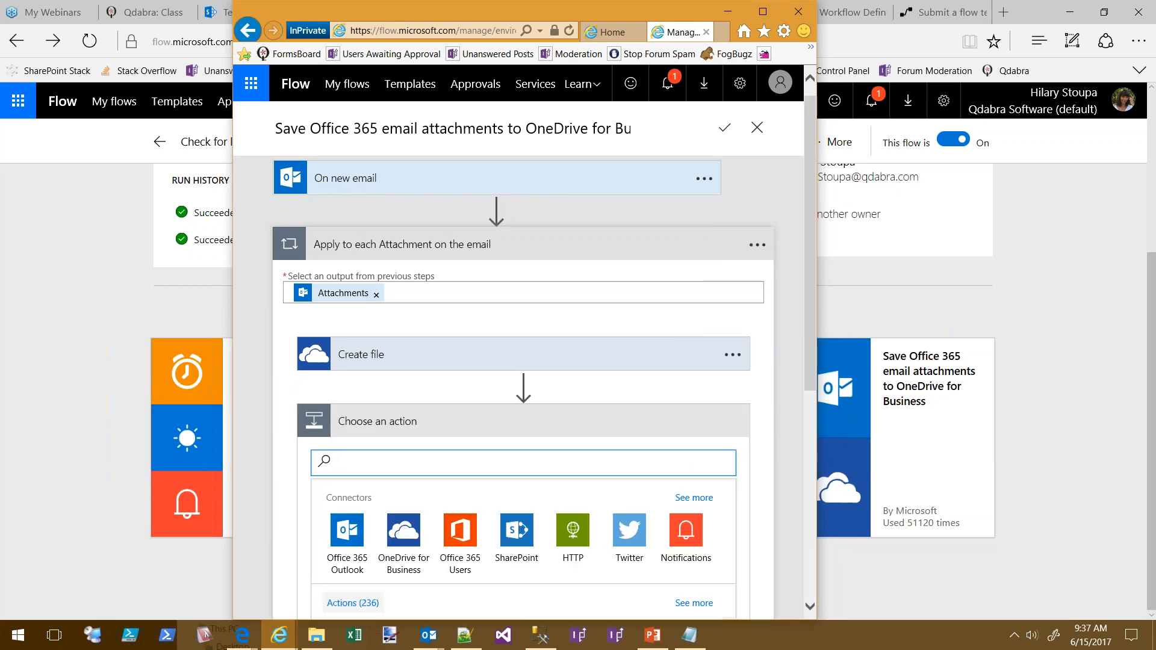
left_click(517, 531)
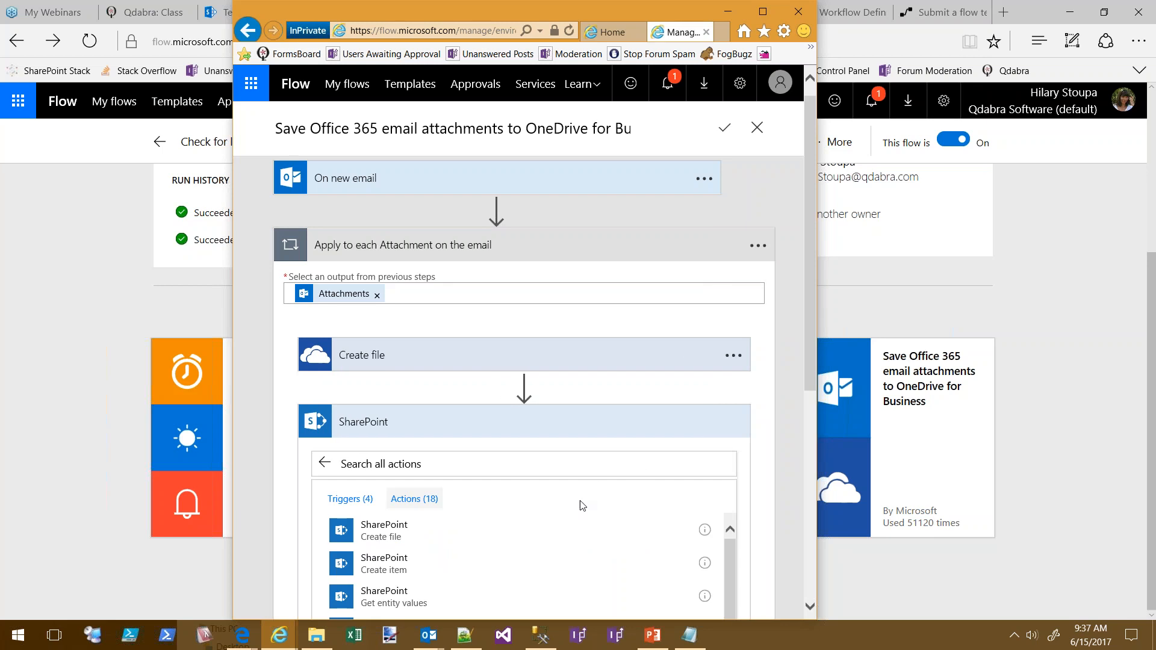
left_click(481, 531)
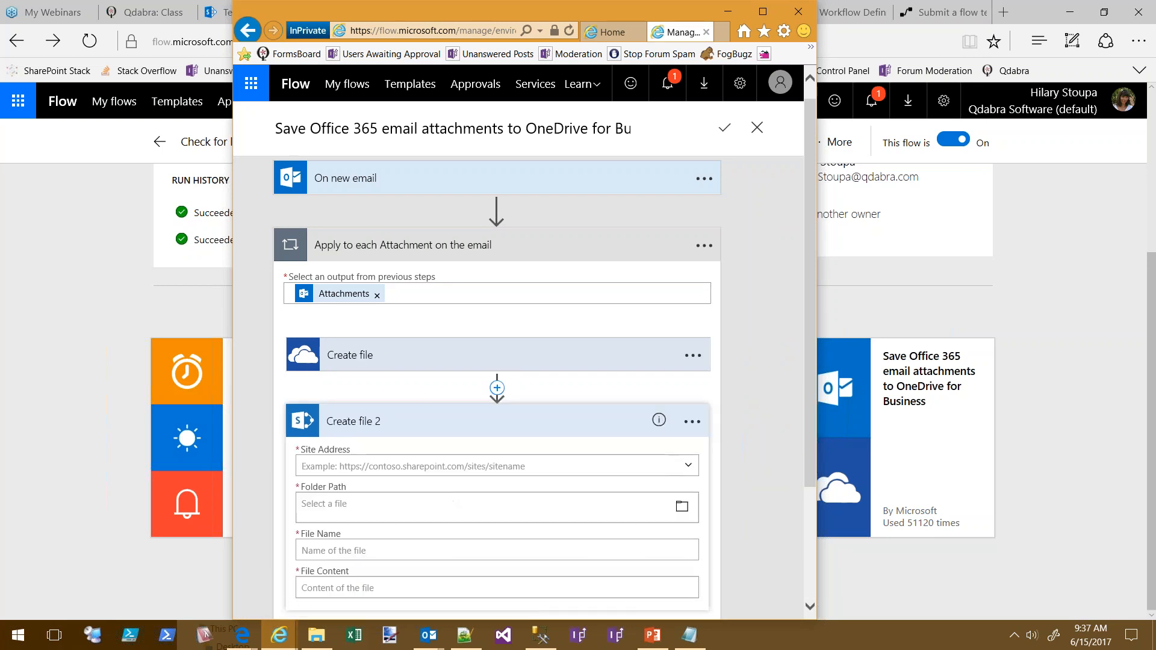
Expand the OneDrive Create file fields and try adding an email value to Create file 2's File Content
scroll(753, 392, "down", 1)
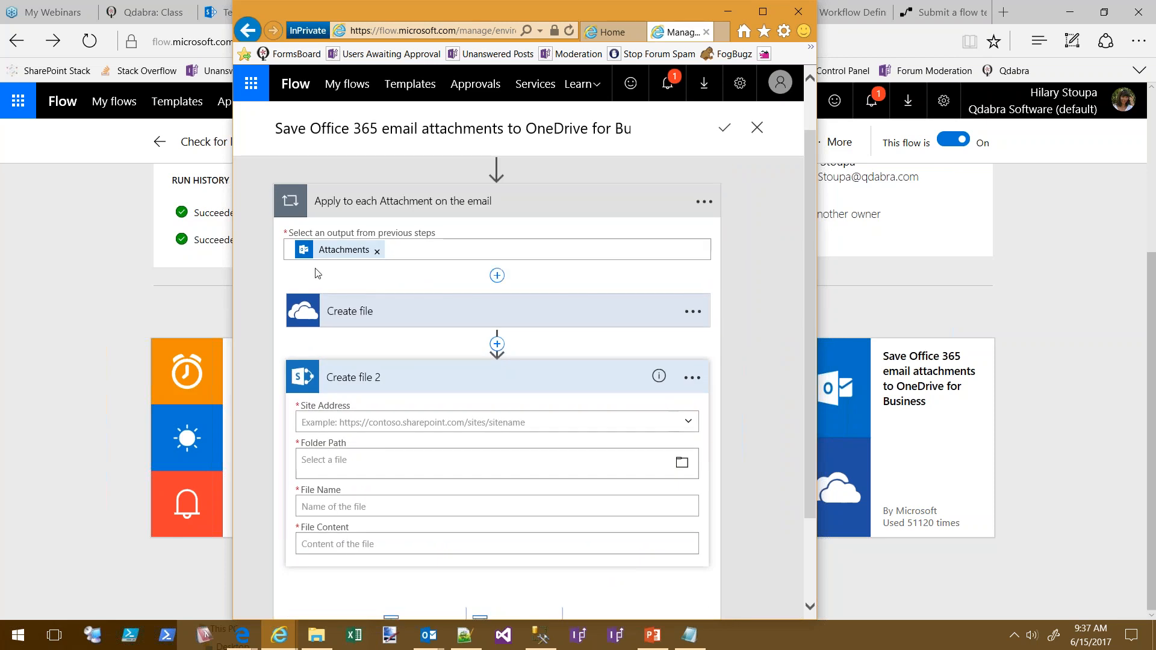
left_click(328, 316)
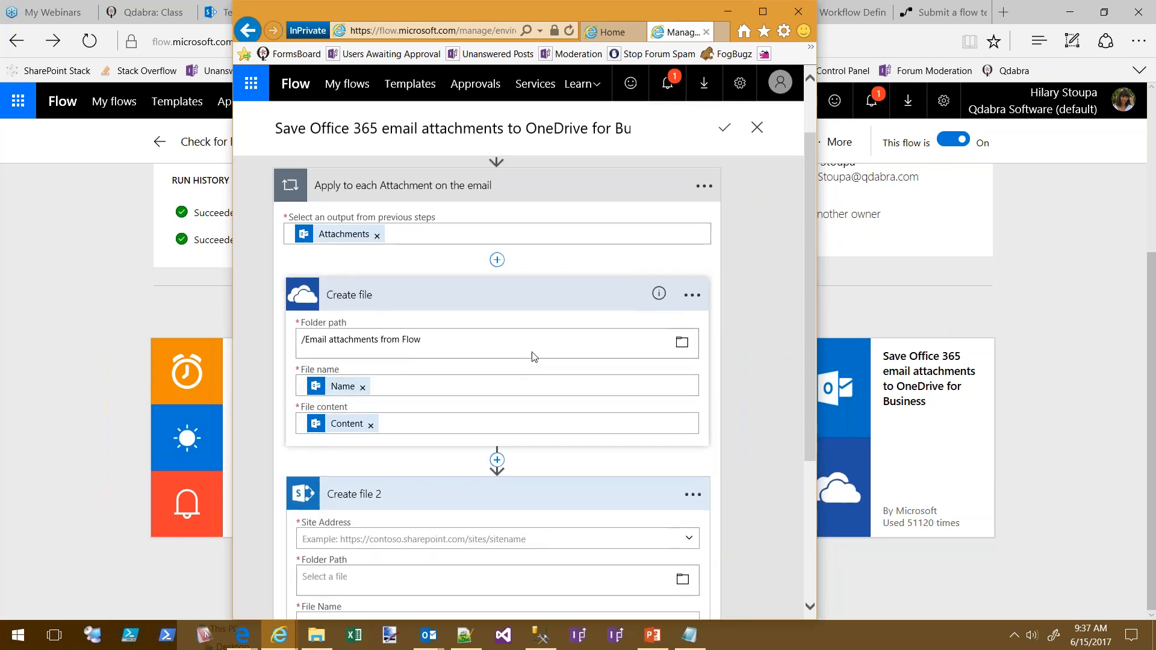
scroll(534, 356, "down", 2)
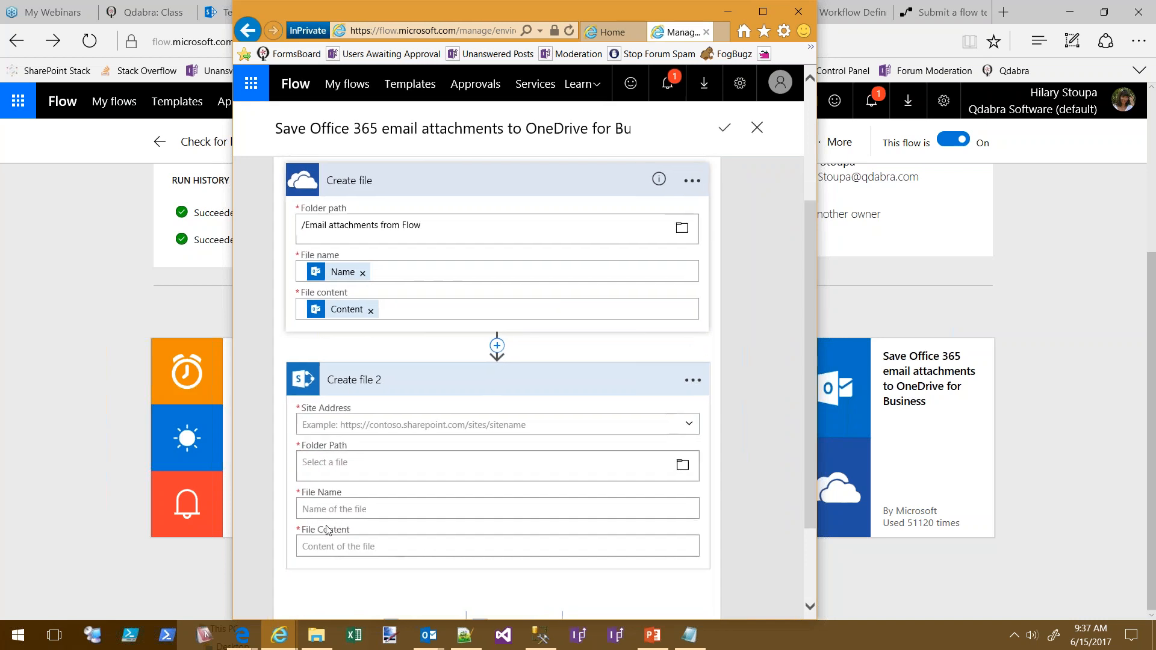
left_click(583, 539)
scroll(754, 529, "down", 3)
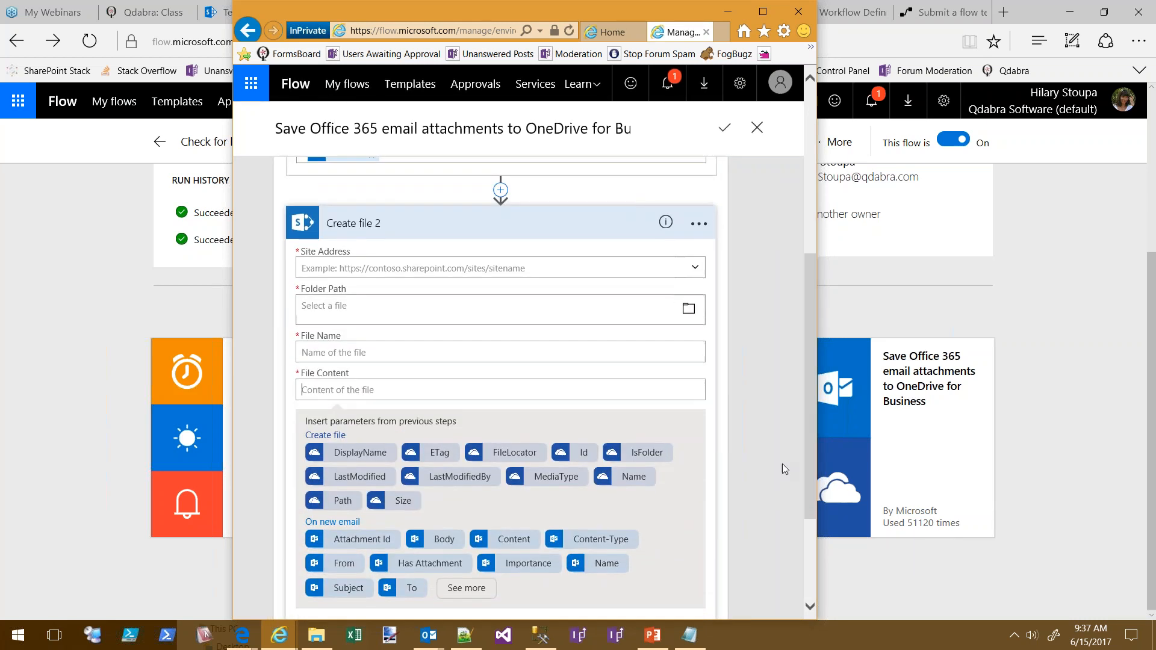
left_click(514, 541)
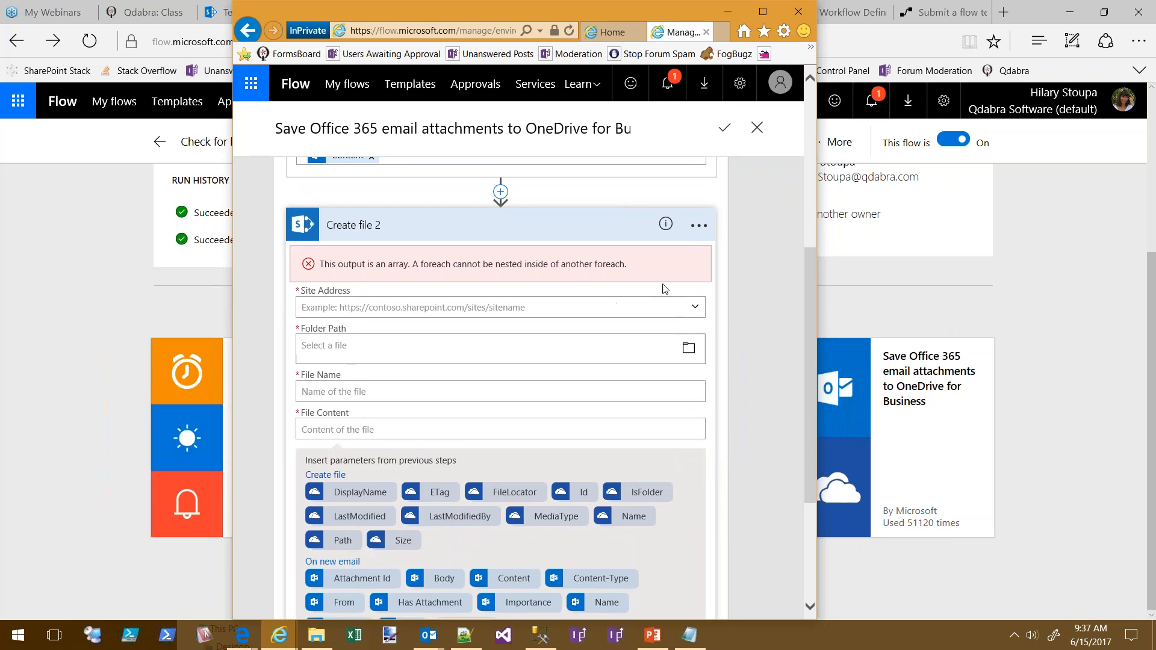
Remove the Content token from the OneDrive Create file step's File content
scroll(778, 337, "up", 5)
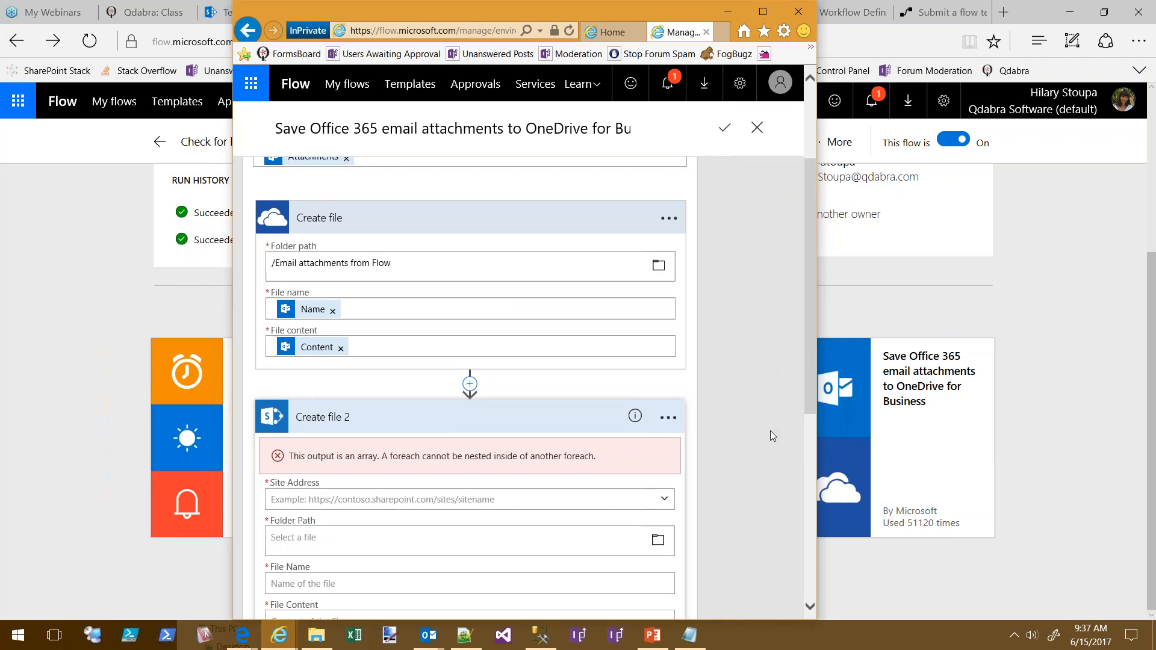
scroll(771, 431, "down", 5)
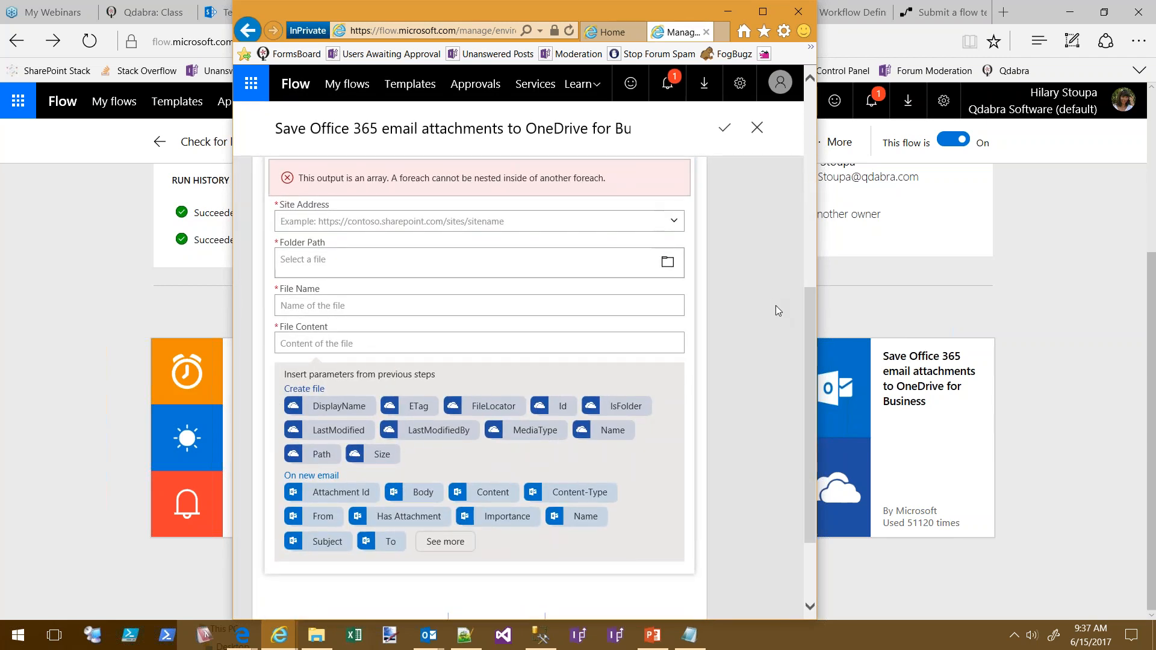
scroll(777, 311, "up", 1)
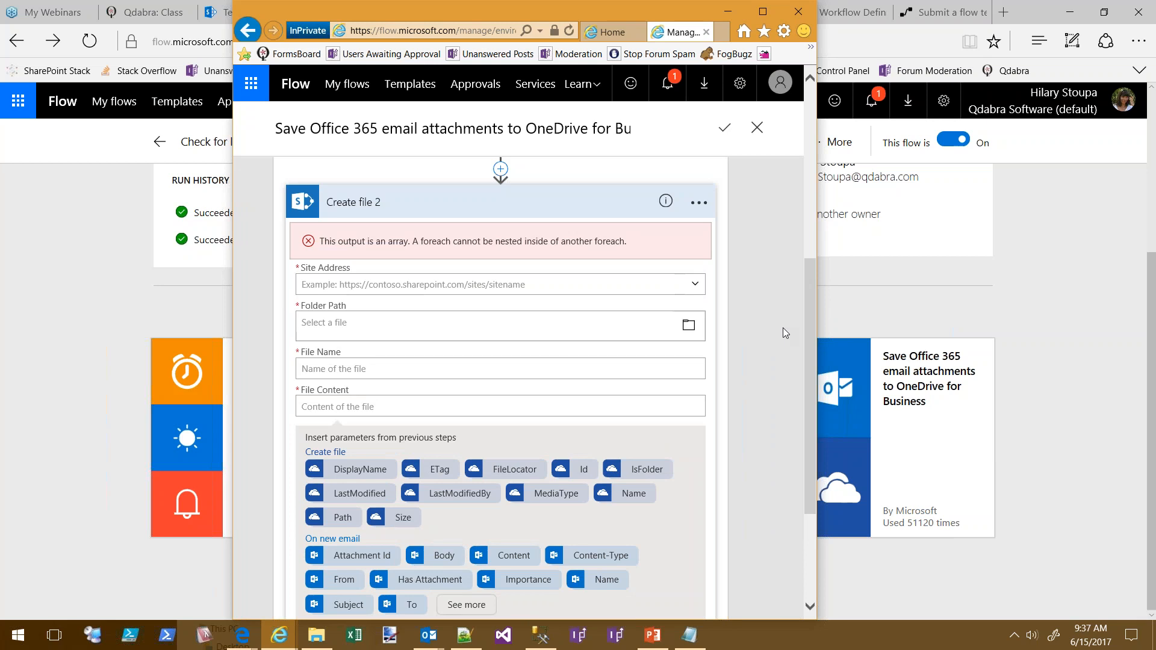
scroll(773, 319, "down", 1)
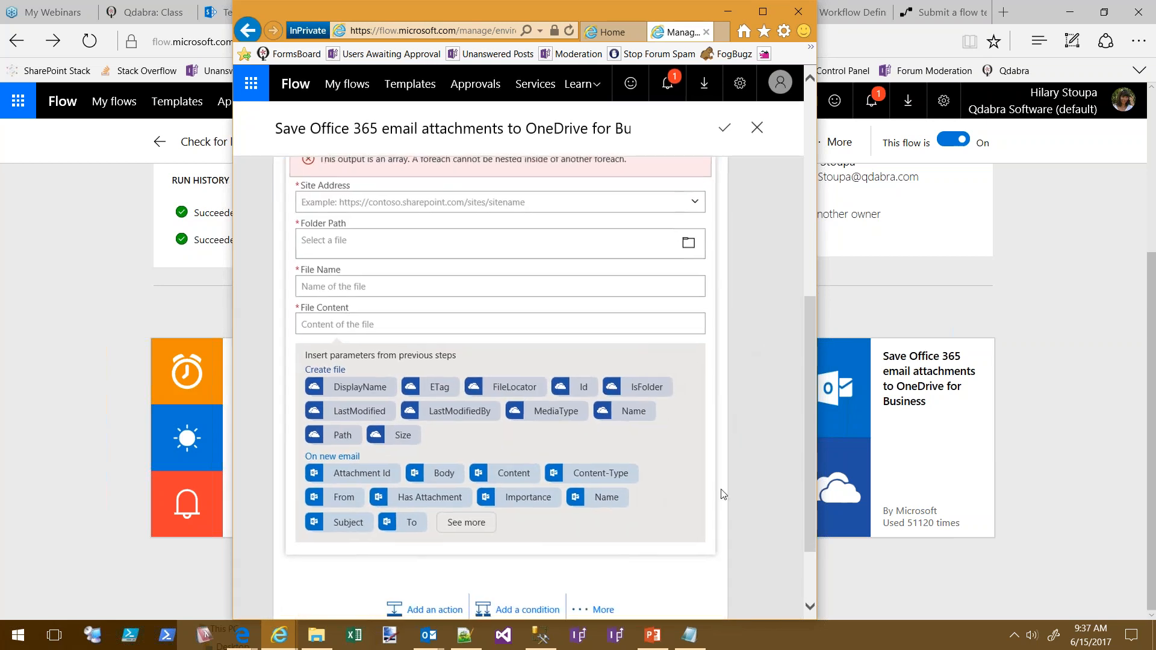
scroll(743, 360, "up", 4)
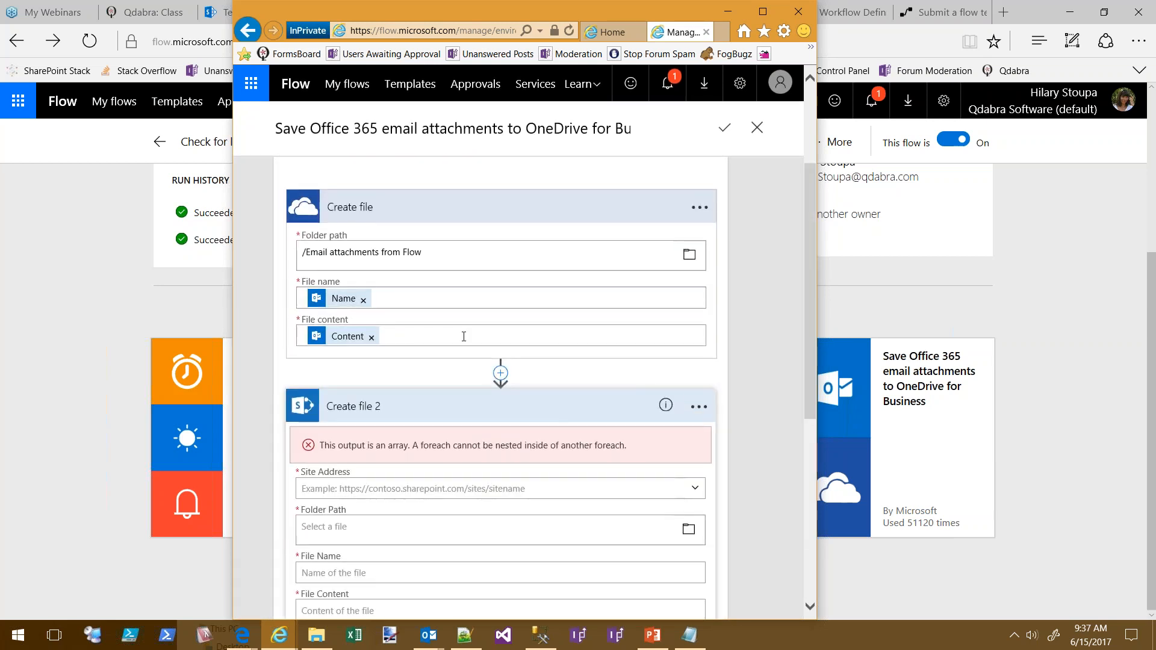
left_click(371, 338)
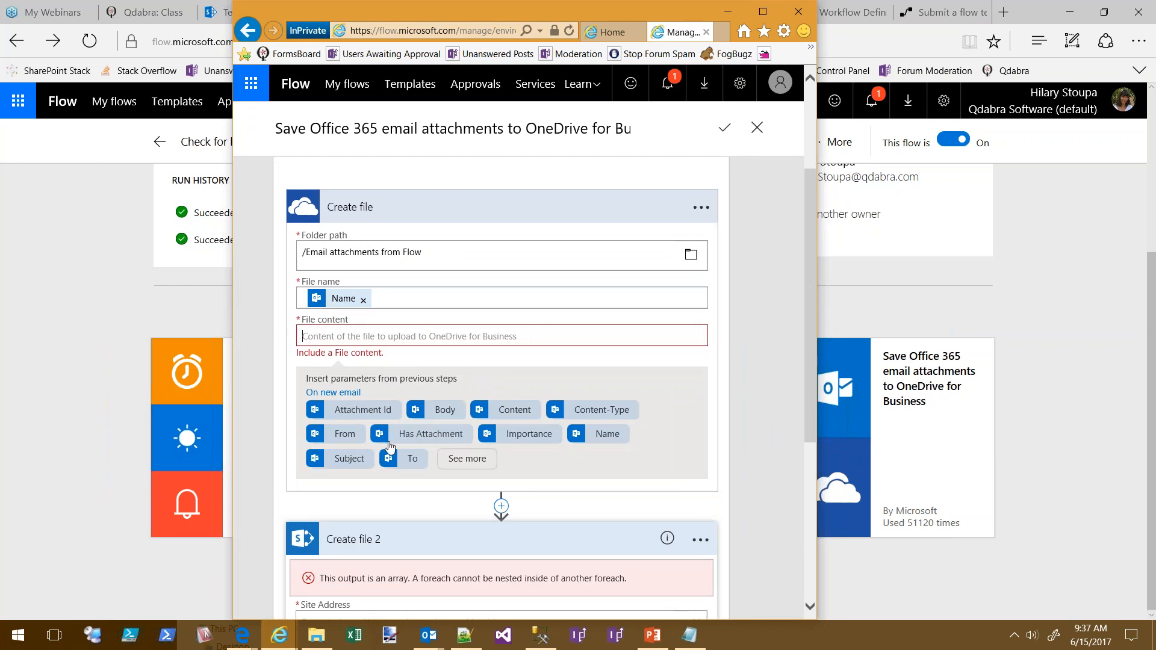
Try inserting the email's Content token into File content via See more
left_click(474, 459)
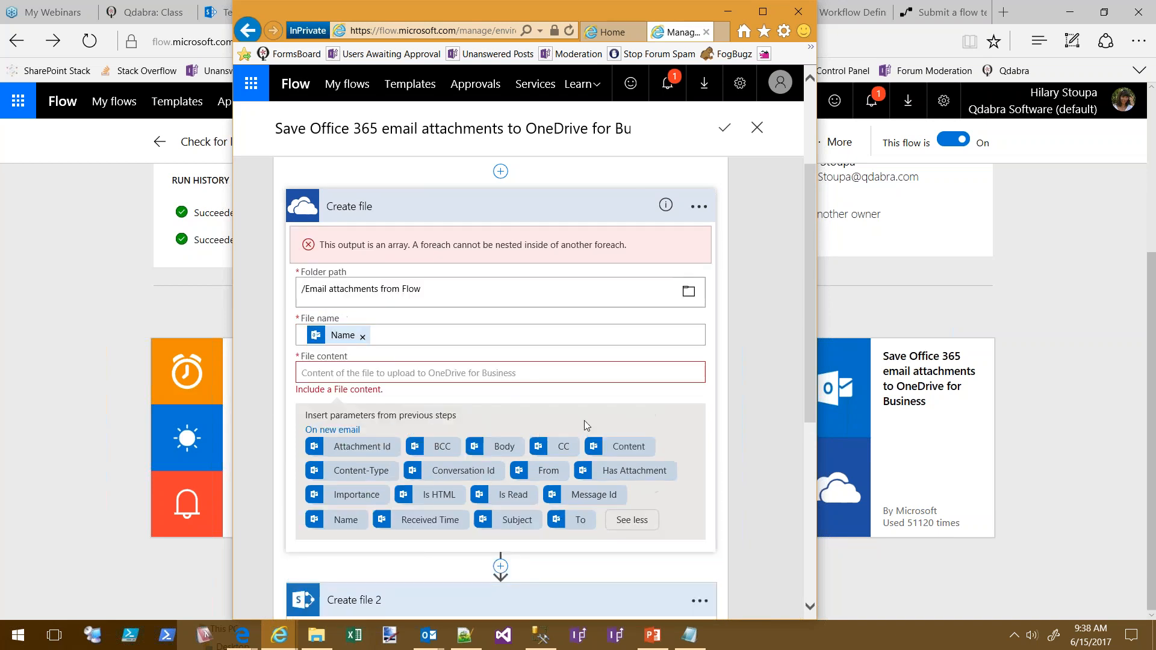
left_click(612, 447)
scroll(765, 398, "up", 1)
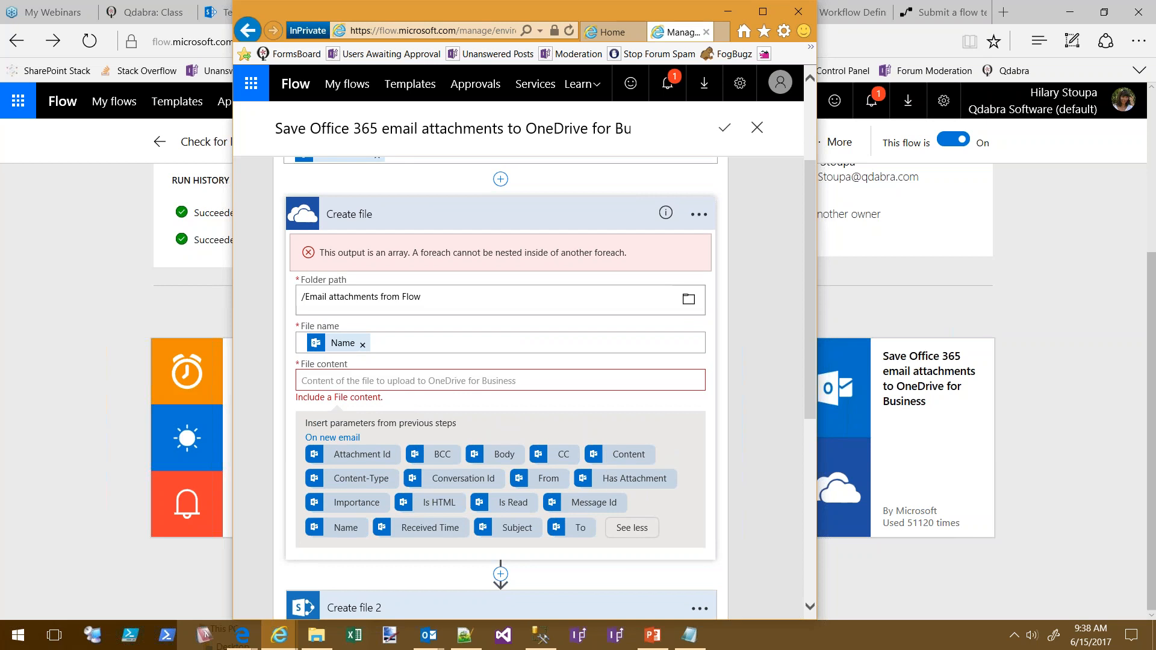
scroll(771, 390, "up", 1)
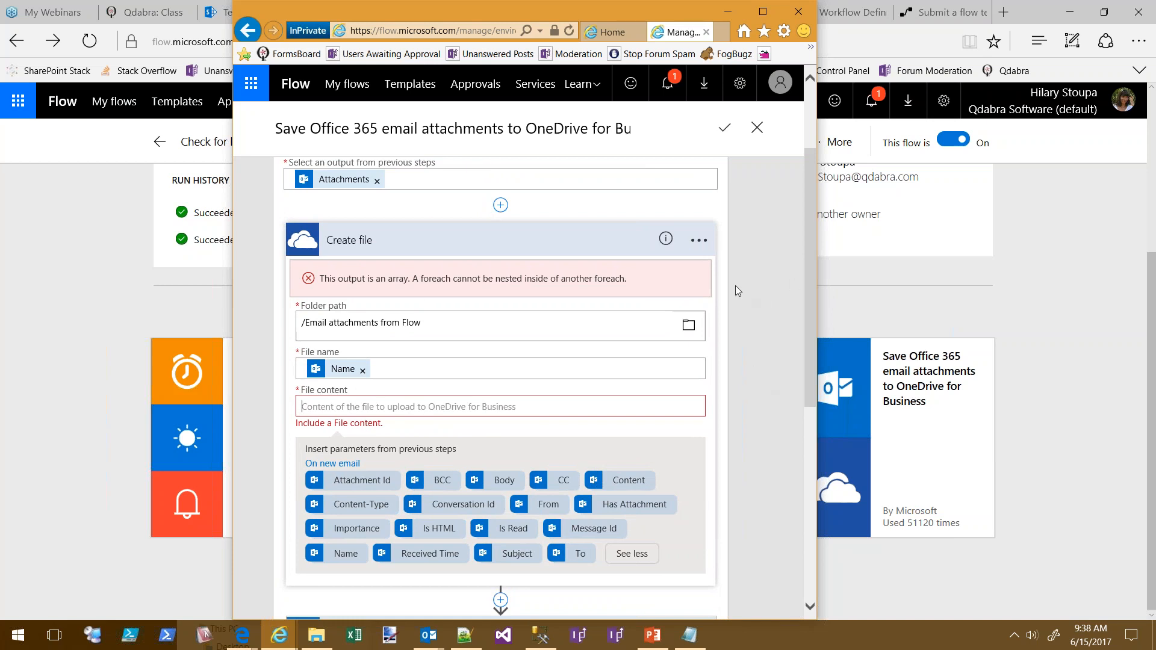
Scroll through the flow to inspect the nested-foreach error on Create file
scroll(737, 291, "up", 1)
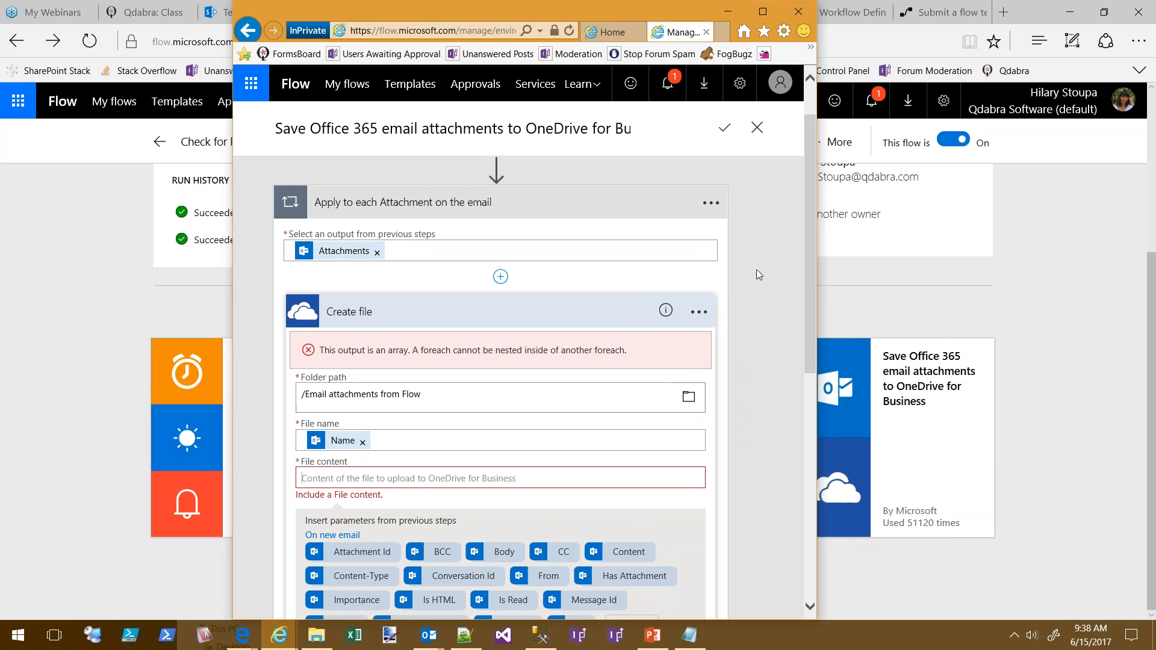
scroll(771, 295, "up", 1)
scroll(783, 309, "up", 1)
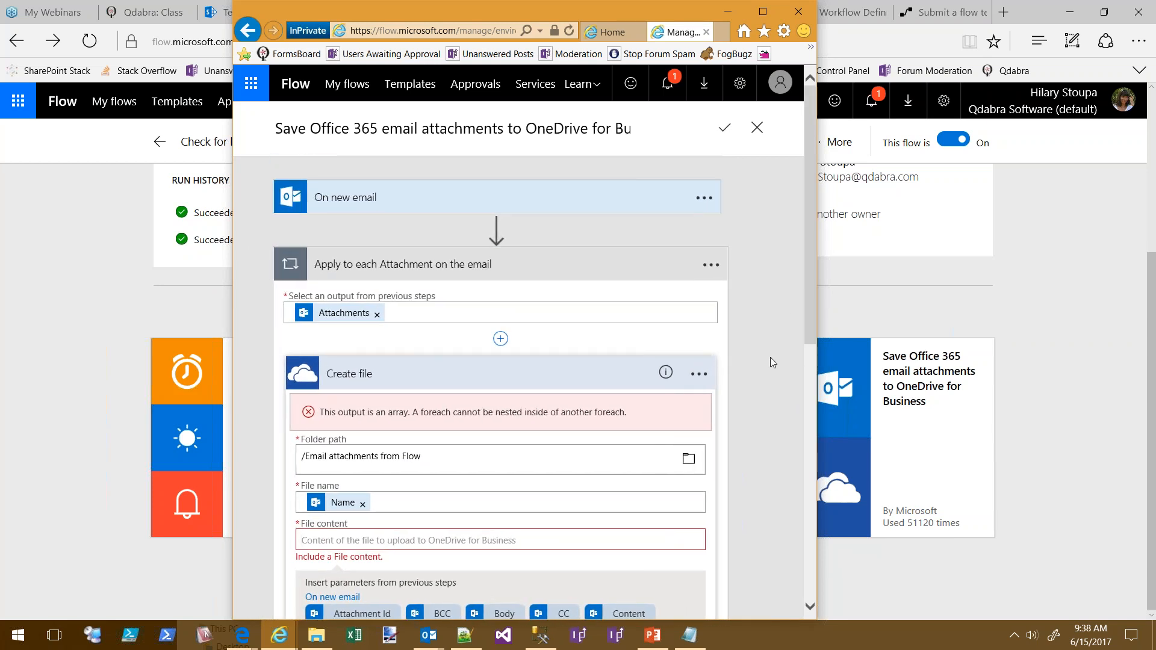
scroll(776, 381, "down", 1)
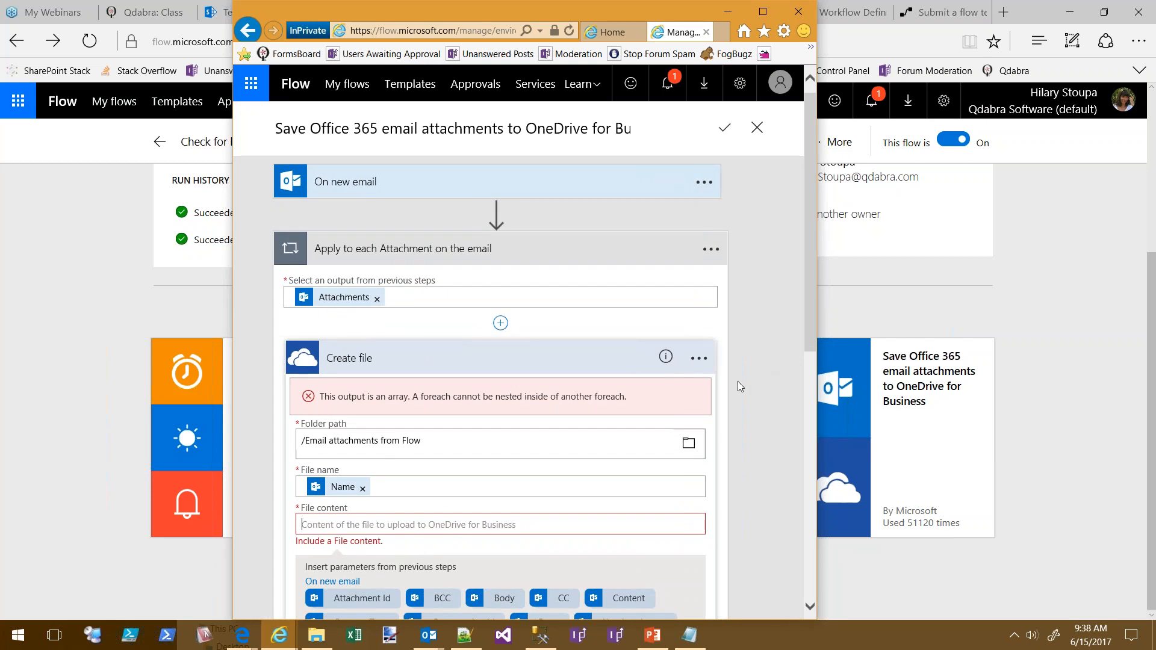
scroll(739, 368, "down", 1)
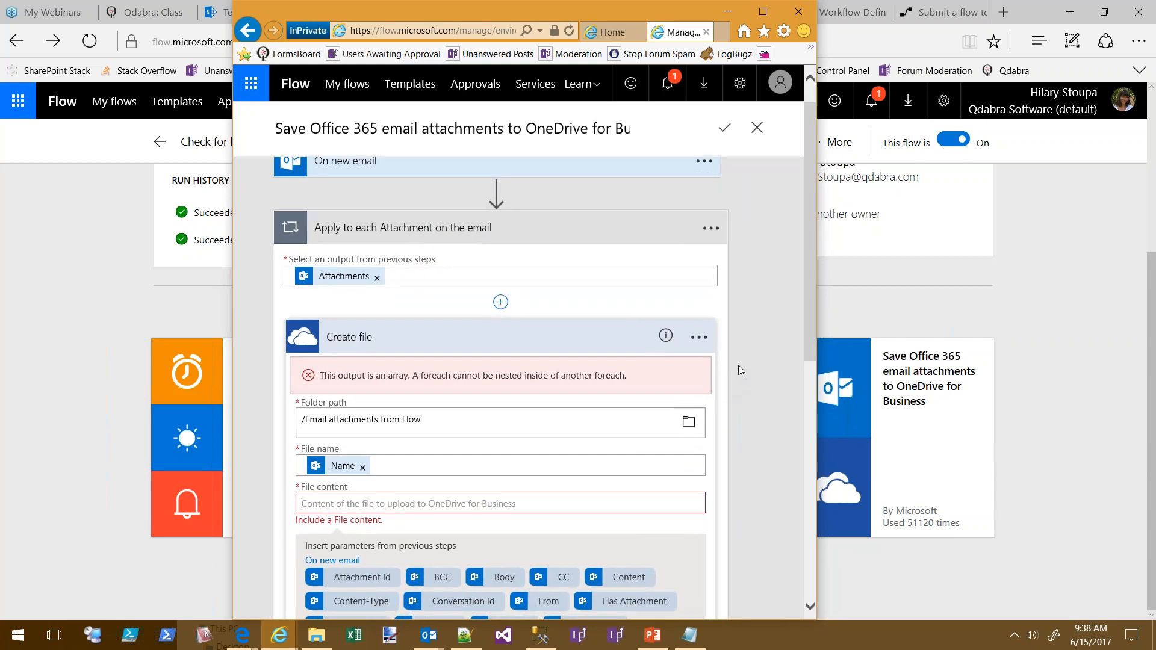
scroll(741, 359, "down", 1)
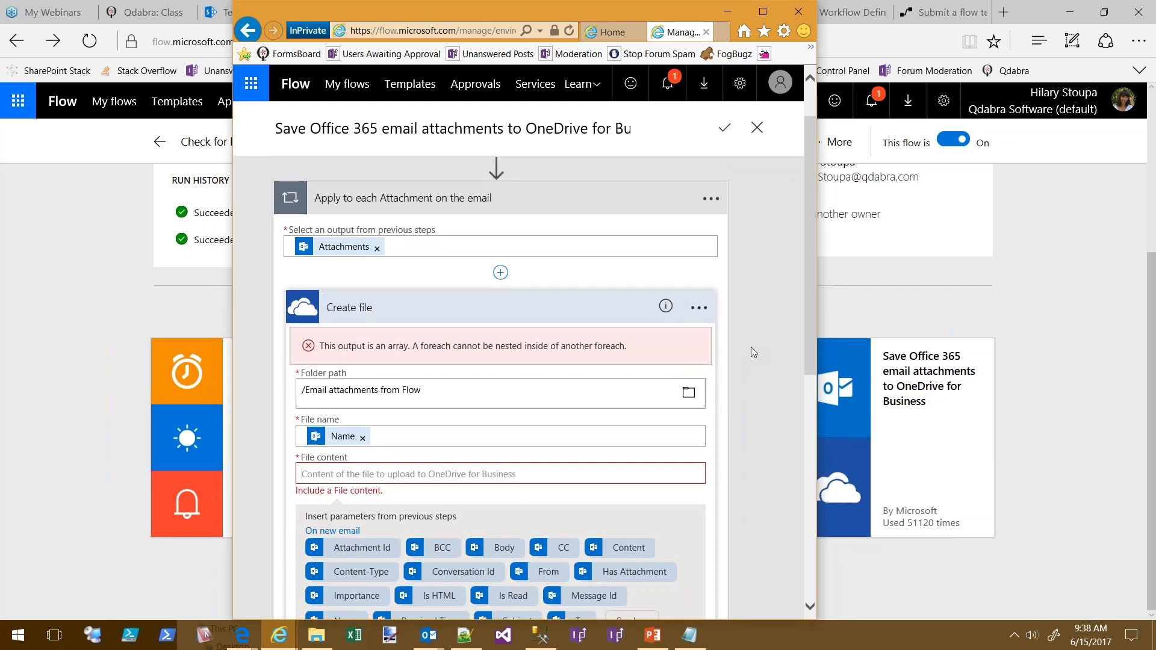
scroll(751, 347, "up", 2)
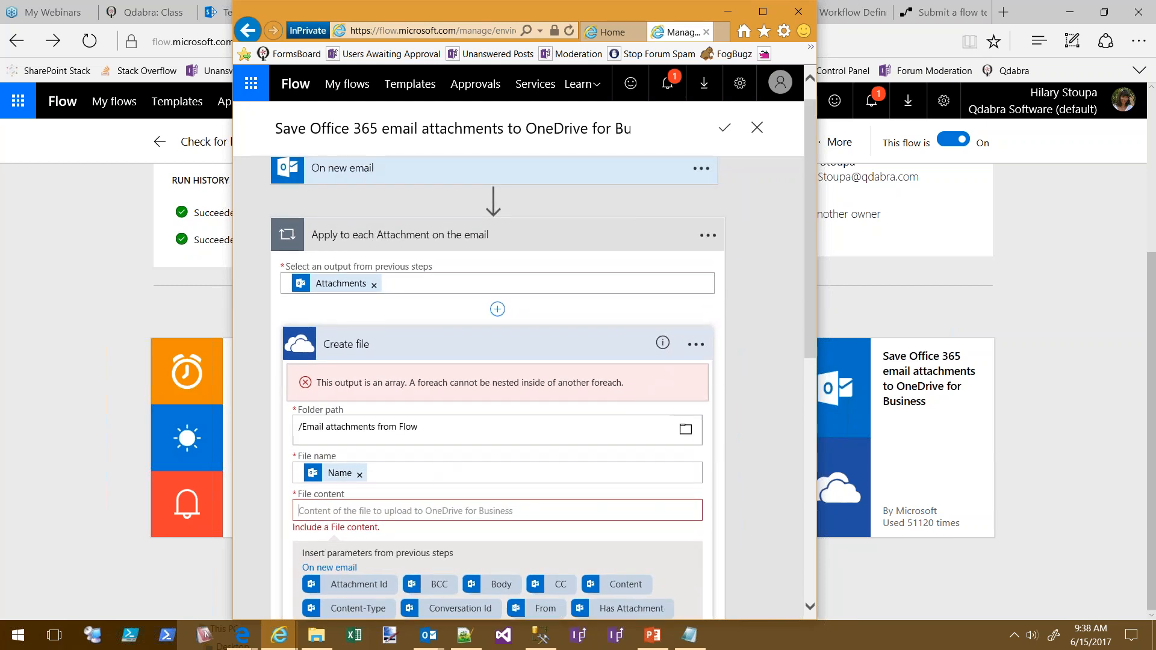
scroll(523, 295, "down", 3)
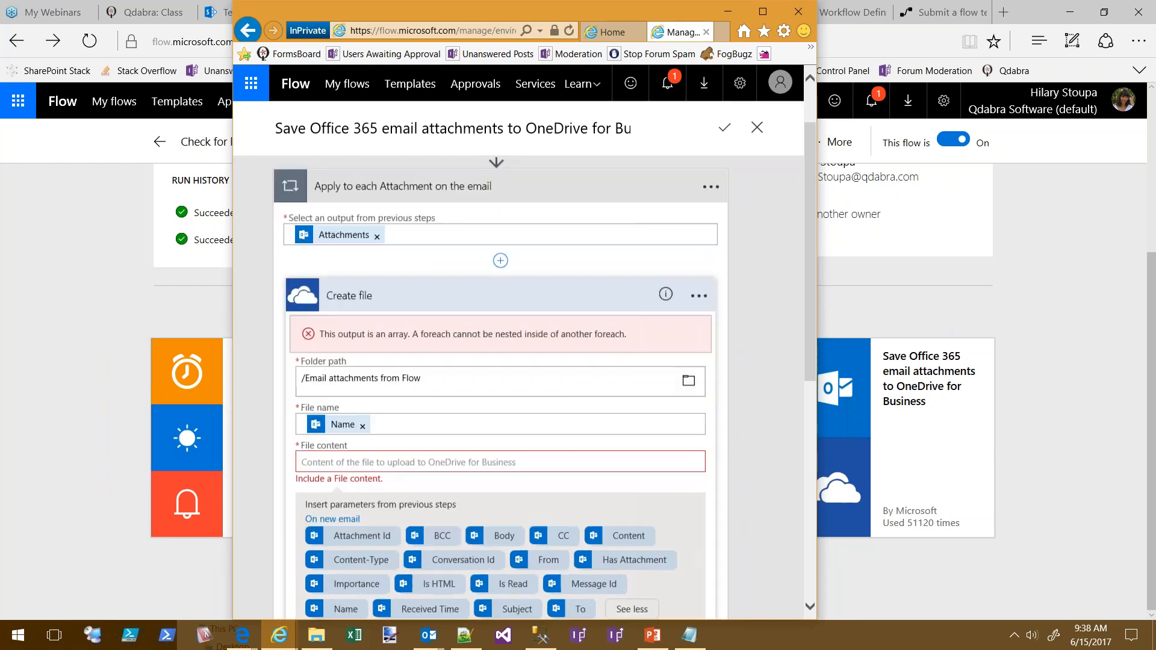
scroll(523, 295, "down", 1)
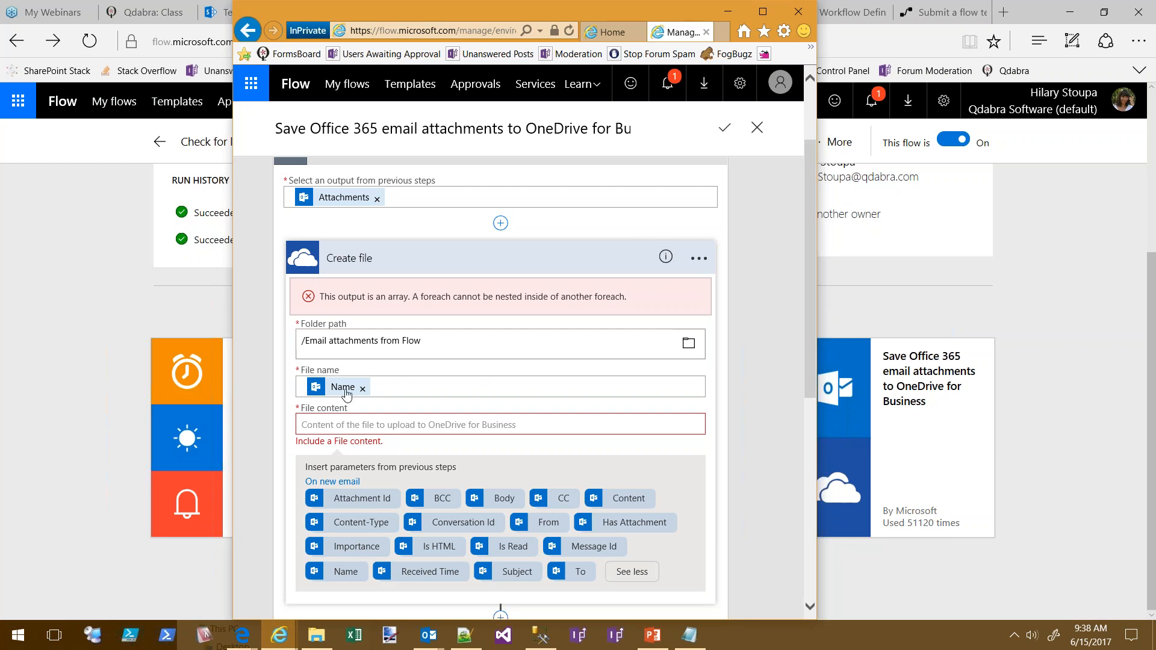
left_click(401, 390)
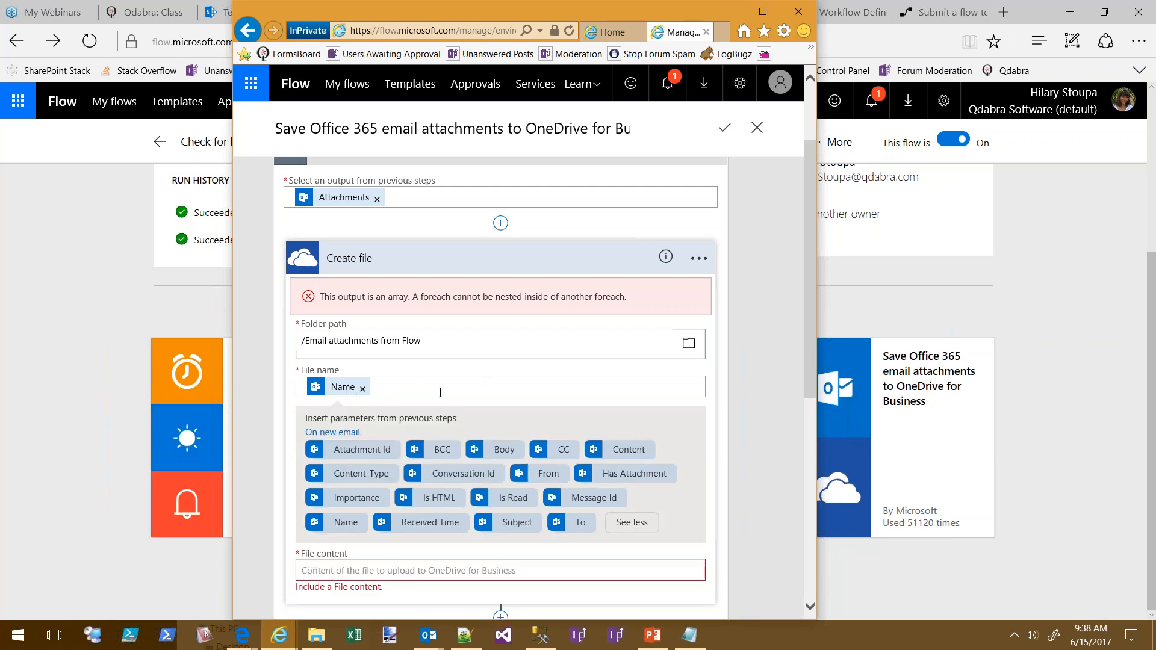
left_click(632, 524)
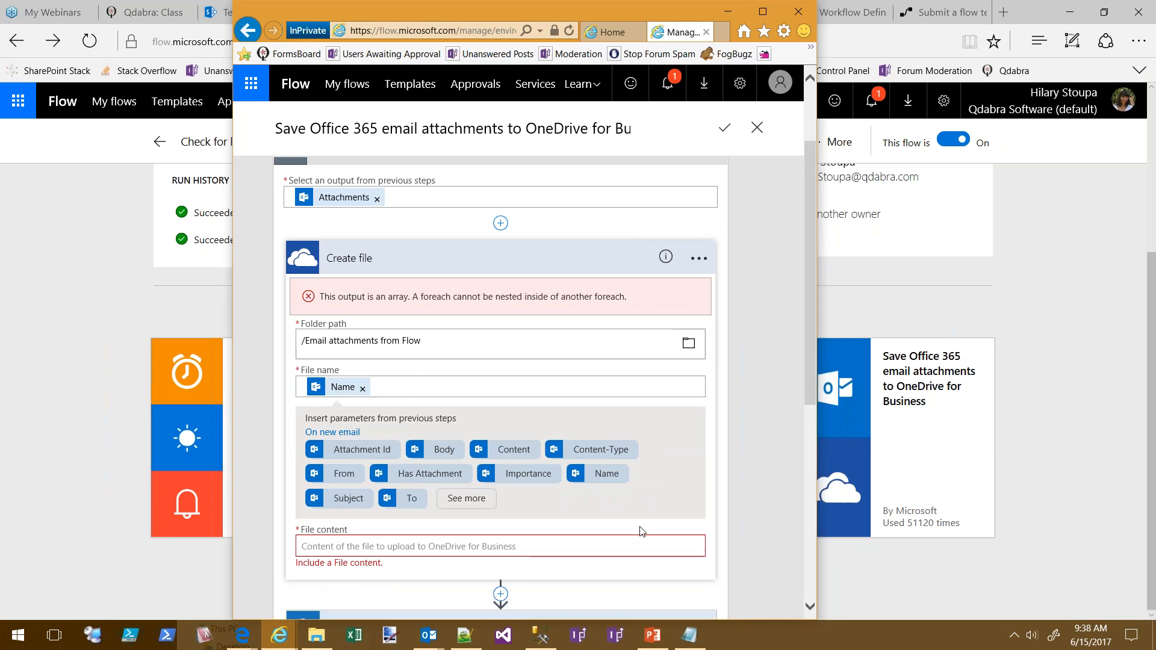
left_click(466, 500)
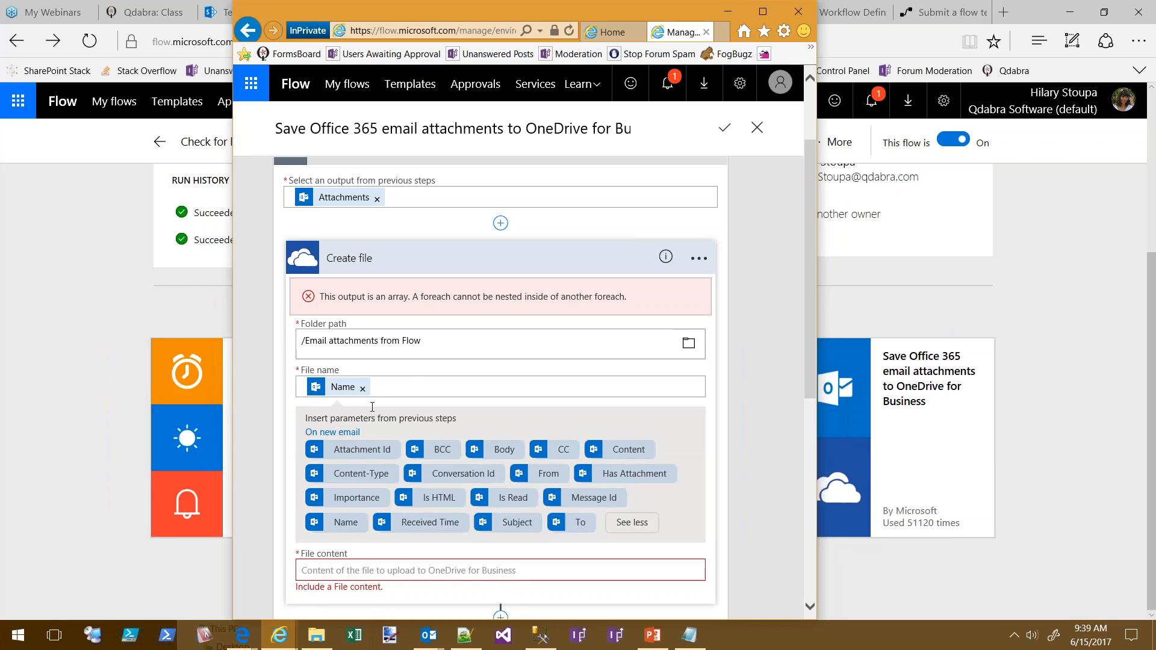
left_click(366, 203)
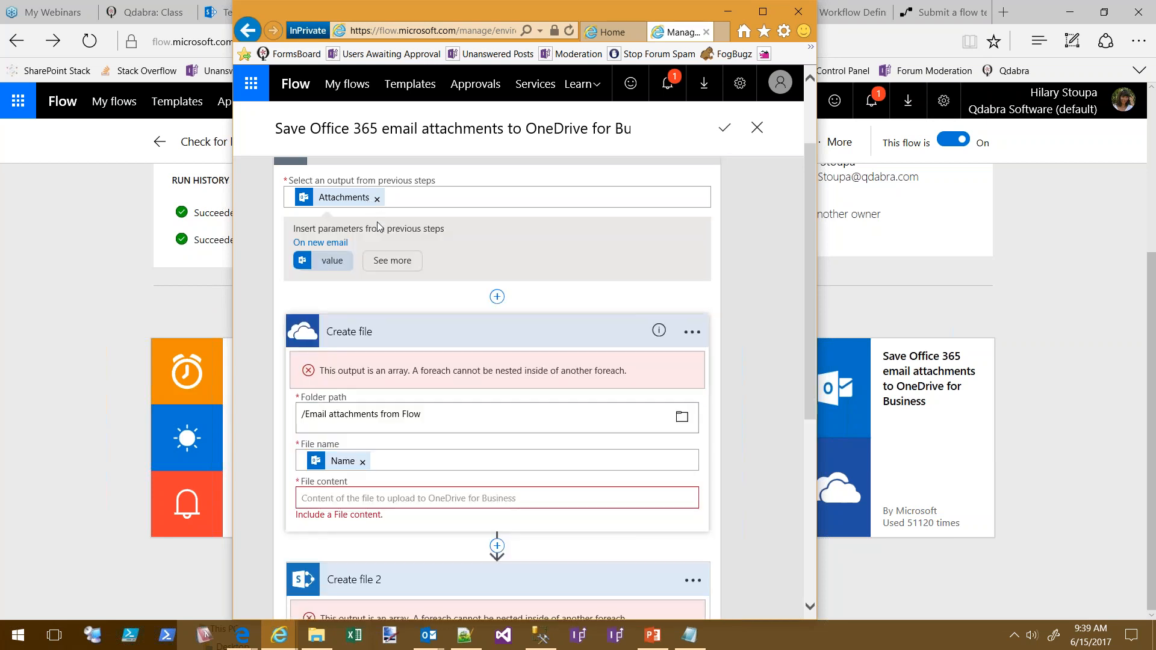
scroll(447, 247, "up", 1)
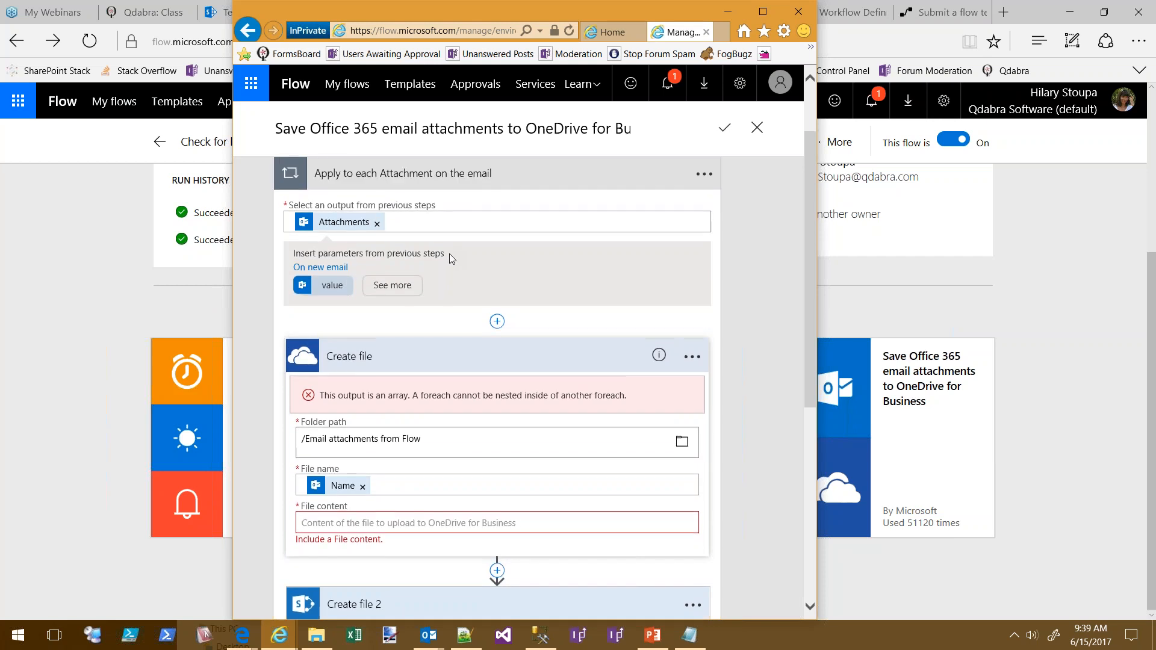
left_click(386, 288)
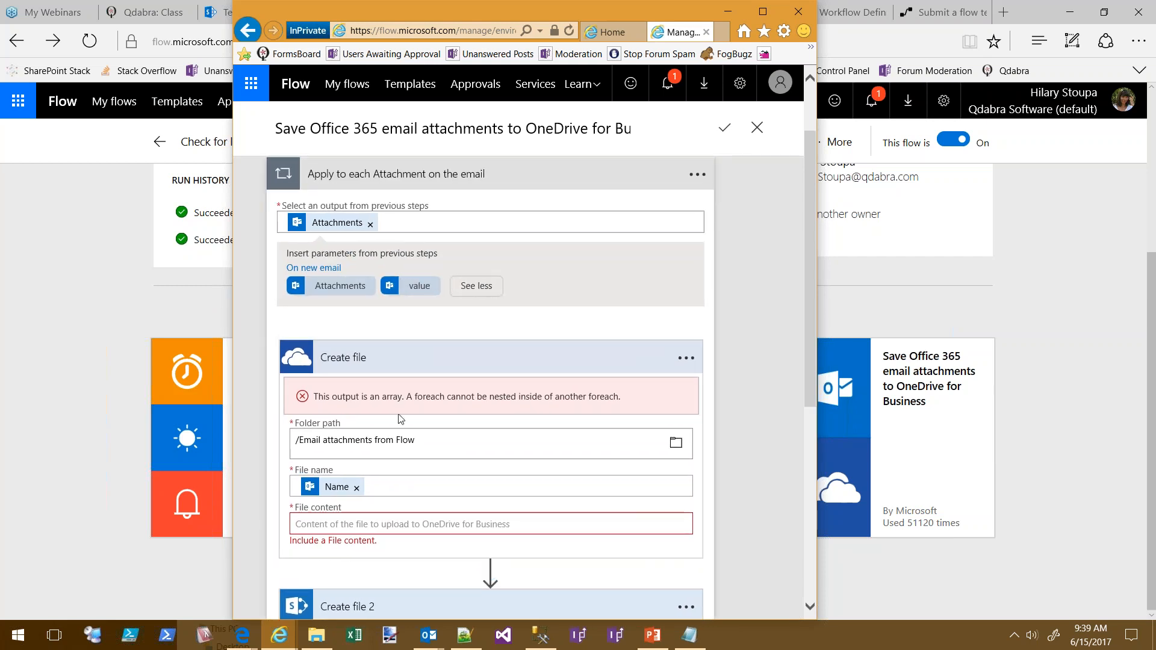
scroll(424, 366, "up", 3)
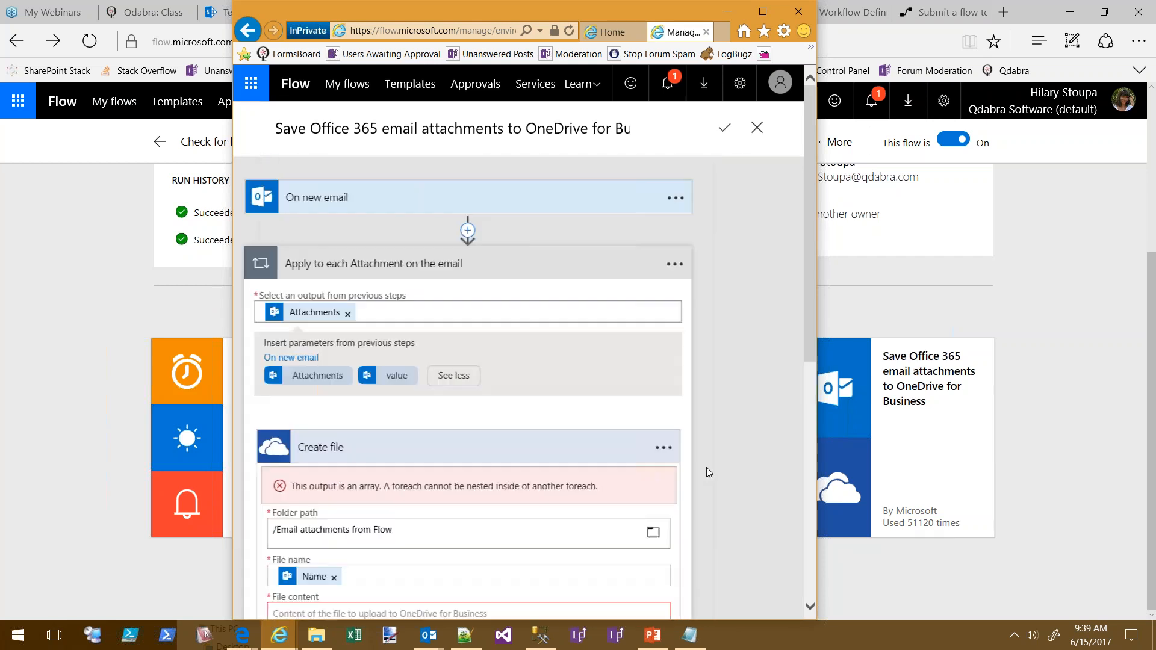
scroll(770, 414, "down", 5)
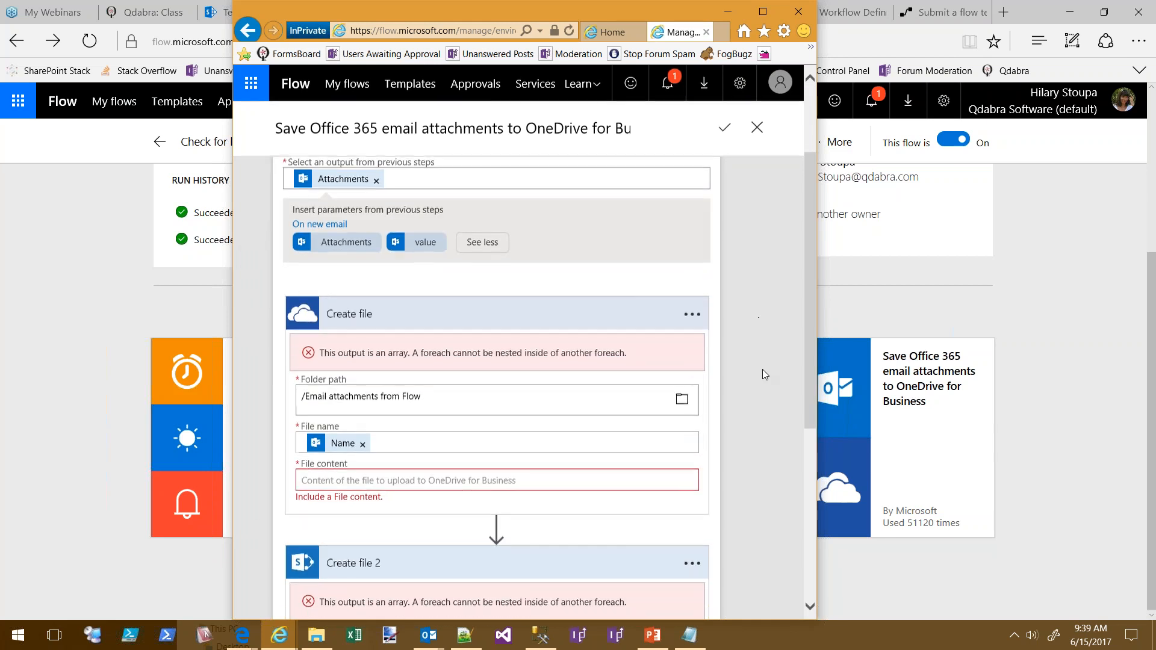
scroll(768, 344, "down", 2)
scroll(764, 360, "up", 5)
scroll(771, 369, "up", 2)
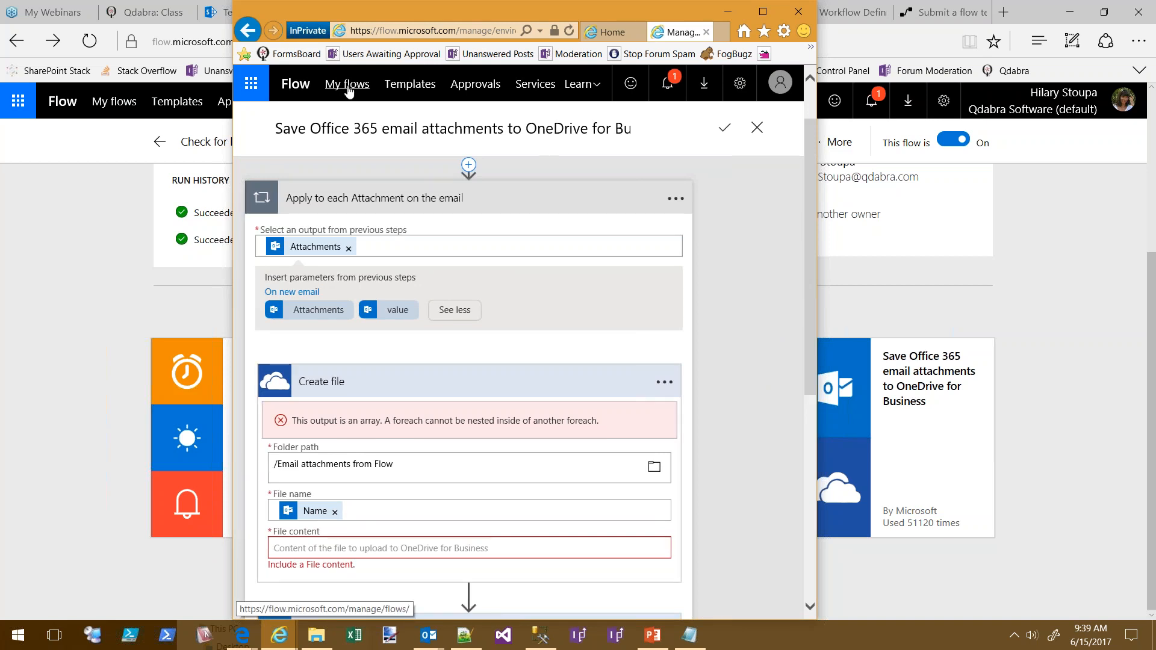
scroll(675, 472, "down", 3)
left_click(603, 355)
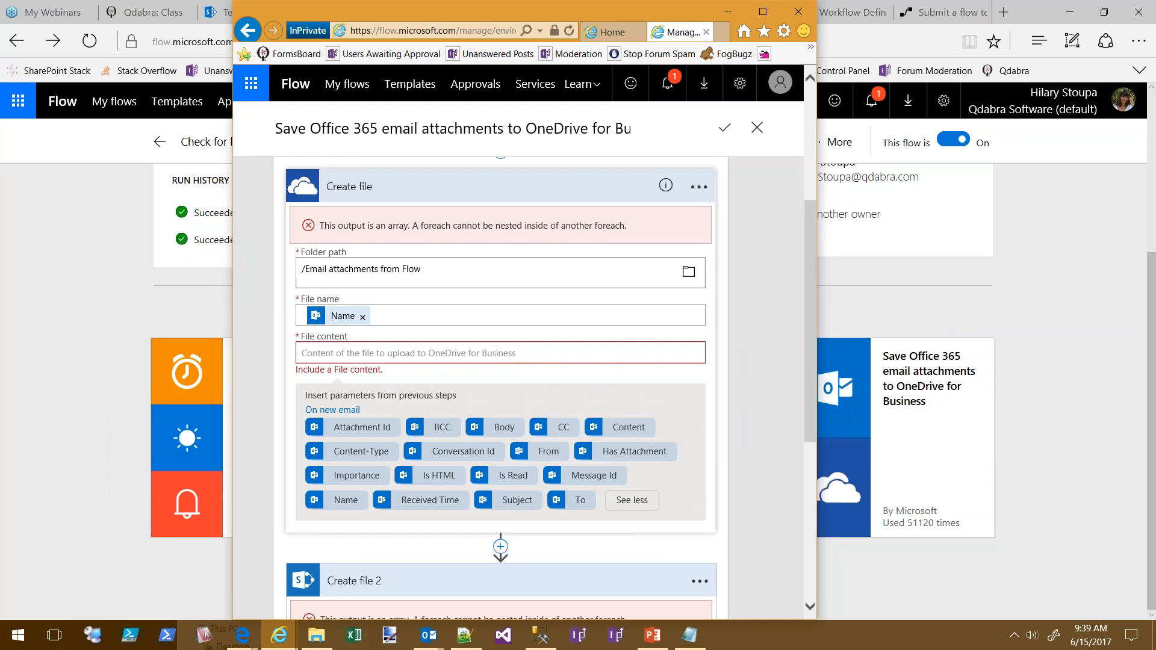
scroll(408, 350, "down", 5)
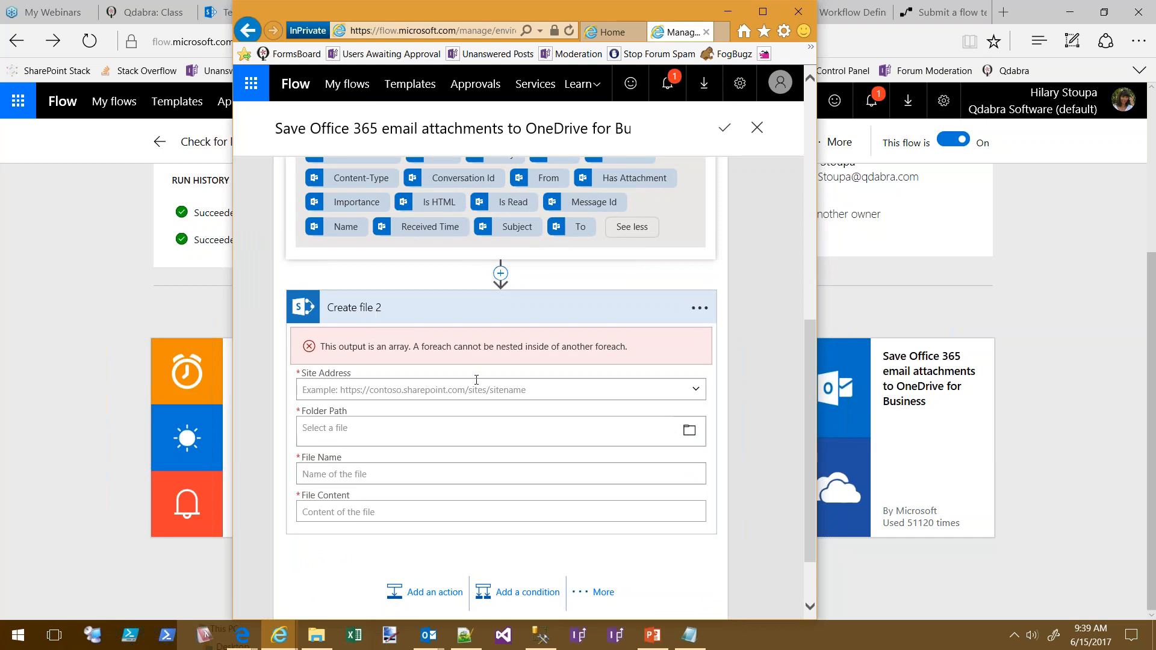
scroll(476, 380, "up", 4)
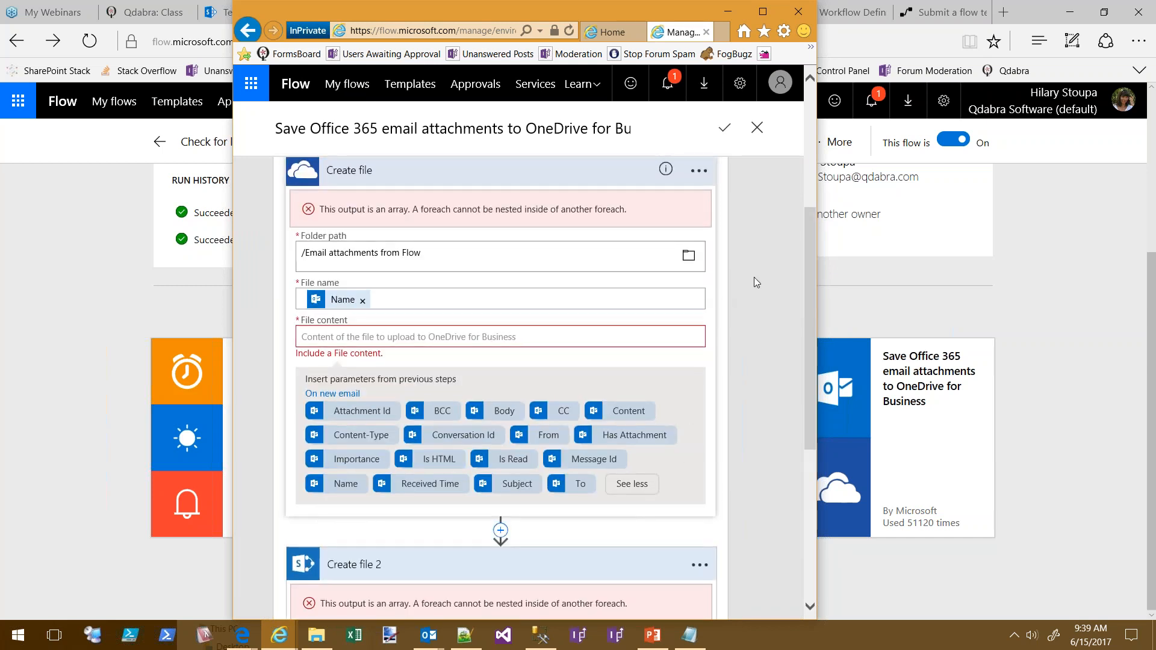
scroll(755, 338, "up", 3)
scroll(779, 305, "down", 2)
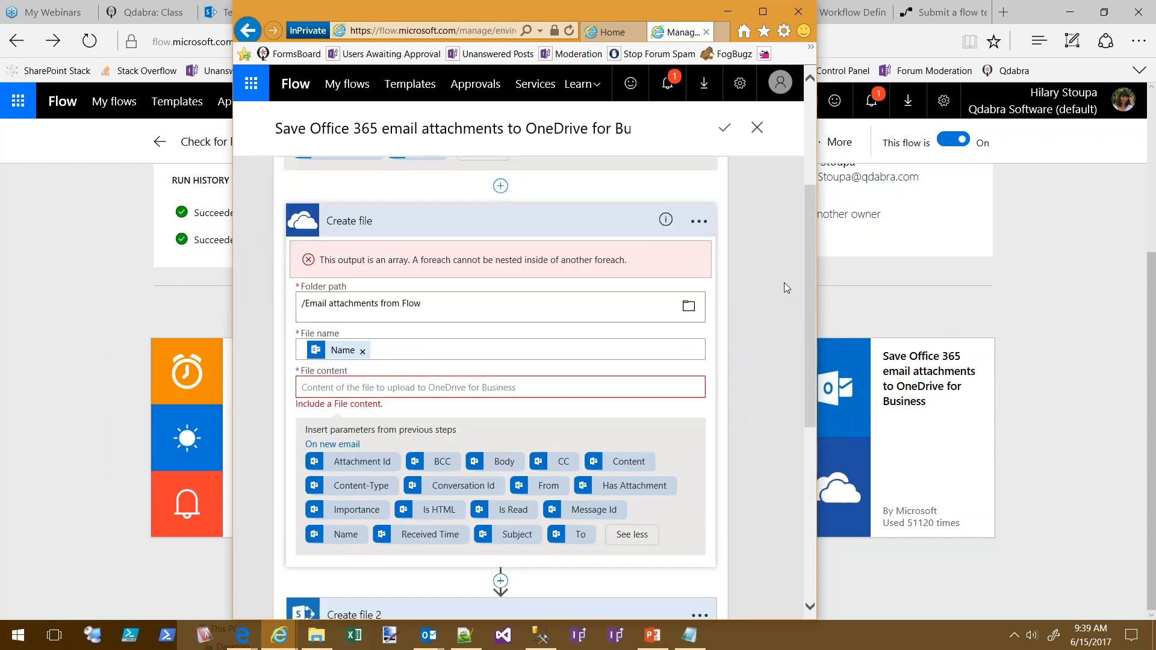
scroll(783, 284, "down", 4)
scroll(796, 400, "up", 4)
left_click(670, 265)
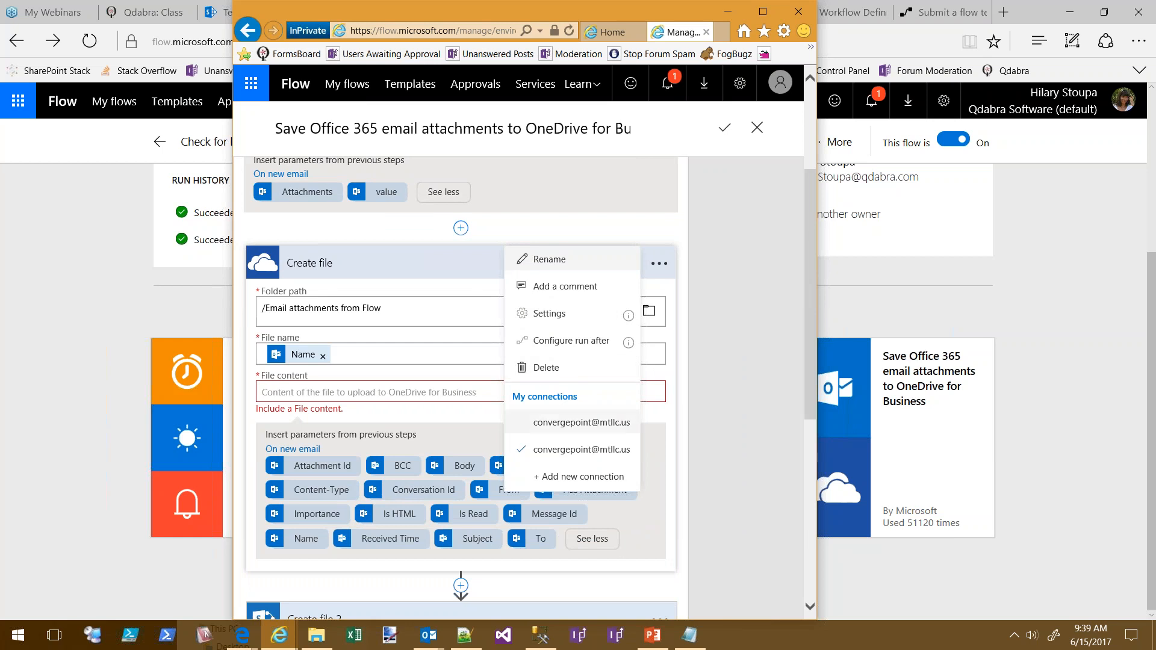
Delete the Create file 2 step from the attachment loop
scroll(573, 402, "down", 3)
left_click(700, 462)
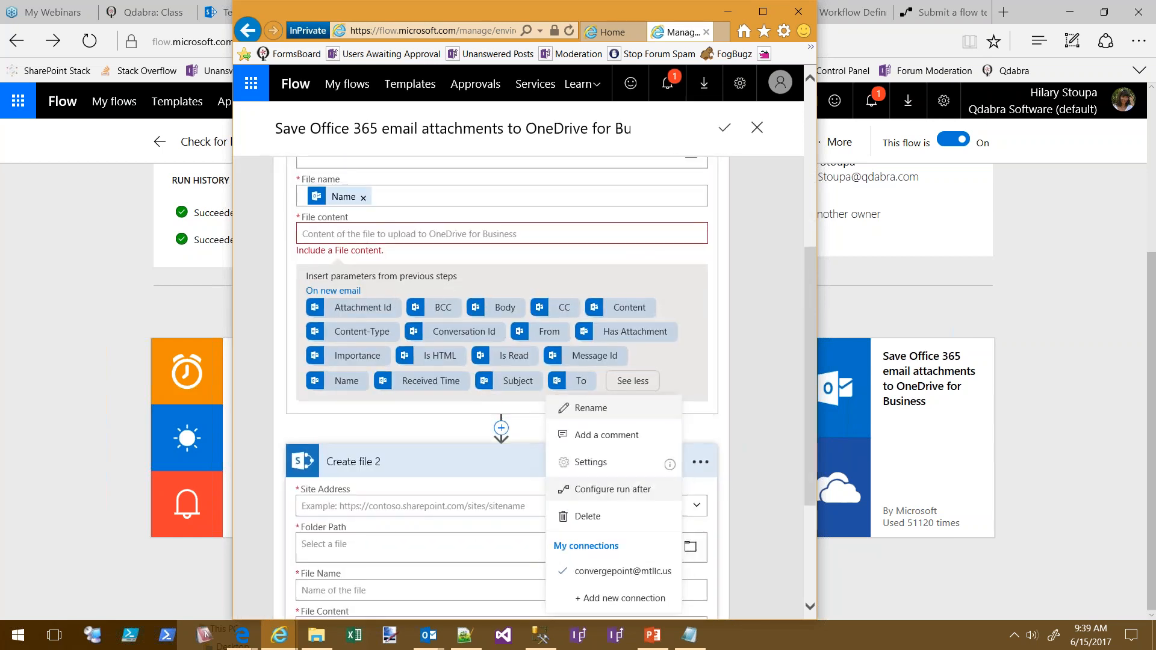
left_click(588, 518)
left_click(595, 380)
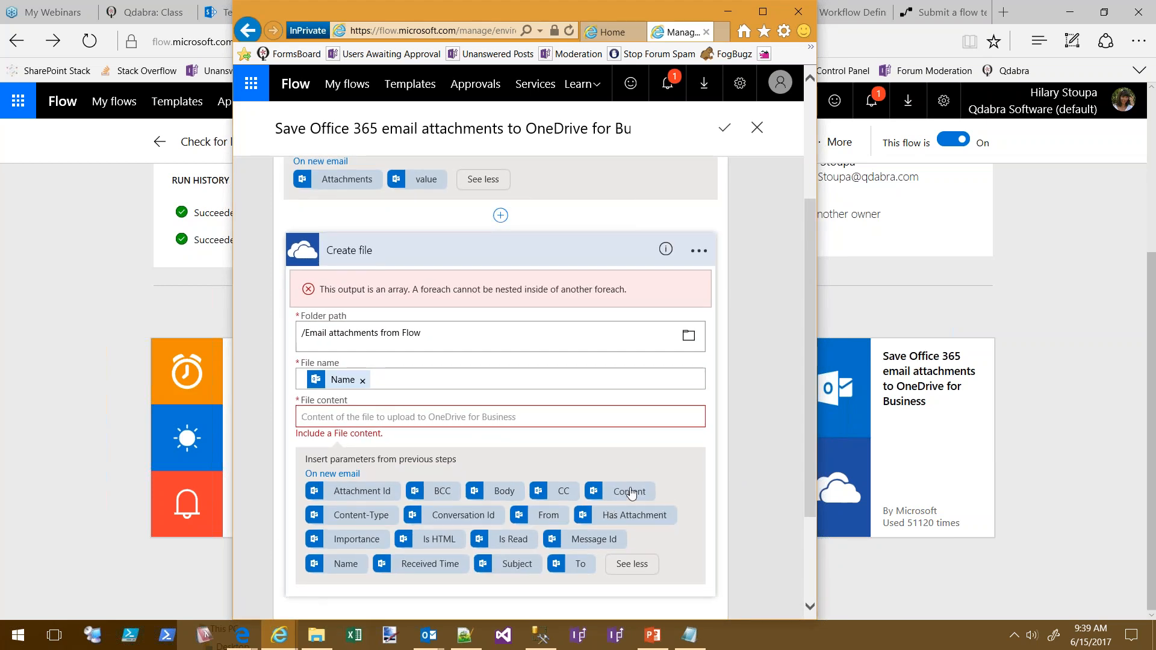
Delete the OneDrive Create file step, leaving Apply to each with no actions
left_click(697, 250)
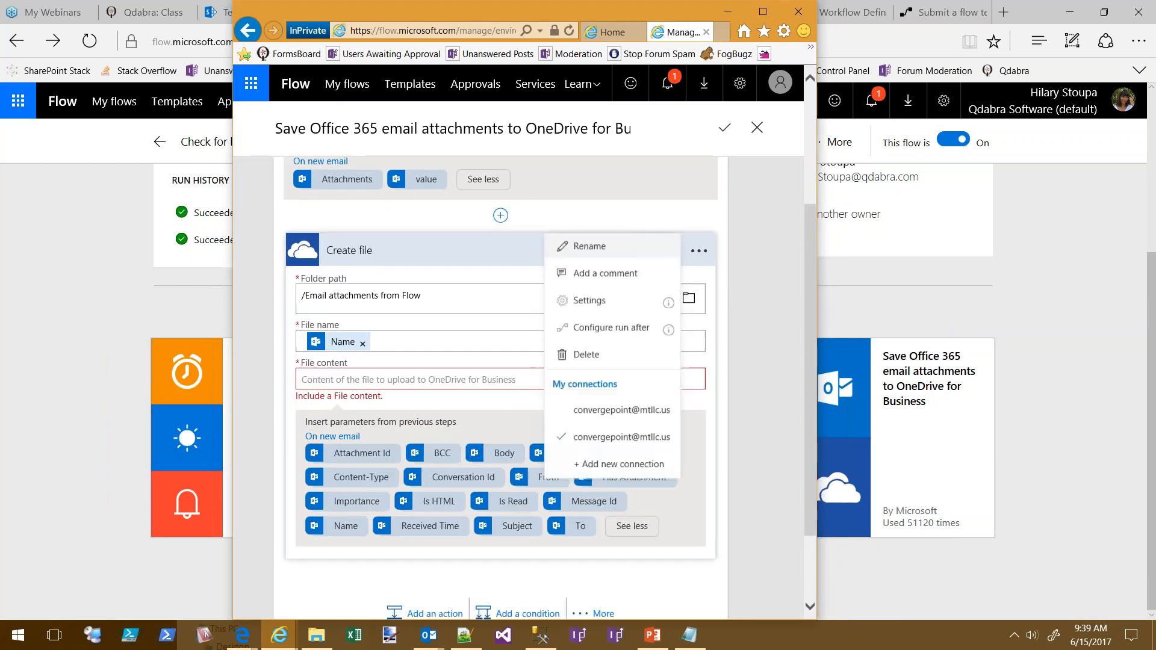
left_click(584, 355)
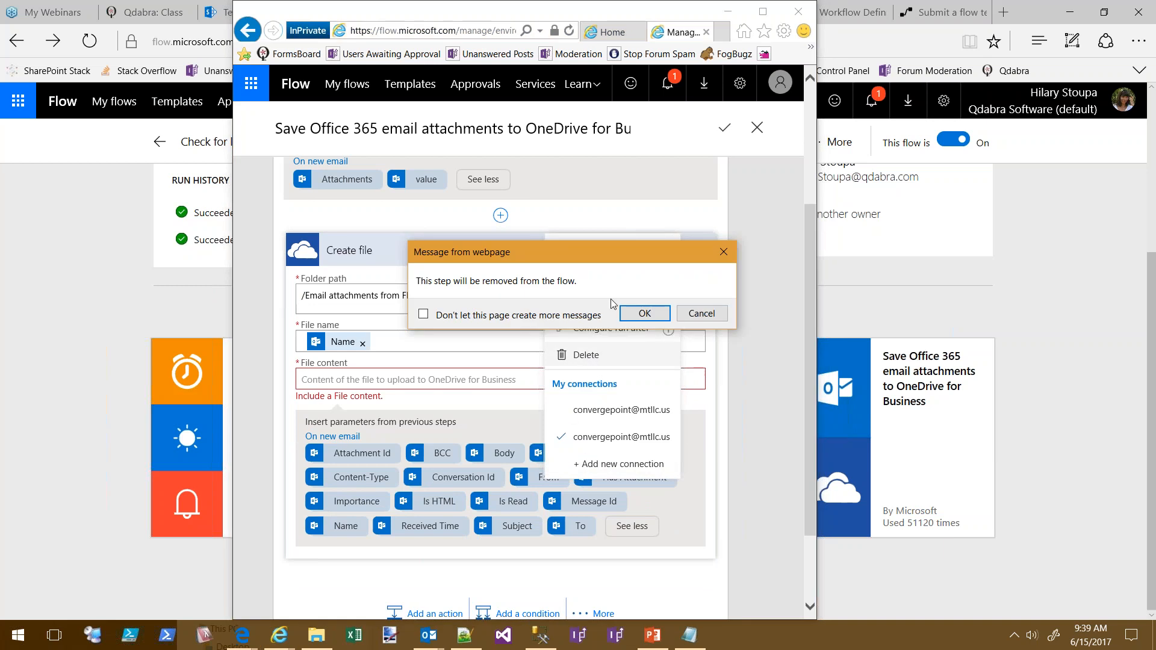
left_click(654, 318)
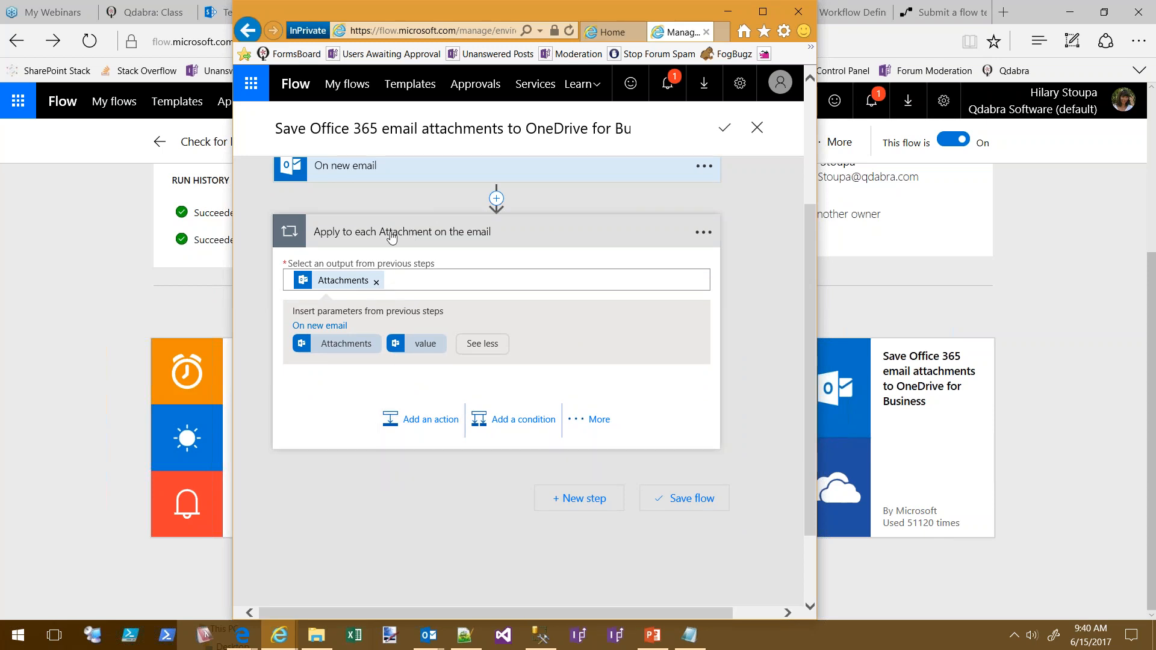
Add SharePoint's Create file action inside the Apply to each attachment loop
left_click(421, 424)
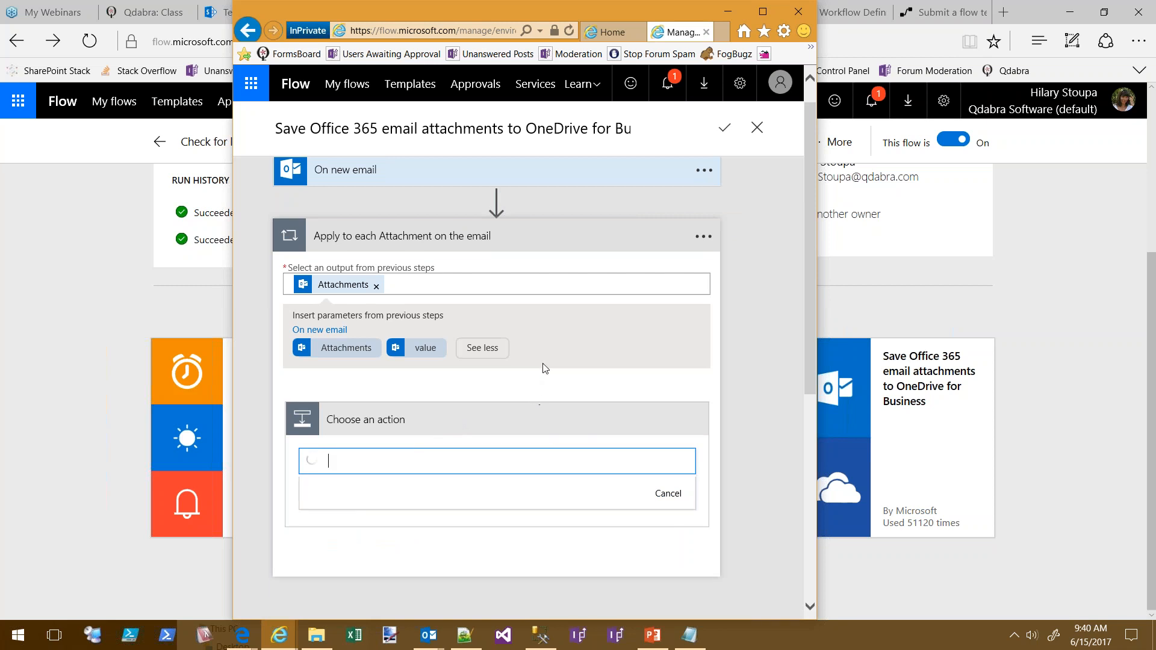
scroll(476, 430, "down", 2)
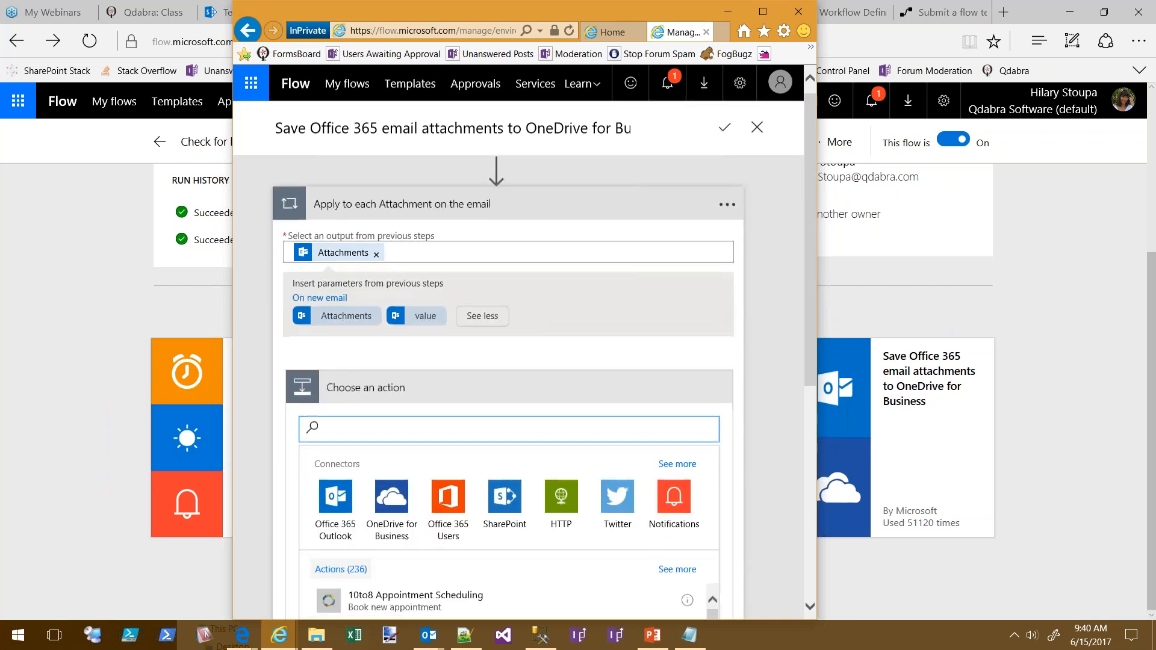
left_click(506, 439)
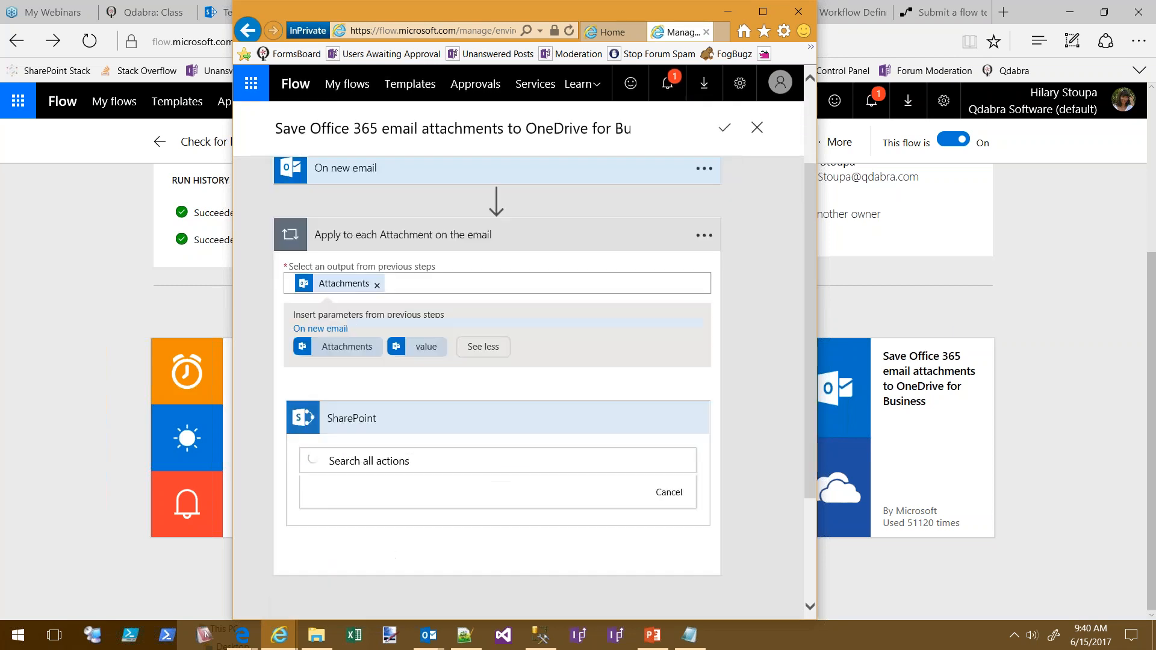
left_click(378, 533)
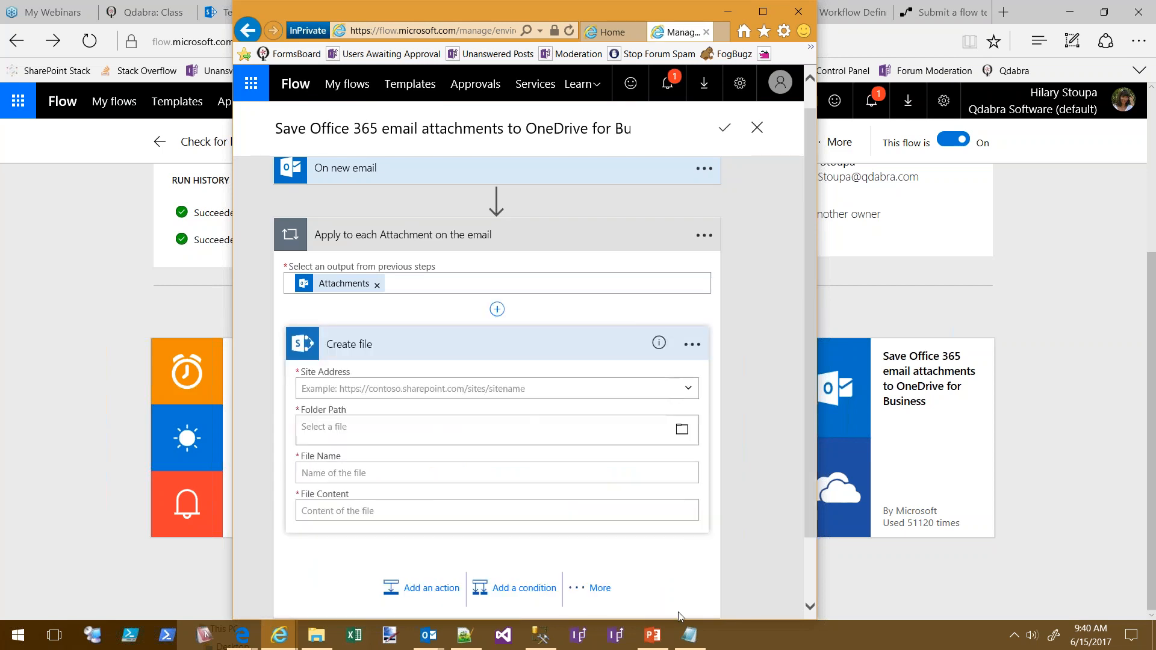
Browse the email dynamic content offered for the File Content field
left_click(393, 509)
scroll(517, 387, "down", 2)
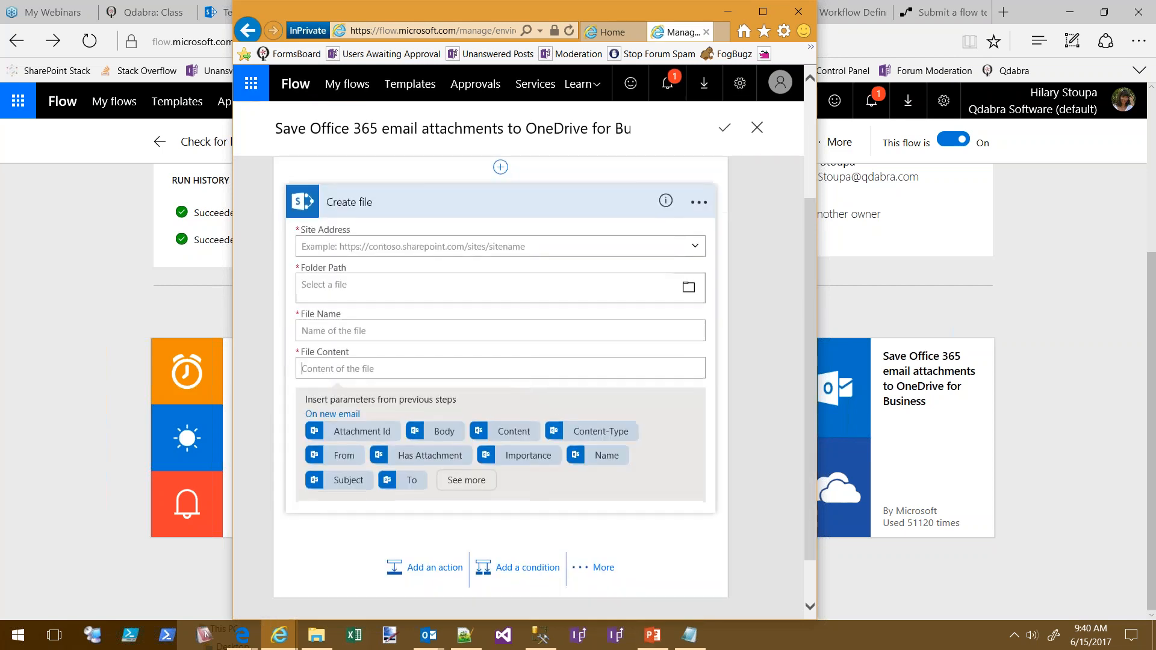
scroll(369, 420, "up", 2)
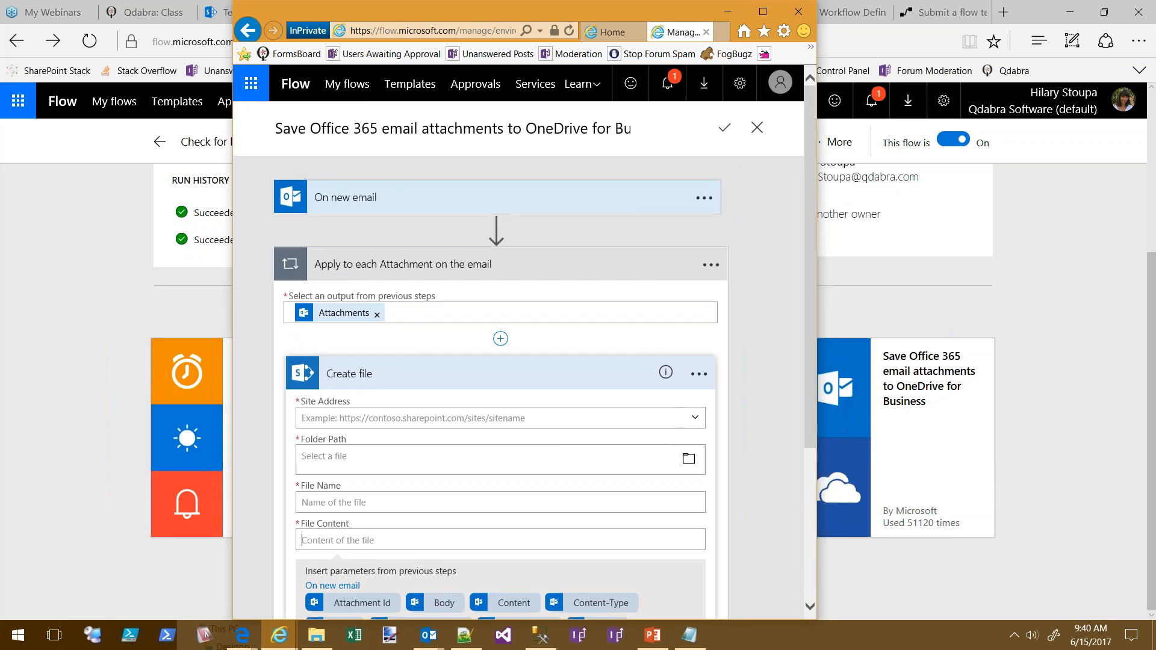
scroll(365, 329, "down", 2)
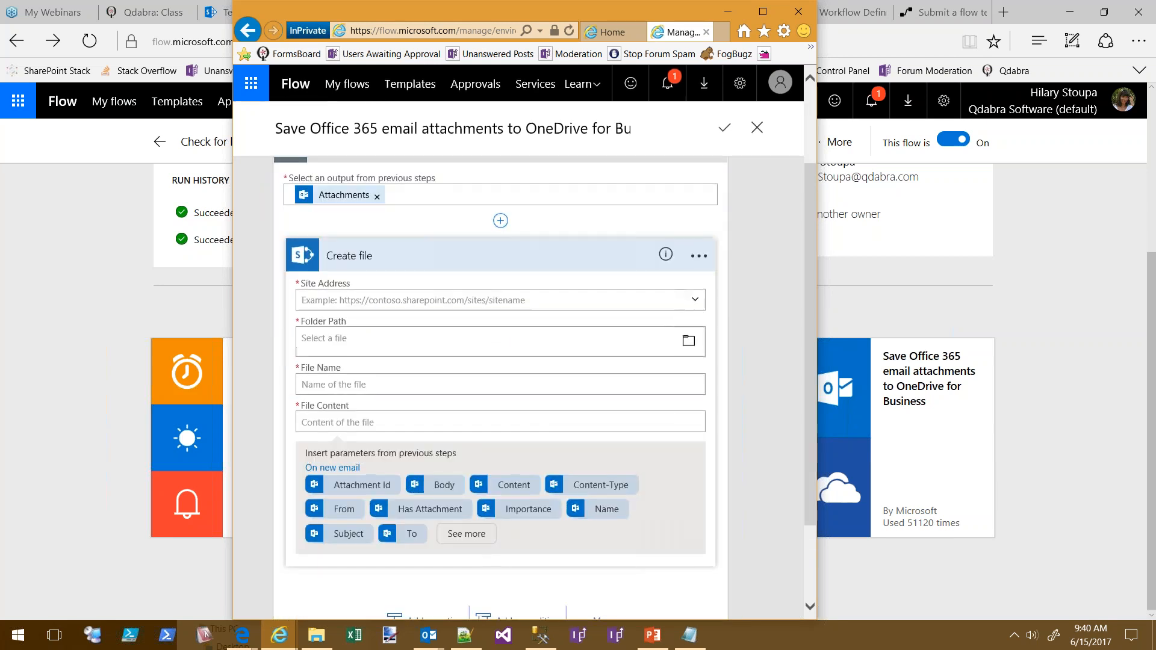
scroll(482, 291, "up", 1)
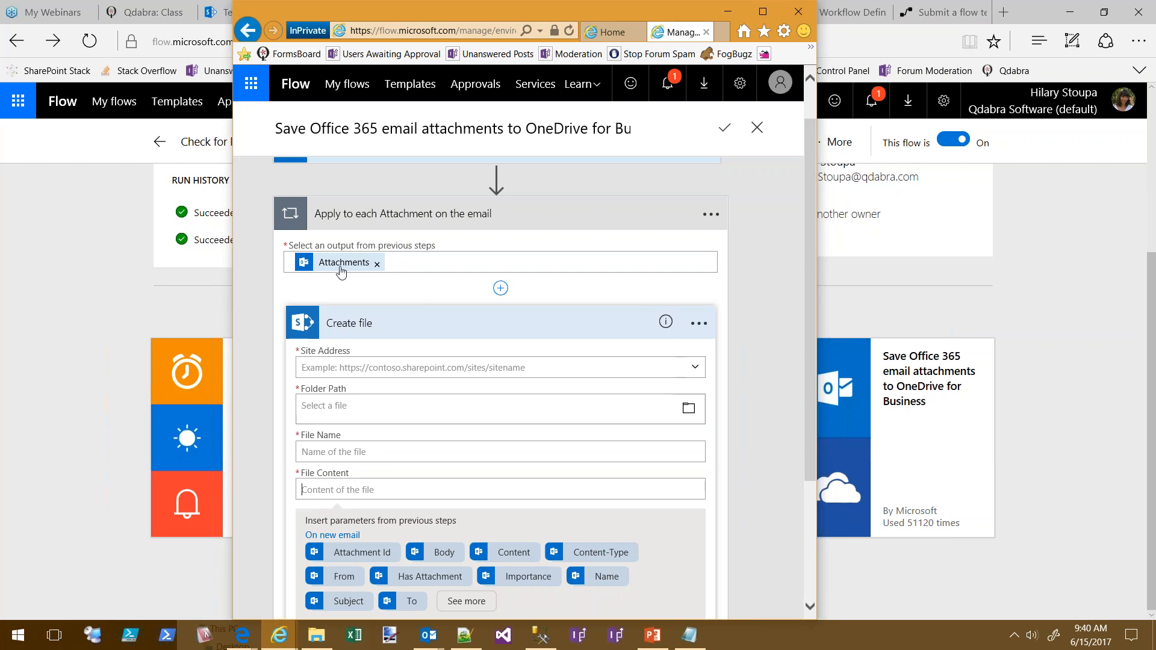
scroll(473, 320, "down", 1)
scroll(473, 290, "down", 1)
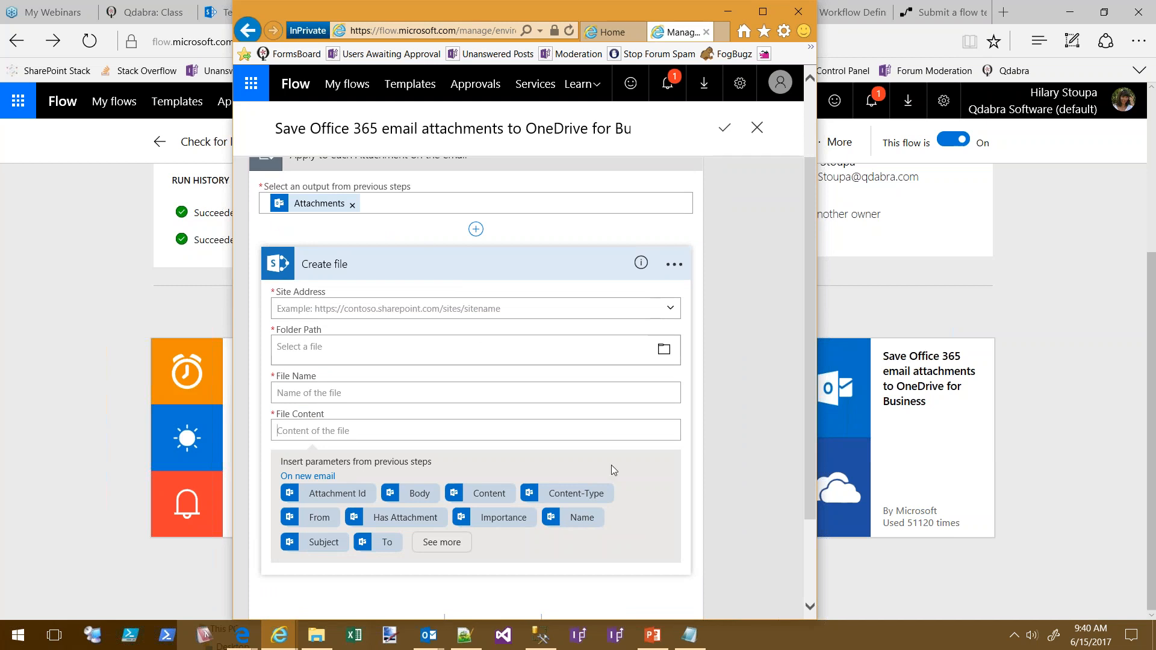
scroll(613, 470, "up", 3)
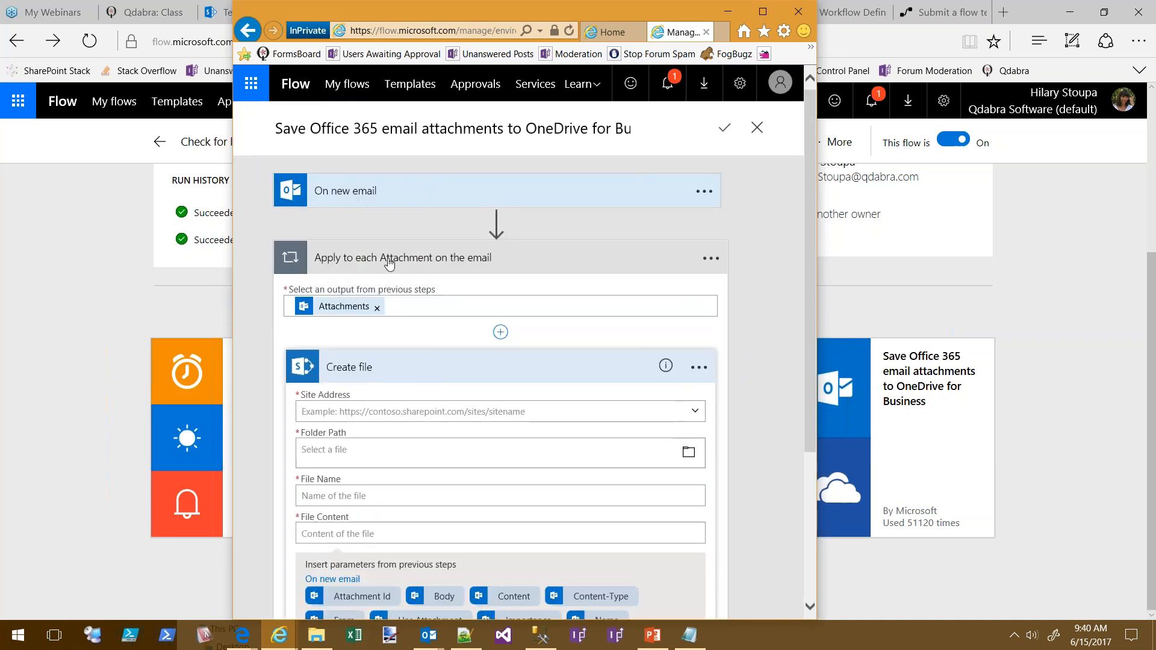
scroll(407, 260, "down", 2)
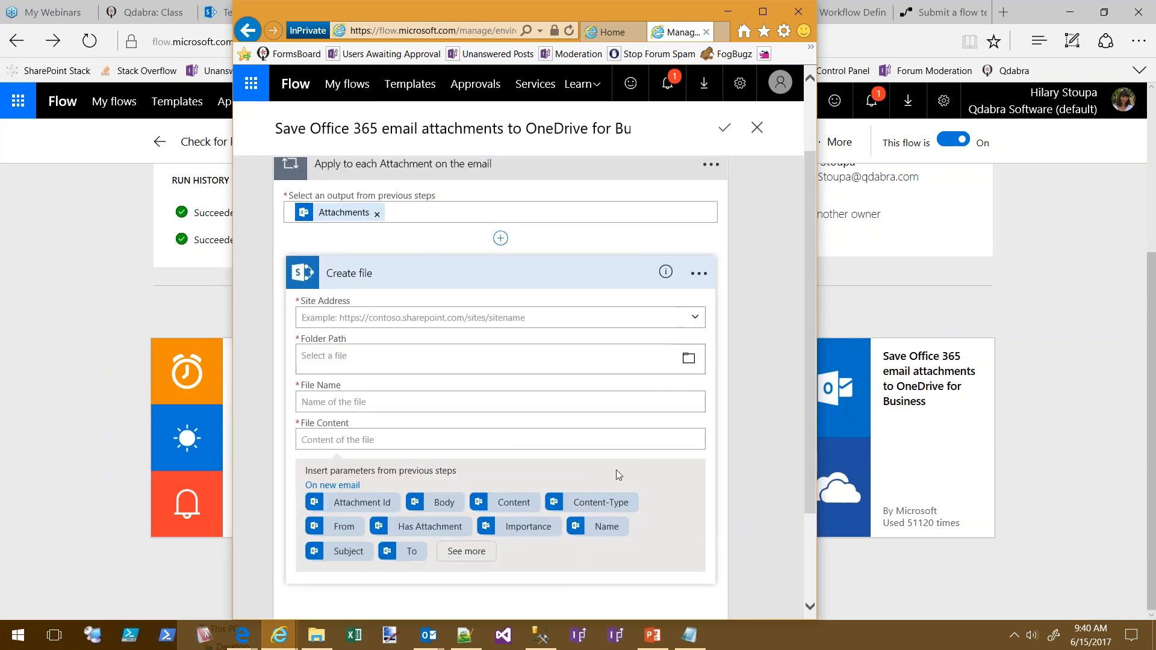
Show the full email parameter list for File Name and check the new step's options
left_click(429, 404)
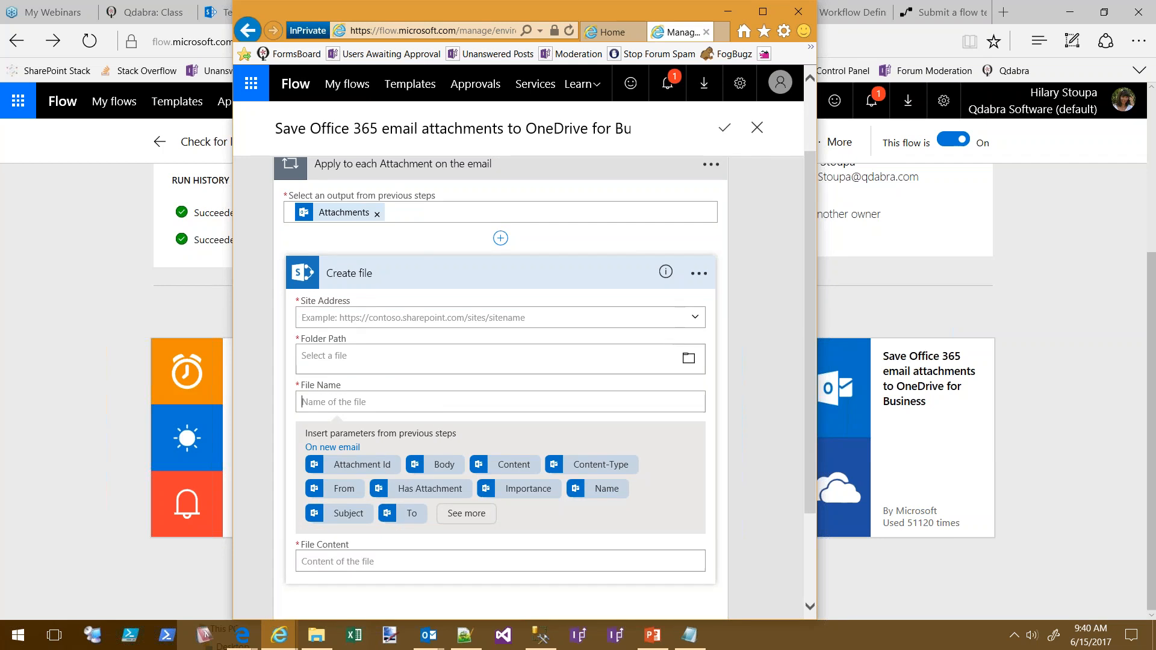
left_click(467, 513)
scroll(517, 359, "down", 1)
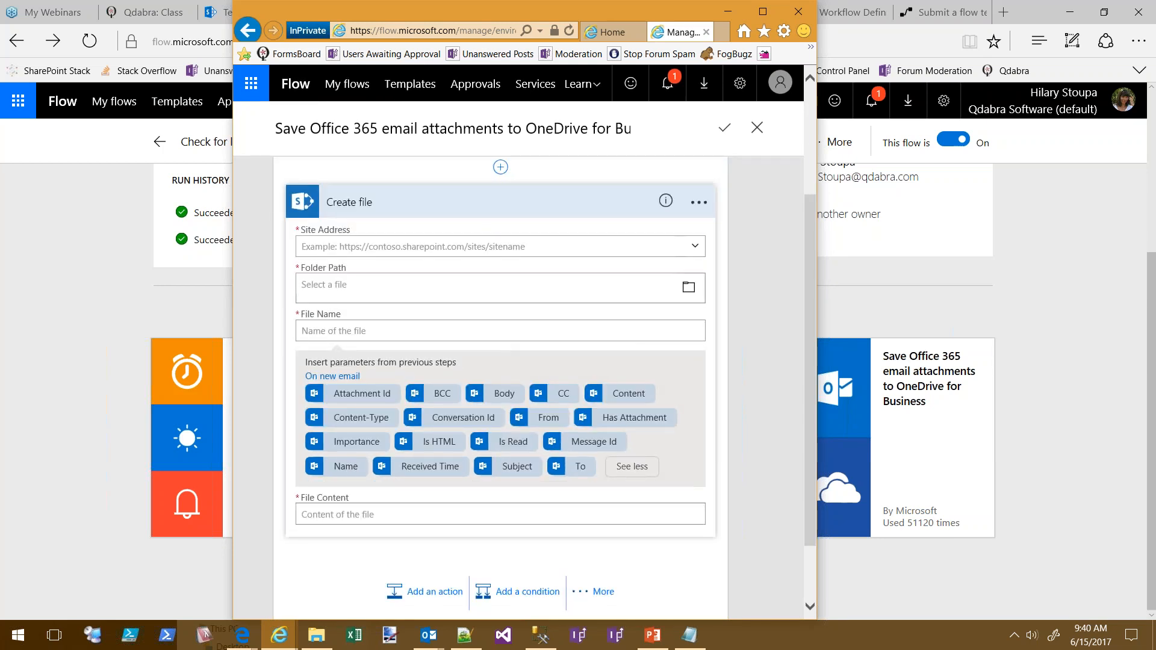
left_click(699, 203)
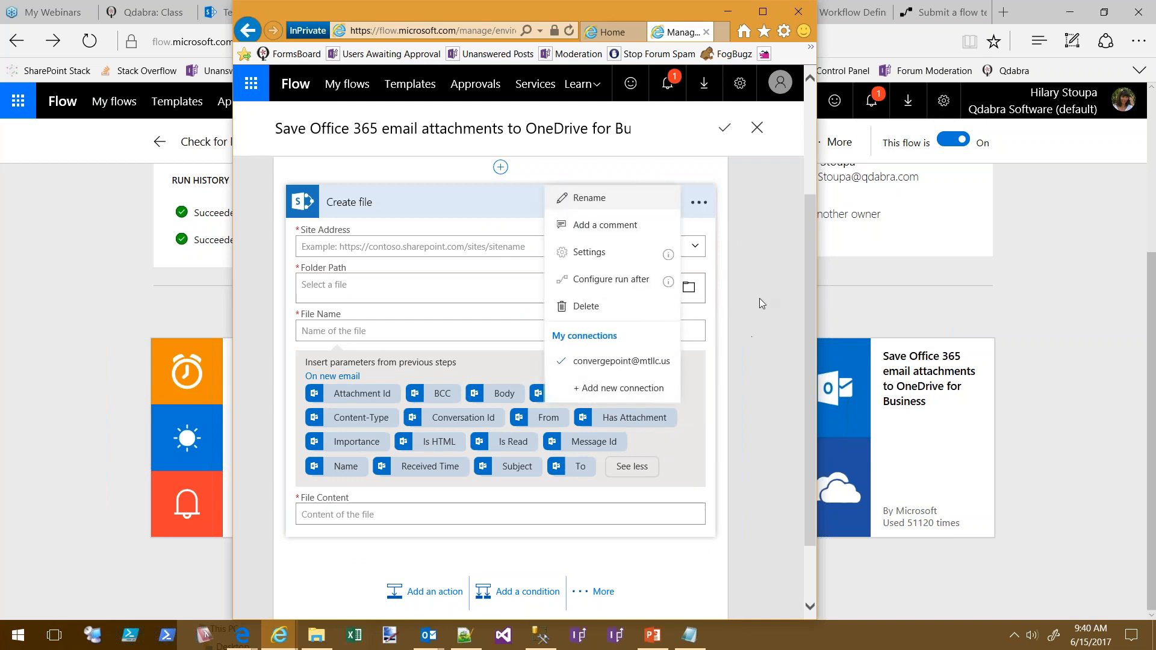
left_click(760, 298)
scroll(763, 280, "up", 3)
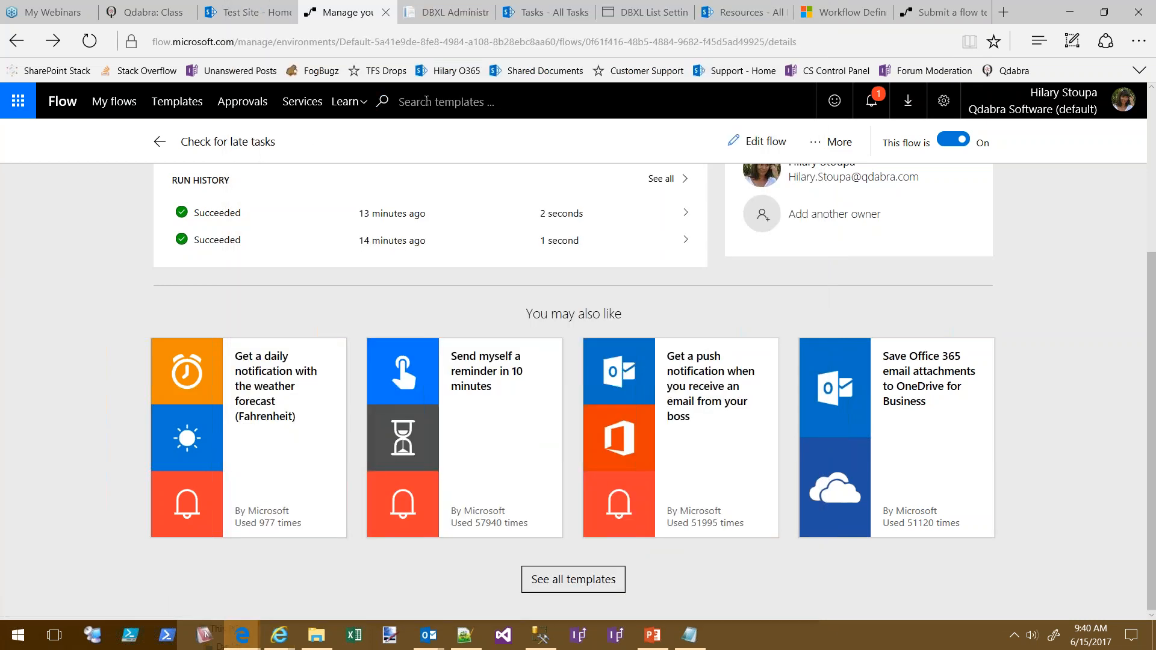
Search the flow templates for 'attachment Sharepoint'
left_click(446, 100)
type("att")
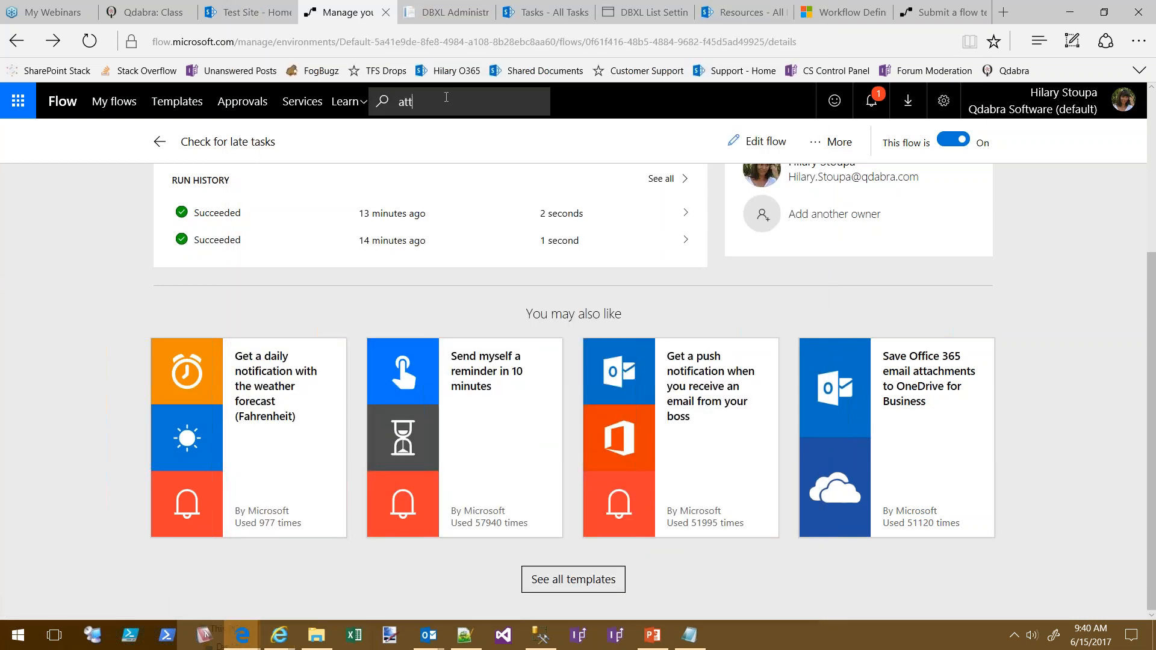
type("achme")
key("BackSpace")
type("ment Sahrepoint")
key("Return")
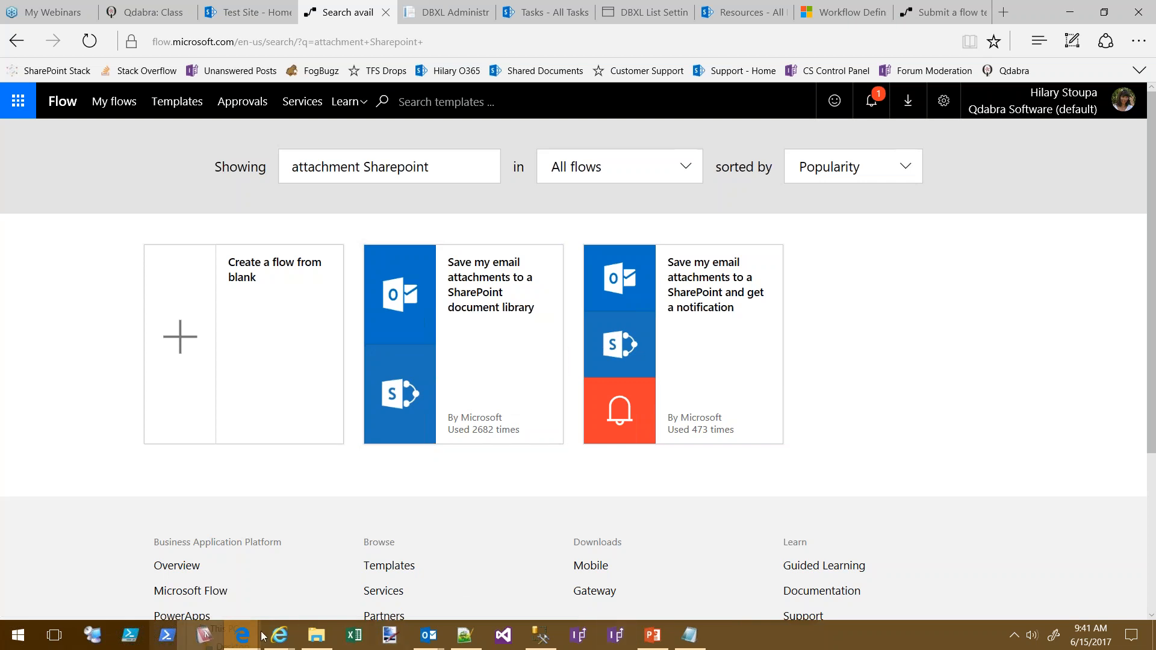
Close the flow editor and return to the flow's details page
mouse_move(274, 637)
left_click(348, 579)
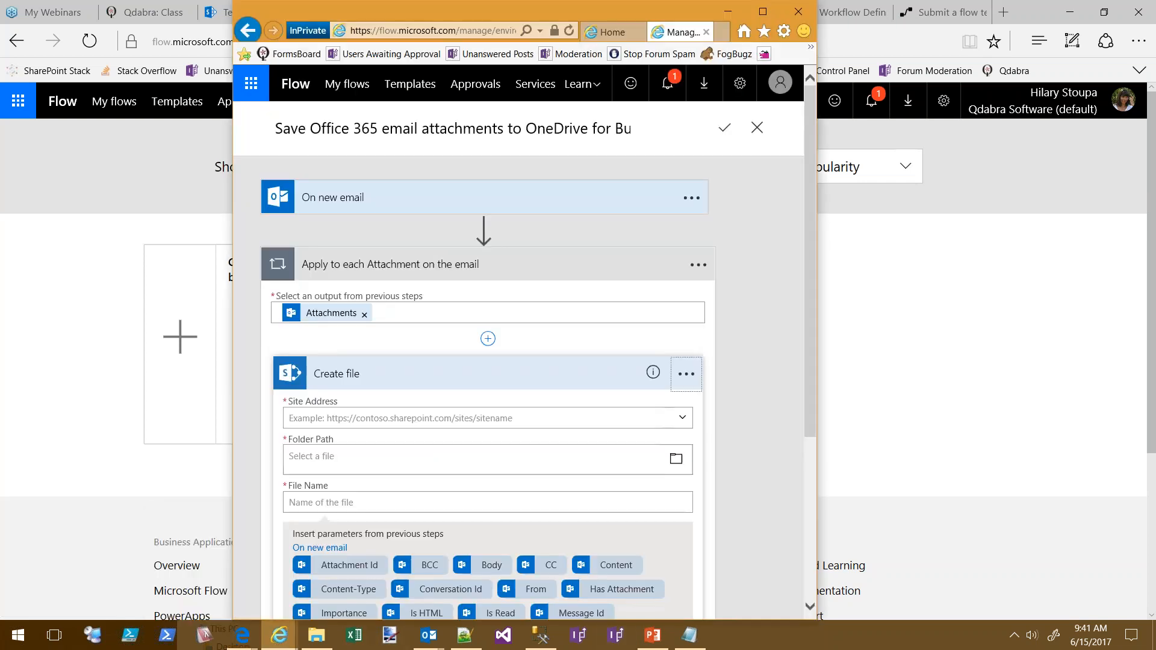
left_click(757, 128)
left_click(634, 386)
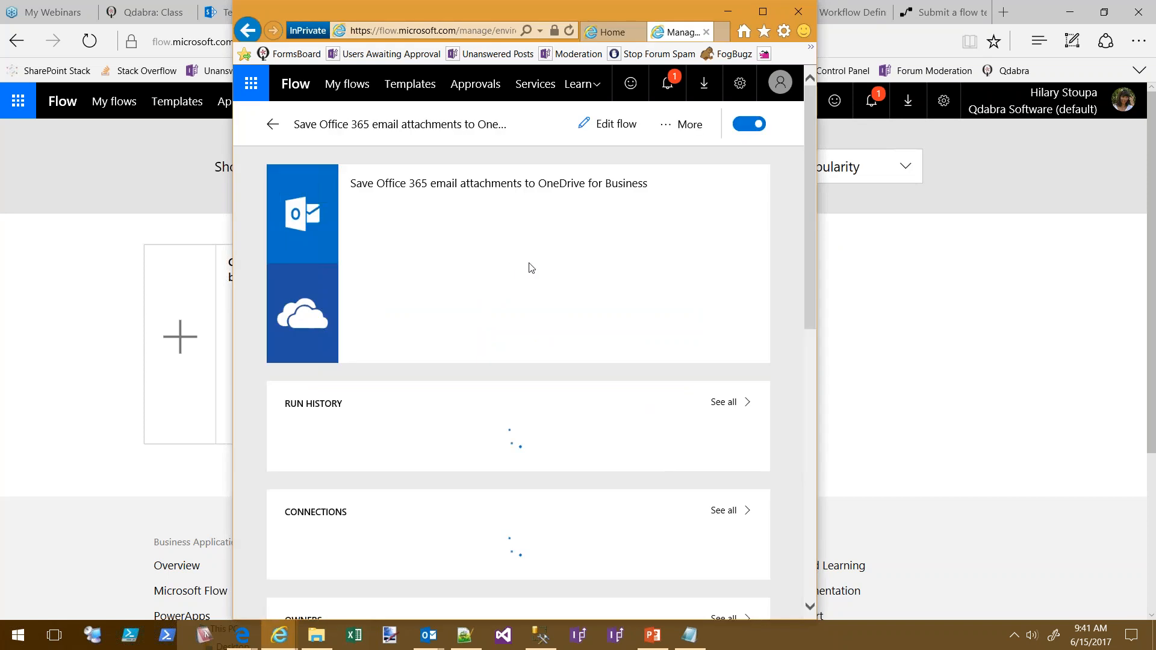
Delete the Save Office 365 email attachments to OneDrive for Business flow and go to Create from template
left_click(670, 127)
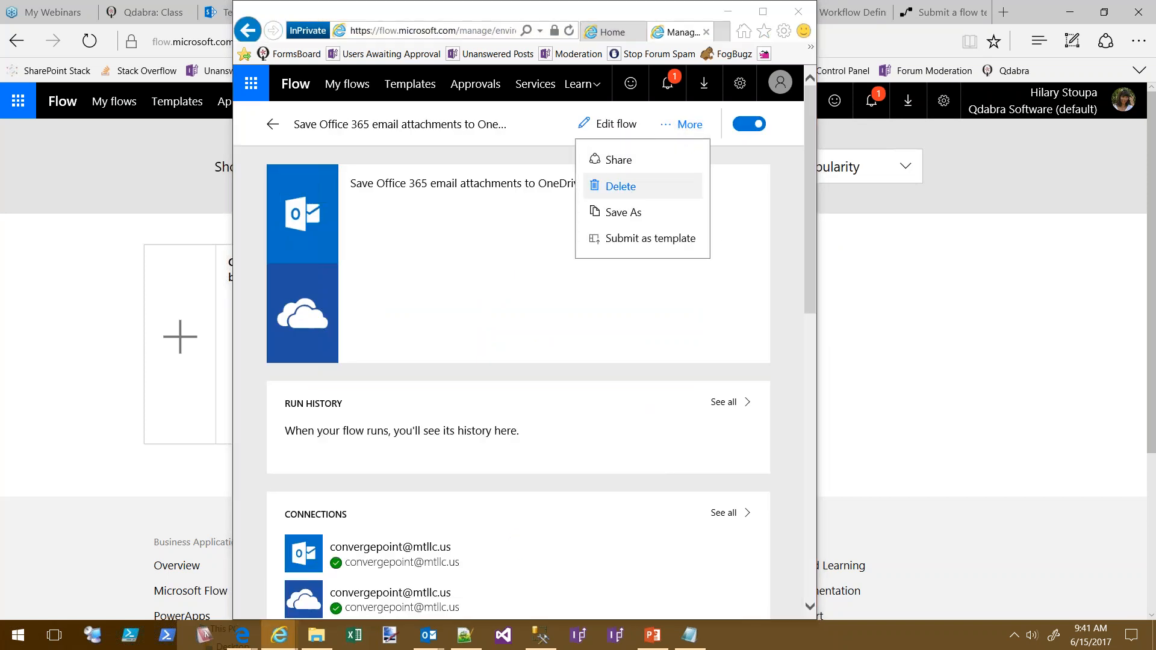
left_click(631, 199)
left_click(645, 319)
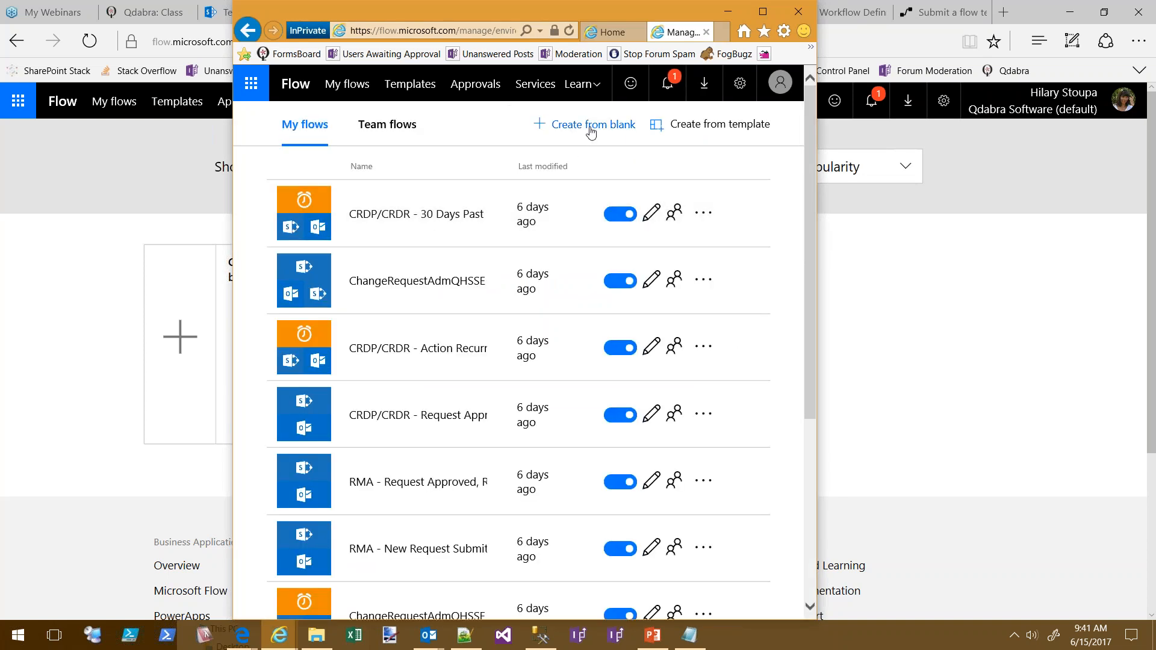
left_click(714, 127)
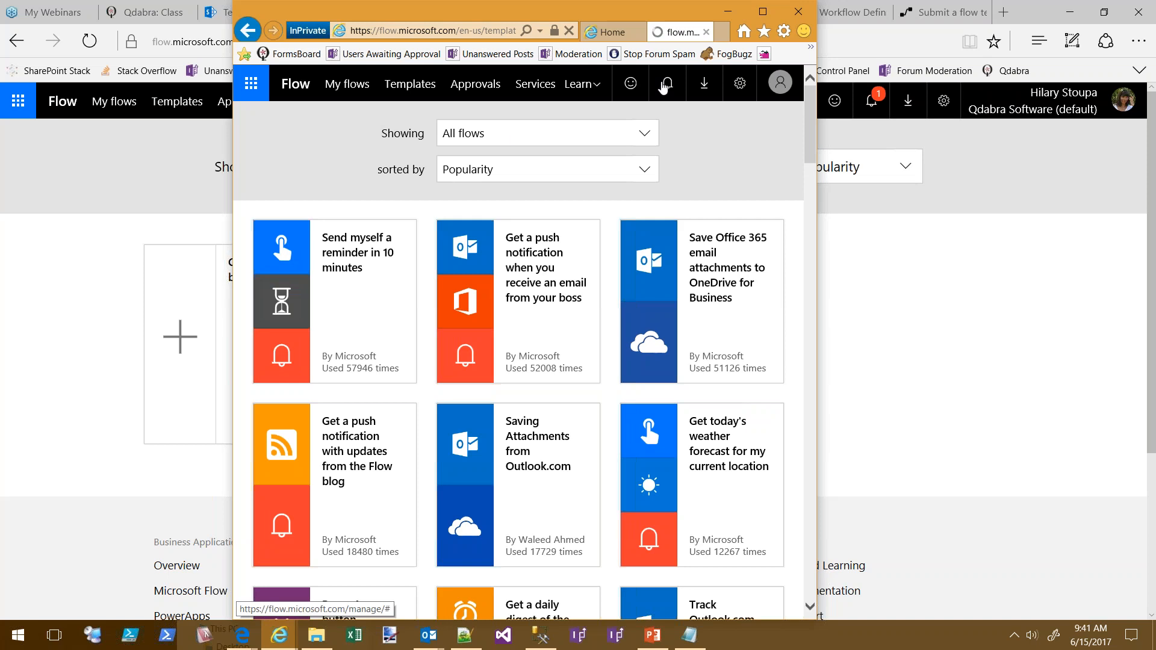
Maximize the browser and search the templates for 'email sharepoint'
left_click(763, 12)
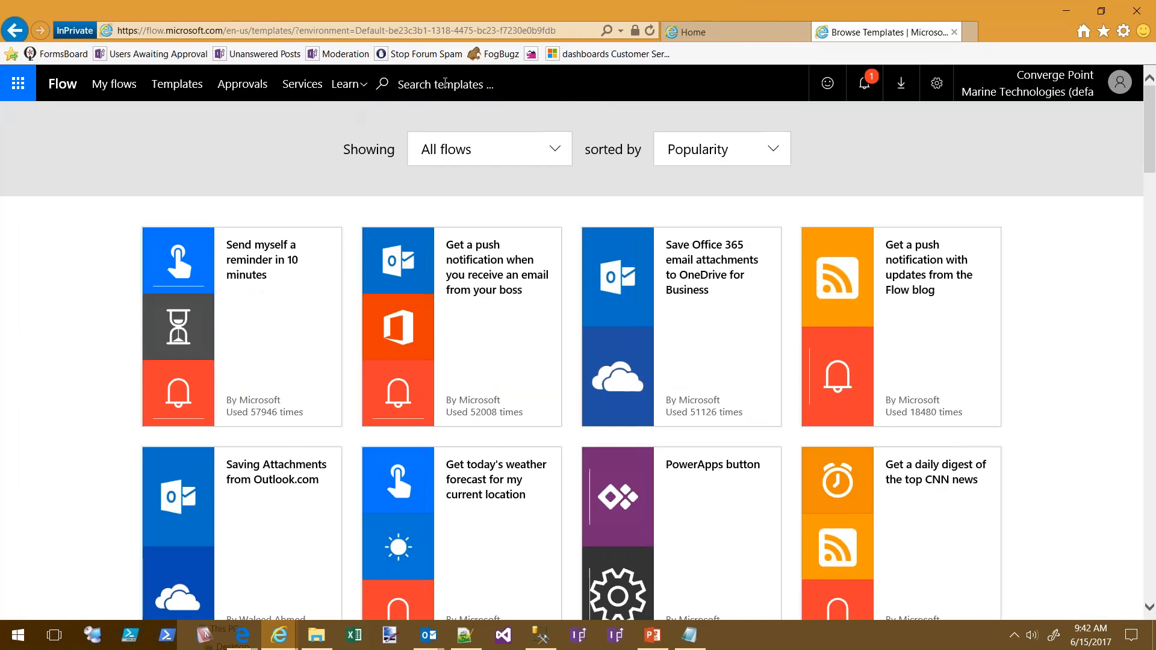
left_click(445, 87)
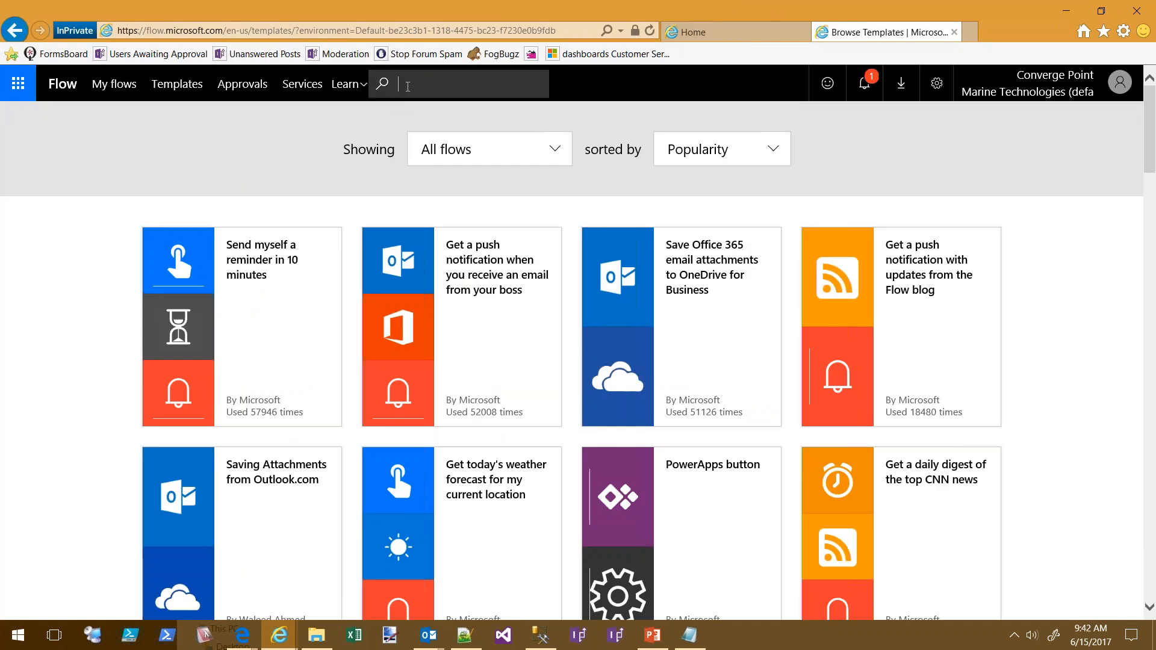
type("email sharepoint")
key("Return")
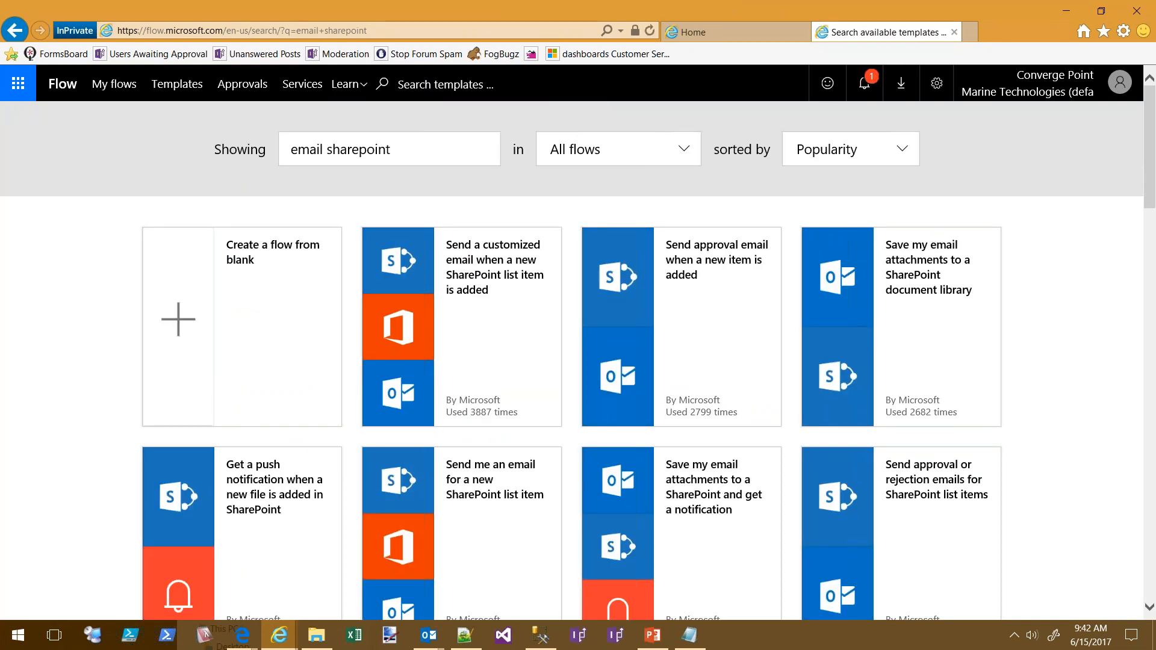
Create a flow from the 'Save my email attachments to a SharePoint document library' template
left_click(965, 272)
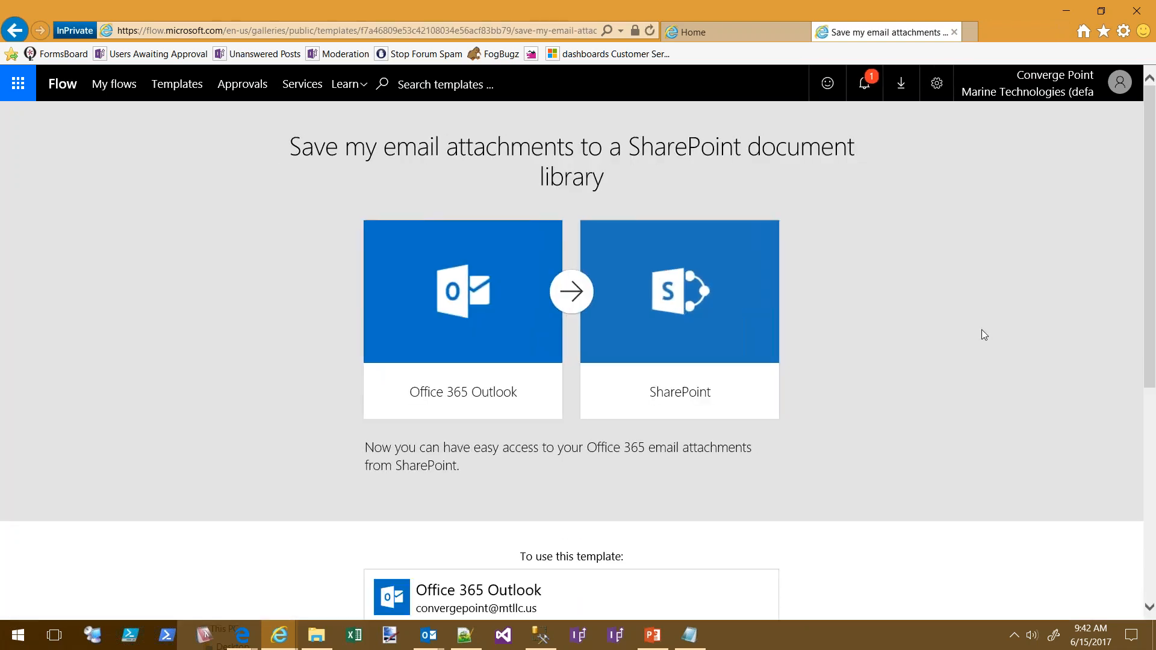
scroll(982, 330, "down", 2)
scroll(660, 387, "down", 2)
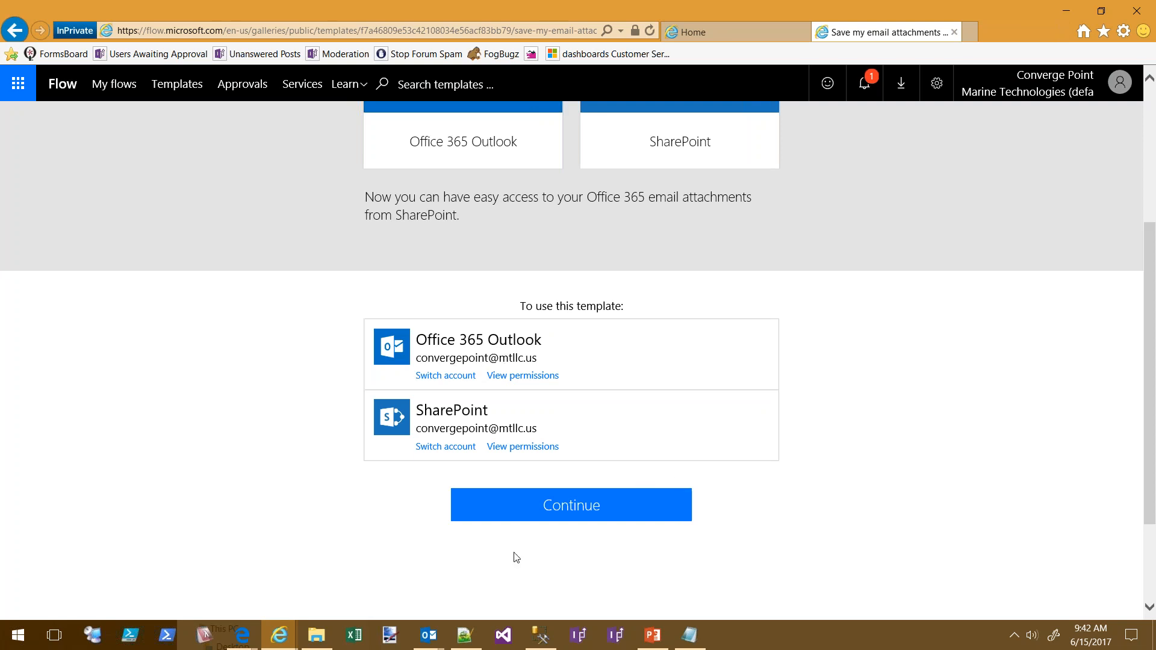
left_click(553, 516)
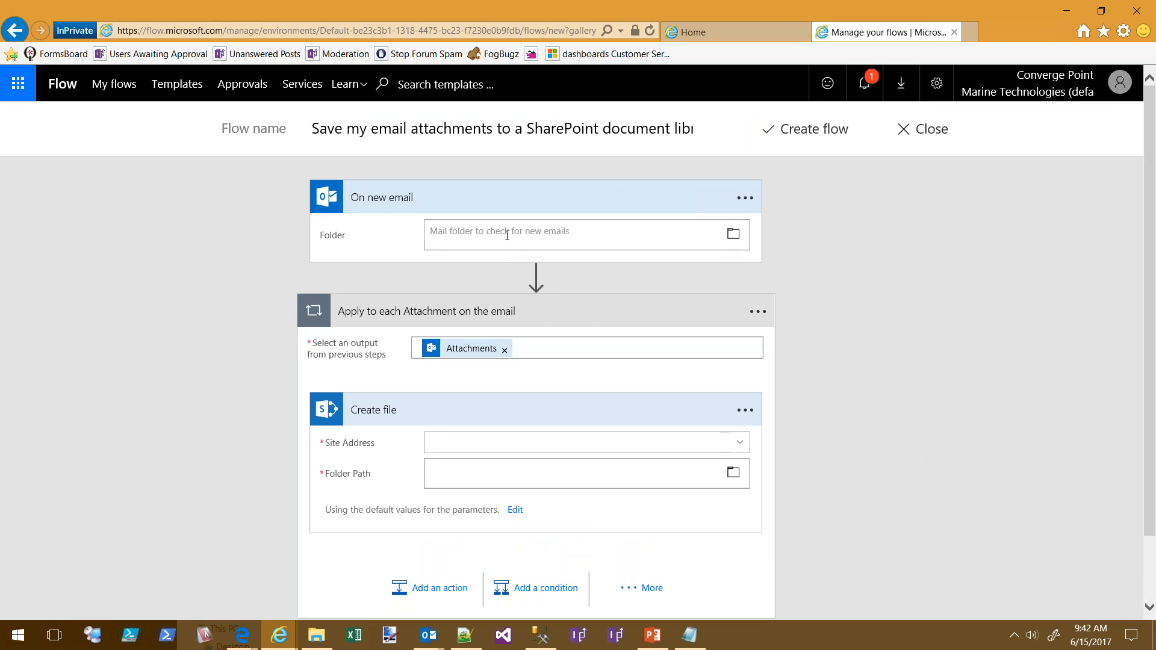
Browse into the Inbox folder for the trigger, then close the picker without choosing
left_click(558, 225)
left_click(734, 233)
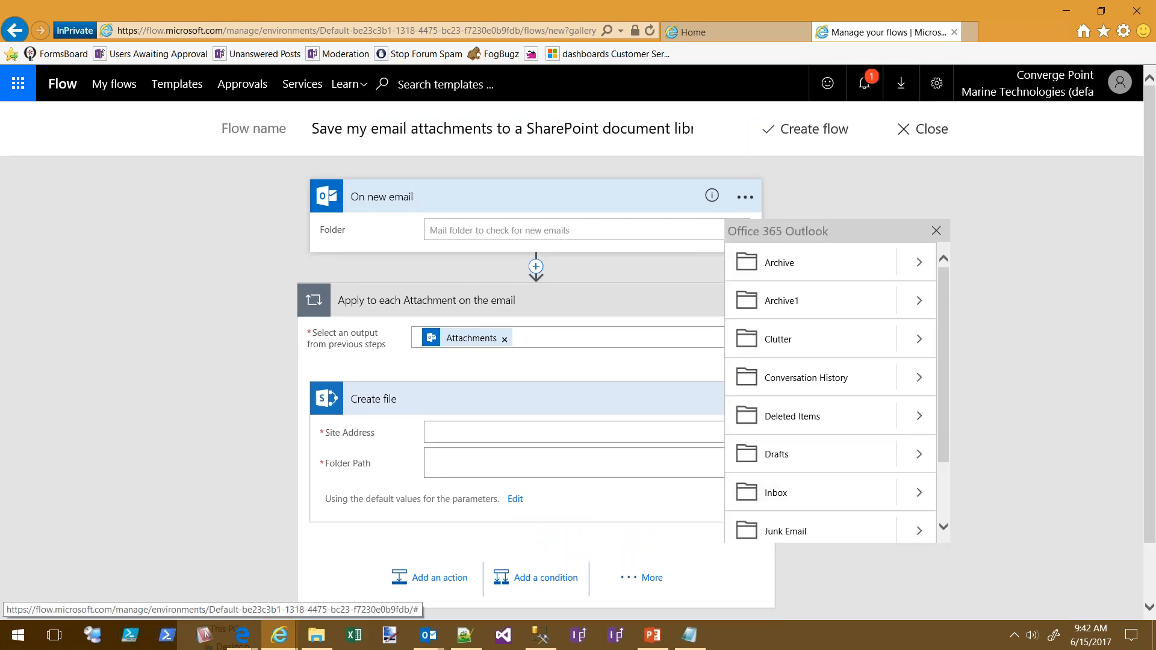
left_click(920, 493)
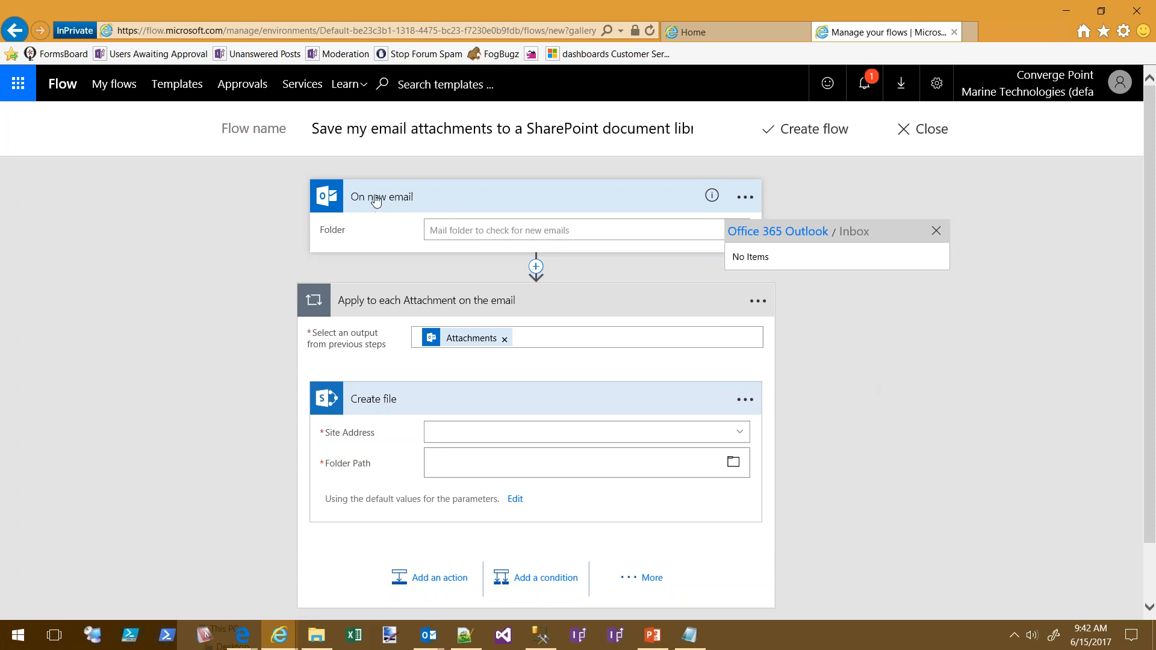
left_click(212, 284)
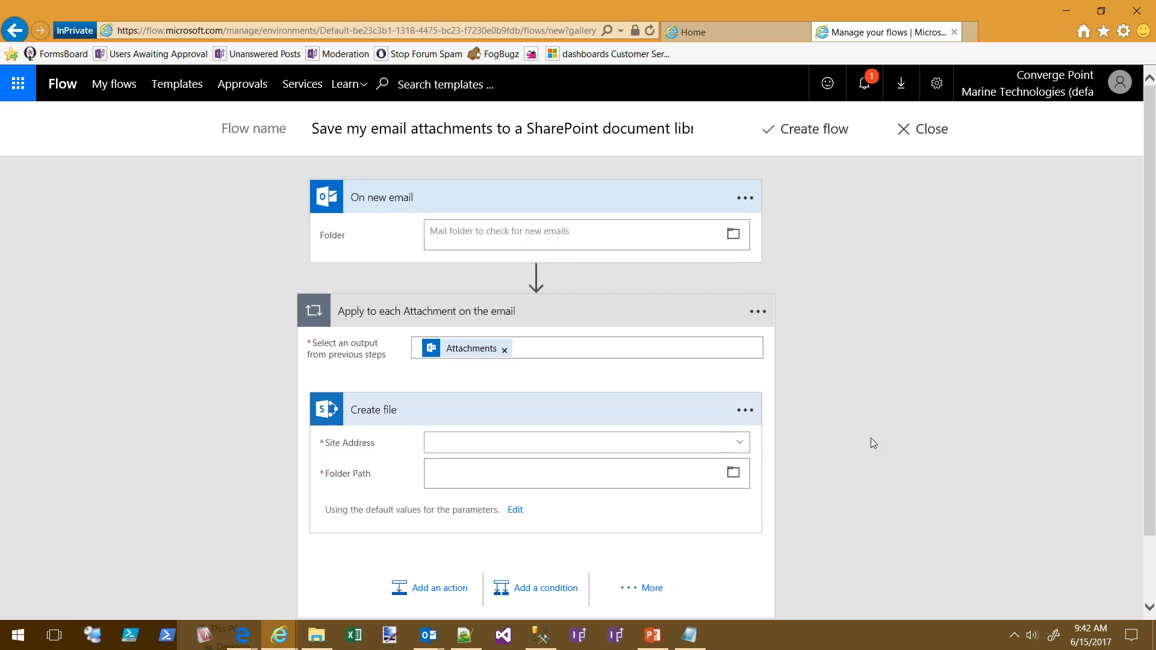
Show Create file's File Name 'Name' and File Content 'Content' parameters
scroll(898, 434, "down", 1)
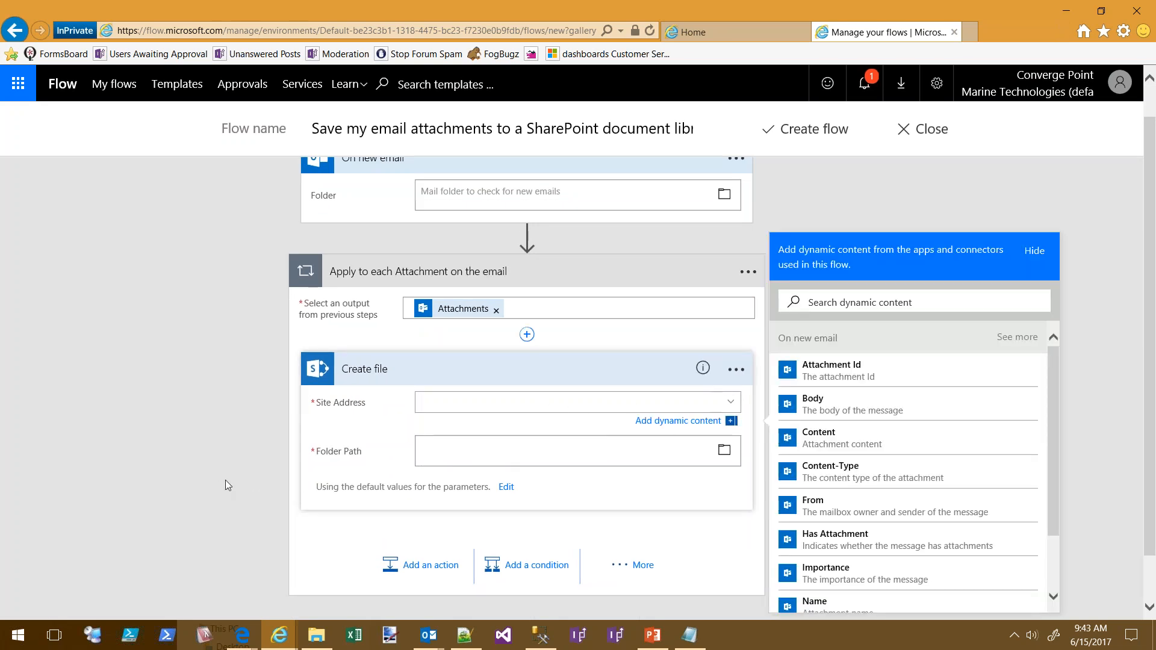
left_click(507, 488)
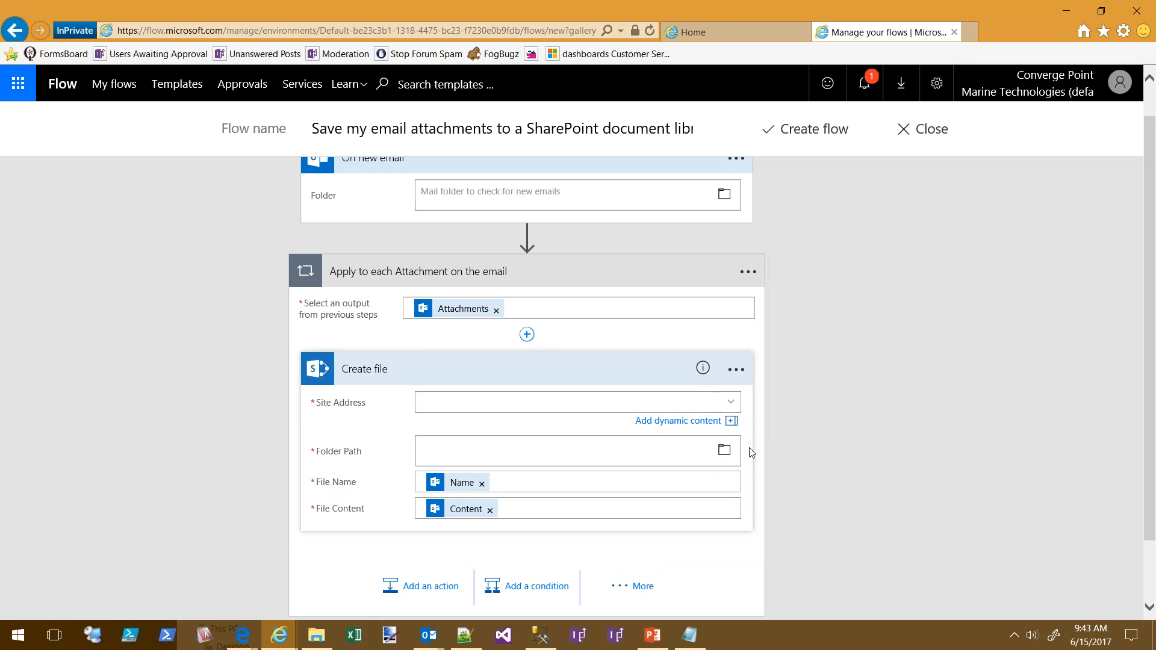
scroll(1000, 335, "up", 1)
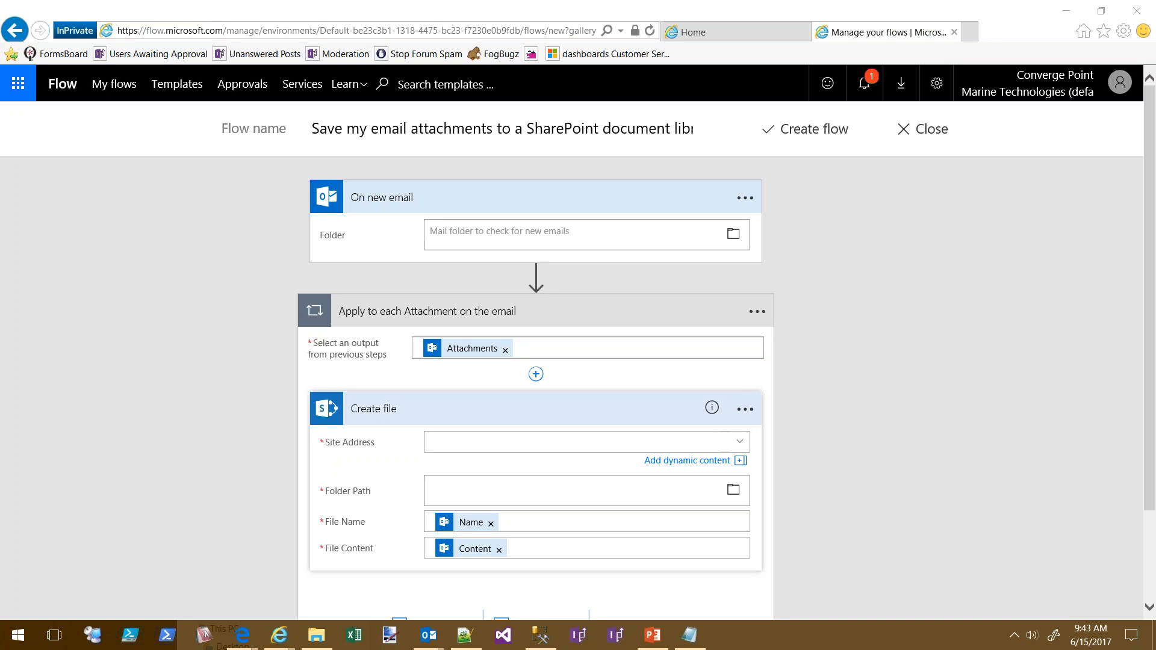
Set the On new email trigger's folder to Inbox and move the editor window aside
left_click(734, 234)
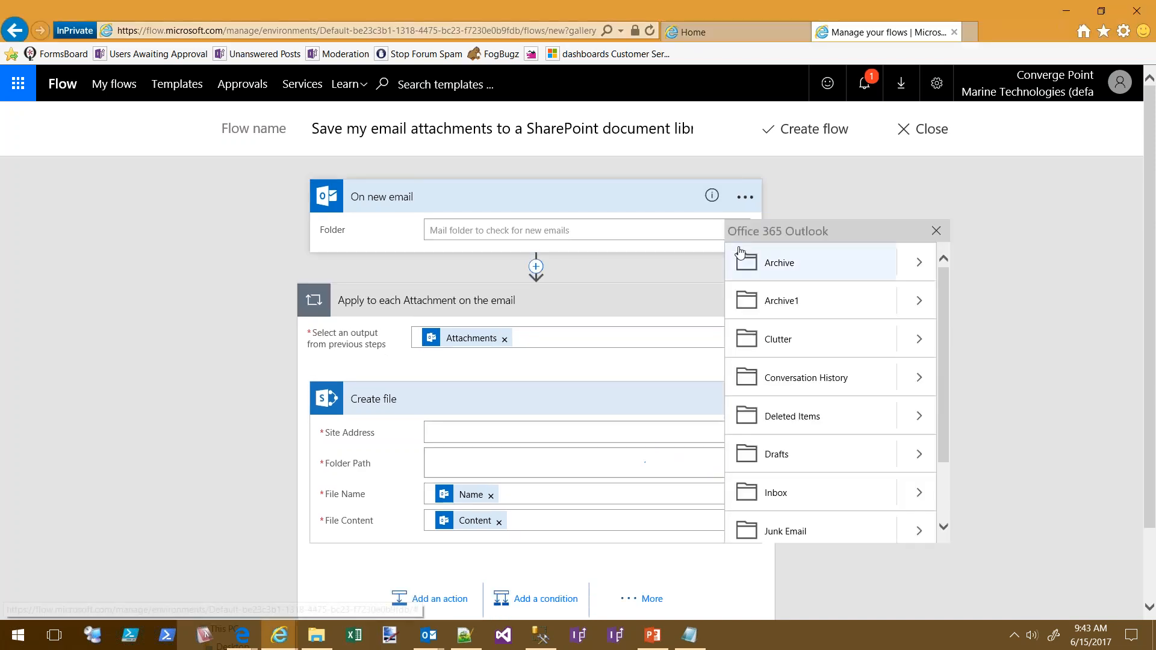
left_click_drag(943, 370, 962, 458)
left_click(777, 410)
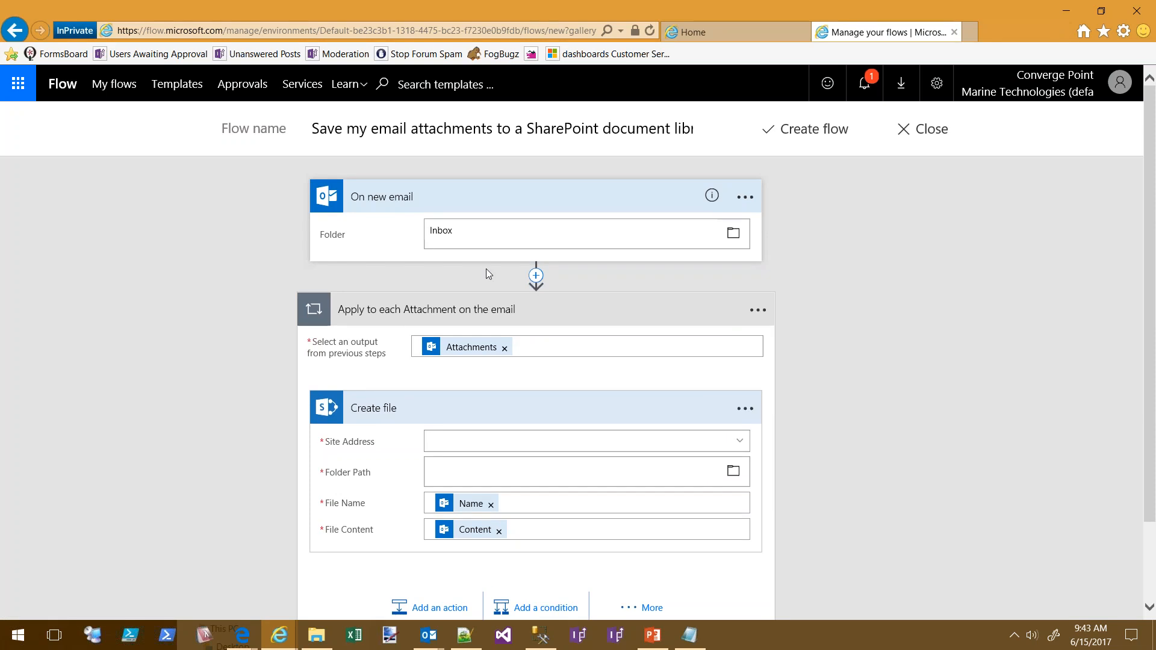
left_click(559, 201)
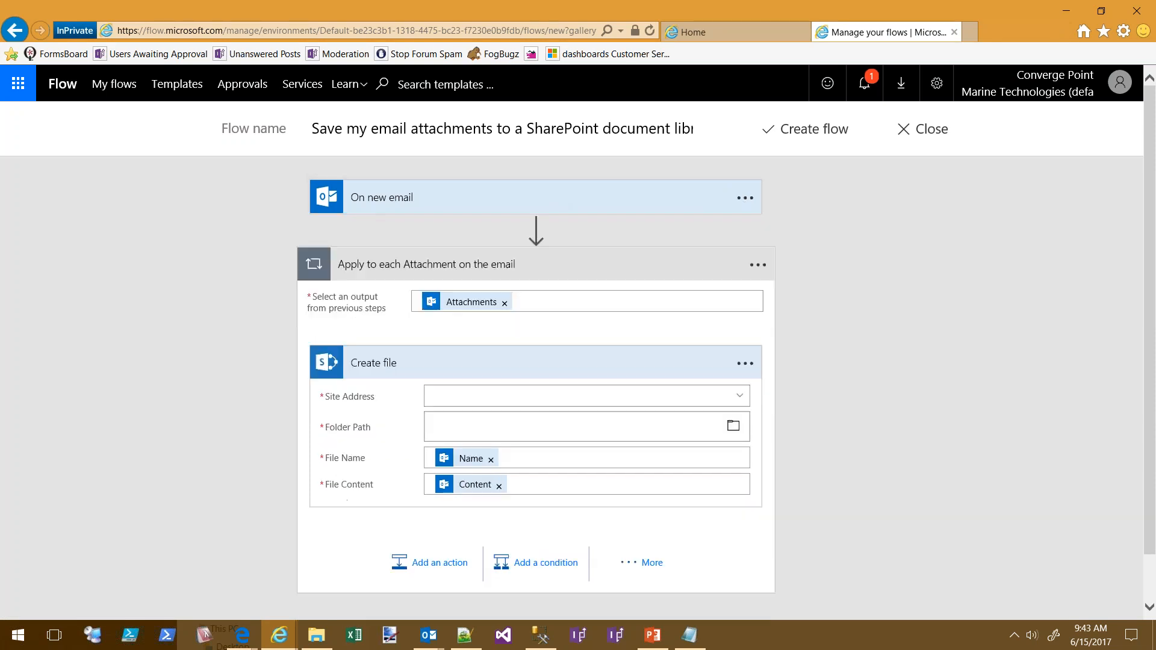
left_click(512, 196)
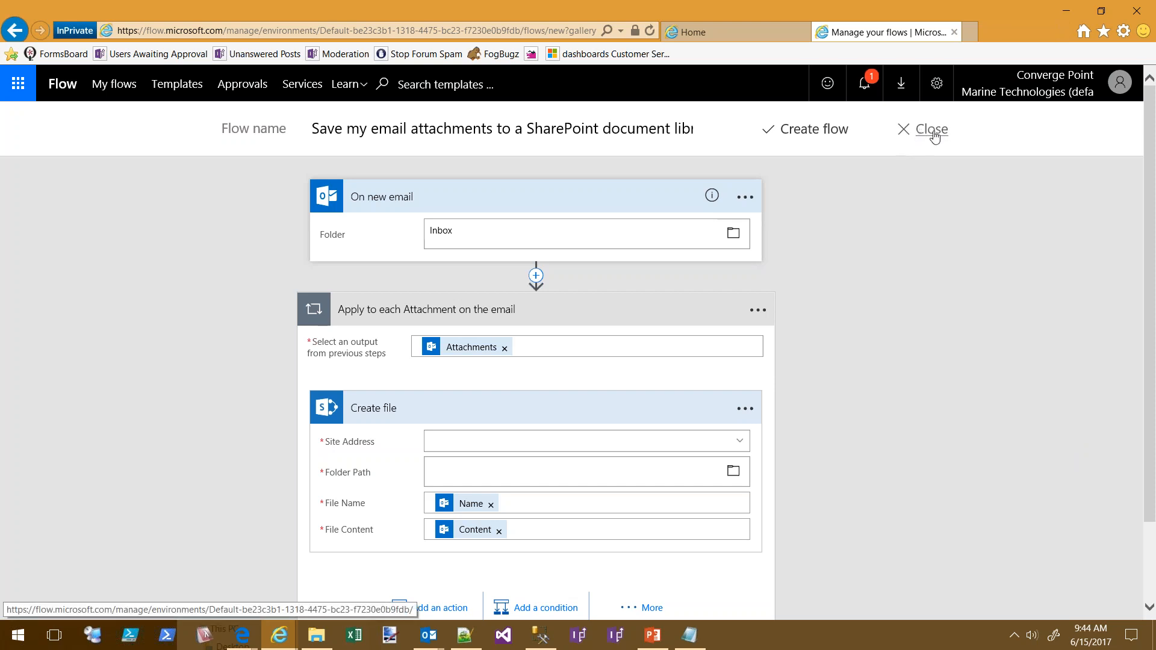
left_click_drag(1002, 12, 1155, 13)
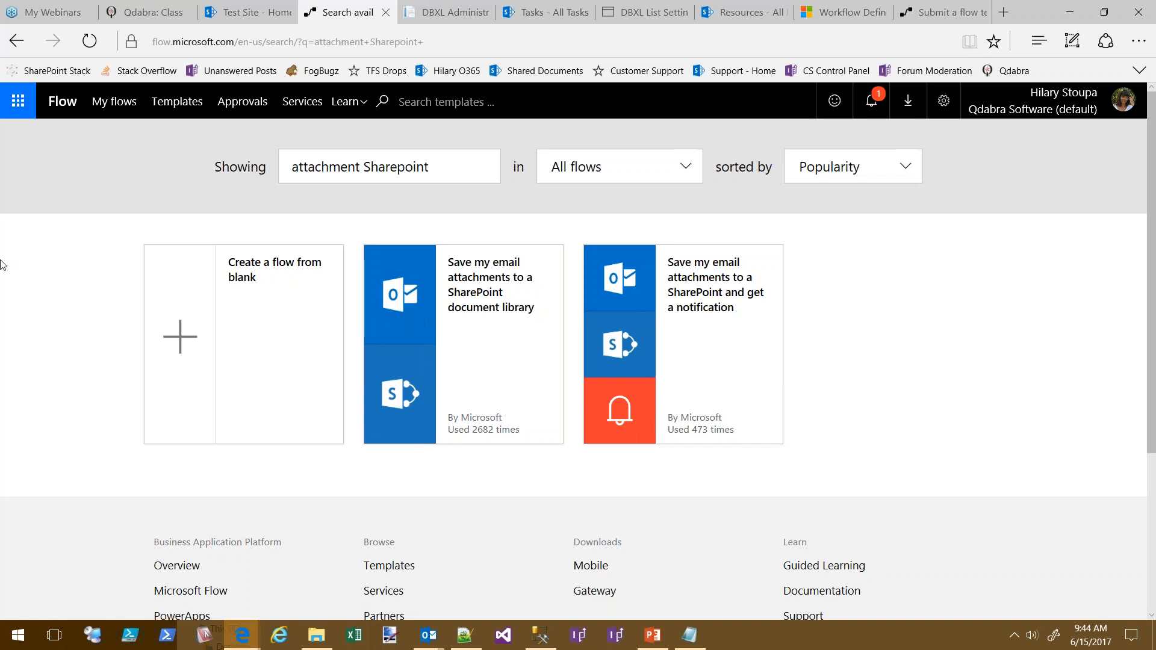
From My flows, open Check for late tasks to see its connections and two succeeded runs
left_click(132, 117)
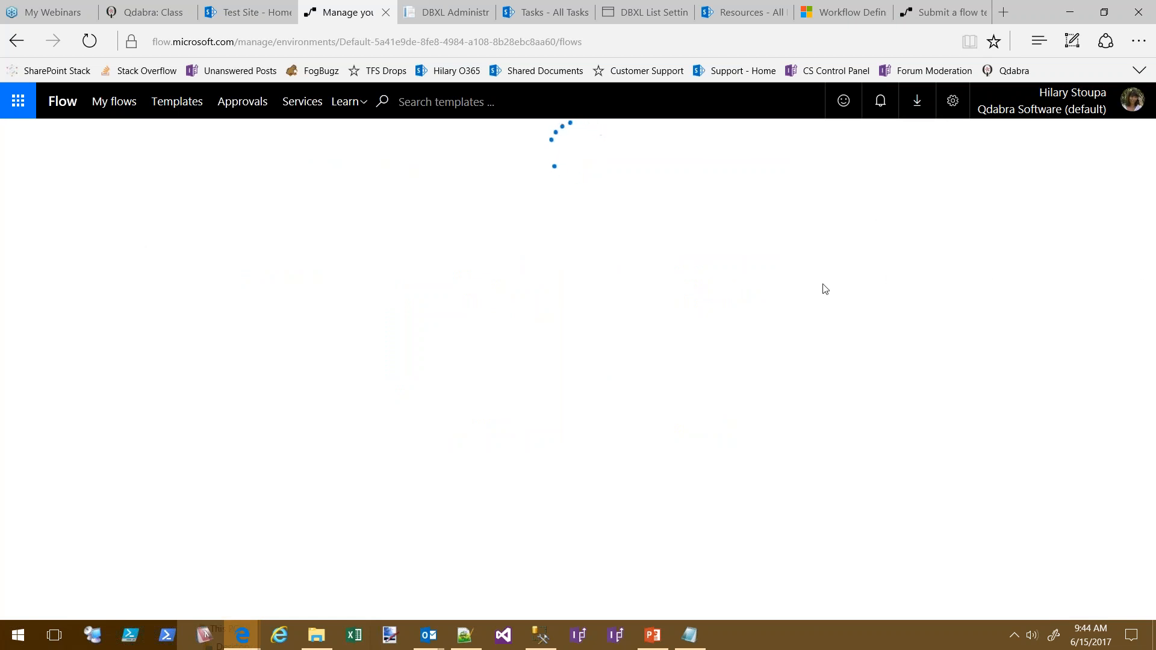
left_click(949, 231)
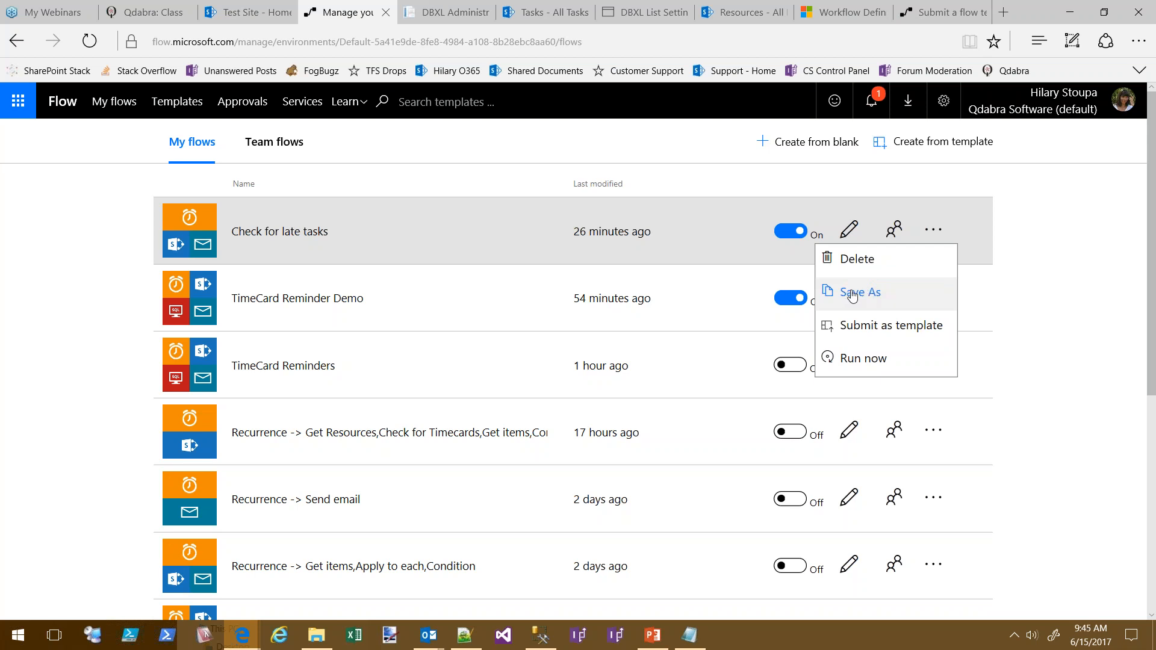
left_click(1054, 265)
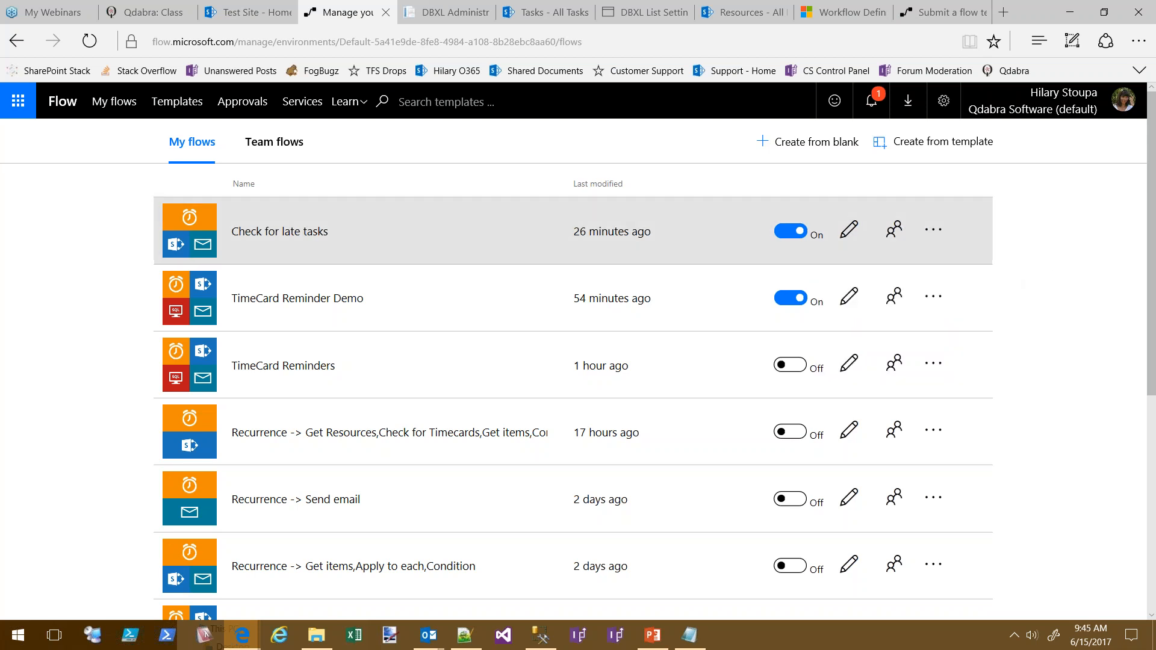
left_click(344, 240)
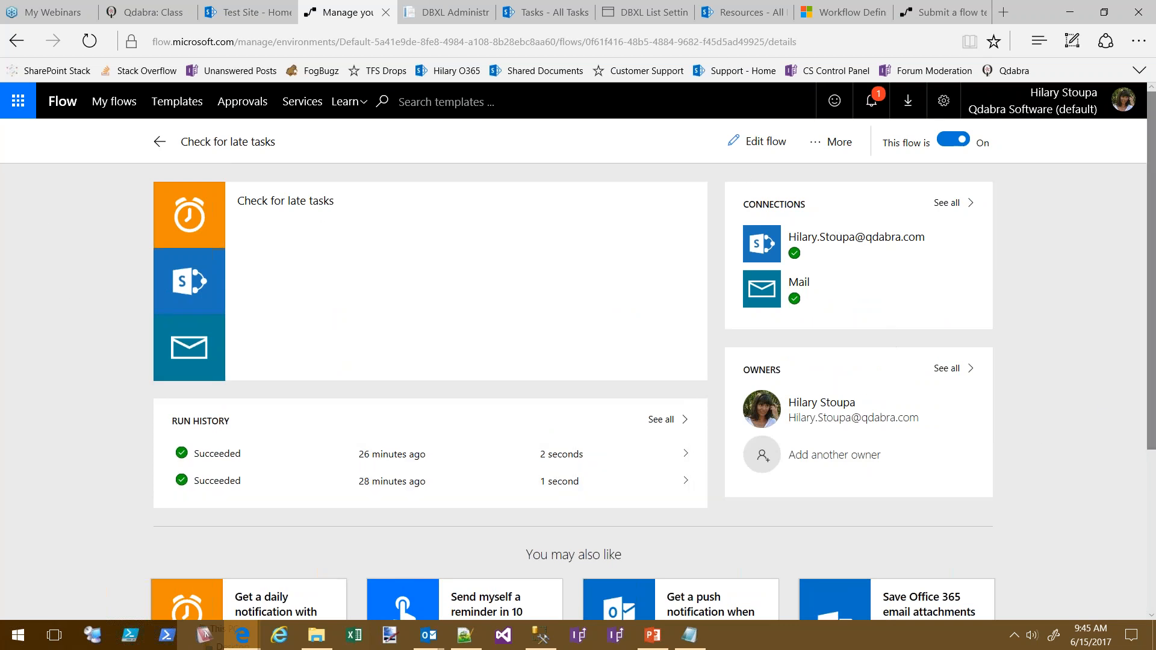
scroll(1110, 475, "down", 1)
scroll(1107, 467, "up", 1)
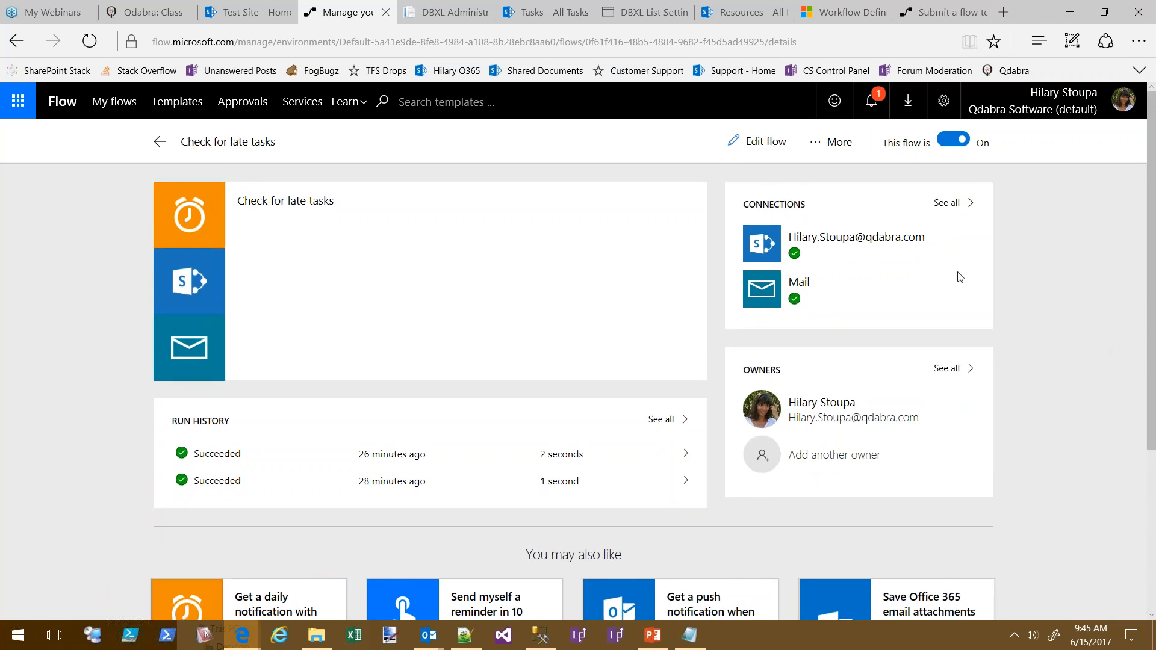